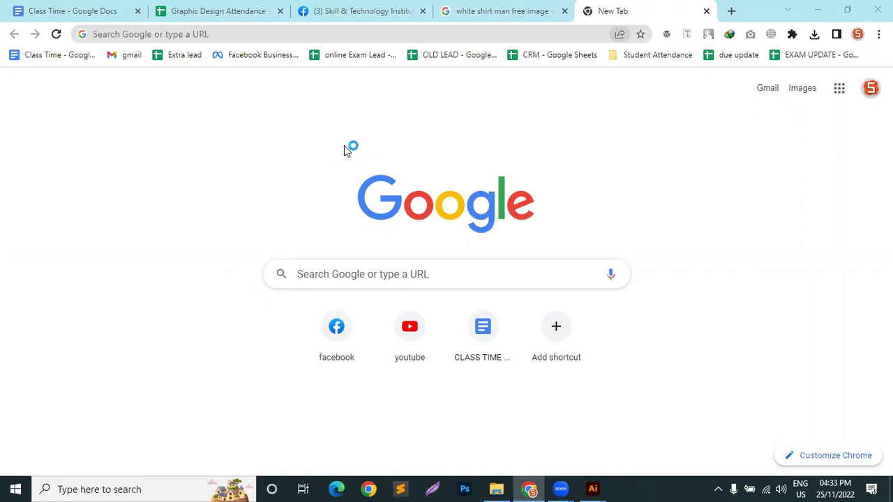
Step: Search Google from the address bar for 'wall calendar design size'
key(ctrl+l)
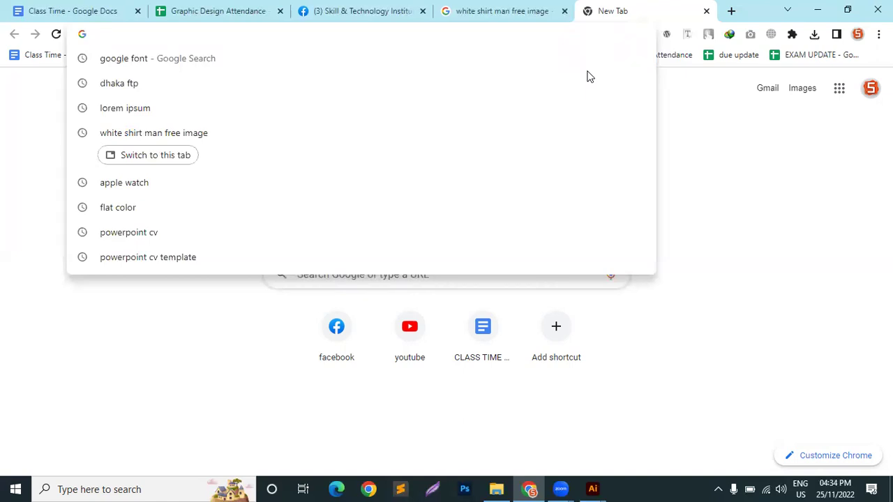
text(wall)
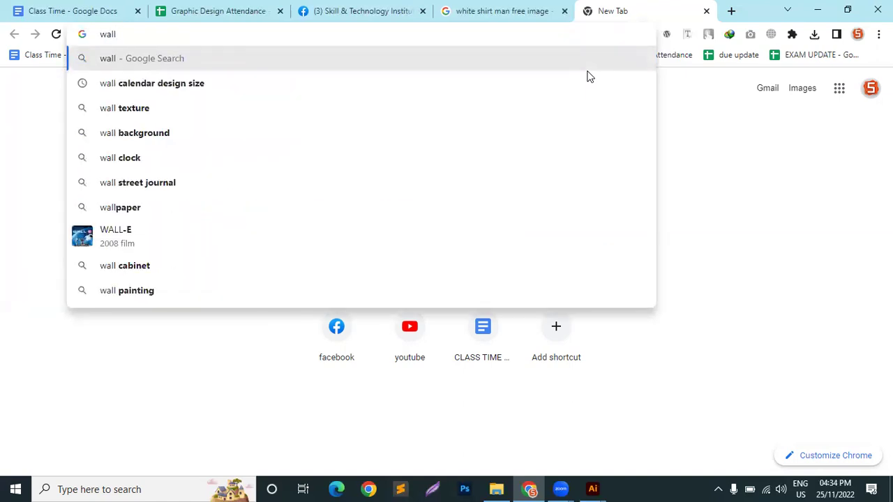
key(Down)
key(Return)
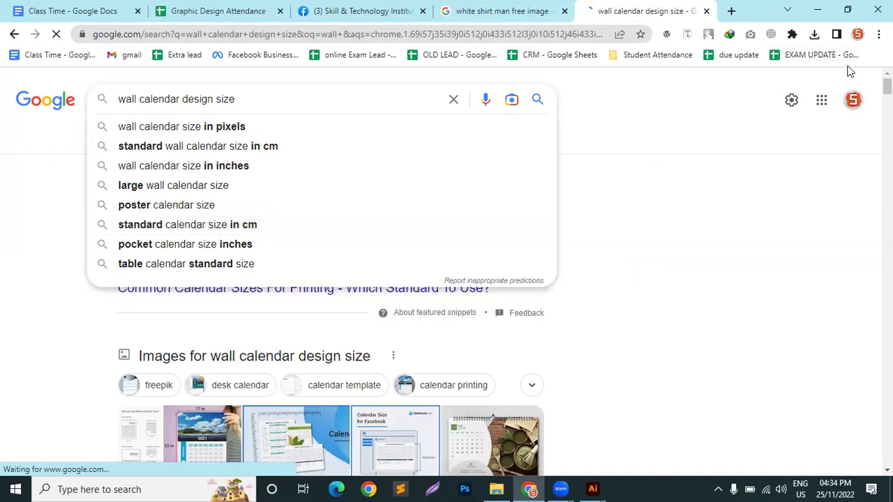
Step: Find the UPrinting result and highlight the wall calendar sizes listed in its snippet
click(595, 137)
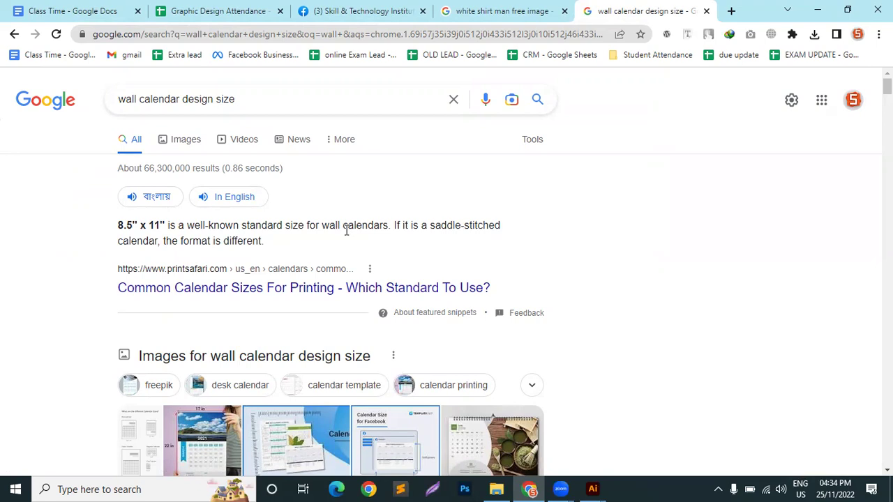
scroll(254, 239, down, 4)
scroll(264, 201, up, 1)
scroll(263, 201, up, 3)
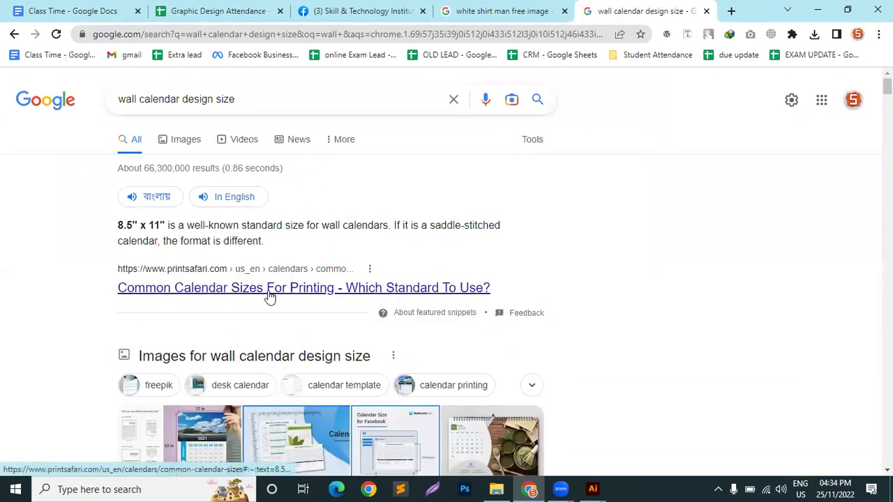
scroll(270, 296, down, 5)
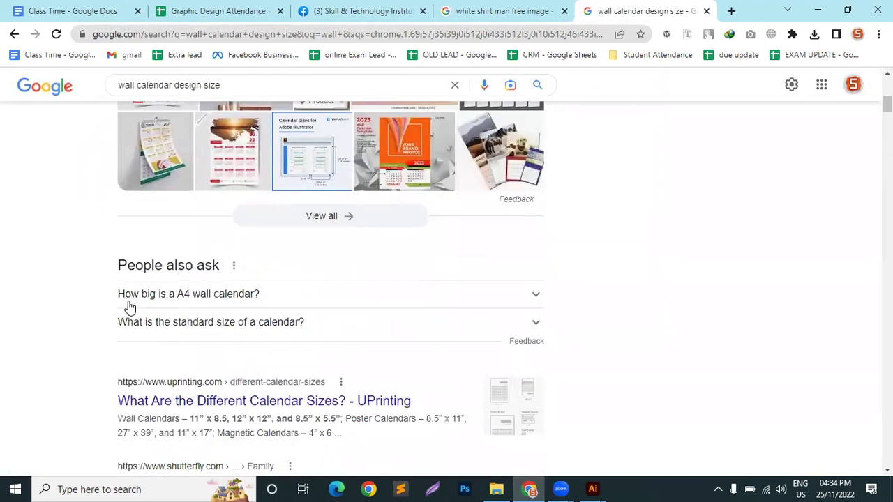
scroll(279, 303, down, 2)
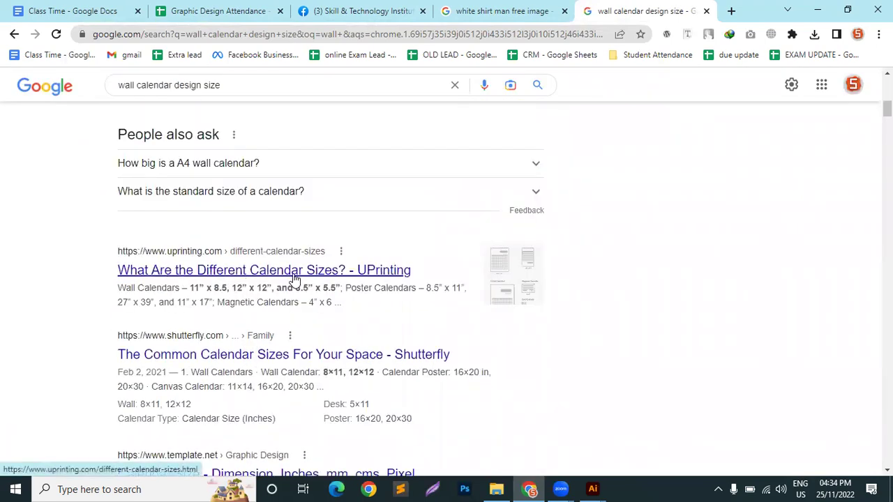
scroll(363, 284, down, 1)
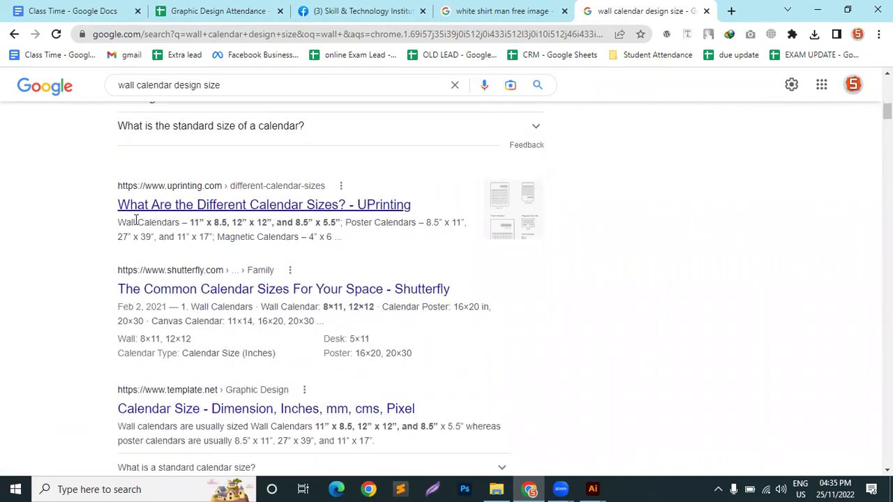
drag(118, 221, 296, 222)
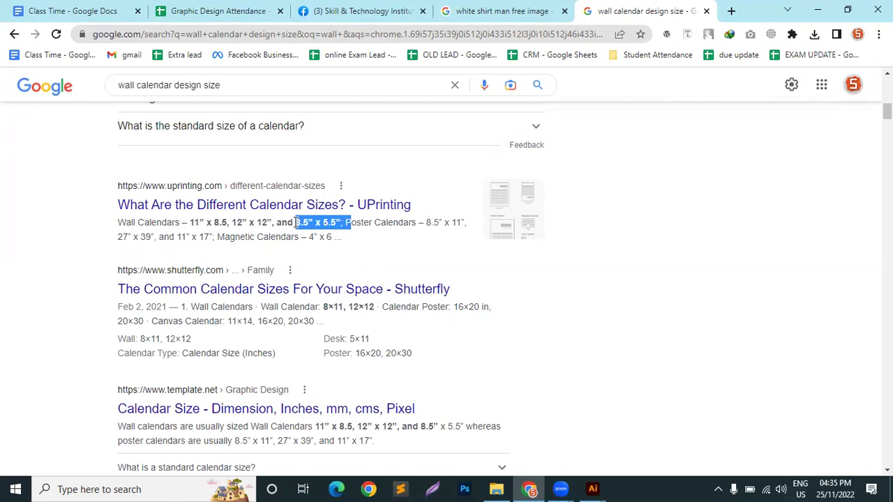
Step: Highlight the 11” x 17” size in the UPrinting snippet, then clear it and scroll up
click(403, 224)
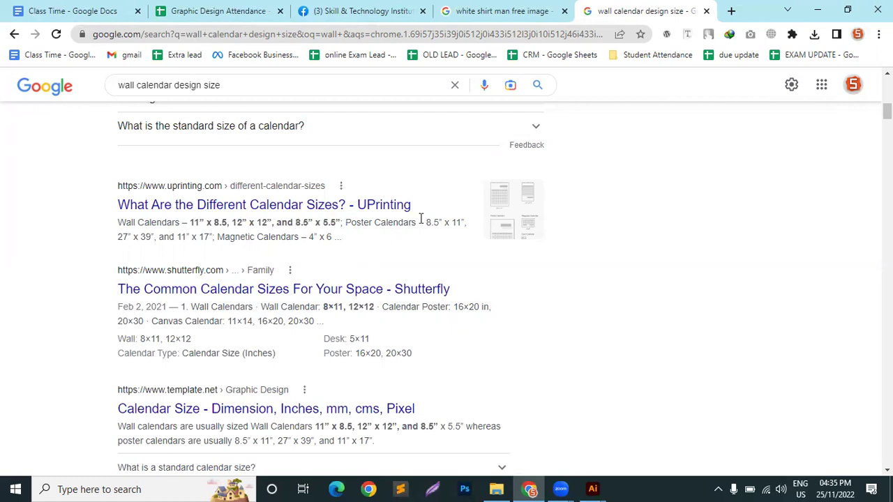
drag(113, 238, 212, 236)
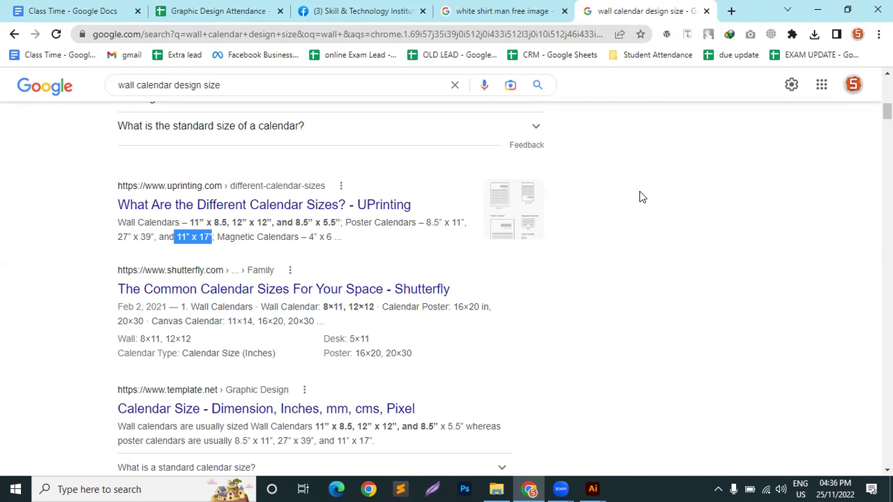
click(211, 240)
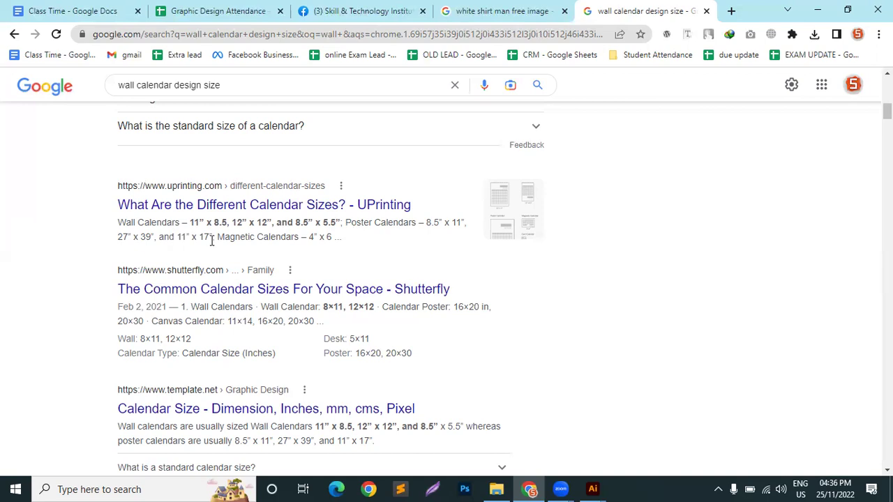
scroll(211, 241, up, 9)
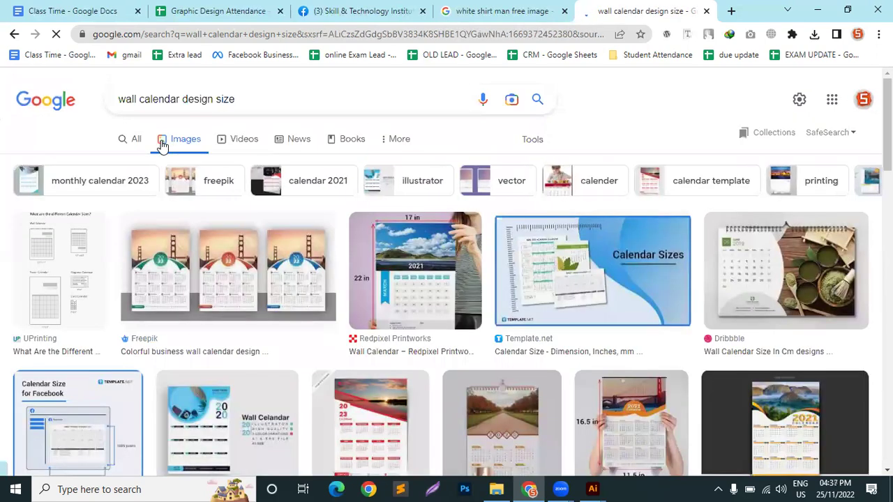
Step: Preview Freepik's colorful business wall calendar template in the image results
right_click(162, 144)
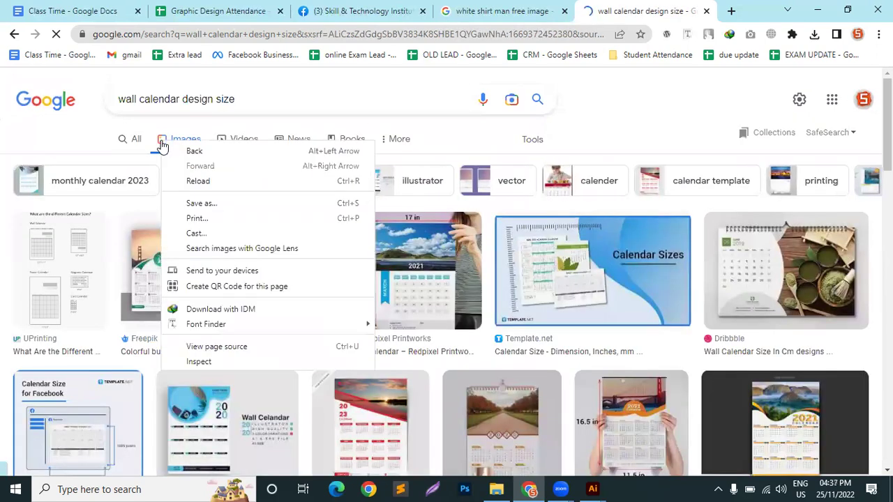
click(614, 106)
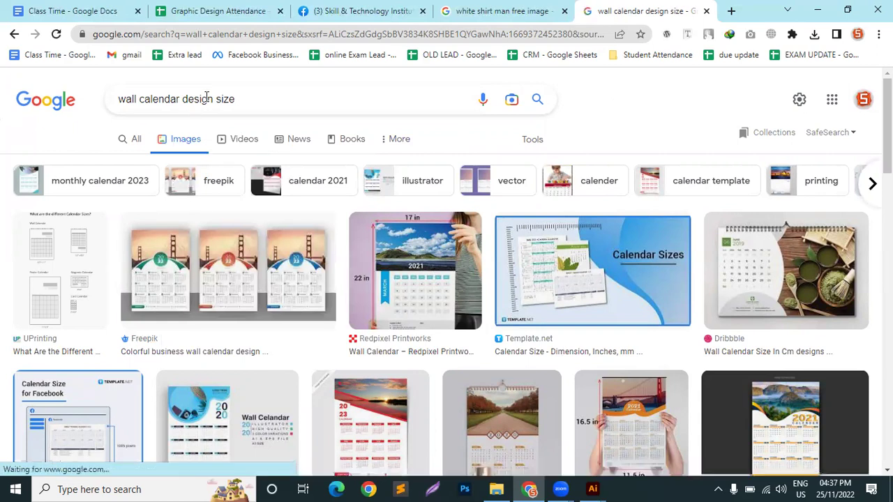
click(157, 292)
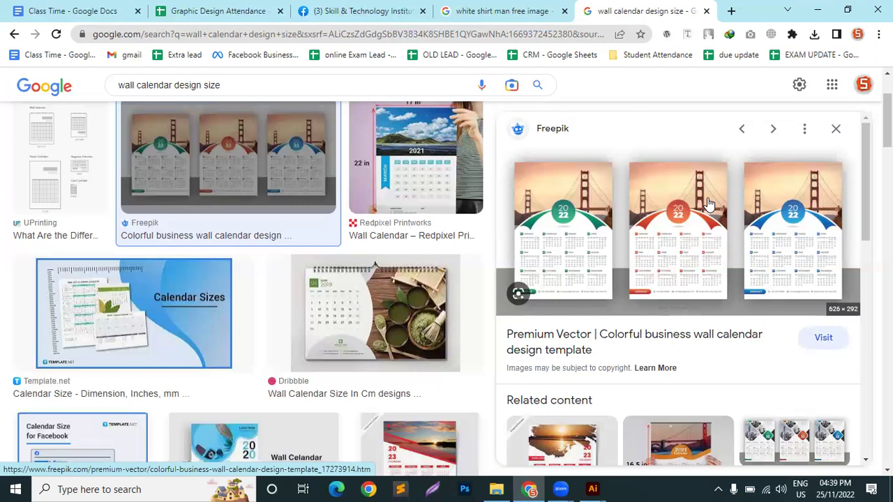
Step: Browse the Redpixel, Template.net and Dribbble calendar previews, then select 'size' in the query
click(415, 155)
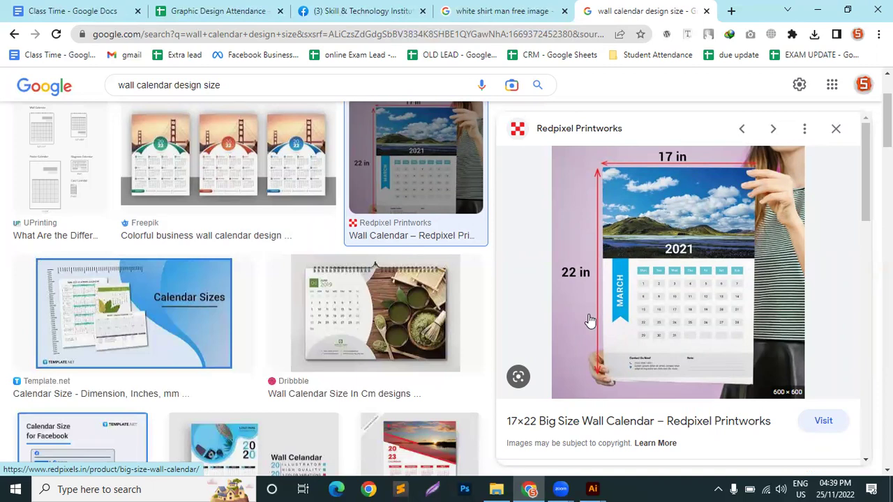
click(122, 310)
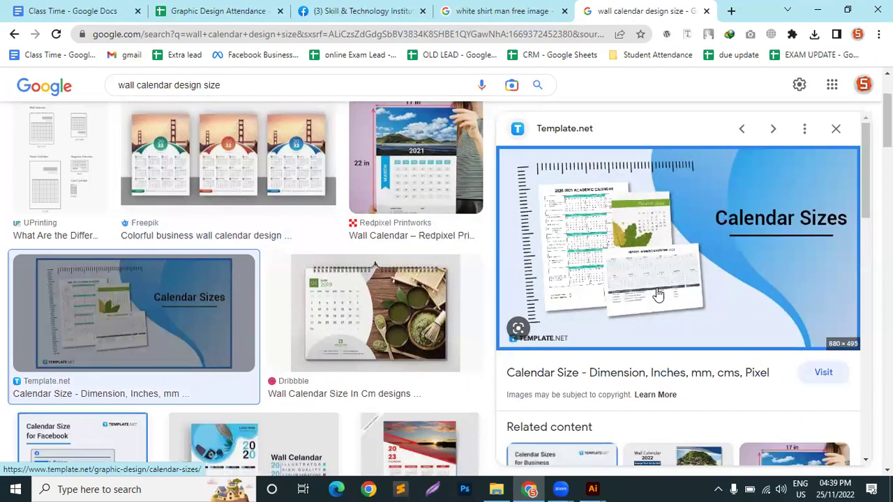
click(370, 302)
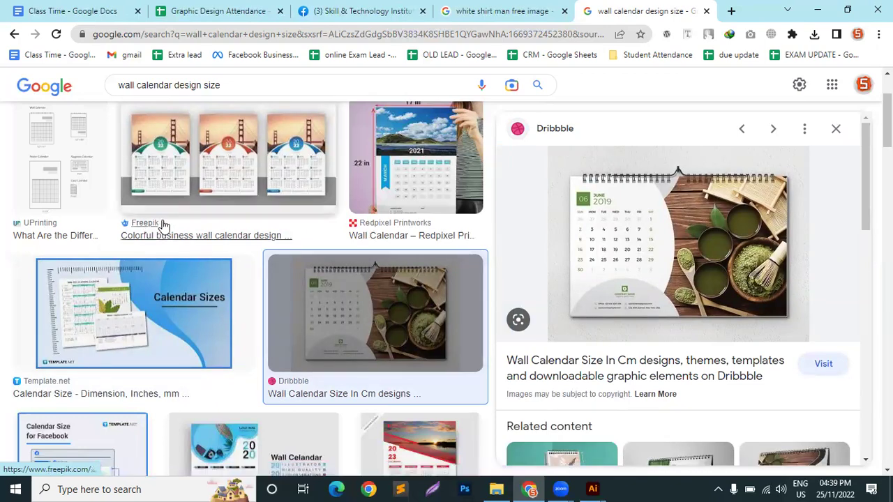
scroll(288, 251, down, 3)
scroll(289, 248, up, 3)
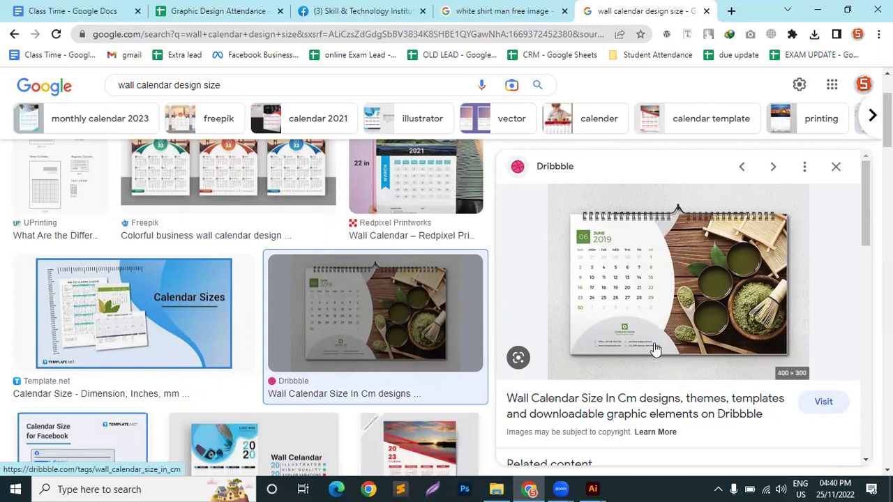
scroll(358, 342, down, 4)
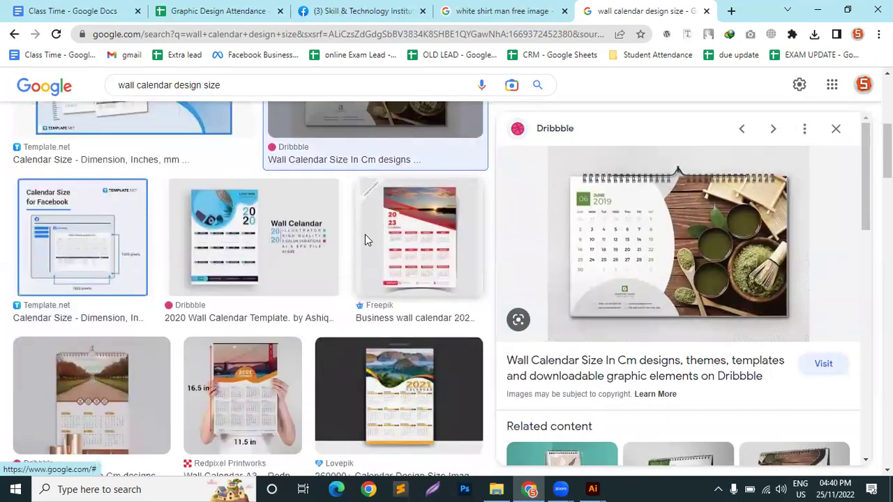
double_click(210, 84)
Step: Search images for 'wall calendar design' and preview Freepik's colorful business calendar template
key(BackSpace)
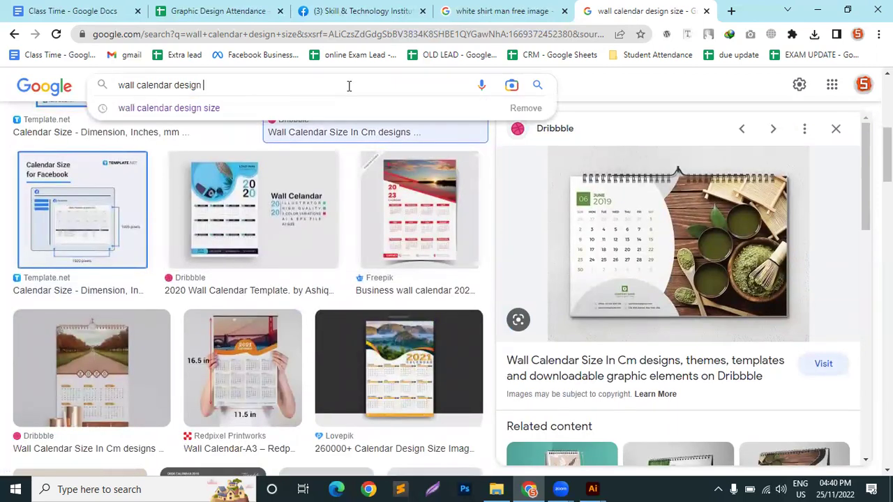
key(Return)
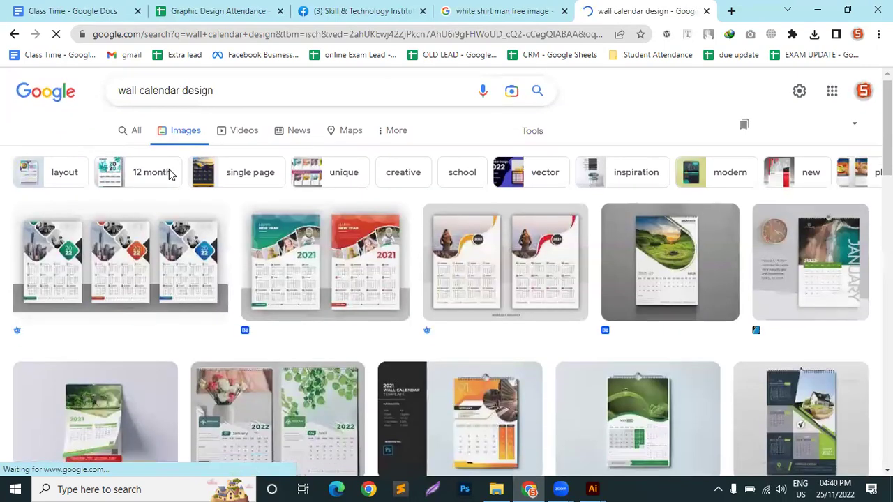
scroll(167, 182, down, 1)
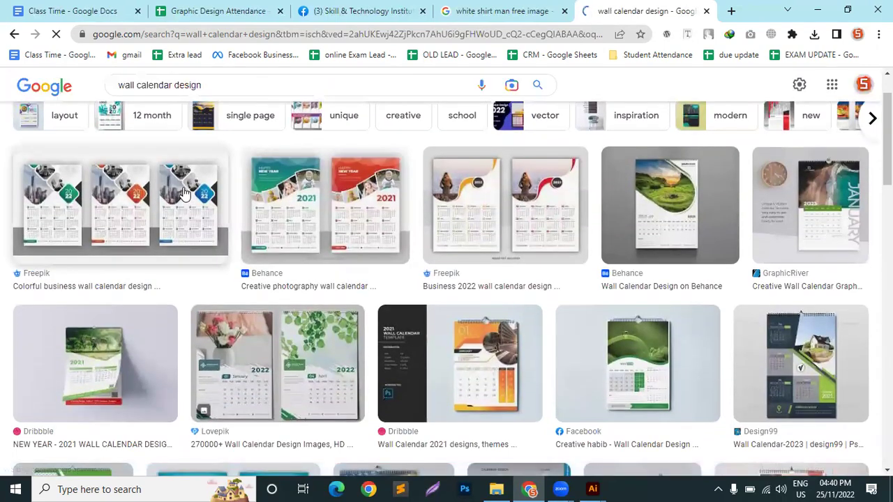
click(184, 194)
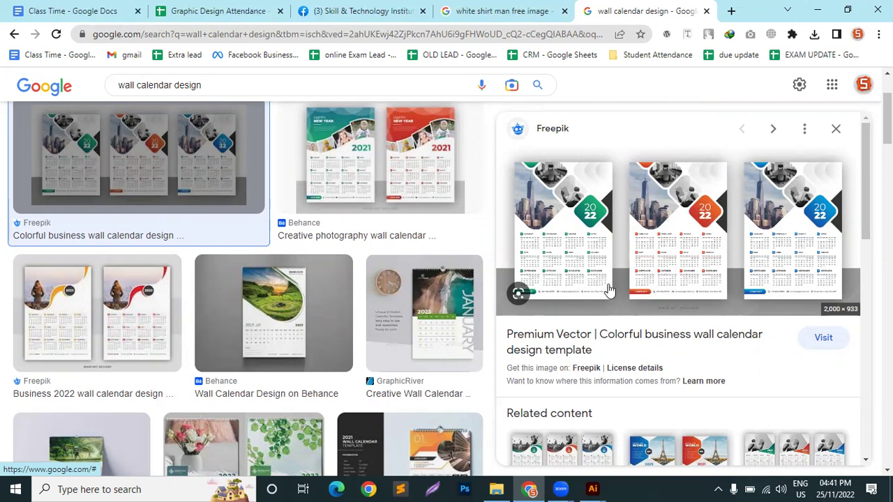
Step: Browse calendar previews from Behance's photography calendar to Freepik's Business 2022 template
click(384, 159)
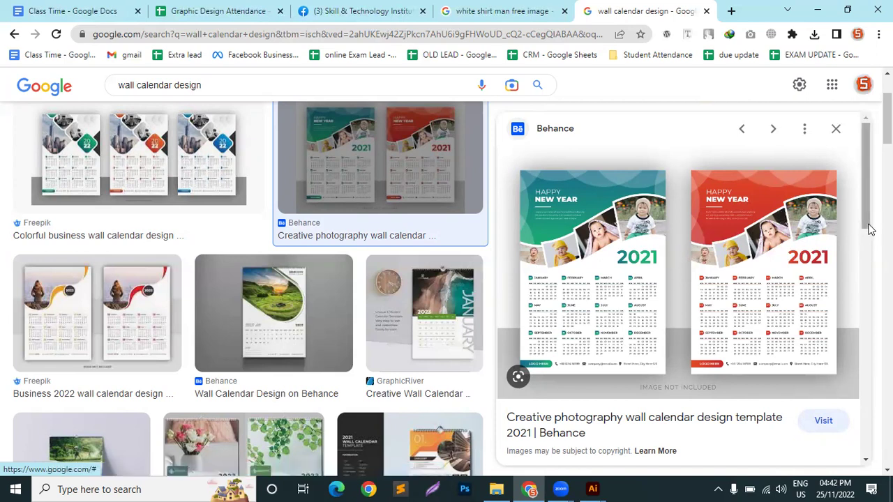
scroll(815, 377, down, 4)
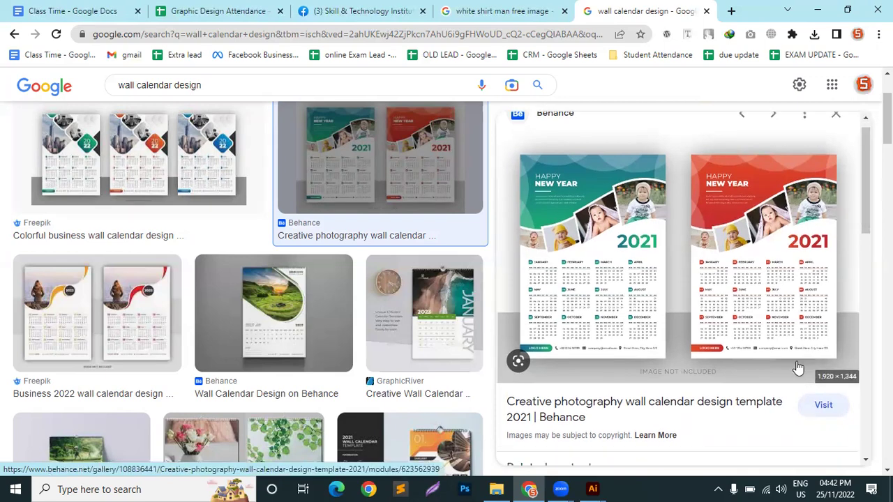
click(697, 199)
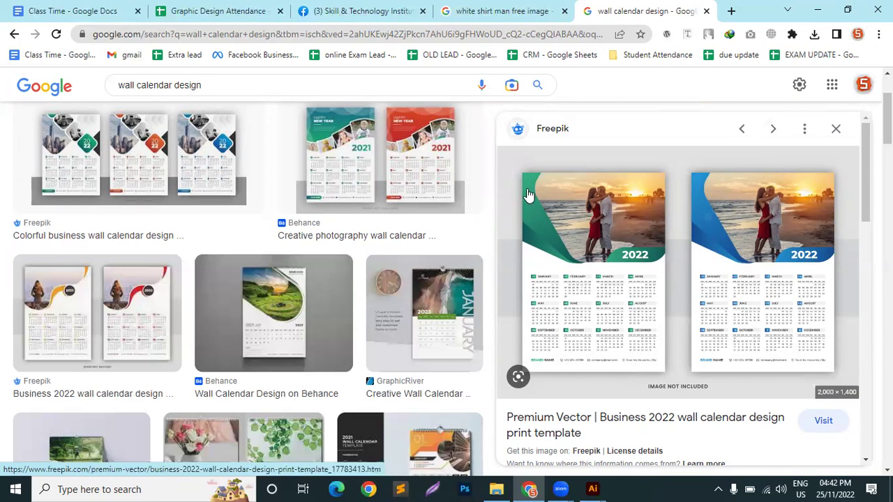
scroll(701, 320, down, 3)
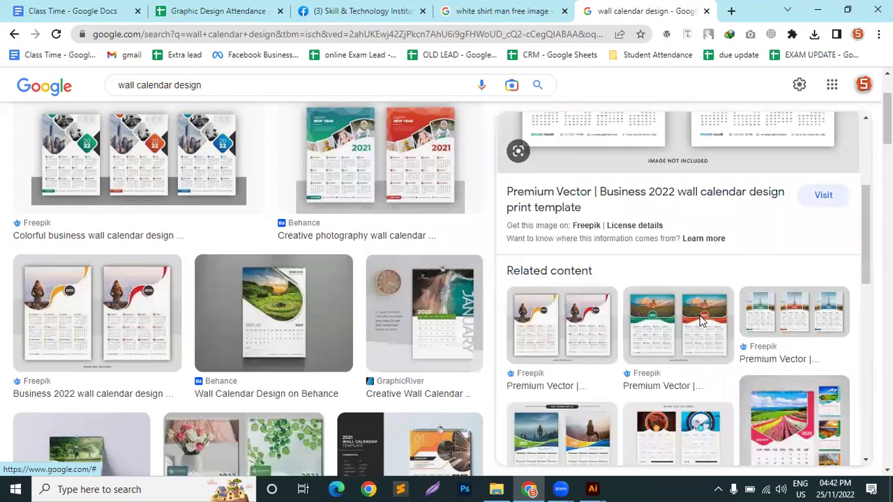
scroll(701, 321, down, 2)
click(576, 239)
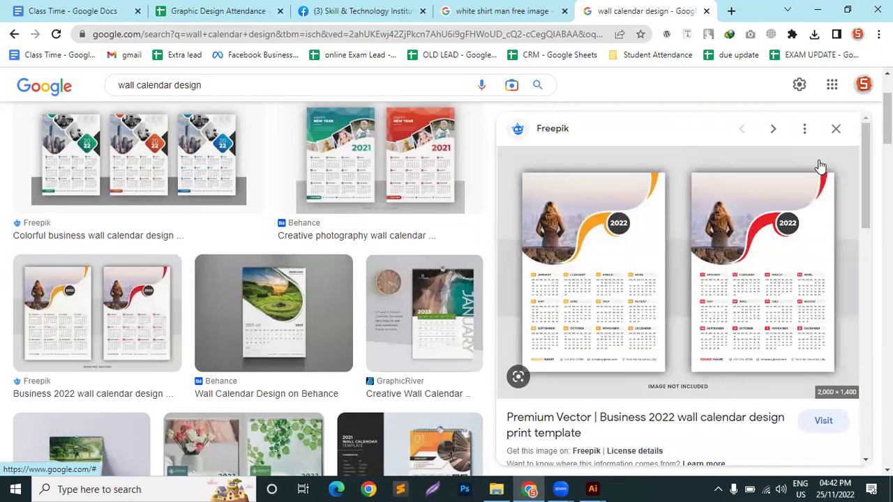
scroll(233, 328, down, 4)
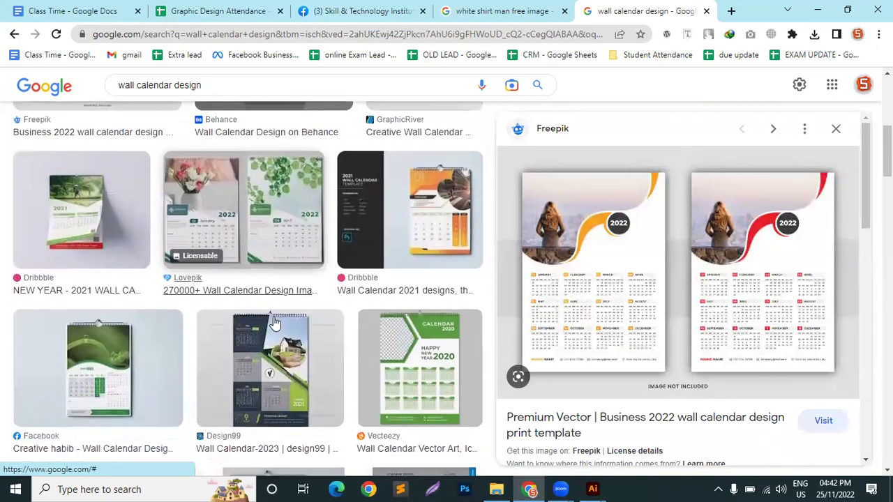
Step: Compare the Lovepik flower-vase and Design99 calendar previews, returning to the Lovepik one
click(212, 204)
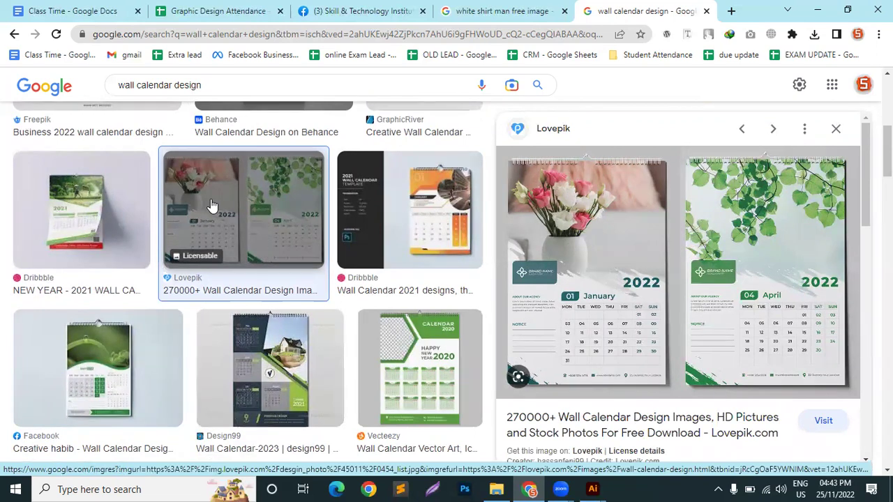
click(293, 385)
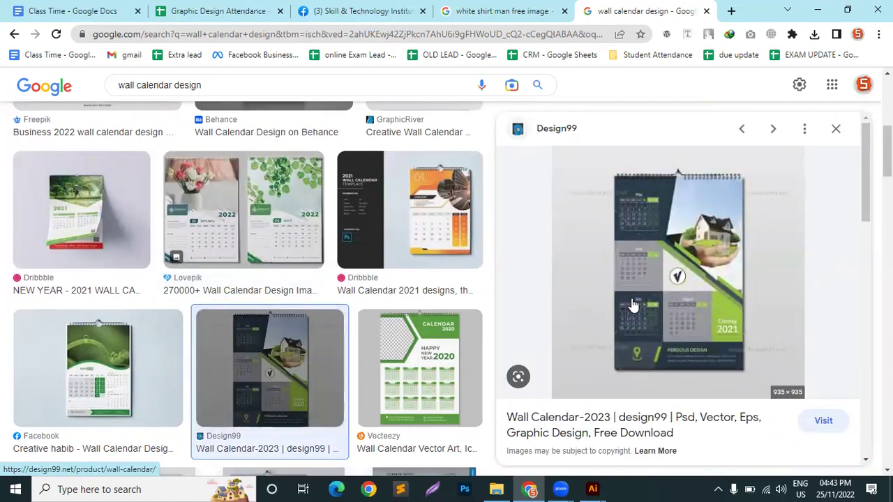
scroll(632, 303, down, 5)
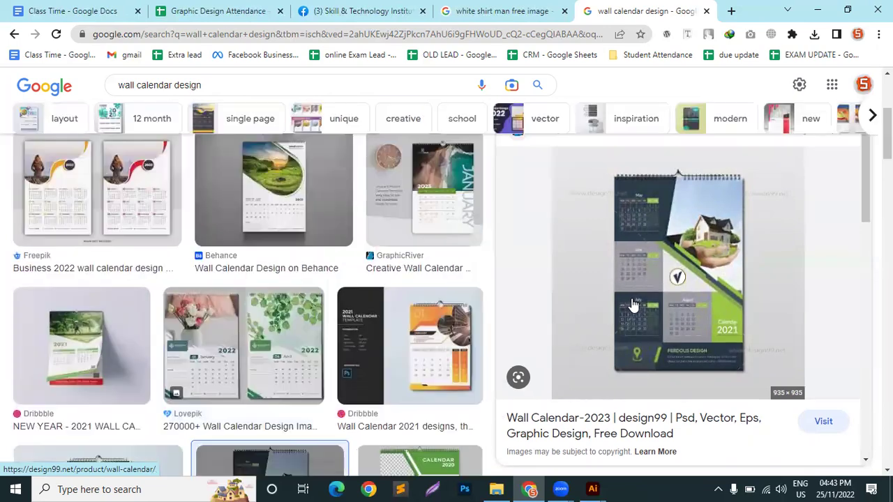
scroll(155, 258, down, 2)
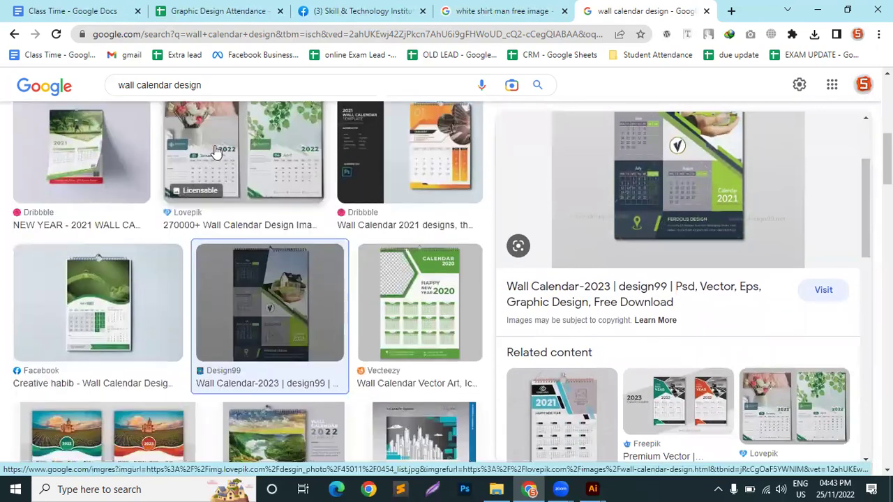
click(213, 142)
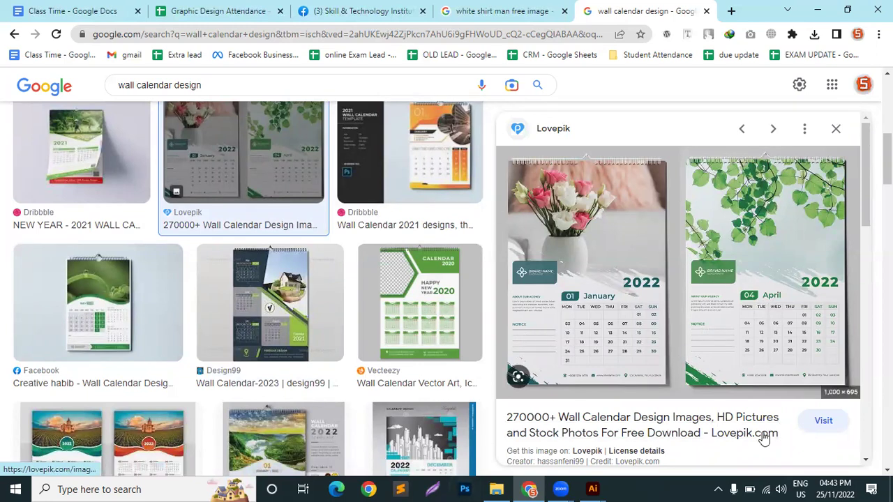
Step: In the other Chrome tab, search Google for 'brush shape vector png'
right_click(702, 287)
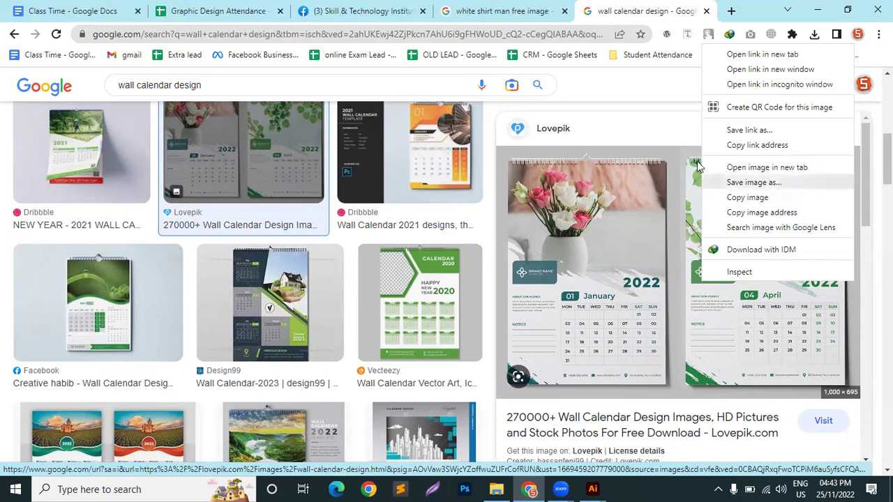
click(614, 7)
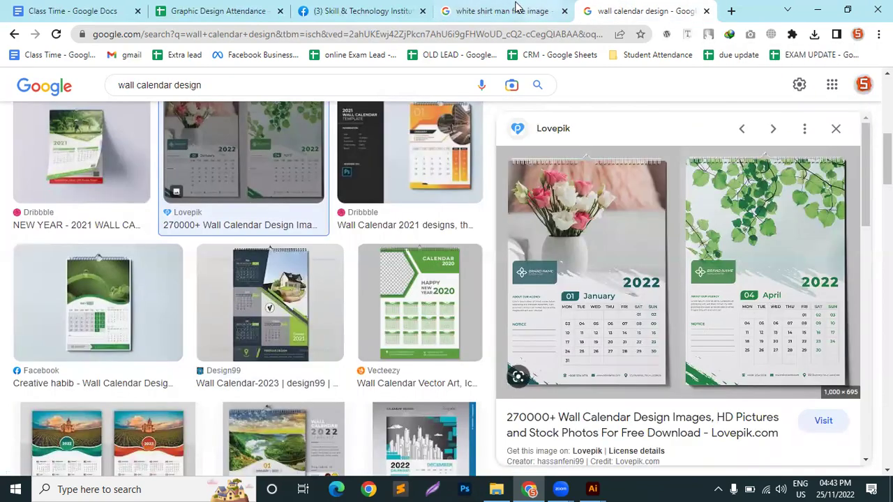
click(516, 7)
text(brush)
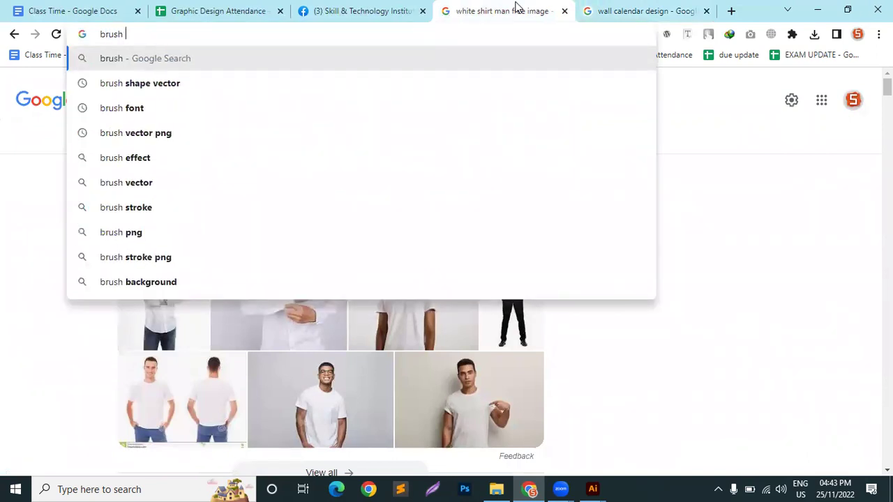
key(Down)
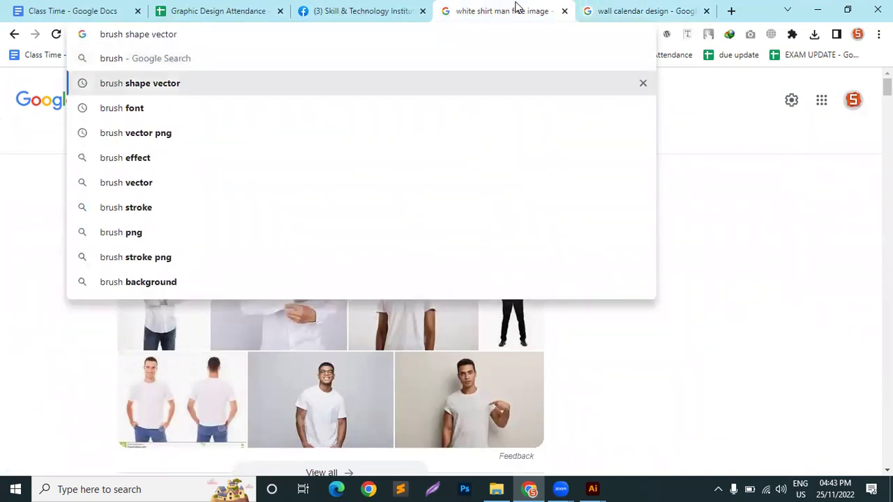
text(s)
key(BackSpace)
text(png)
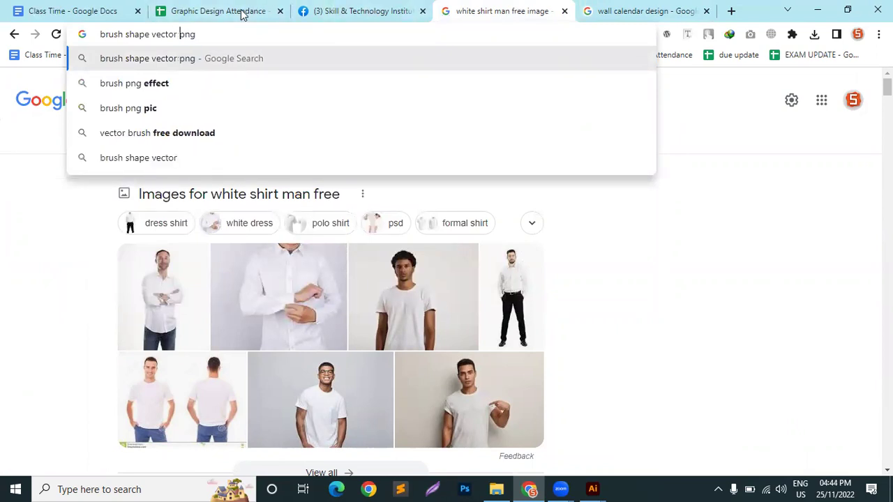
key(Return)
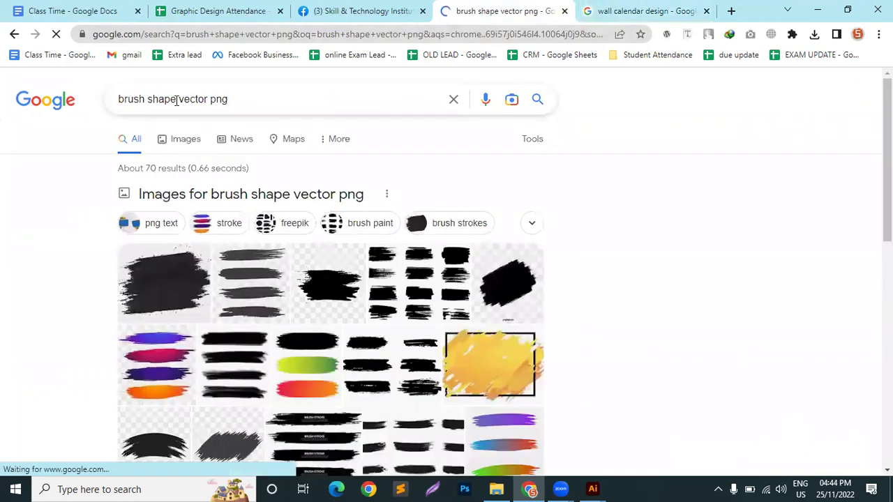
click(176, 141)
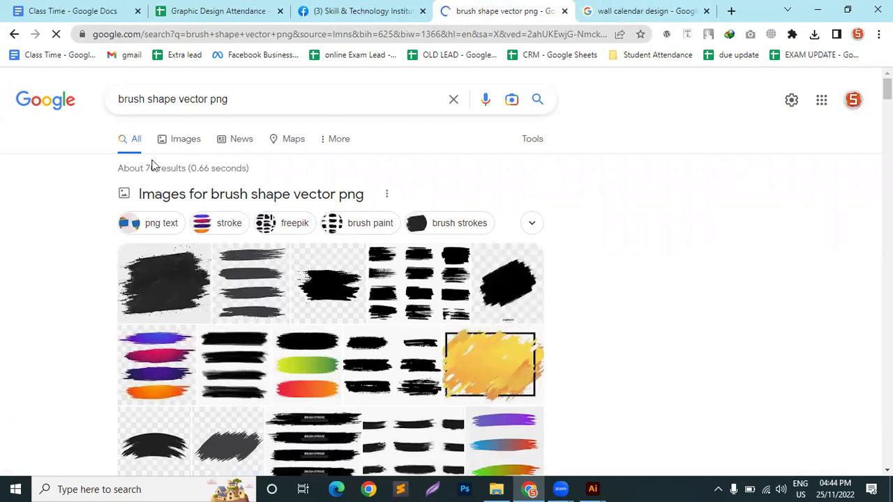
scroll(228, 187, down, 7)
scroll(227, 187, up, 2)
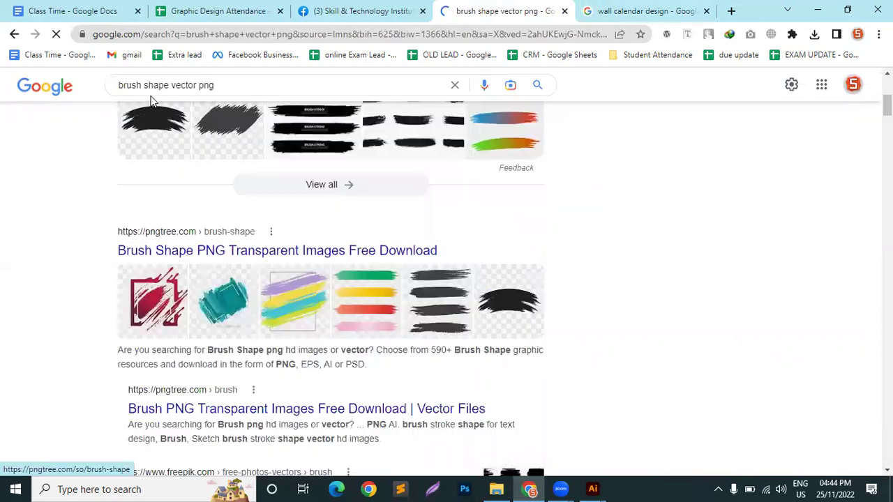
Step: Change the query to 'brush shape vector free download' and scan the Freepik results
click(204, 79)
key(ctrl+shift+Left)
key(BackSpace)
text(free)
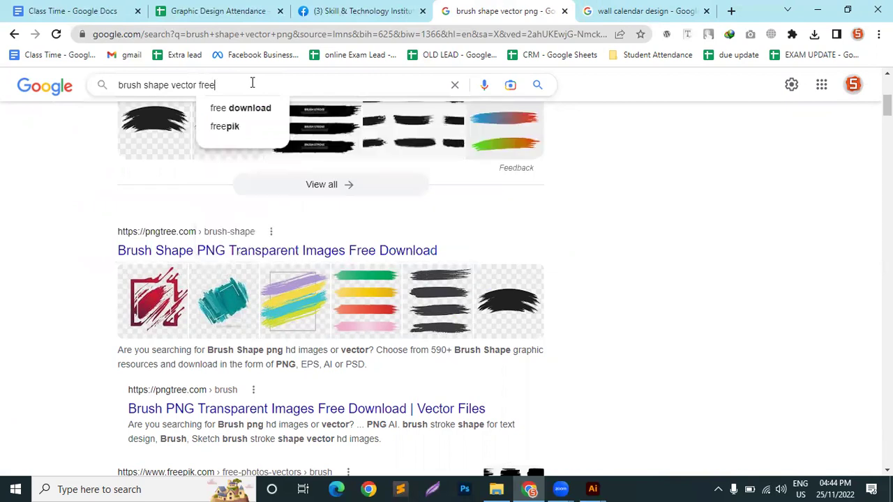
key(Down)
key(Return)
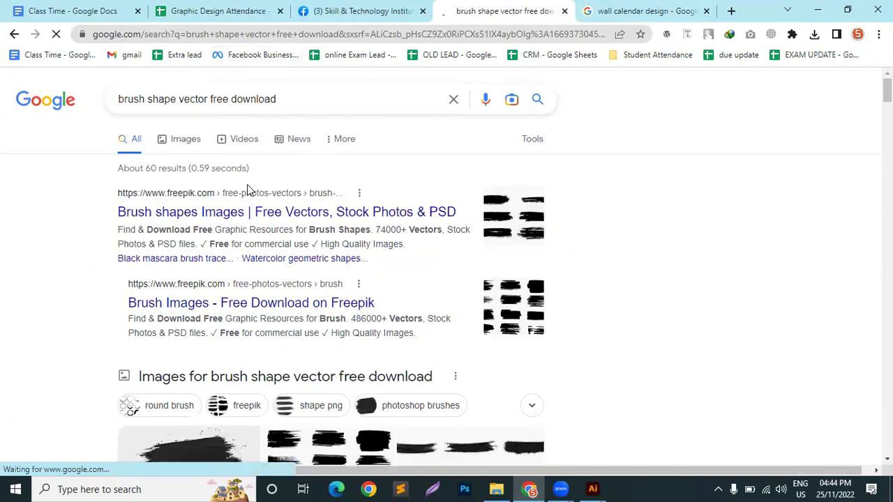
scroll(201, 289, down, 8)
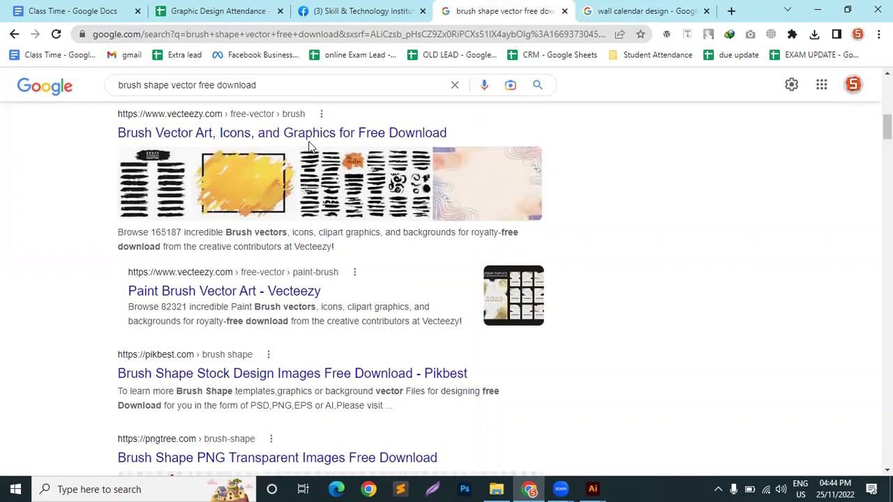
scroll(392, 279, up, 4)
scroll(369, 423, down, 2)
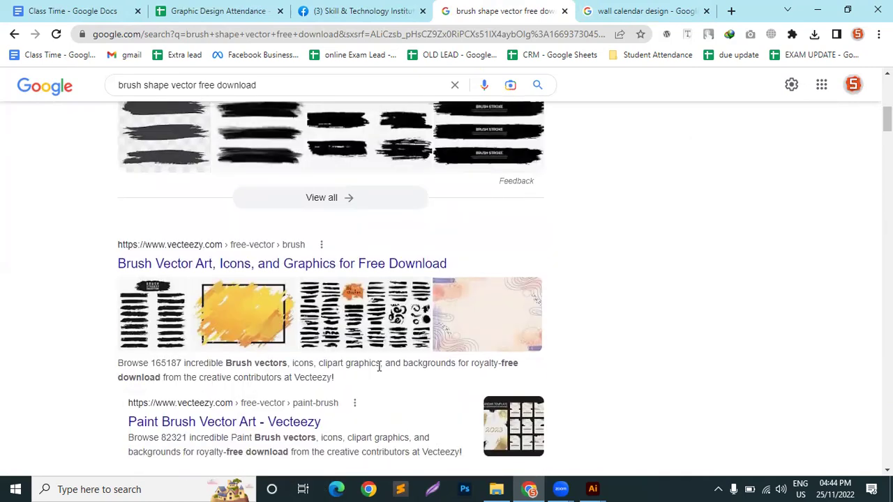
scroll(379, 366, down, 2)
scroll(373, 324, up, 6)
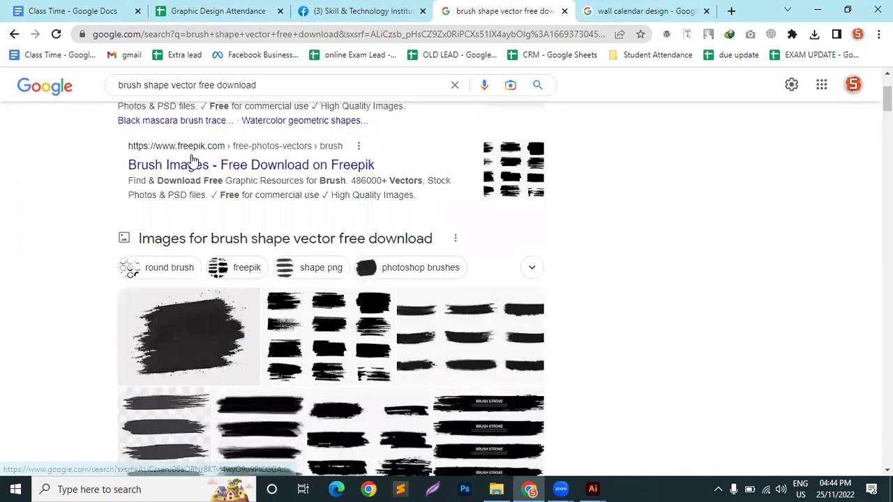
scroll(202, 185, up, 2)
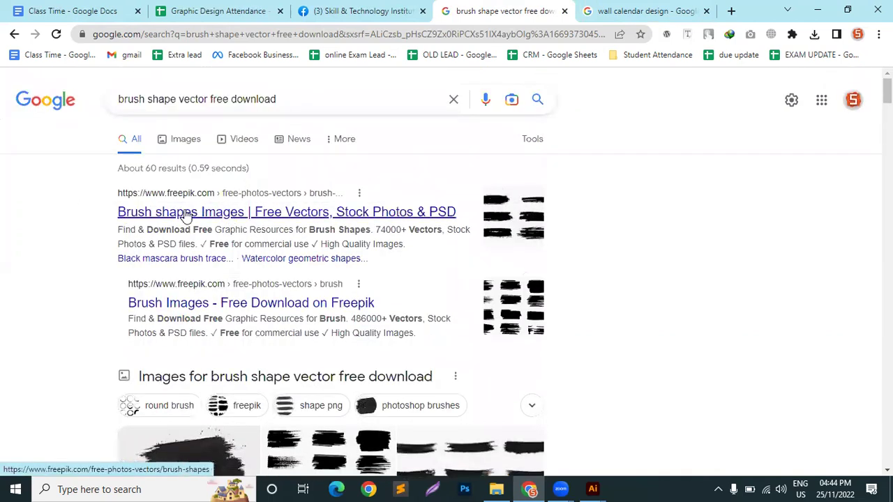
Step: On Freepik's brush shapes page, filter to free vectors and open the teal brush-stroke set
click(187, 213)
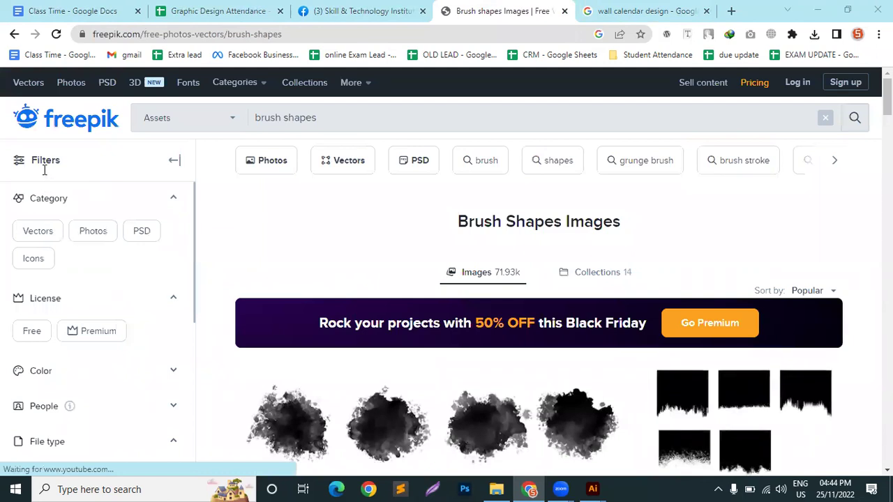
click(36, 233)
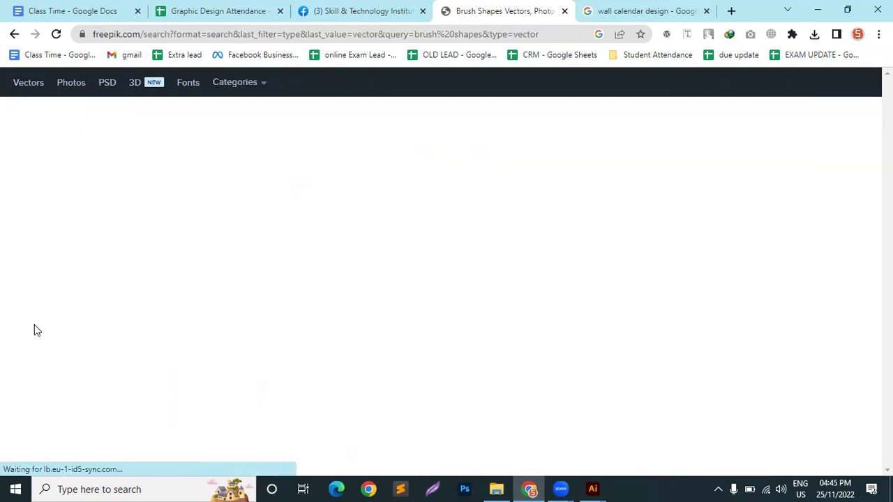
scroll(65, 370, down, 2)
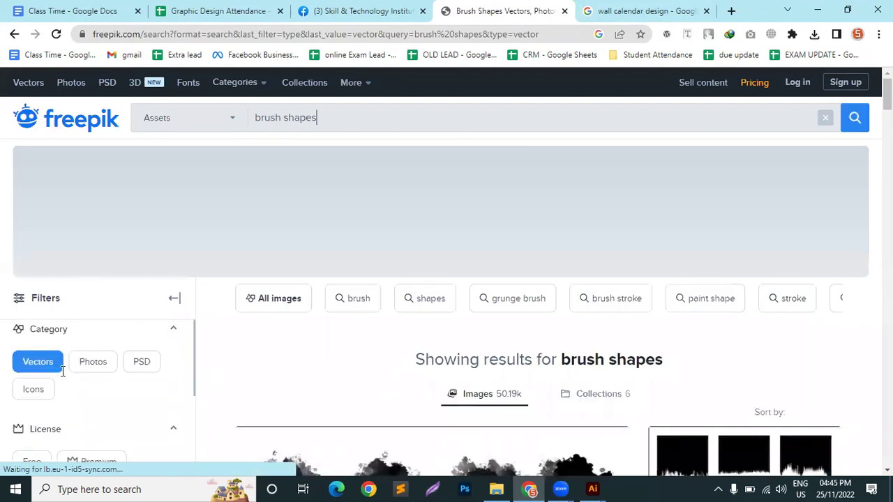
click(28, 399)
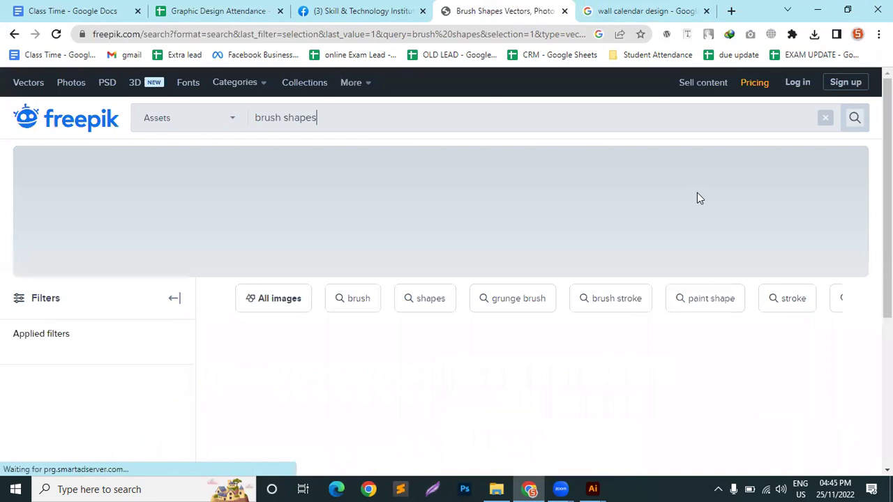
scroll(655, 235, down, 4)
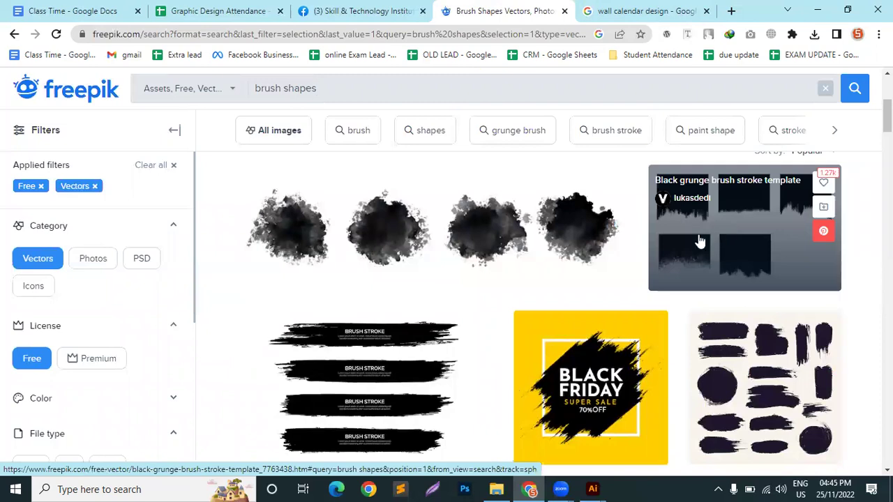
scroll(700, 239, down, 4)
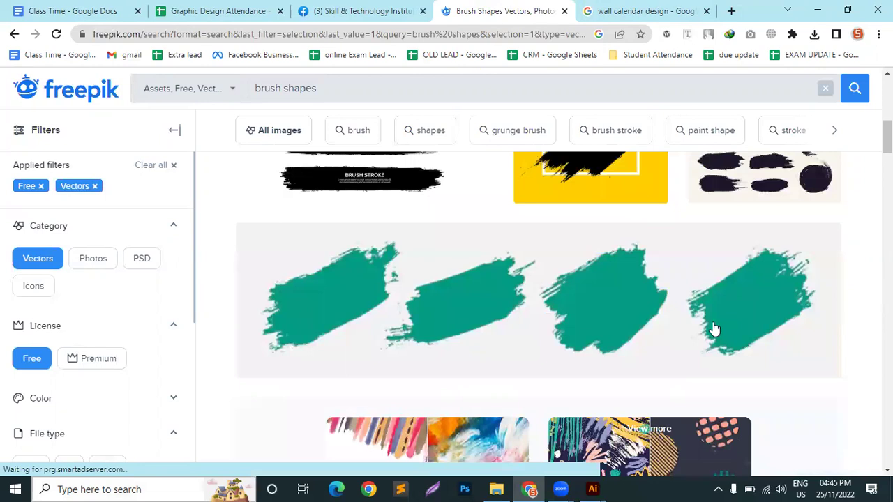
click(740, 298)
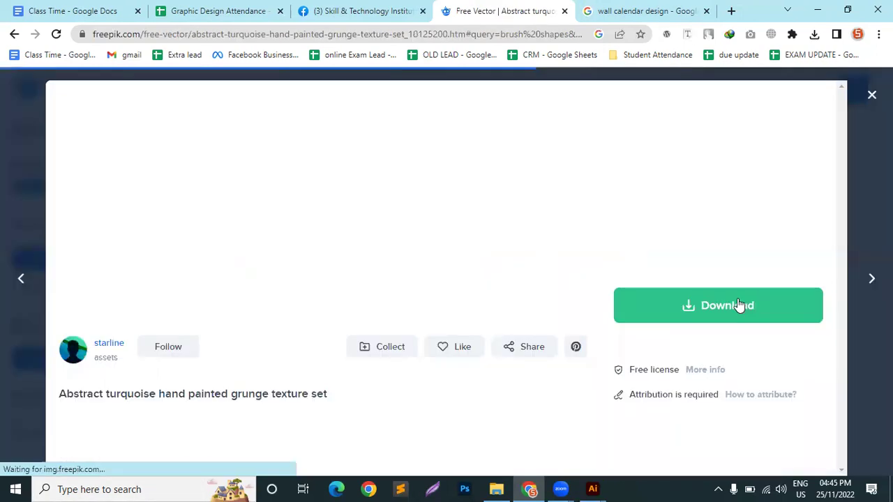
Step: Download the teal brush set zip through IDM using the General category
click(711, 305)
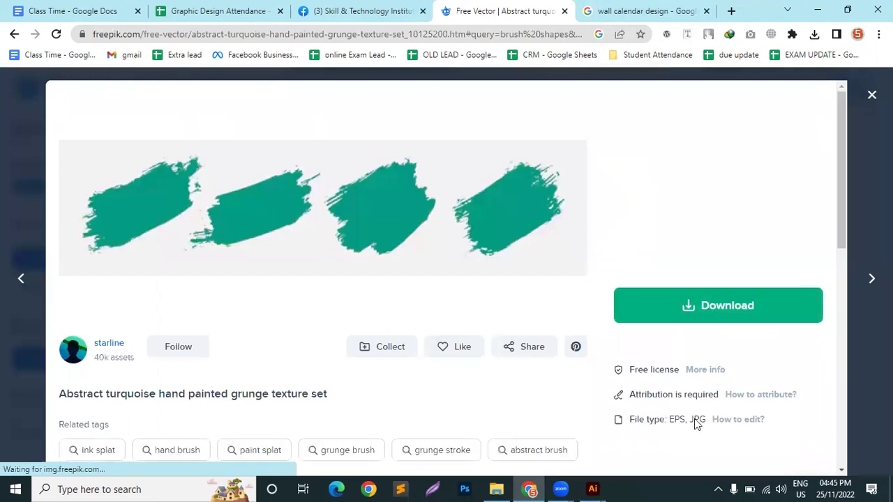
scroll(181, 200, down, 2)
scroll(180, 200, down, 4)
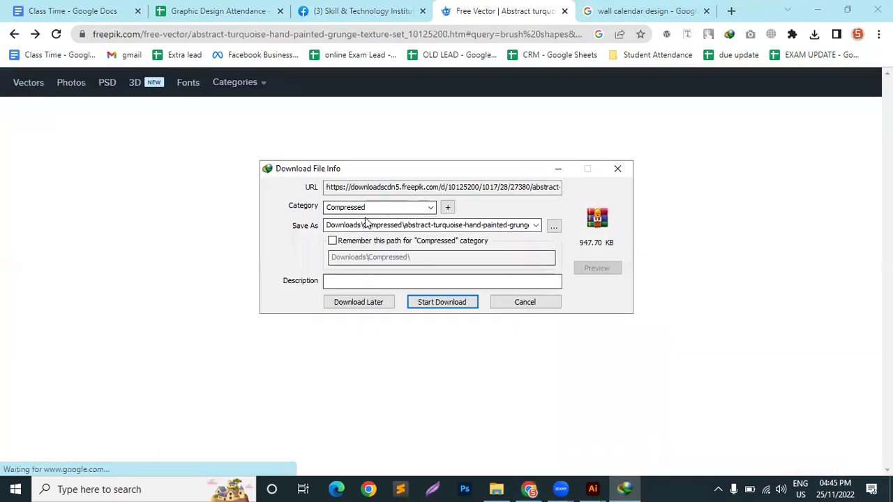
click(377, 208)
click(362, 216)
key(Return)
click(582, 169)
Step: Bring up the Illustrator home screen and briefly open the File menu
click(592, 488)
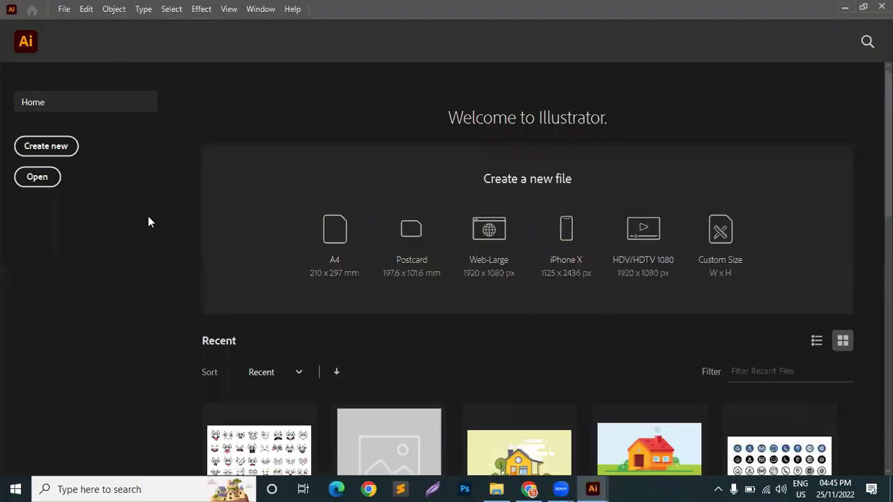
click(63, 9)
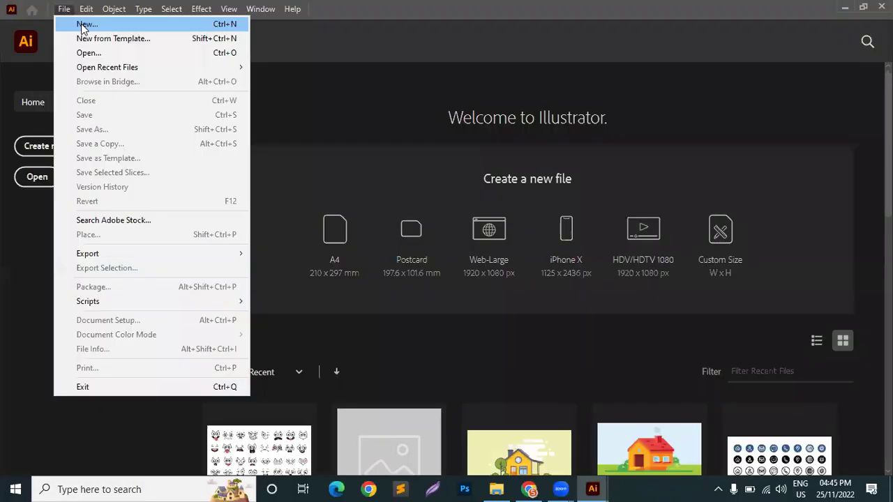
click(82, 27)
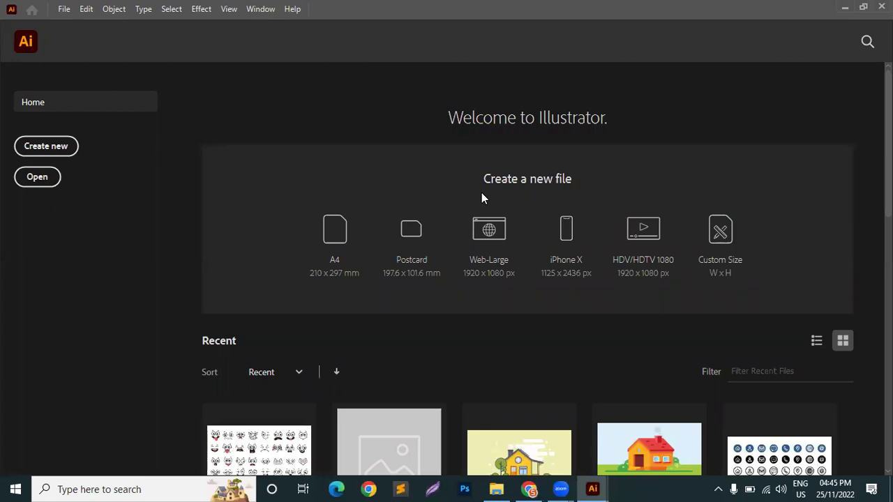
Step: Extract the turquoise grunge texture zip in Downloads to its own folder
click(496, 488)
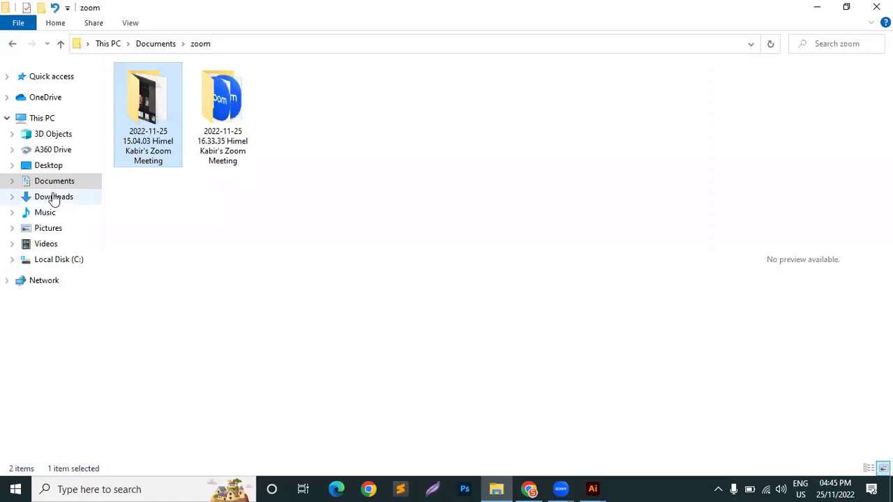
key(alt+Left)
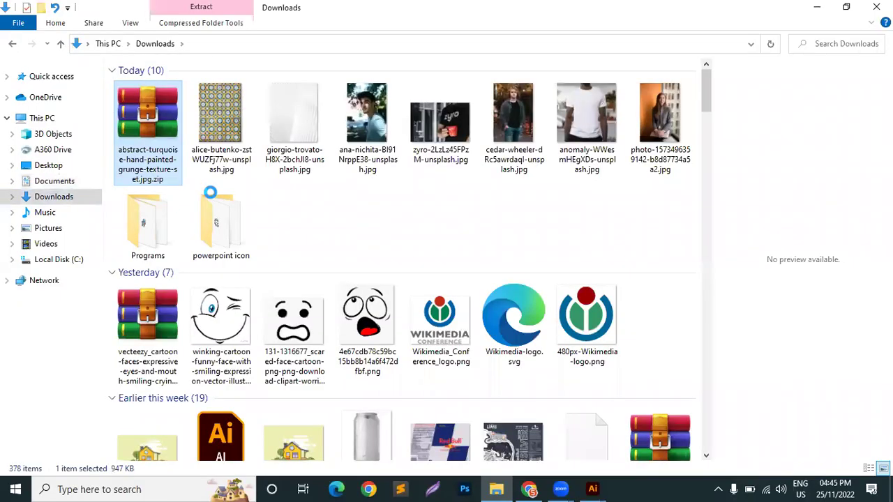
key(shift+F10)
click(205, 196)
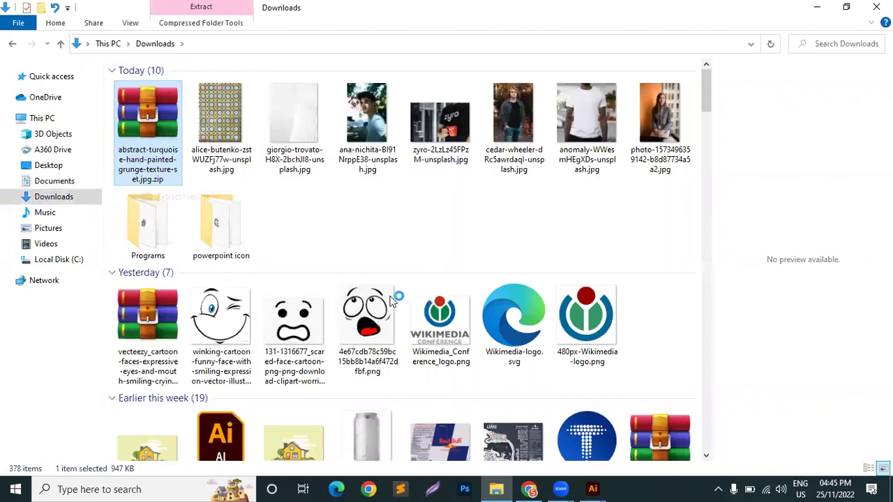
click(484, 391)
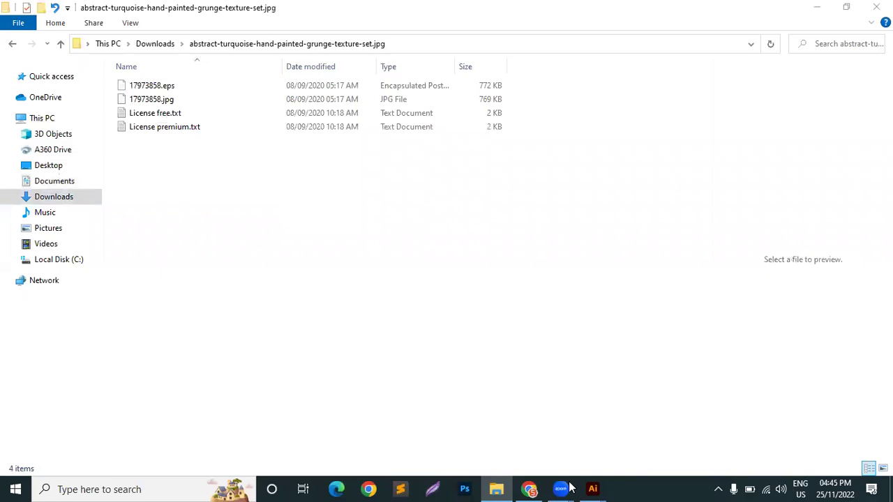
Step: Start a new Illustrator document in inches, 11 in wide by 17 in tall
key(alt+Tab)
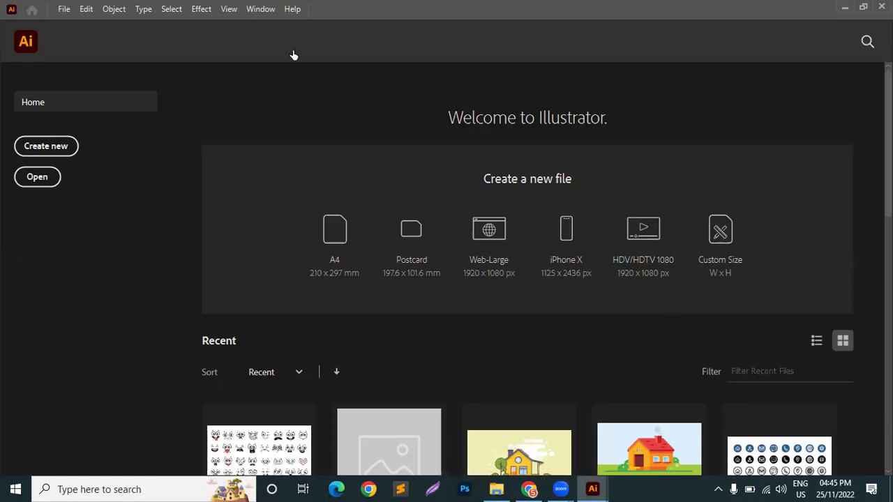
key(ctrl+n)
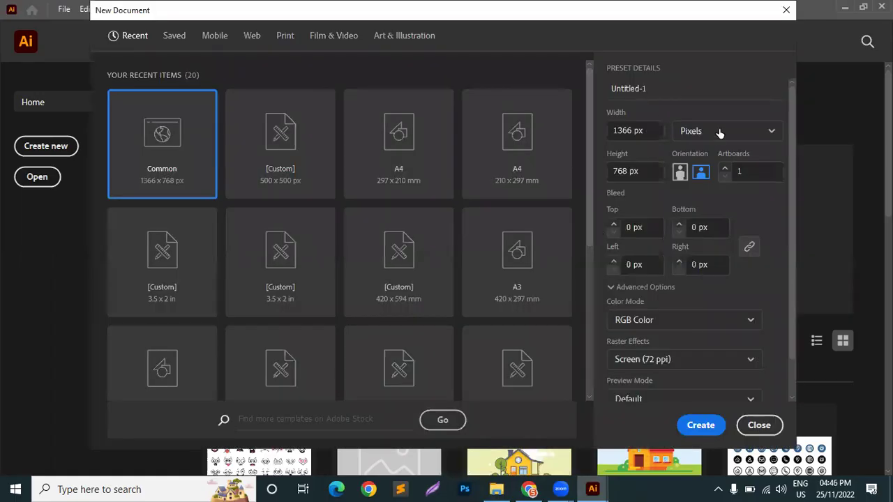
click(766, 132)
click(679, 143)
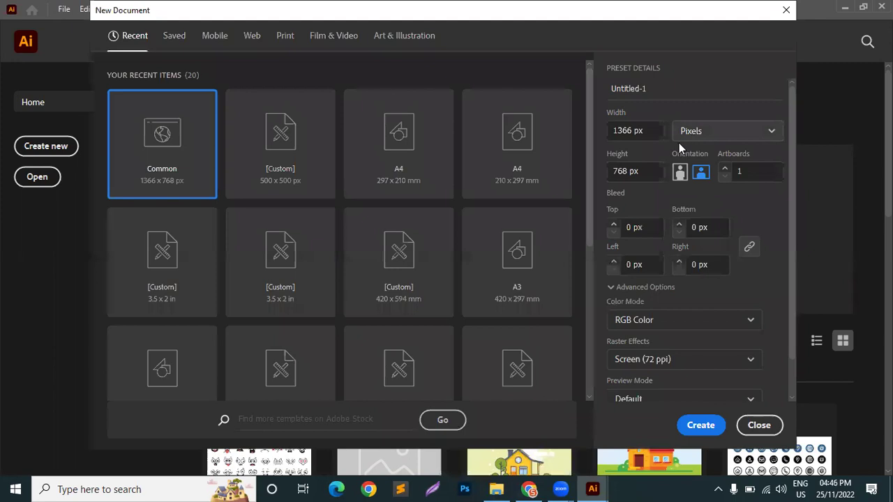
click(655, 127)
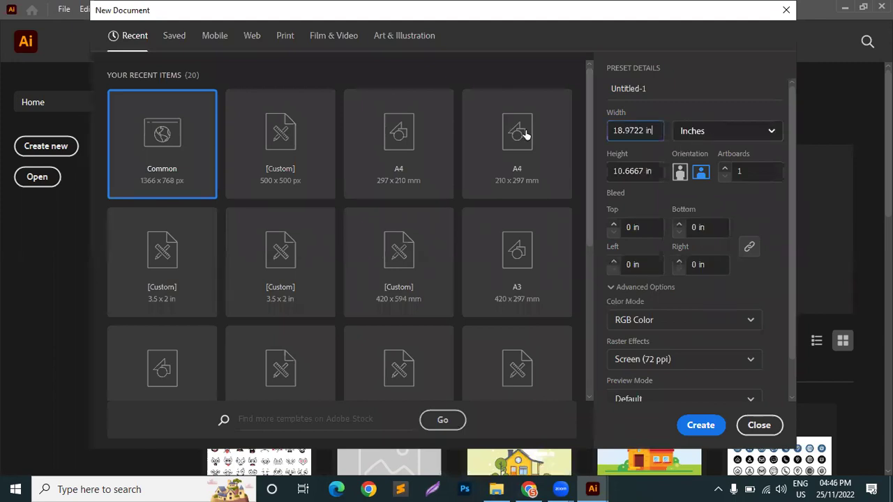
key(BackSpace)
key(BackSpace)
key(BackSpace)
key(BackSpace)
key(BackSpace)
key(BackSpace)
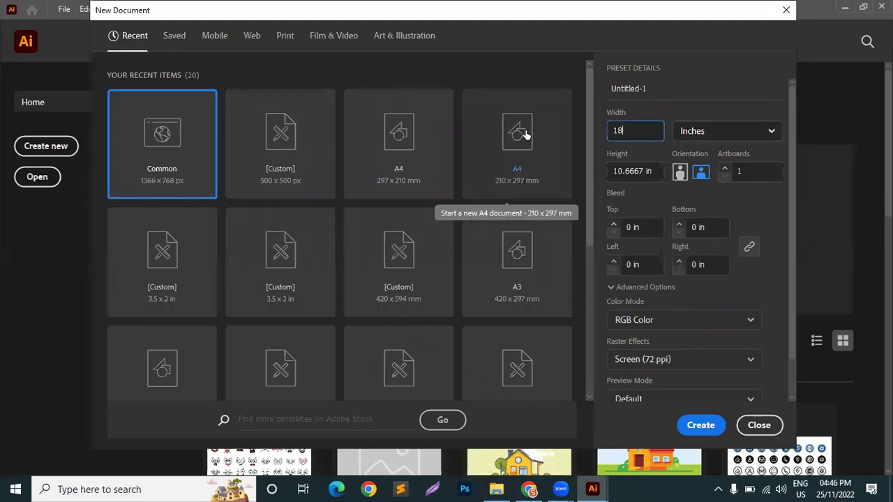
text(1)
click(606, 172)
key(BackSpace)
key(BackSpace)
key(BackSpace)
key(BackSpace)
key(BackSpace)
key(BackSpace)
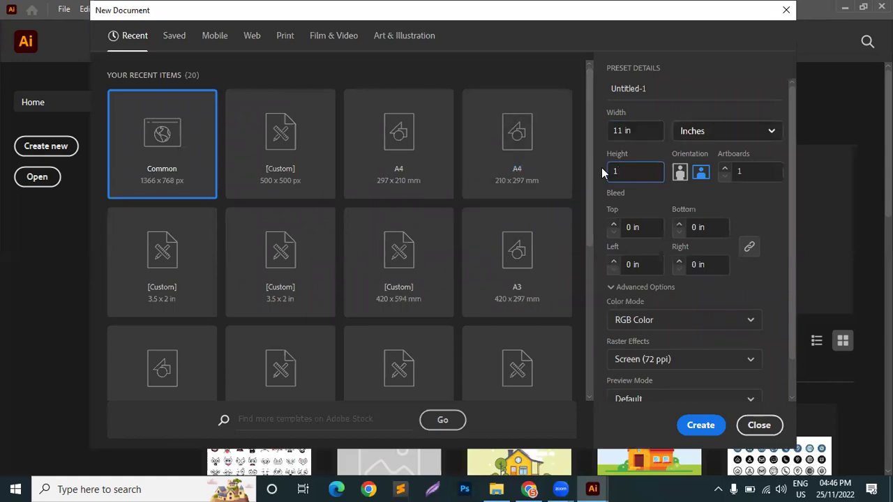
click(652, 127)
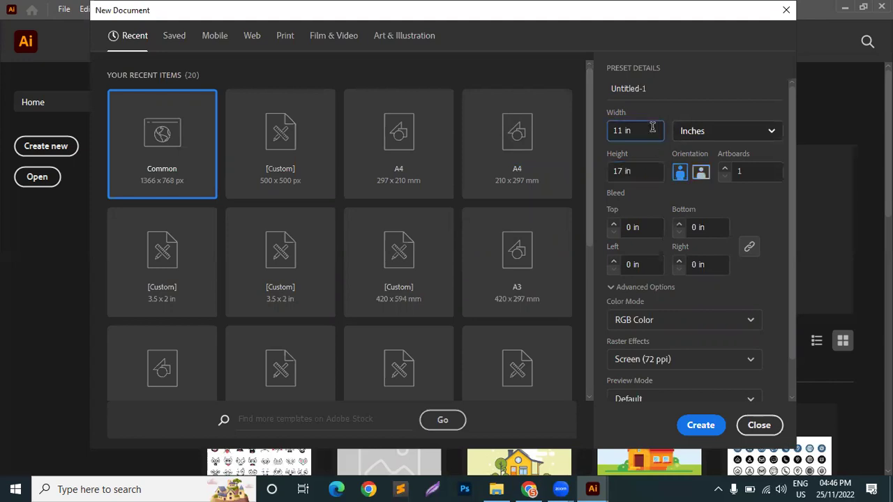
Step: Set the bleed to 0.25 in on all sides and the colour mode to CMYK
click(616, 224)
click(615, 226)
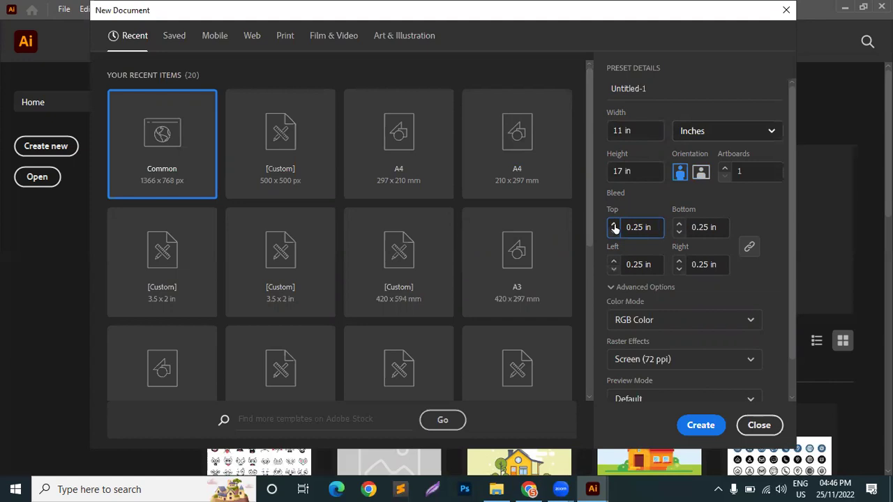
click(622, 319)
click(636, 366)
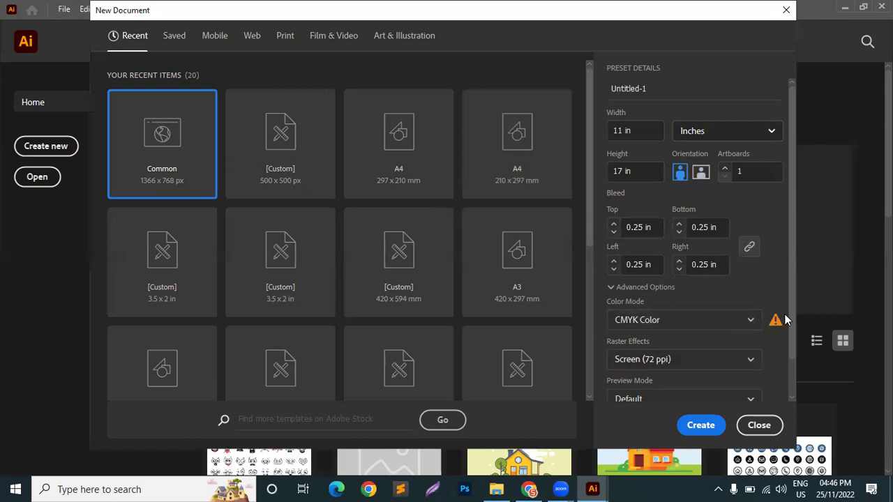
mouse_move(775, 321)
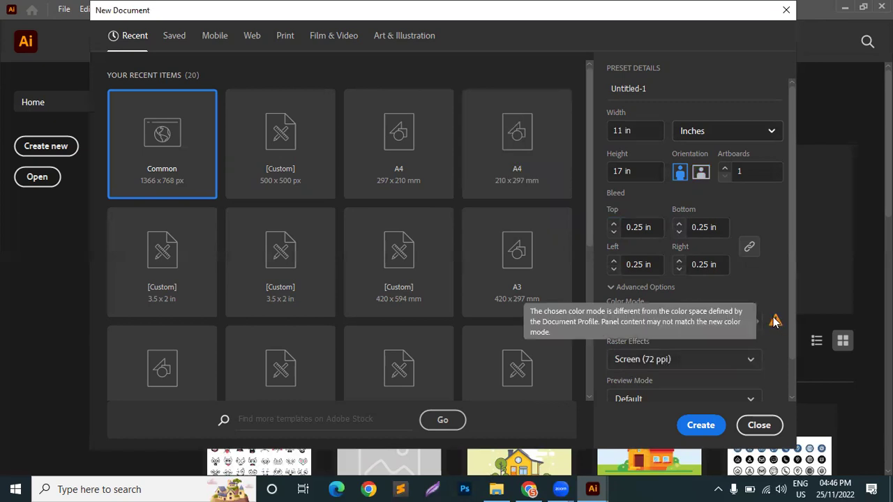
Step: Switch to the Print presets and re-enter inches with an 11 × 17 in page
click(292, 38)
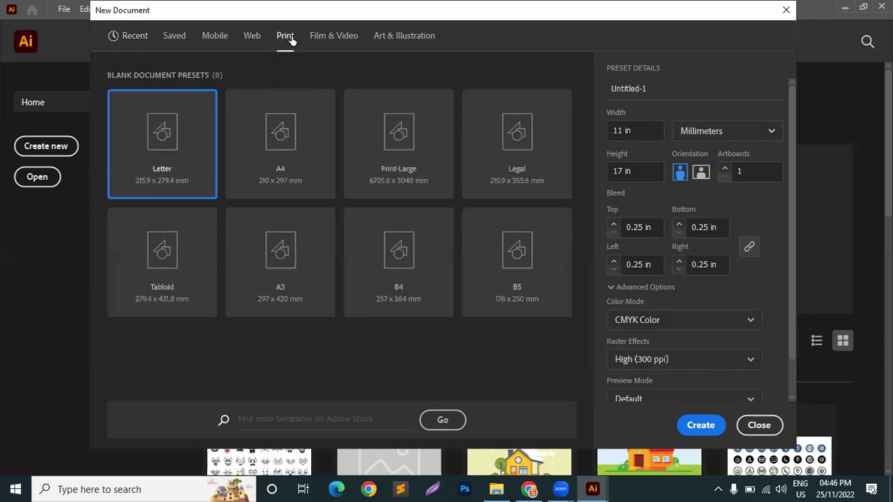
click(704, 131)
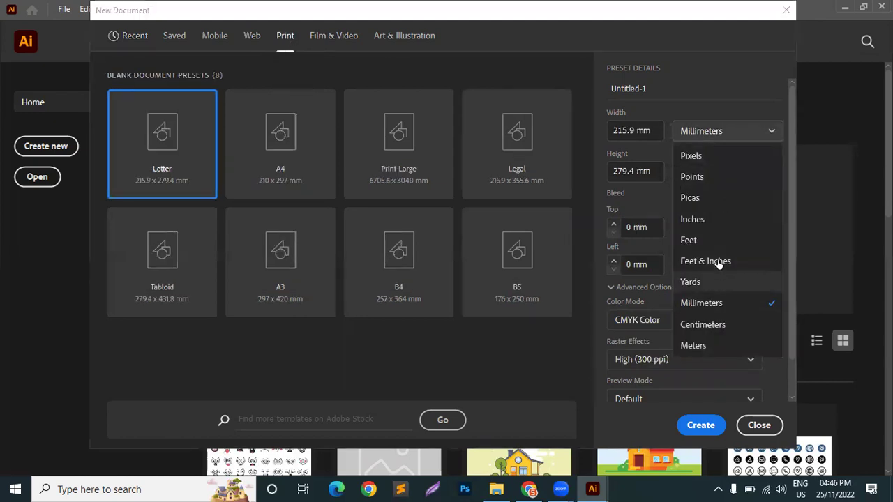
click(703, 220)
click(631, 133)
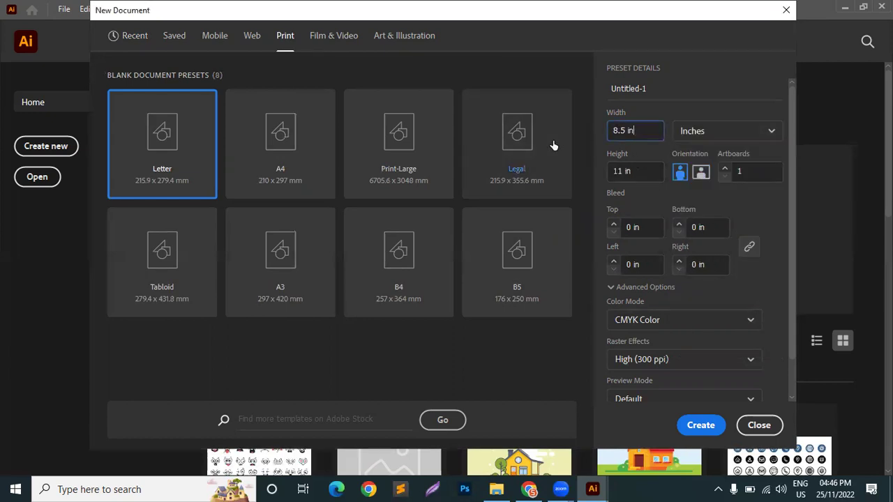
key(BackSpace)
key(BackSpace)
key(BackSpace)
key(BackSpace)
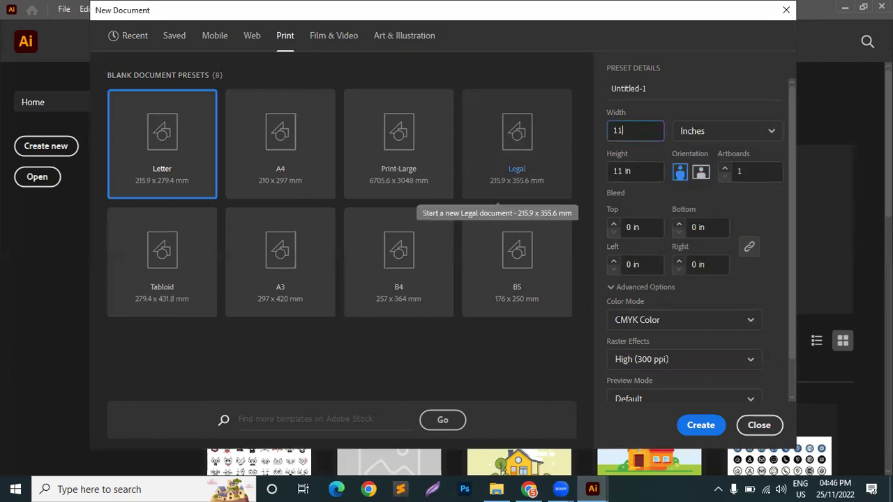
key(Tab)
key(BackSpace)
text(7)
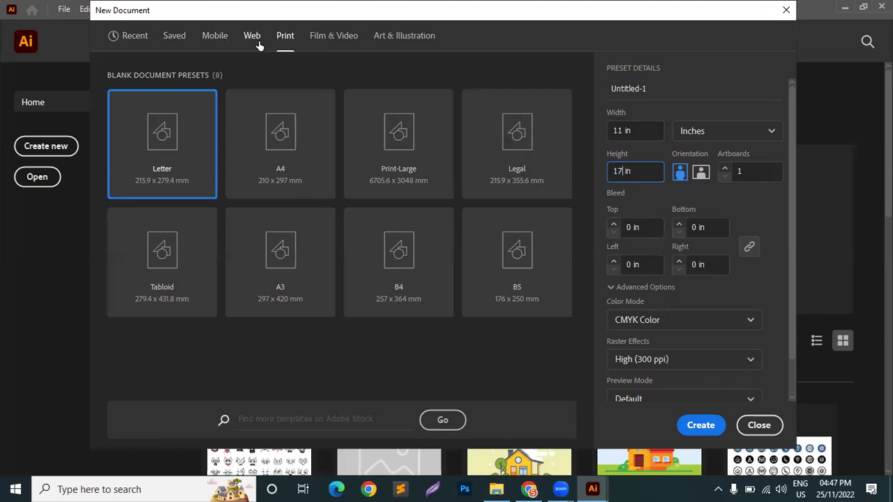
Step: Set a 0.25 in bleed and name the document 'calander'
click(621, 226)
click(613, 224)
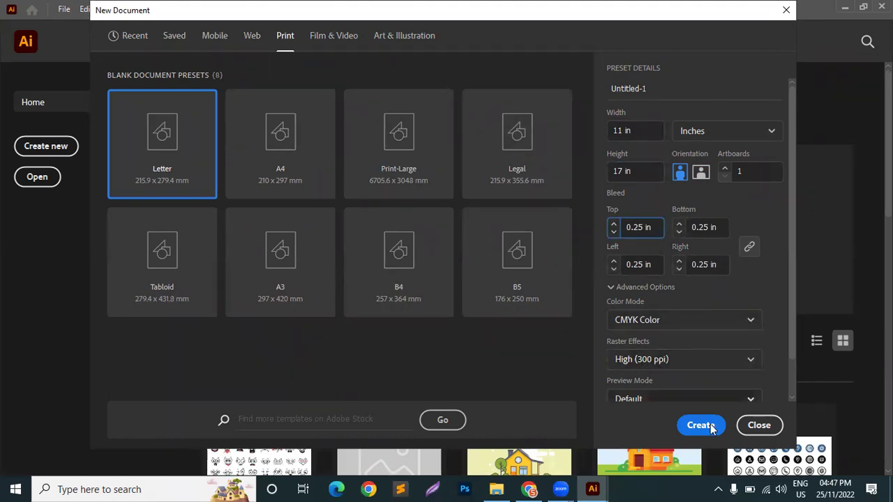
click(671, 87)
key(BackSpace)
key(BackSpace)
key(BackSpace)
key(BackSpace)
key(BackSpace)
key(BackSpace)
key(BackSpace)
key(BackSpace)
key(BackSpace)
key(BackSpace)
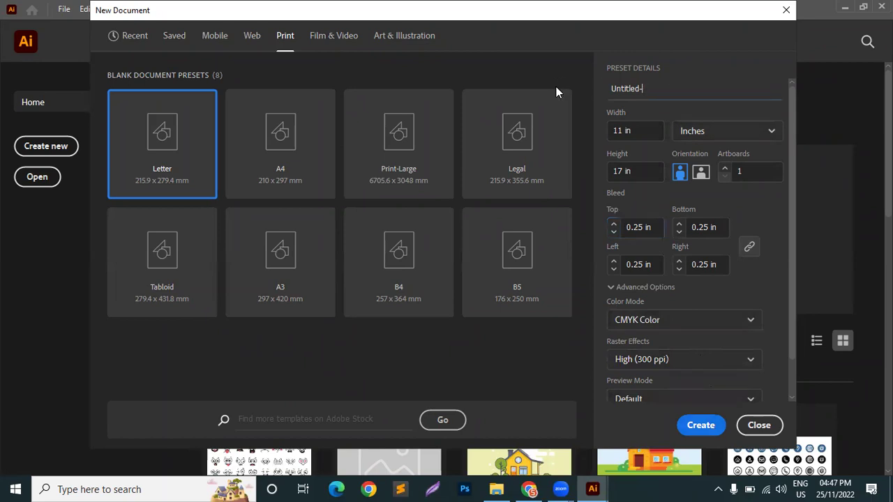
text(da)
Step: Create the document and draw a 10 × 16 in rectangle with exact dimensions
click(701, 425)
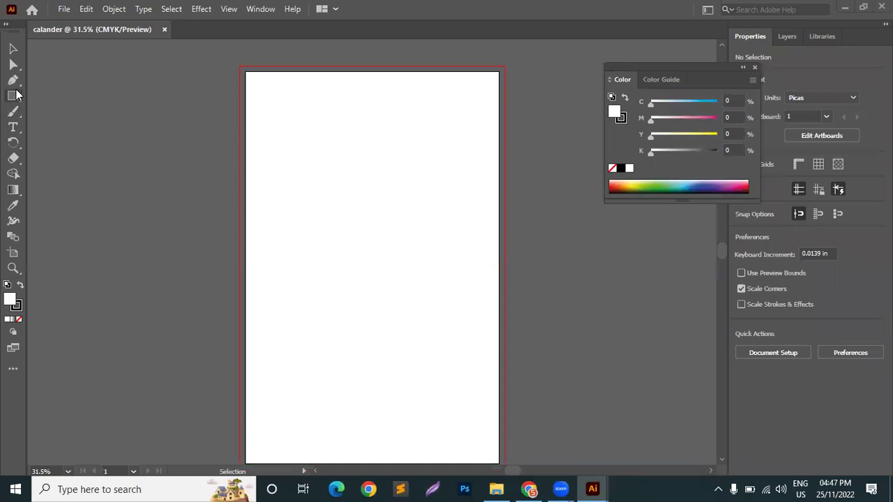
drag(16, 91, 42, 97)
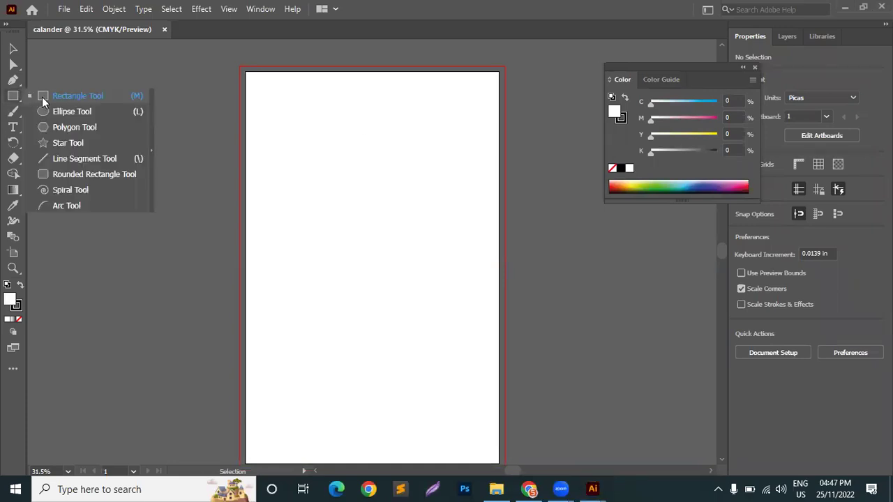
click(405, 221)
text(11-0.5)
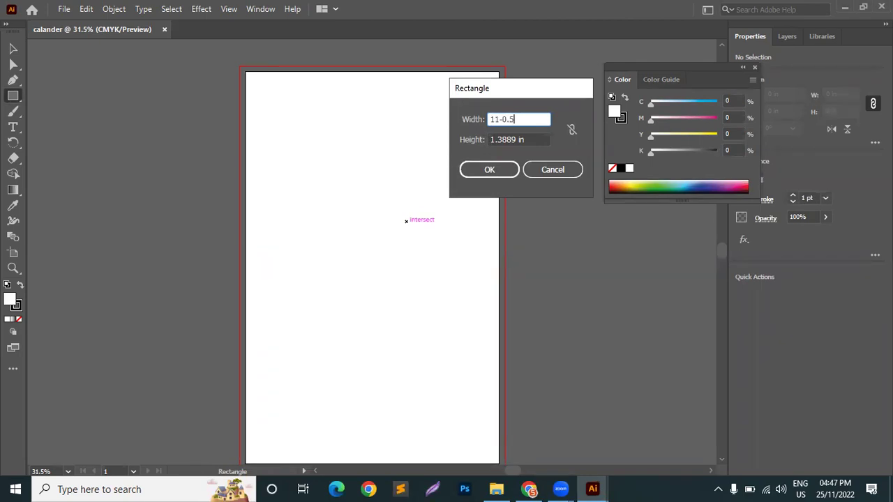
key(Tab)
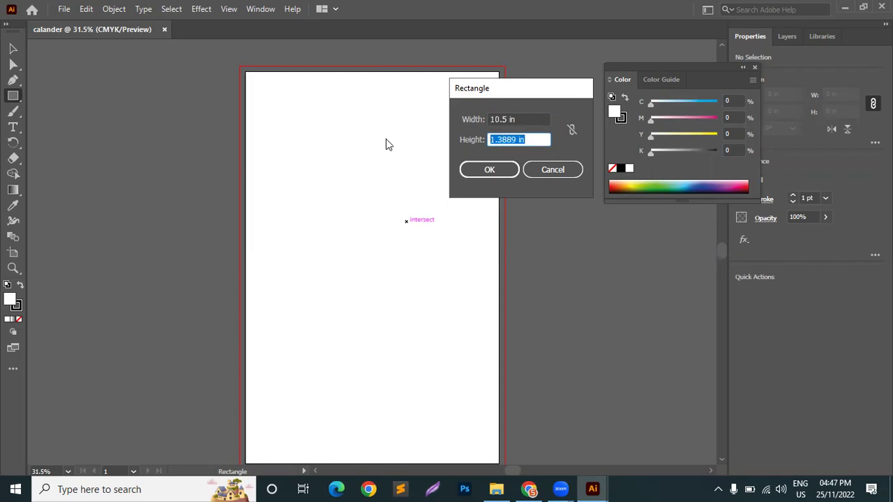
click(535, 117)
drag(534, 118, 463, 118)
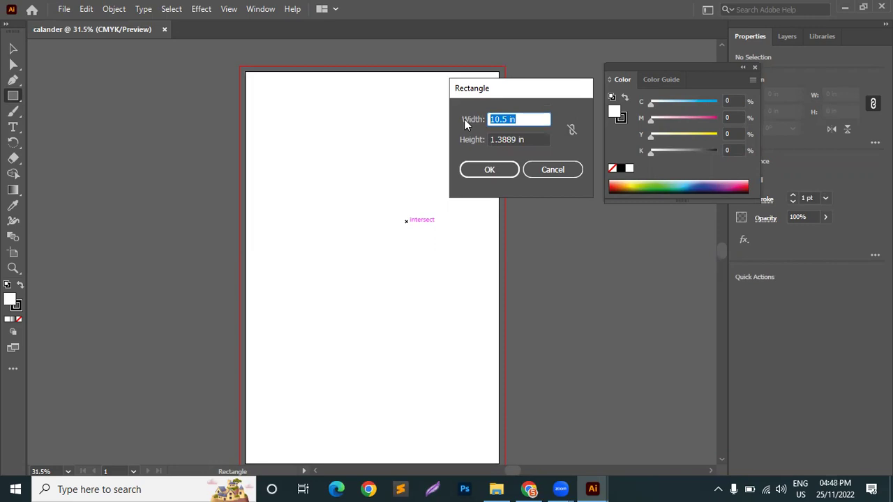
text(10)
key(Tab)
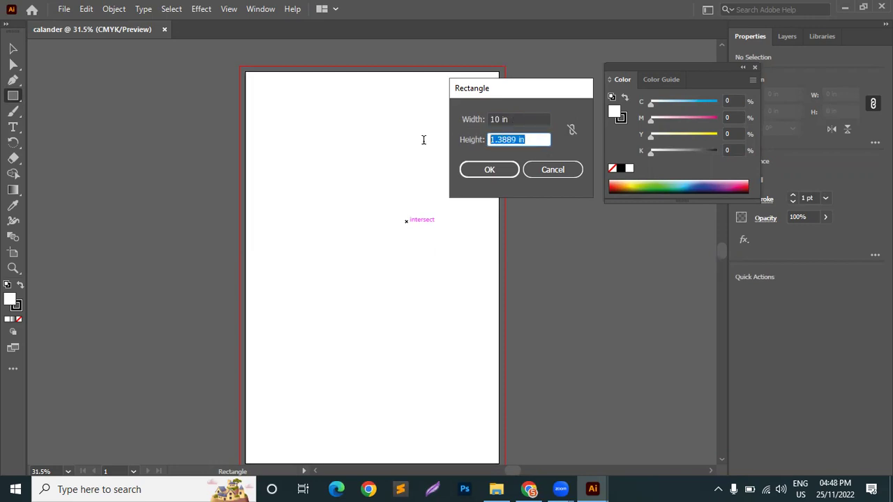
text(16)
click(510, 169)
key(v)
right_click(508, 330)
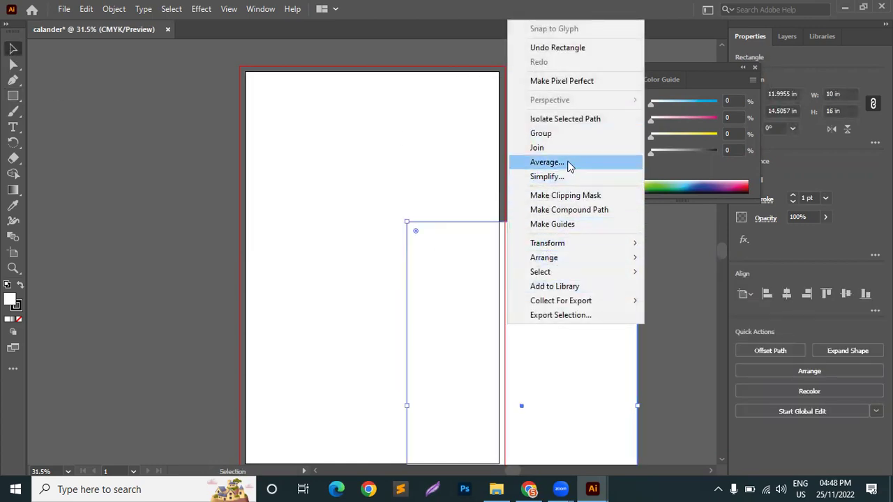
click(600, 224)
click(786, 294)
click(846, 294)
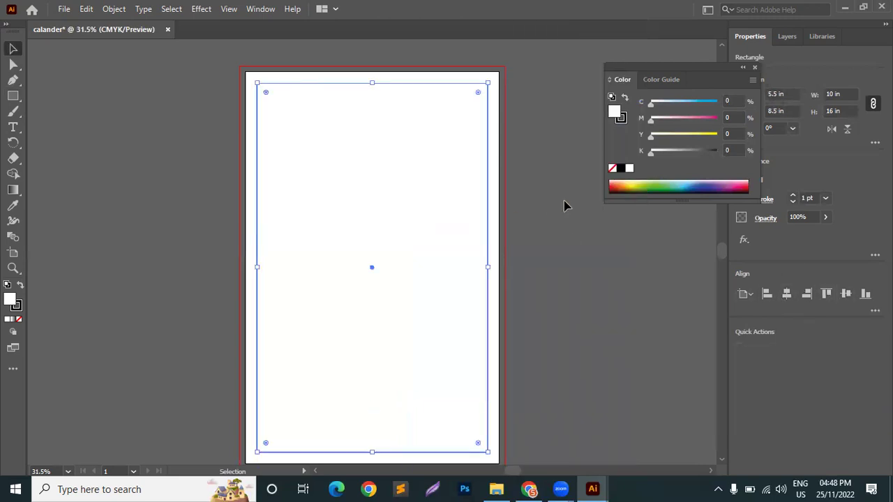
right_click(565, 205)
click(624, 314)
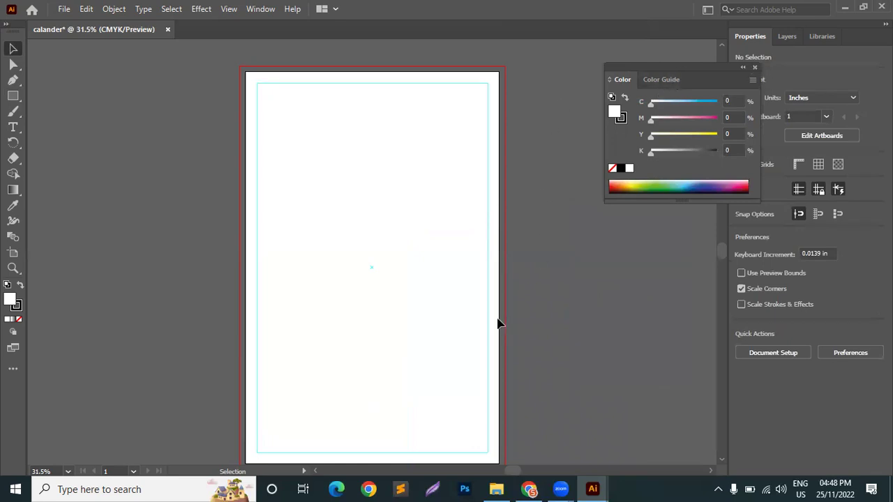
click(529, 489)
click(641, 11)
Step: Copy the calendar preview image and search Google for 'flower vase picture'
right_click(708, 209)
right_click(711, 208)
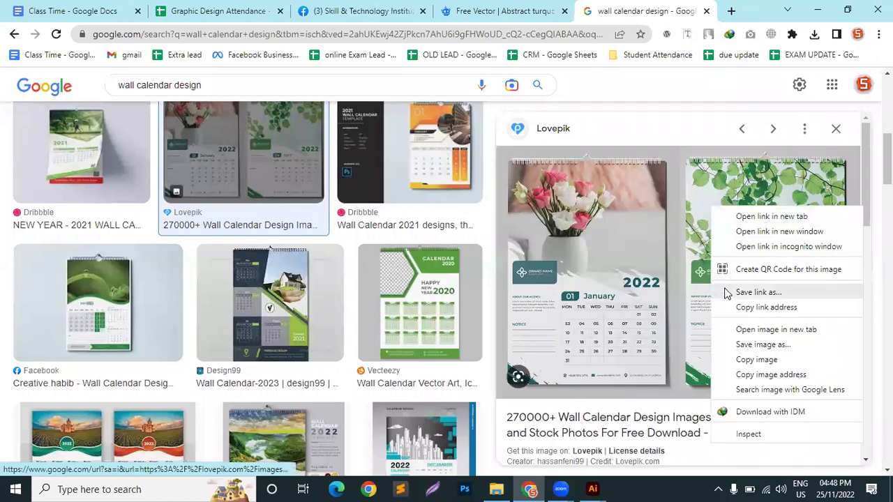
click(756, 359)
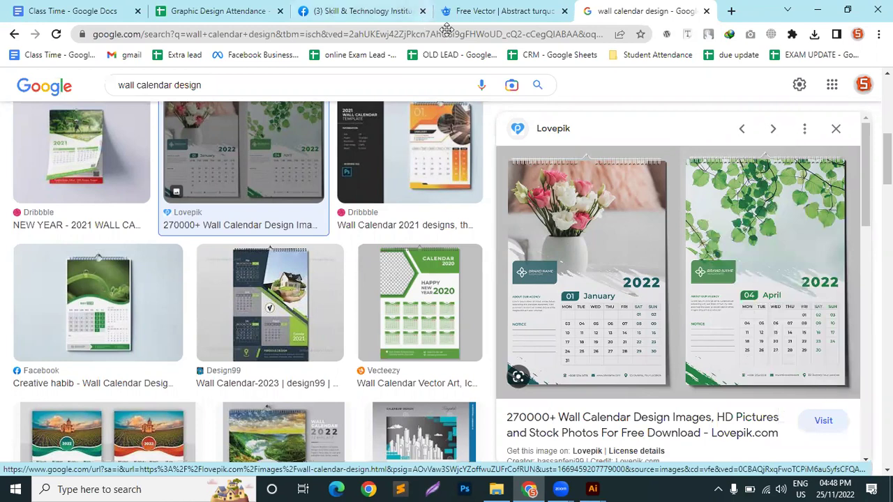
key(ctrl+shift+Tab)
click(289, 36)
text(flower)
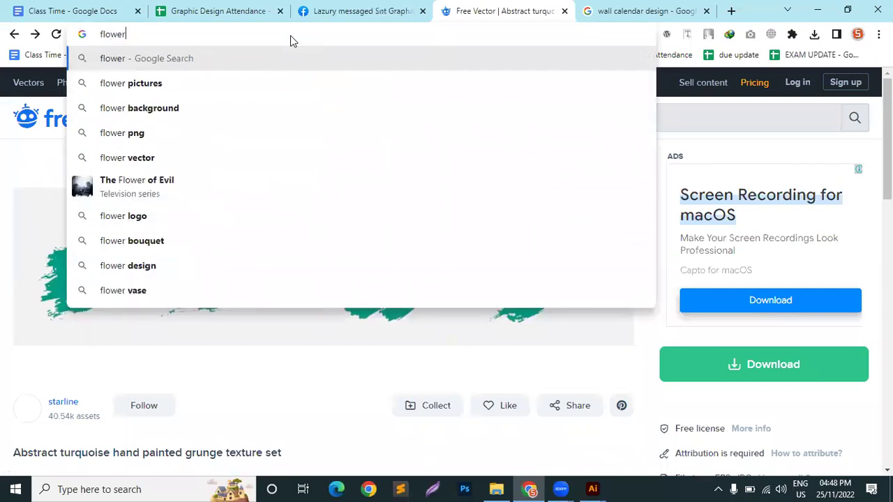
text( vas)
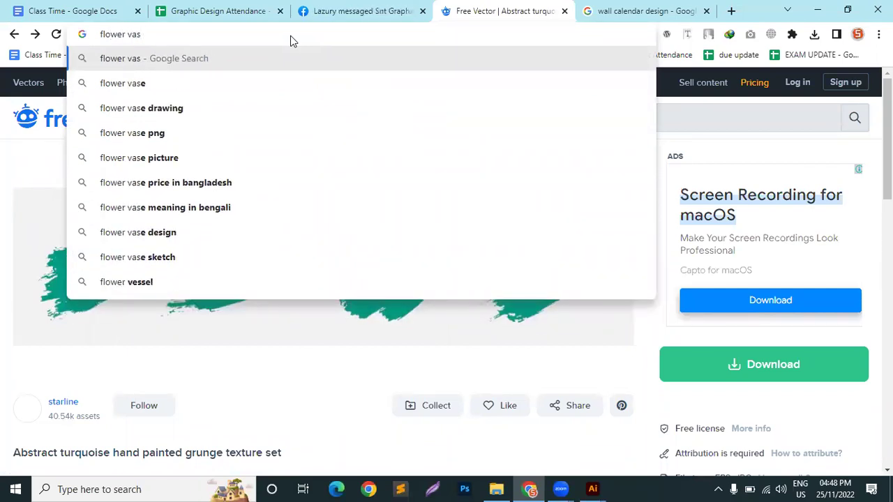
text(e)
key(Down)
key(Down)
key(Down)
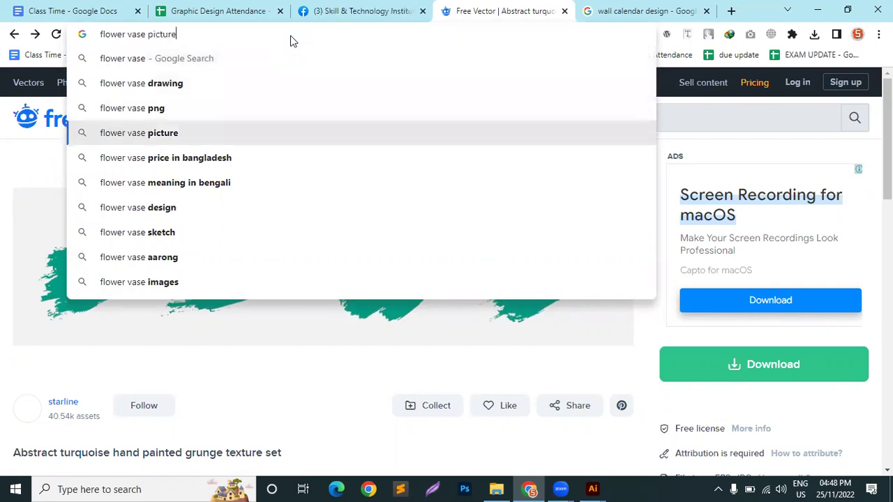
key(Return)
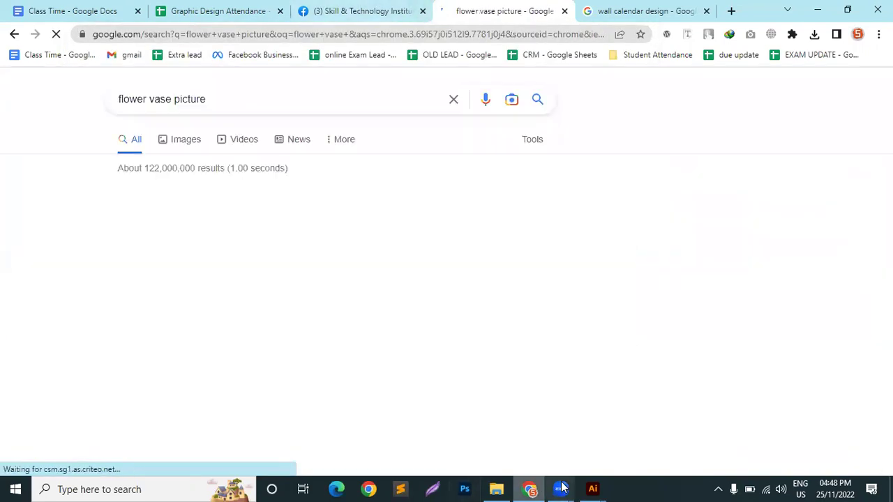
Step: Paste the calendar reference into calander and move it left of the page
mouse_move(593, 489)
click(646, 417)
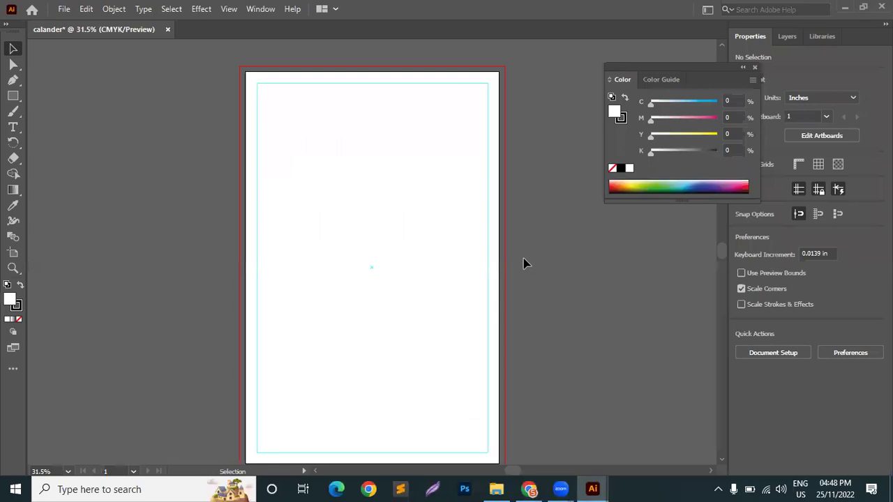
key(ctrl+v)
drag(494, 250, 131, 242)
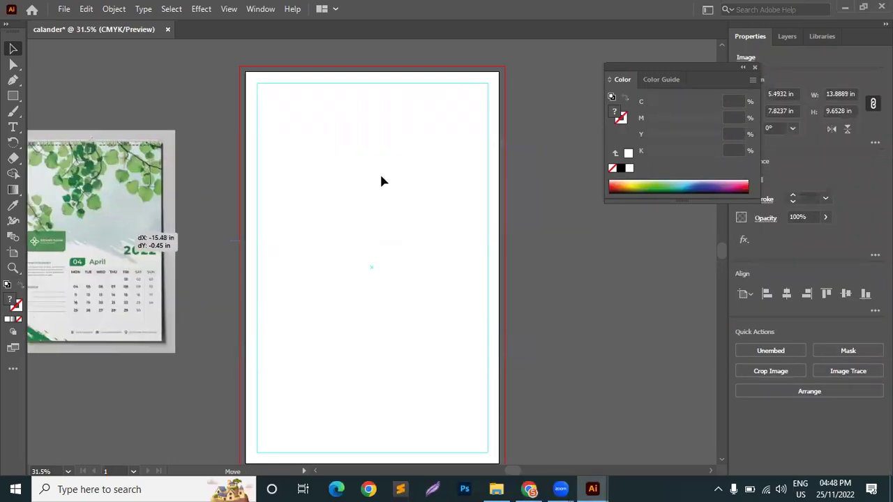
click(848, 10)
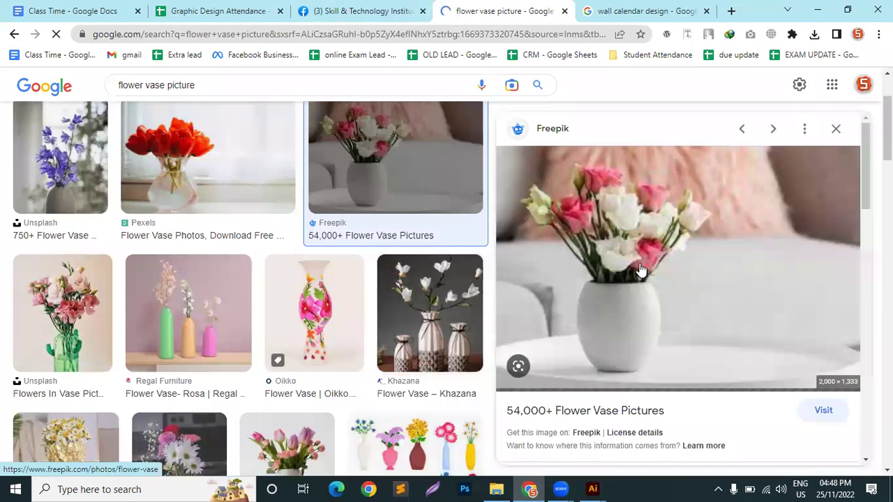
Step: Copy the flower vase photo from the image results
right_click(640, 269)
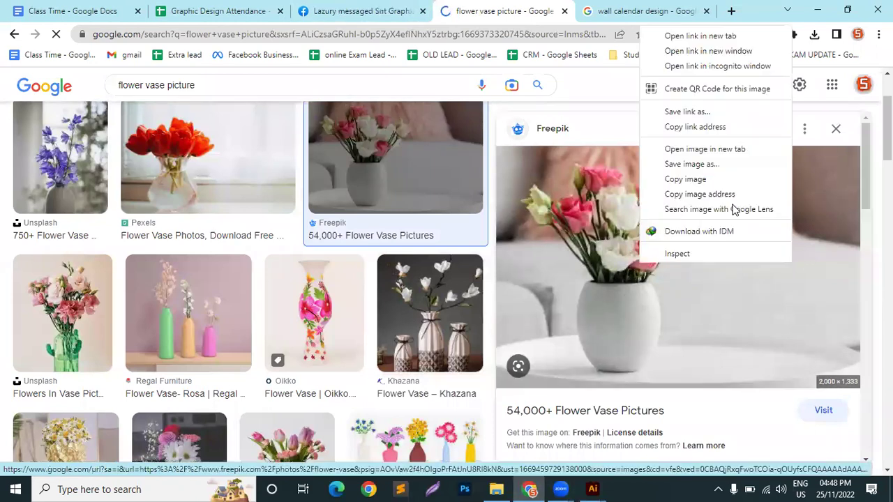
click(694, 181)
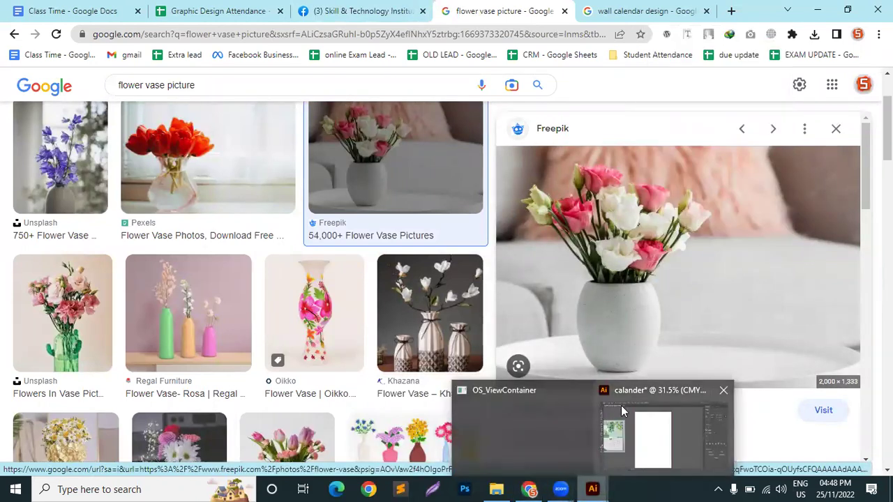
key(alt+Tab)
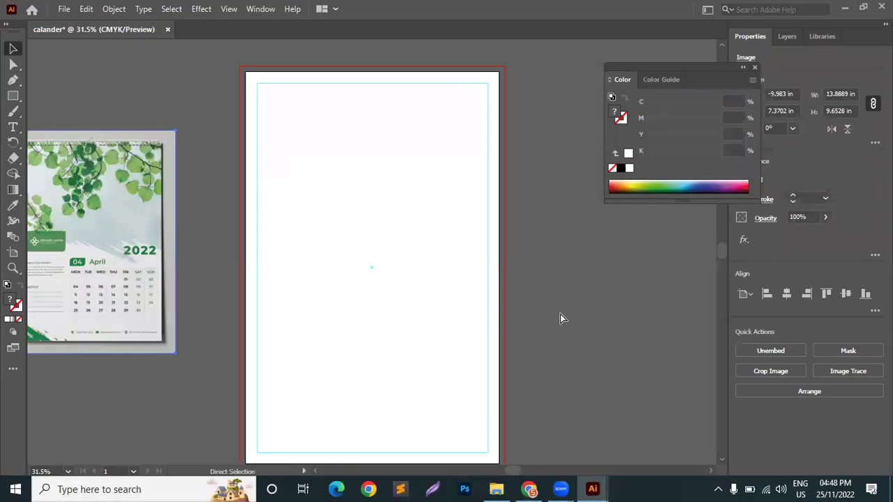
Step: Paste the vase photo at the page top and scale it proportionally to 11 × 7.33 in
key(ctrl+v)
scroll(560, 319, down, 5)
drag(554, 317, 534, 264)
scroll(551, 287, up, 3)
drag(389, 206, 470, 323)
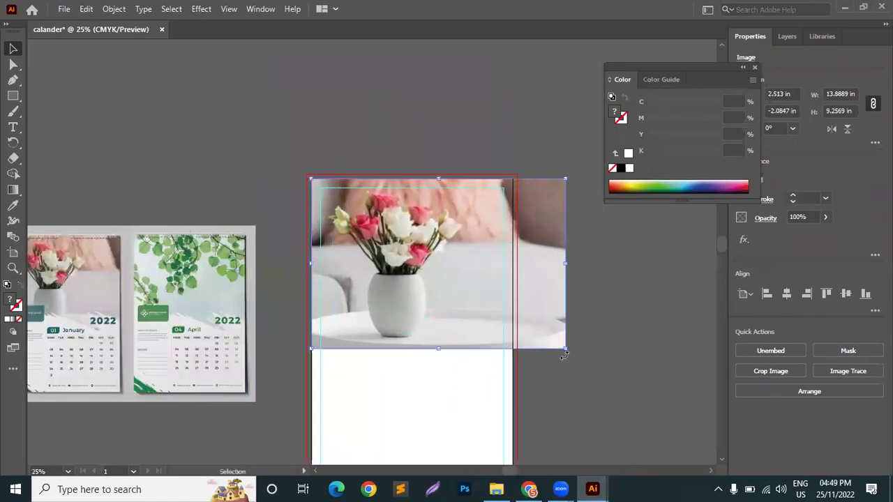
drag(569, 349, 410, 286)
scroll(528, 314, up, 8)
scroll(534, 313, down, 9)
scroll(530, 310, up, 4)
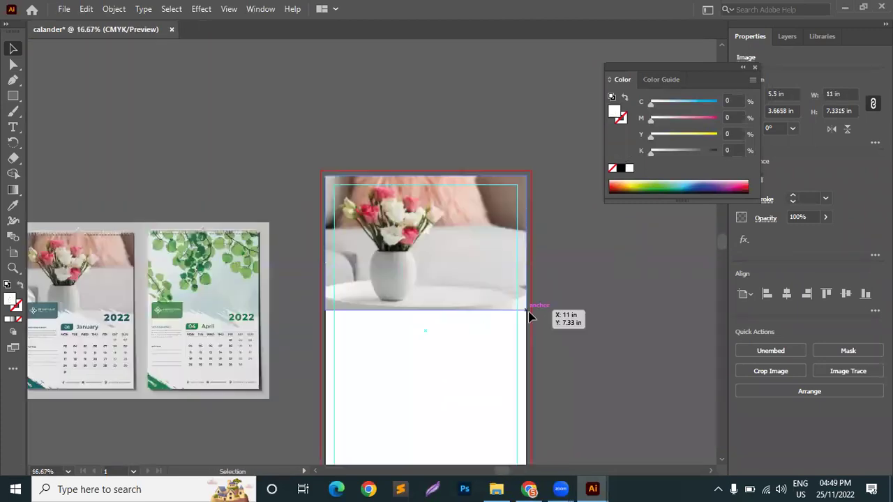
Step: Open the brush-stroke file 17973858.eps in Illustrator and fit the artwork in view
click(496, 489)
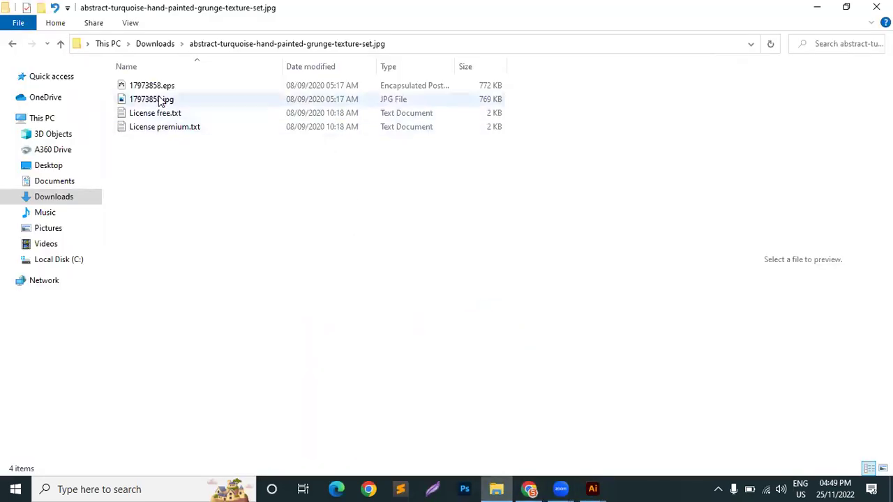
drag(160, 85, 157, 86)
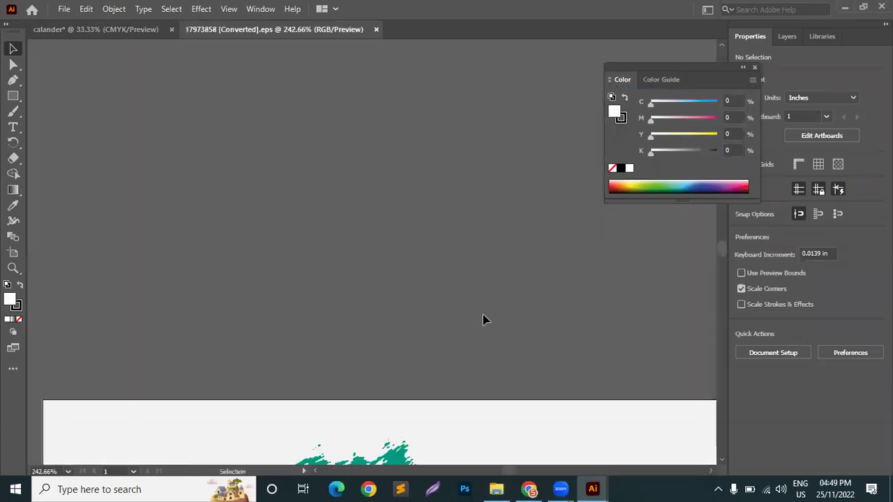
scroll(428, 347, down, 3)
key(ctrl+1)
scroll(444, 339, down, 2)
scroll(444, 339, right, 4)
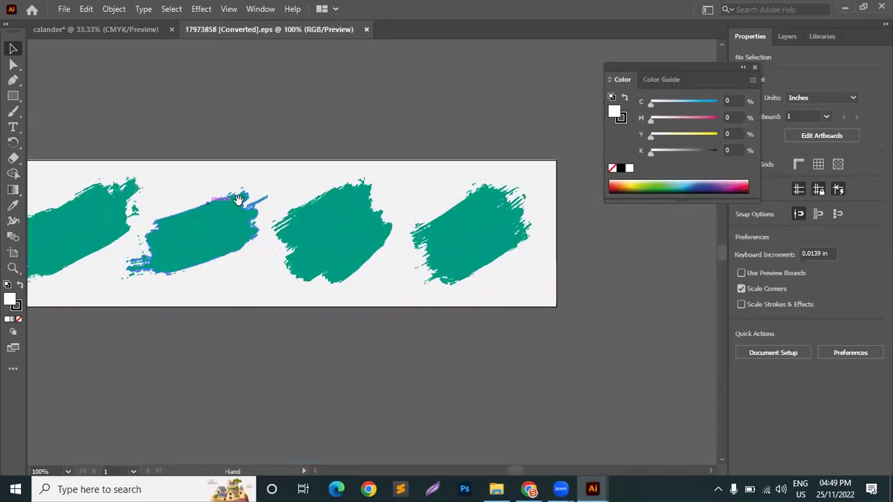
scroll(514, 384, left, 3)
Step: Ungroup the four brush strokes and drag the rightmost teal stroke into the calander document
click(549, 256)
right_click(564, 231)
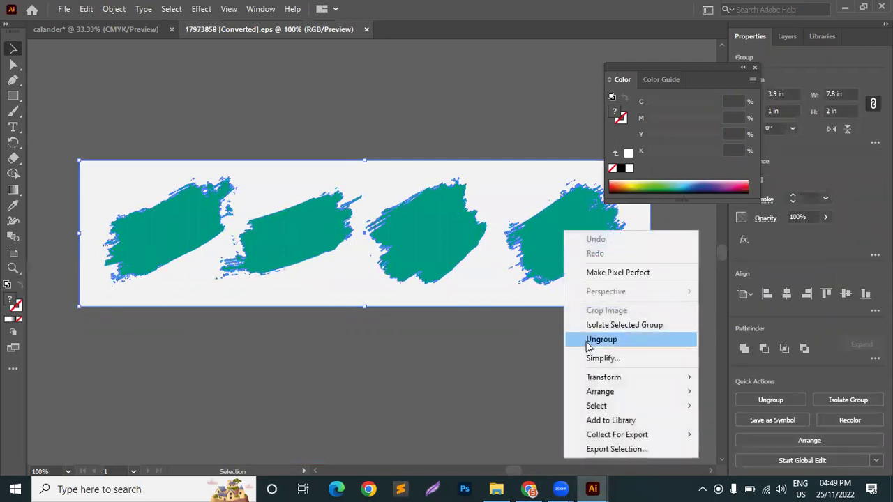
click(590, 340)
mouse_move(565, 247)
mouse_down()
mouse_move(97, 80)
mouse_move(73, 21)
mouse_move(248, 153)
mouse_up()
drag(191, 148, 191, 148)
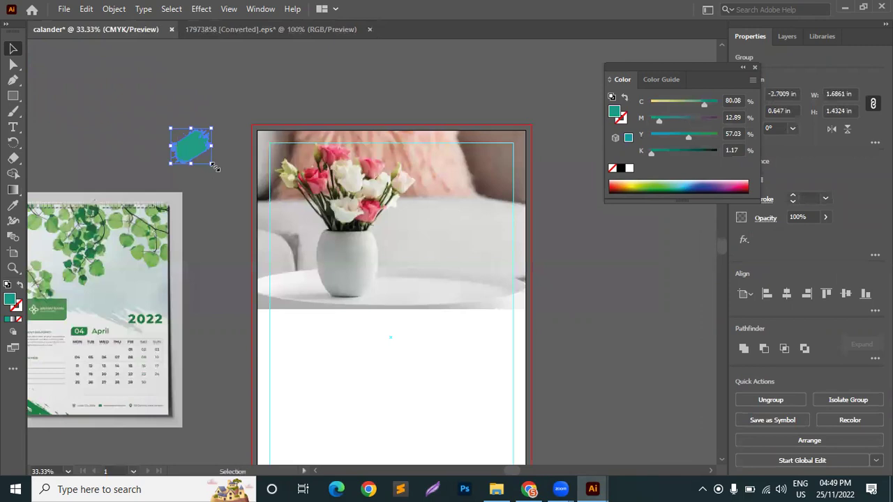
Step: Scale, widen and tilt the brush stroke to about 67°, stretching it up over the page
mouse_move(212, 164)
mouse_down()
mouse_move(400, 433)
mouse_move(399, 323)
mouse_up()
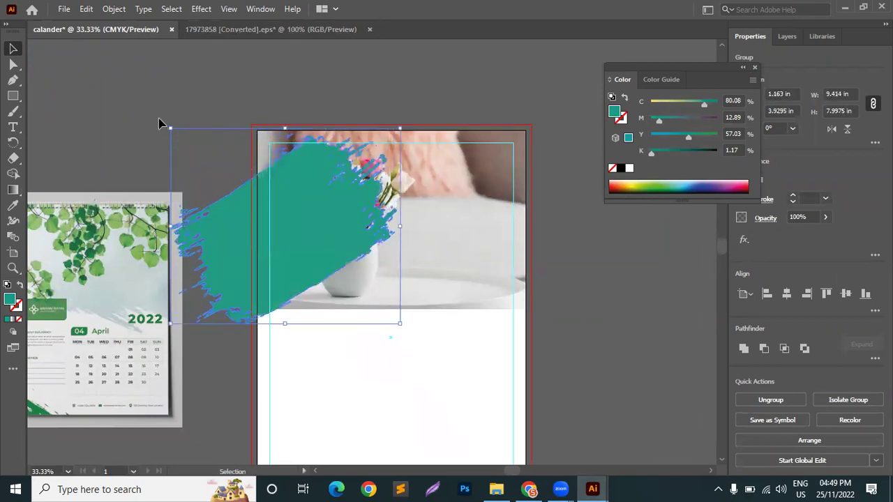
mouse_move(164, 124)
mouse_down()
mouse_move(175, 125)
mouse_move(150, 184)
mouse_move(299, 342)
mouse_move(201, 274)
mouse_up()
mouse_move(383, 226)
mouse_down()
mouse_move(551, 228)
mouse_move(531, 227)
mouse_up()
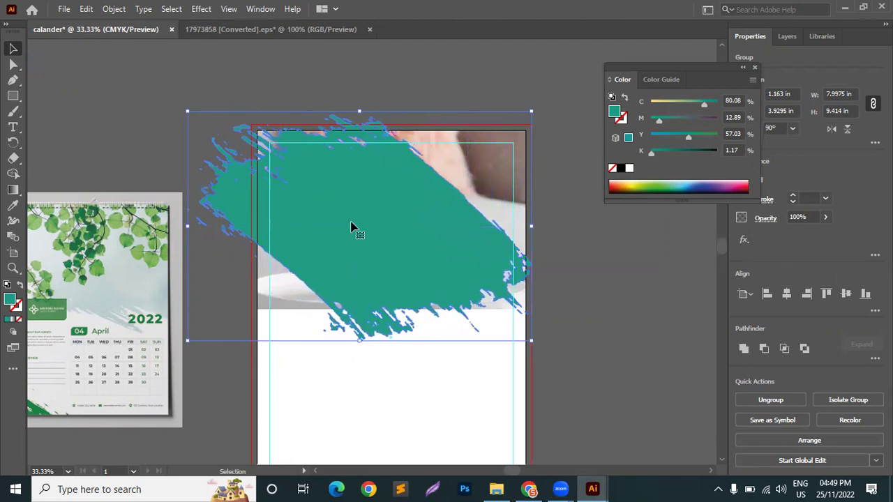
drag(186, 226, 113, 226)
mouse_move(119, 105)
mouse_down()
mouse_move(210, 82)
mouse_move(429, 222)
mouse_up()
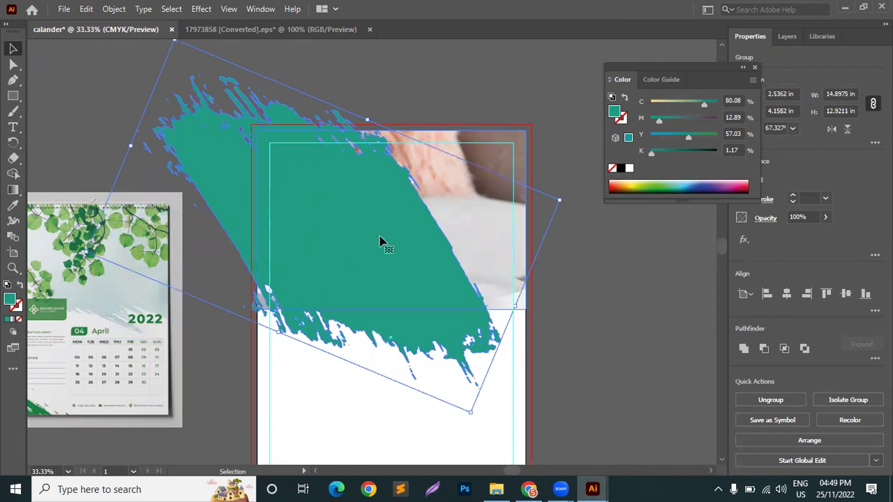
scroll(380, 241, up, 2)
mouse_move(367, 198)
mouse_down()
mouse_move(553, 146)
mouse_move(589, 63)
mouse_move(584, 80)
mouse_up()
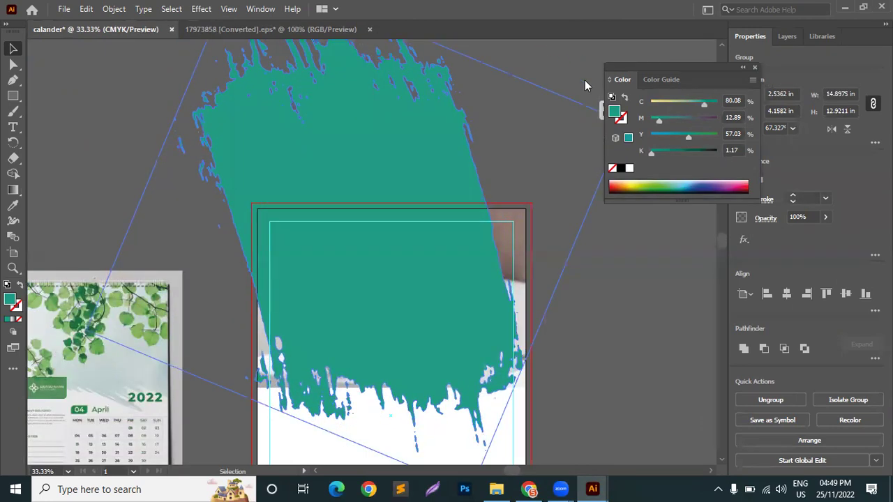
Step: Widen the brush stroke to about 16 in, rotate it to about 59° and shorten it
click(510, 341)
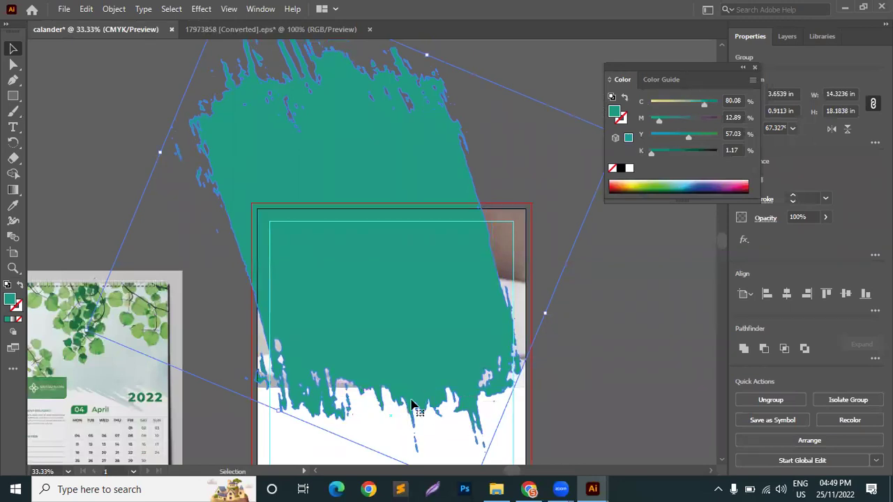
drag(548, 318, 607, 295)
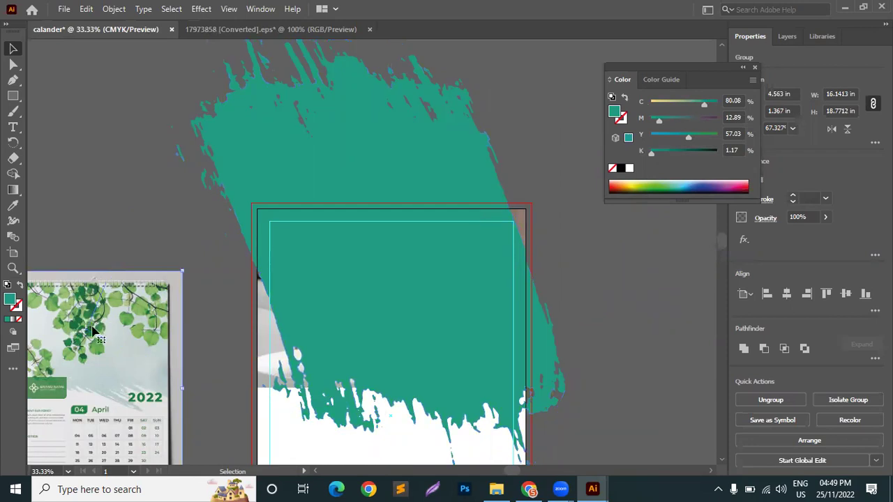
scroll(395, 225, down, 2)
mouse_move(529, 185)
mouse_down()
mouse_move(556, 233)
mouse_move(558, 207)
mouse_up()
mouse_move(430, 371)
mouse_down()
mouse_move(435, 313)
mouse_move(412, 288)
mouse_move(422, 285)
mouse_move(389, 285)
mouse_up()
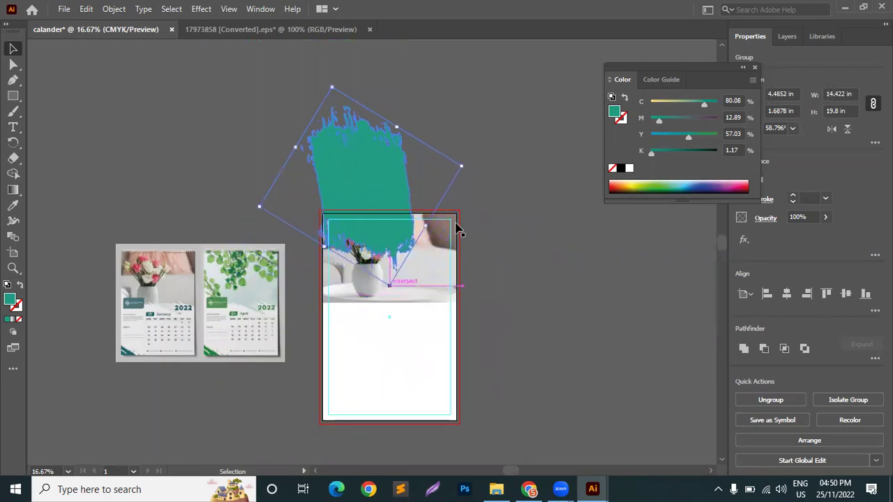
mouse_move(424, 225)
mouse_down()
mouse_move(486, 235)
mouse_move(475, 225)
mouse_up()
Step: Undo the recent brush-stroke changes and move the stroke down and right over the page
key(a)
key(ctrl+z)
key(ctrl+z)
key(ctrl+z)
key(ctrl+z)
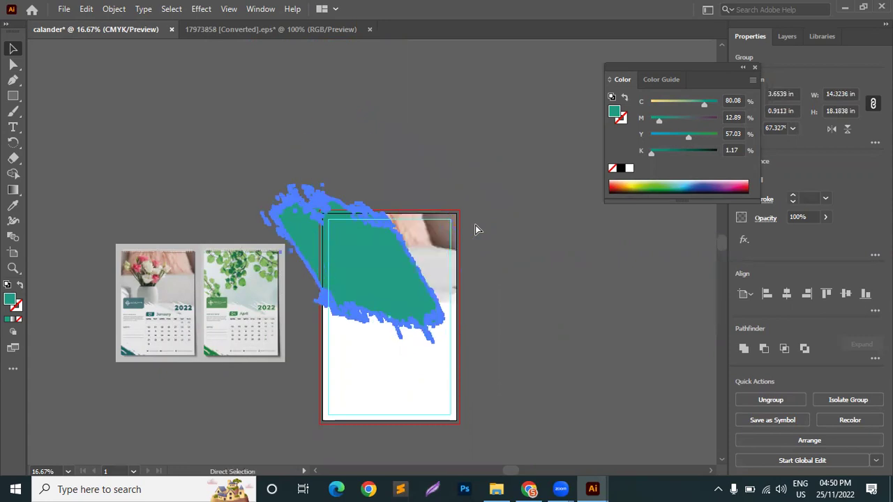
key(ctrl+z)
key(ctrl+z)
key(v)
scroll(354, 286, up, 2)
click(197, 51)
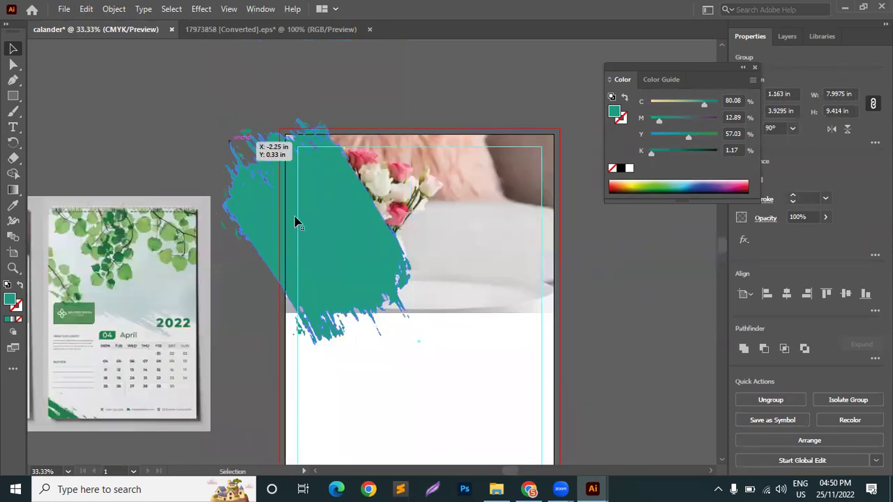
drag(363, 226, 443, 296)
Step: Select the whole teal brush group and rotate it to about 149°
key(a)
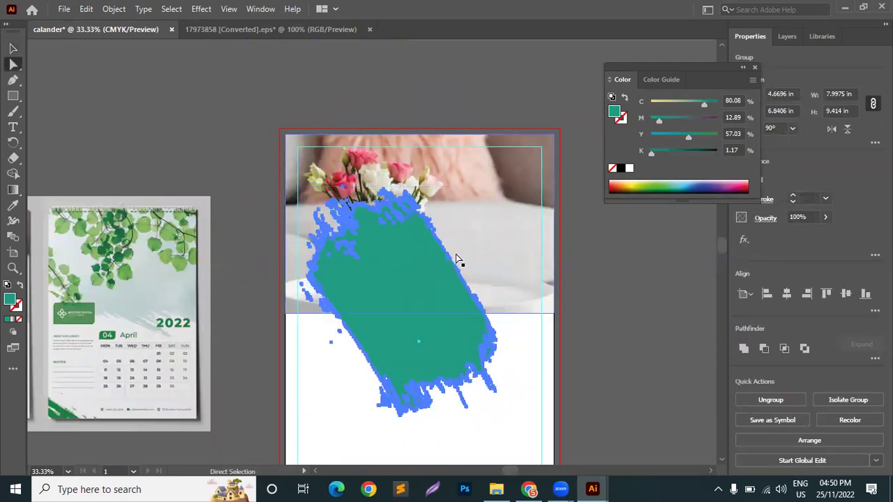
key(v)
click(102, 83)
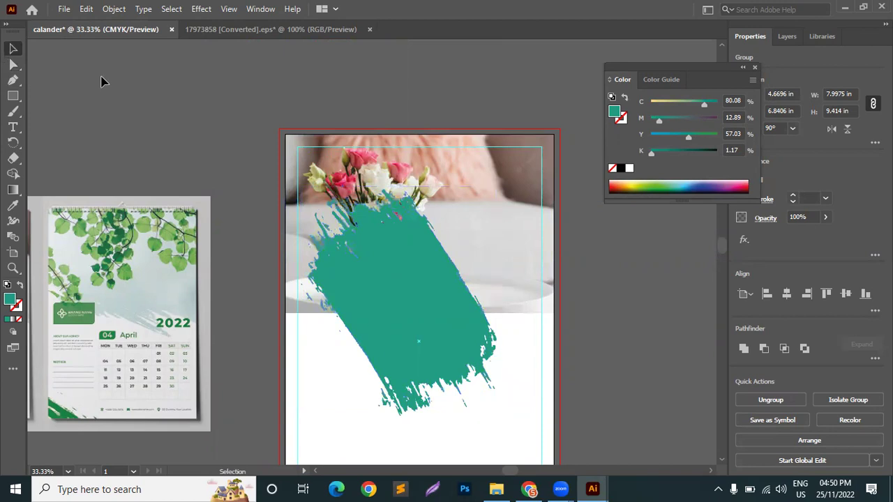
mouse_move(301, 416)
mouse_down()
mouse_move(516, 309)
mouse_move(497, 187)
mouse_up()
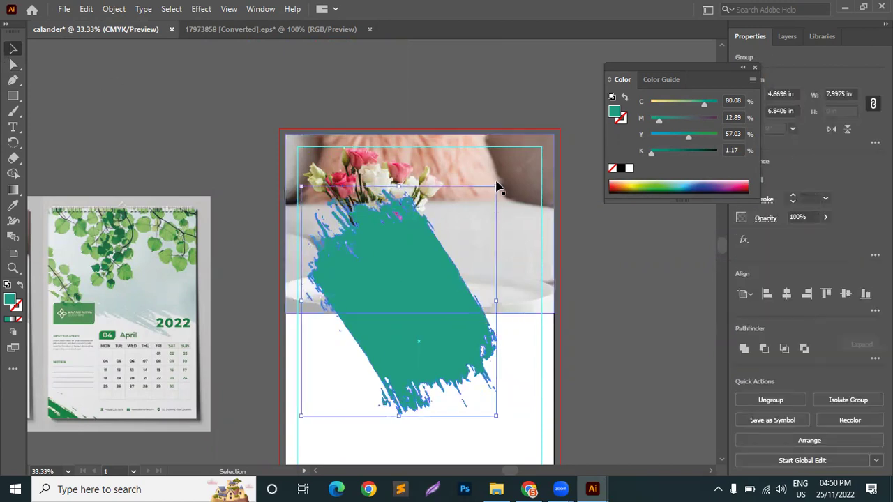
click(512, 191)
key(ctrl+z)
mouse_move(501, 181)
mouse_down()
mouse_move(335, 188)
mouse_move(349, 155)
mouse_up()
Step: Look for the Expand command, then move the brush group off the page to the right
click(626, 302)
click(405, 279)
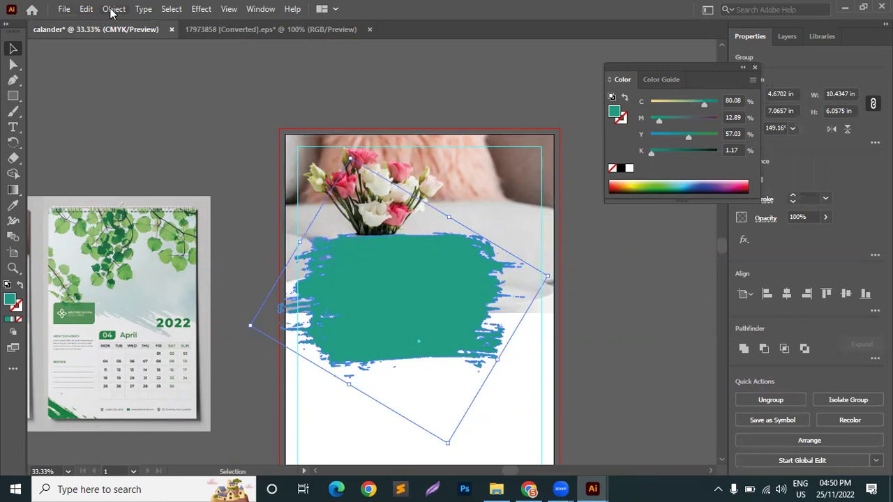
click(113, 9)
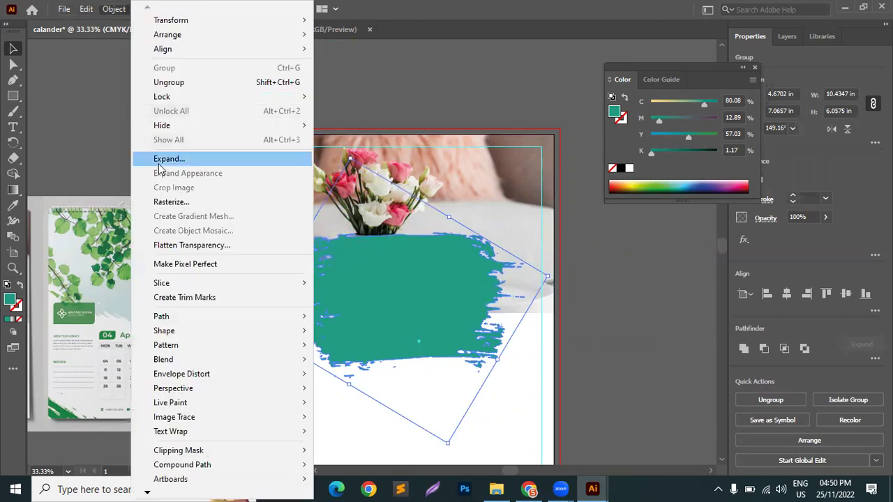
click(618, 290)
click(440, 296)
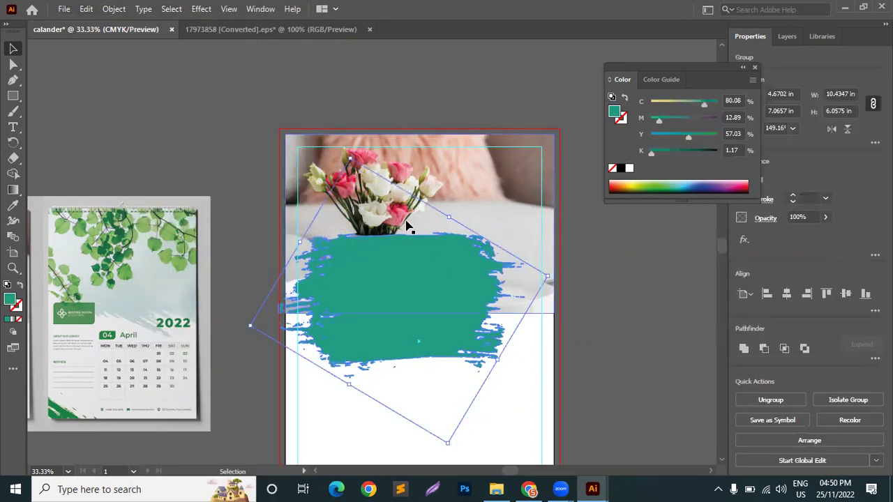
scroll(408, 225, down, 2)
mouse_move(439, 277)
mouse_down()
mouse_move(608, 295)
mouse_move(594, 265)
mouse_up()
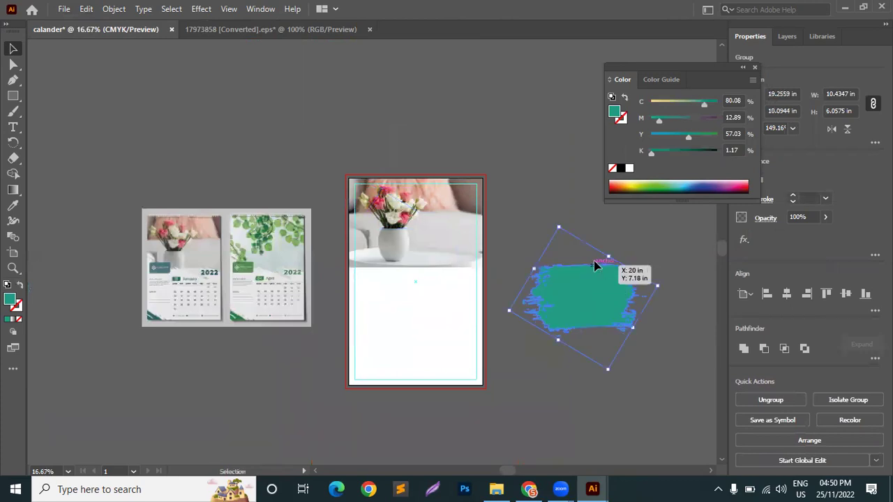
Step: Inspect the brush shape's paths with Direct Selection and move it back toward the page
click(13, 64)
click(516, 241)
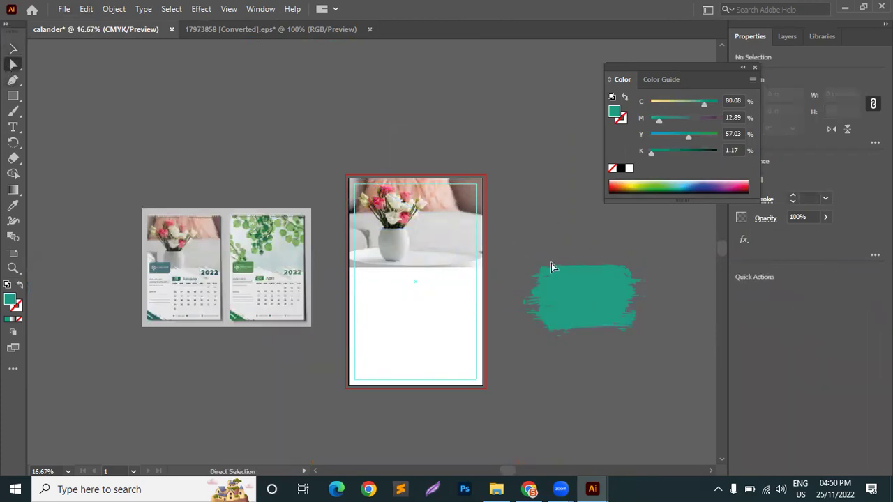
click(659, 300)
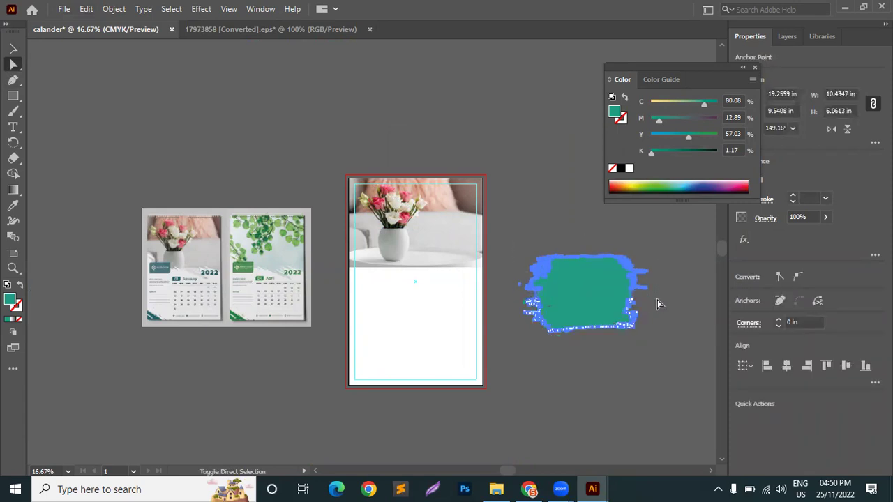
click(675, 301)
scroll(675, 300, up, 4)
scroll(673, 299, down, 1)
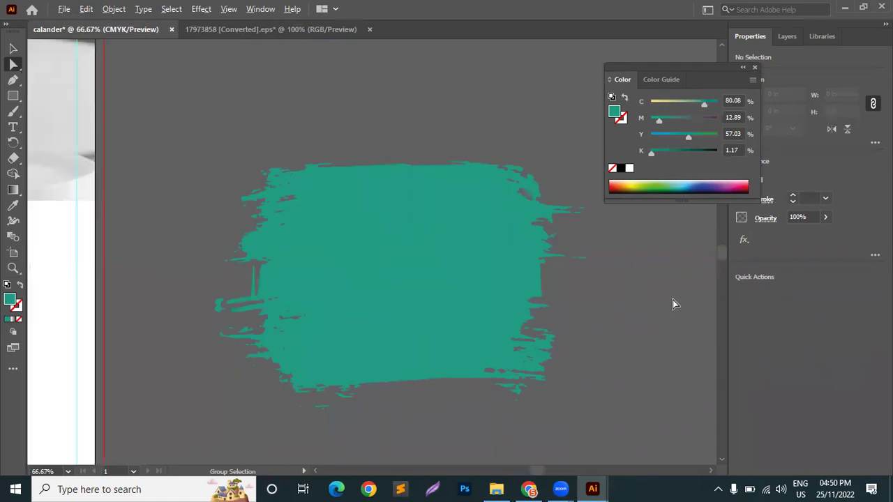
click(673, 299)
drag(663, 300, 260, 204)
Step: Reselect the teal brush group, bring it onto the page and fine-tune its rotation
click(12, 50)
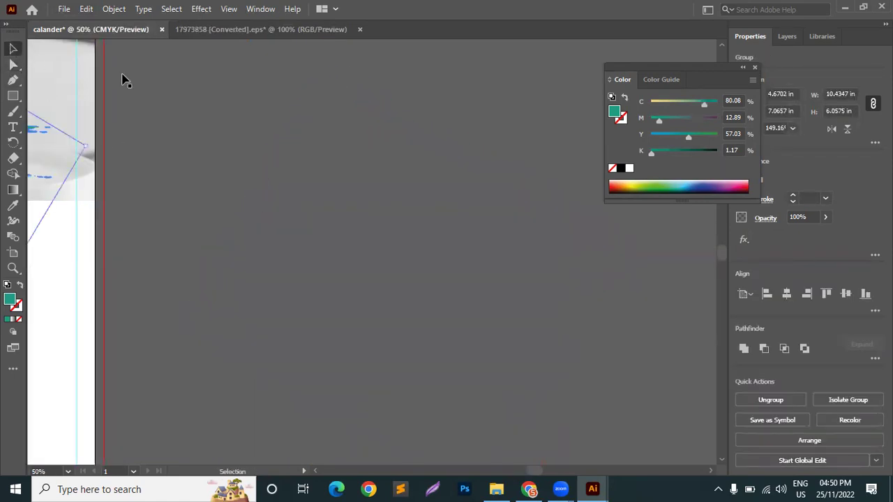
scroll(121, 78, down, 5)
key(ctrl+shift+a)
scroll(174, 143, up, 3)
click(174, 143)
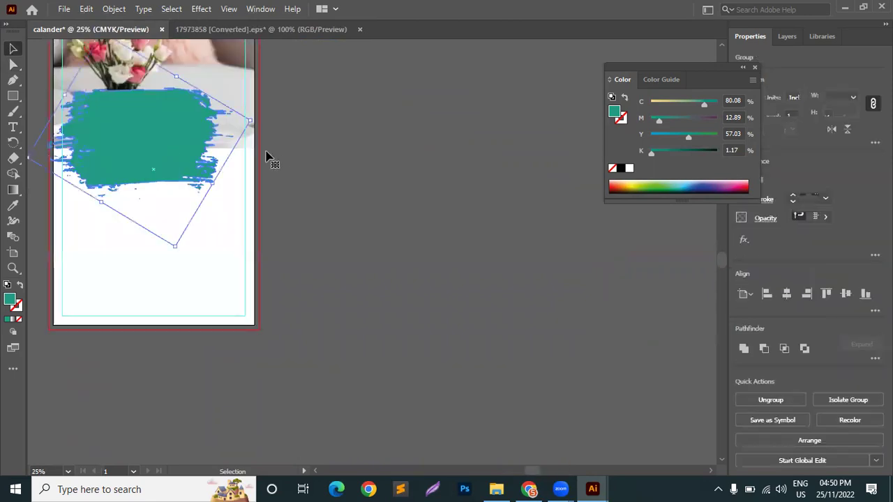
drag(200, 115, 472, 213)
mouse_move(449, 171)
mouse_down()
mouse_move(496, 132)
mouse_move(459, 169)
mouse_move(399, 145)
mouse_up()
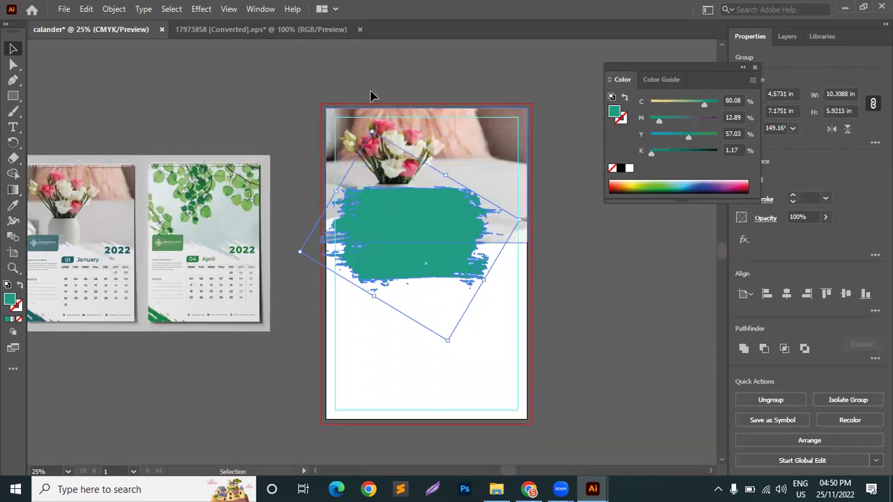
Step: Rotate the brush group and move it over the page
mouse_move(373, 130)
mouse_down()
mouse_move(372, 36)
mouse_move(374, 62)
mouse_up()
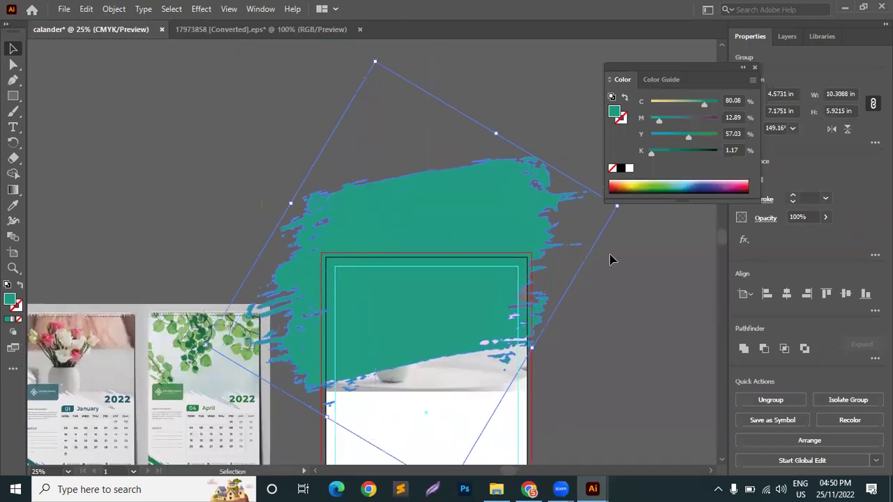
mouse_move(621, 210)
mouse_down()
mouse_move(648, 249)
mouse_move(585, 415)
mouse_move(572, 408)
mouse_up()
mouse_move(478, 343)
mouse_down()
mouse_move(436, 353)
mouse_move(443, 350)
mouse_up()
scroll(549, 335, down, 3)
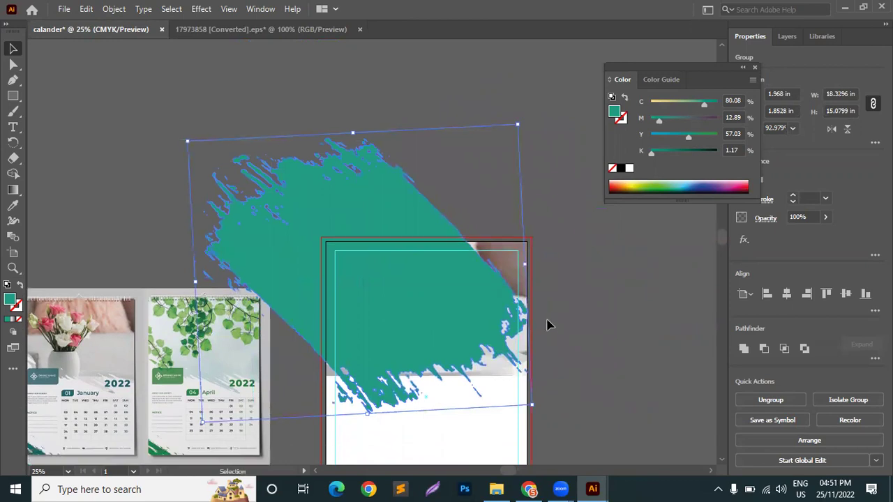
mouse_move(417, 175)
mouse_down()
mouse_move(462, 169)
mouse_move(394, 196)
mouse_up()
Step: Enlarge the brush stroke from its corner, making it taller and wider
mouse_move(556, 101)
mouse_down()
mouse_move(653, 66)
mouse_move(600, 85)
mouse_up()
mouse_move(416, 95)
mouse_down()
mouse_move(453, 76)
mouse_move(457, 87)
mouse_up()
scroll(435, 215, down, 3)
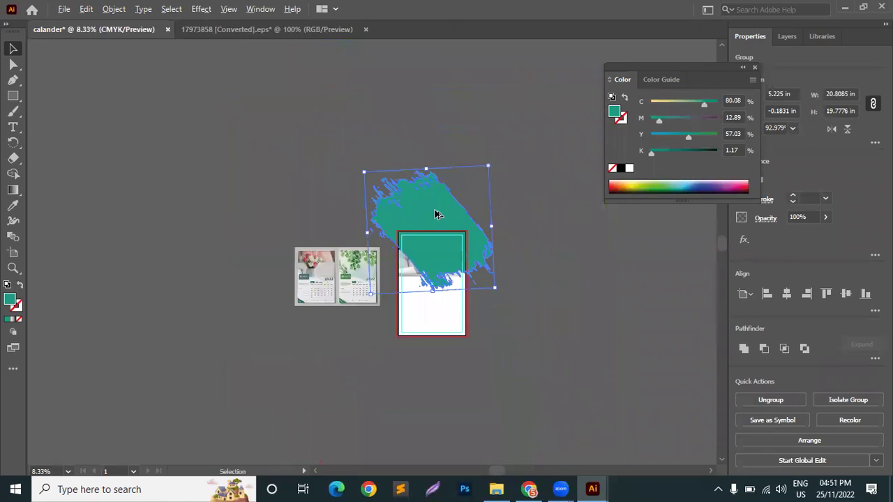
drag(493, 227, 526, 222)
mouse_move(445, 168)
mouse_down()
mouse_move(479, 140)
mouse_move(487, 149)
mouse_up()
mouse_move(460, 219)
mouse_down()
mouse_move(433, 229)
mouse_move(429, 293)
mouse_up()
Step: Nudge the brush group upward and sideways into position over the page top
scroll(427, 289, up, 4)
scroll(345, 273, right, 3)
mouse_move(398, 233)
mouse_down()
mouse_move(390, 161)
mouse_move(400, 193)
mouse_up()
scroll(422, 321, up, 3)
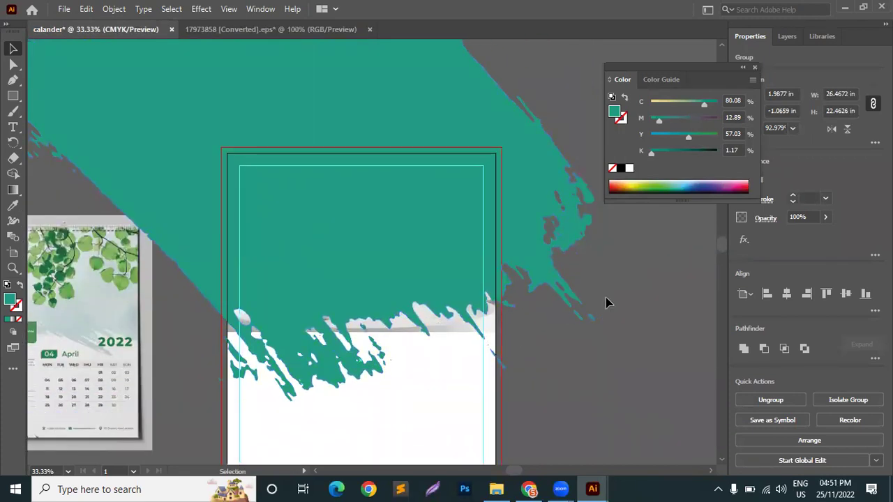
click(605, 302)
click(404, 279)
mouse_move(401, 277)
mouse_down()
mouse_move(393, 225)
mouse_move(385, 281)
mouse_move(401, 279)
mouse_move(398, 260)
mouse_move(398, 285)
mouse_up()
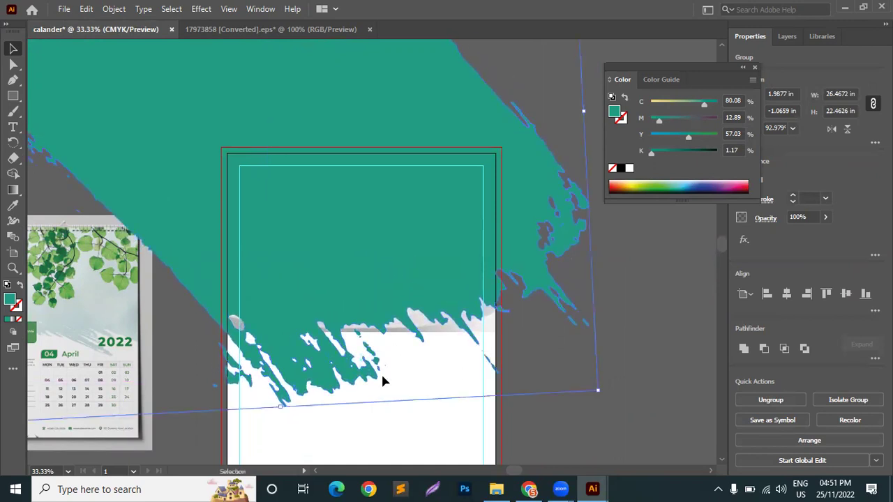
scroll(382, 374, down, 2)
click(618, 345)
mouse_move(318, 335)
mouse_down()
mouse_move(313, 295)
mouse_move(314, 313)
mouse_up()
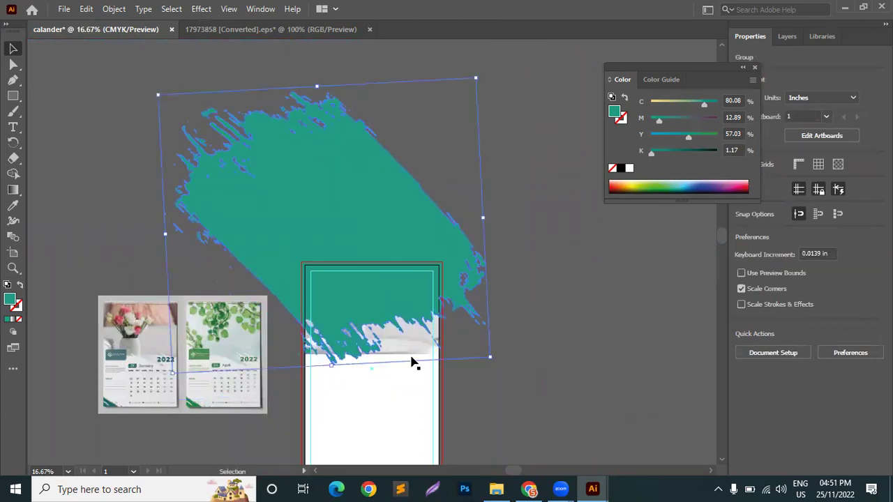
scroll(413, 359, up, 2)
scroll(394, 296, down, 3)
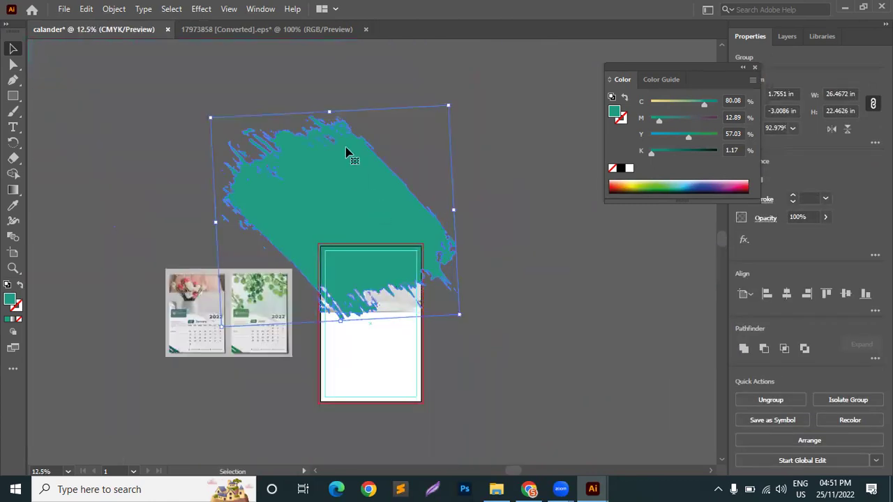
Step: Rotate the brush past about 273° and nudge it slightly down and right
mouse_move(452, 98)
mouse_down()
mouse_move(500, 301)
mouse_move(199, 300)
mouse_up()
drag(407, 315, 407, 315)
click(474, 341)
scroll(468, 342, up, 2)
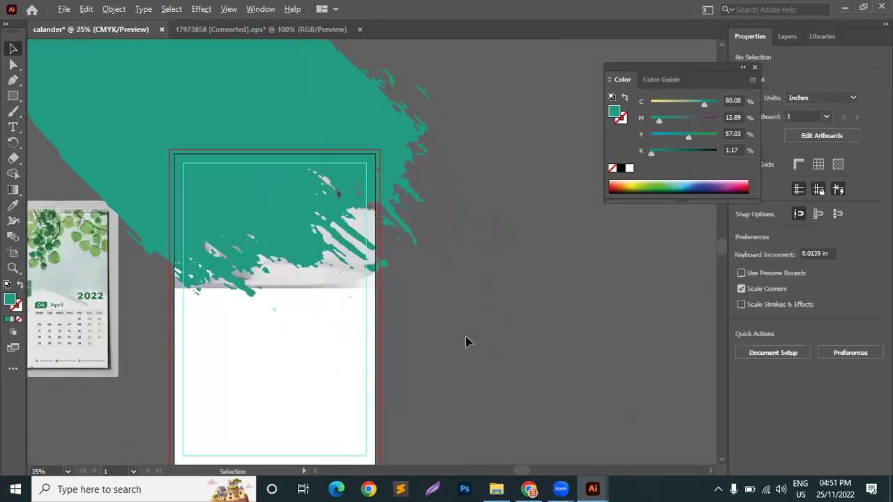
click(453, 296)
drag(432, 326, 374, 377)
drag(332, 203, 338, 208)
Step: Bring the third brush stroke from 17973858 [Converted].eps into the calander document
click(506, 277)
click(226, 31)
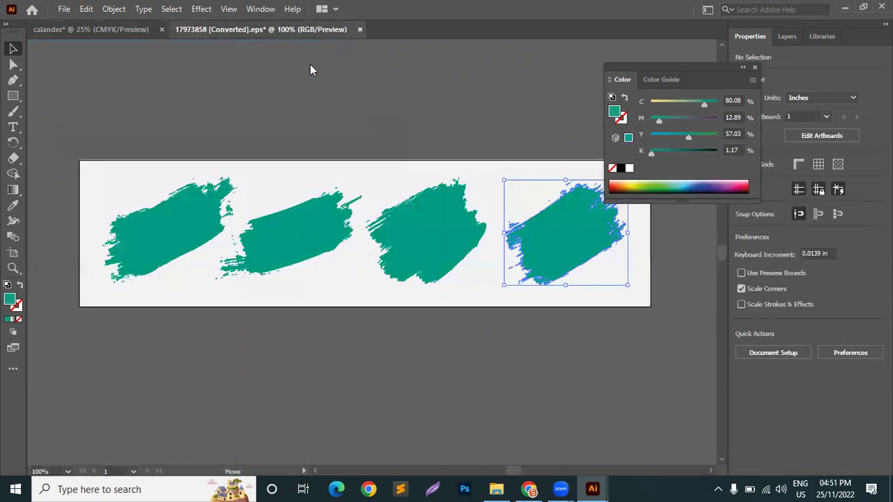
click(420, 274)
click(357, 343)
click(391, 249)
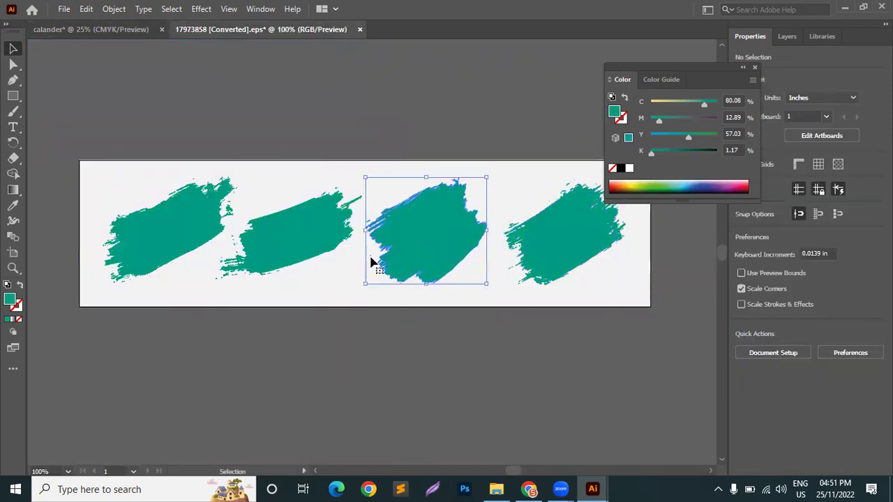
mouse_move(381, 245)
mouse_down()
mouse_move(114, 50)
mouse_move(106, 30)
mouse_up()
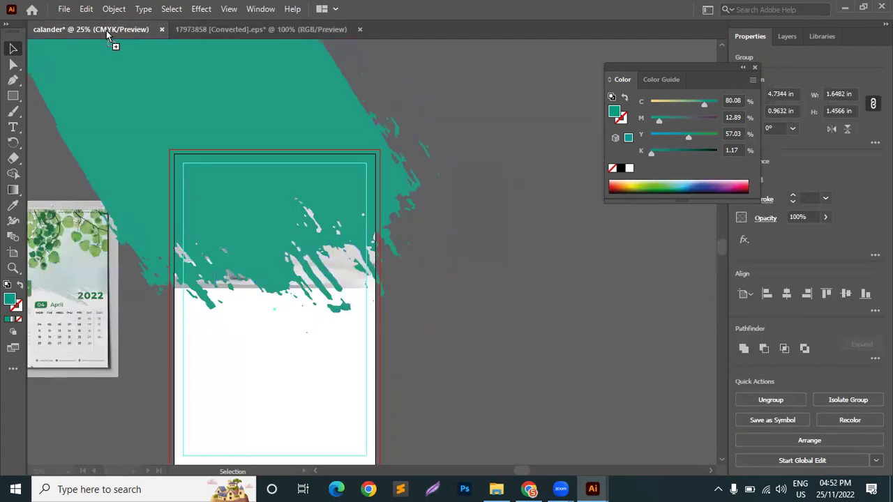
drag(284, 114, 284, 113)
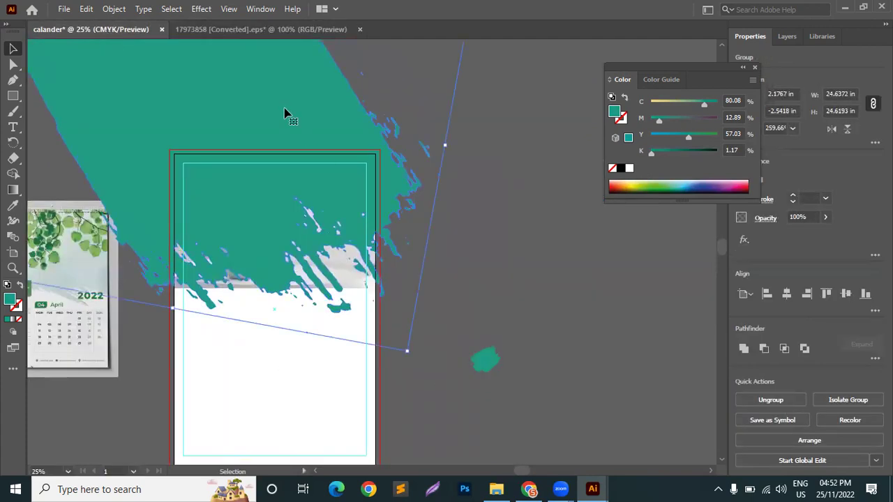
Step: Delete the old stroke, then scale, rotate about 20° and position the new brush on the page
key(Delete)
mouse_move(470, 346)
mouse_down()
mouse_move(424, 305)
mouse_move(80, 116)
mouse_move(208, 114)
mouse_up()
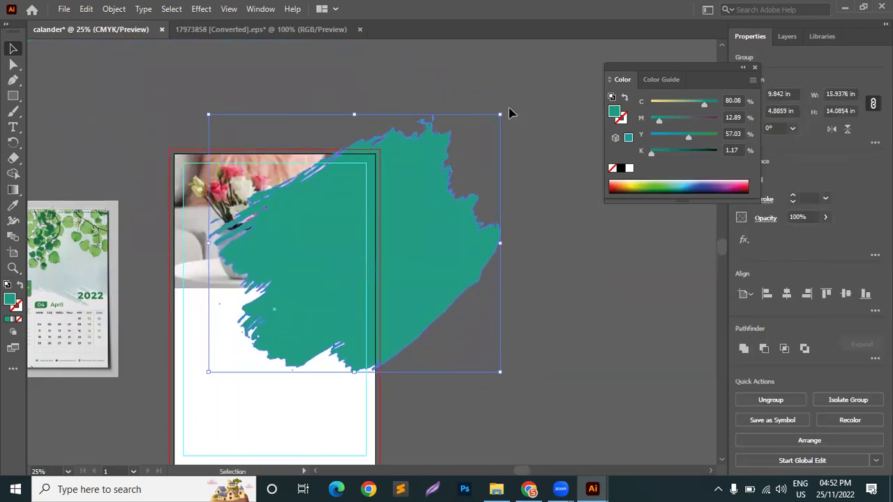
mouse_move(540, 177)
mouse_down()
mouse_move(490, 367)
mouse_move(453, 246)
mouse_up()
mouse_move(481, 283)
mouse_down()
mouse_move(611, 281)
mouse_move(488, 249)
mouse_move(492, 230)
mouse_up()
mouse_move(518, 152)
mouse_down()
mouse_move(552, 150)
mouse_move(607, 49)
mouse_up()
mouse_move(439, 279)
mouse_down()
mouse_move(212, 147)
mouse_move(229, 219)
mouse_move(243, 225)
mouse_move(265, 135)
mouse_move(265, 160)
mouse_up()
key(ctrl+minus)
Step: Select all artwork and make a clipping mask, accepting the complexity warning
click(168, 309)
scroll(167, 300, up, 2)
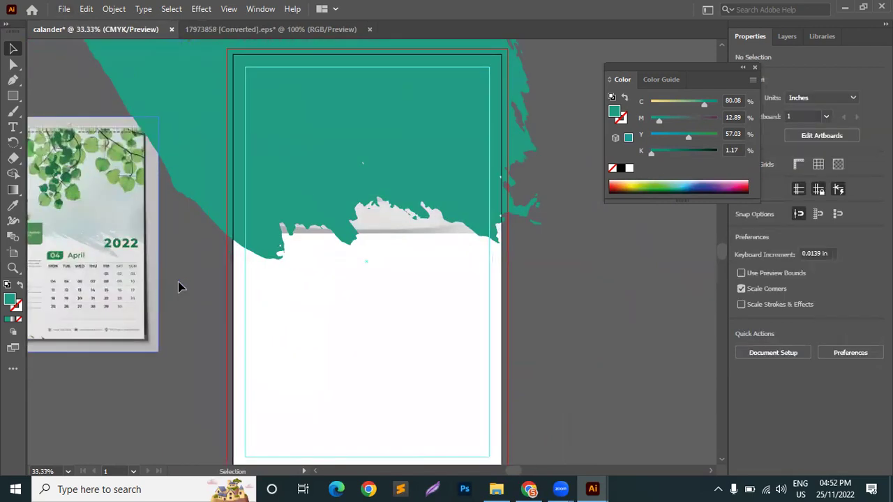
right_click(380, 143)
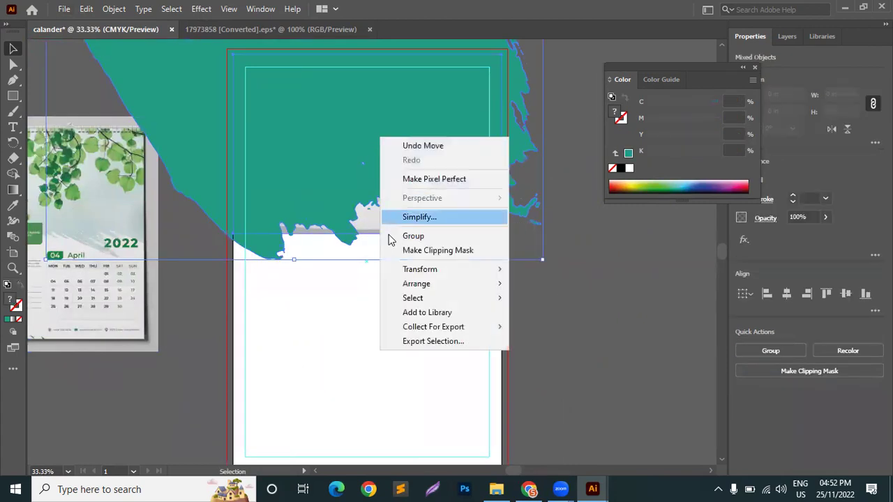
click(613, 309)
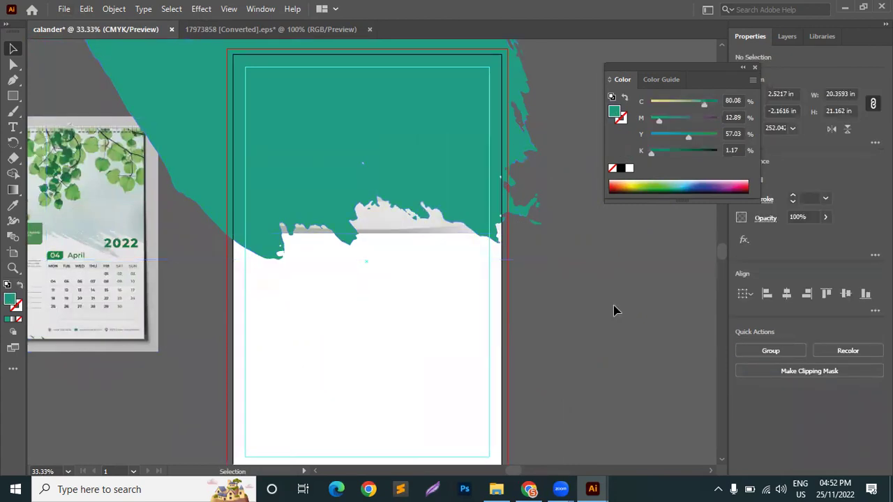
key(ctrl+a)
right_click(462, 145)
click(471, 253)
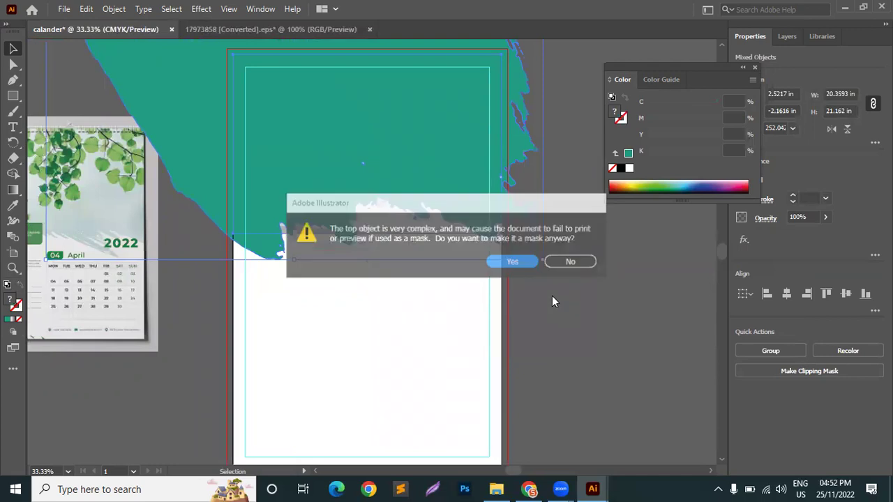
click(515, 262)
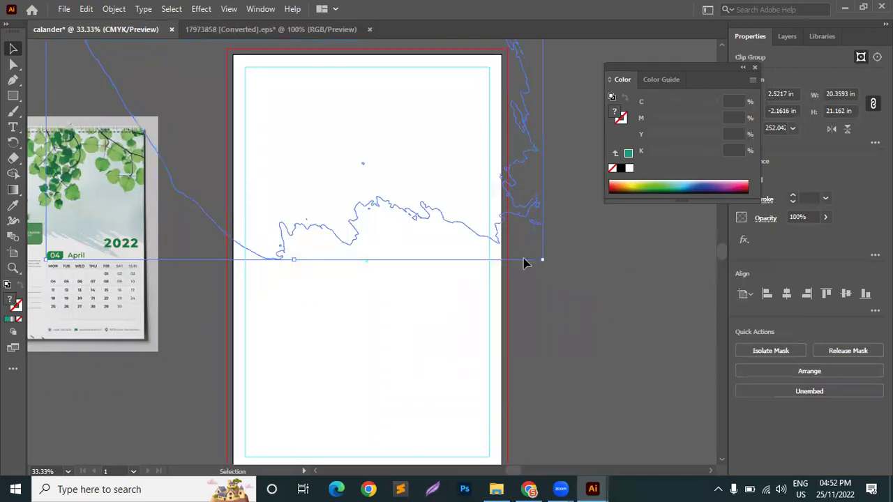
Step: Undo the clipping mask and reselect the teal brush stroke
click(566, 279)
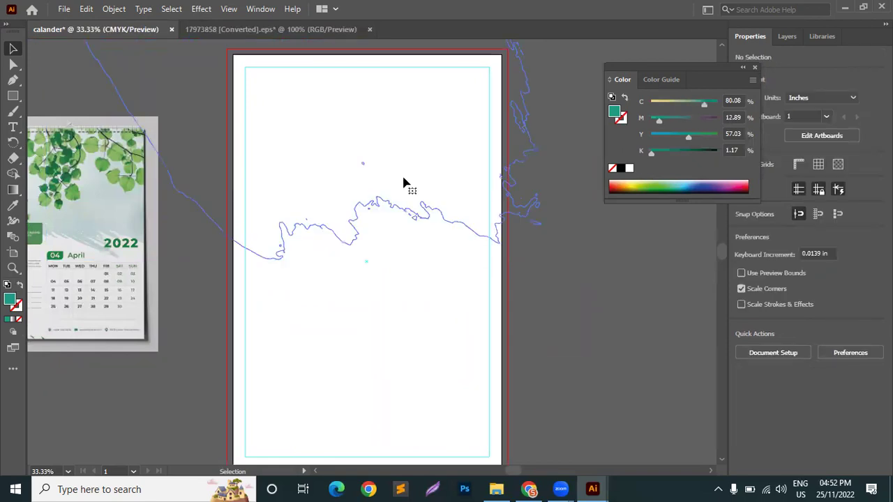
click(404, 184)
key(ctrl+z)
click(582, 328)
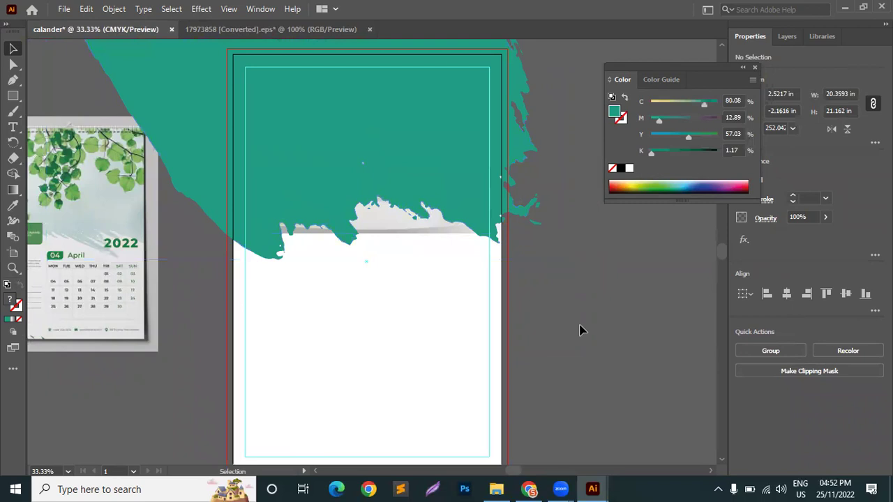
click(389, 155)
key(ctrl+z)
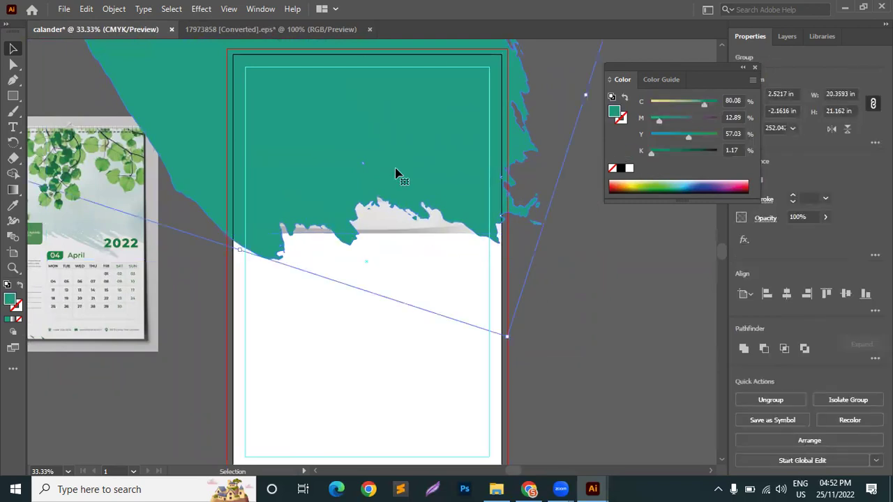
scroll(398, 175, down, 2)
Step: Clip the teal stroke inside the marquee-selected page frame, accepting the complexity warning
drag(507, 285, 364, 111)
right_click(365, 113)
click(412, 222)
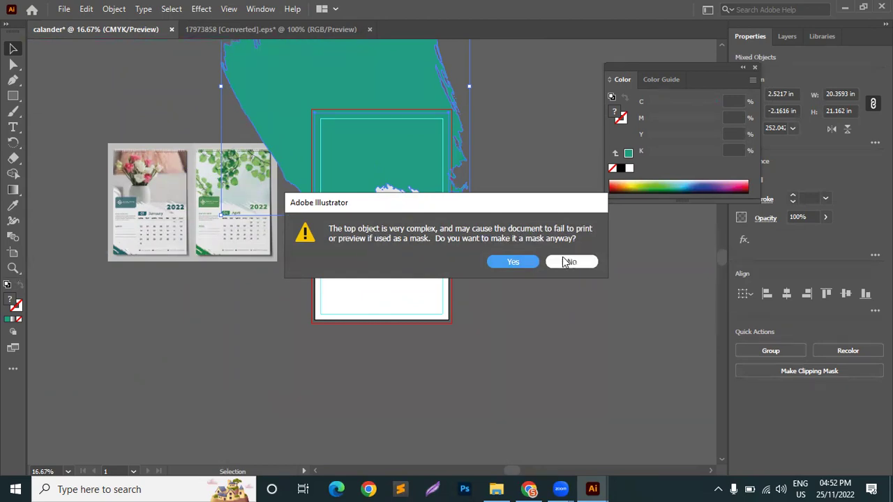
click(529, 265)
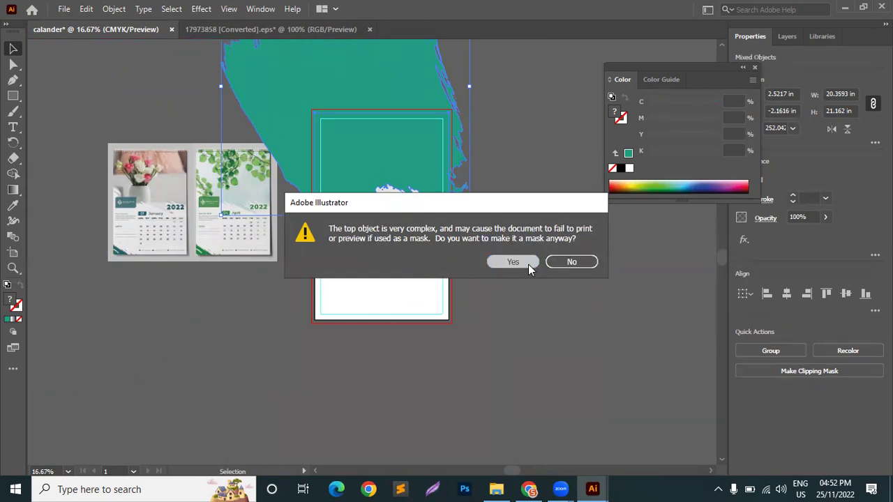
click(534, 249)
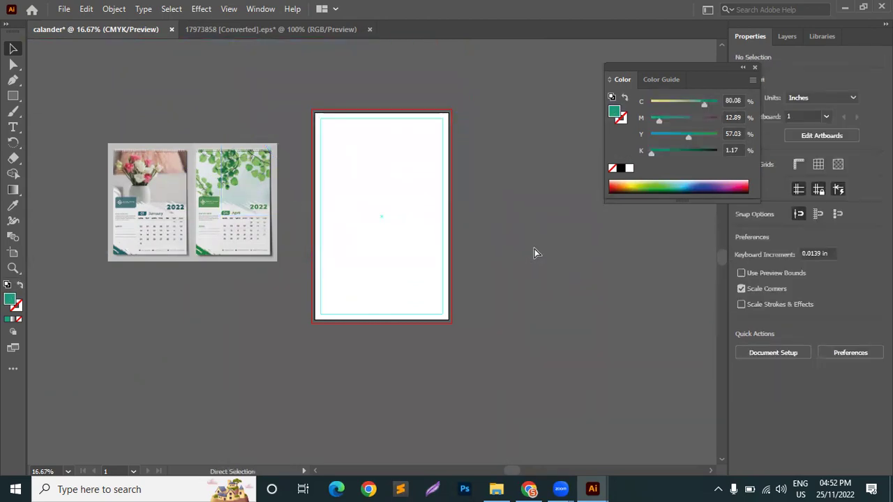
key(ctrl+z)
Step: Reselect the teal brush stroke group and check its transparency opacity and mask settings
key(ctrl+shift+a)
click(404, 120)
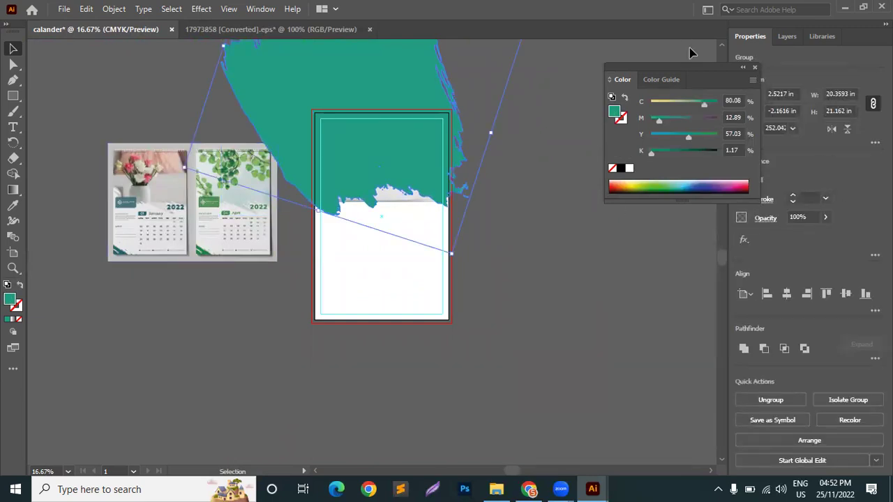
drag(690, 47, 633, 61)
click(765, 218)
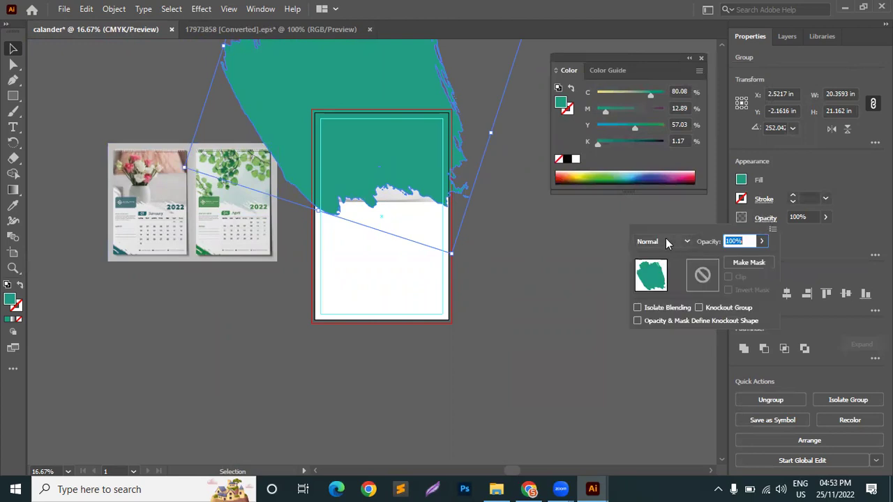
click(857, 242)
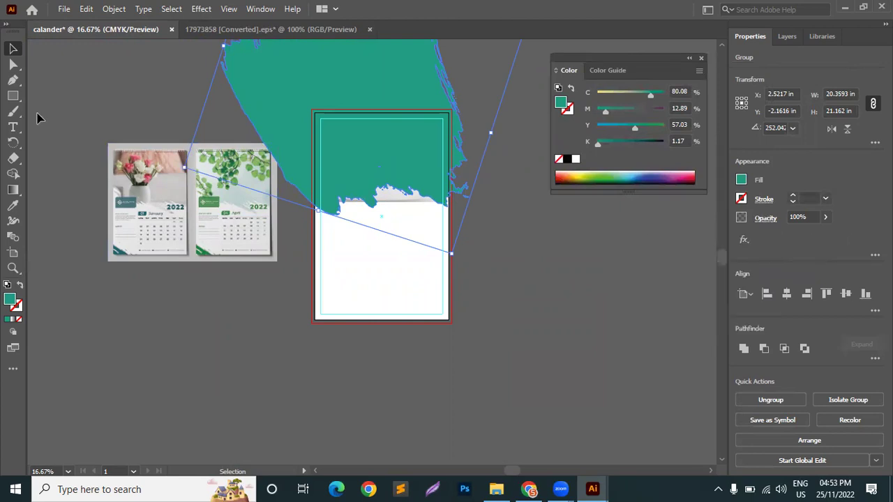
Step: Expand the teal brush stroke with Object > Expand and group the result
click(114, 9)
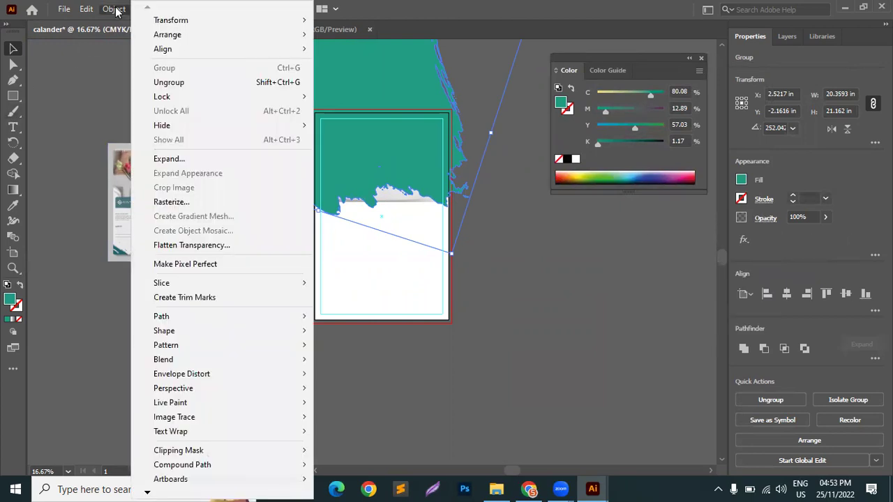
click(167, 162)
click(461, 222)
click(362, 105)
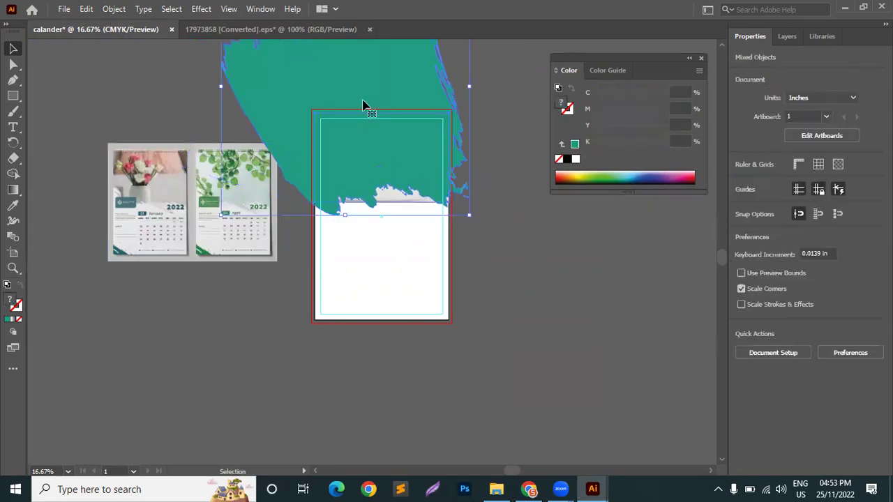
right_click(363, 105)
click(424, 201)
Step: Ungroup the objects, then attempt a clipping mask and decline the complexity warning
right_click(466, 212)
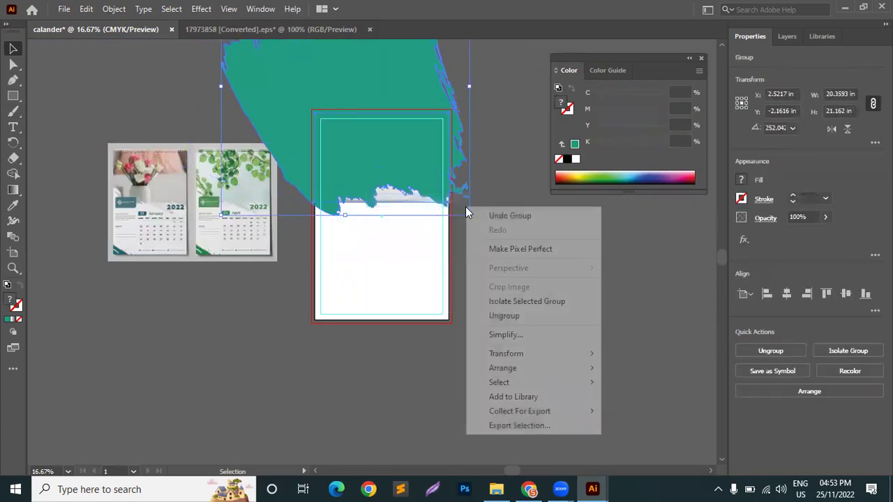
click(504, 316)
click(488, 205)
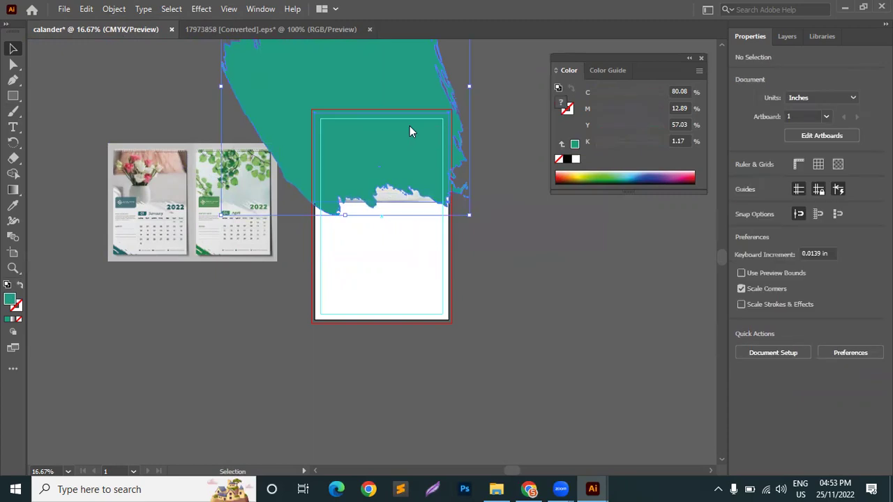
right_click(410, 130)
click(473, 244)
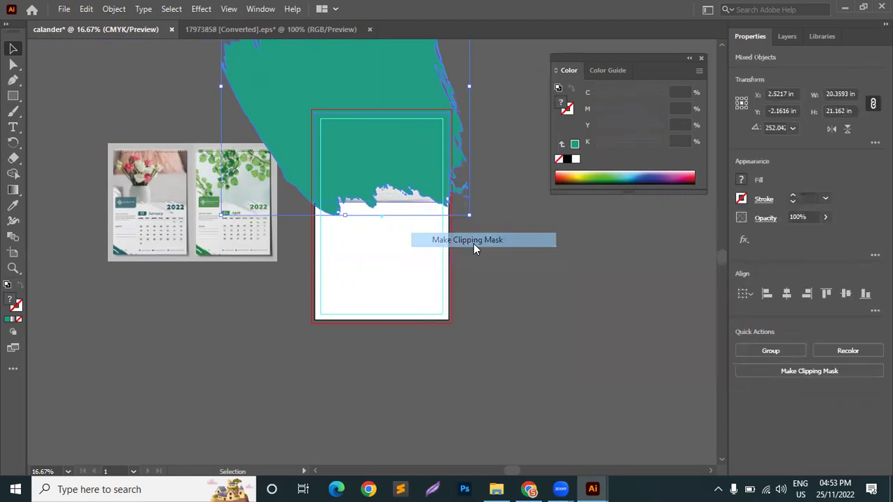
click(566, 263)
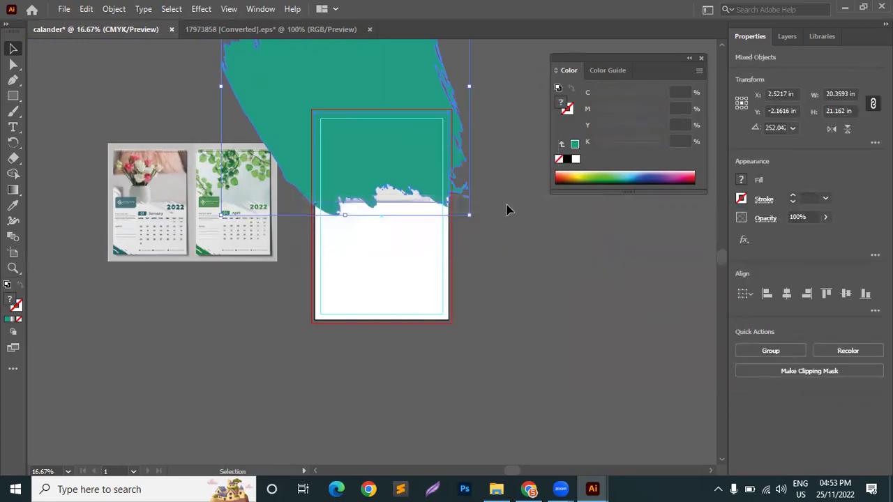
click(505, 207)
Step: Draw a rectangle on the page and fill it with pink sampled from the flower photo
drag(14, 96, 66, 94)
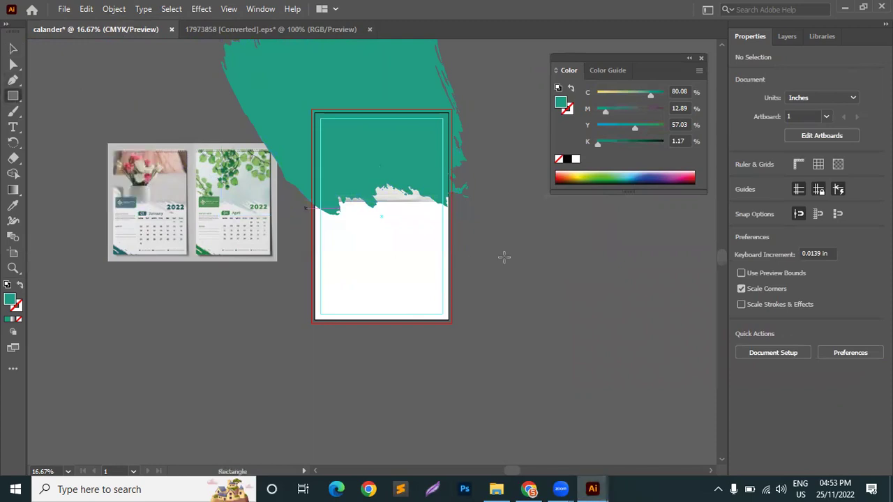
drag(448, 232, 315, 313)
click(13, 48)
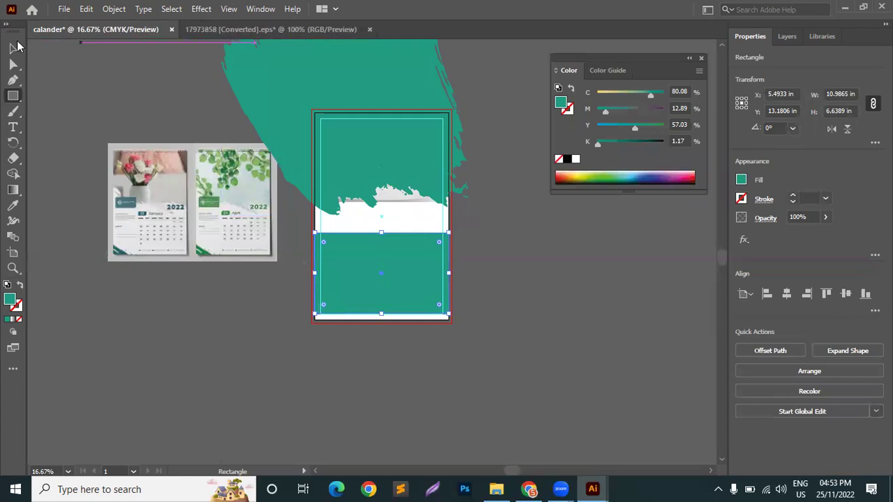
drag(389, 283, 419, 272)
click(13, 205)
click(143, 180)
click(16, 47)
Step: Center the pink rectangle horizontally, align it to the page top, and stretch it to 8.84 in tall
click(787, 294)
click(825, 294)
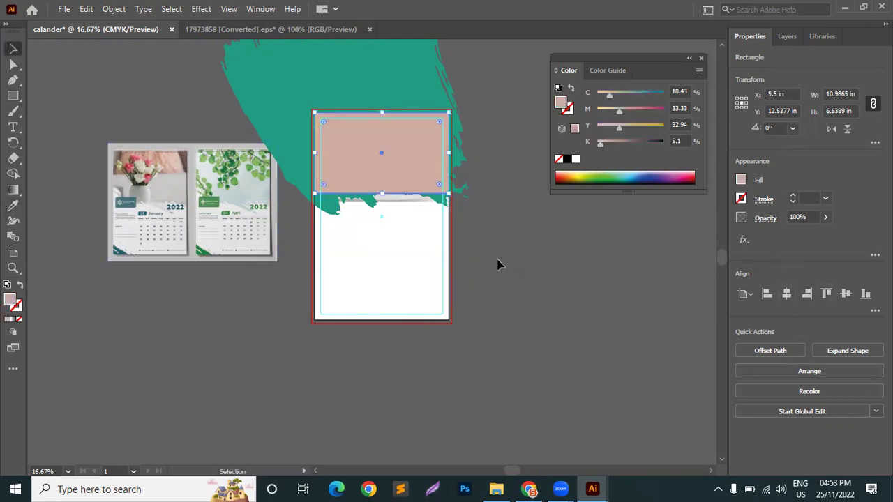
drag(383, 194, 385, 220)
click(343, 54)
Step: With the teal stroke and pink rectangle selected, remove the teal area outside the page using Shape Builder
click(344, 54)
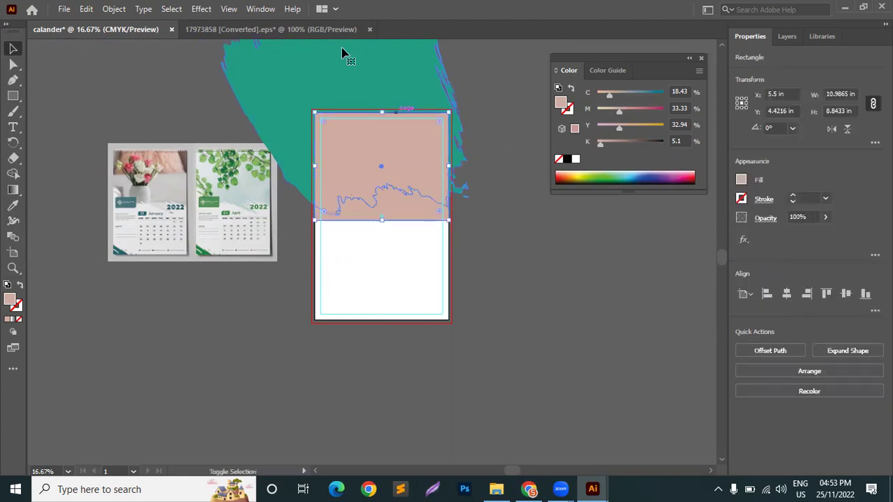
shift+click(319, 222)
scroll(380, 224, up, 1)
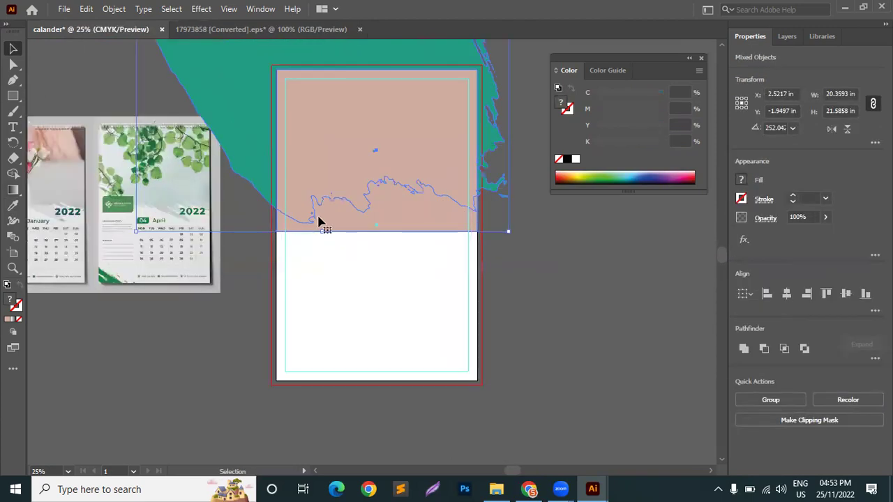
scroll(318, 219, up, 2)
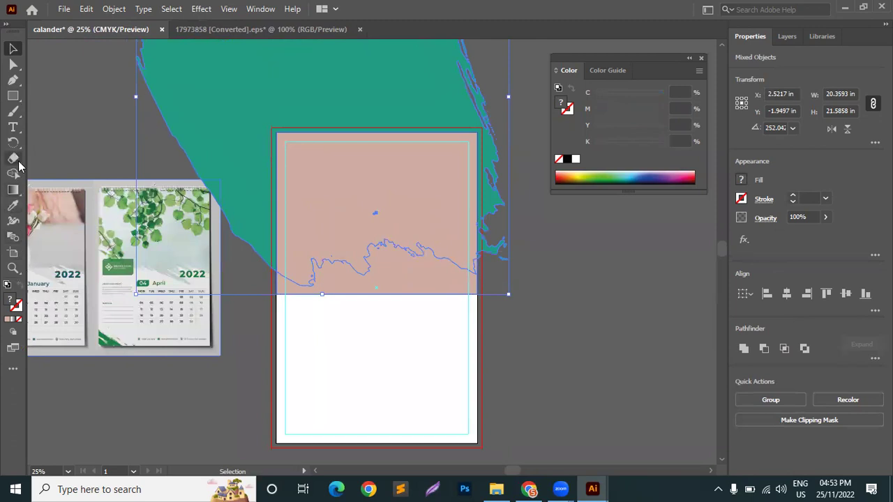
click(13, 173)
alt+click(343, 81)
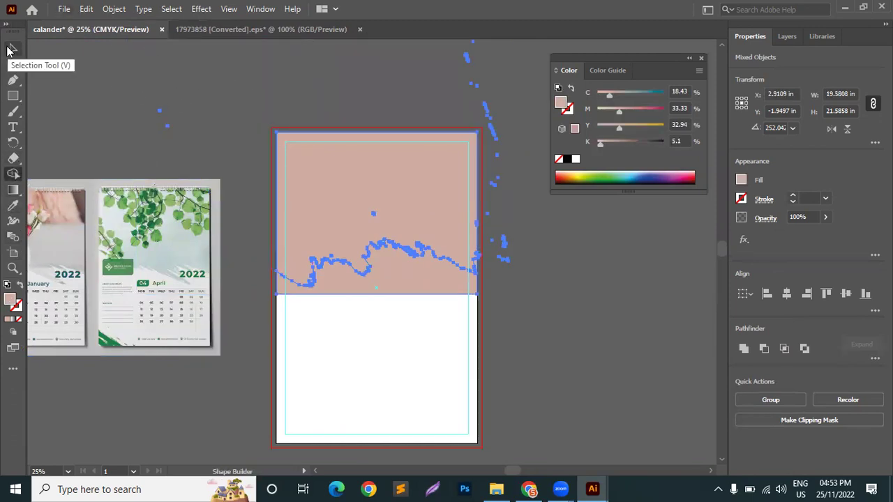
Step: Delete the stray teal points and check for fragments left at the page's right edge
click(13, 64)
click(194, 155)
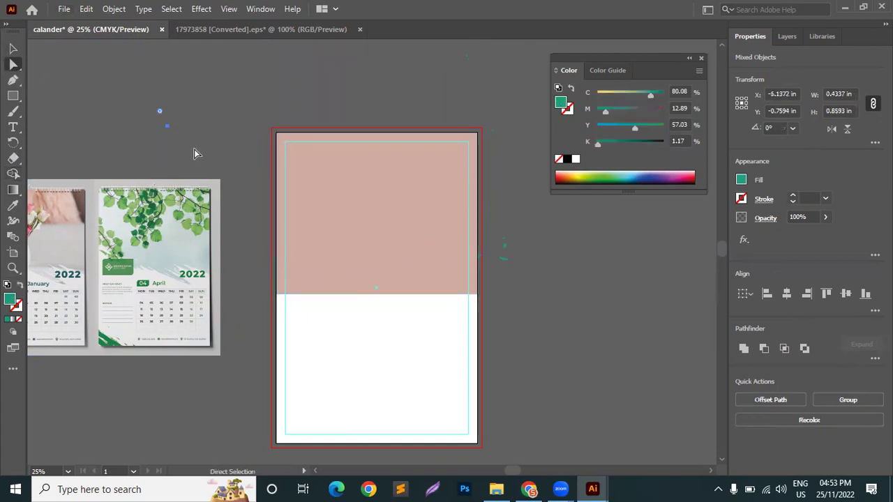
click(356, 139)
scroll(433, 73, up, 3)
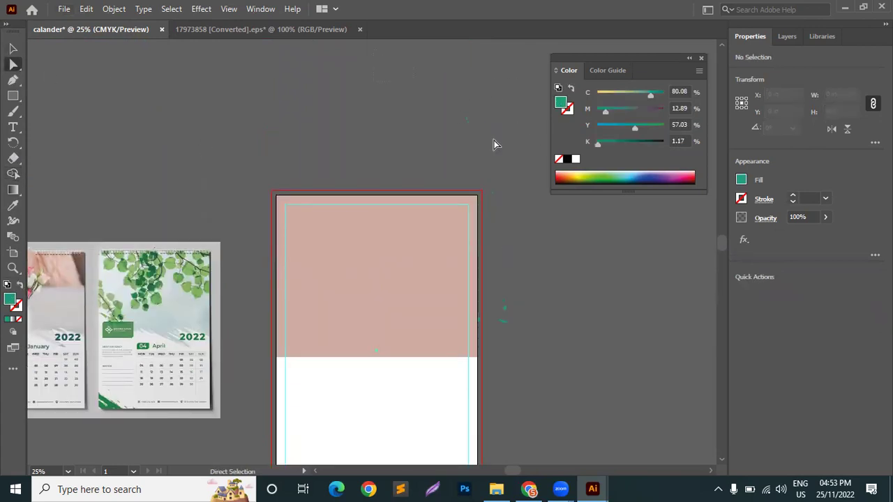
drag(526, 173, 533, 195)
key(Delete)
key(ctrl+a)
click(543, 300)
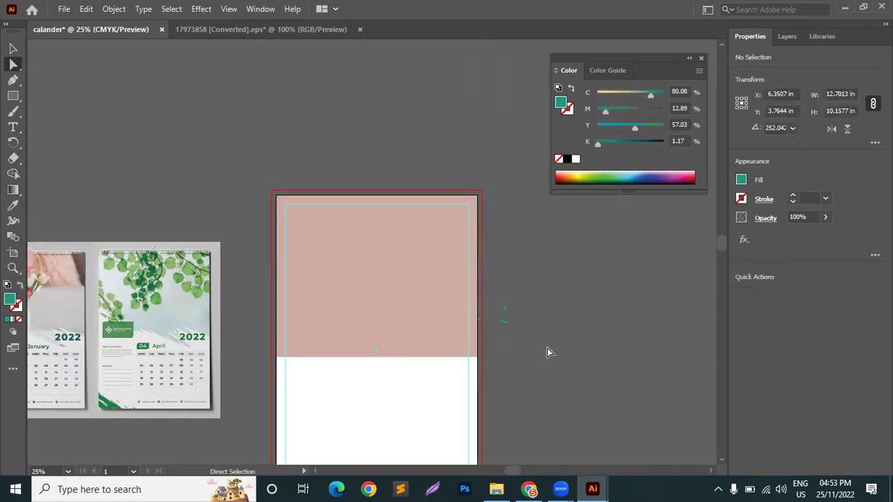
click(503, 343)
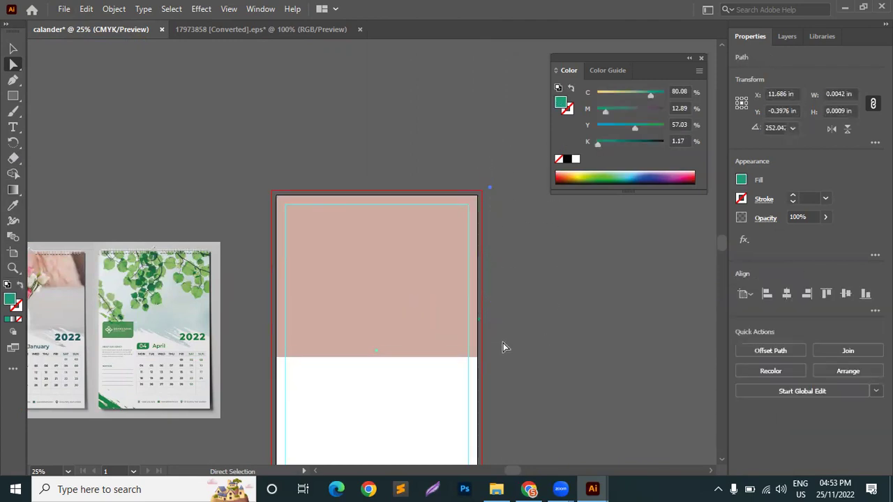
click(526, 242)
scroll(489, 322, up, 5)
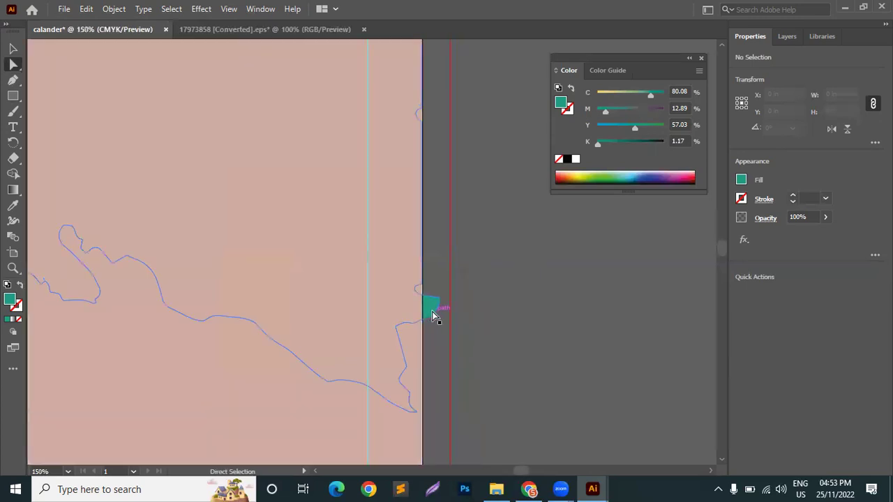
Step: Try removing an anchor from the teal sliver, then undo the change
click(435, 305)
scroll(441, 307, up, 4)
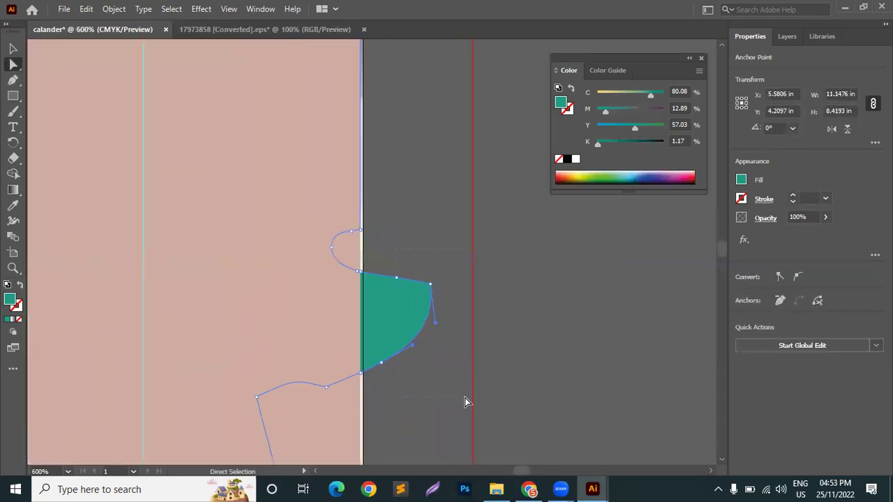
drag(467, 402, 466, 401)
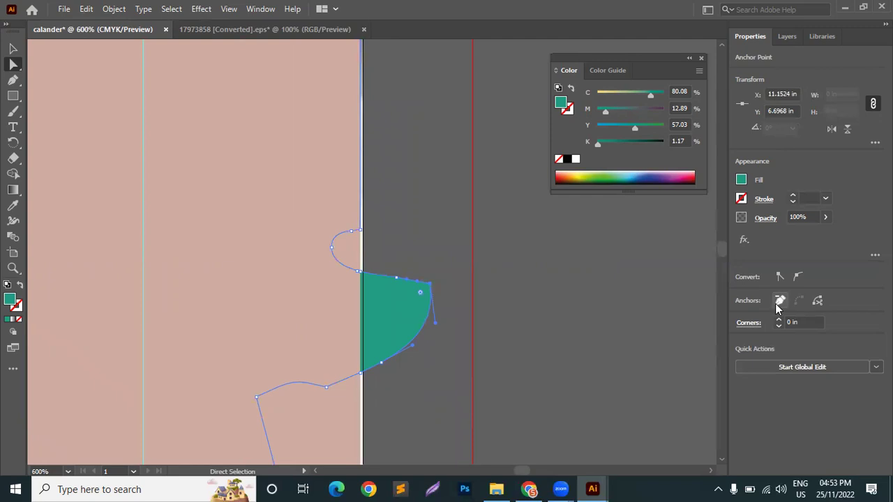
click(778, 303)
drag(358, 263, 387, 307)
click(393, 260)
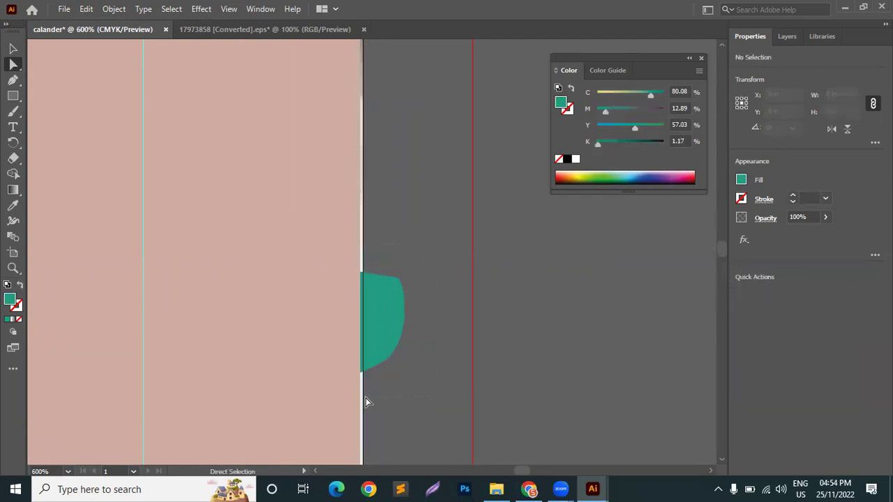
key(ctrl+z)
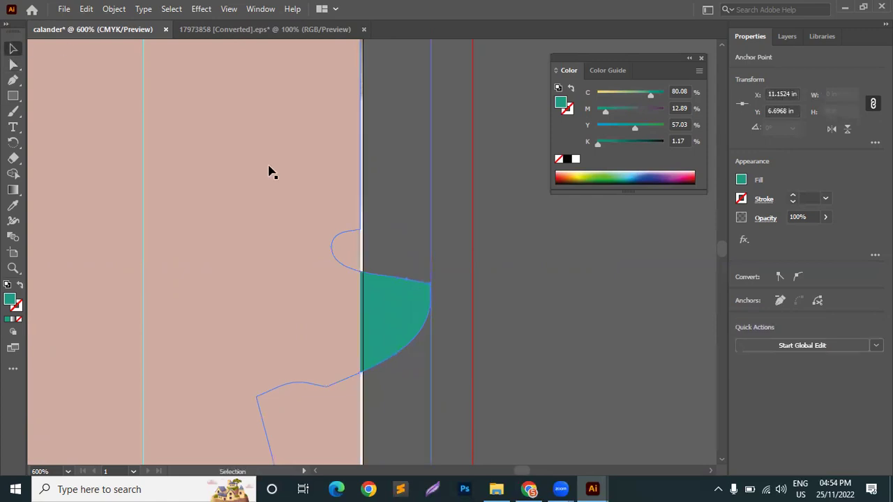
Step: Group the pink rectangle and teal shape together
click(487, 259)
scroll(486, 259, down, 3)
click(415, 269)
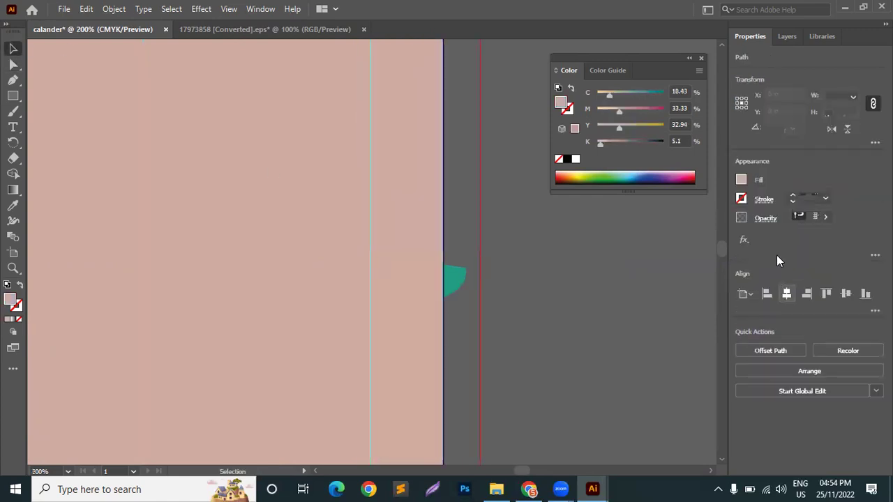
click(470, 281)
scroll(470, 281, up, 6)
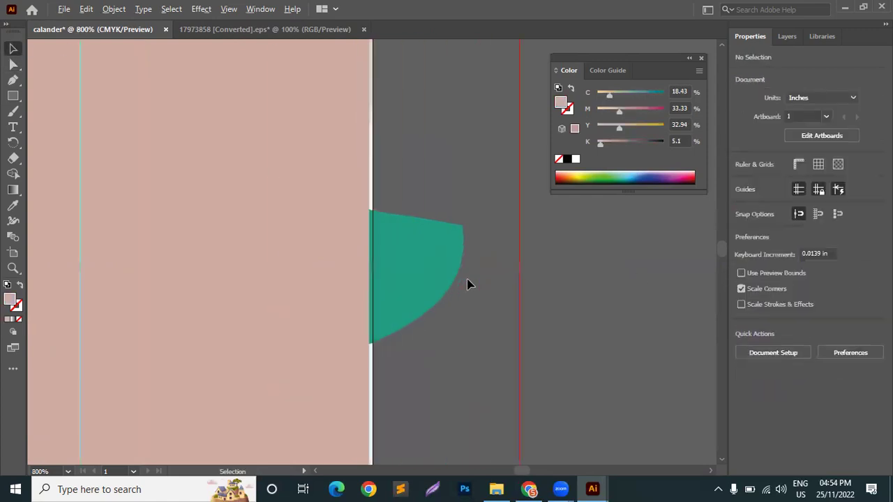
click(265, 305)
scroll(269, 303, down, 5)
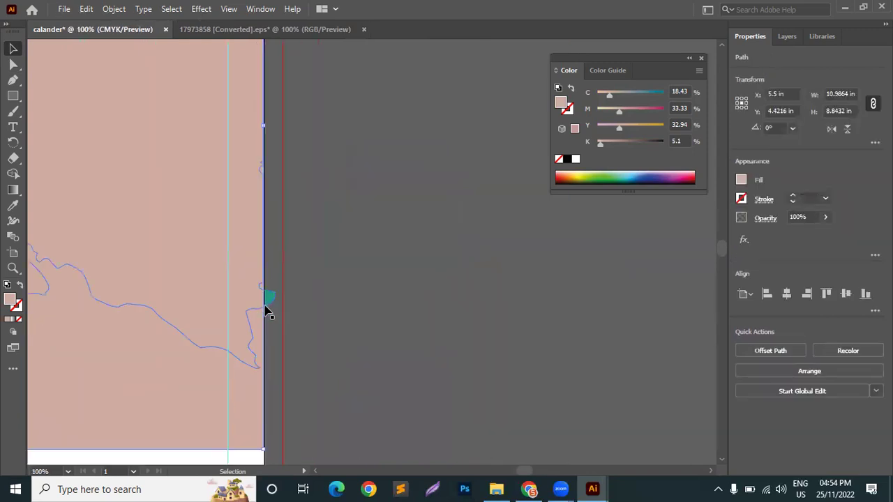
scroll(258, 303, up, 3)
scroll(252, 306, up, 3)
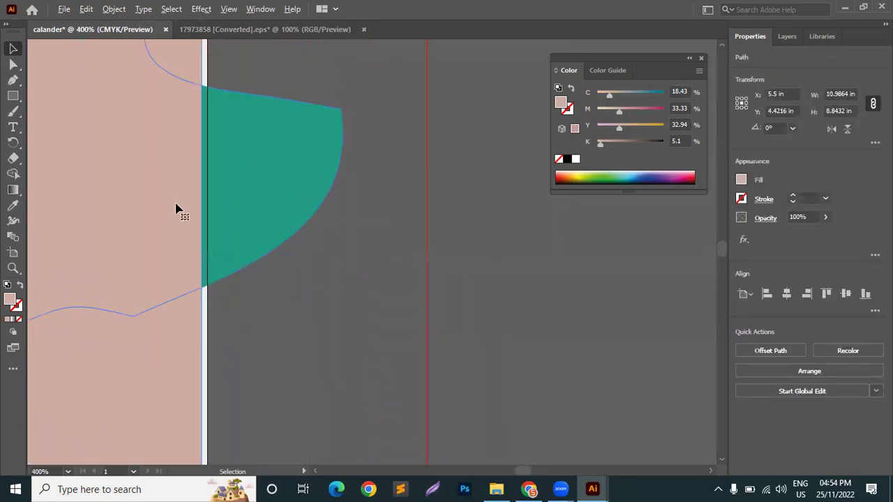
shift+click(279, 213)
key(ctrl+g)
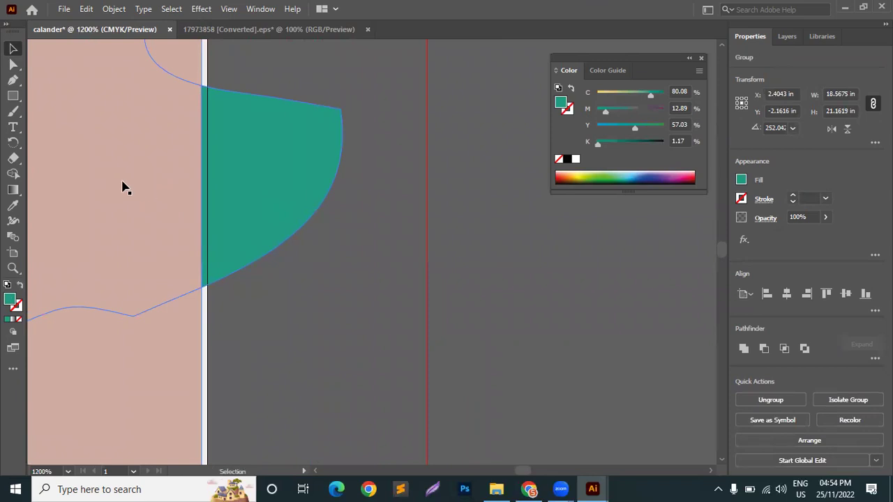
Step: Trim off the teal piece overhanging the page edge with Shape Builder
click(8, 176)
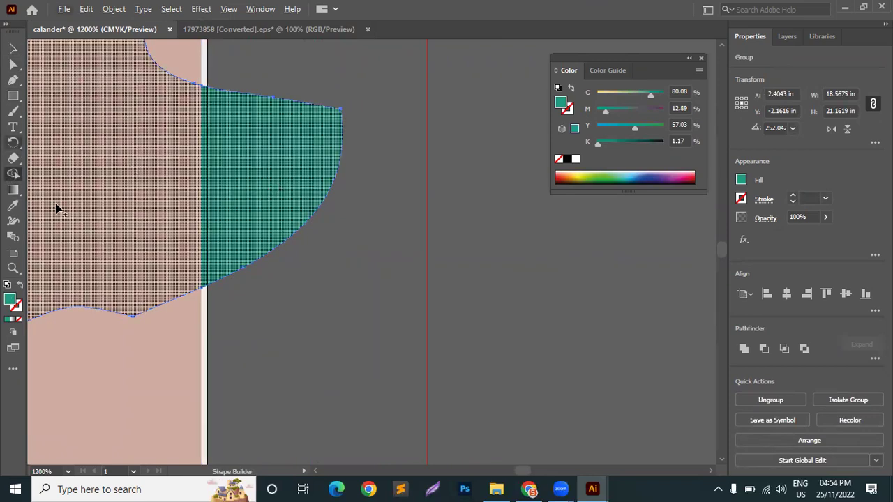
click(10, 50)
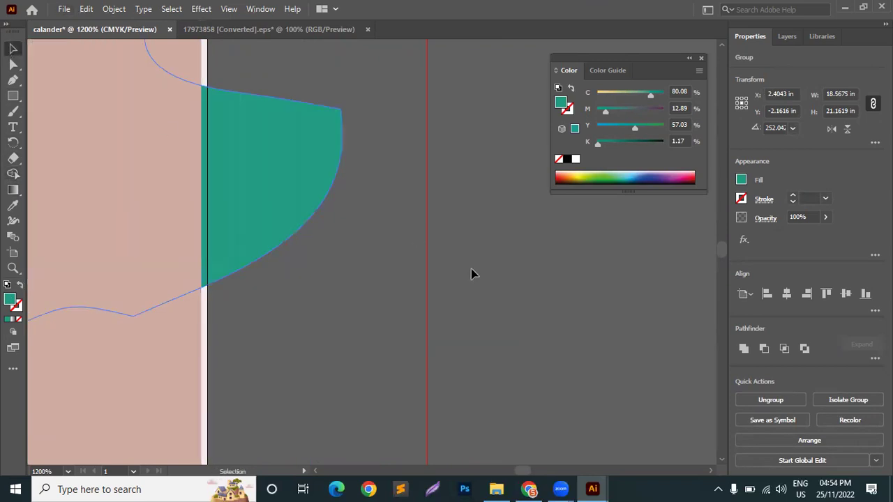
click(326, 268)
drag(167, 172, 63, 164)
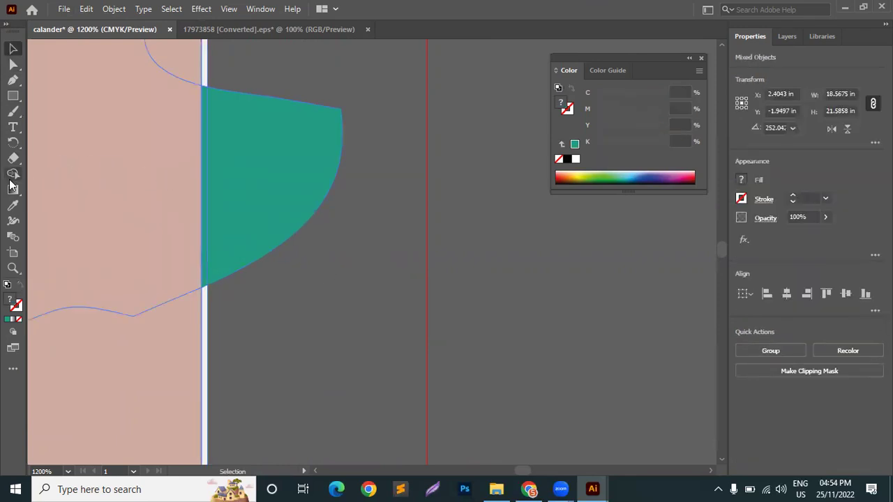
click(12, 174)
click(300, 183)
click(13, 49)
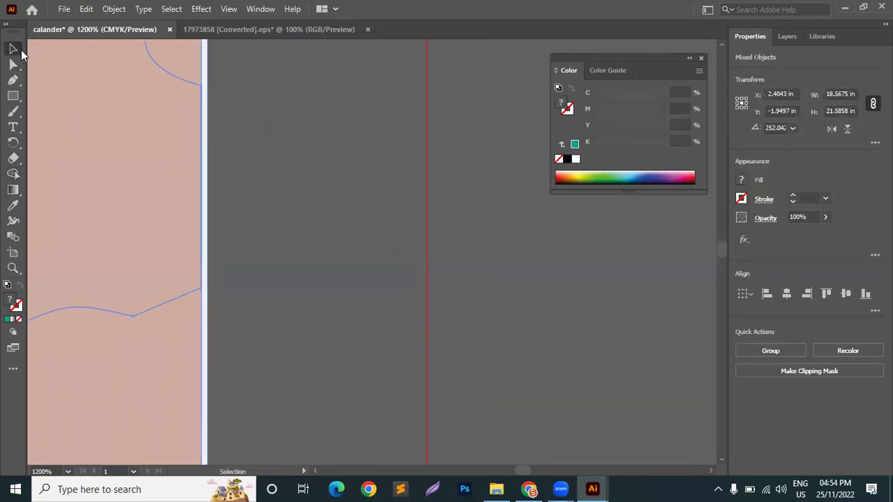
Step: Move the pink rectangle off the artboard to the right and select the teal artwork
scroll(423, 197, down, 10)
drag(349, 195, 667, 308)
scroll(427, 239, up, 2)
click(476, 223)
Step: Delete the stray teal splatter dots
click(313, 215)
right_click(320, 220)
click(451, 193)
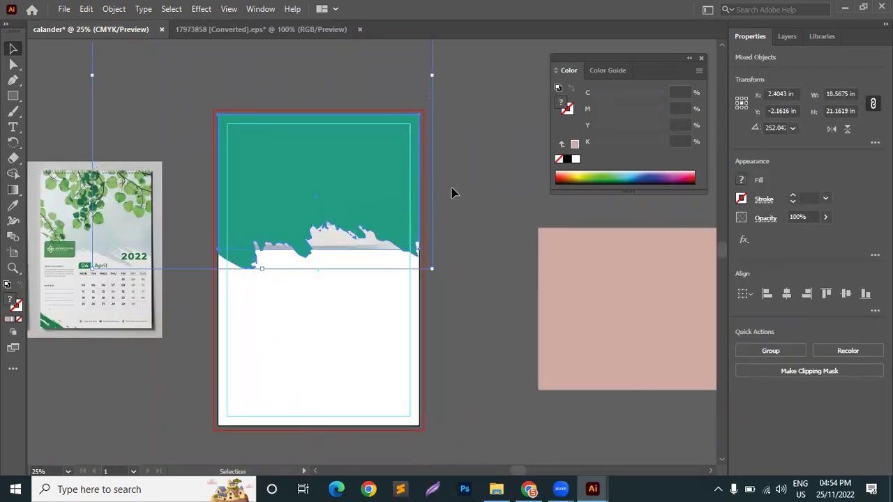
click(451, 192)
scroll(450, 192, down, 1)
scroll(428, 150, up, 6)
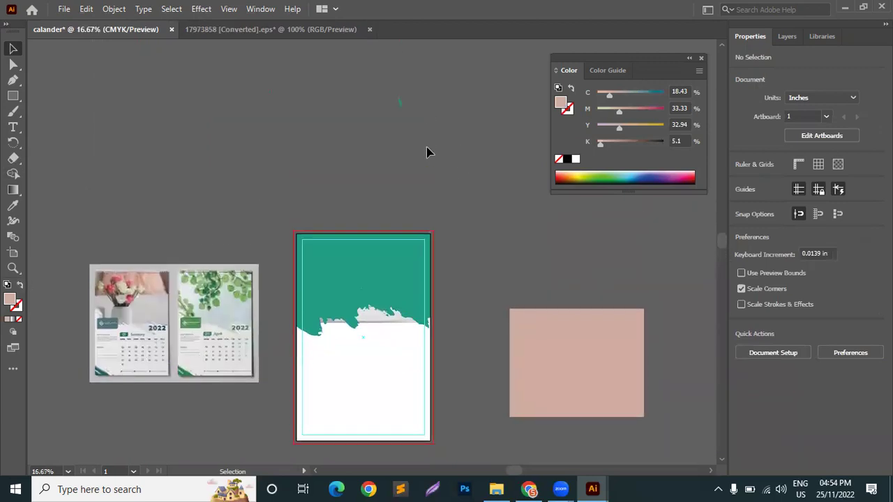
click(496, 309)
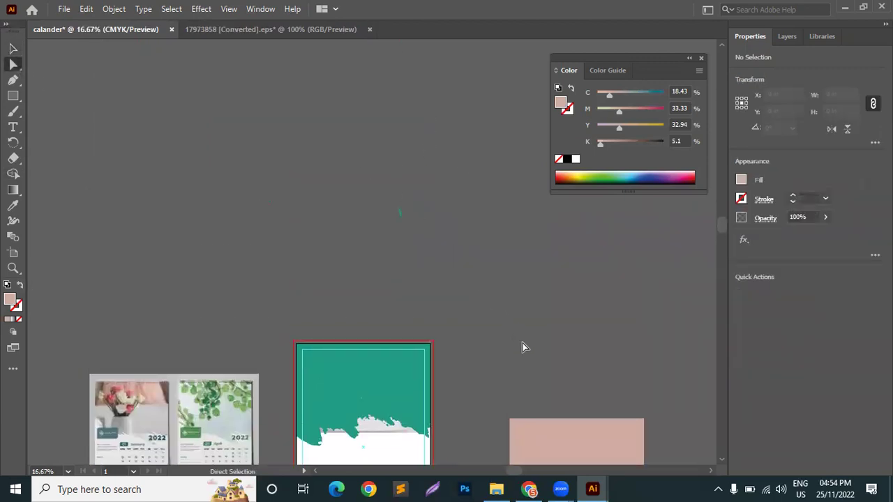
key(ctrl+a)
key(Delete)
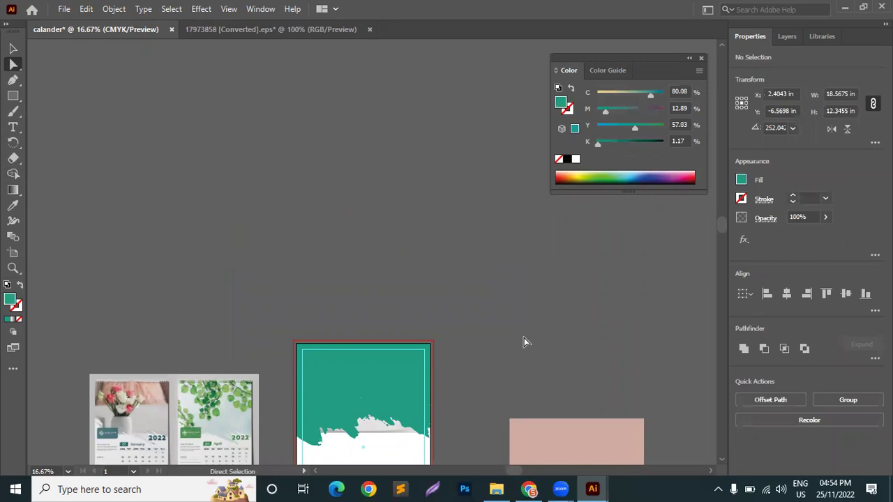
Step: Turn the teal header group into a clipping mask
click(12, 50)
scroll(315, 219, down, 5)
click(338, 238)
click(468, 299)
alt+scroll(468, 299, up, 3)
click(270, 135)
click(13, 64)
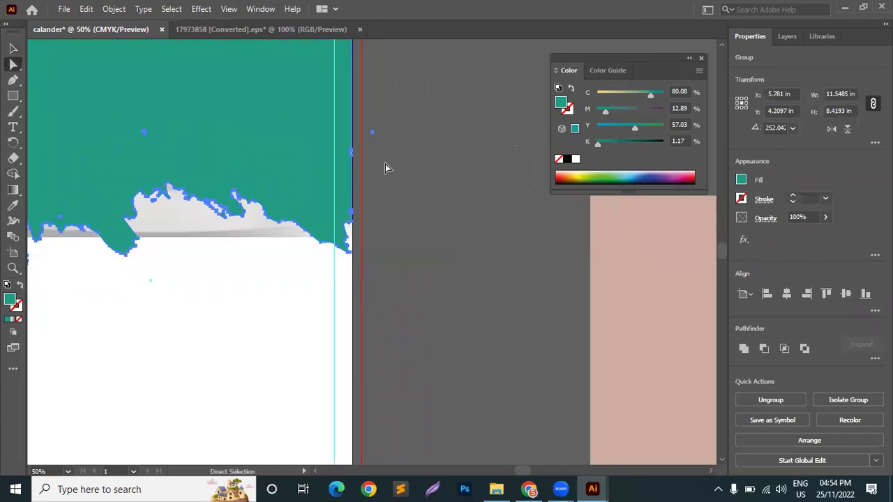
click(370, 199)
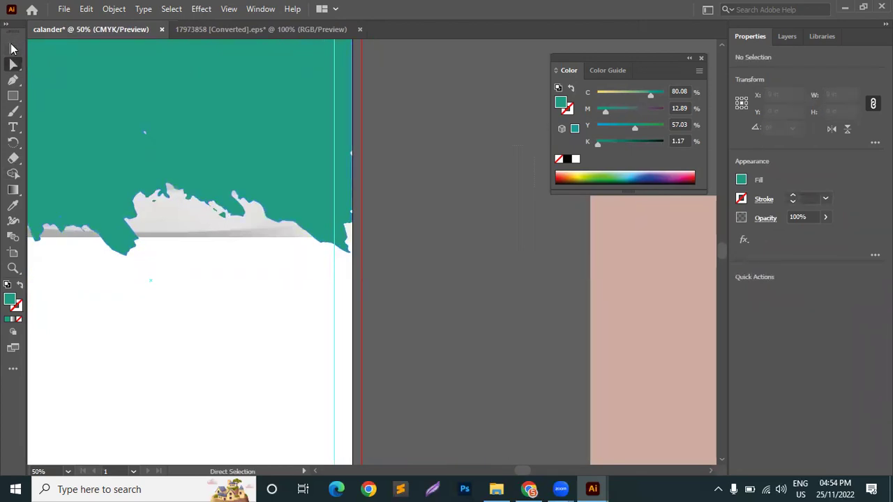
click(12, 48)
alt+scroll(360, 171, down, 4)
click(359, 174)
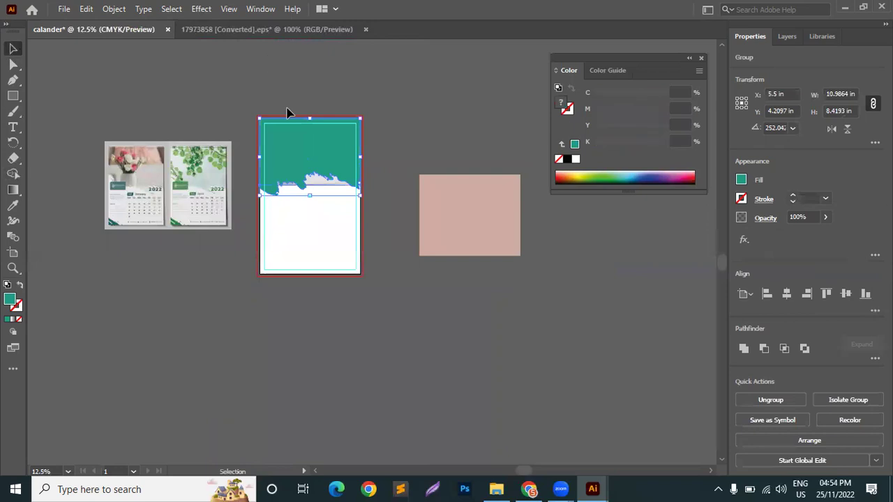
right_click(295, 145)
click(331, 259)
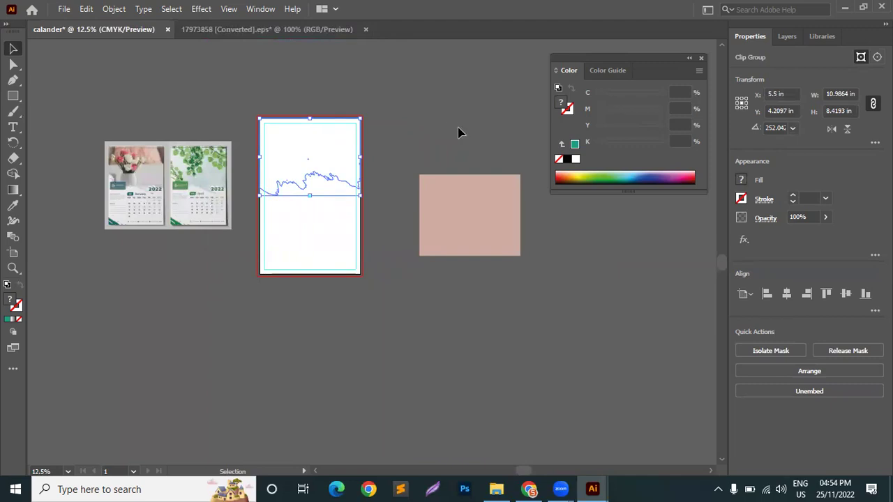
Step: Release the teal clipping mask, move the torn shape onto the pink rectangle, and select both
key(ctrl+alt+7)
drag(303, 146, 437, 188)
click(452, 165)
double_click(467, 250)
click(632, 235)
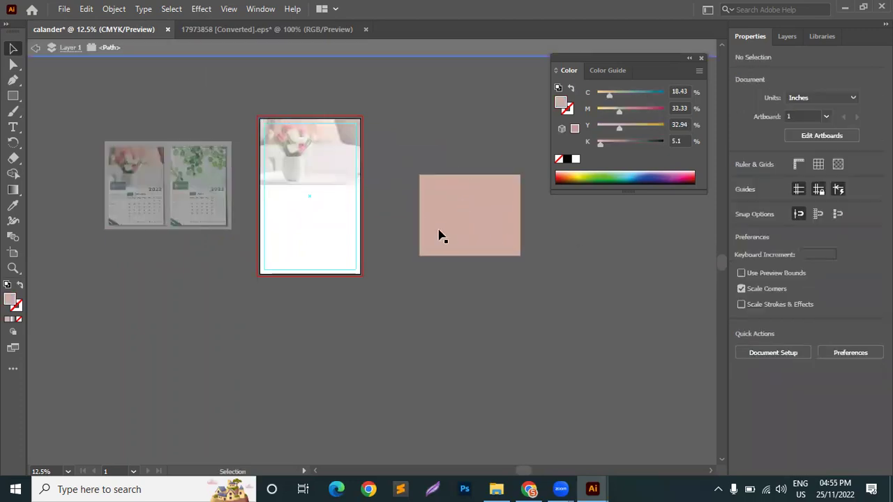
double_click(469, 137)
mouse_move(491, 216)
mouse_down()
mouse_move(466, 235)
mouse_move(475, 213)
mouse_up()
shift+click(484, 227)
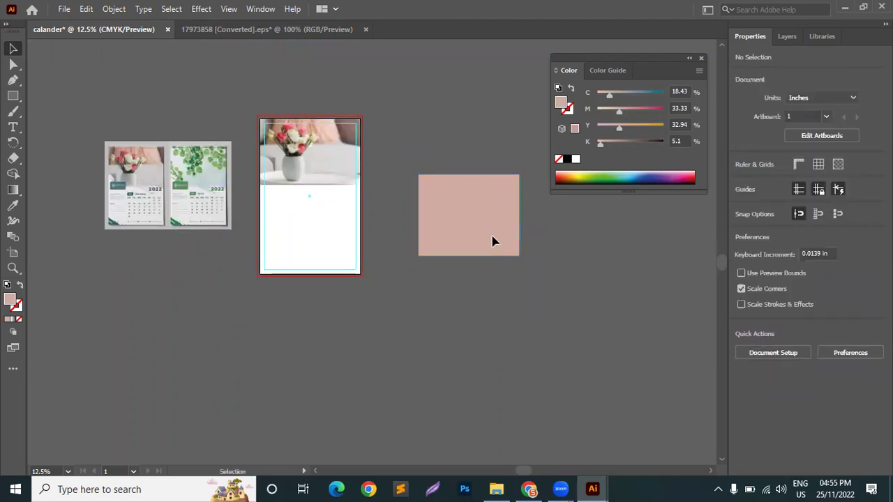
drag(518, 281, 493, 167)
click(783, 294)
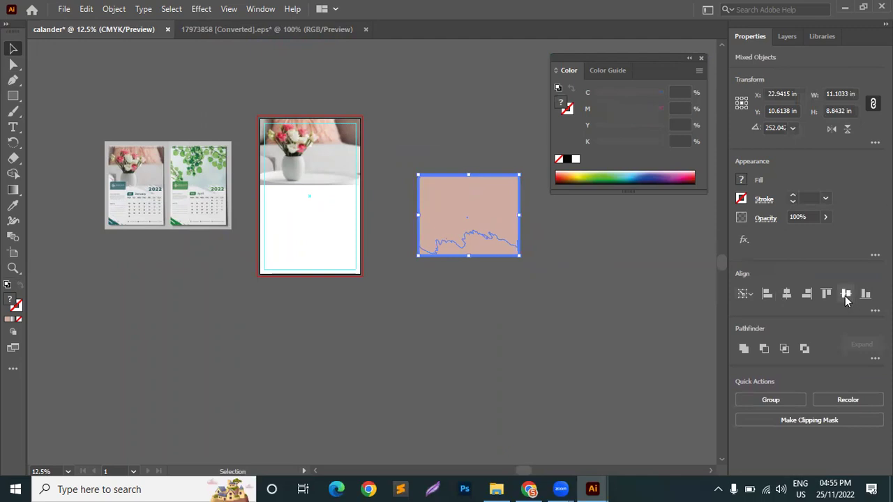
click(540, 267)
click(464, 201)
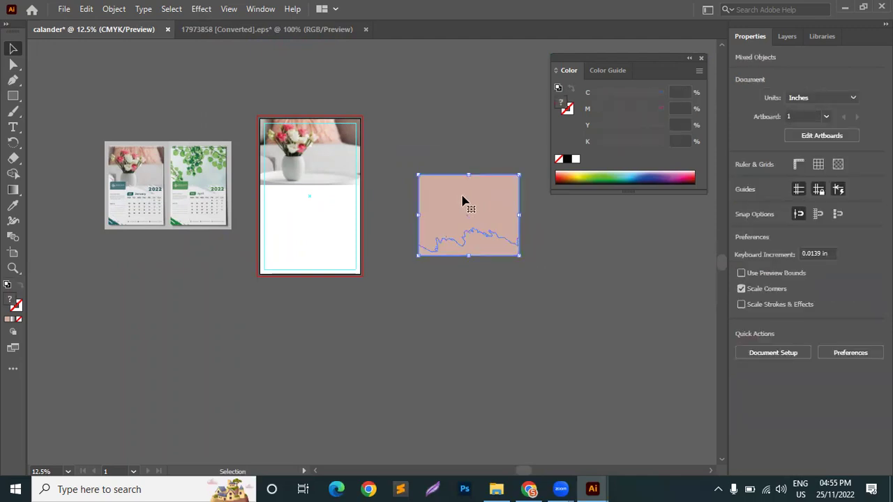
right_click(463, 198)
click(505, 310)
drag(453, 241, 296, 160)
right_click(336, 146)
click(397, 261)
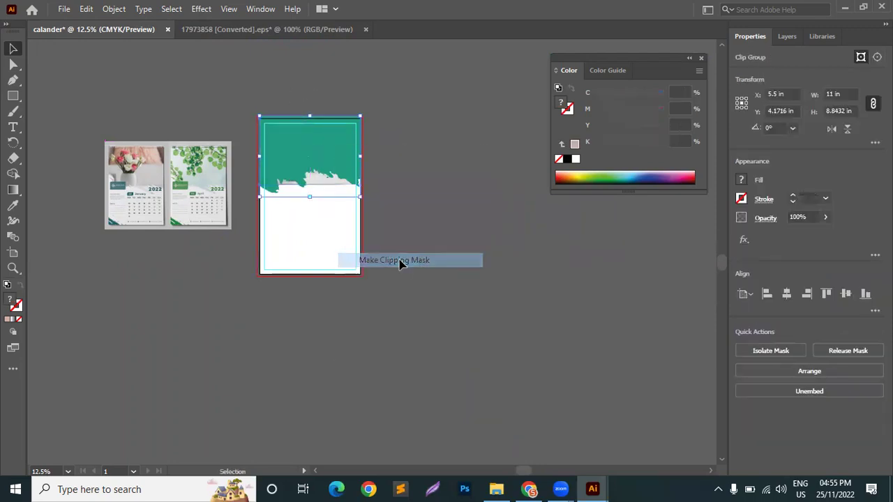
click(460, 219)
scroll(311, 172, up, 2)
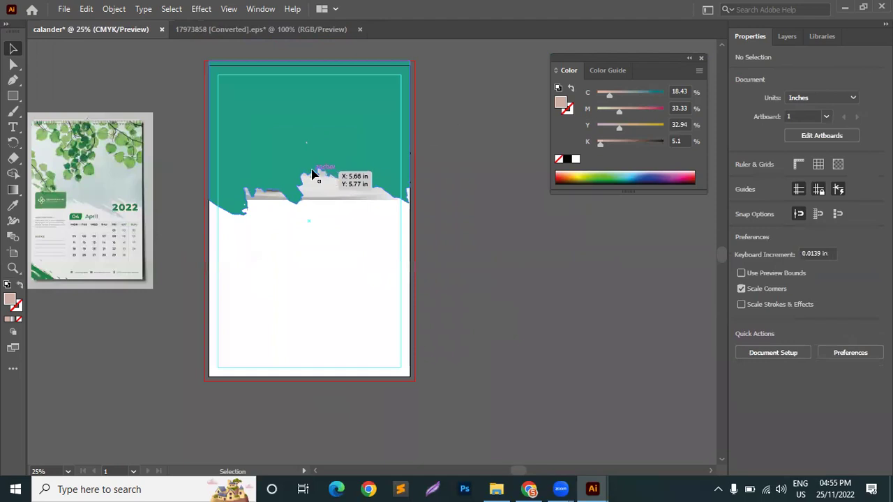
key(ctrl+z)
key(ctrl+z)
key(ctrl+z)
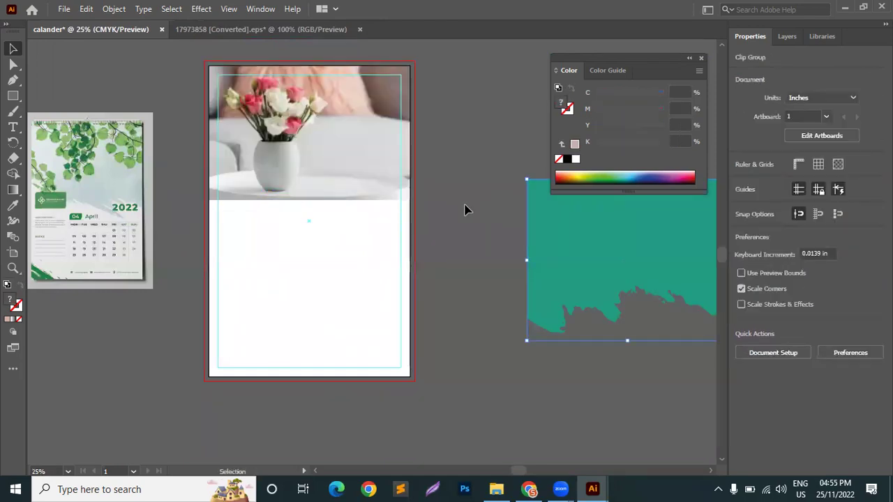
click(452, 259)
scroll(452, 260, down, 1)
scroll(536, 305, up, 1)
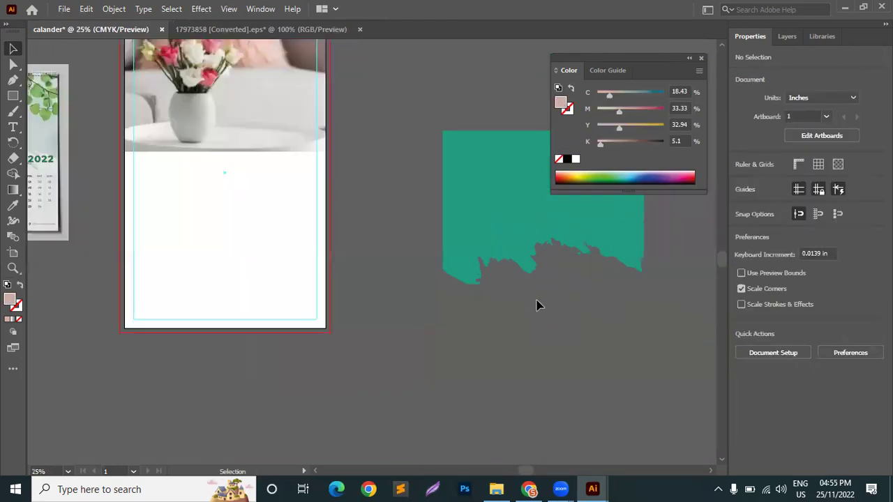
click(498, 216)
drag(498, 216, 473, 222)
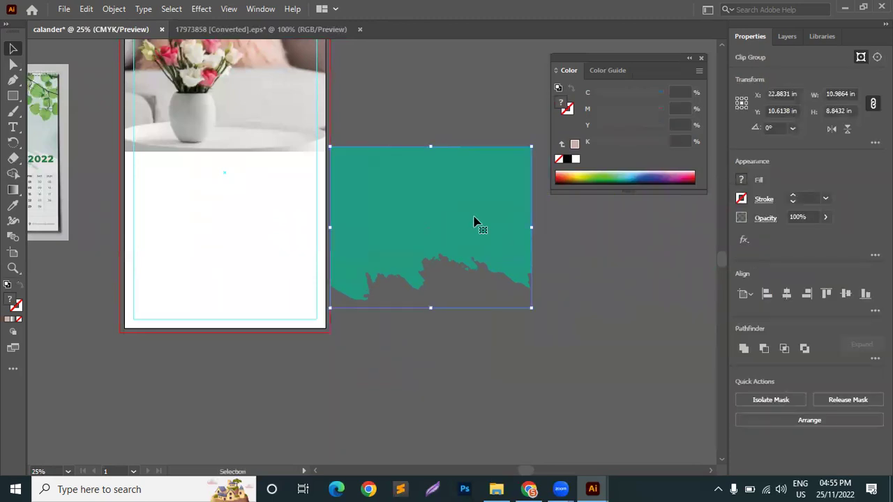
key(ctrl+z)
key(ctrl+z)
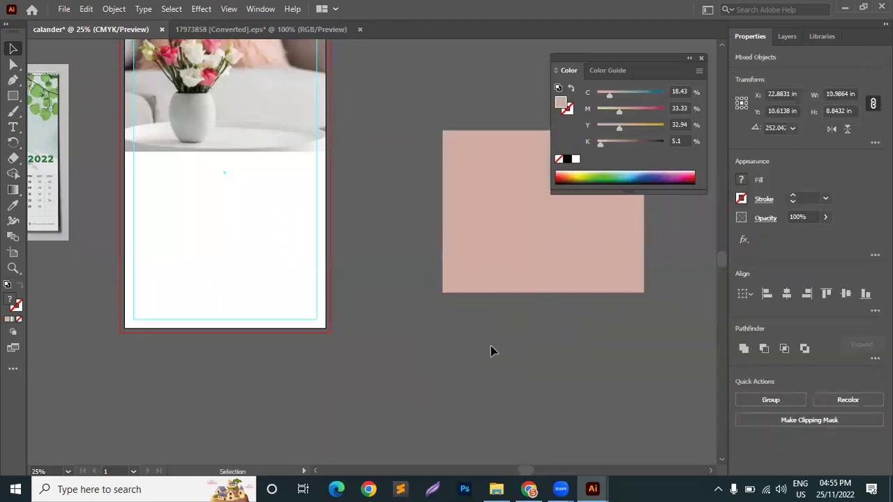
key(ctrl+z)
key(ctrl+z)
Step: Place the teal group over the page top and trial-clip the photo inside it, then undo
drag(496, 220, 443, 137)
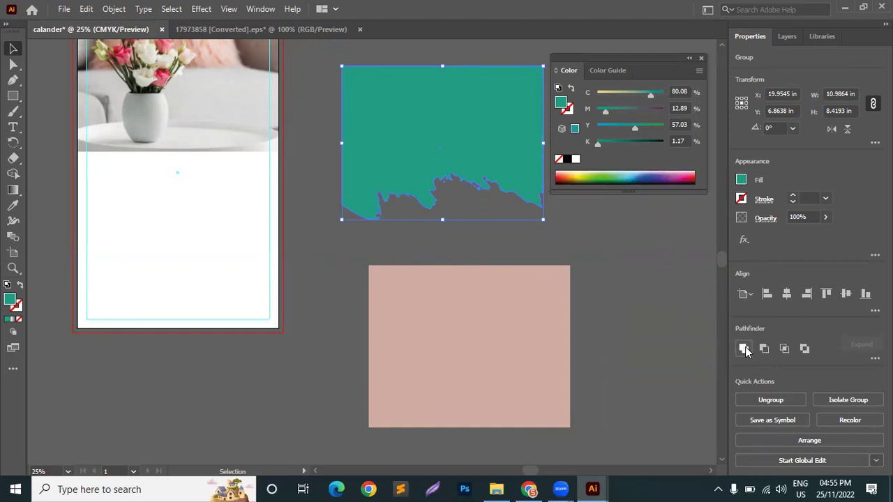
drag(401, 167, 200, 145)
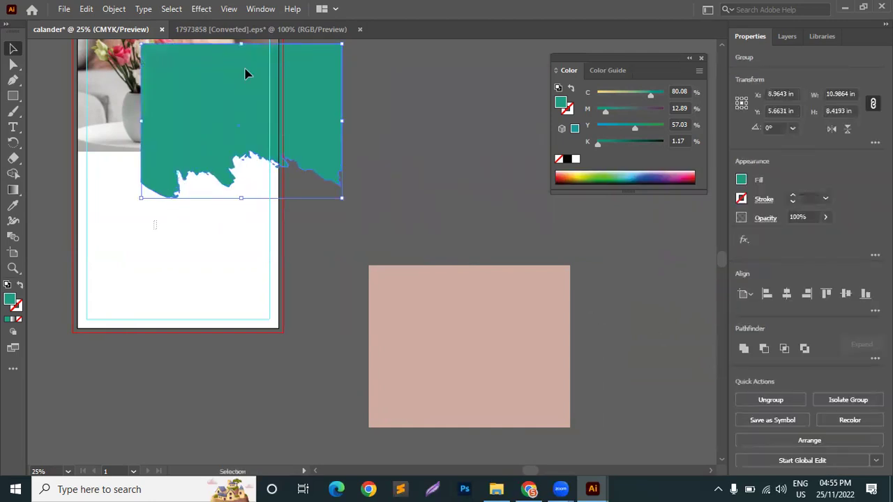
right_click(214, 106)
click(272, 220)
key(ctrl+z)
key(ctrl+shift+a)
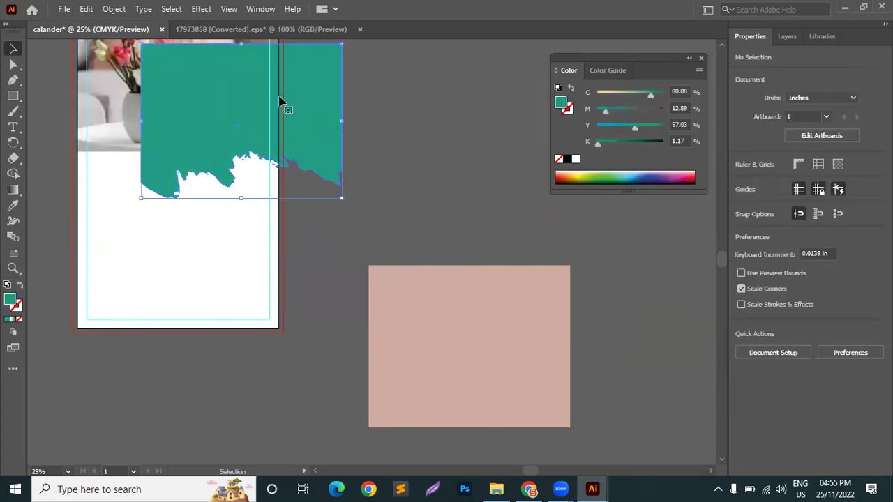
Step: Expand the teal group, move it off-page right, and move the pink rectangle onto the lower page
click(279, 100)
click(124, 9)
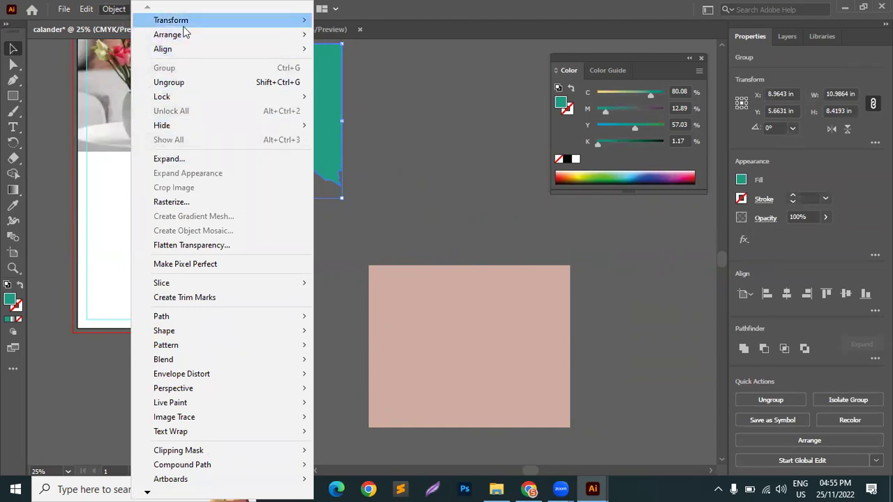
click(189, 160)
drag(243, 168, 488, 185)
drag(382, 314, 303, 239)
scroll(495, 156, up, 5)
Step: Ungroup the teal group twice and move the pink rectangle onto the page's left side
drag(519, 308, 502, 255)
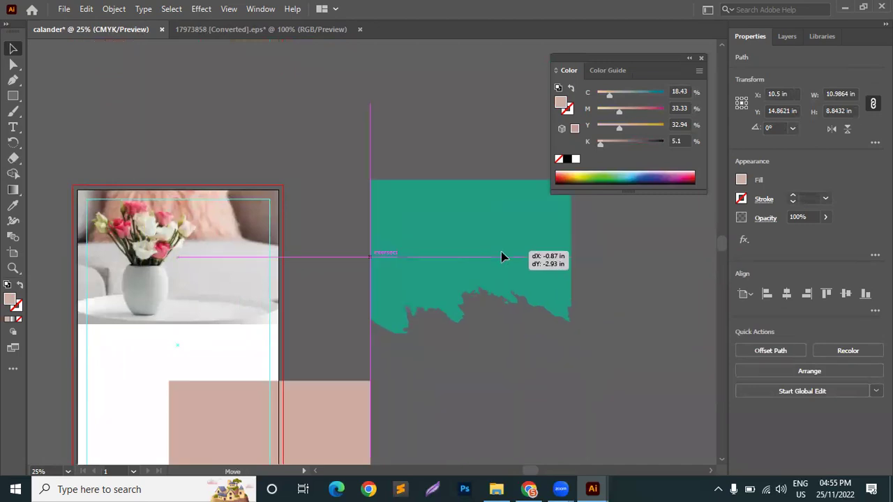
drag(645, 70, 678, 65)
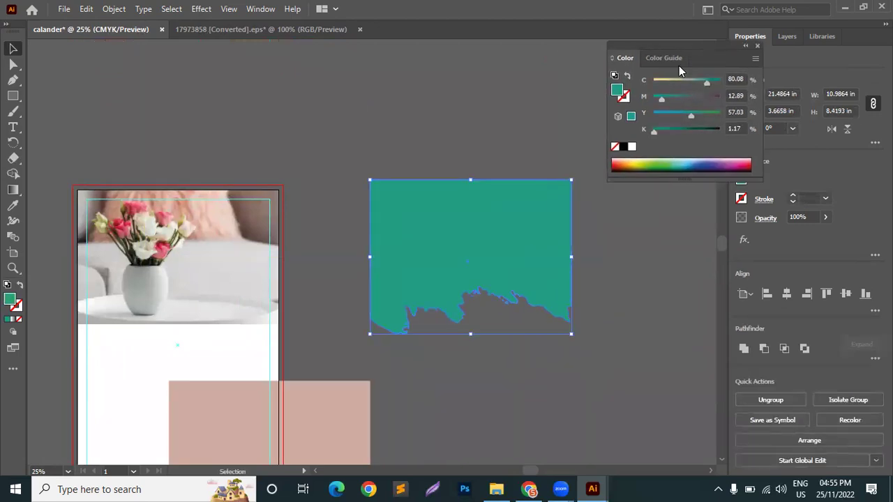
right_click(467, 219)
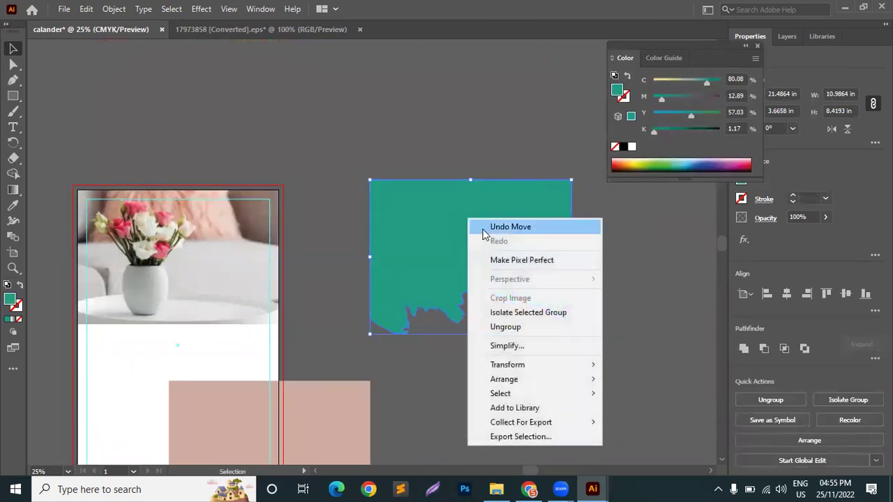
click(504, 327)
drag(322, 413, 180, 323)
click(517, 235)
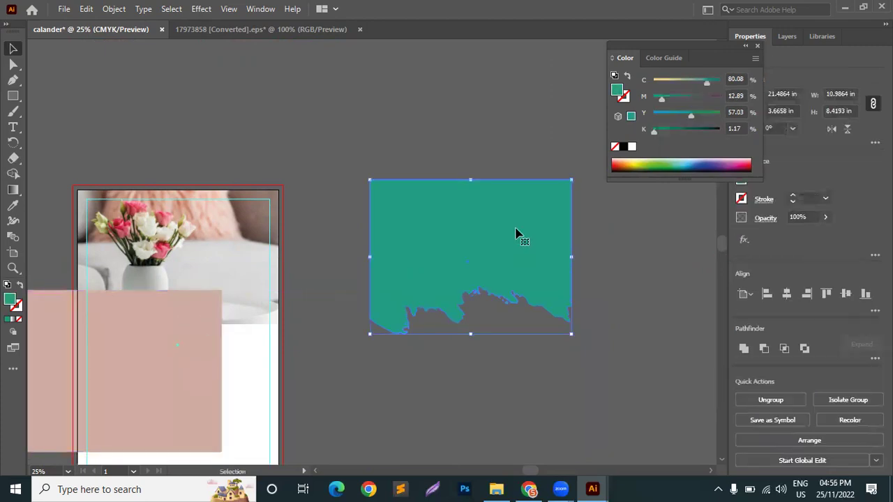
right_click(517, 235)
click(573, 341)
click(648, 307)
Step: Select all objects and unite them with Pathfinder Unite
click(534, 249)
right_click(533, 244)
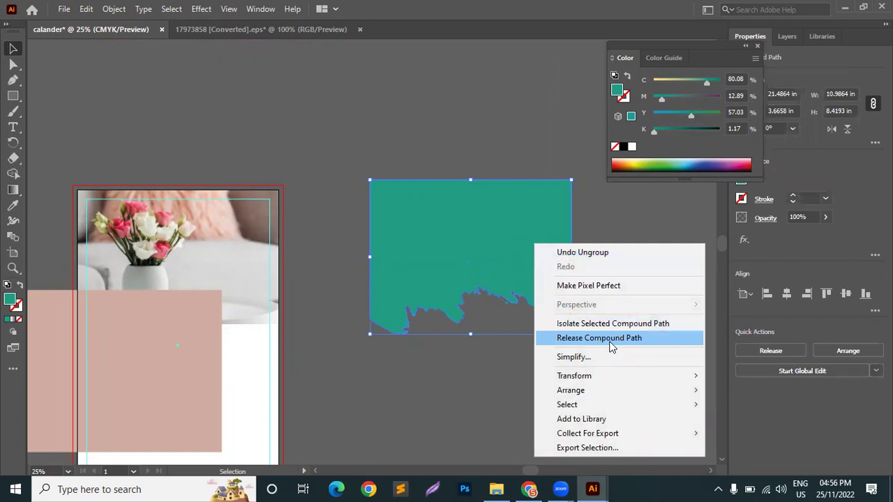
click(502, 103)
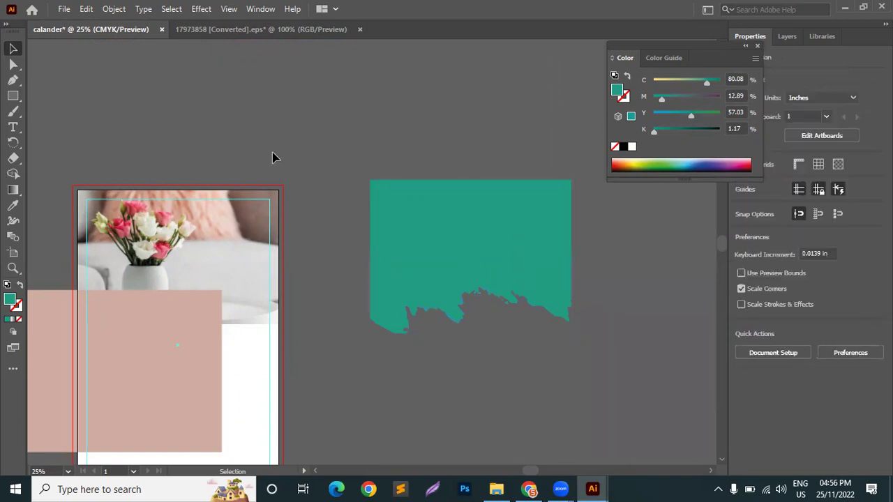
key(ctrl+a)
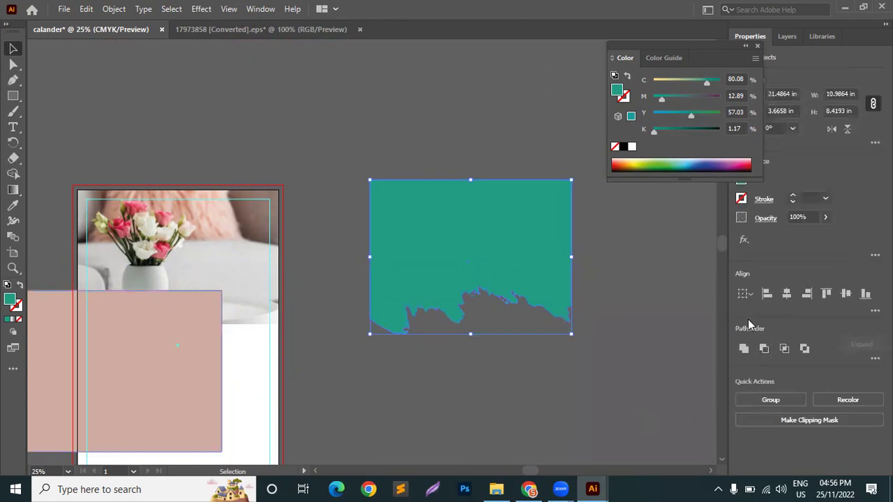
click(744, 349)
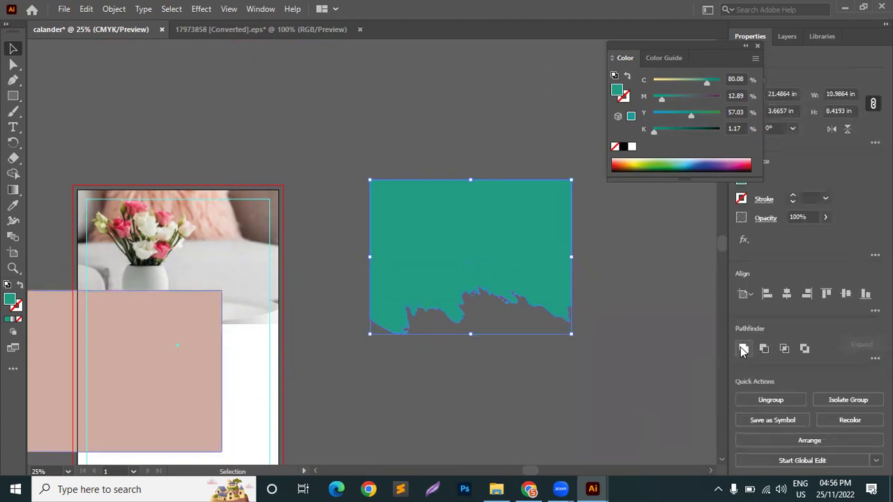
click(661, 311)
Step: Ungroup the teal shape again into a compound path, undoing its last move
click(480, 256)
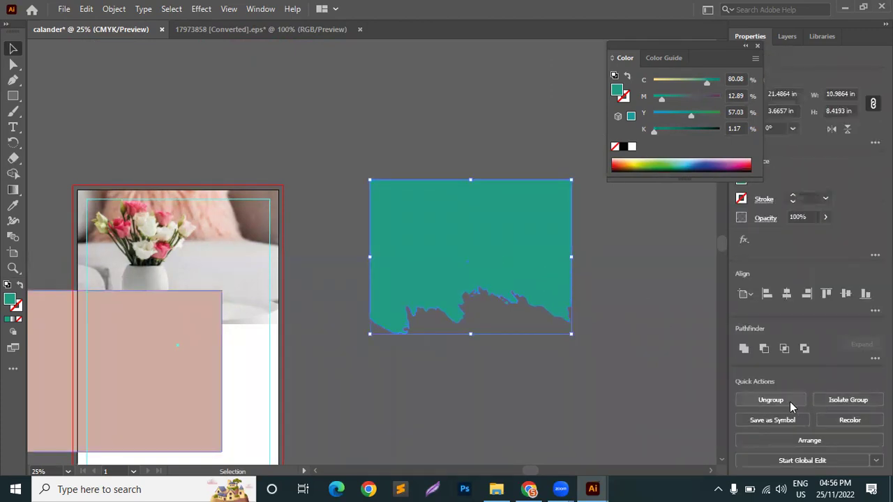
right_click(541, 201)
click(584, 309)
click(655, 312)
drag(510, 273, 498, 184)
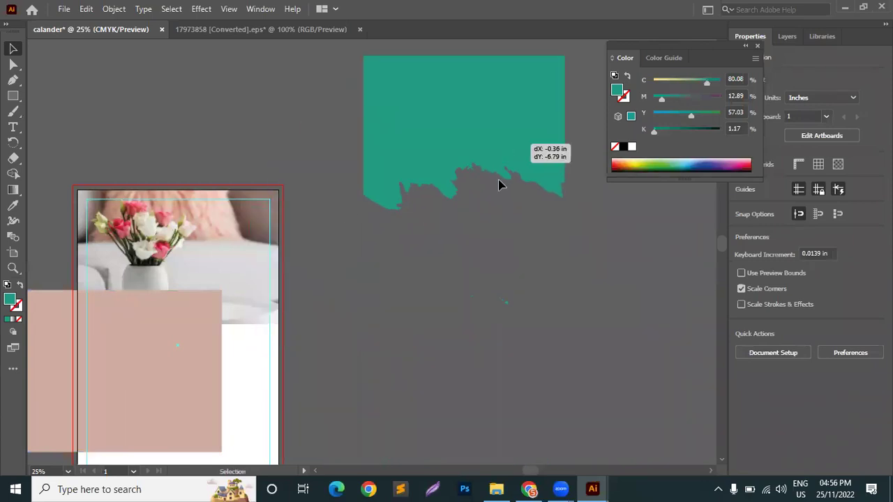
click(417, 265)
drag(566, 377, 503, 321)
click(574, 367)
key(ctrl+z)
key(ctrl+z)
key(ctrl+z)
key(ctrl+z)
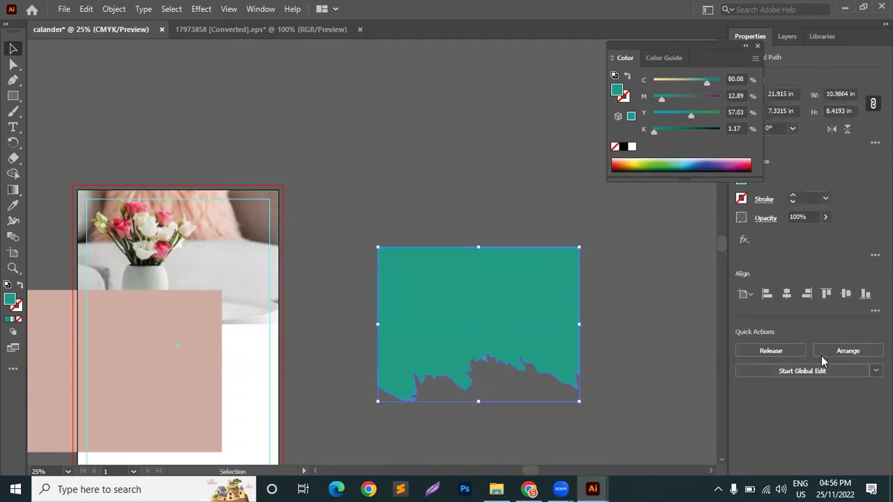
Step: Release the teal compound path and join its paths together
right_click(501, 304)
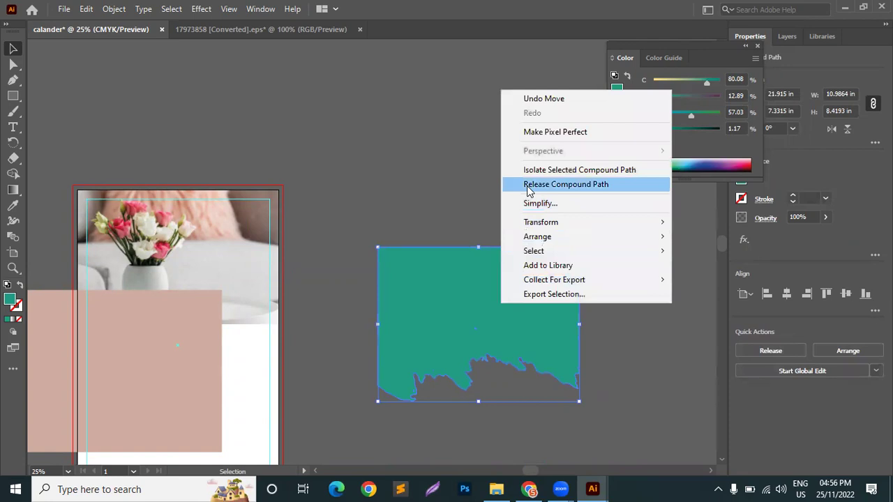
click(562, 184)
click(528, 191)
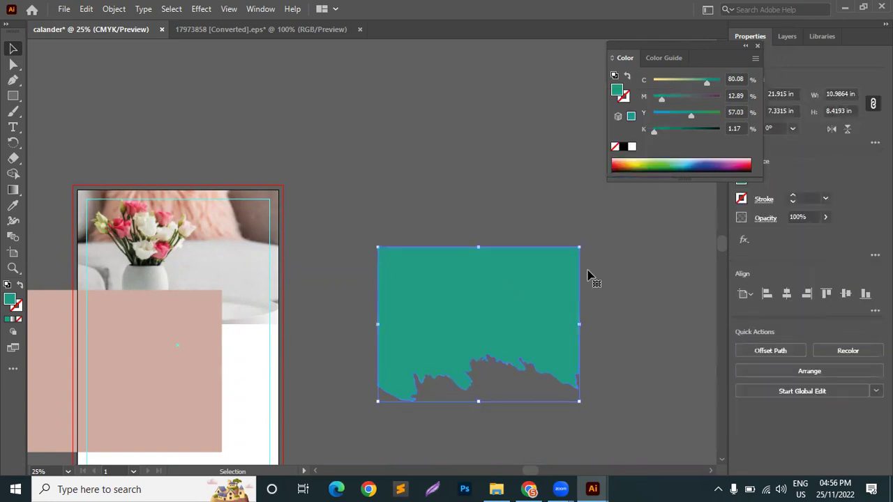
right_click(539, 307)
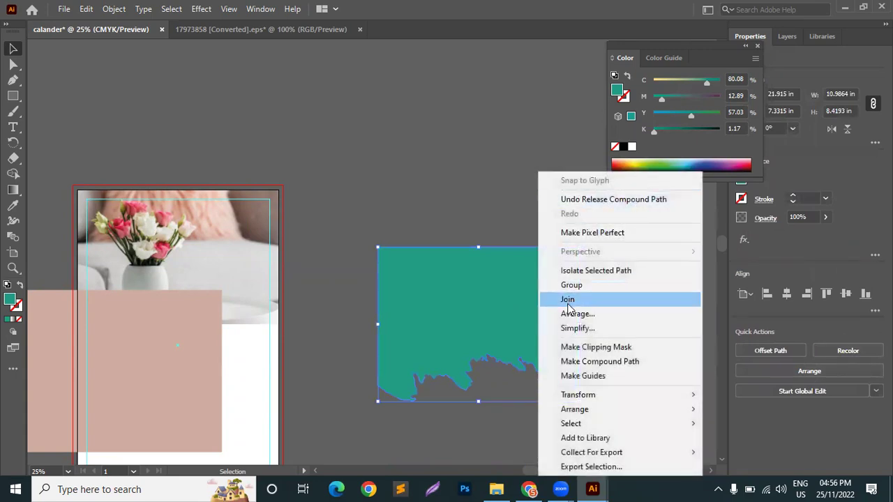
click(376, 181)
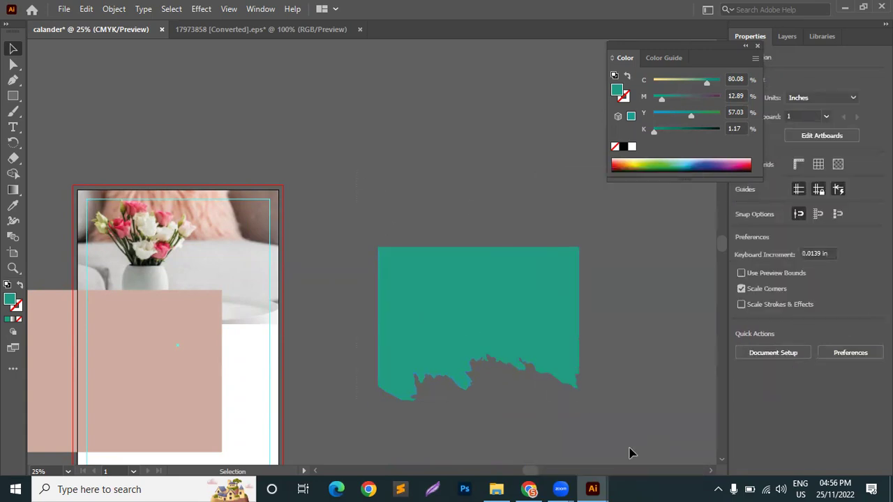
Step: Unite all shapes, reset default fill and stroke colours, and reselect the teal shape
key(ctrl+a)
click(744, 348)
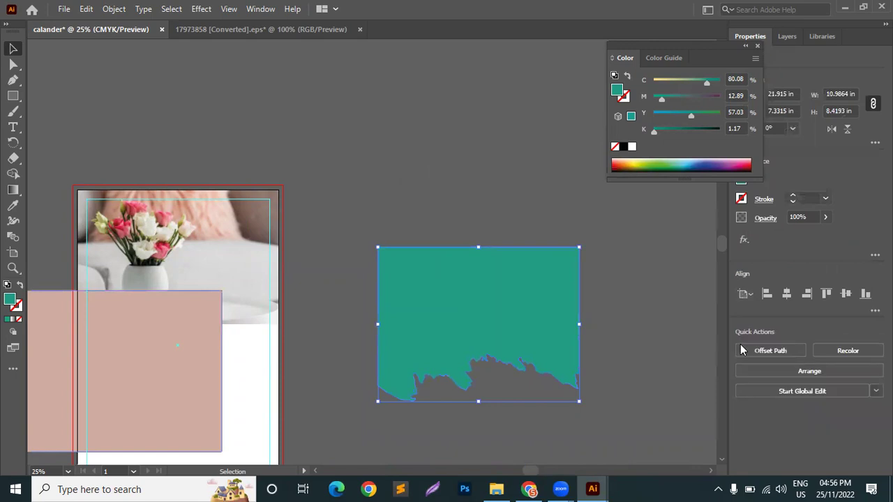
click(670, 319)
right_click(477, 311)
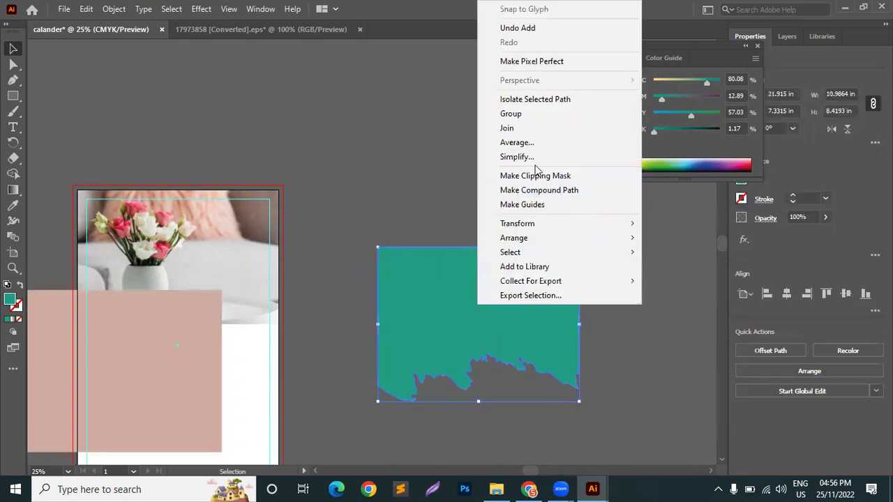
click(602, 400)
click(618, 169)
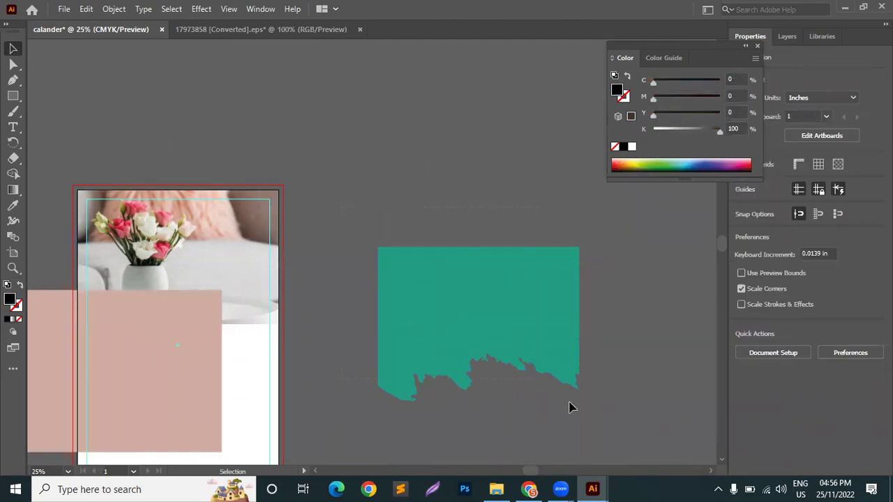
click(565, 370)
click(627, 286)
click(536, 287)
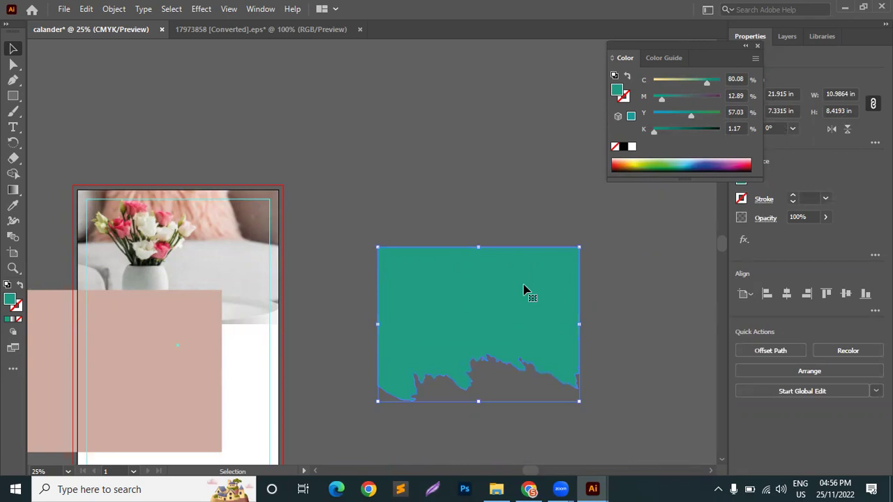
Step: Move the pink rectangle off the page and align the teal shape top-centre on the page
drag(223, 293, 627, 29)
drag(440, 307, 323, 309)
click(786, 294)
click(825, 294)
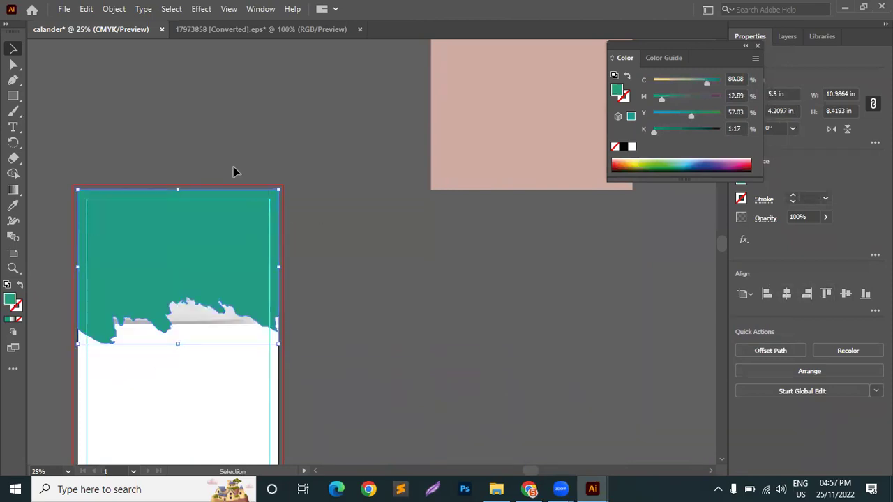
Step: Clip the flower-vase photo inside the teal brush-stroke shape with a clipping mask
right_click(195, 254)
click(358, 233)
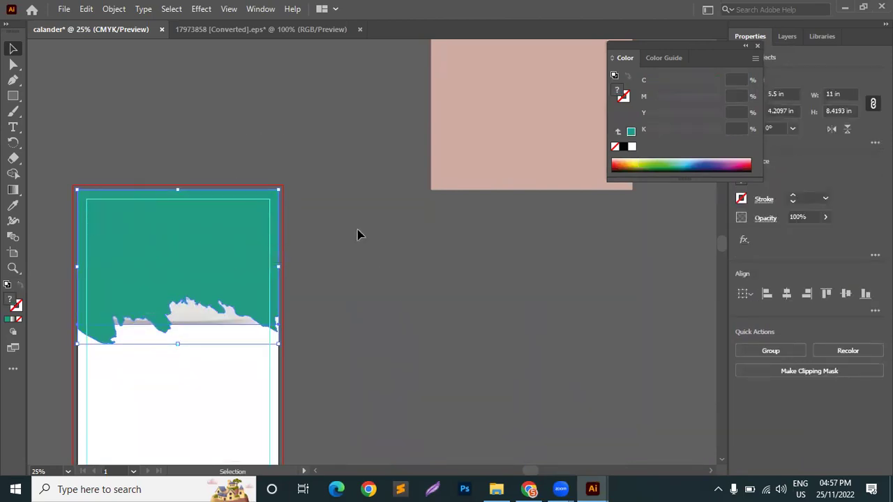
right_click(203, 262)
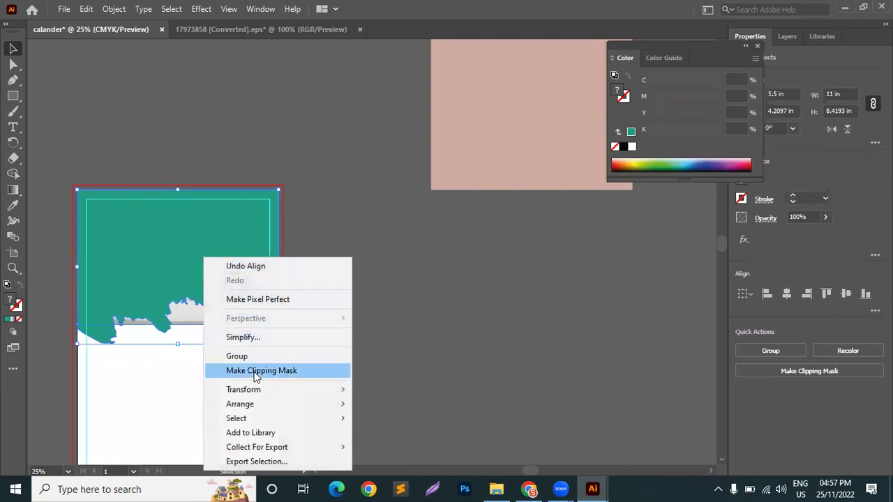
click(256, 371)
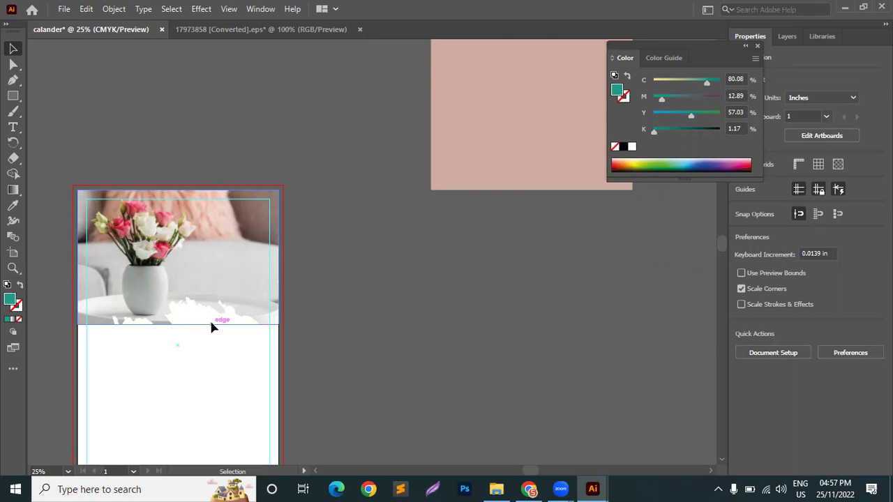
Step: Delete the pink rectangle beside the artboard
click(463, 166)
key(Delete)
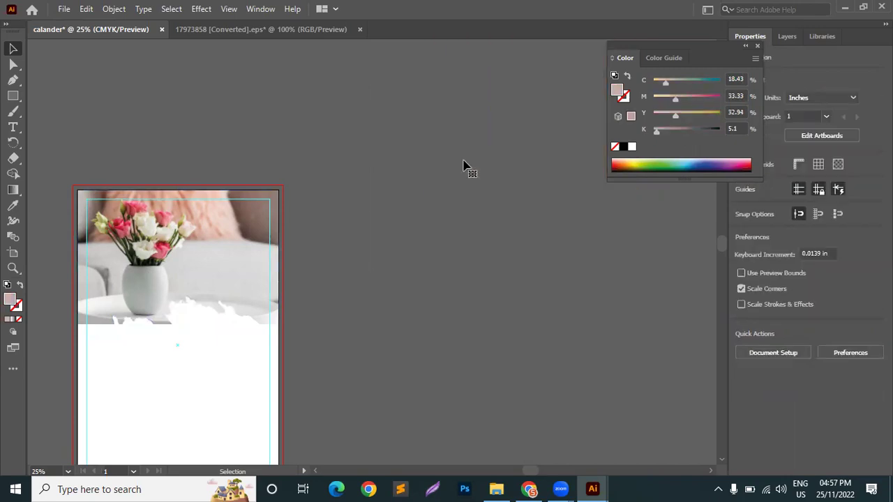
scroll(57, 373, up, 4)
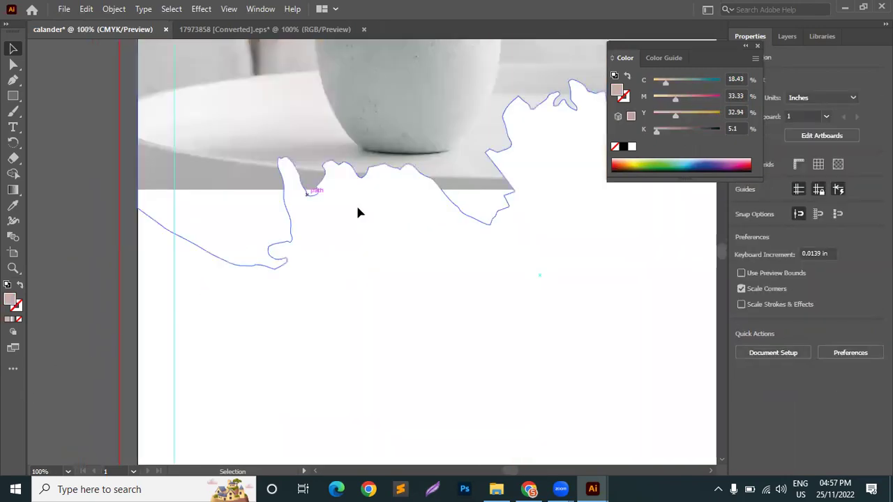
drag(507, 108, 369, 239)
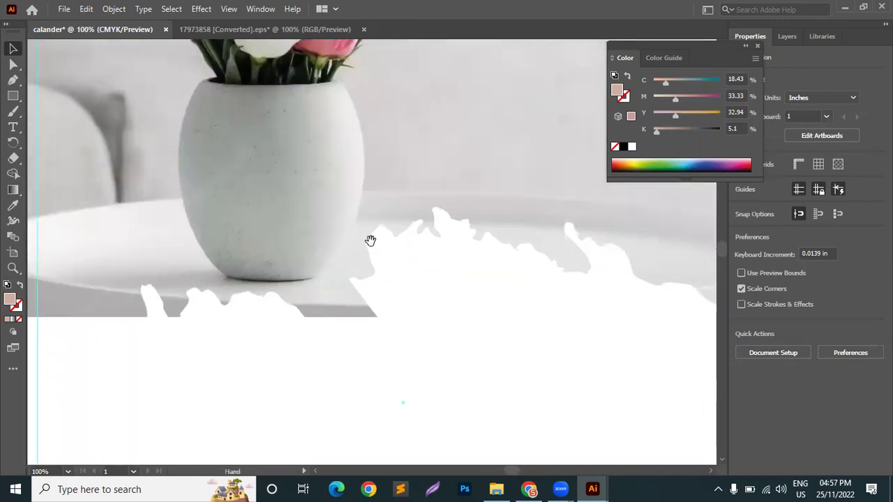
Step: Isolate the flower photo's clip group and nudge the white torn-edge shape slightly upward
click(339, 319)
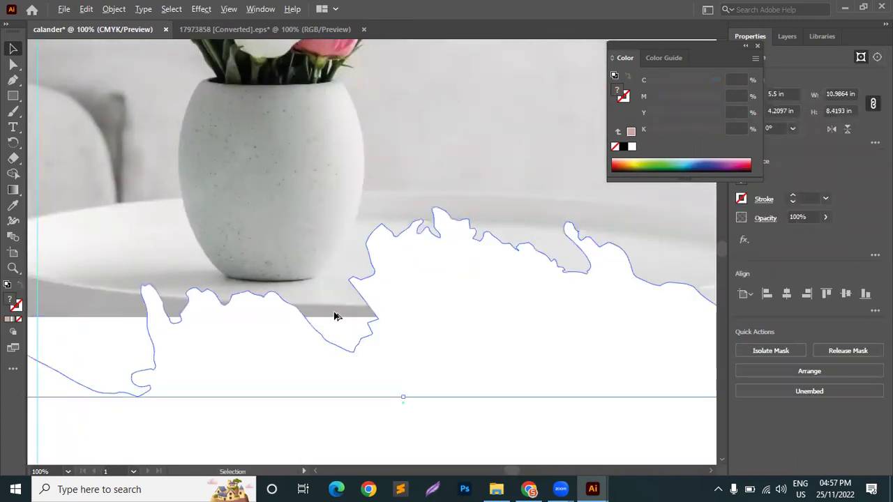
scroll(335, 315, down, 4)
double_click(351, 264)
scroll(351, 251, up, 2)
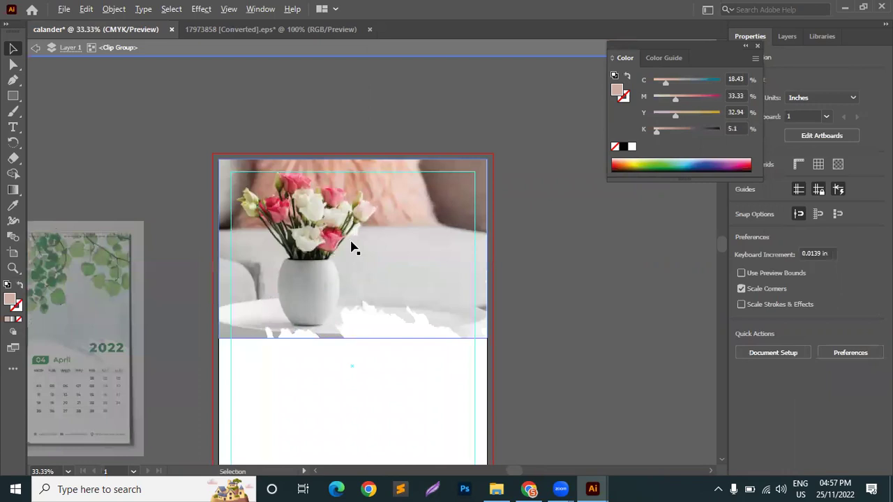
click(368, 120)
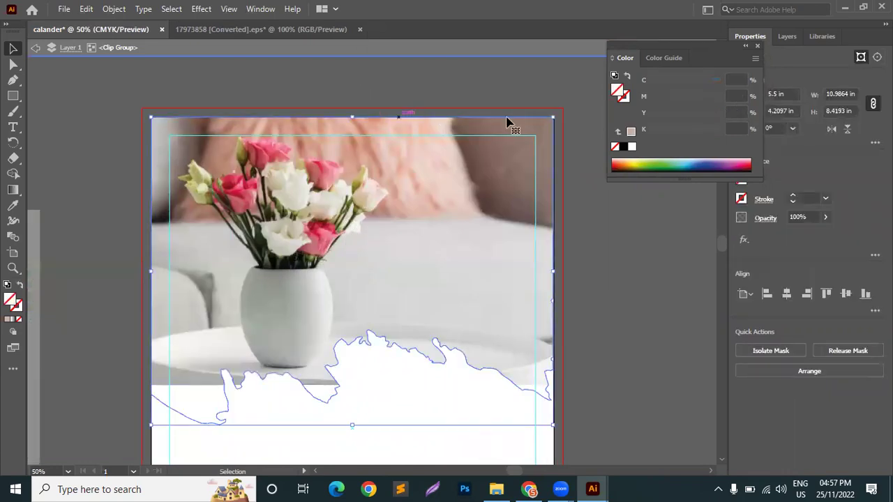
key(Up)
key(Up)
key(Up)
key(Up)
key(Up)
key(Up)
key(Up)
key(Up)
key(Up)
key(Up)
key(Up)
key(Up)
key(Up)
key(Up)
key(Up)
key(Up)
key(Up)
key(Up)
key(Up)
key(Up)
key(Up)
key(Up)
key(Up)
key(Up)
key(Up)
key(Up)
key(Up)
key(Up)
key(Up)
key(Up)
key(Up)
key(Up)
key(Up)
key(Up)
key(Up)
key(Up)
key(Up)
key(Up)
key(Up)
key(Up)
key(Up)
key(Up)
key(Up)
key(Up)
key(Up)
key(Up)
key(Up)
key(Up)
key(Up)
key(Up)
key(Up)
key(Up)
key(Up)
key(Up)
key(Up)
key(Up)
key(Up)
key(Up)
key(Up)
key(Up)
key(Up)
key(Up)
key(Up)
key(Up)
key(Up)
key(Up)
key(Up)
key(Up)
key(Up)
key(Up)
key(Up)
key(Up)
key(Up)
key(Up)
key(Up)
key(Up)
key(Up)
key(Up)
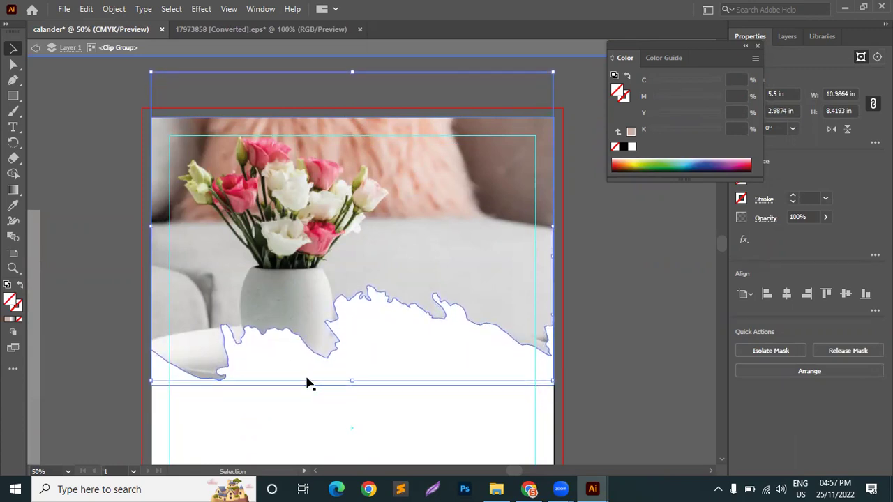
click(593, 211)
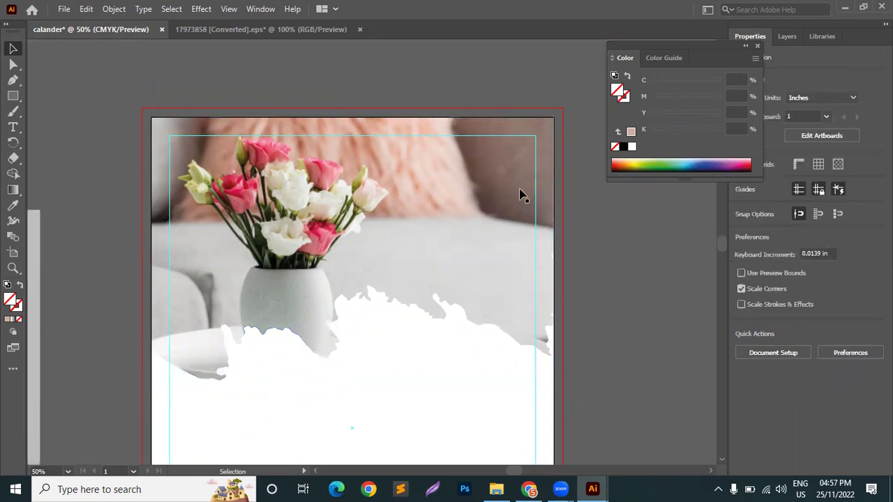
click(409, 219)
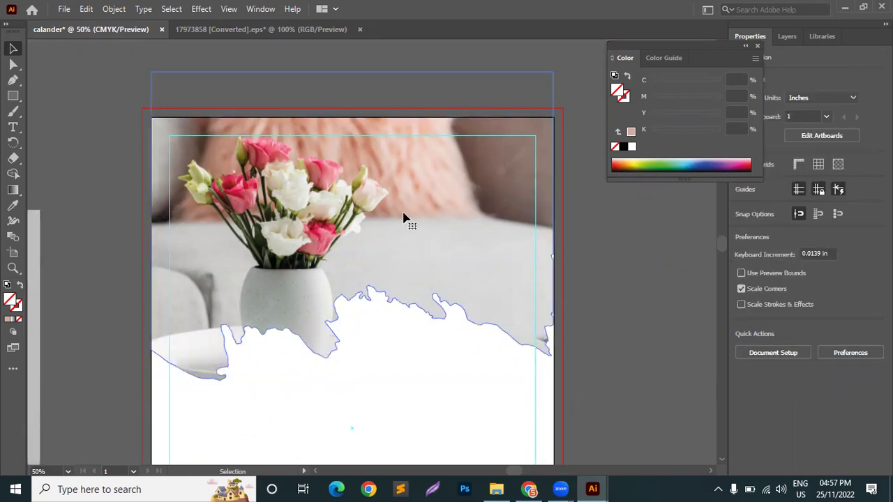
click(645, 319)
scroll(646, 320, down, 2)
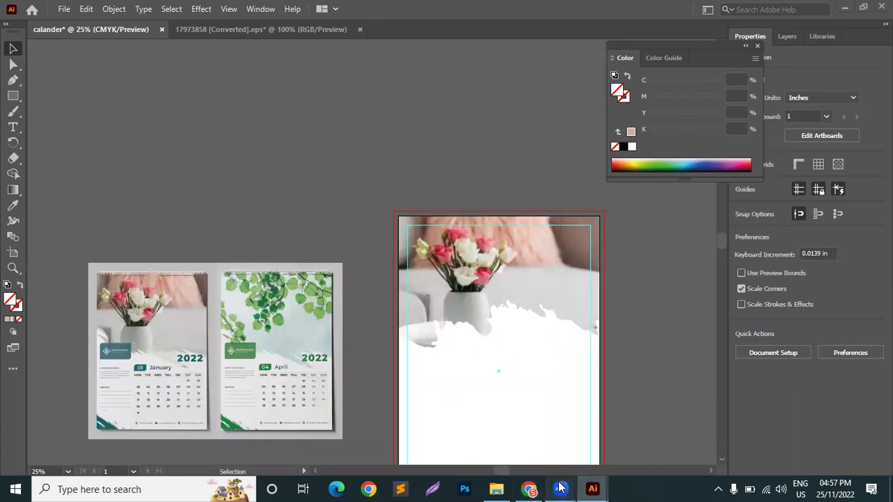
Step: In Chrome, go back to Freepik's vector-filtered 'brush shapes' search results
click(529, 489)
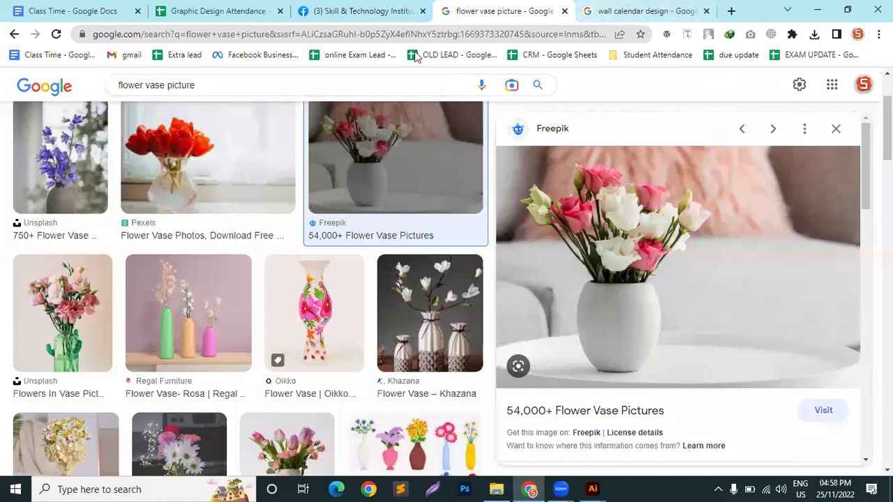
click(13, 34)
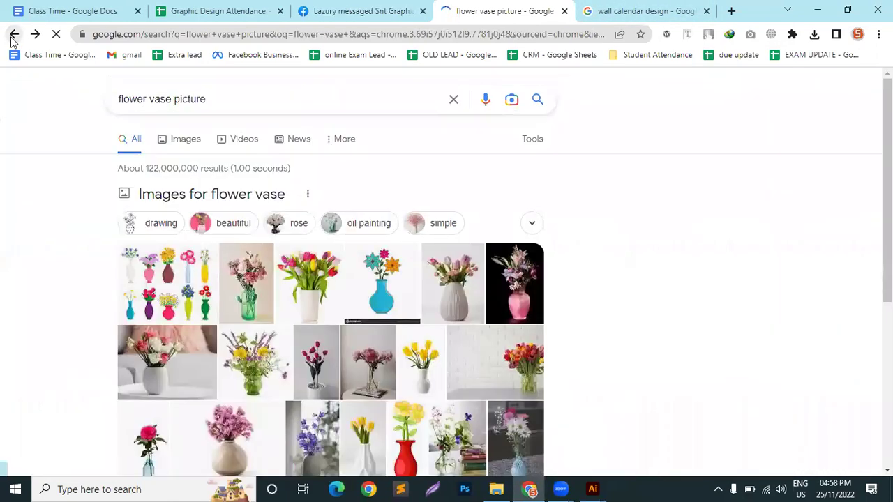
click(13, 35)
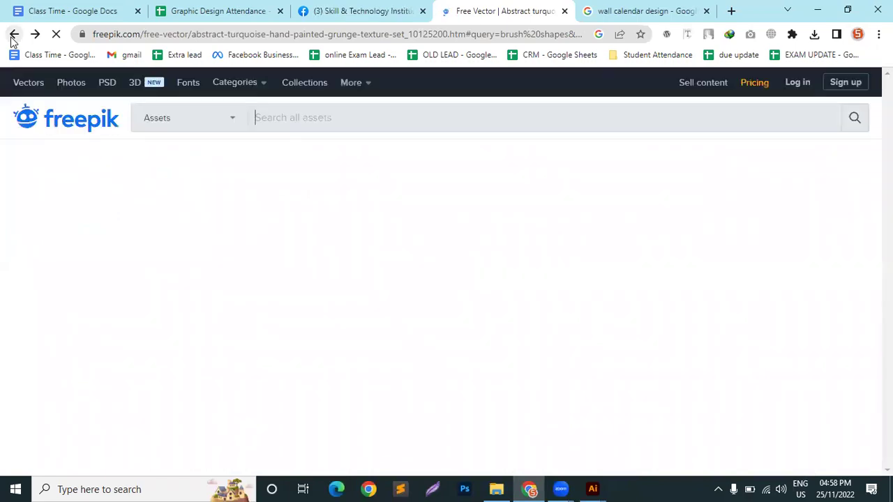
click(13, 35)
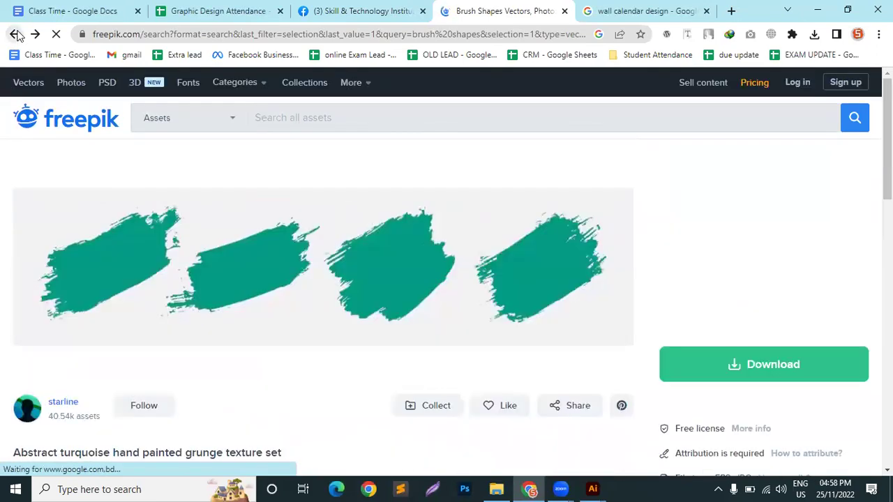
click(15, 34)
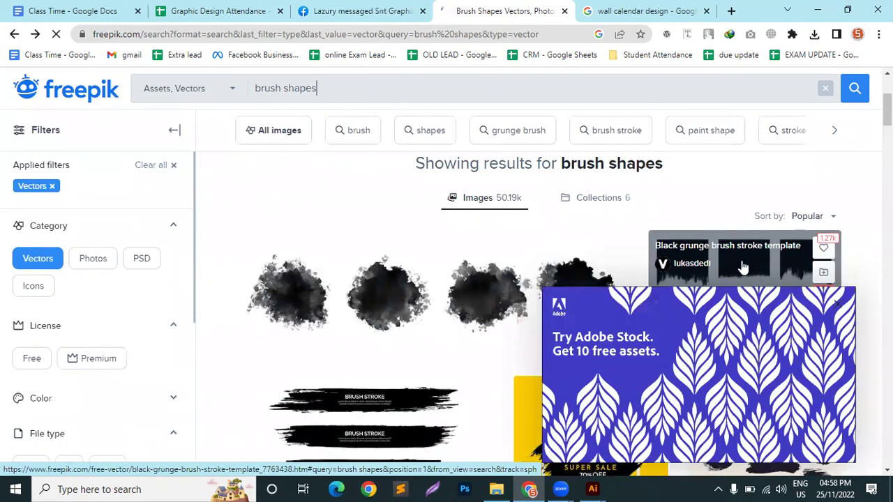
Step: Browse the brush shapes results, then minimize Chrome
scroll(743, 267, down, 10)
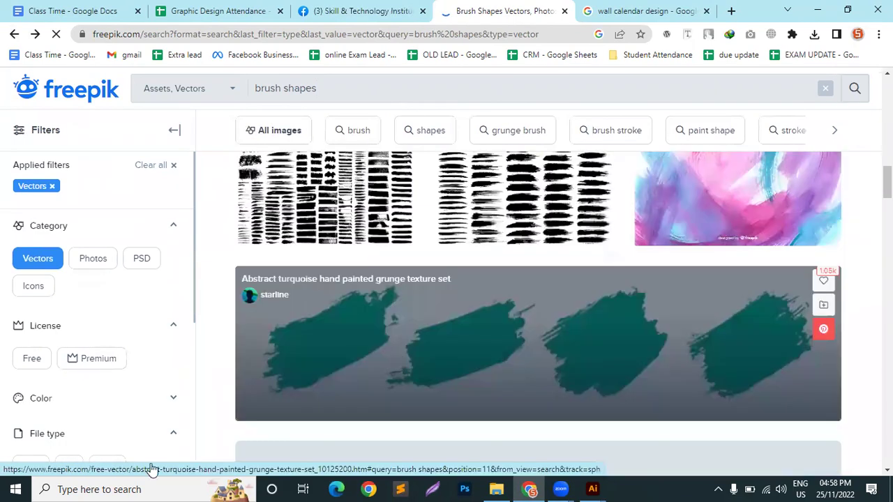
scroll(152, 461, down, 3)
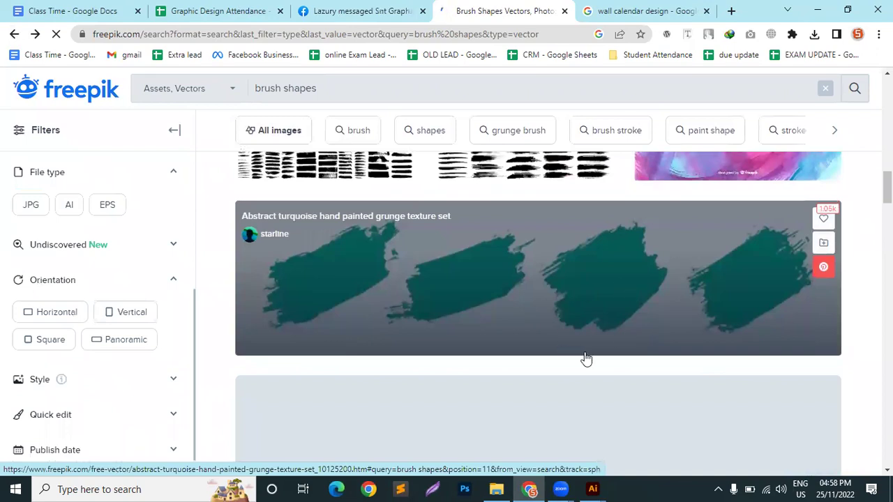
scroll(586, 358, up, 10)
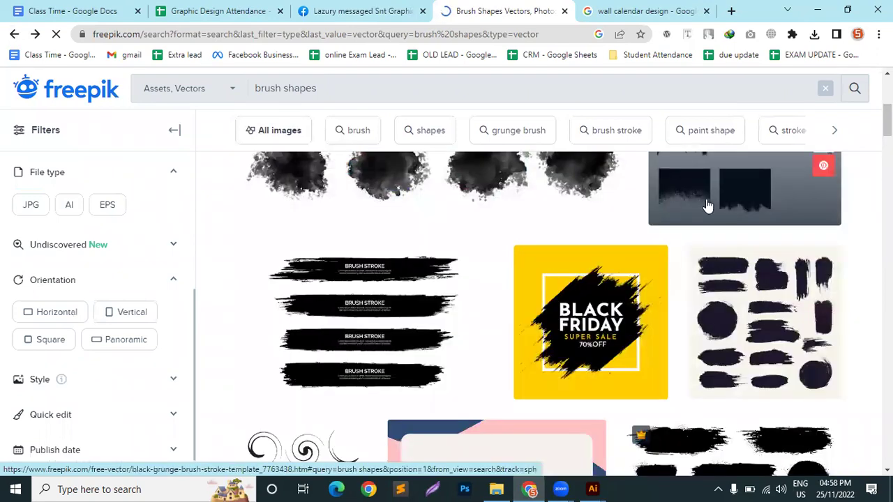
scroll(707, 205, up, 3)
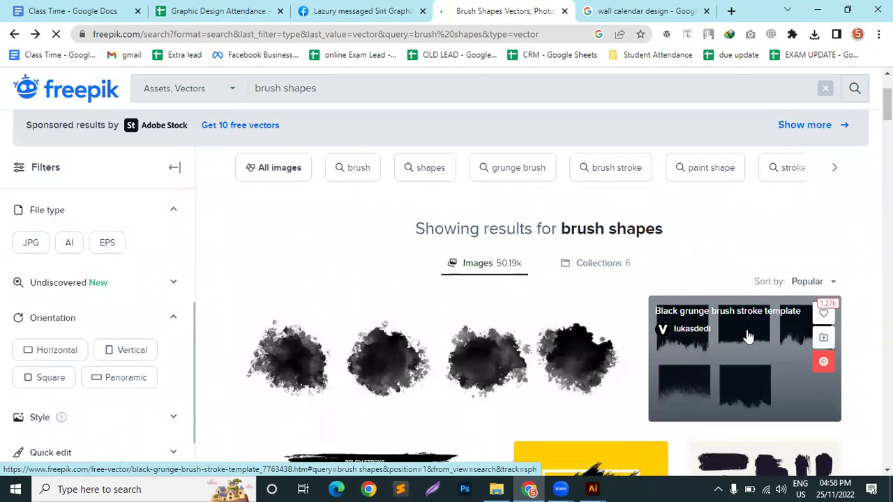
scroll(863, 348, down, 15)
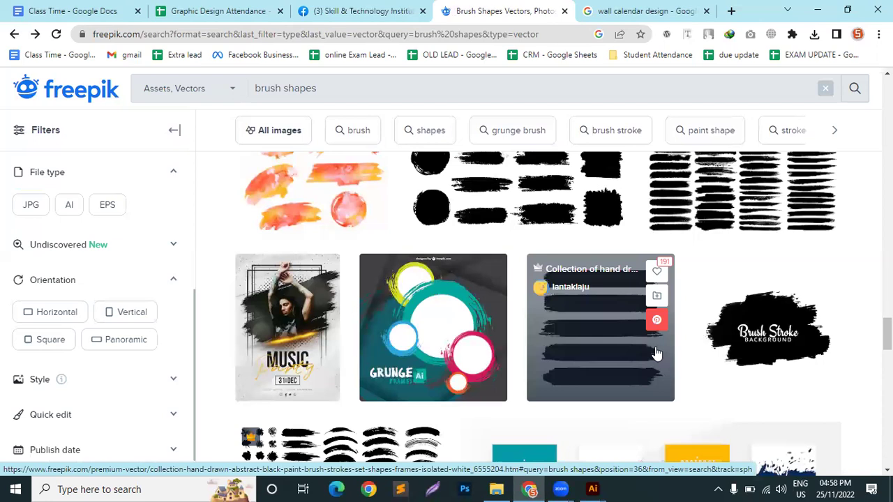
scroll(448, 361, down, 6)
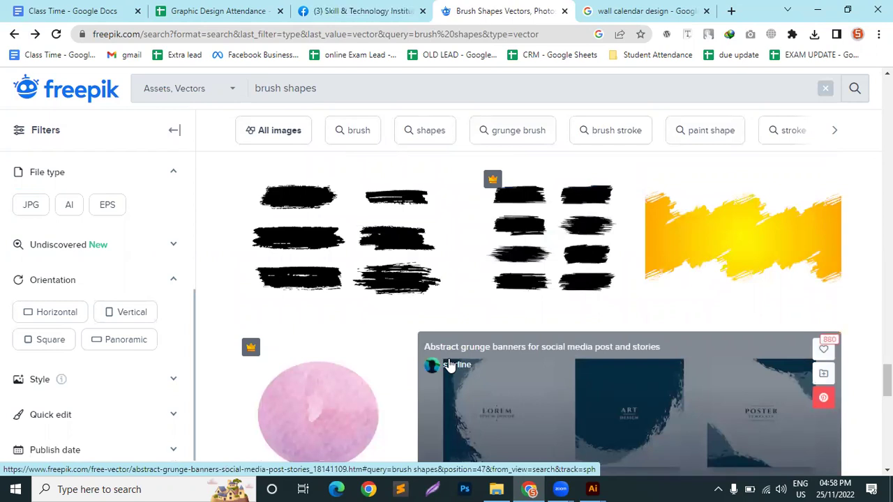
scroll(453, 291, down, 10)
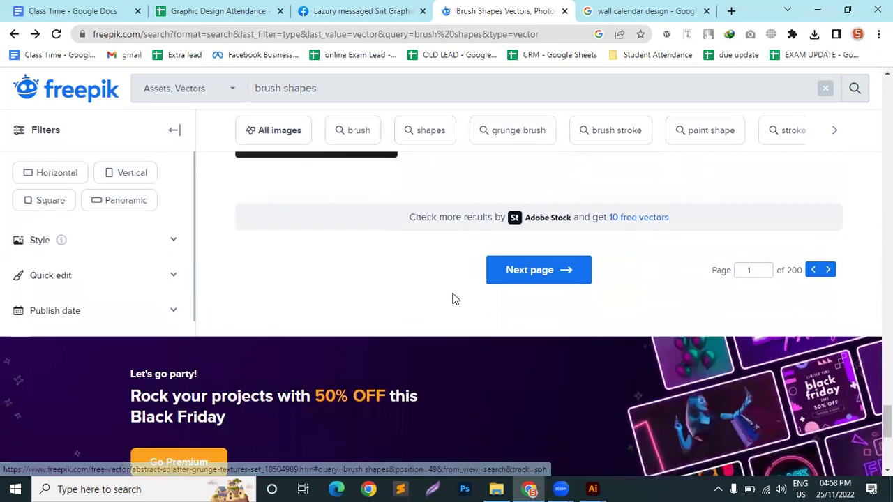
scroll(454, 300, up, 8)
mouse_move(648, 358)
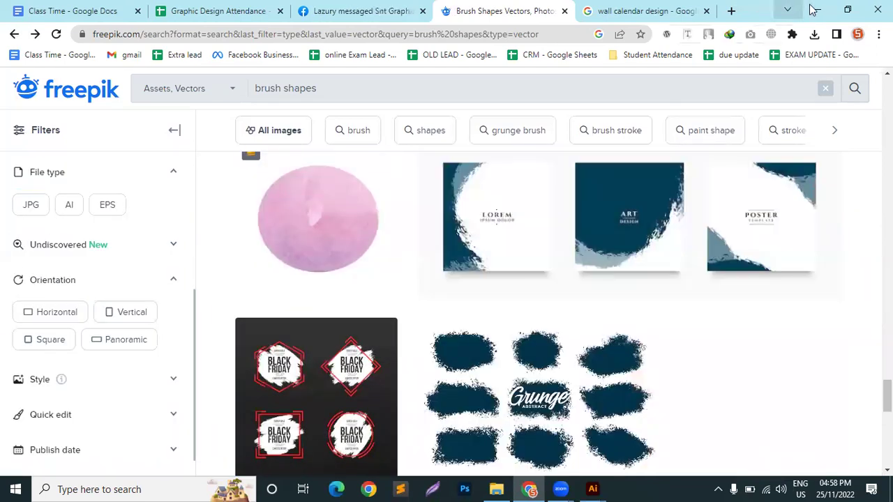
click(817, 10)
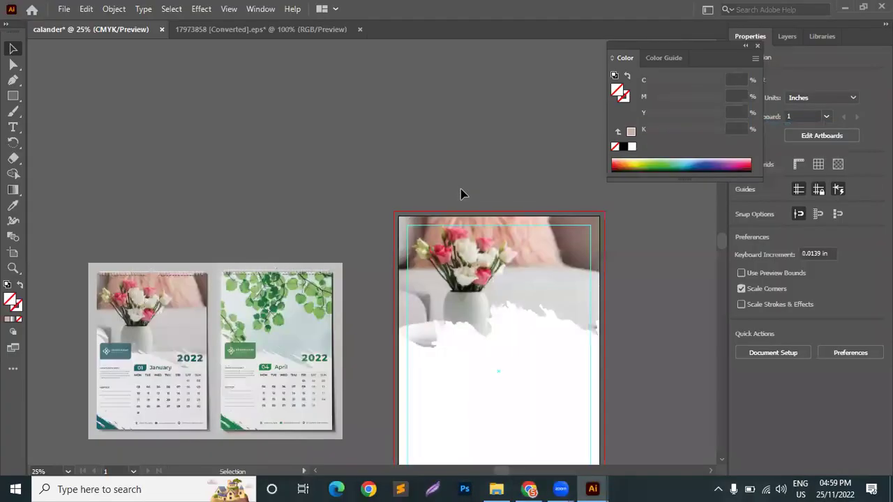
Step: Select the flower-photo header group, backing out of a first isolation attempt
scroll(461, 194, down, 2)
click(488, 190)
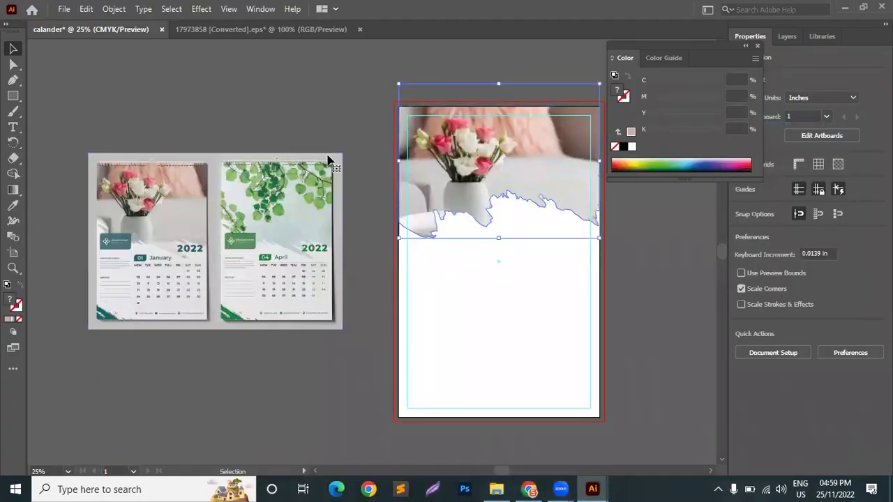
double_click(571, 207)
scroll(579, 288, up, 3)
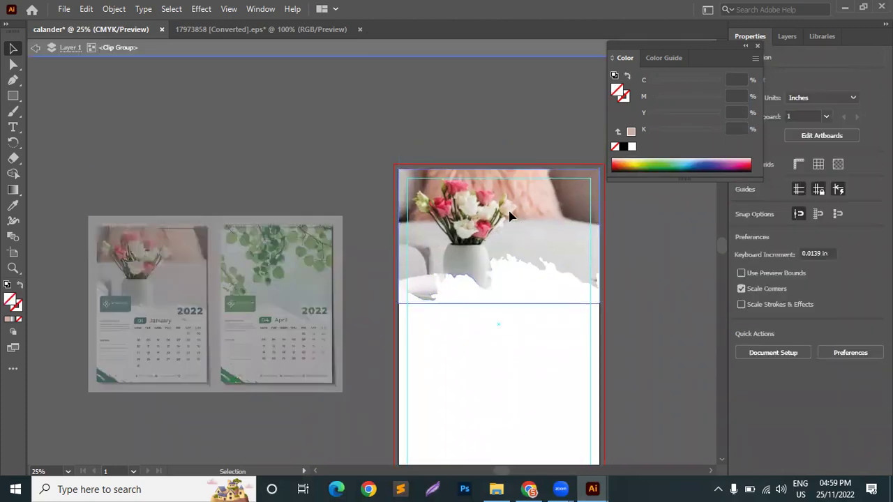
click(562, 186)
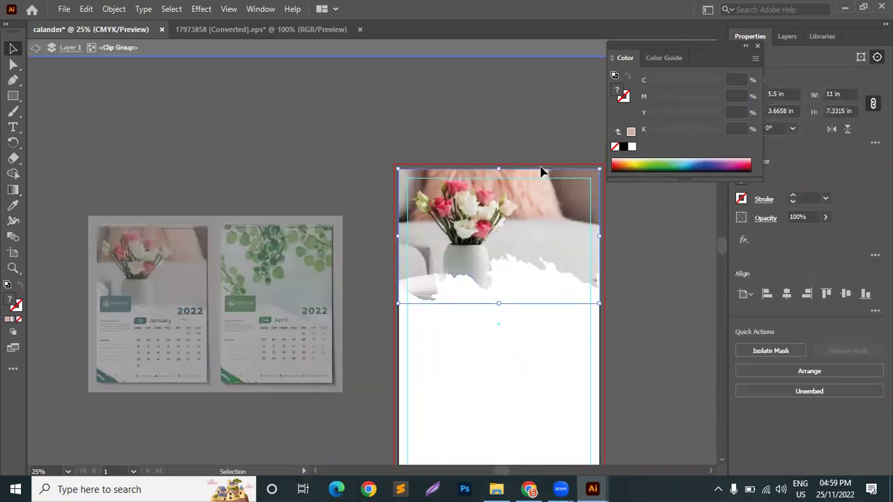
key(ctrl+z)
key(ctrl+z)
click(623, 258)
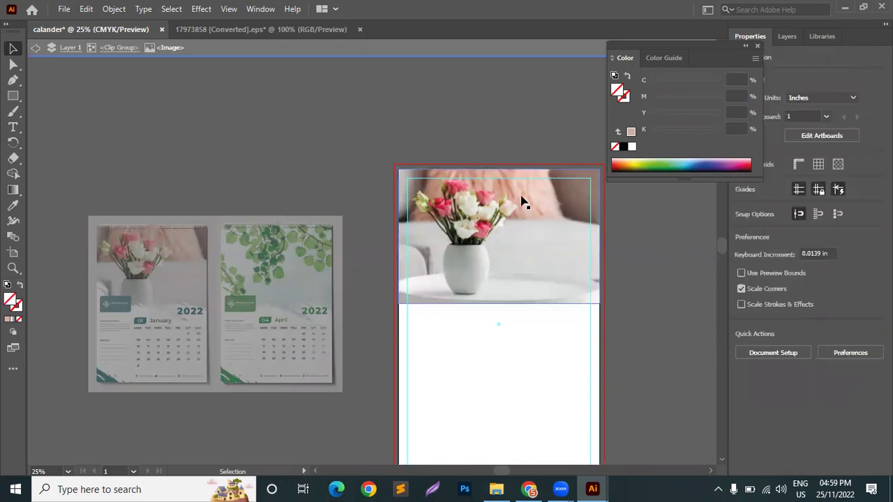
click(524, 191)
double_click(612, 279)
click(537, 206)
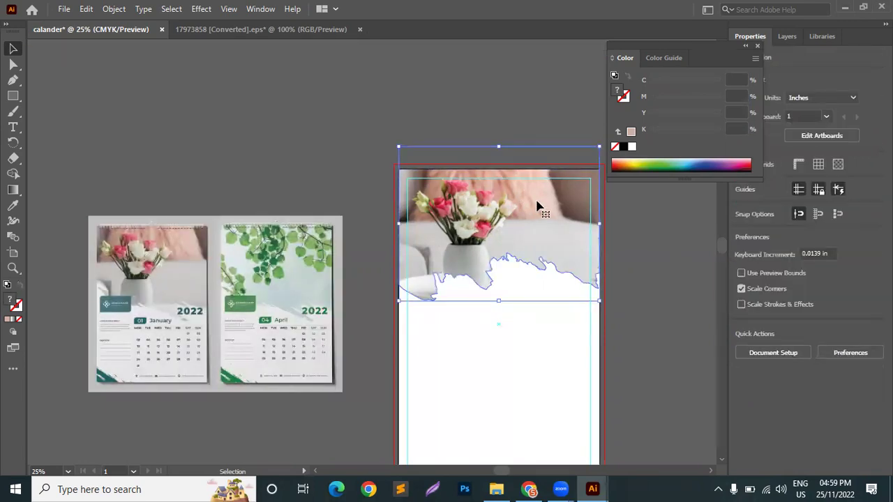
Step: Inside the clip group, rotate the torn-edge shape 180° and stretch it upward, then exit isolation
double_click(525, 179)
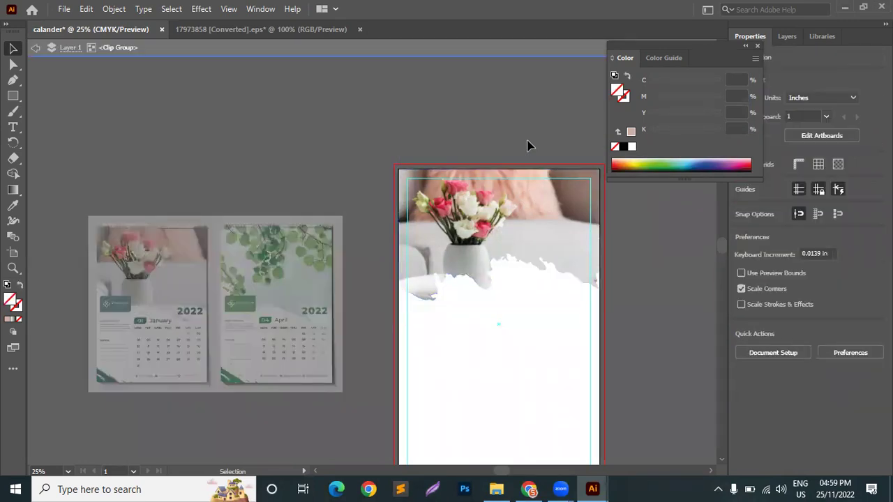
scroll(516, 369, up, 3)
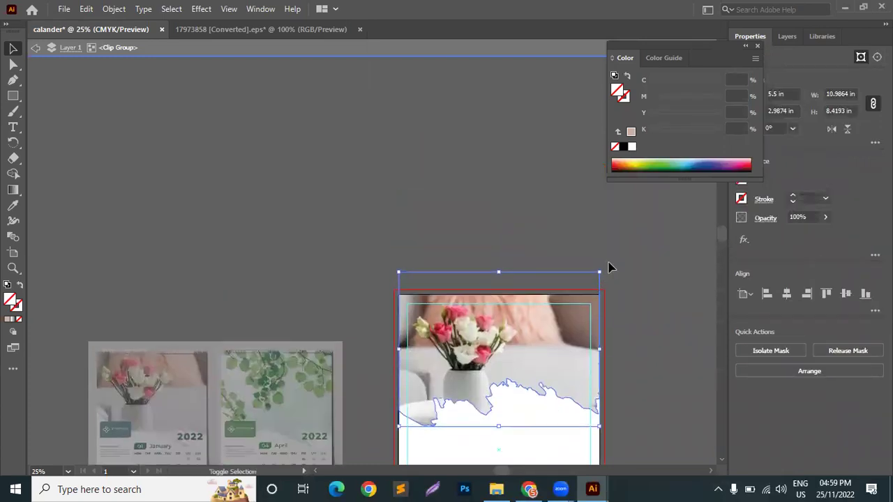
drag(632, 334, 421, 425)
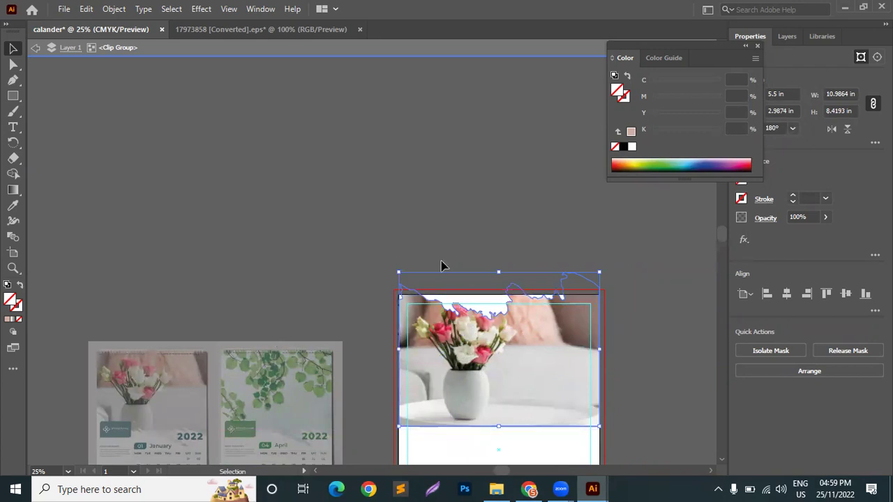
drag(499, 271, 499, 228)
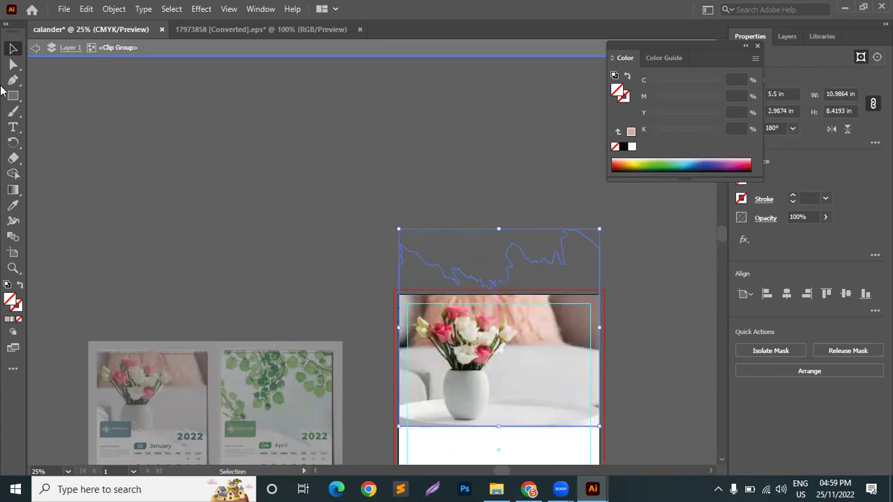
double_click(155, 152)
scroll(449, 163, down, 3)
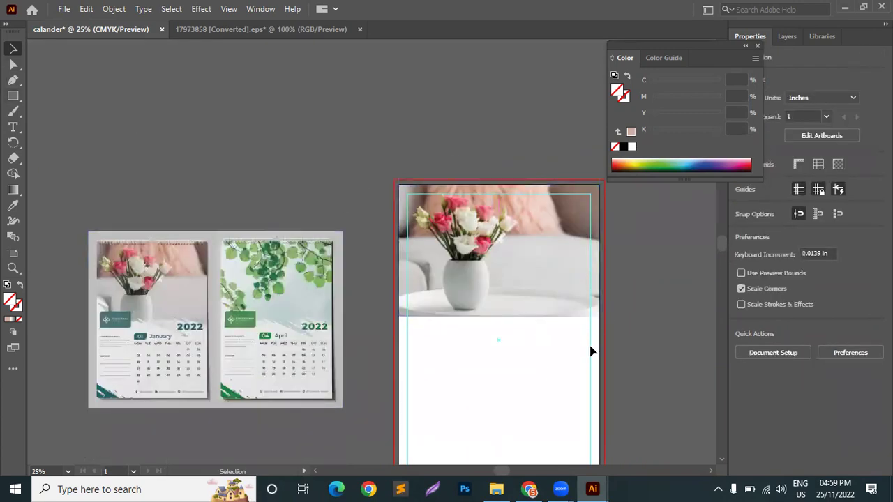
scroll(593, 351, up, 2)
click(513, 239)
scroll(512, 239, down, 2)
scroll(410, 267, down, 1)
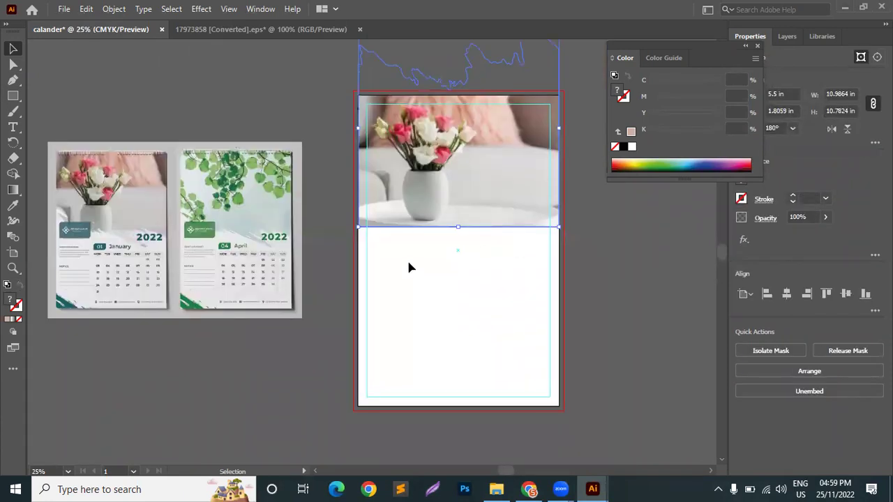
click(313, 250)
Step: Move the calendar mockup image onto the page and nudge it slightly up
scroll(70, 259, up, 3)
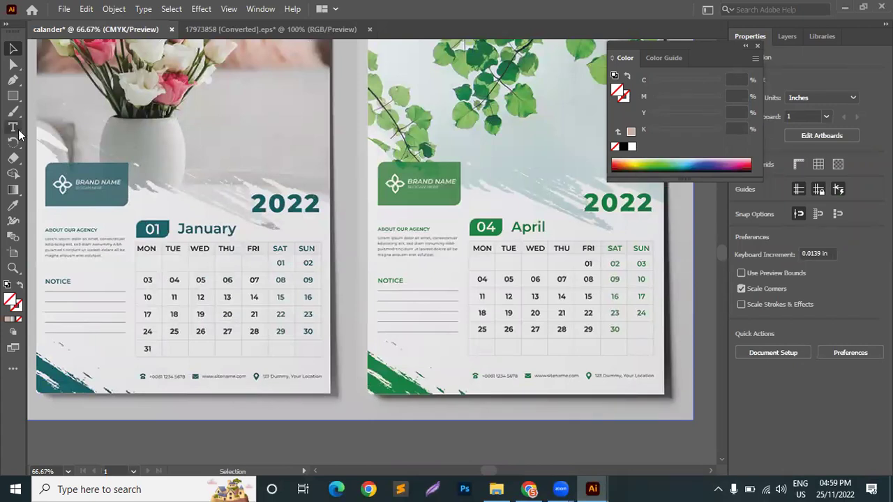
scroll(359, 275, down, 1)
scroll(357, 275, down, 3)
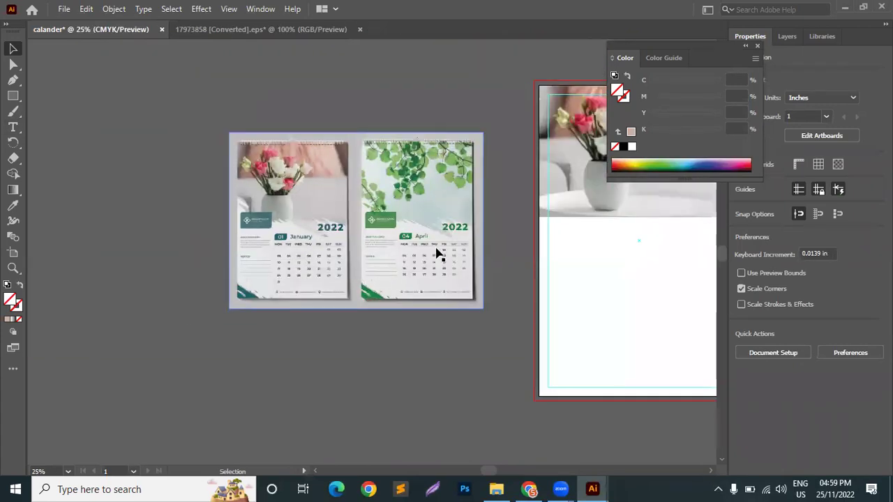
scroll(434, 253, right, 2)
drag(297, 314, 434, 223)
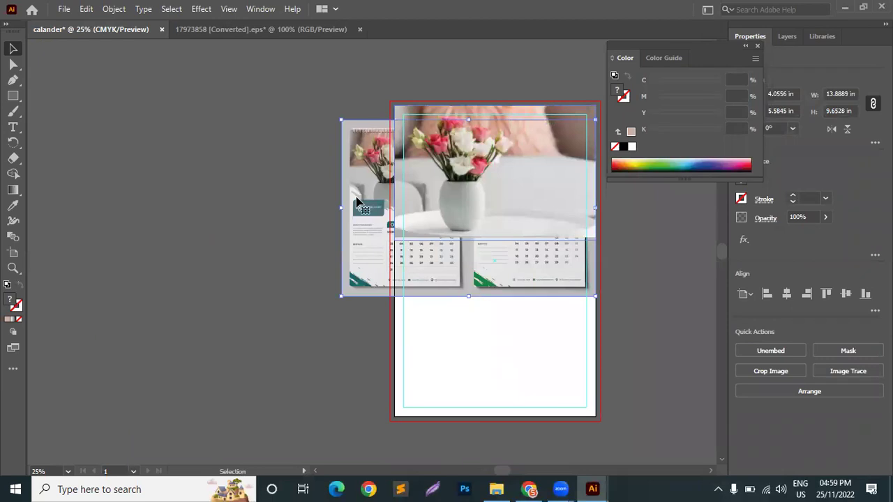
drag(341, 297, 157, 387)
scroll(230, 358, up, 6)
drag(219, 314, 217, 301)
Step: Scale the mockup up much larger and place it to the right of the artboard
drag(147, 358, 86, 401)
drag(217, 232, 678, 232)
scroll(468, 294, right, 3)
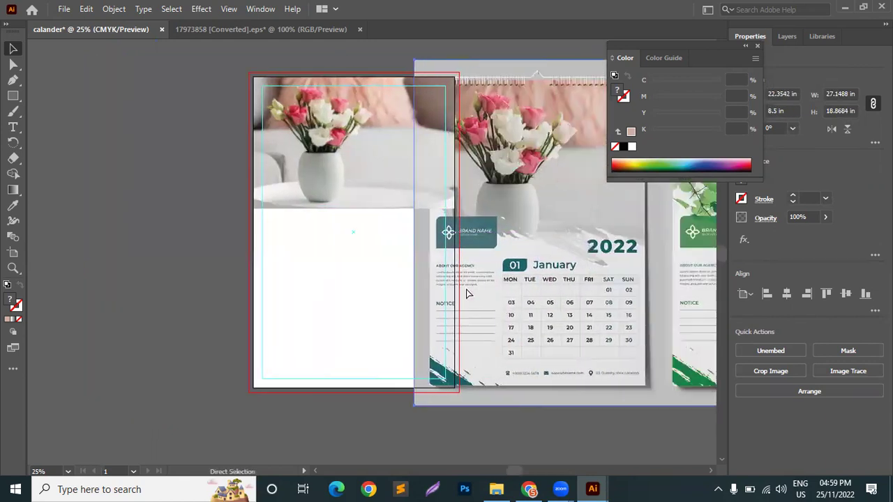
scroll(466, 294, right, 3)
drag(465, 295, 528, 281)
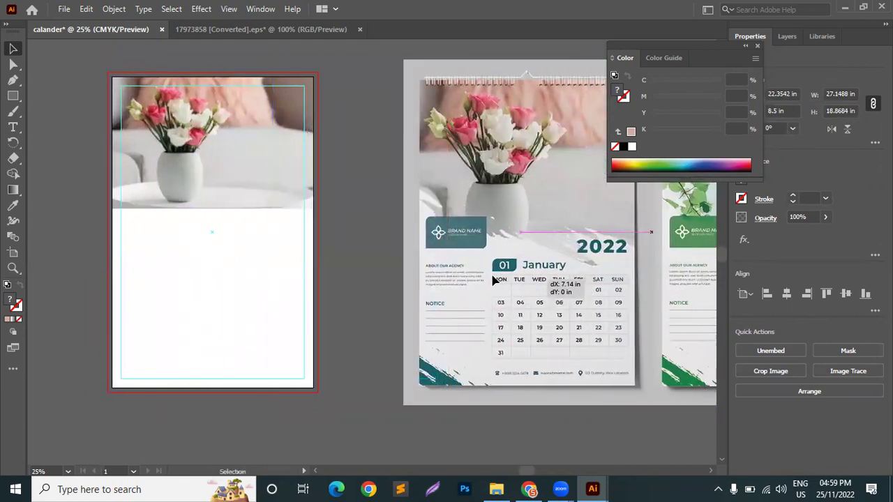
click(369, 272)
right_click(13, 96)
click(91, 94)
Step: Draw a rectangle, fill it with the mockup's Brand Name teal, and move it to the page's left edge
drag(381, 166, 304, 202)
key(i)
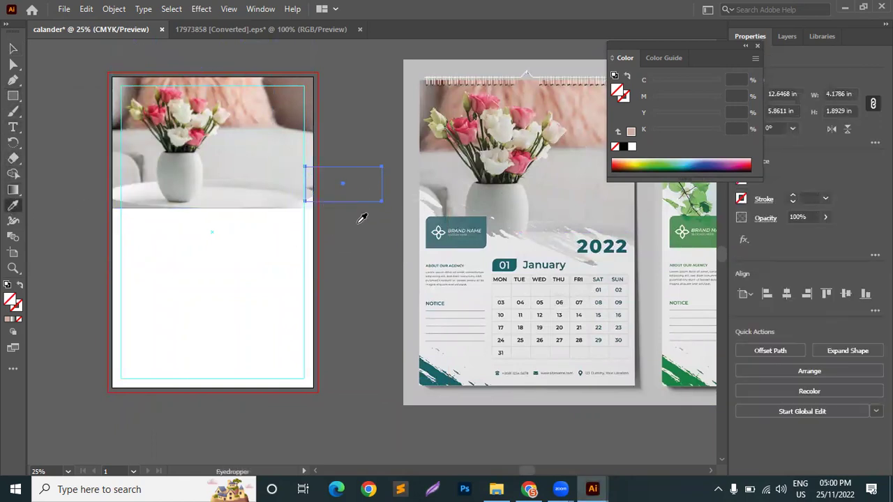
click(445, 222)
click(12, 48)
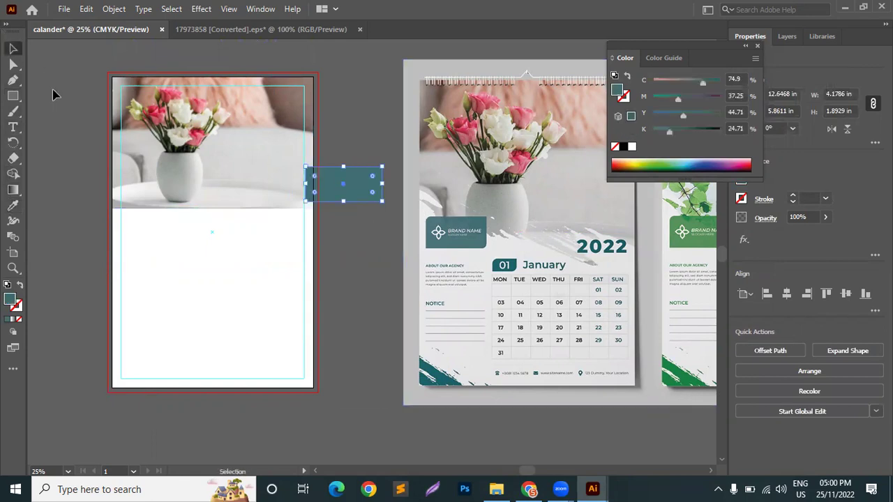
drag(364, 192, 179, 212)
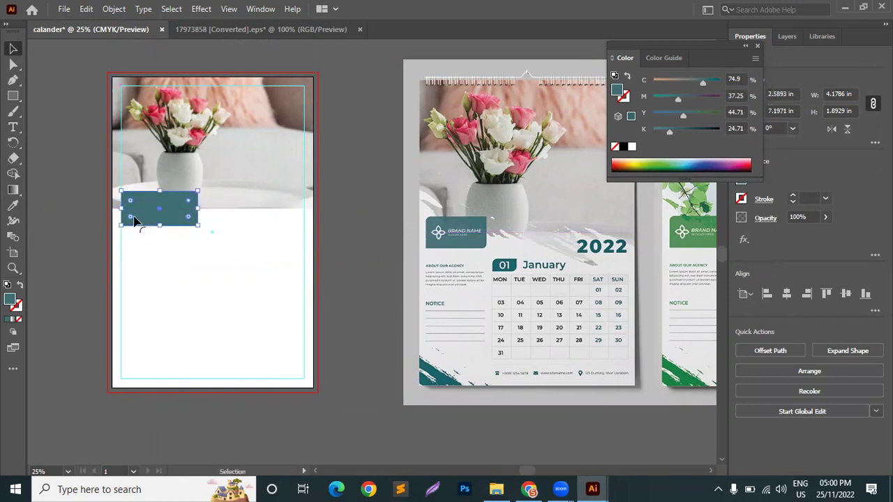
Step: Narrow the teal box, round its corners to about 0.7 in, and lower it slightly
drag(129, 220, 115, 237)
click(66, 99)
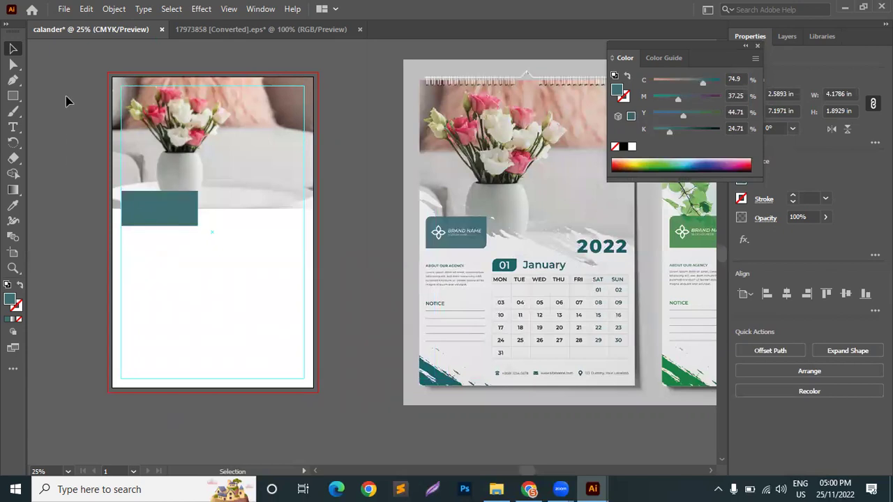
click(153, 206)
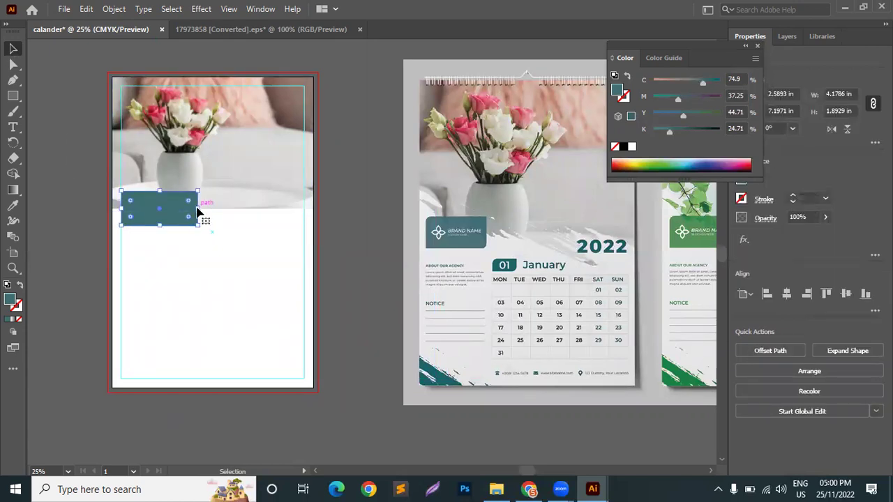
drag(198, 209, 154, 222)
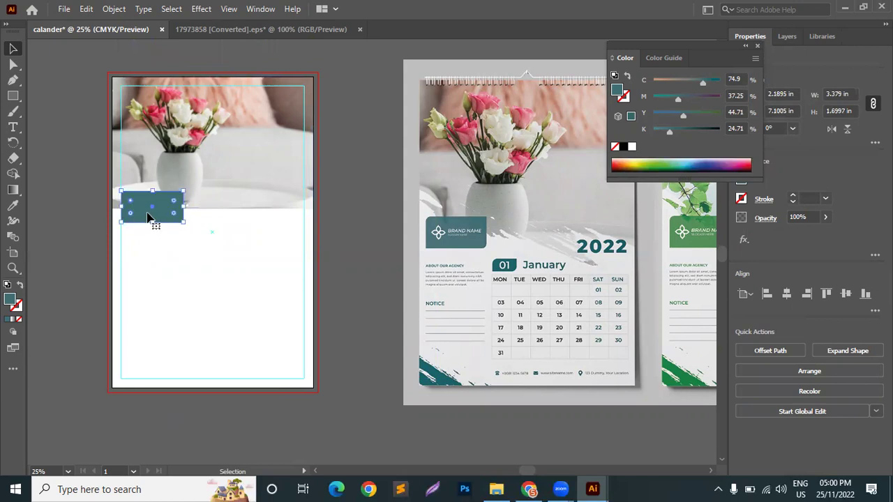
drag(173, 215, 166, 218)
click(154, 219)
scroll(143, 213, up, 3)
drag(153, 200, 151, 200)
scroll(154, 201, down, 4)
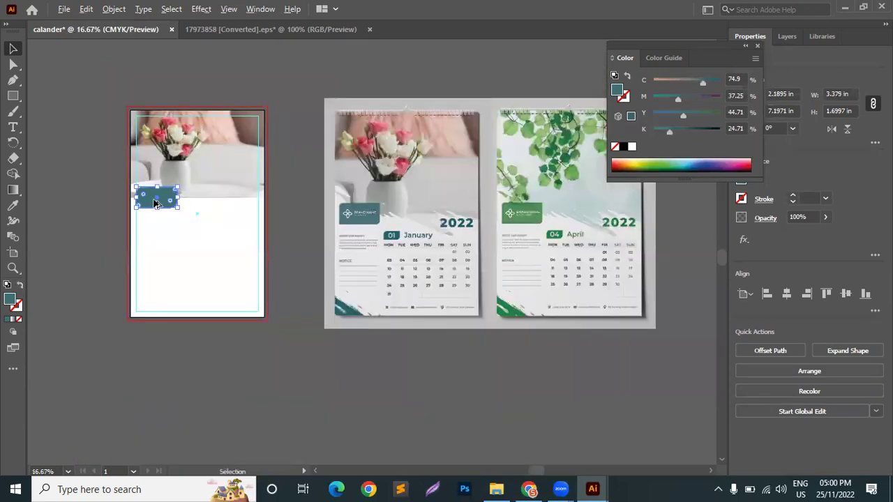
click(300, 272)
scroll(239, 242, up, 3)
scroll(194, 204, down, 2)
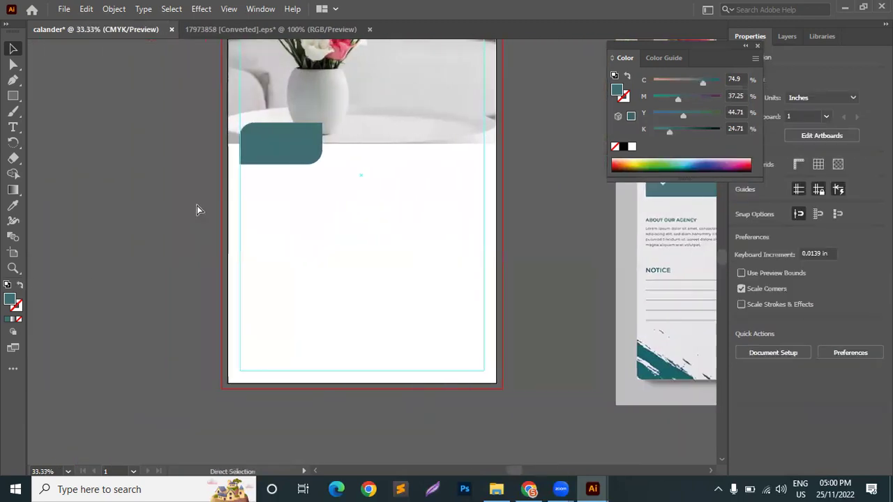
scroll(197, 209, left, 2)
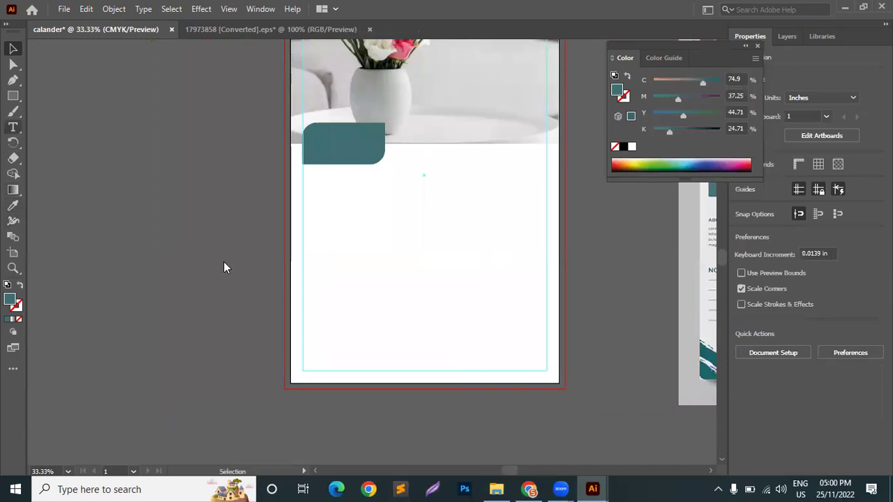
Step: Add a 'Brand Name' text line, enlarge it onto the teal box and make it white
drag(224, 237, 302, 260)
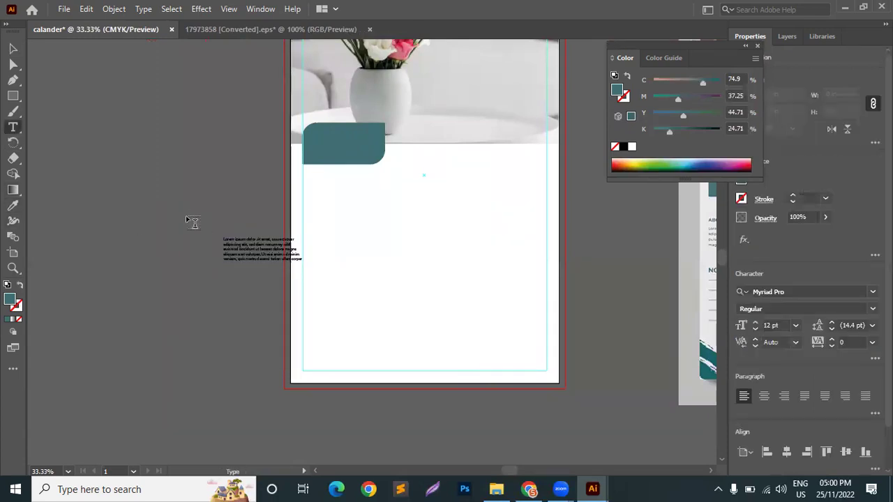
key(ctrl+z)
click(202, 235)
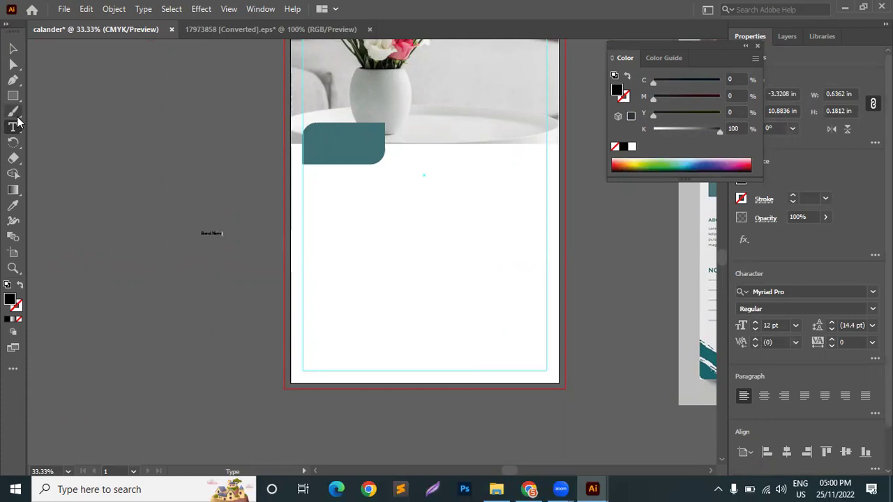
click(13, 49)
drag(224, 239, 363, 156)
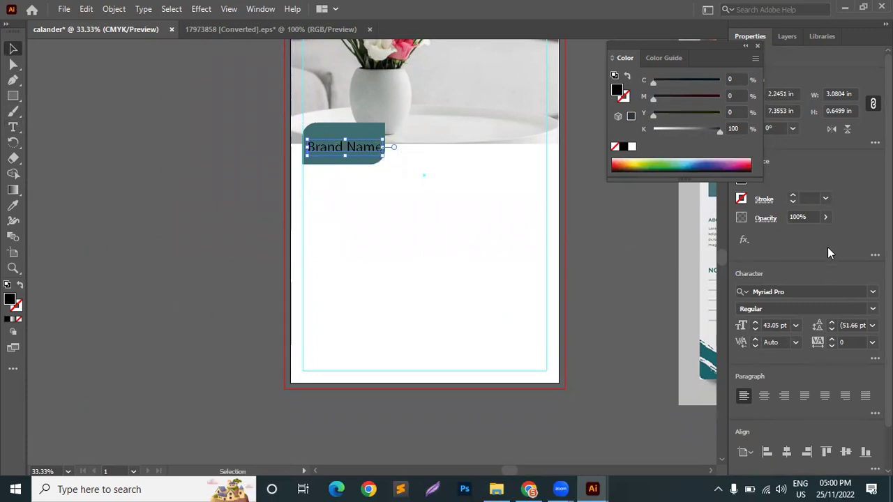
click(632, 147)
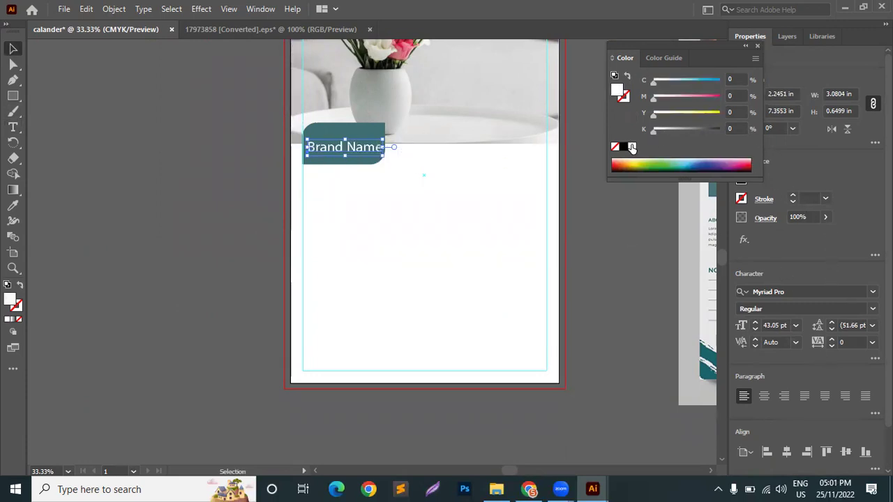
Step: Set the Brand Name text to Montserrat Bold at 32 pt
click(859, 291)
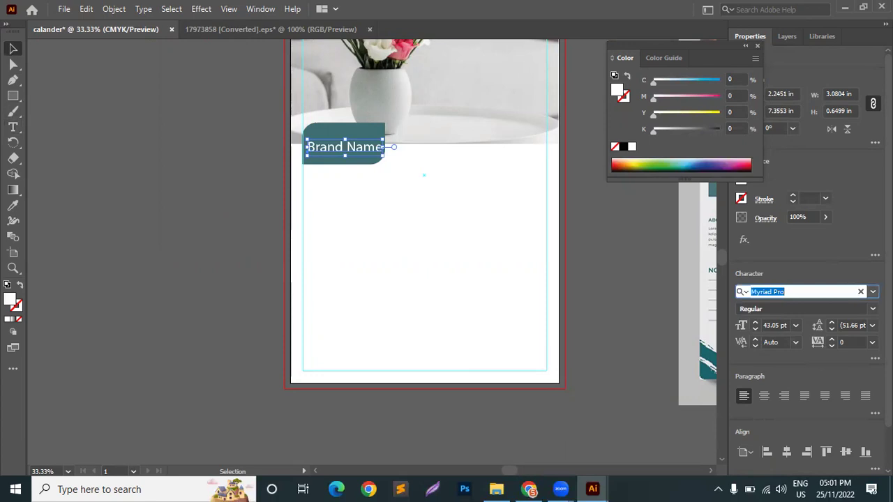
text(mont)
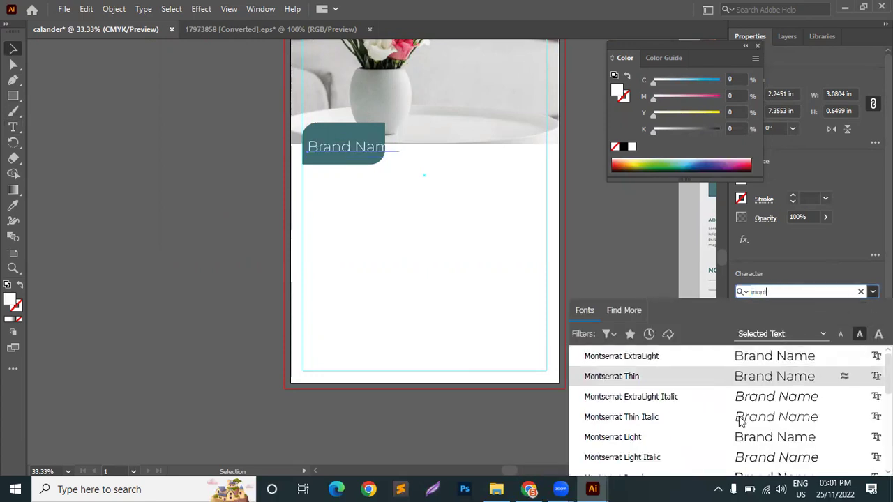
scroll(729, 450, down, 5)
click(729, 404)
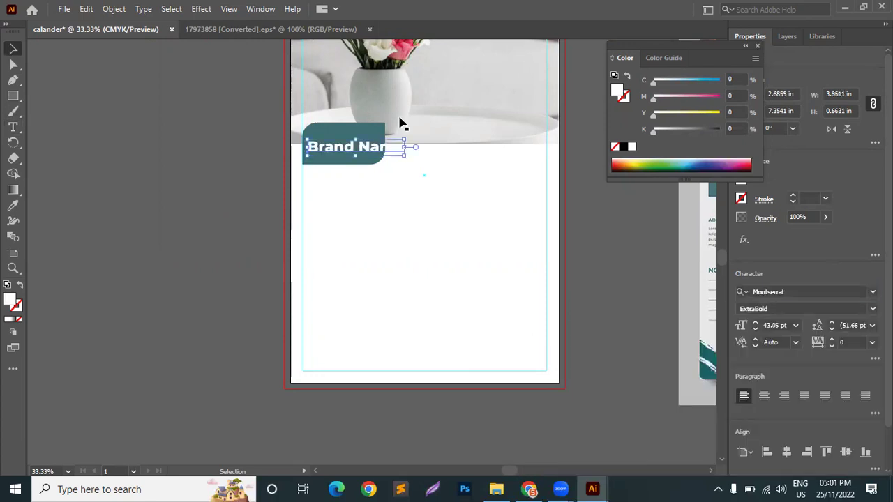
click(803, 308)
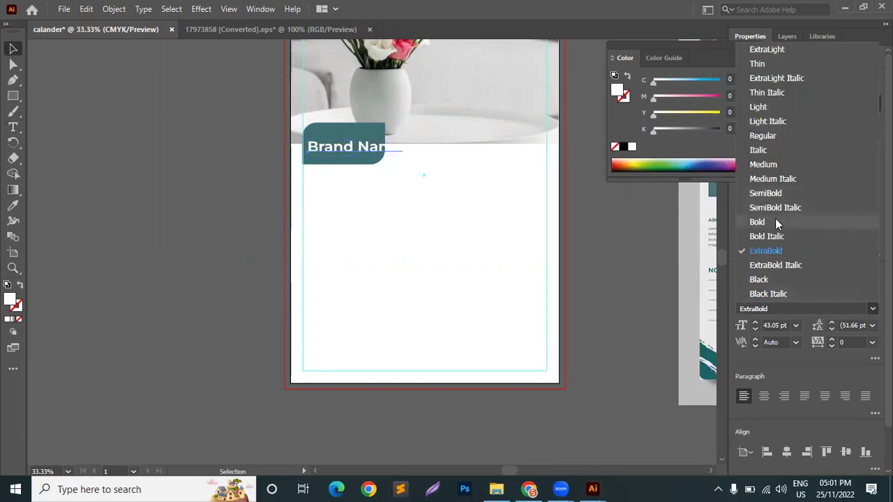
click(778, 223)
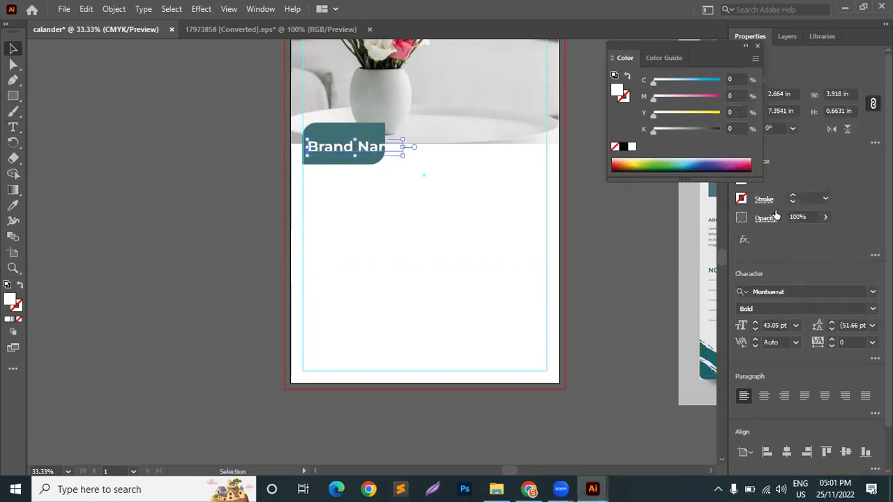
click(755, 329)
click(755, 329)
click(755, 329)
click(755, 330)
click(755, 329)
click(756, 329)
Step: Reposition the Brand Name text so it sits fully inside the teal box
click(244, 167)
scroll(327, 158, up, 4)
drag(419, 170, 434, 131)
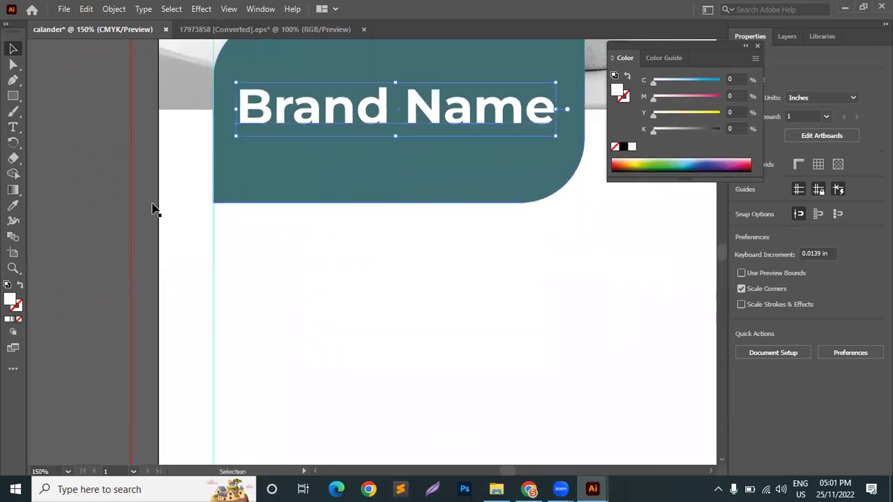
scroll(154, 210, down, 2)
click(231, 197)
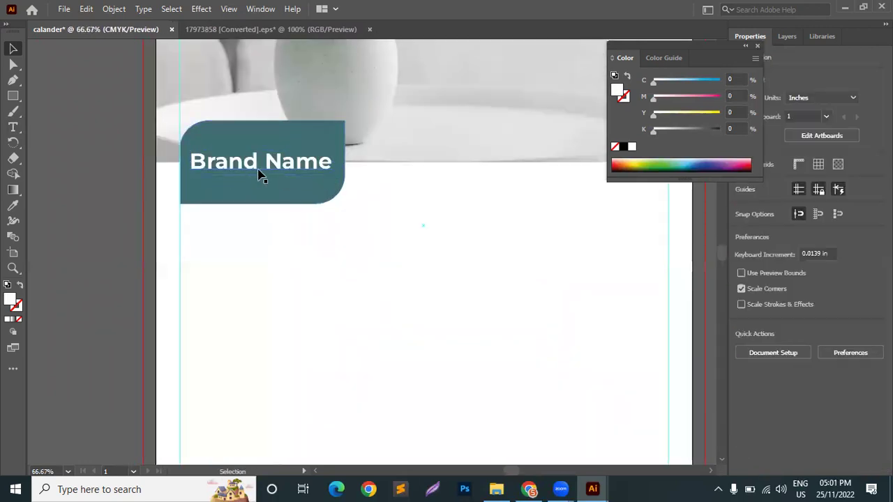
click(258, 171)
key(Down)
key(Down)
key(Down)
key(Down)
key(Down)
key(Down)
key(Down)
key(Down)
key(Down)
key(Down)
key(Down)
key(Down)
key(Down)
key(Down)
key(Down)
key(Down)
key(Down)
key(Down)
key(Down)
key(Down)
key(Down)
key(Down)
key(Down)
key(Down)
key(Down)
key(Down)
key(Down)
key(Down)
key(Down)
key(Down)
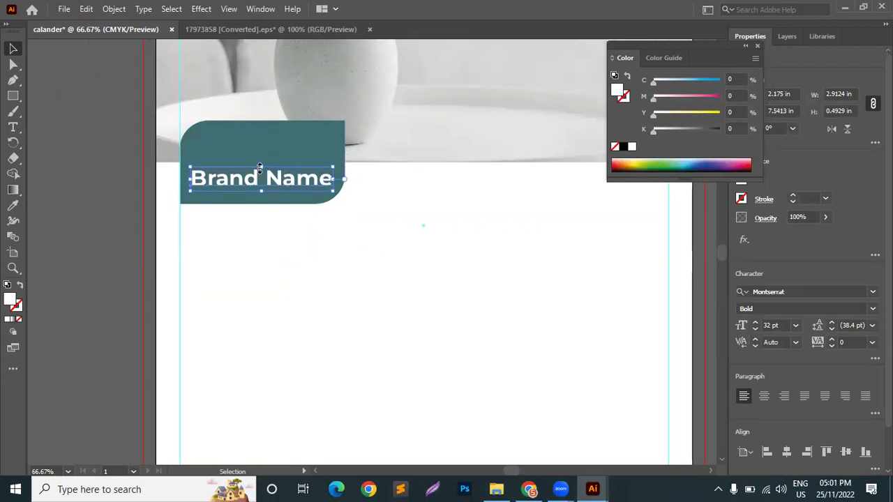
click(120, 201)
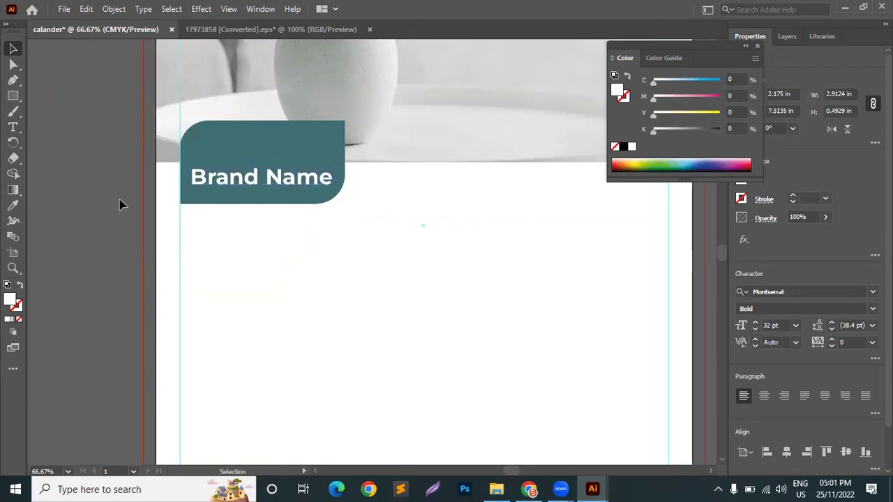
scroll(120, 201, left, 5)
click(17, 110)
Step: Draw a hexagon on the pasteboard left of the page
click(14, 96)
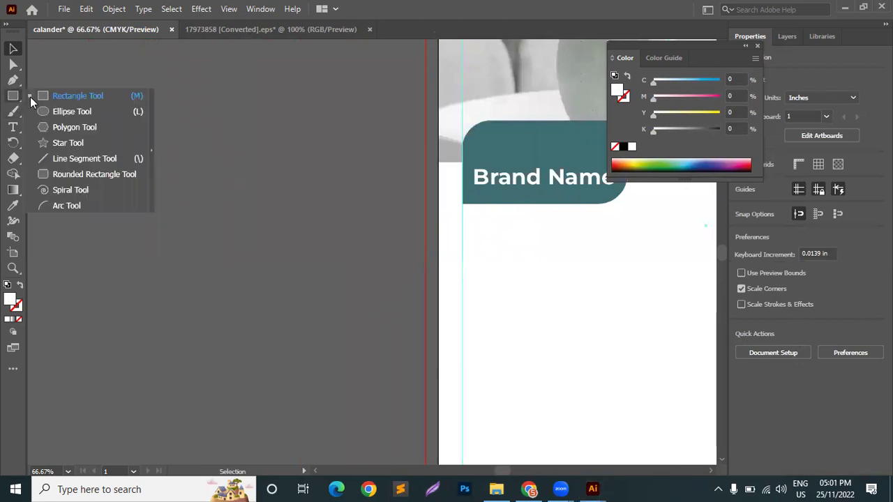
click(71, 129)
drag(227, 168, 255, 209)
key(v)
Step: Apply a smooth Zig Zag effect to the hexagon: relative size 7%, 18 ridges per segment
click(201, 9)
mouse_move(252, 116)
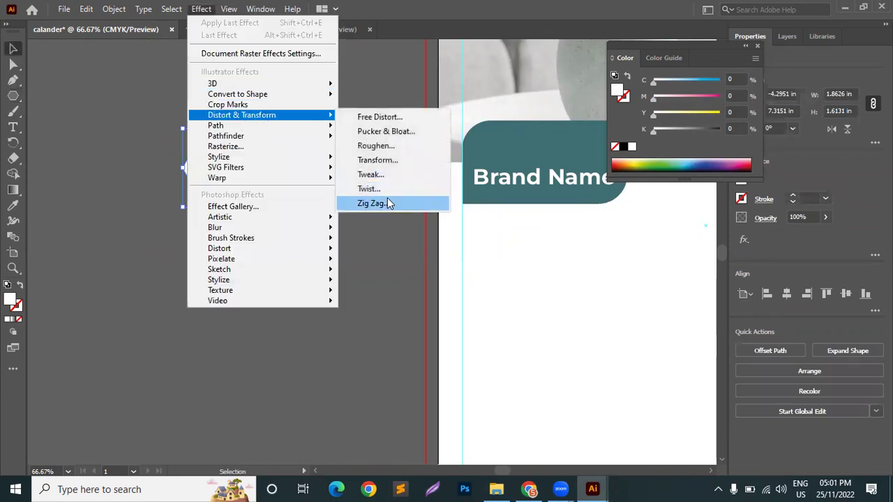
click(387, 198)
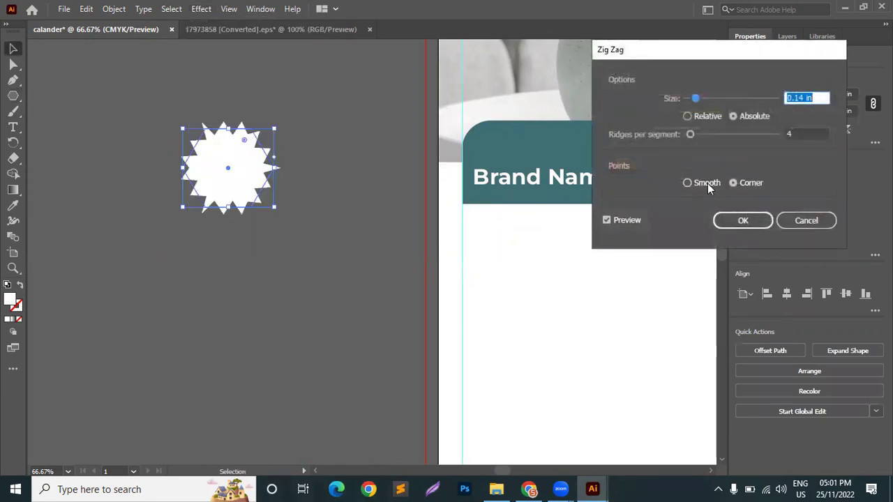
click(688, 183)
drag(694, 137, 703, 139)
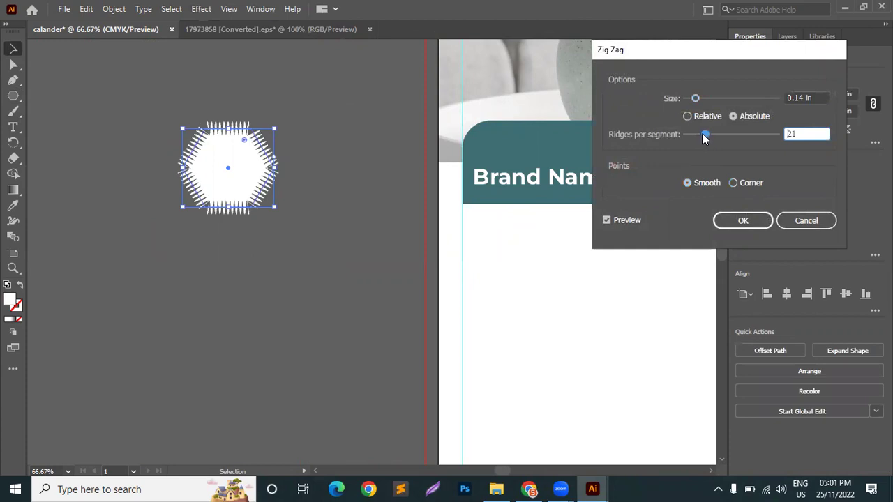
mouse_move(701, 100)
mouse_down()
mouse_move(709, 100)
mouse_move(692, 99)
mouse_up()
click(703, 117)
drag(705, 135, 705, 136)
click(744, 220)
Step: Type a letter B, give it the brand box's teal, and scale it to about 84 pt
click(15, 206)
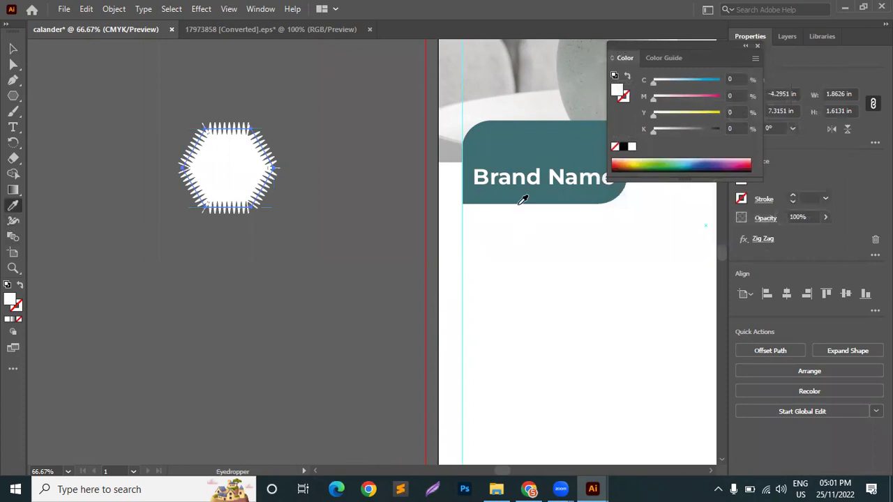
click(12, 48)
click(105, 230)
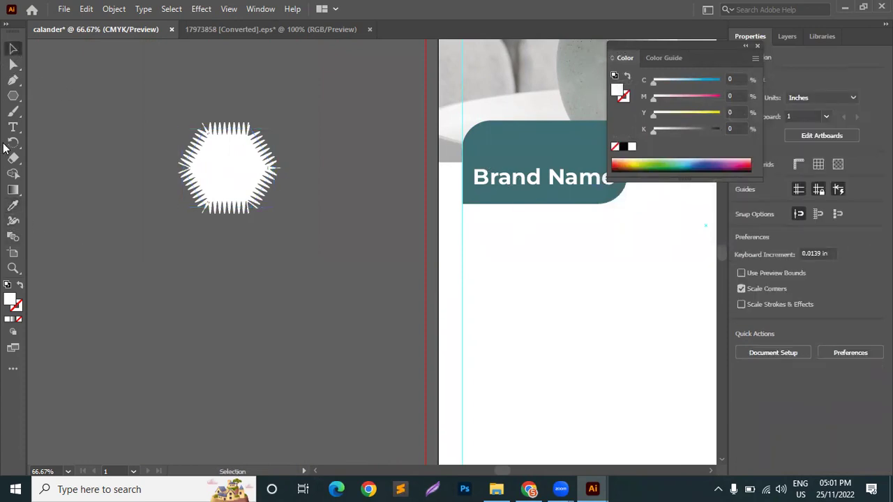
click(12, 127)
click(248, 340)
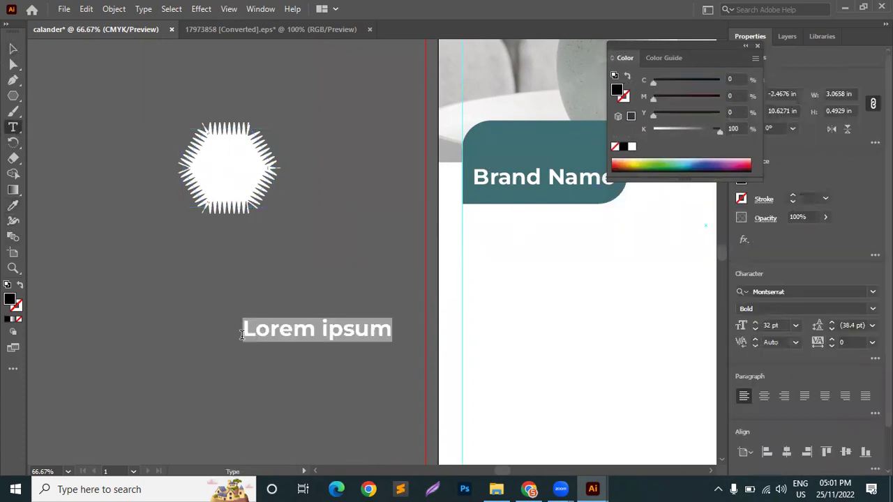
text(B)
click(11, 49)
click(12, 205)
click(502, 139)
click(13, 49)
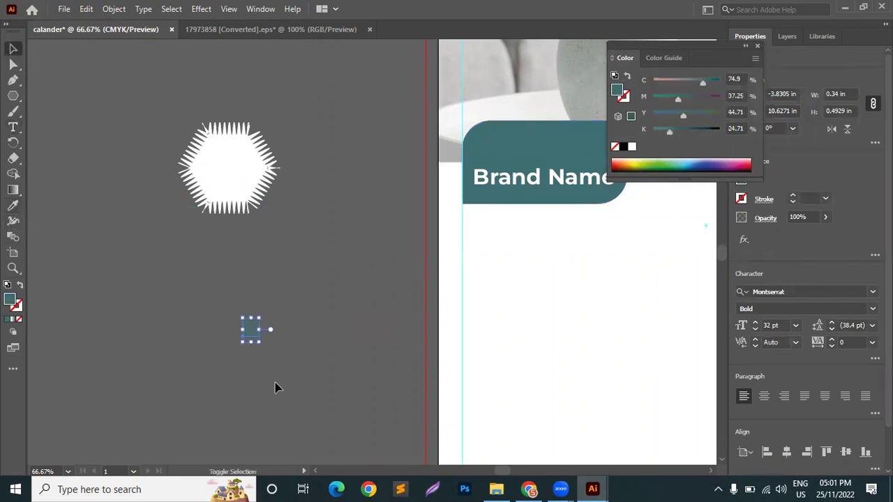
drag(263, 345, 231, 179)
Step: Nudge the B slightly left within the zigzag badge, then group the B and badge
scroll(210, 159, up, 3)
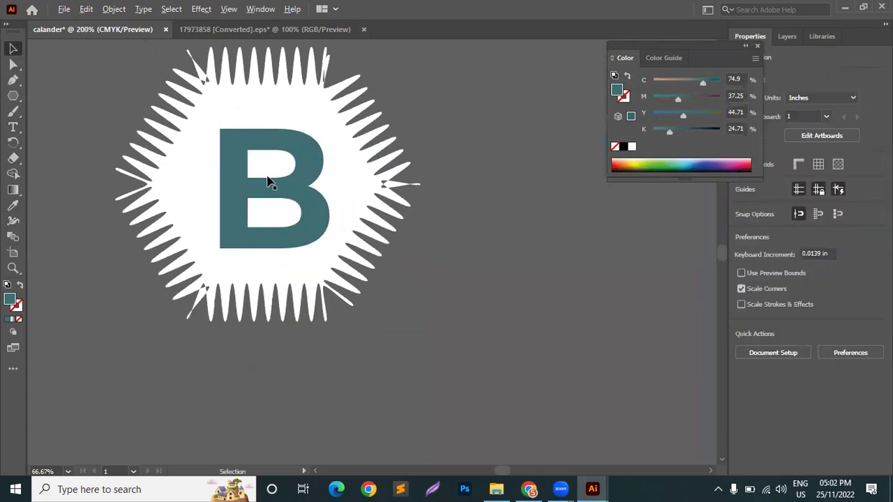
drag(309, 203, 304, 197)
scroll(552, 208, down, 2)
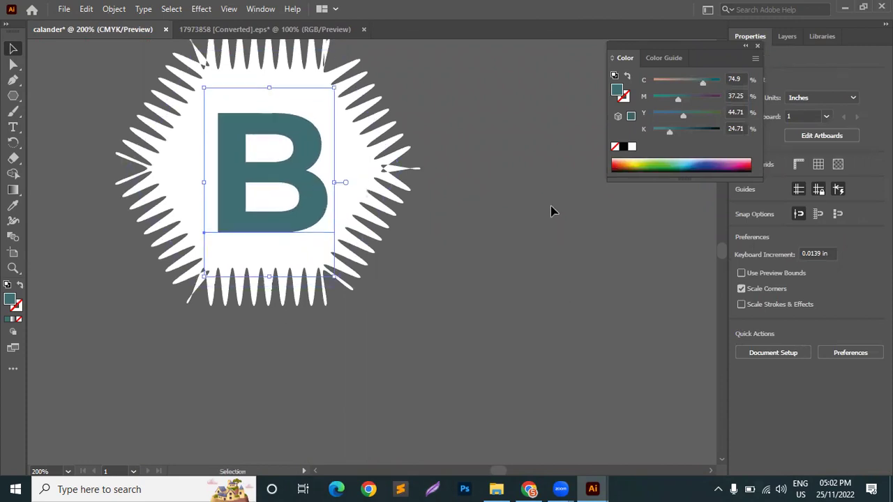
drag(552, 207, 247, 355)
right_click(297, 153)
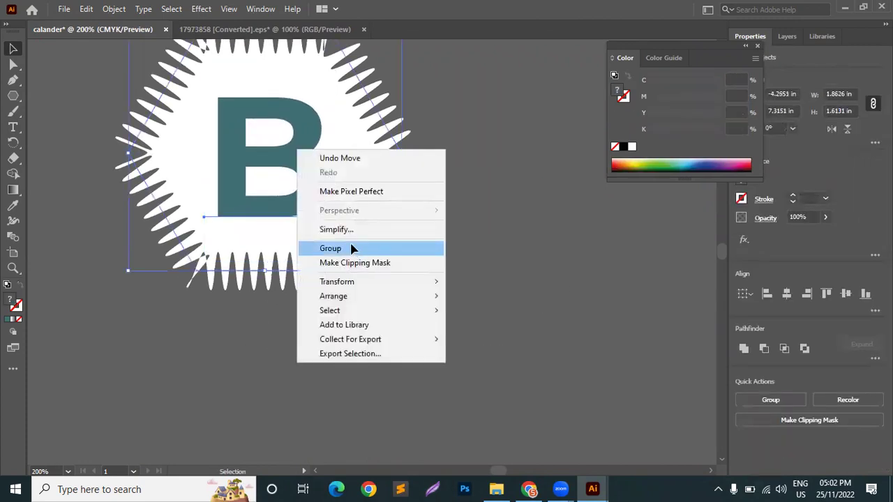
click(352, 249)
scroll(365, 299, down, 3)
click(331, 305)
Step: Move the B badge into the teal box and shrink it to about 0.78 in, above Brand Name
scroll(232, 255, right, 2)
drag(232, 255, 523, 253)
scroll(574, 189, up, 1)
scroll(563, 344, up, 3)
drag(433, 193, 426, 151)
drag(521, 207, 498, 189)
drag(426, 171, 425, 160)
click(100, 259)
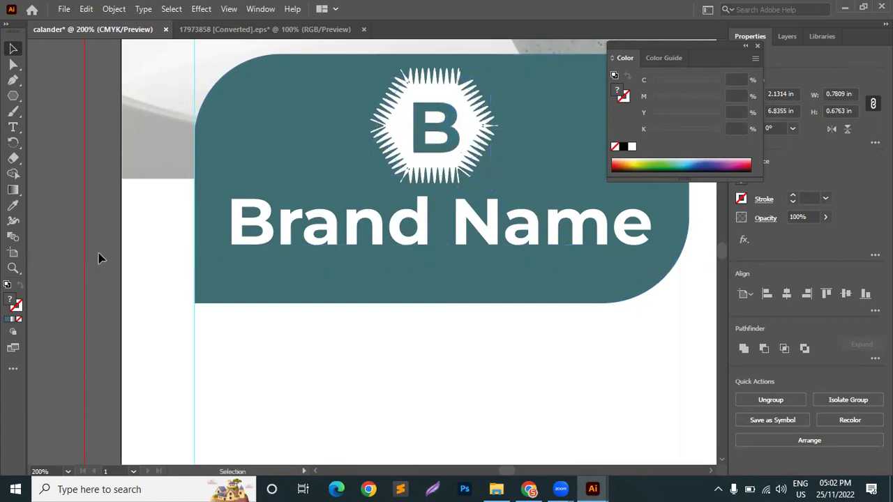
scroll(99, 258, down, 2)
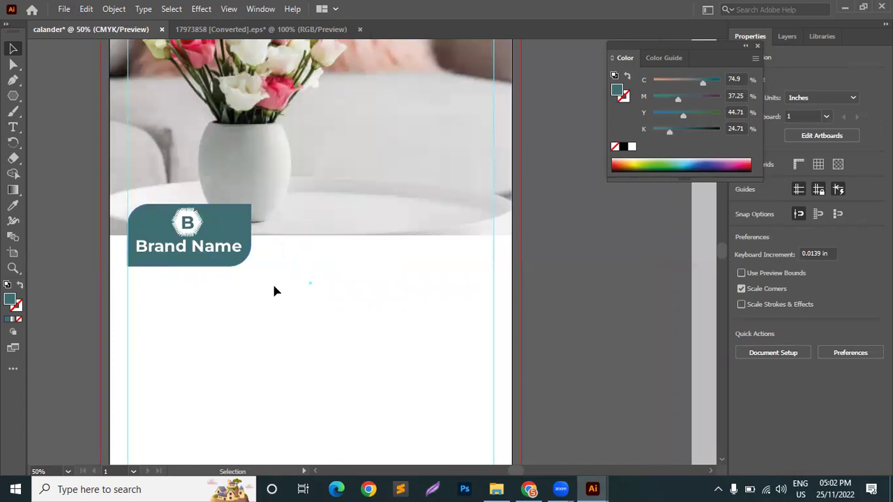
scroll(282, 282, down, 1)
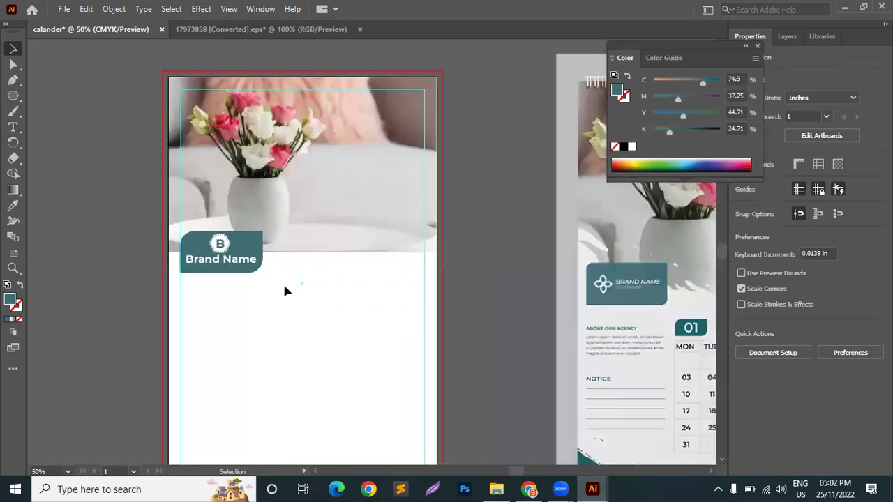
Step: Type a new '2022' text object and enlarge it to about 90 pt
drag(511, 226, 255, 186)
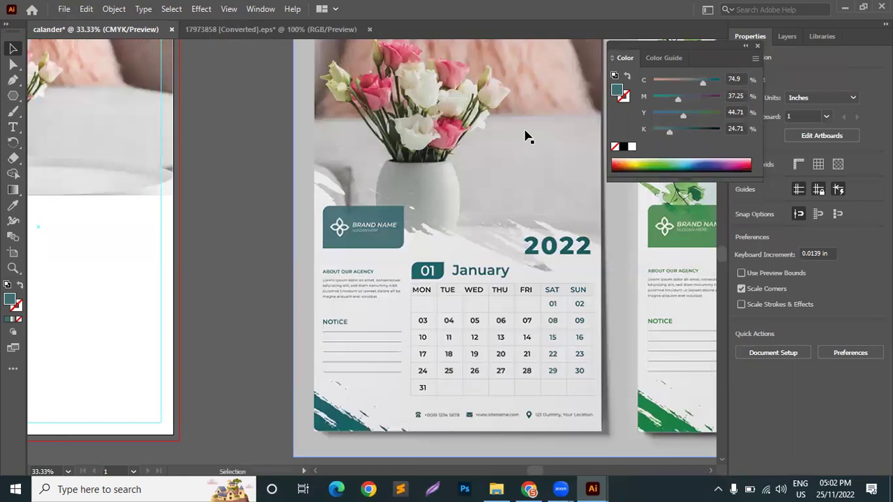
key(t)
click(230, 180)
key(BackSpace)
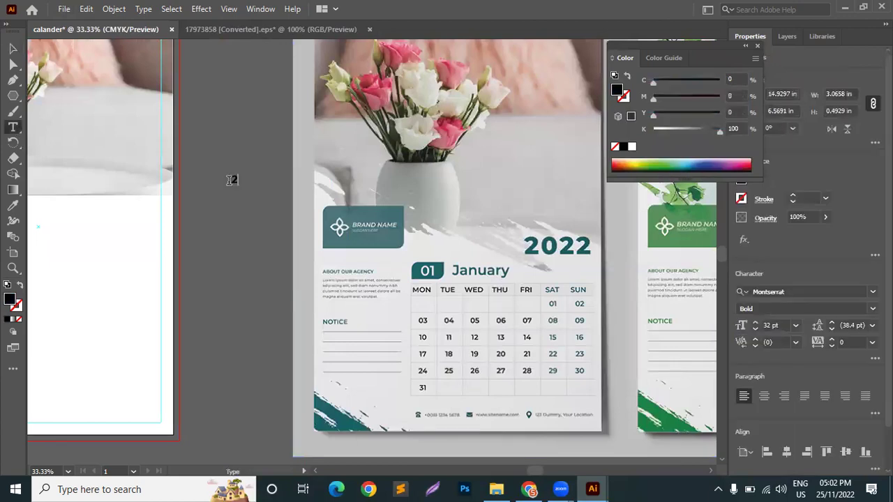
text(2022)
click(13, 47)
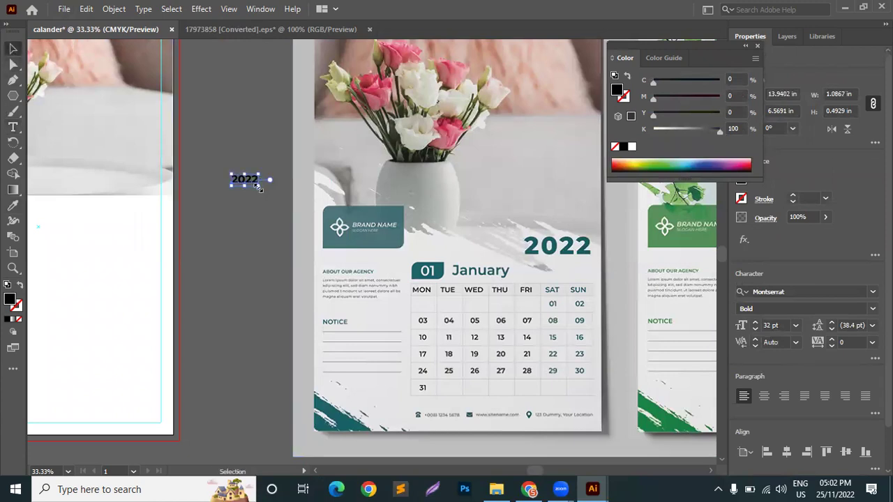
drag(258, 187, 308, 209)
Step: Color the 2022 with the reference teal, move it onto the page, and shrink it to about 70 pt
click(12, 205)
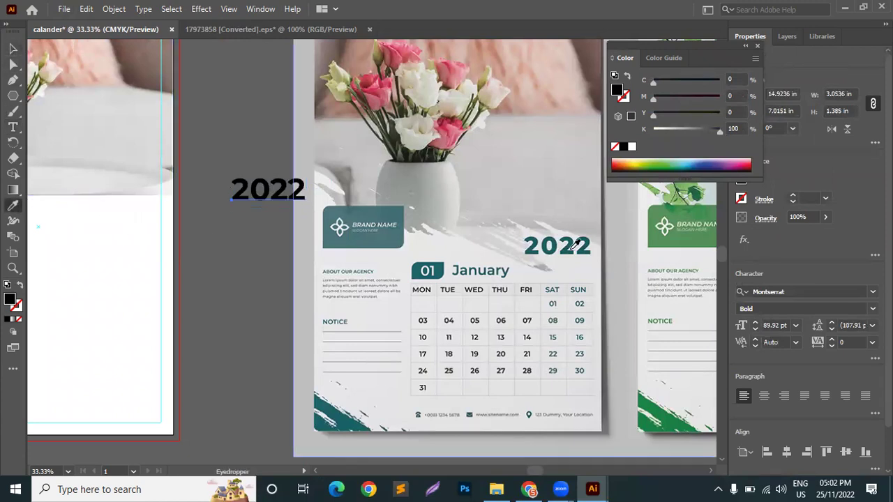
click(569, 244)
scroll(565, 269, down, 2)
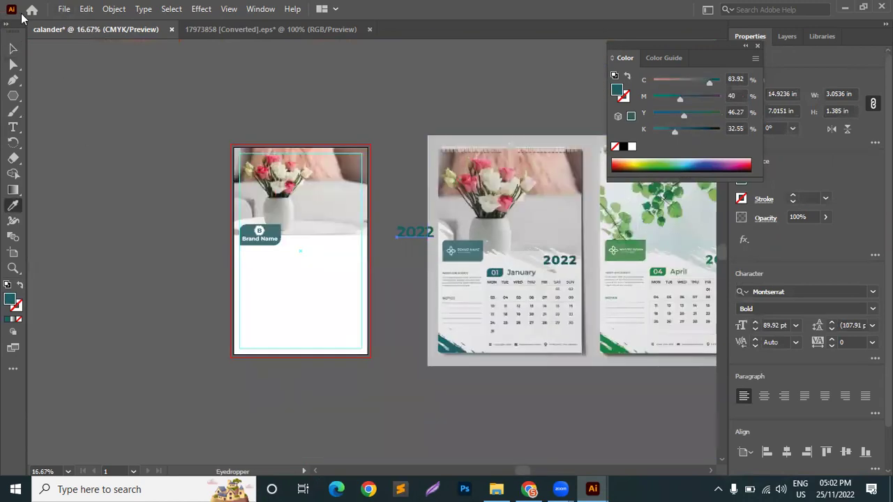
click(14, 49)
scroll(349, 287, up, 2)
drag(464, 185, 342, 180)
scroll(343, 180, up, 2)
scroll(343, 180, up, 1)
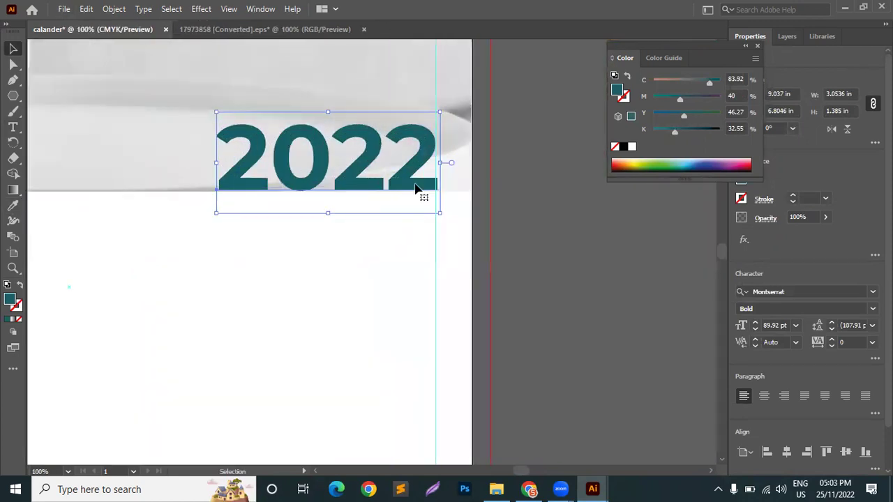
drag(441, 210, 422, 235)
scroll(426, 225, down, 2)
Step: Raise the Brand Name box and the 2022 text, centring 2022 vertically on the box
click(501, 267)
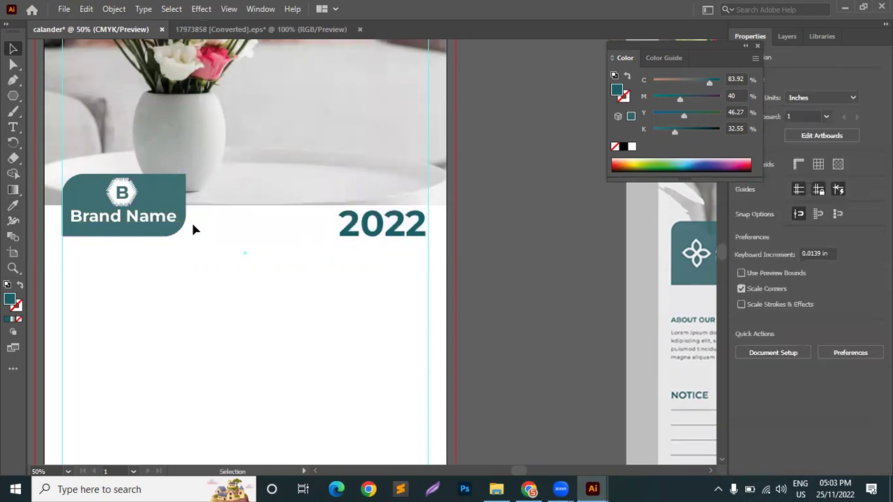
click(164, 204)
drag(161, 203, 158, 168)
drag(466, 228, 412, 186)
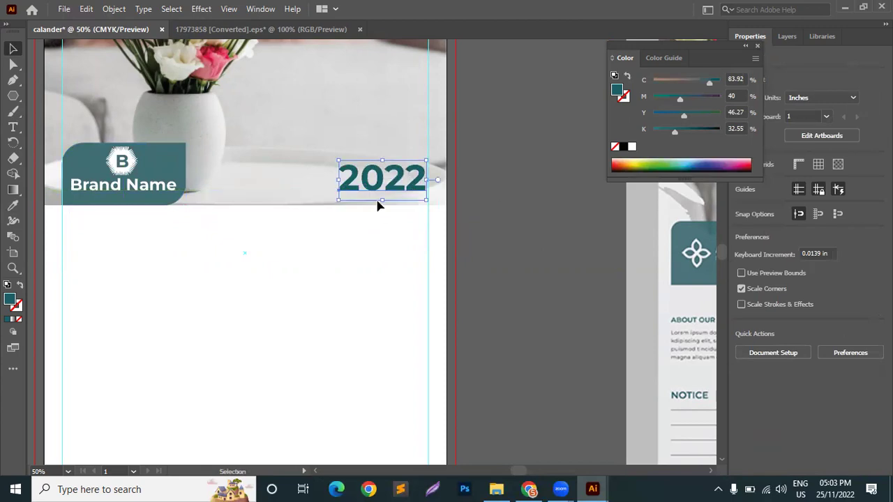
shift+click(164, 165)
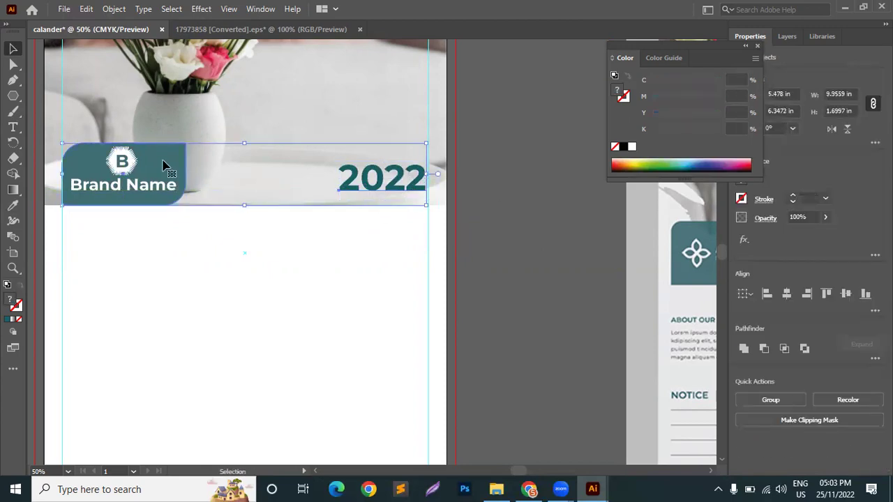
click(846, 294)
click(495, 244)
click(401, 180)
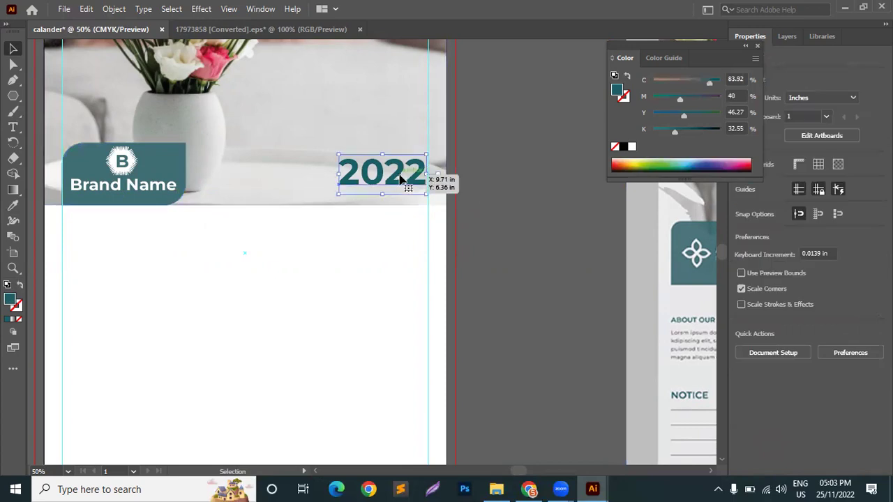
click(430, 198)
scroll(538, 239, down, 2)
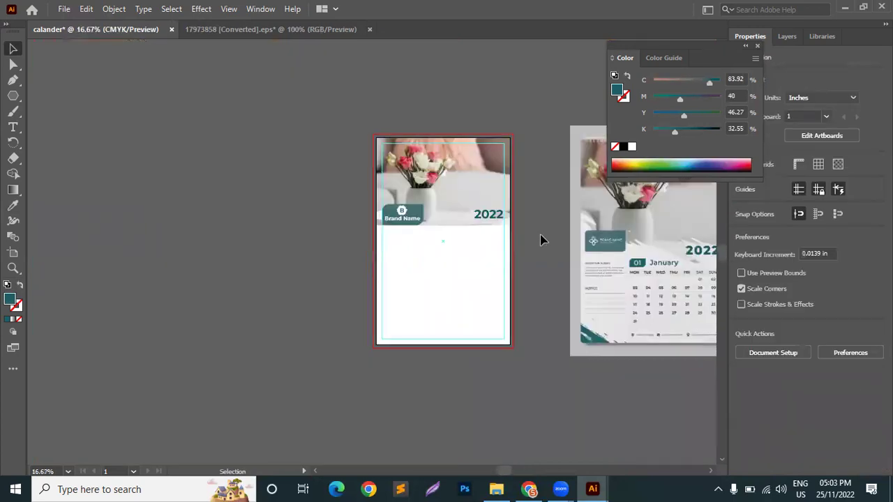
scroll(541, 240, right, 5)
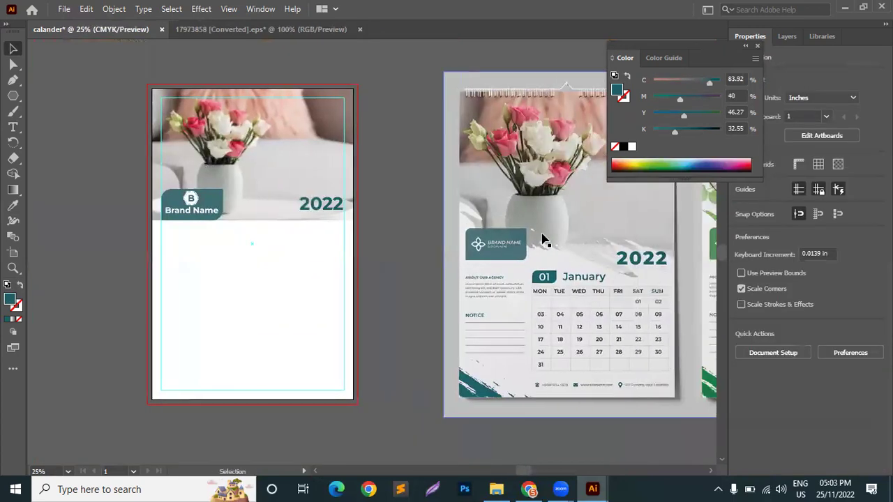
scroll(394, 190, up, 3)
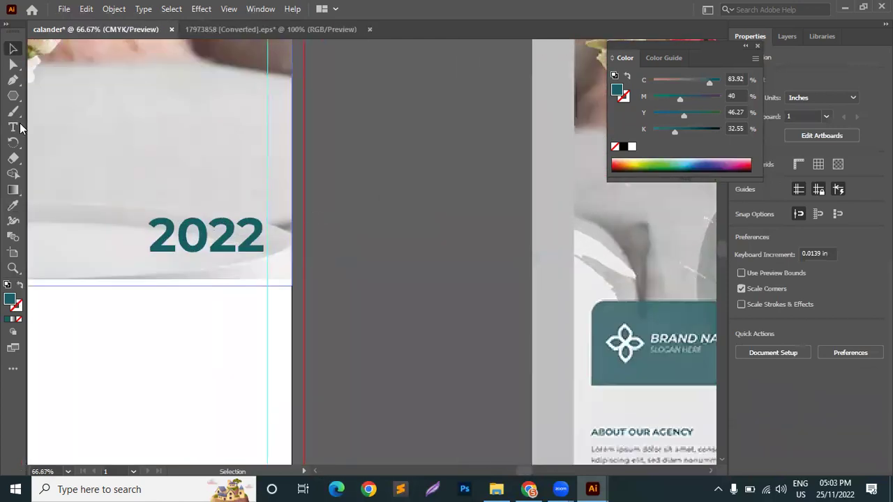
Step: Draw a 5-sided polygon, rotate it so a point faces left, and stretch it wider
click(13, 96)
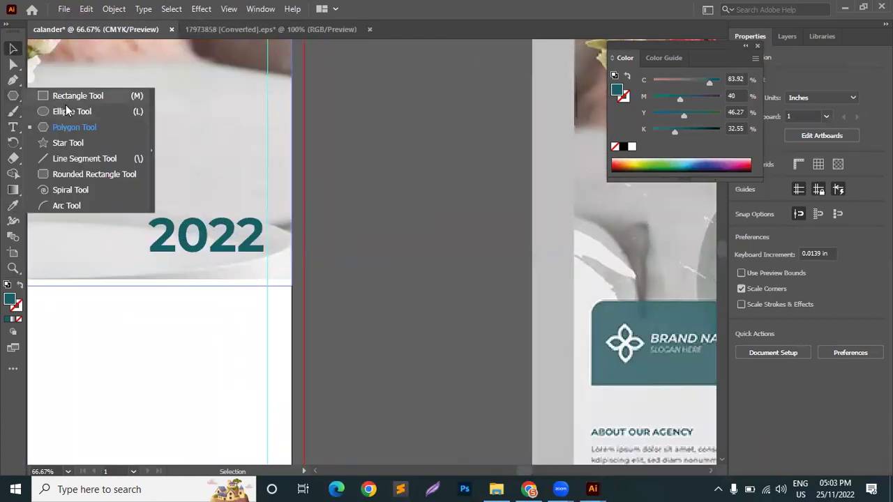
click(74, 127)
click(377, 174)
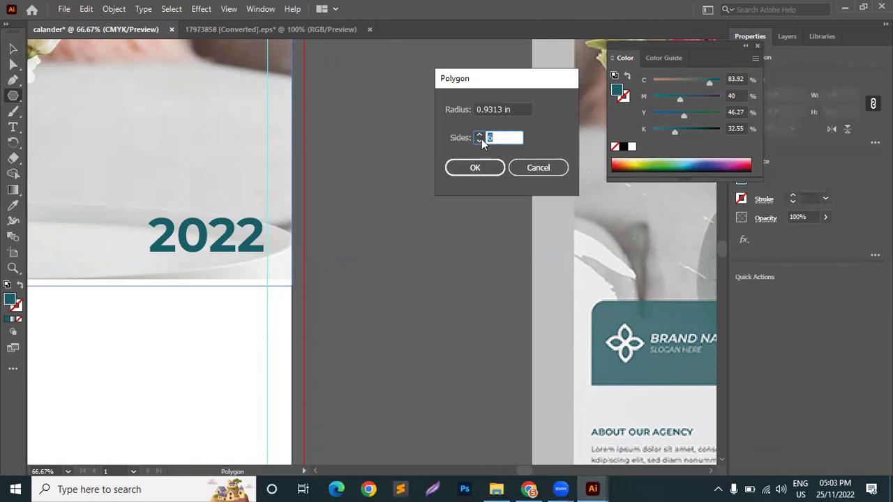
text(5)
click(467, 171)
click(13, 50)
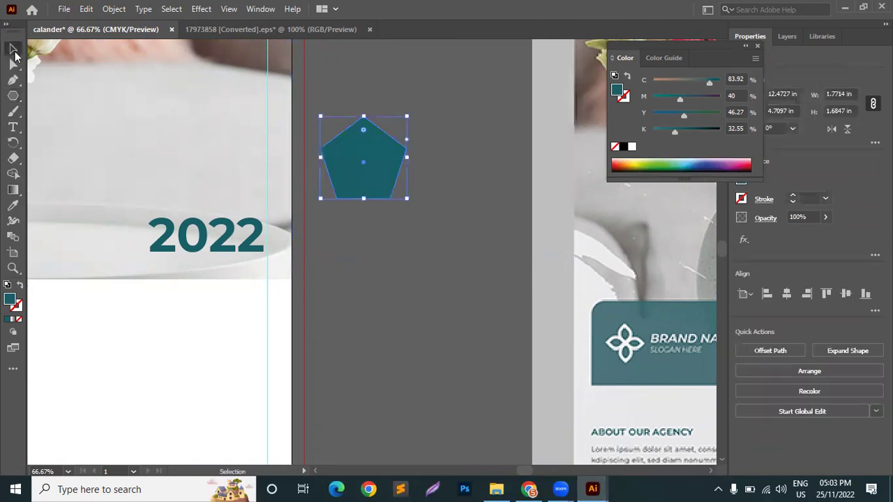
drag(437, 194, 434, 108)
drag(400, 162, 542, 162)
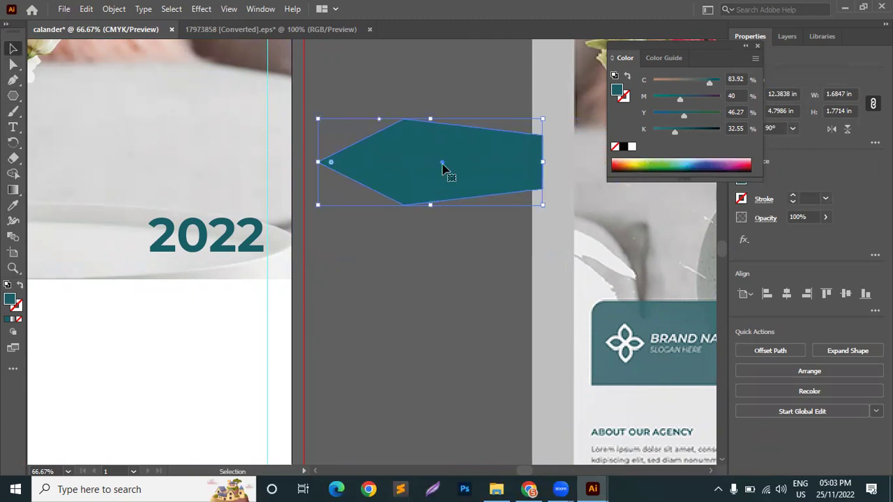
drag(319, 162, 442, 161)
click(352, 168)
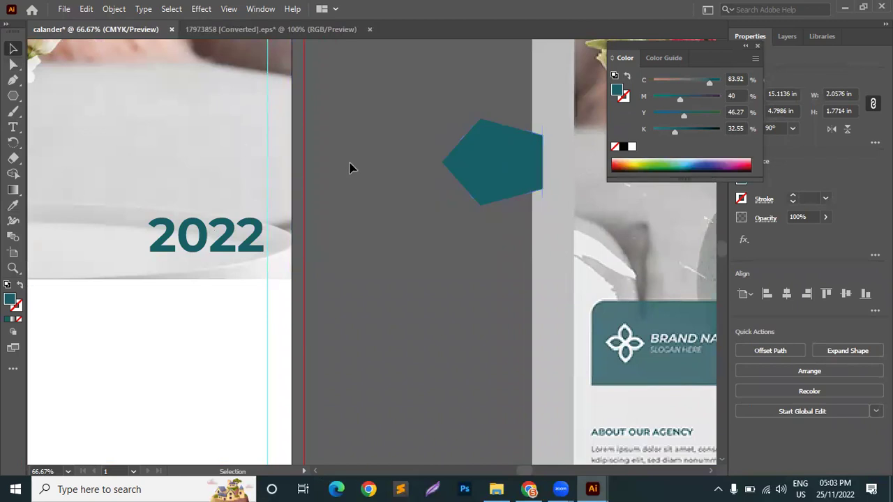
Step: Align the pentagon's top anchors and its bottom anchors to create flat top and bottom edges
click(14, 65)
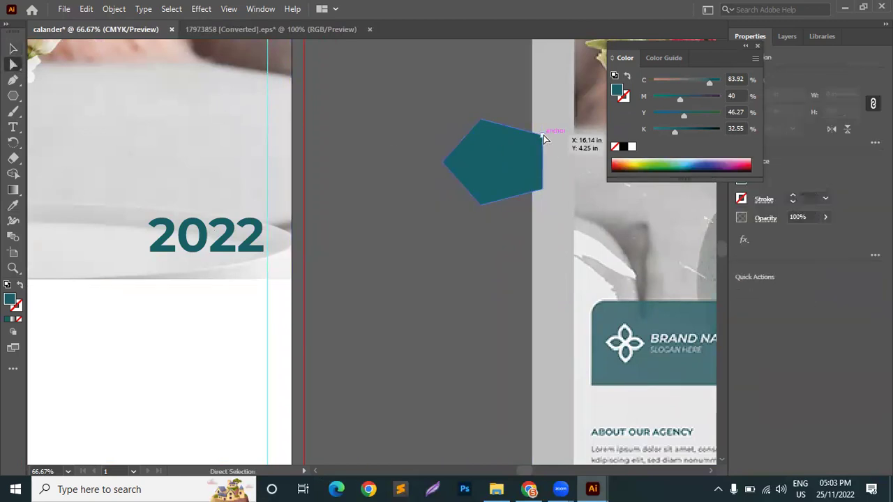
click(495, 127)
click(482, 119)
shift+click(482, 122)
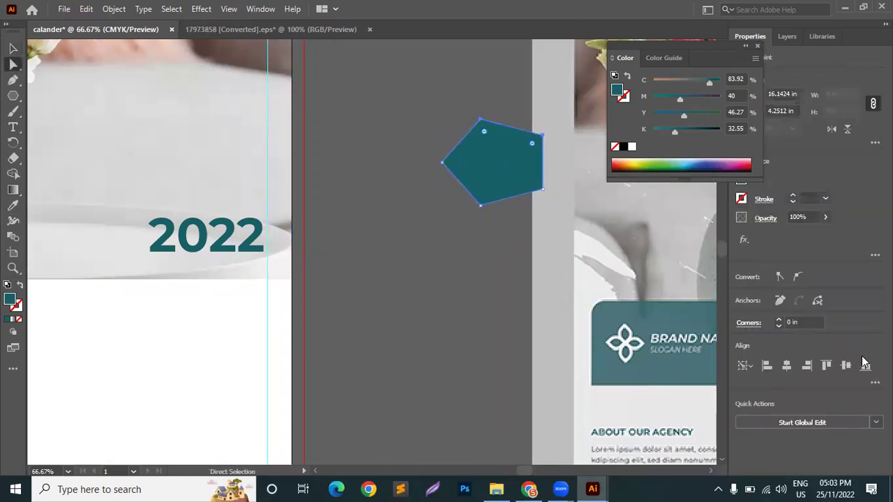
click(827, 366)
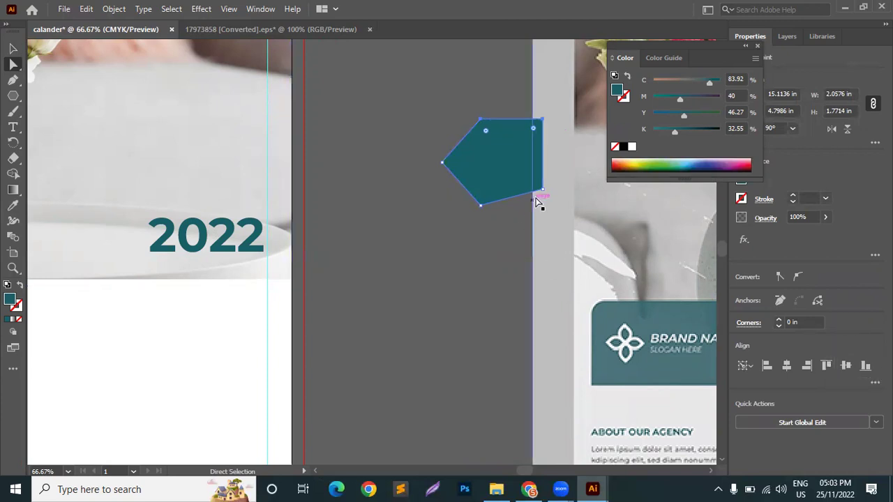
shift+click(480, 207)
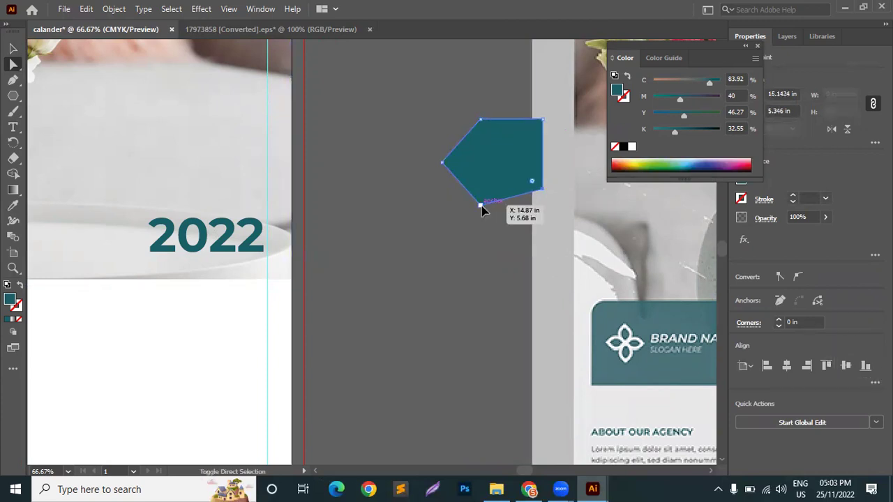
click(865, 365)
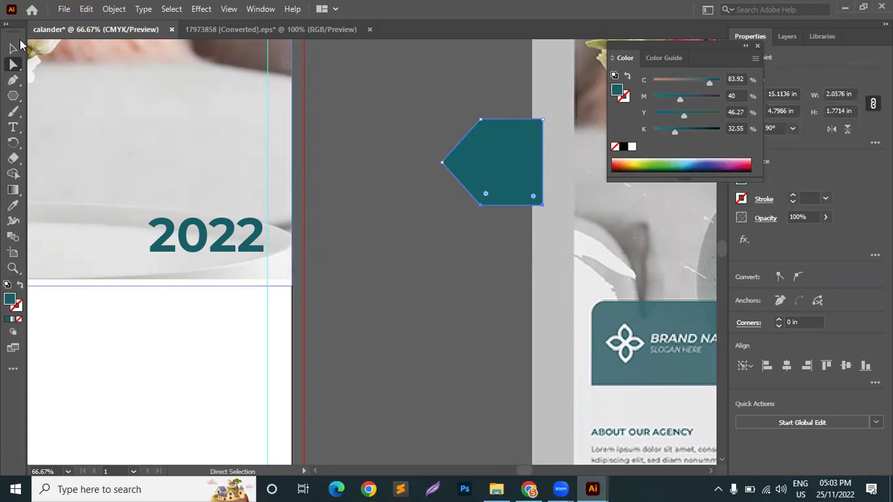
click(12, 49)
Step: Position the arrow shape over the 2022 text and resize it to fit
drag(535, 190, 188, 238)
drag(275, 248, 423, 235)
drag(124, 236, 272, 238)
drag(393, 243, 247, 243)
drag(139, 237, 164, 240)
drag(292, 235, 604, 236)
drag(164, 236, 375, 235)
drag(510, 239, 283, 240)
scroll(224, 264, left, 5)
key(v)
click(259, 195)
Step: Make the 2022 text white by sampling white, and nudge it slightly right in the banner
click(407, 239)
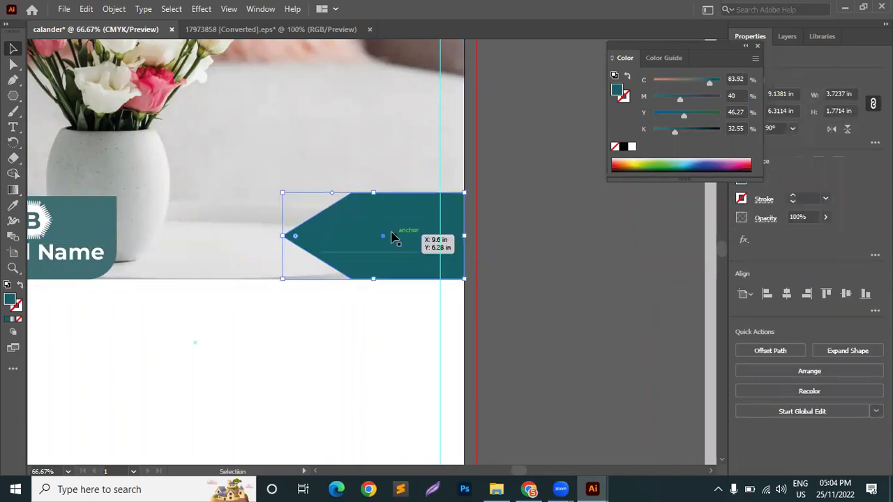
click(12, 205)
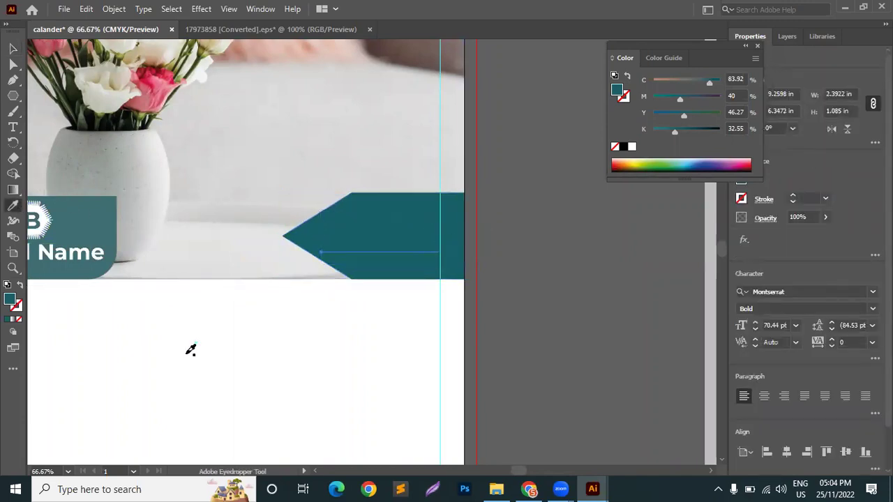
click(190, 349)
key(v)
scroll(473, 291, up, 2)
drag(371, 204, 374, 205)
Step: Shorten the arrow's point by shifting its top and bottom corner anchors
click(220, 90)
scroll(241, 89, down, 2)
click(13, 64)
scroll(192, 133, up, 1)
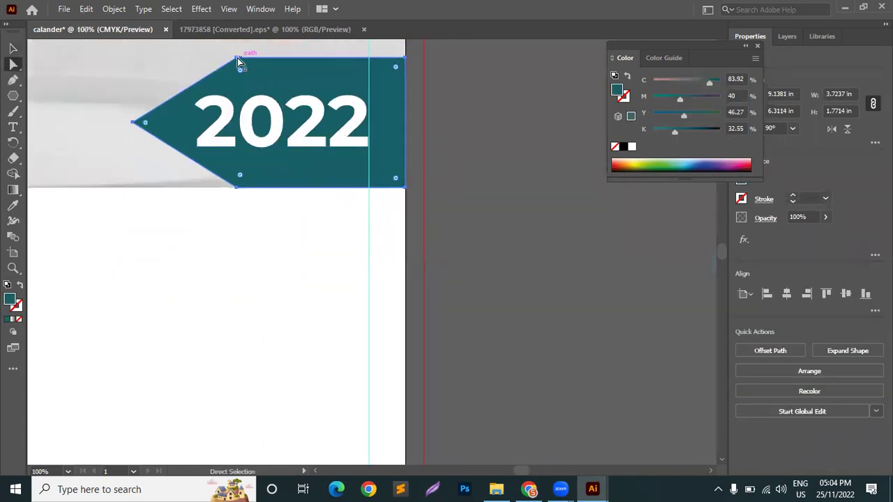
click(237, 60)
shift+click(237, 187)
key(shift+Left)
key(shift+Left)
key(shift+Left)
key(shift+Left)
key(shift+Left)
key(shift+Left)
key(shift+Left)
key(shift+Left)
key(shift+Left)
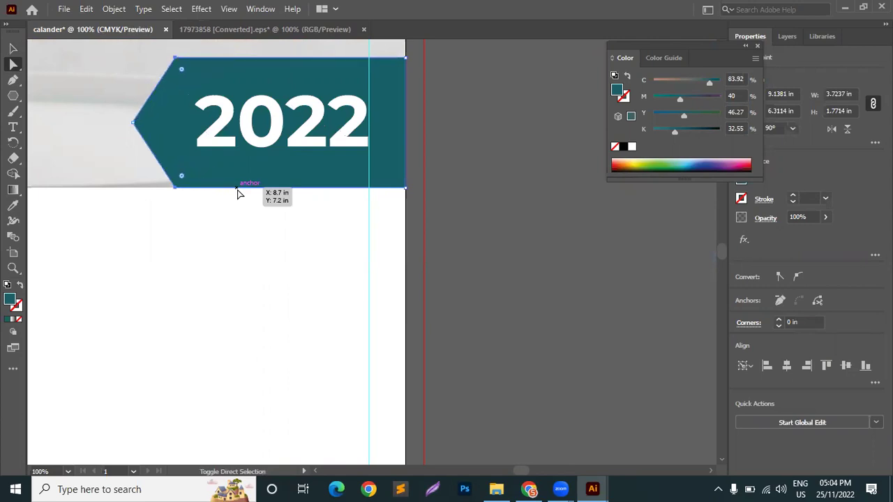
key(shift+Down)
key(shift+Up)
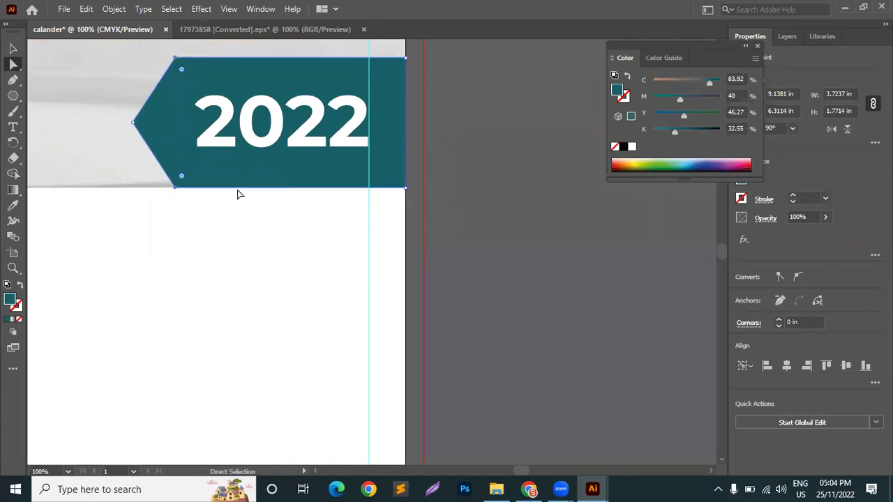
key(shift+Right)
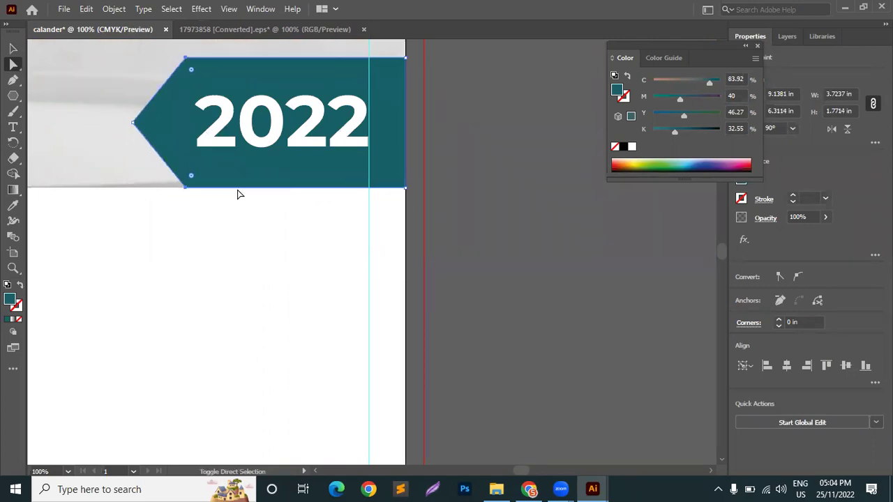
click(12, 48)
Step: Nudge the arrow banner and 2022 text up together to about Y 6.21 in
click(463, 237)
click(395, 178)
drag(417, 144, 659, 314)
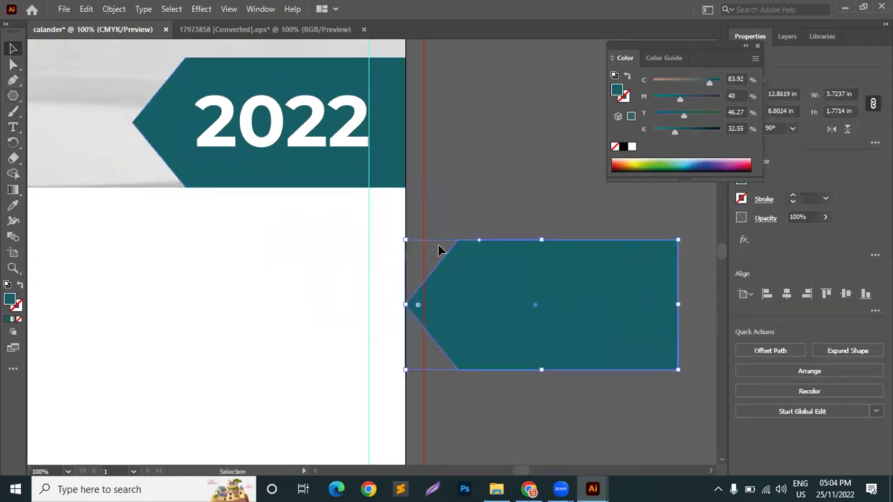
key(Delete)
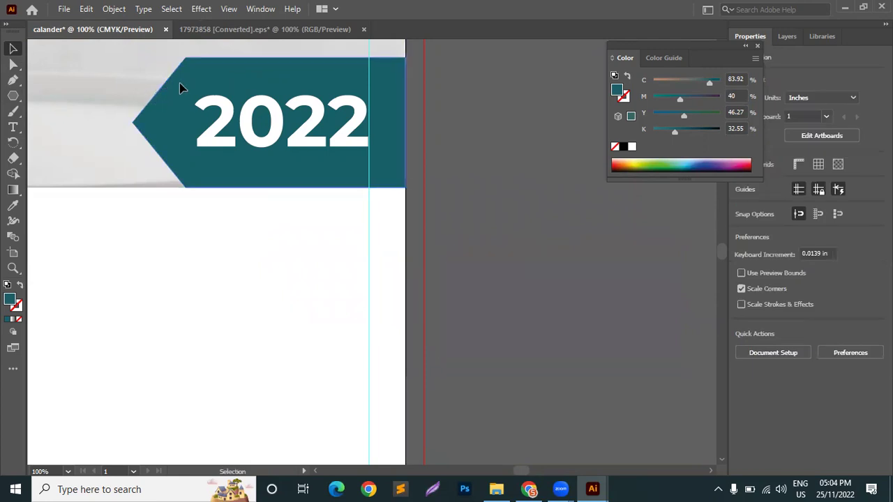
click(172, 89)
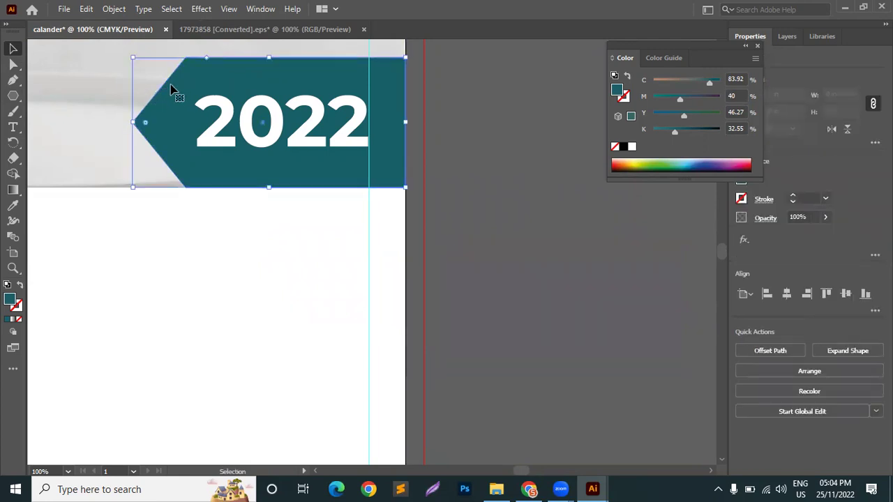
shift+click(304, 146)
key(Up)
key(Up)
key(Up)
key(Up)
key(Up)
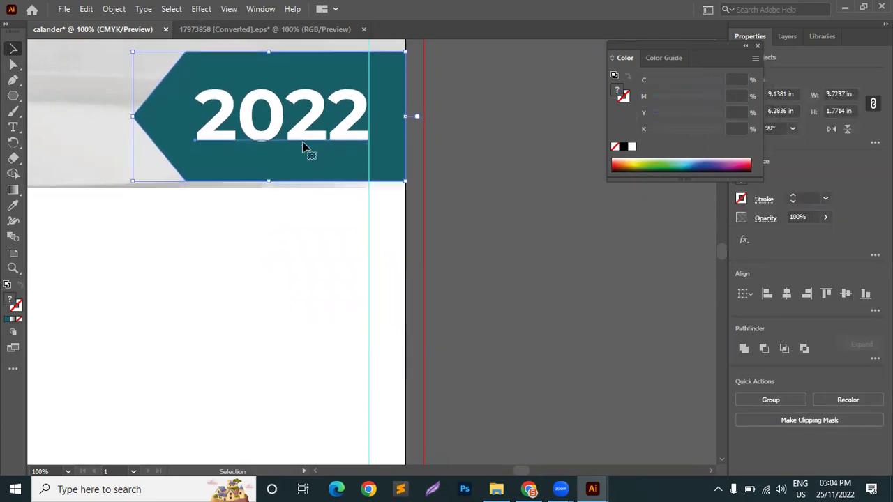
click(230, 50)
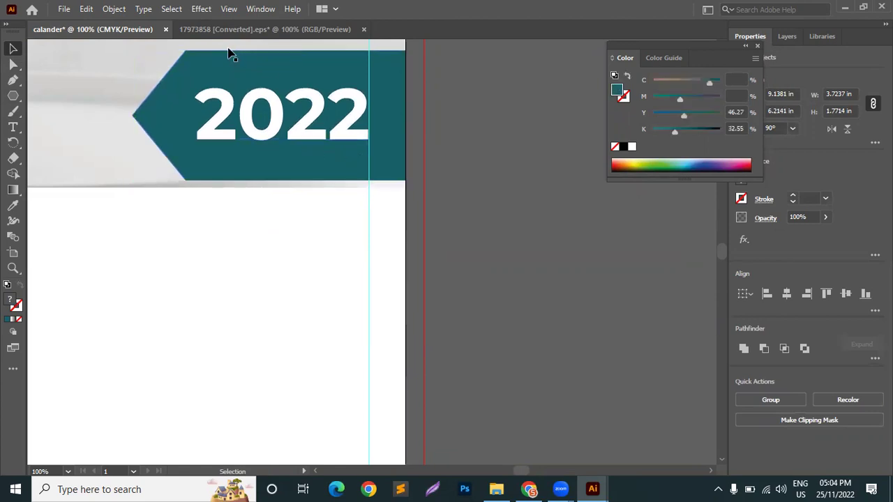
click(233, 60)
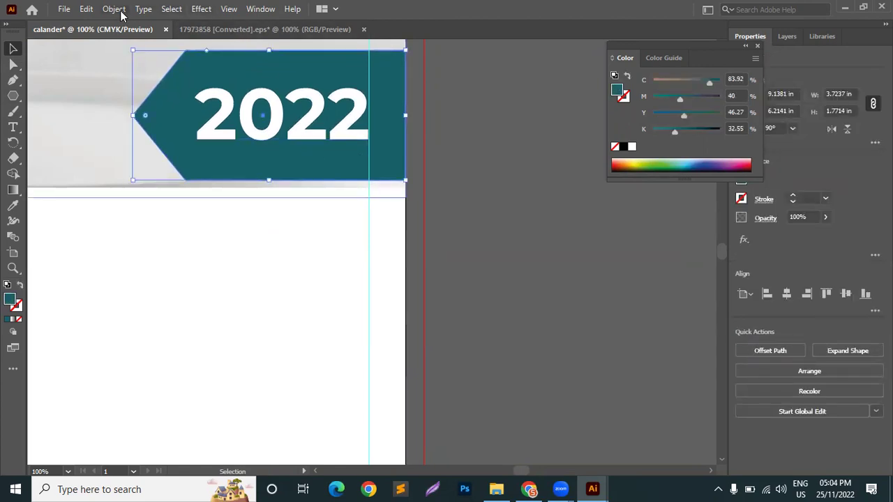
Step: Create a 0.125 in offset path around the teal arrow banner
click(118, 10)
mouse_move(187, 323)
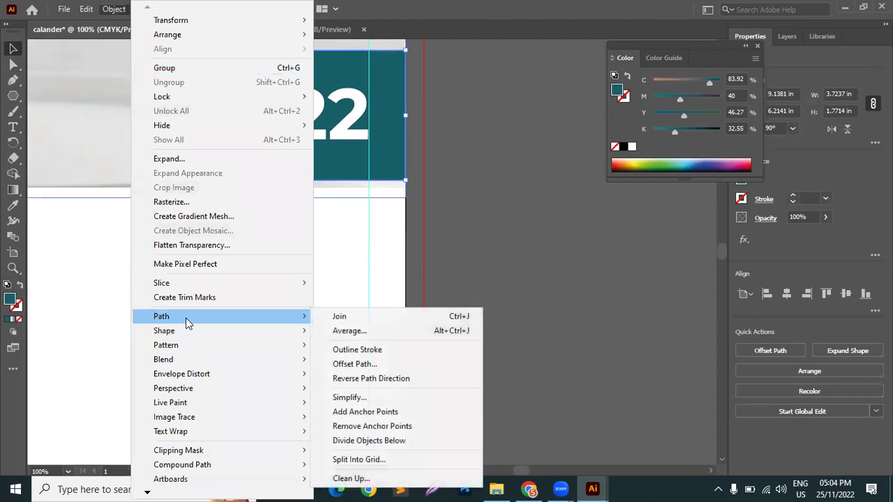
click(355, 365)
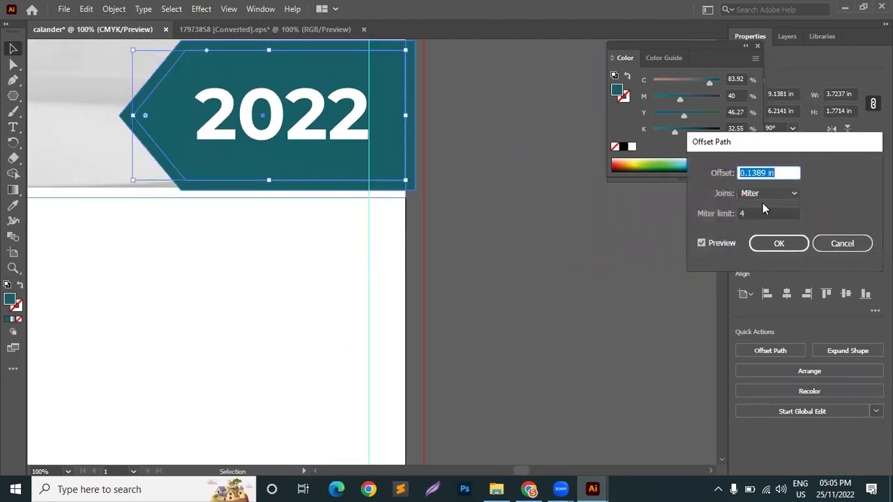
text(0)
key(Tab)
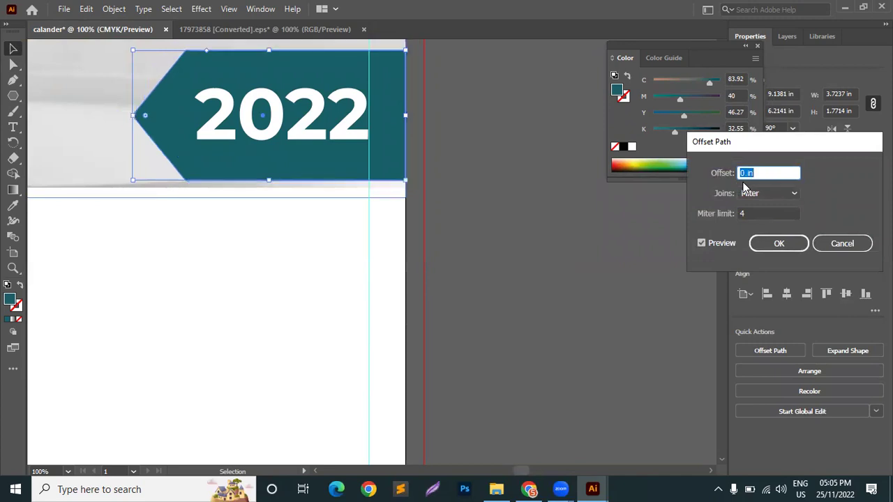
text(0.125)
key(Tab)
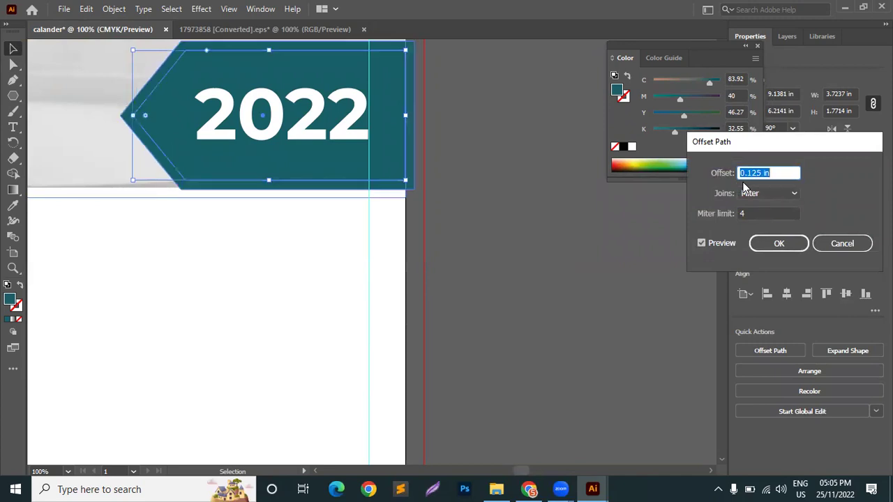
click(778, 243)
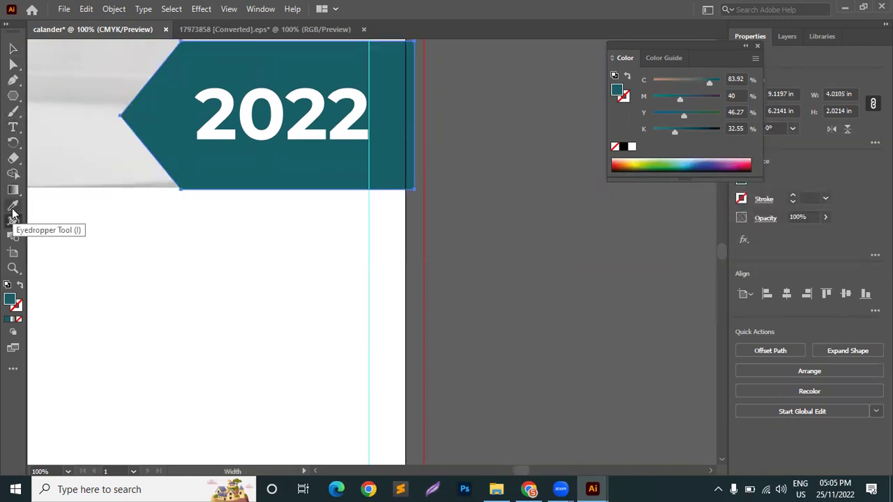
Step: Fill the offset border with white using the Eyedropper
click(12, 207)
click(62, 180)
click(16, 49)
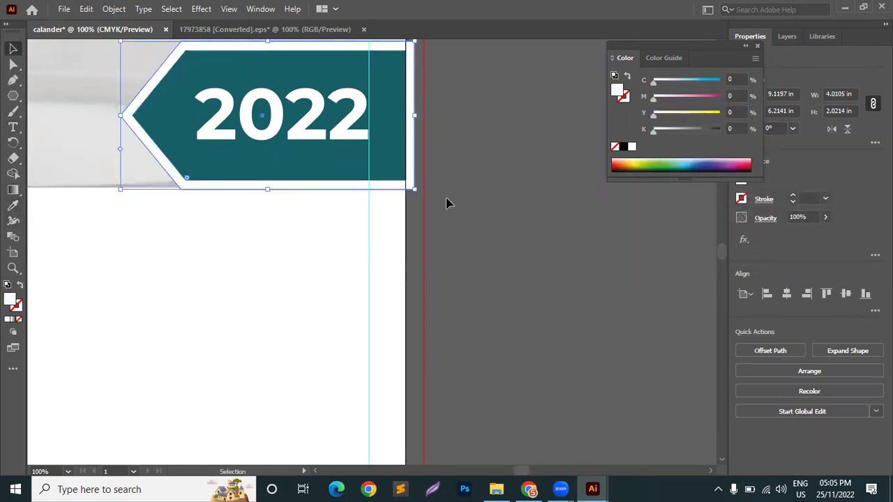
click(301, 189)
scroll(370, 192, up, 2)
Step: Select the banner shapes and nudge a point of the white border slightly upward
scroll(373, 192, up, 2)
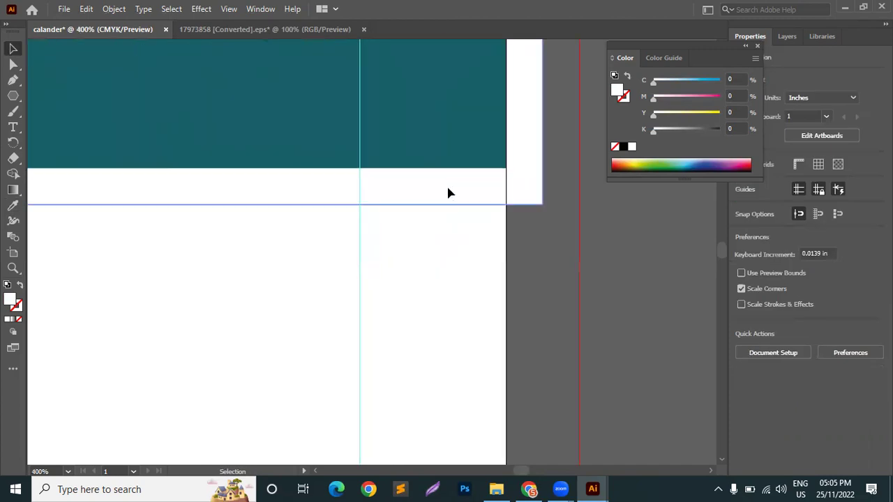
click(449, 156)
scroll(334, 143, up, 3)
scroll(333, 143, up, 1)
shift+click(339, 147)
scroll(475, 355, up, 1)
scroll(490, 349, down, 2)
scroll(485, 351, left, 2)
scroll(481, 351, left, 3)
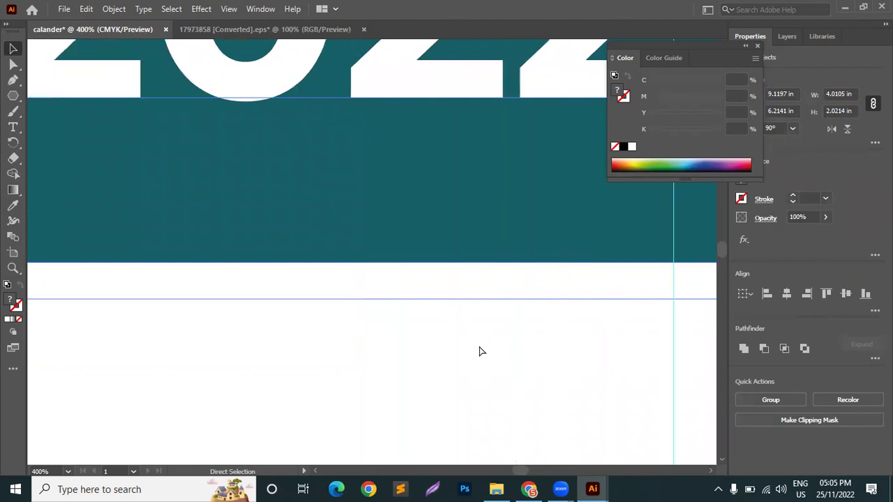
drag(450, 265, 450, 255)
scroll(375, 270, down, 6)
click(526, 252)
scroll(488, 235, up, 4)
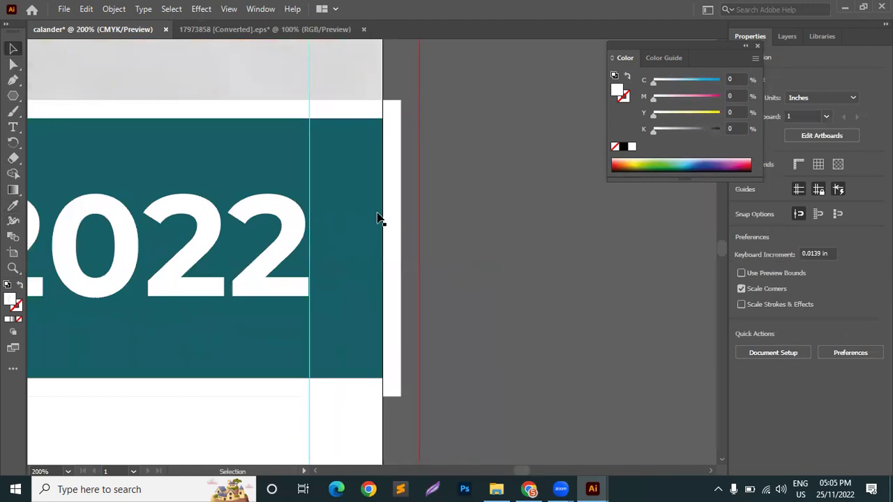
Step: Try merging the white border with the banner shapes, then cancel and clear the selection
click(397, 146)
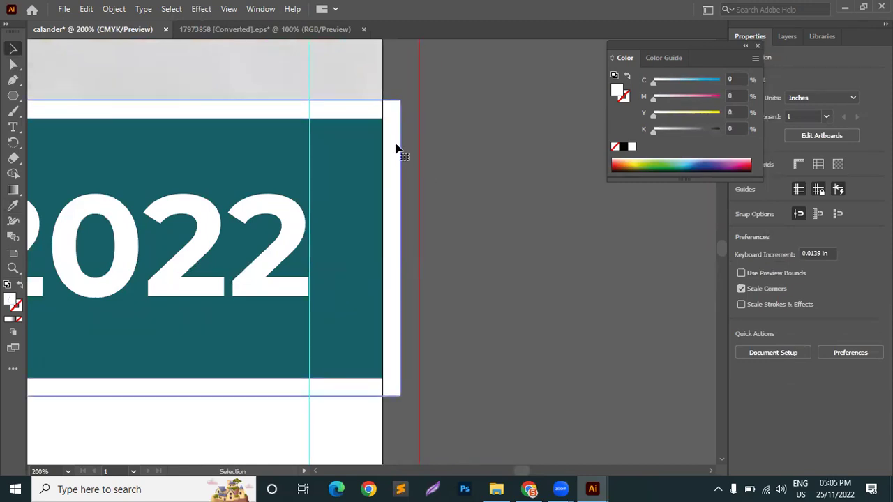
shift+click(357, 67)
click(14, 175)
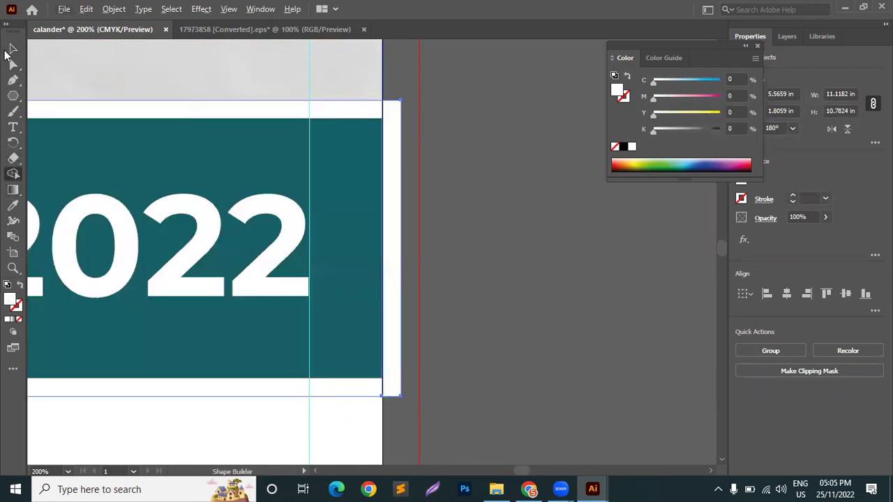
key(v)
click(433, 119)
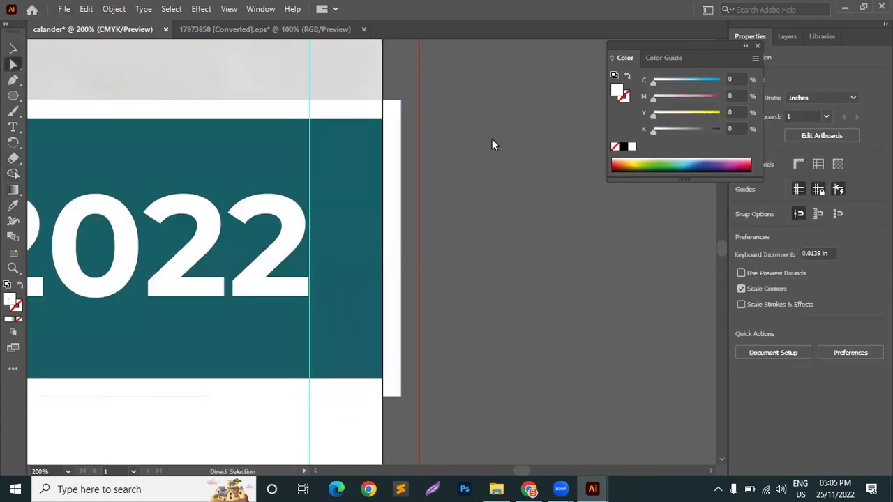
Step: Align the white border's bottom-right and top-right anchors to the page's right edge
click(401, 102)
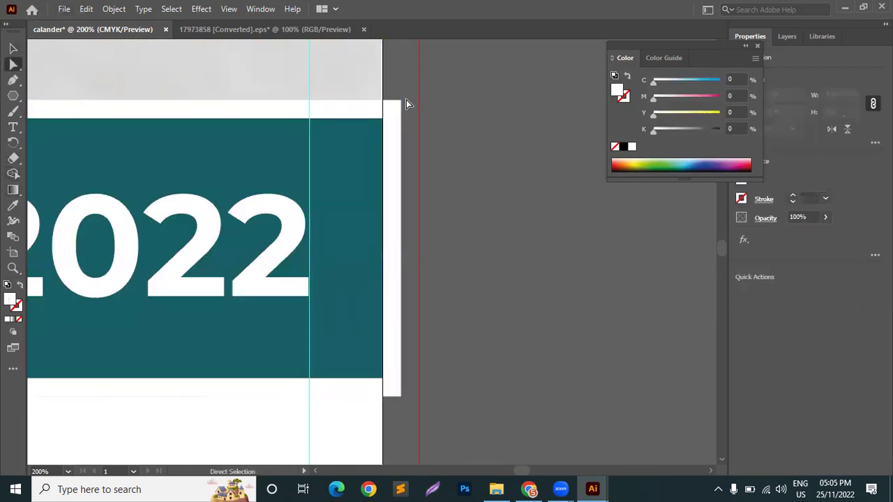
click(392, 390)
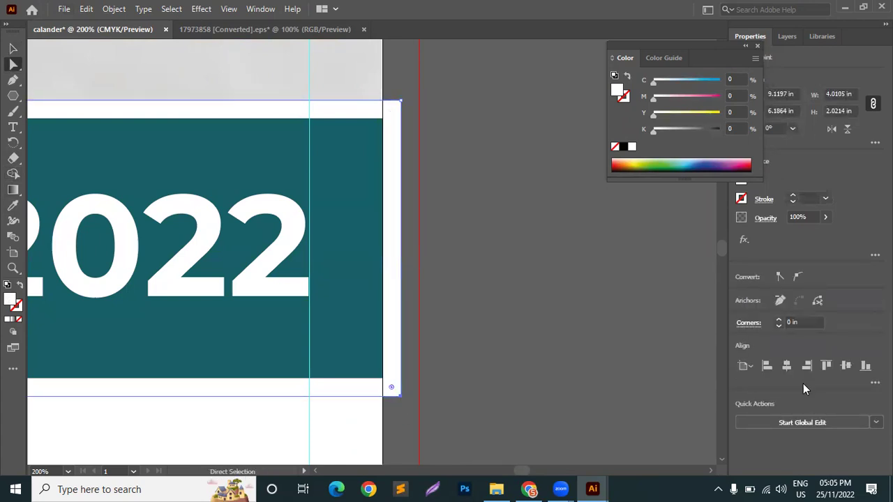
click(806, 367)
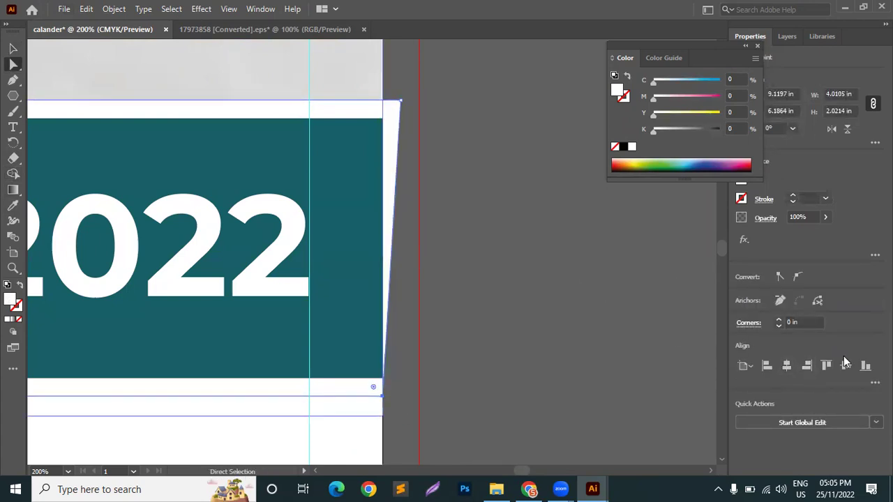
click(403, 104)
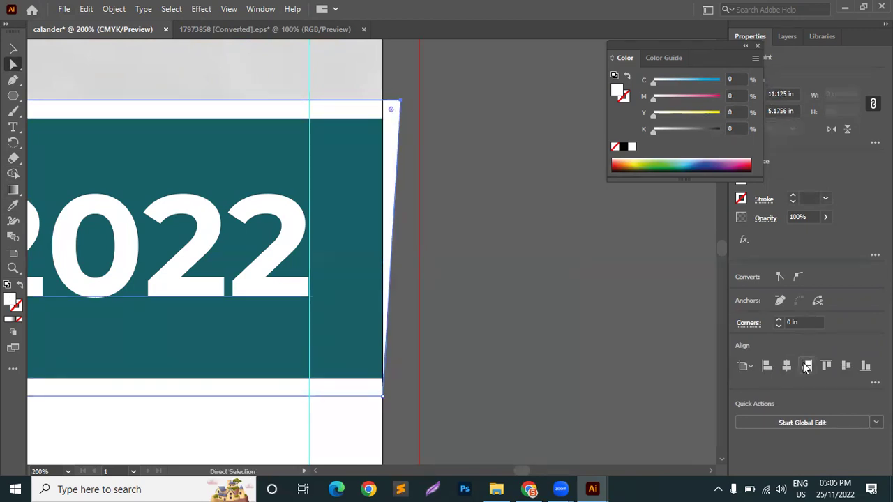
click(806, 366)
click(17, 53)
click(453, 189)
scroll(473, 196, down, 3)
Step: Rescale the bordered 2022 banner to about 3.65 × 1.9 in, keeping it at the right edge
scroll(473, 196, down, 2)
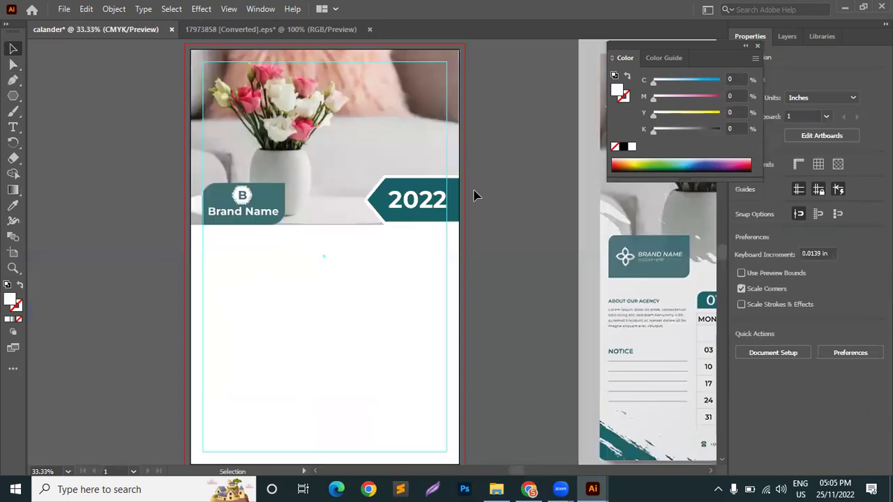
scroll(476, 196, up, 3)
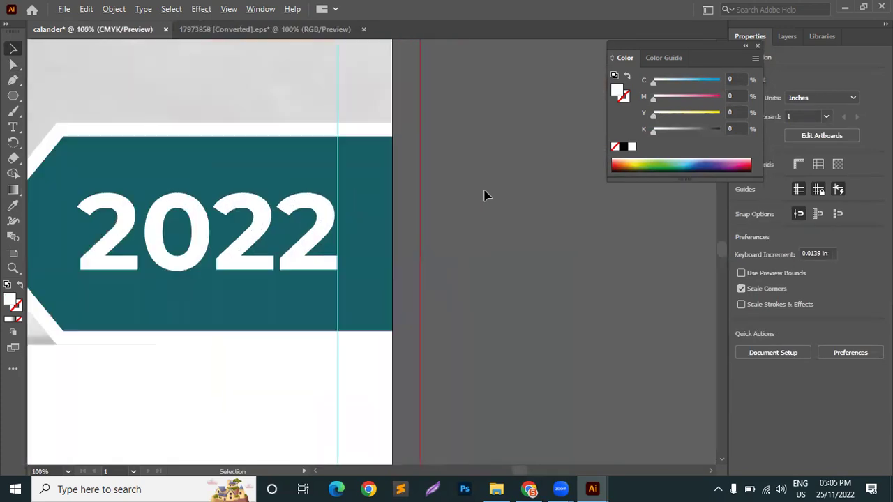
scroll(332, 244, down, 2)
click(272, 198)
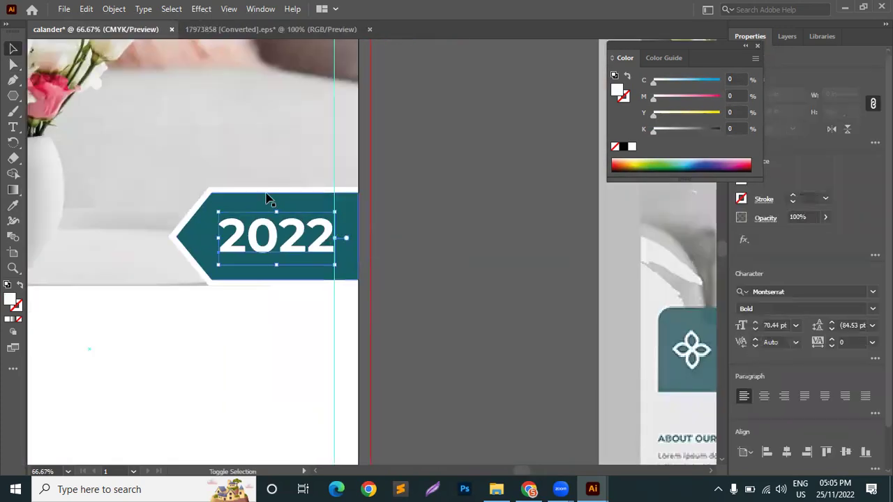
click(420, 198)
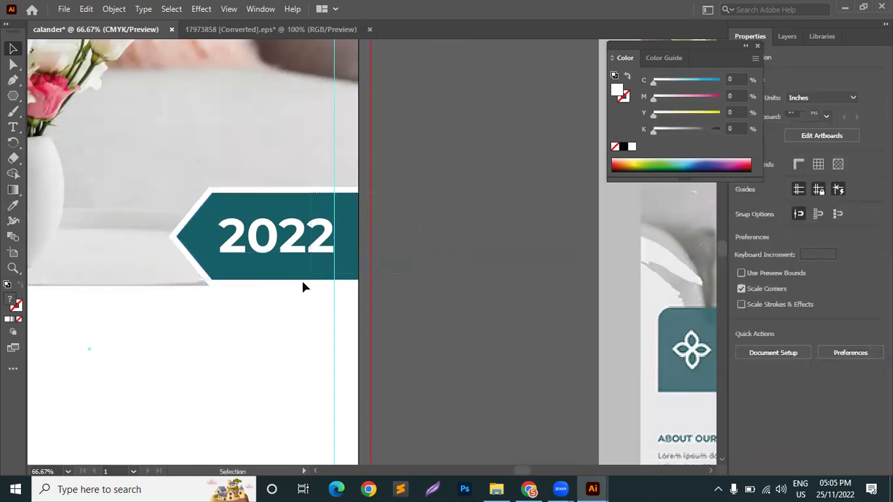
drag(256, 139, 175, 194)
scroll(471, 265, down, 3)
click(471, 268)
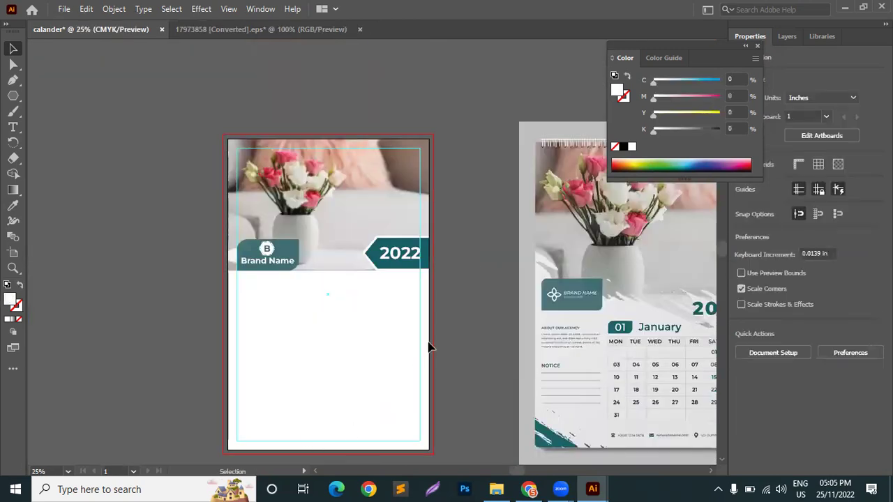
scroll(447, 299, down, 2)
scroll(454, 281, right, 3)
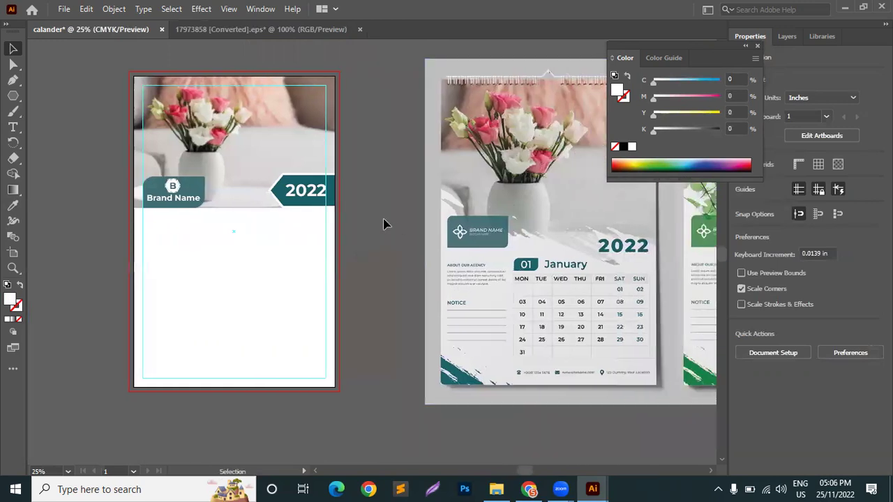
scroll(341, 197, up, 3)
Step: Set the white border and the inner teal banner shape each to 50% opacity
click(209, 147)
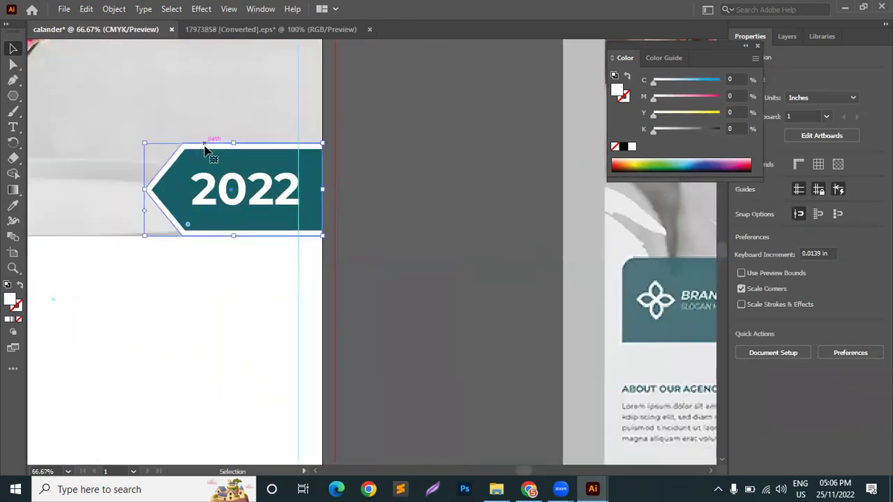
click(809, 216)
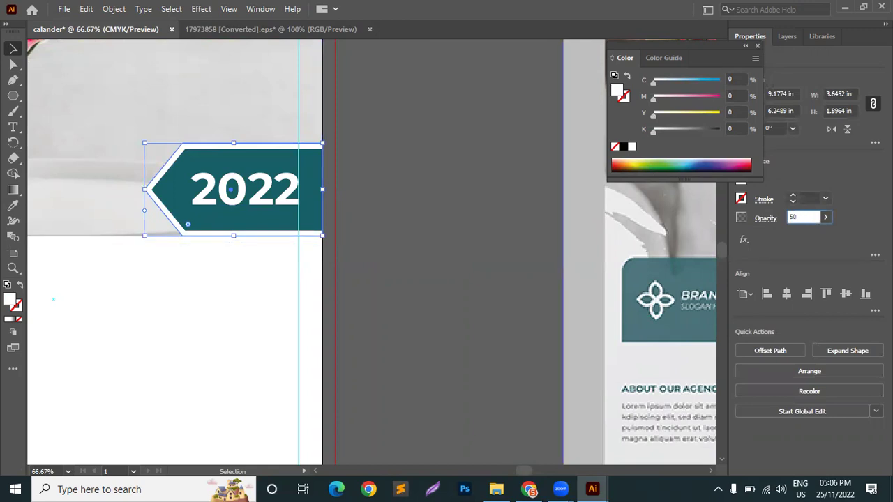
text(50)
key(Return)
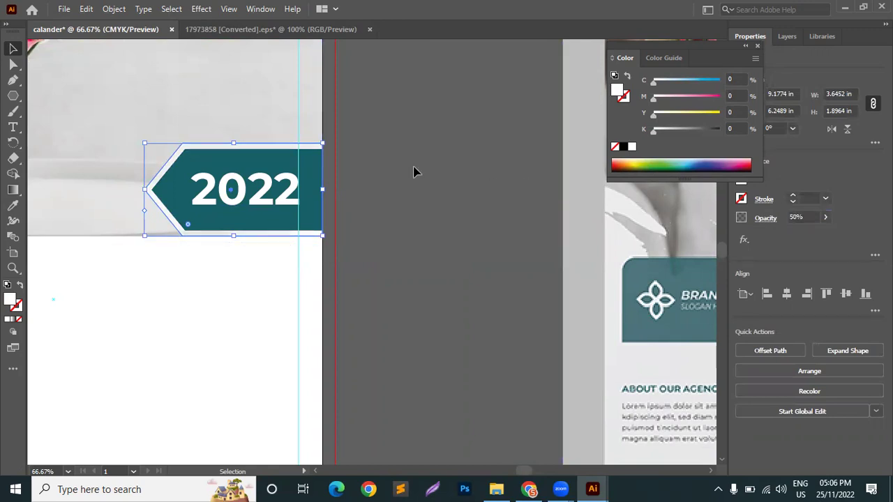
click(176, 167)
click(176, 168)
click(812, 216)
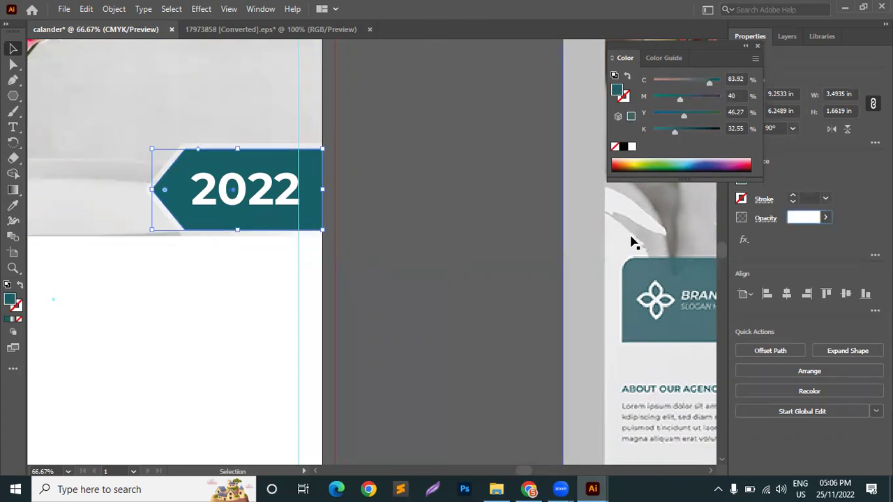
key(Return)
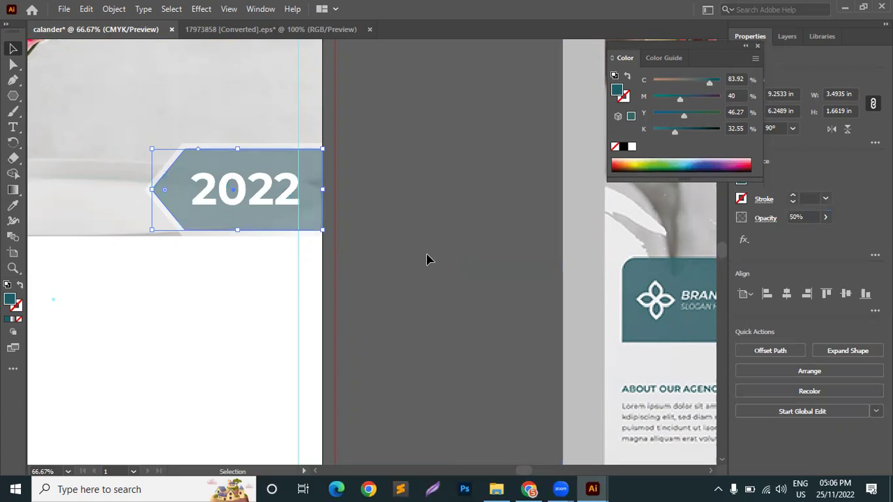
Step: Try eyedropping teal, then pinks from the flowers onto the 2022 text, finally returning it to white
click(426, 257)
click(281, 195)
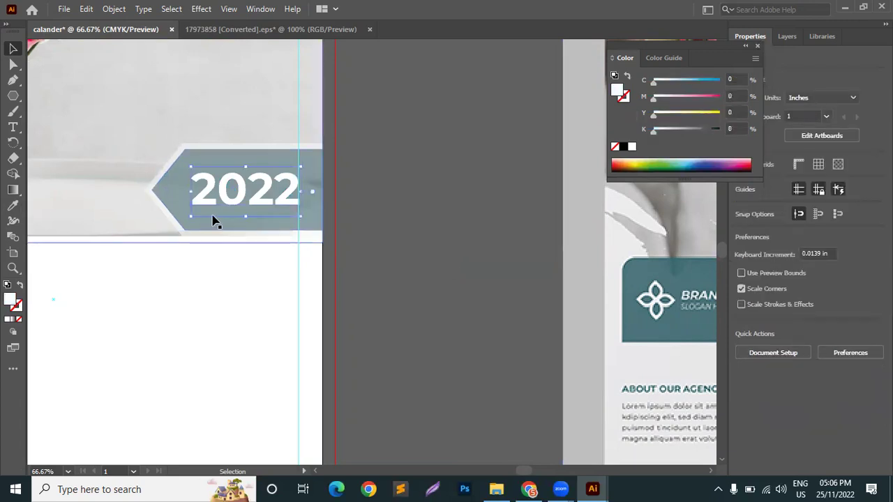
click(13, 205)
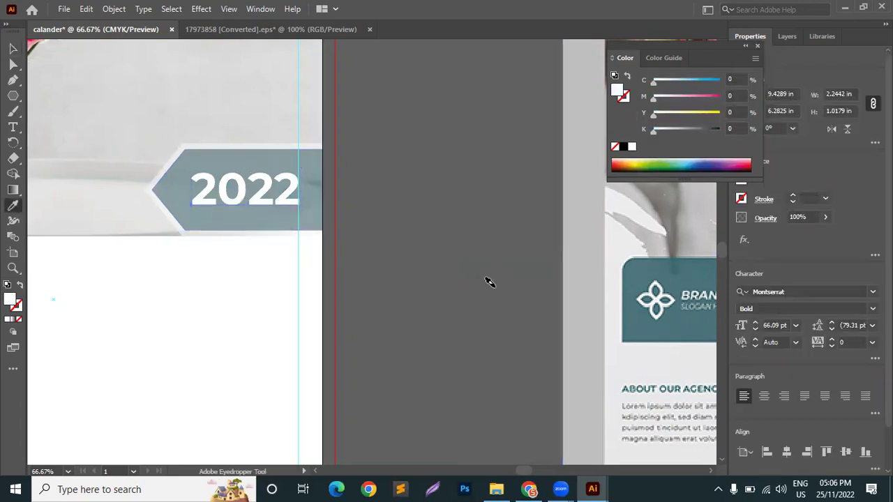
scroll(488, 281, down, 2)
click(227, 223)
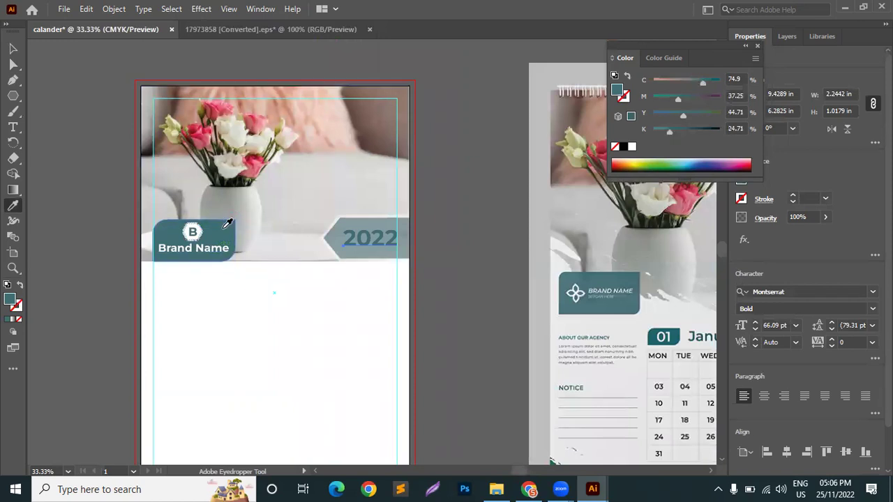
click(12, 49)
scroll(502, 253, up, 1)
scroll(482, 259, up, 1)
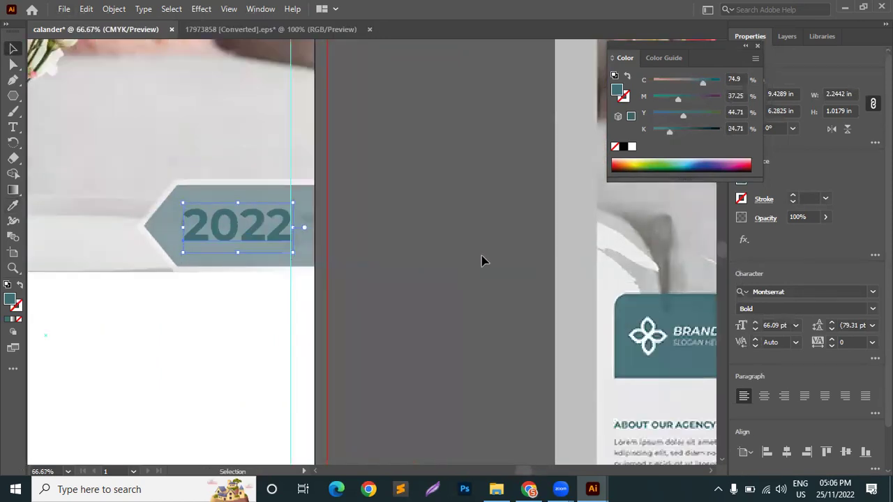
scroll(484, 259, down, 1)
click(13, 205)
click(42, 82)
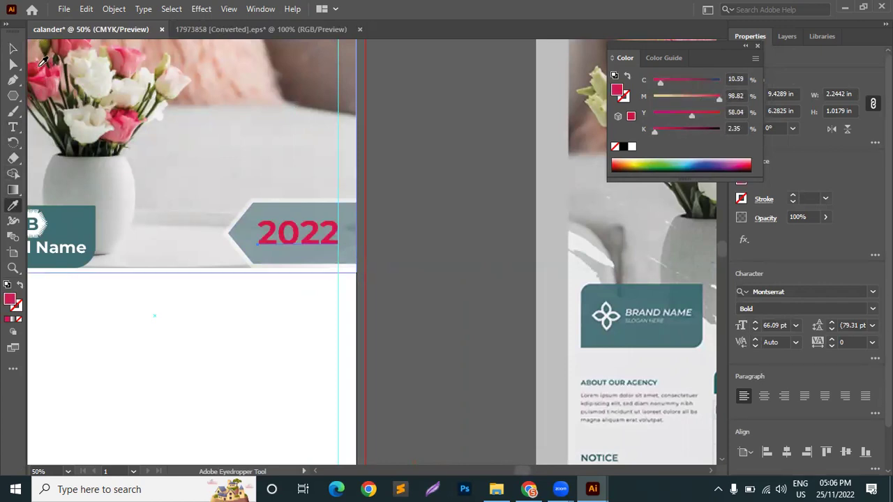
click(41, 65)
click(142, 351)
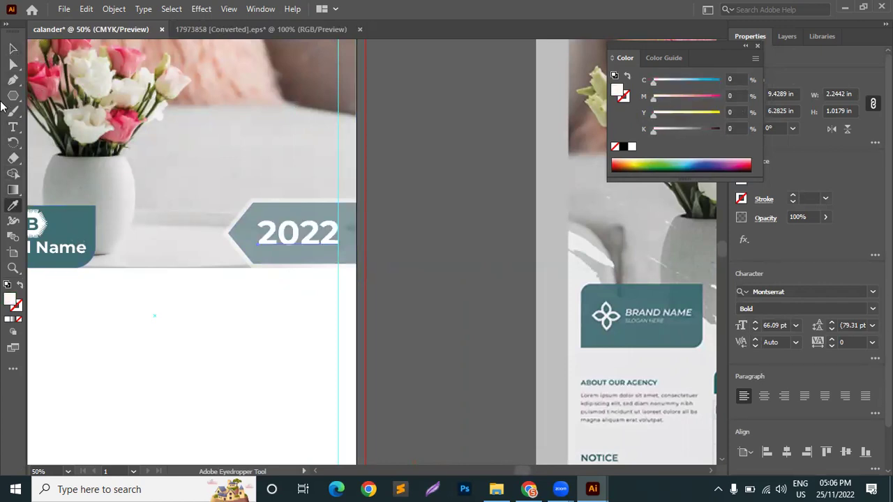
Step: Set the banner shape behind 2022 to 80% opacity
click(12, 49)
click(307, 217)
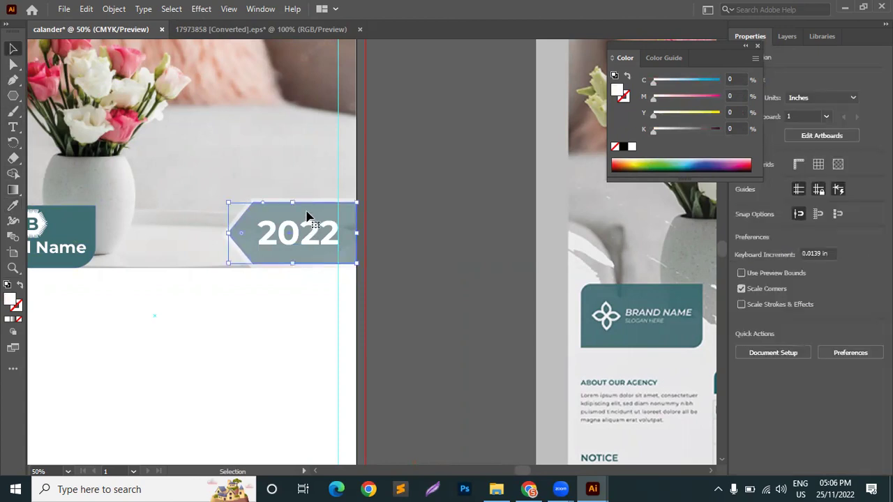
click(799, 217)
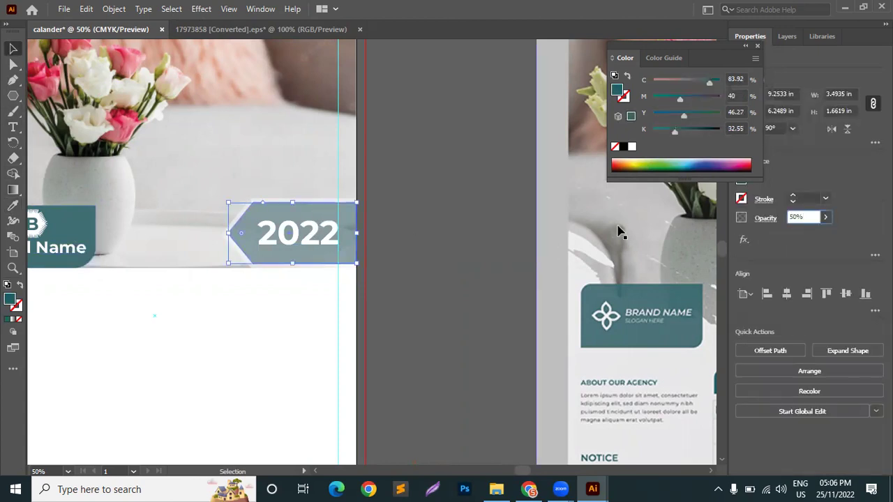
text(80)
key(Return)
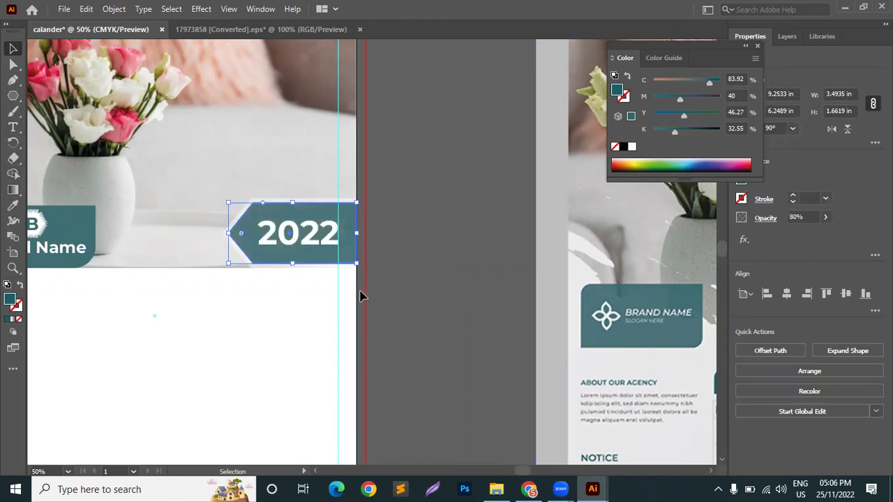
click(12, 206)
Step: Give the arrow banner a white fill sampled from the page at 50% opacity
click(204, 359)
key(v)
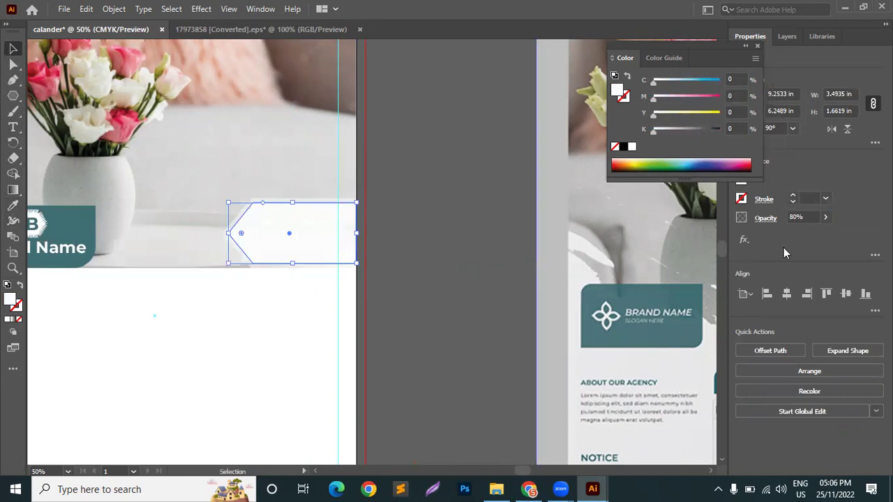
click(805, 216)
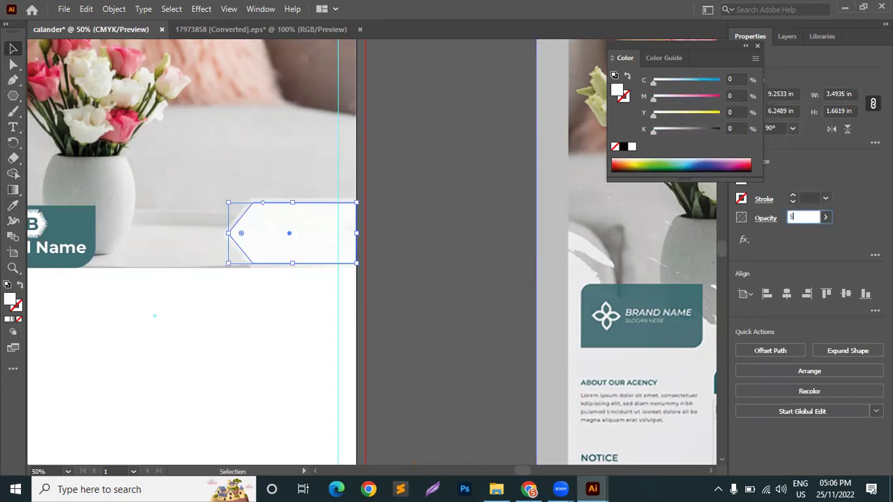
text(50)
key(Return)
click(309, 349)
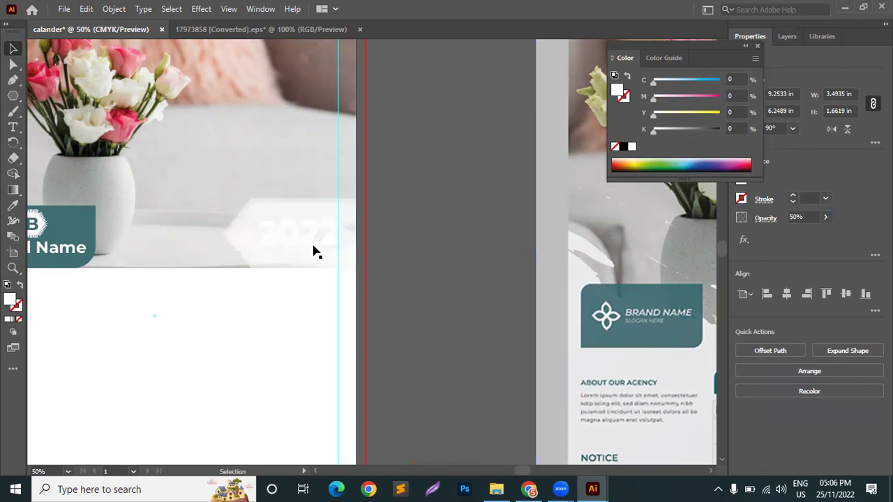
Step: Eyedrop the brand box's teal onto the 2022 text
click(313, 248)
key(i)
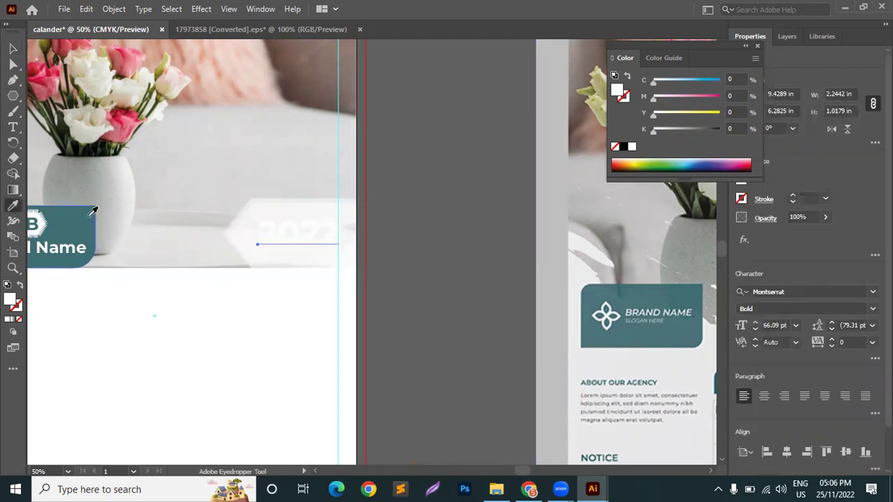
click(76, 219)
click(16, 51)
click(253, 293)
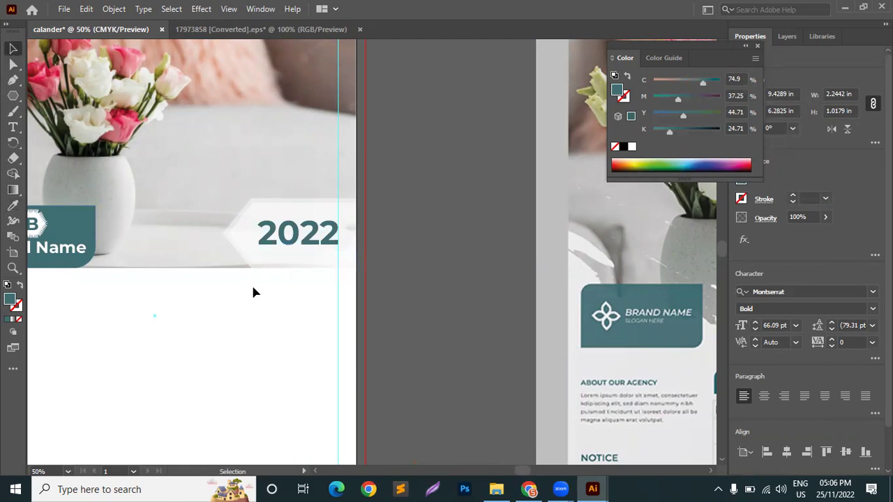
alt+scroll(254, 239, up, 4)
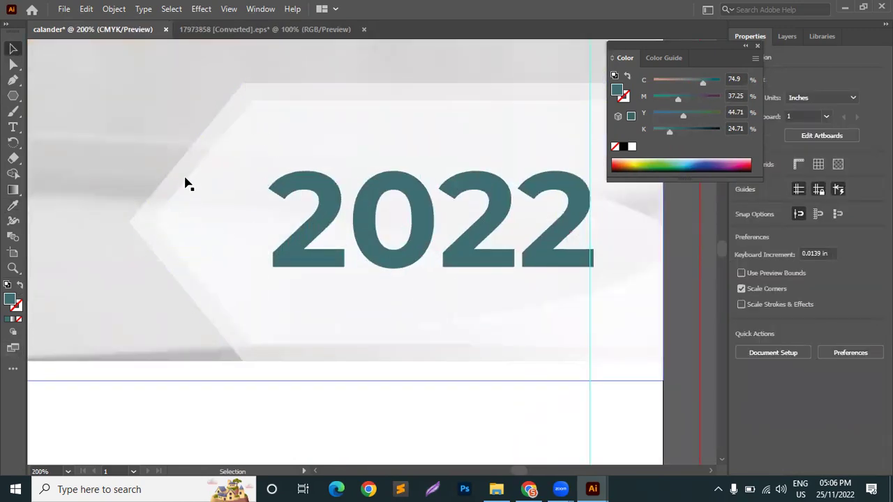
Step: Set the outer banner shape's opacity to 60%, after first trying 80%
click(232, 112)
click(802, 217)
key(Return)
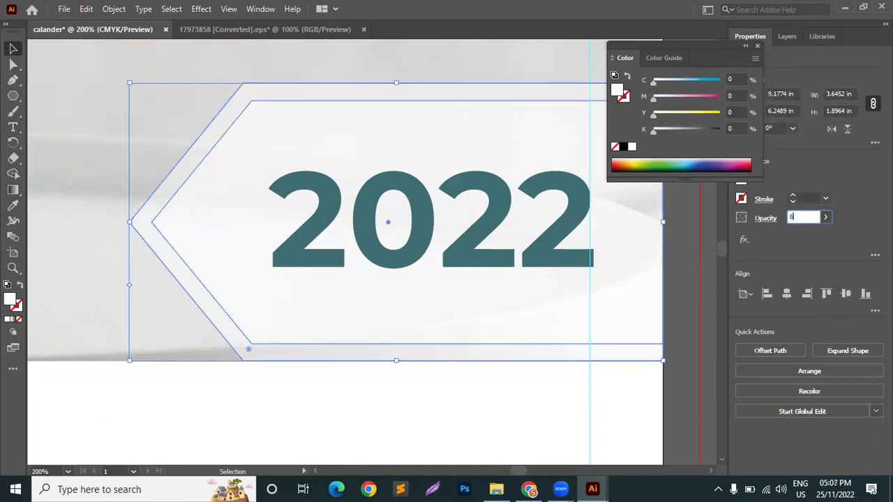
text(80)
key(Return)
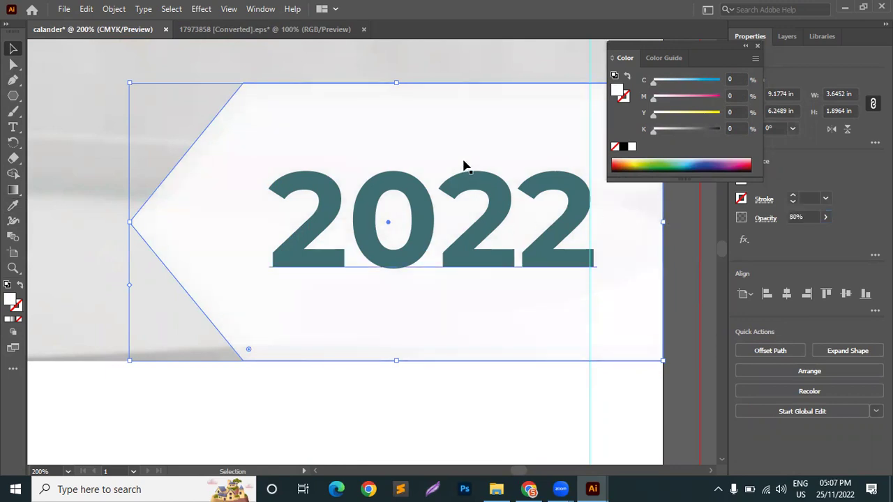
click(465, 117)
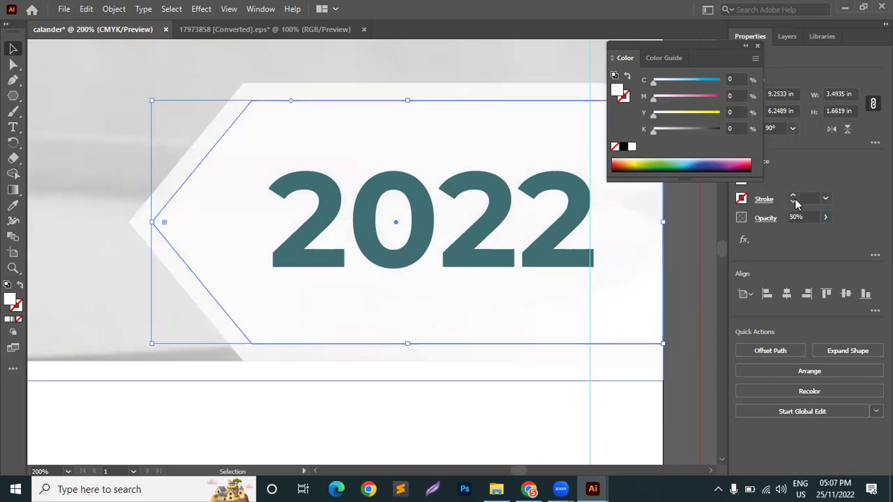
click(442, 91)
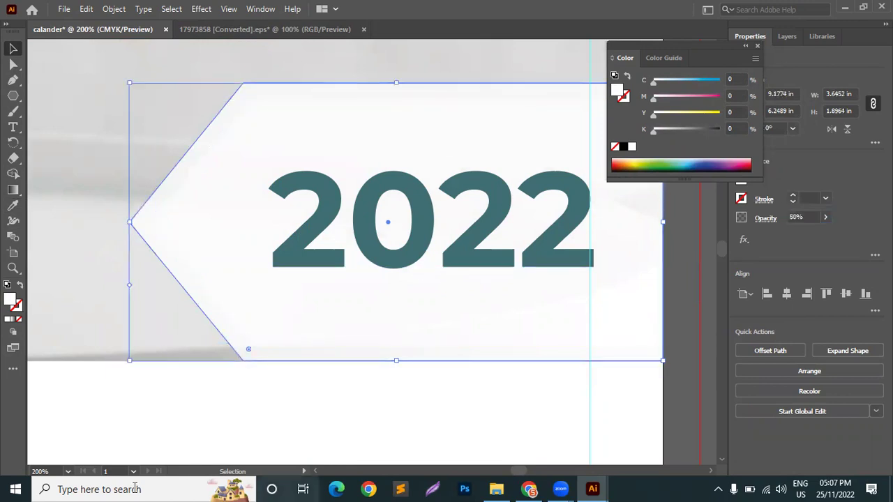
click(802, 217)
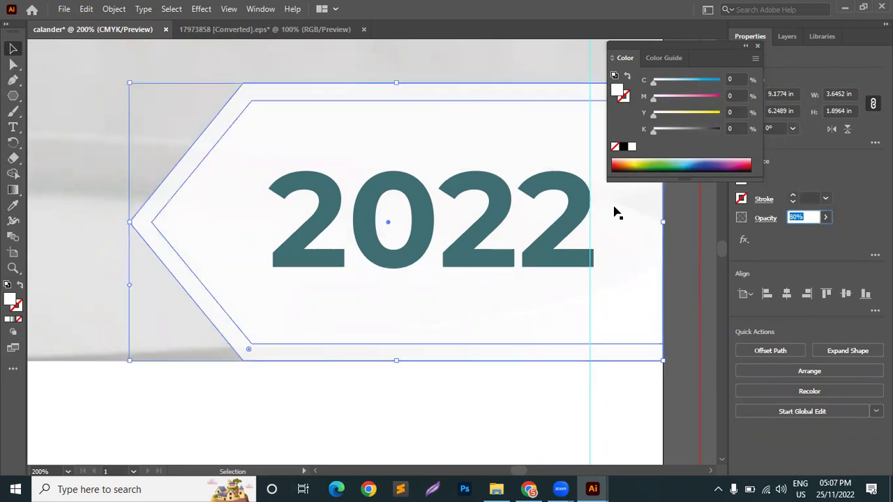
text(60)
click(685, 246)
Step: Set the inner banner shape's opacity to 80%
click(231, 209)
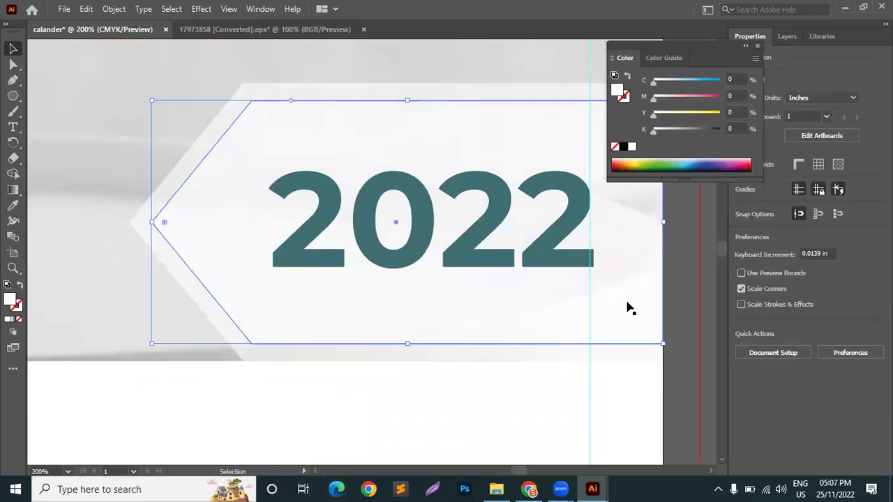
key(BackSpace)
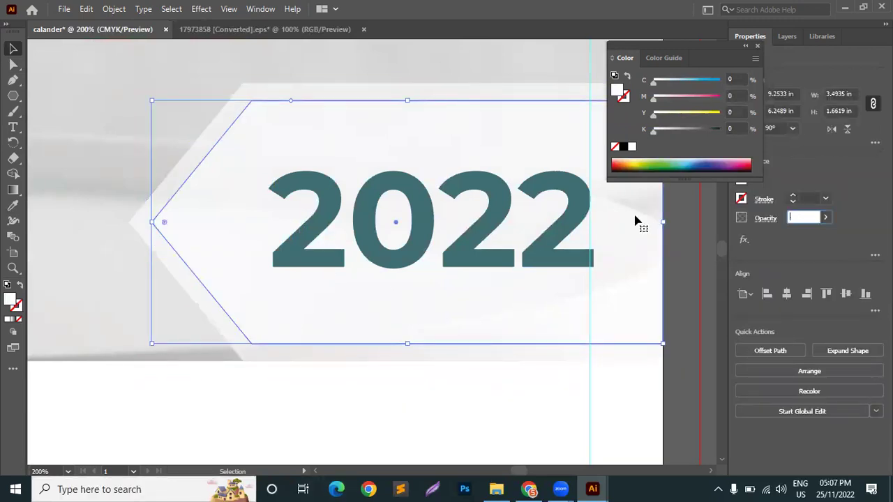
text(80)
key(Return)
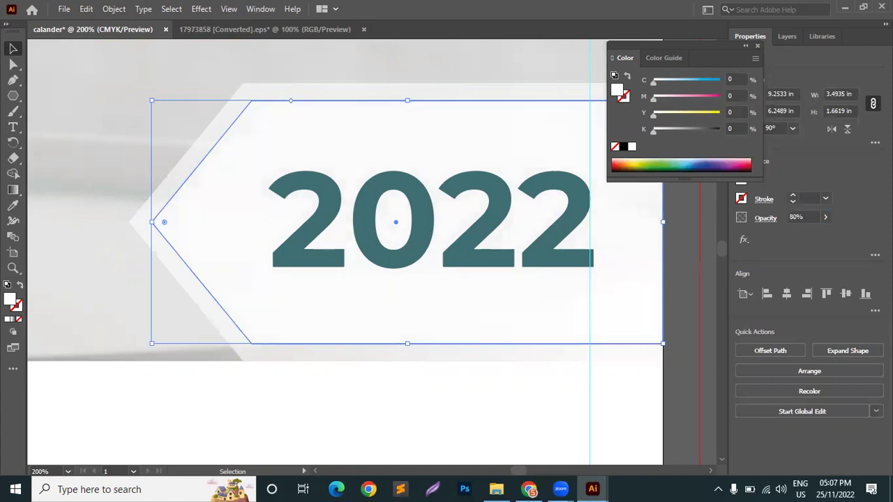
click(651, 357)
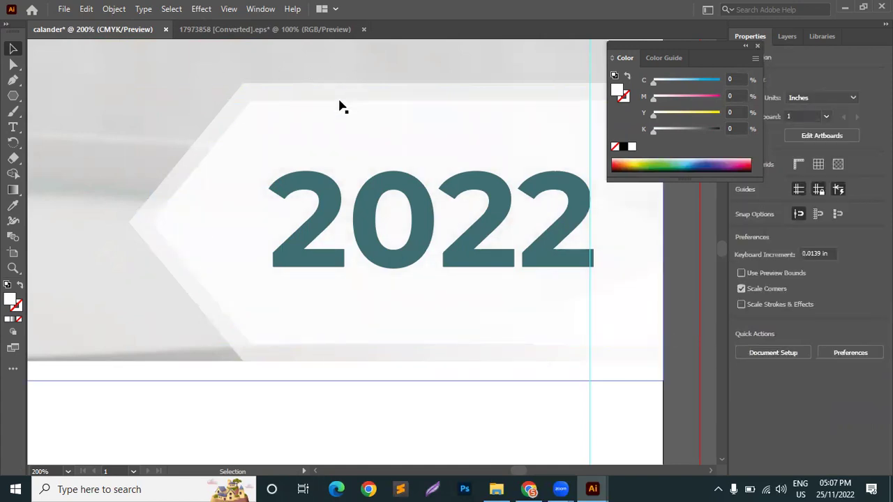
scroll(370, 242, down, 3)
scroll(577, 327, down, 1)
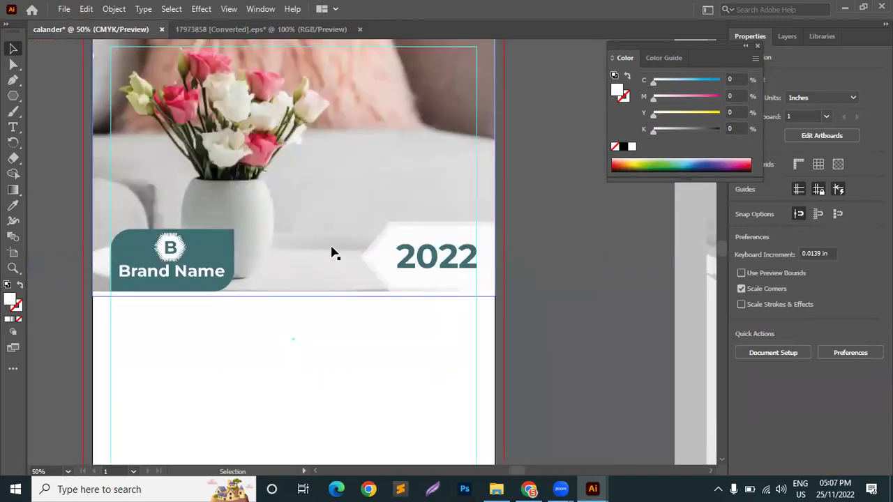
Step: Select the 2022 text with both banner shapes and scale them down to about 3.27 × 1.70 in
click(489, 275)
scroll(551, 305, down, 2)
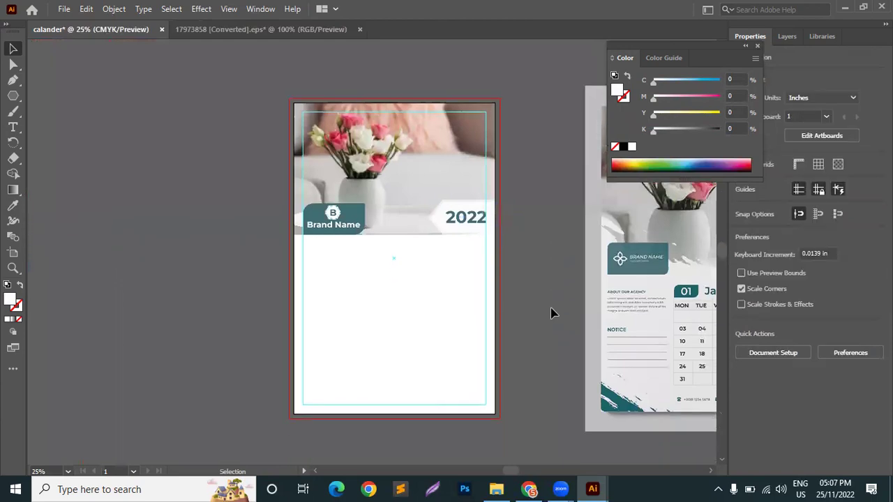
scroll(550, 313, right, 2)
scroll(367, 319, down, 1)
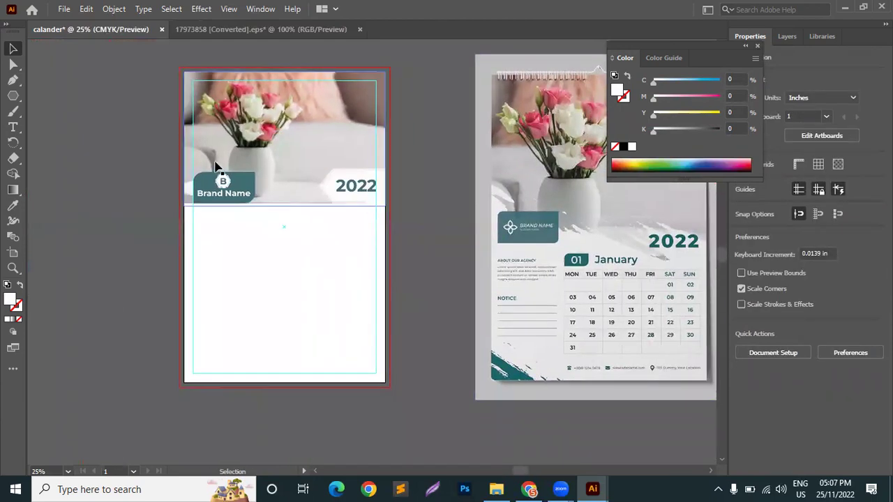
scroll(215, 167, up, 2)
click(411, 151)
click(236, 150)
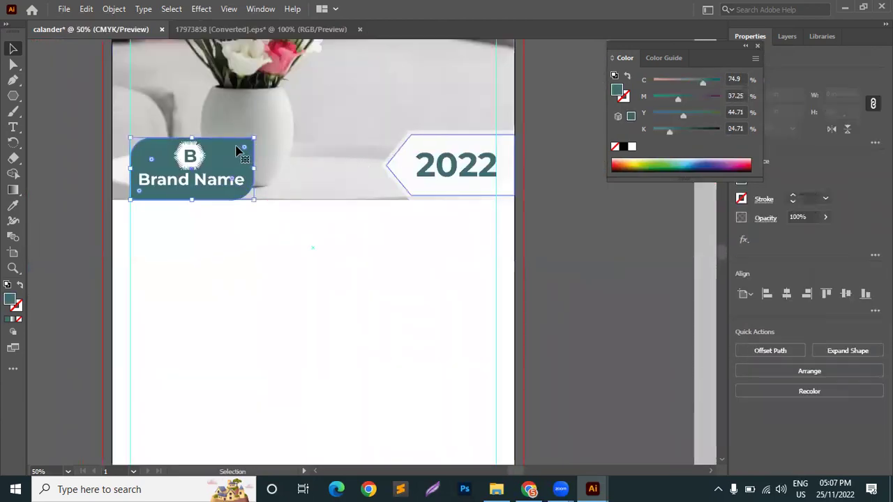
key(ctrl+a)
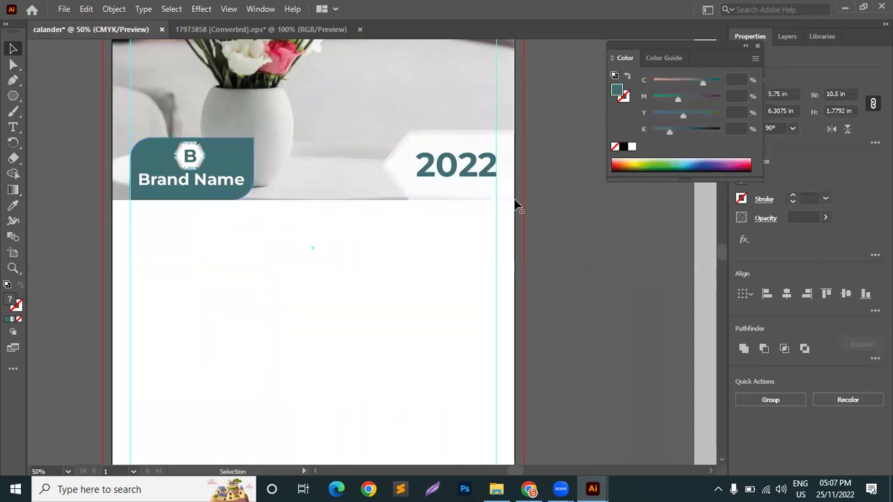
scroll(402, 224, up, 4)
click(431, 241)
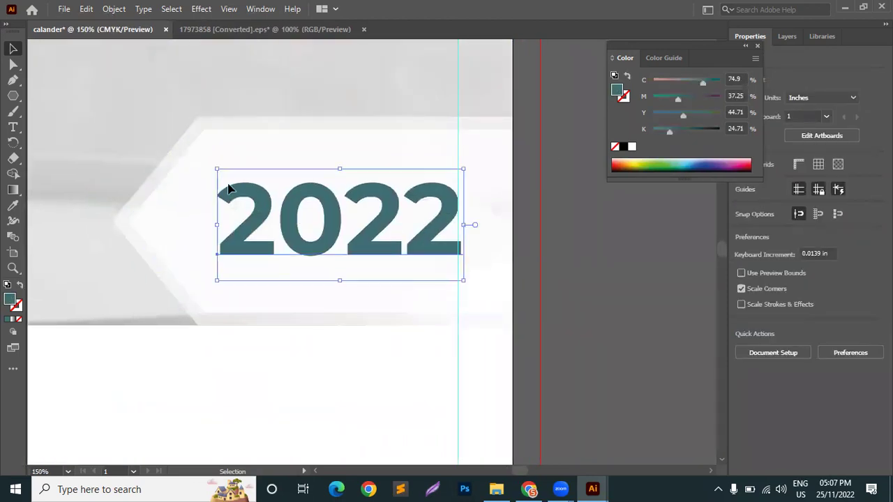
shift+click(169, 170)
shift+click(155, 171)
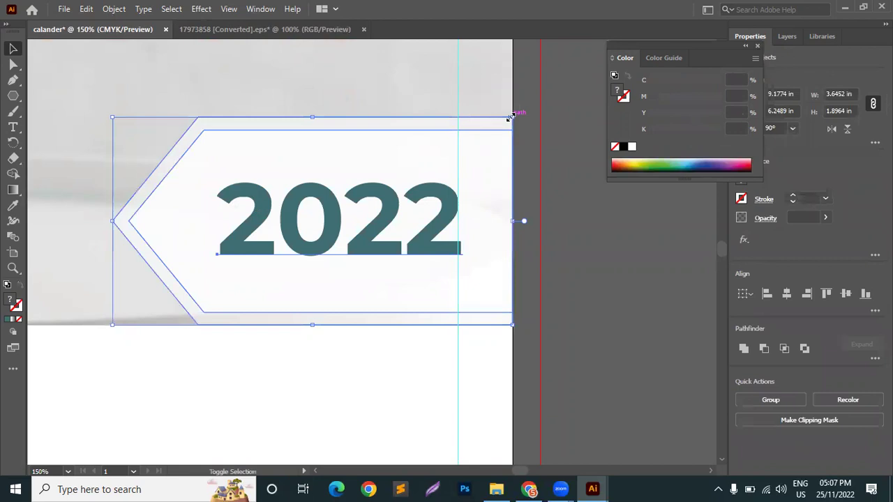
scroll(562, 193, down, 2)
drag(540, 157, 530, 170)
Step: Shift the whole 2022 banner slightly right against the page edge and zoom in on it
click(590, 251)
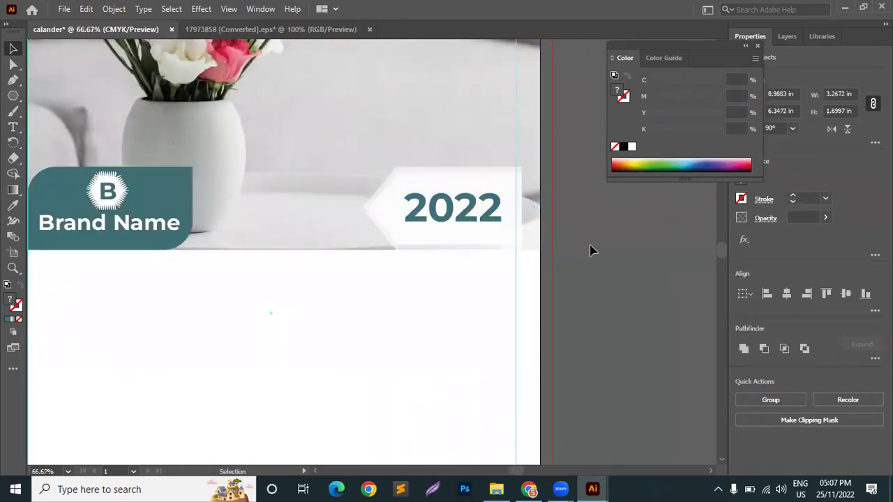
click(484, 213)
click(454, 223)
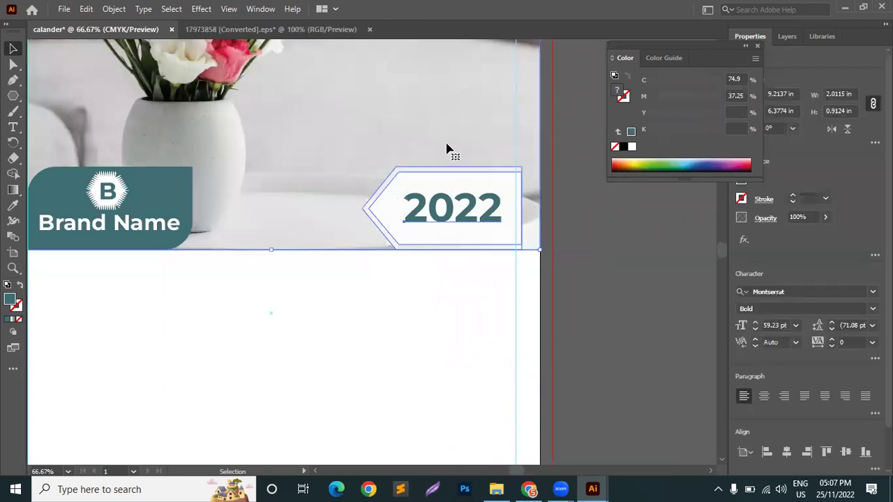
drag(447, 192, 464, 193)
key(ctrl+equal)
key(ctrl+equal)
key(ctrl+equal)
click(537, 154)
click(13, 64)
Step: Align the outer banner outline's top-right and bottom-right corner points to the page's right edge
click(463, 146)
drag(468, 89, 468, 109)
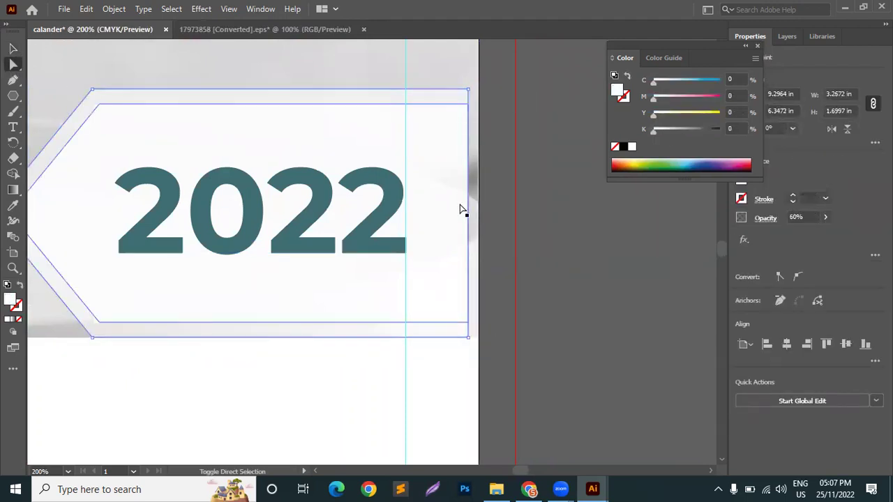
click(468, 337)
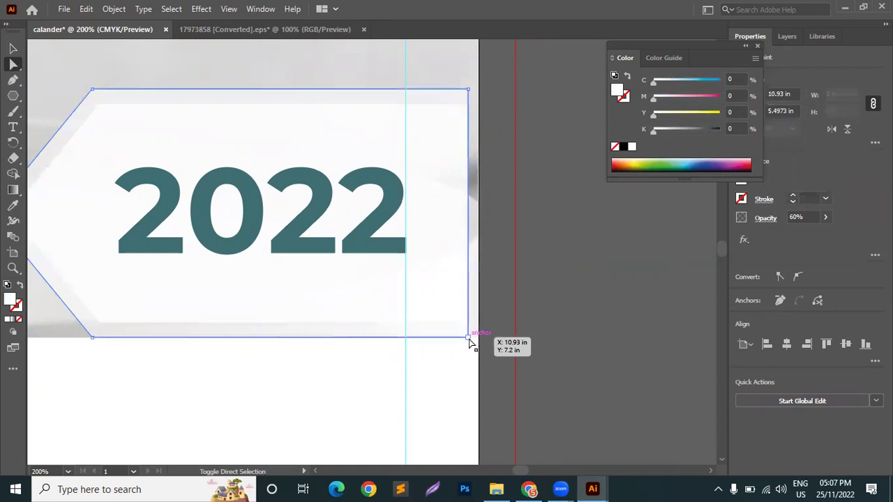
click(808, 368)
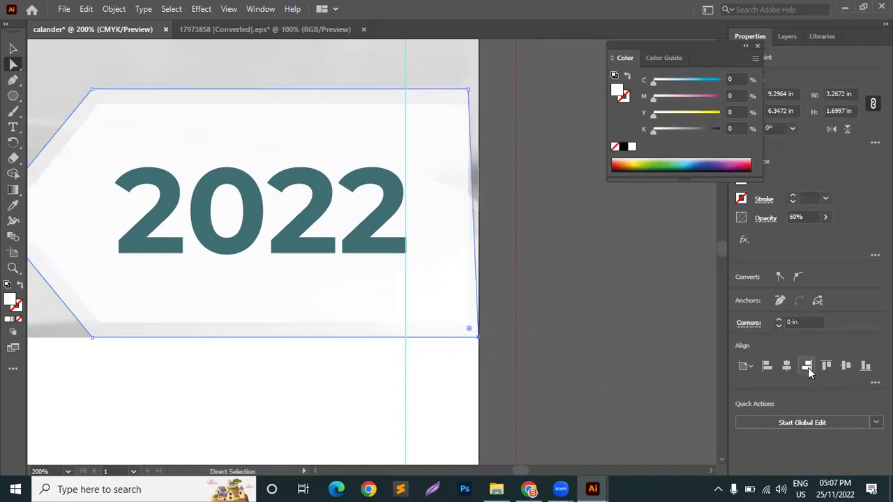
click(469, 89)
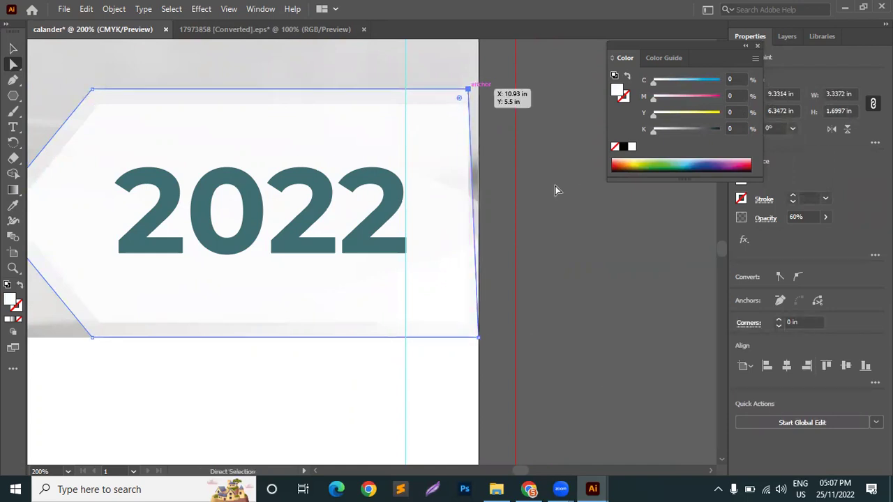
click(807, 367)
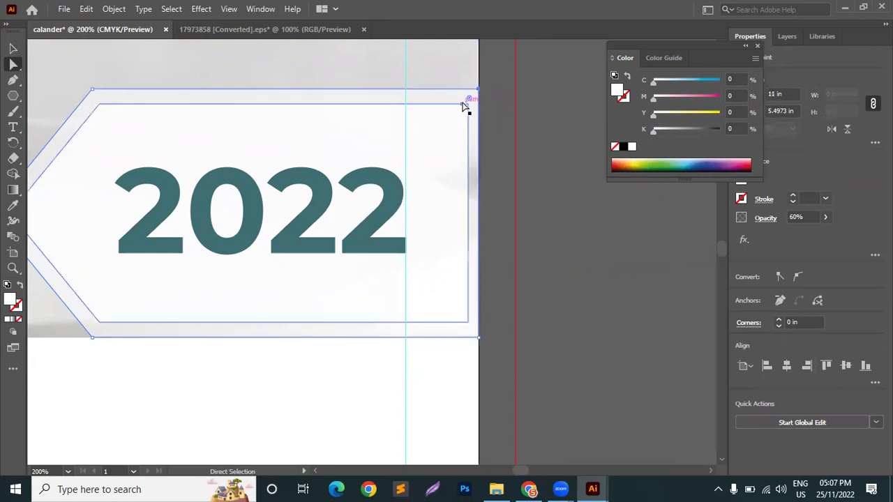
Step: Move the inner banner's top-right point to X 11 in and align its bottom-right point to the edge
click(467, 109)
click(534, 158)
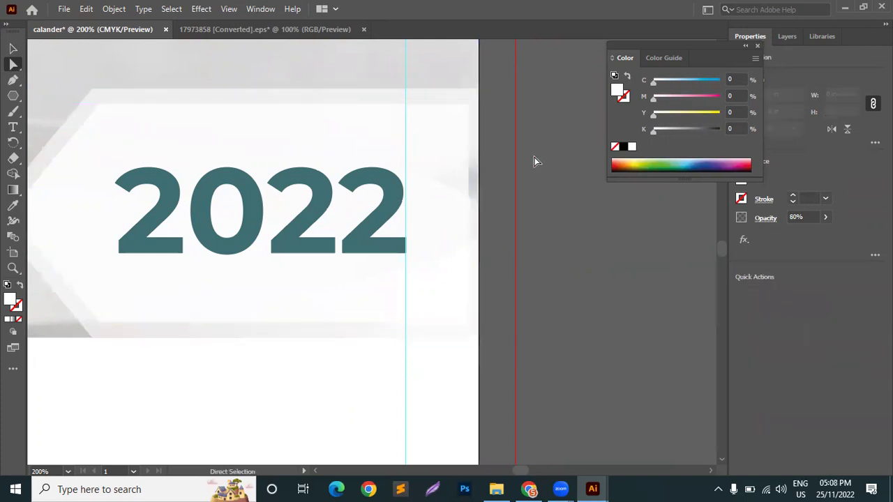
click(467, 103)
click(779, 94)
text(11)
key(Return)
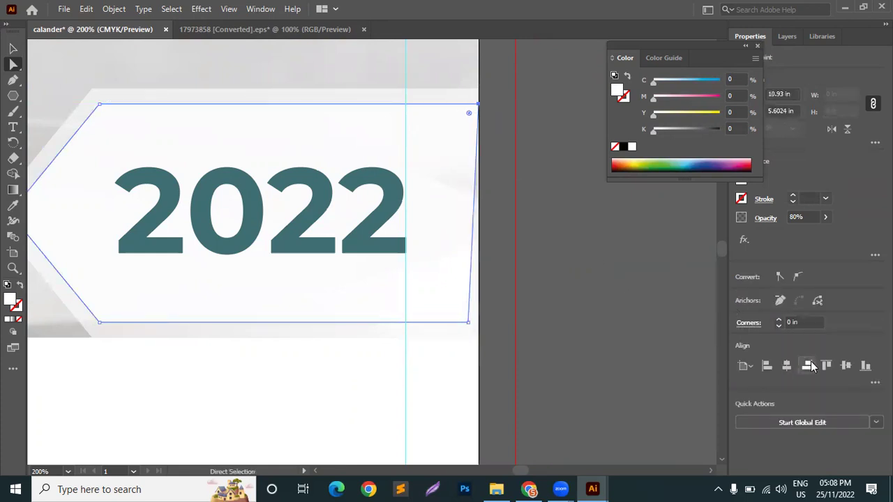
click(468, 322)
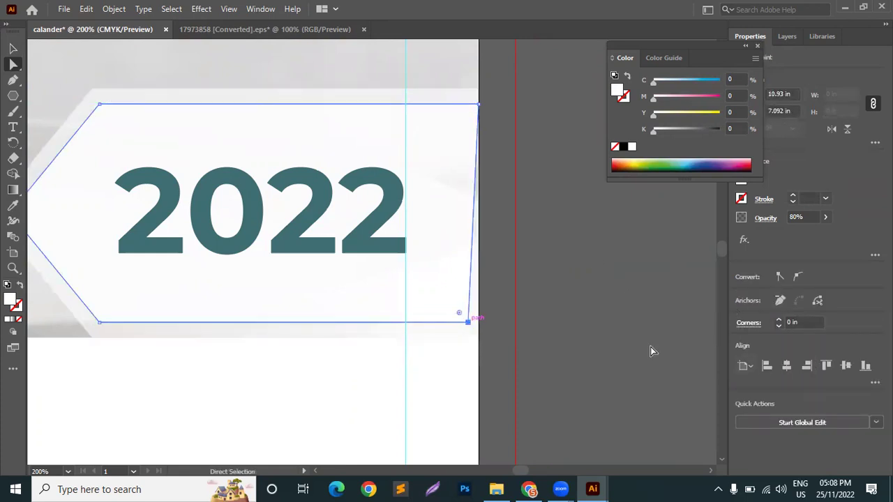
click(806, 367)
click(13, 49)
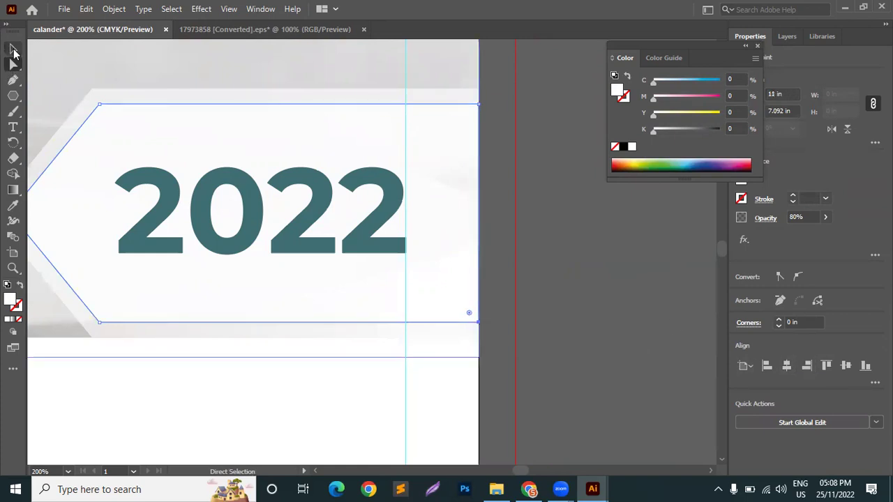
click(609, 319)
scroll(609, 320, down, 6)
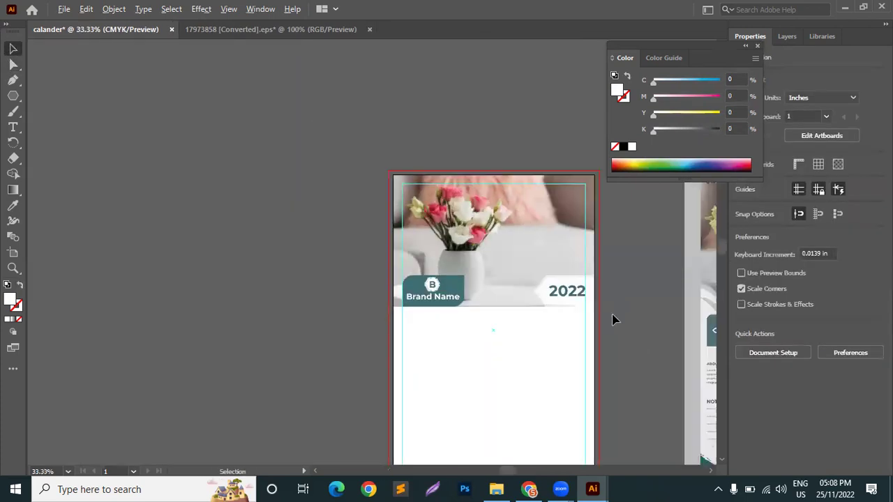
scroll(540, 274, down, 2)
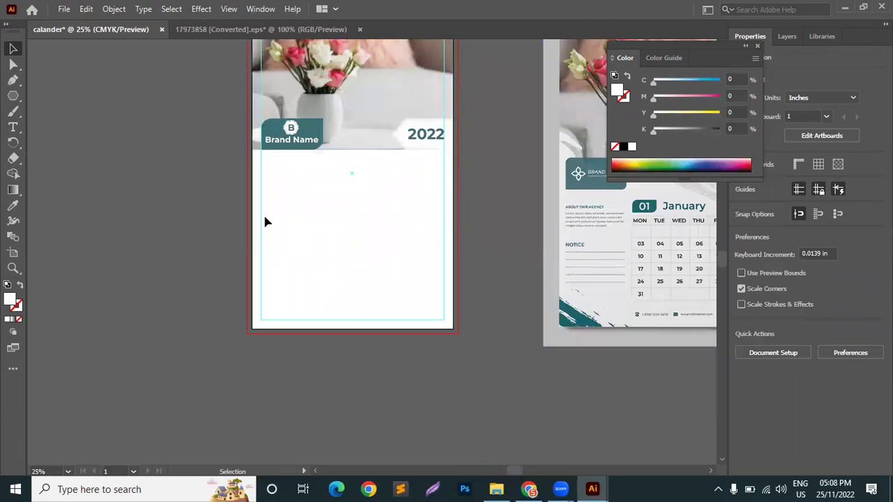
scroll(265, 221, right, 4)
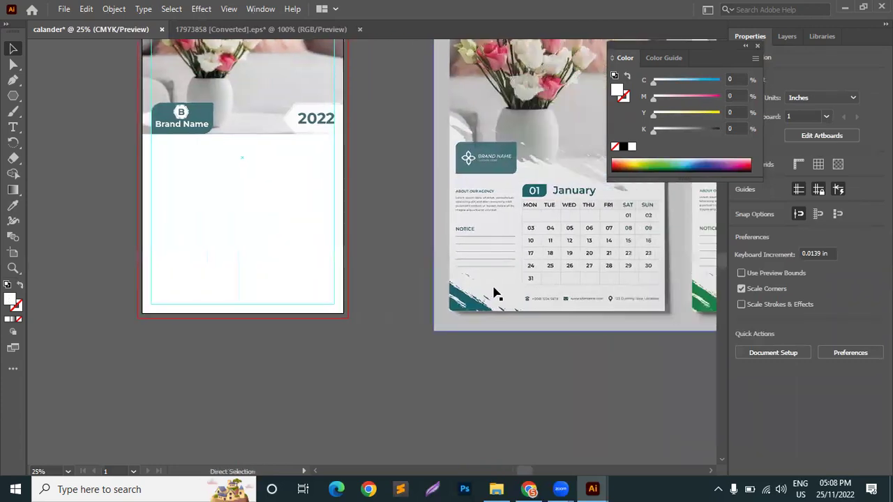
scroll(513, 253, up, 4)
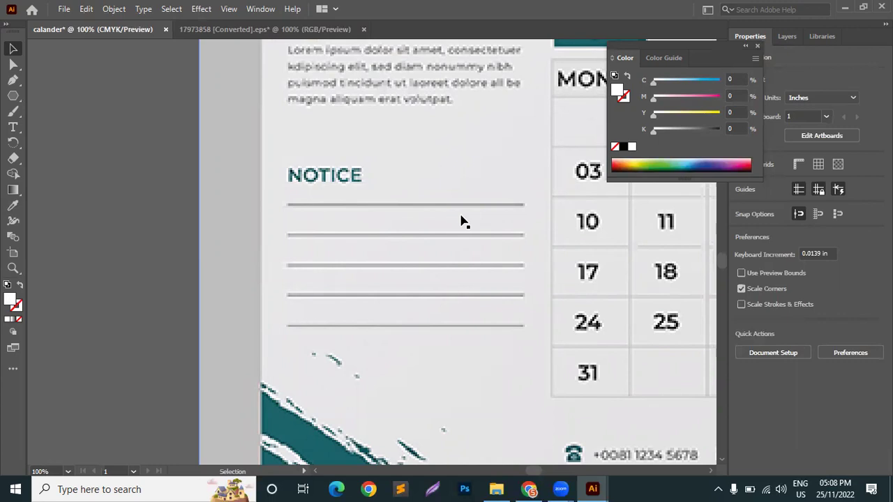
scroll(468, 223, down, 1)
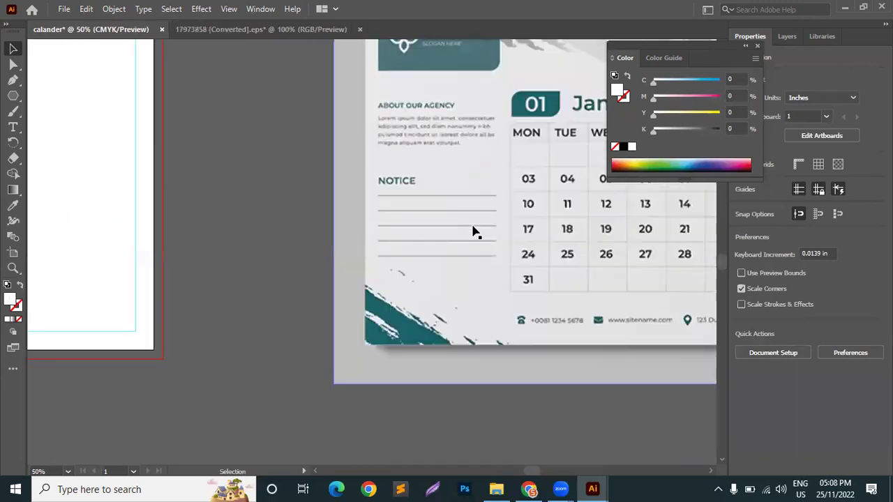
scroll(472, 229, down, 3)
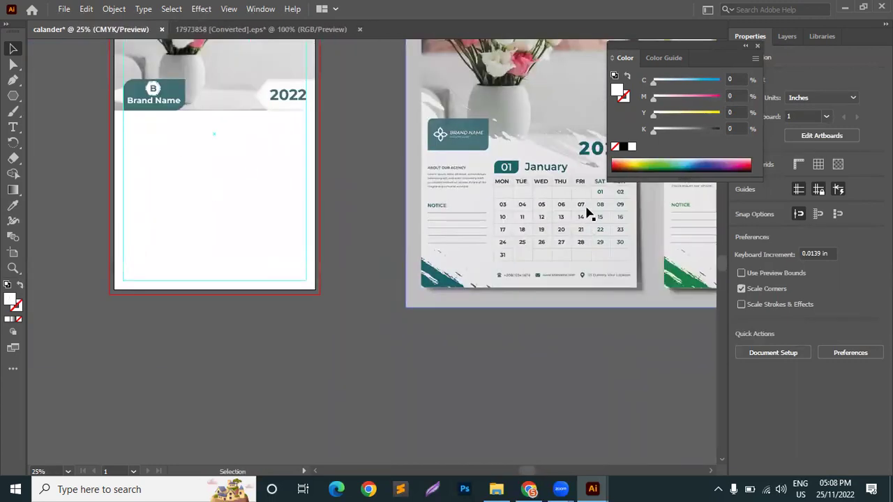
scroll(591, 208, down, 1)
drag(597, 197, 487, 271)
scroll(508, 350, up, 3)
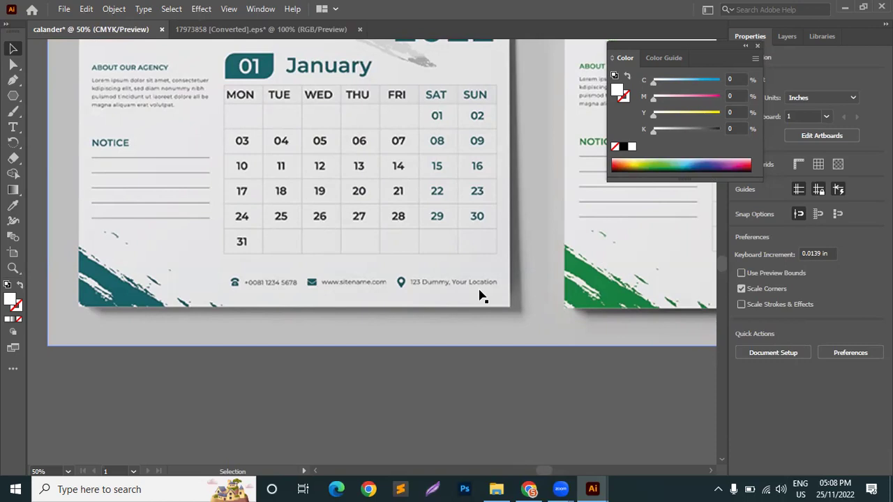
scroll(484, 296, down, 3)
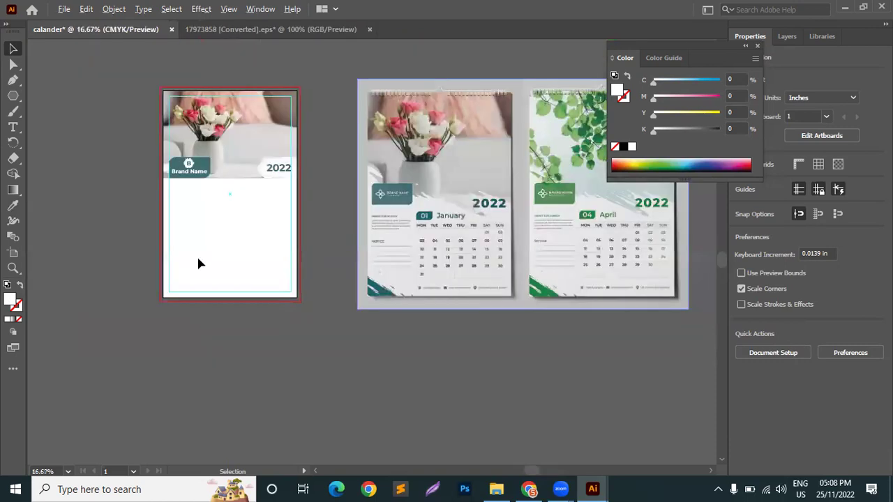
scroll(199, 259, up, 3)
scroll(573, 208, up, 1)
scroll(542, 351, up, 5)
scroll(541, 352, right, 1)
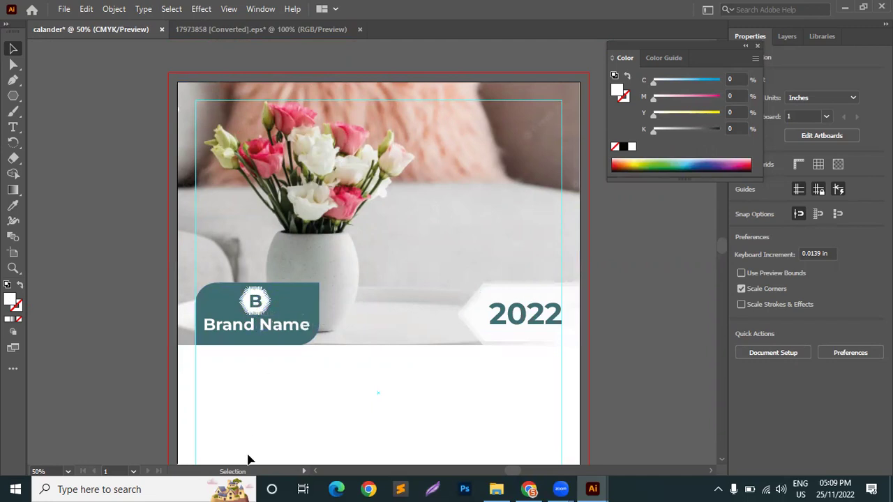
Step: Scale the Brand Name text and B badge logo down together, then zoom out to the full page
click(298, 313)
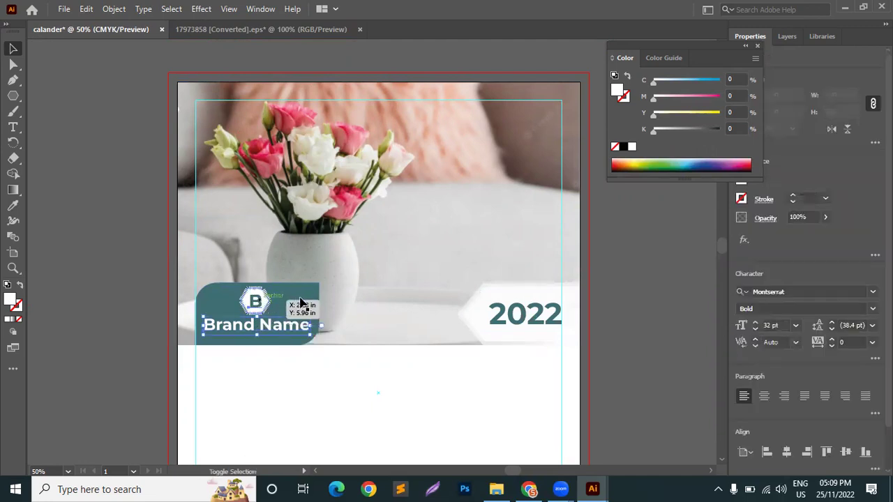
shift+click(314, 294)
drag(316, 287, 299, 307)
click(668, 321)
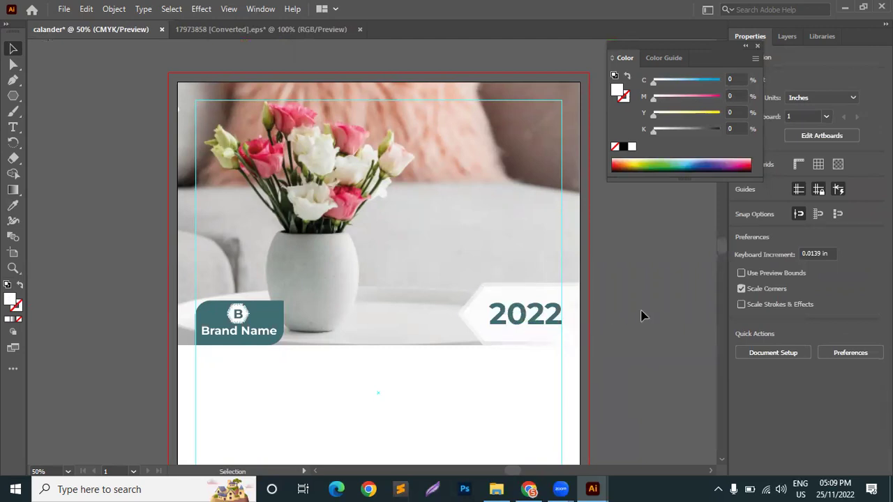
key(ctrl+minus)
key(ctrl+minus)
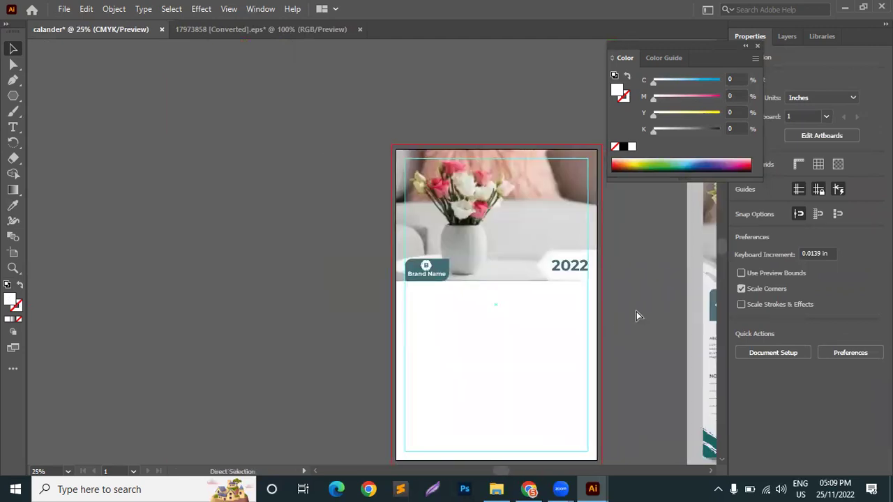
scroll(636, 312, right, 4)
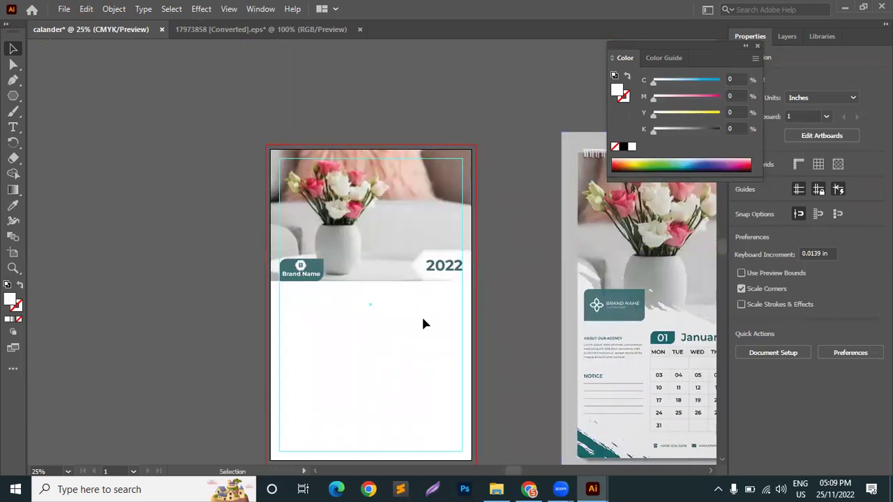
scroll(423, 321, down, 3)
scroll(425, 324, right, 2)
scroll(426, 323, down, 2)
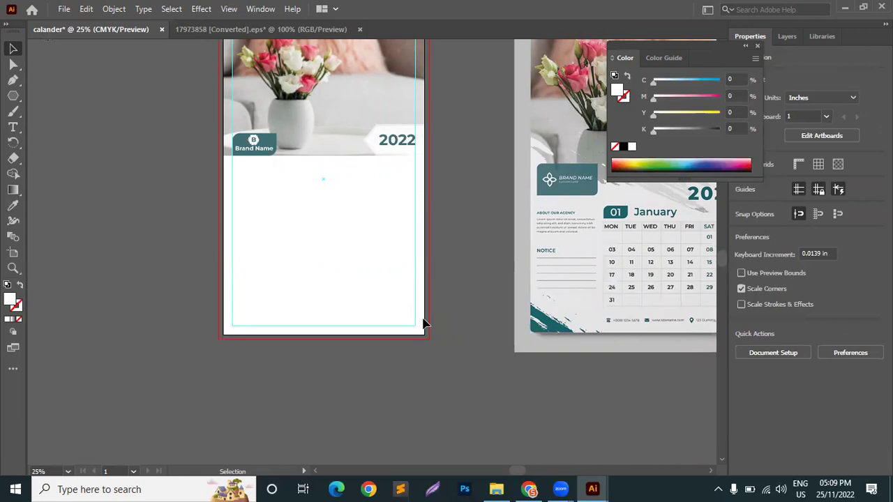
click(367, 140)
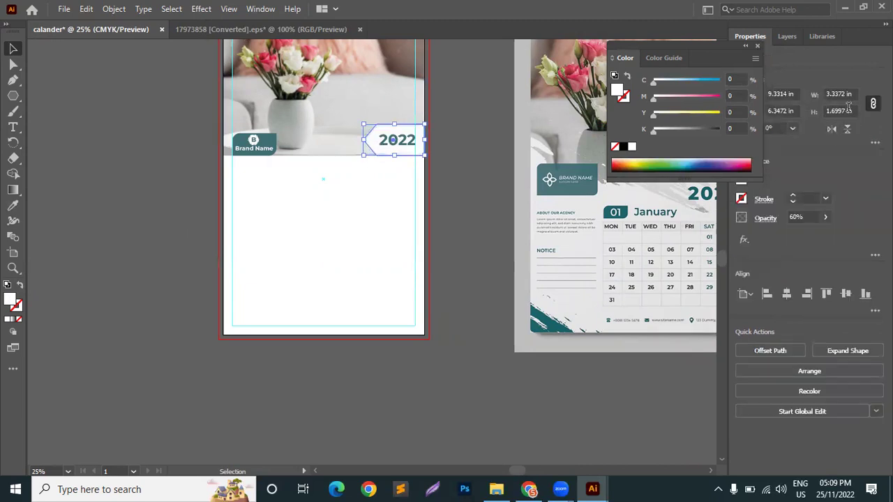
click(844, 93)
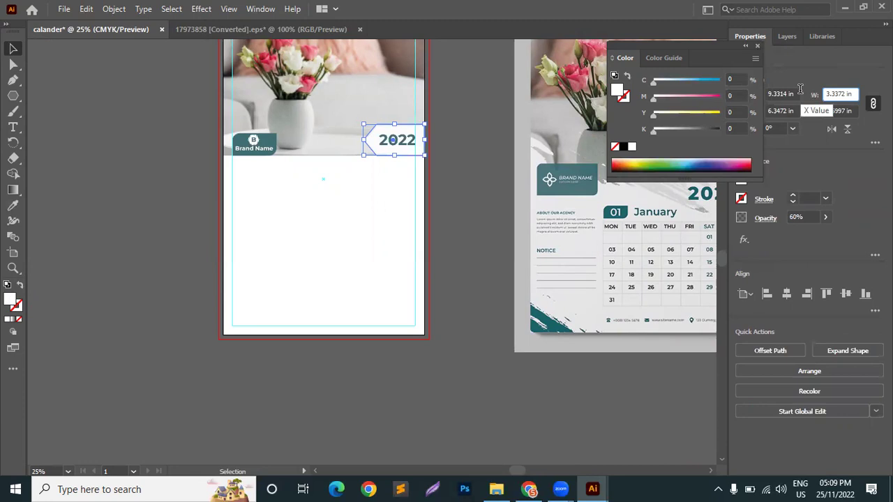
click(189, 134)
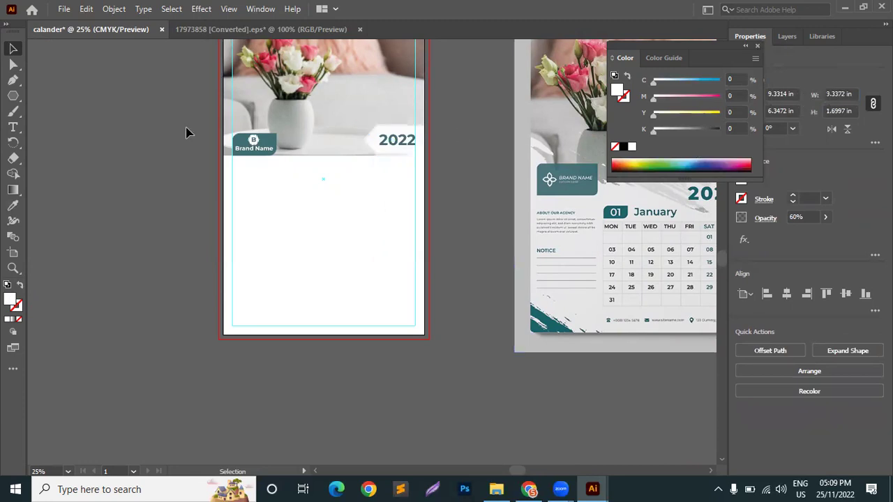
click(408, 147)
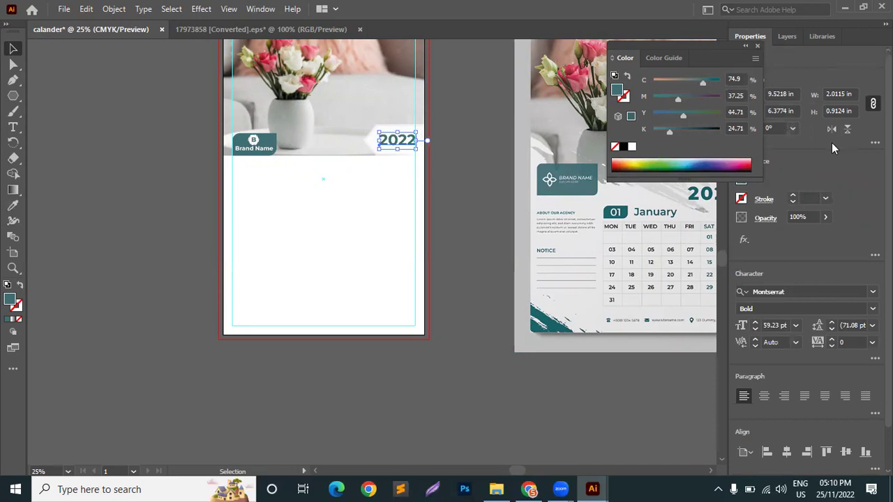
click(153, 180)
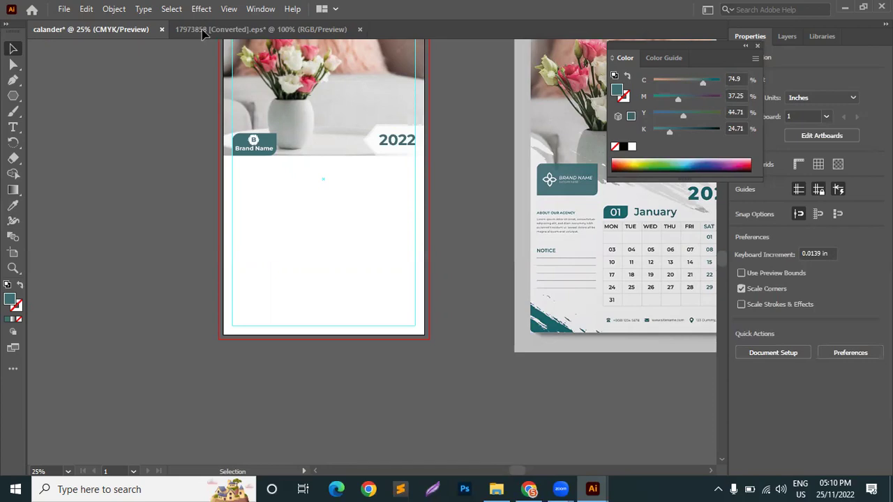
Step: Draw a teal rectangle across the band below the January dates
scroll(397, 280, up, 2)
scroll(404, 286, down, 3)
scroll(413, 290, right, 3)
scroll(446, 314, right, 4)
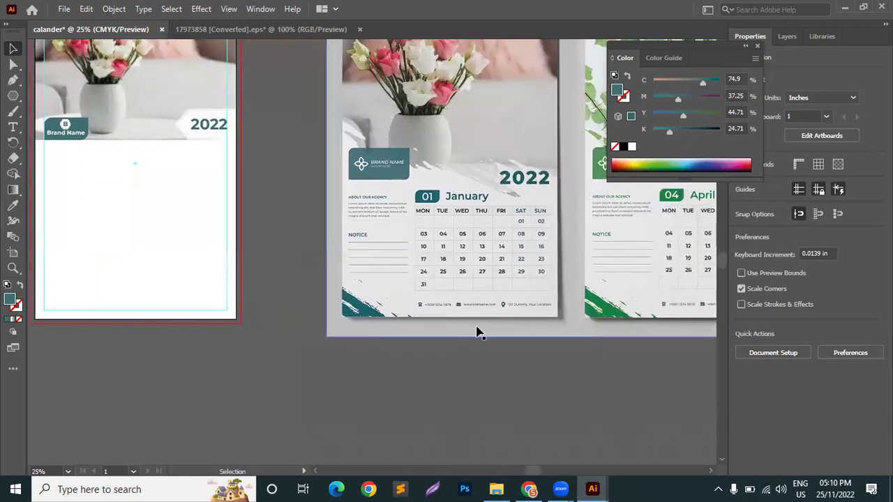
scroll(523, 333, up, 3)
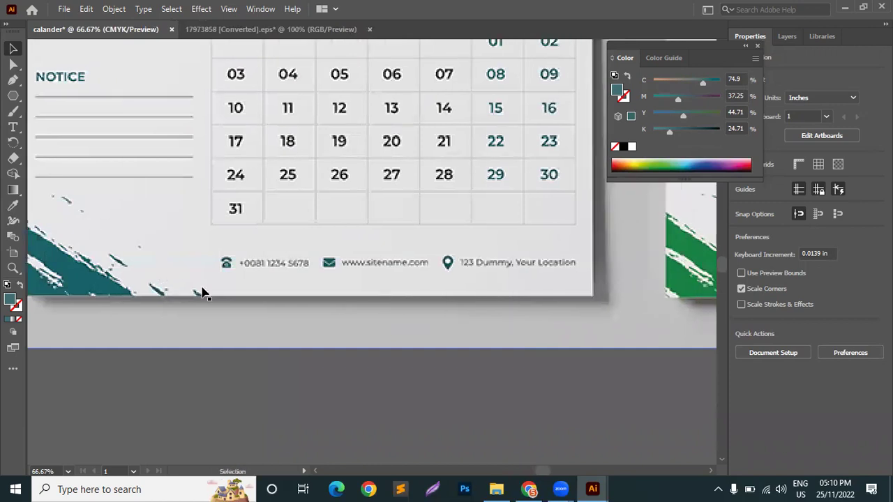
scroll(342, 323, left, 2)
scroll(323, 311, down, 1)
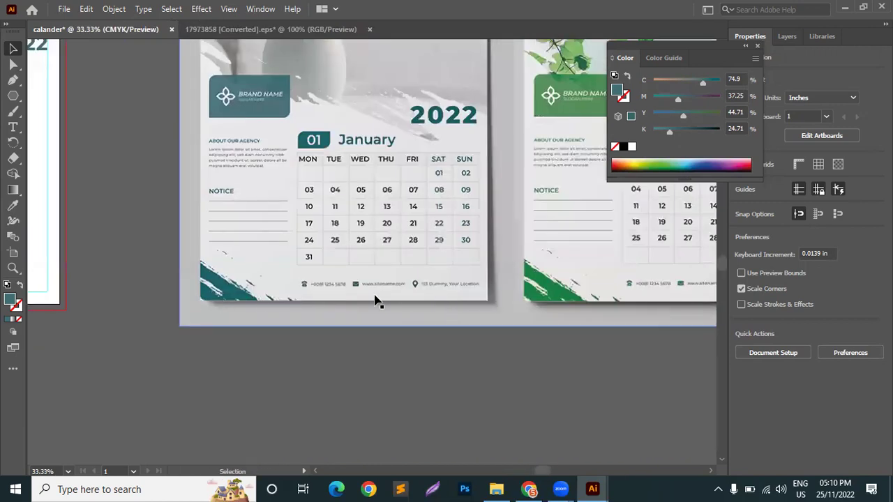
drag(13, 95, 70, 95)
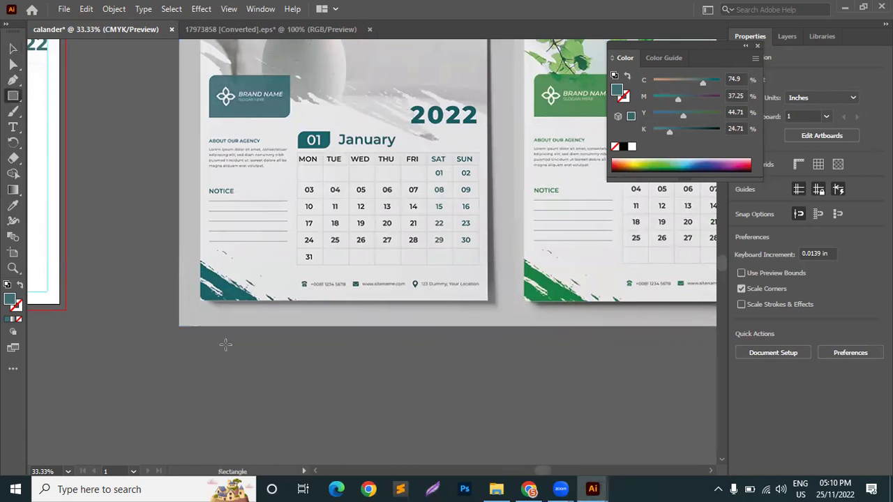
drag(200, 274, 487, 232)
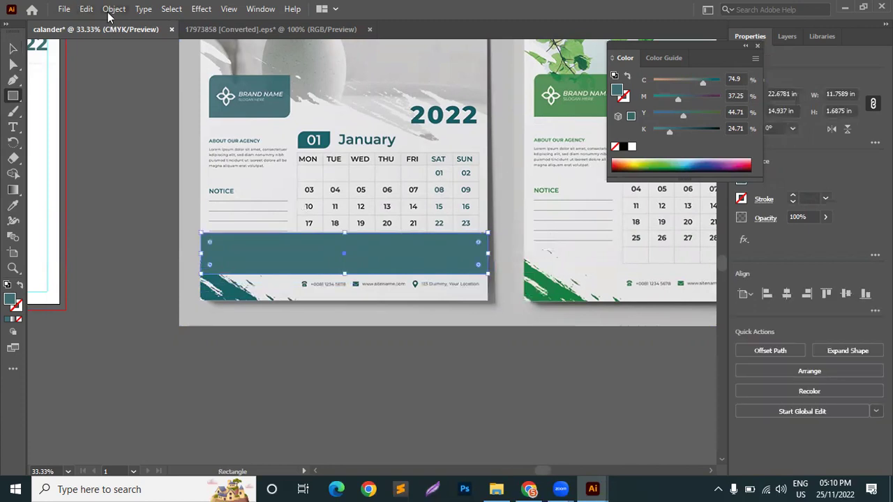
Step: Split the teal rectangle into a grid of 11 equal vertical columns
click(110, 10)
mouse_move(174, 316)
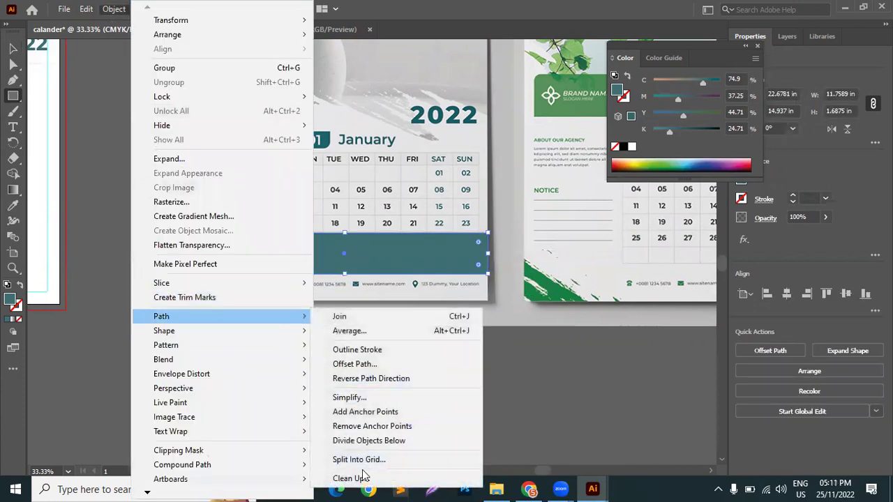
click(382, 462)
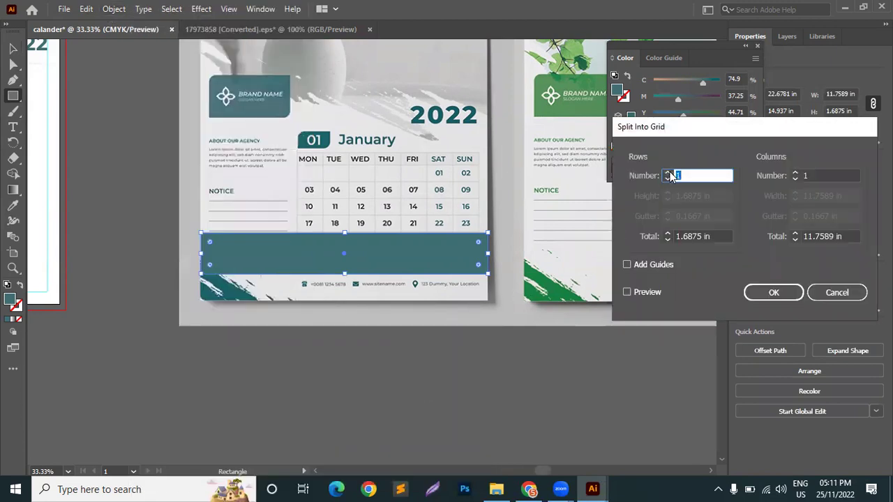
click(802, 176)
text(7)
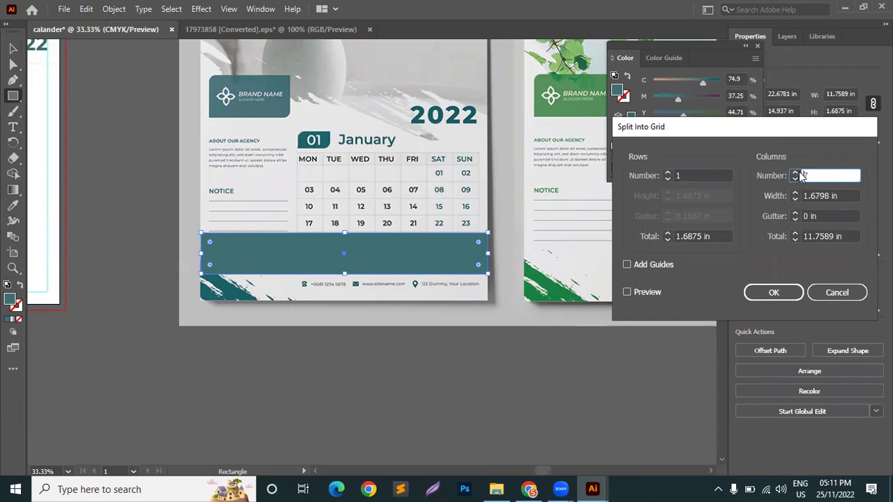
click(795, 172)
key(Return)
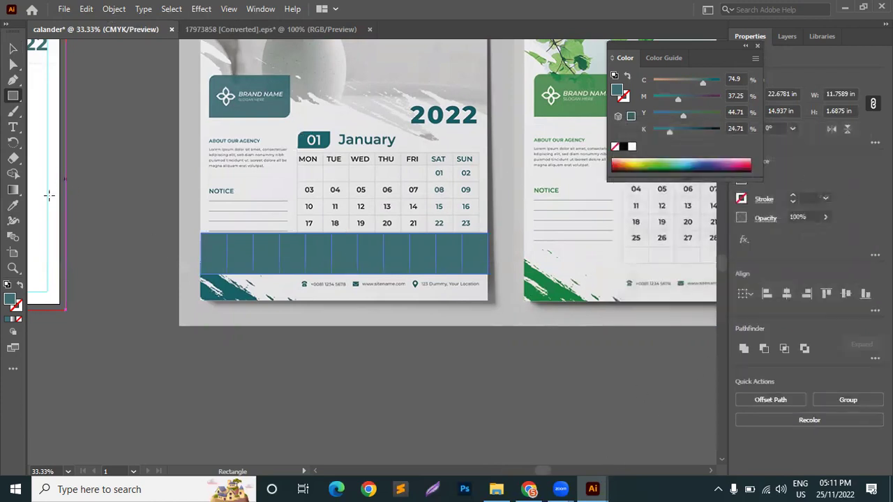
click(11, 50)
click(150, 92)
scroll(333, 294, up, 1)
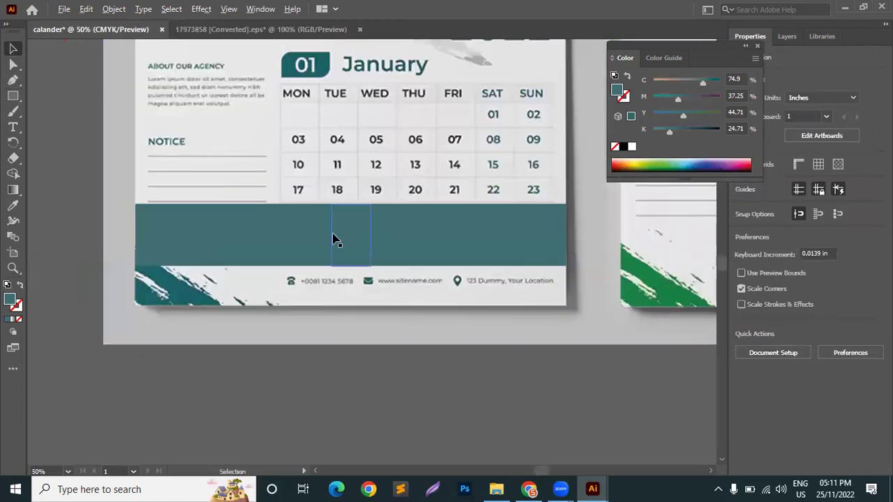
click(351, 245)
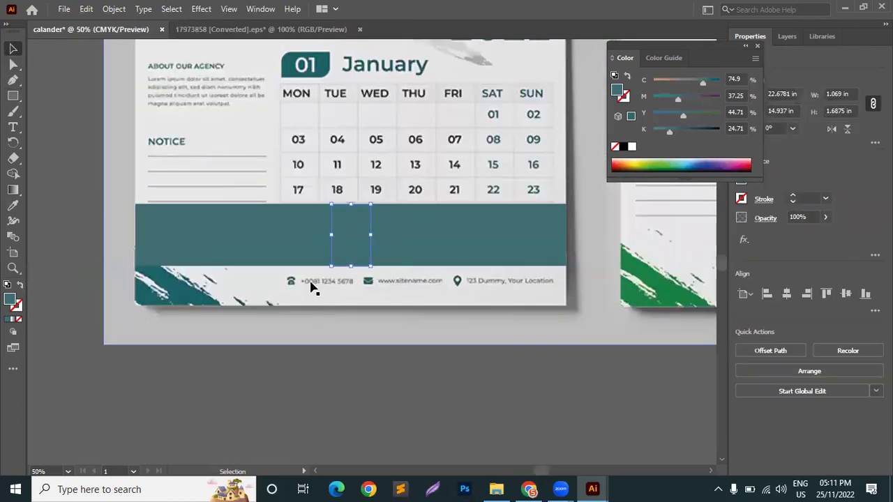
click(301, 249)
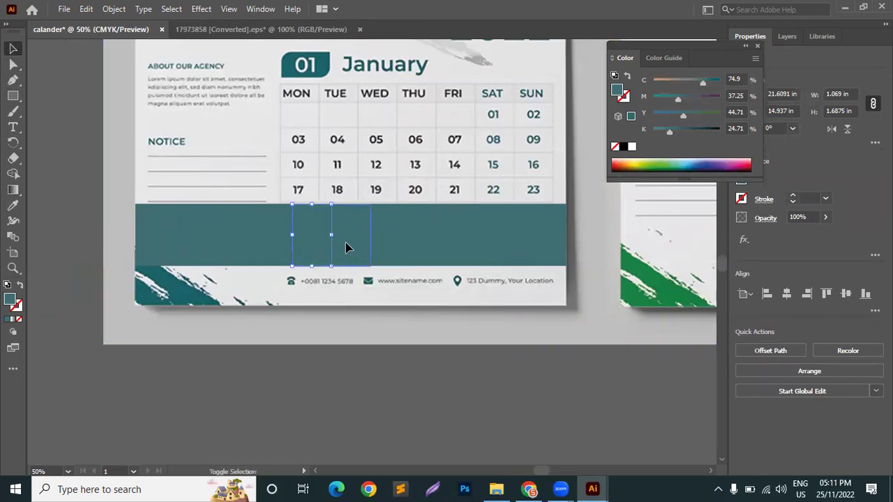
shift+click(346, 247)
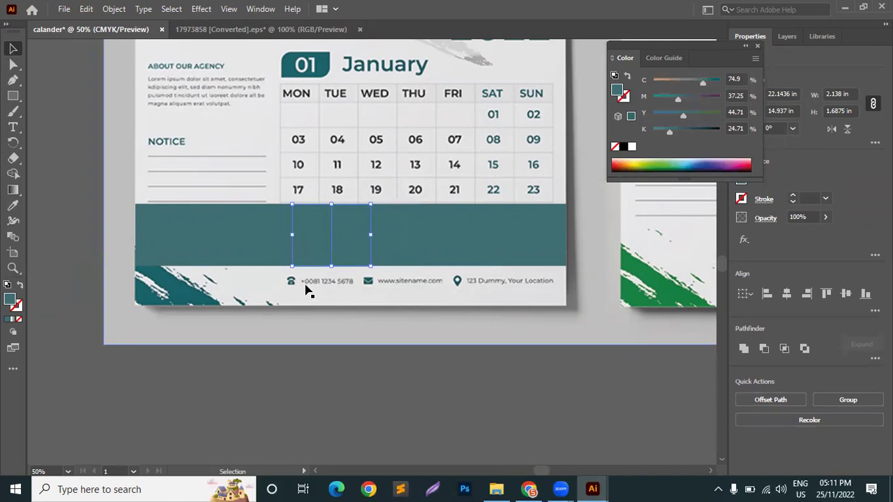
click(323, 254)
drag(319, 256, 331, 275)
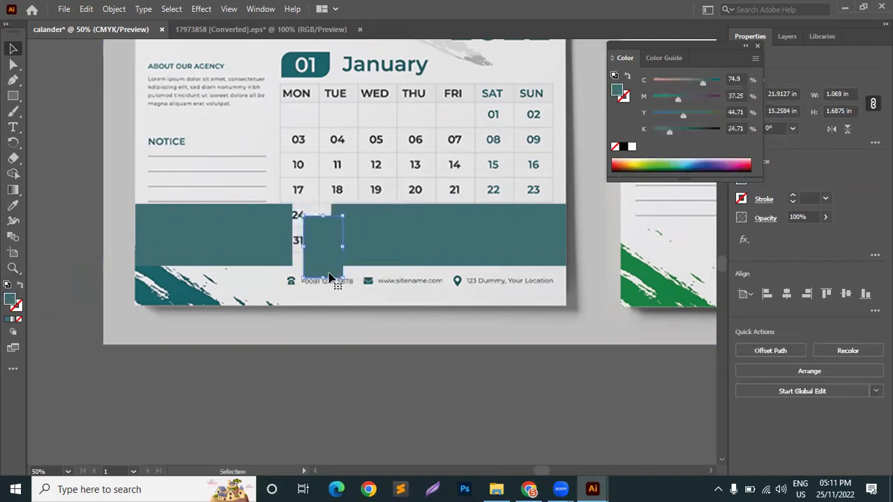
key(ctrl+z)
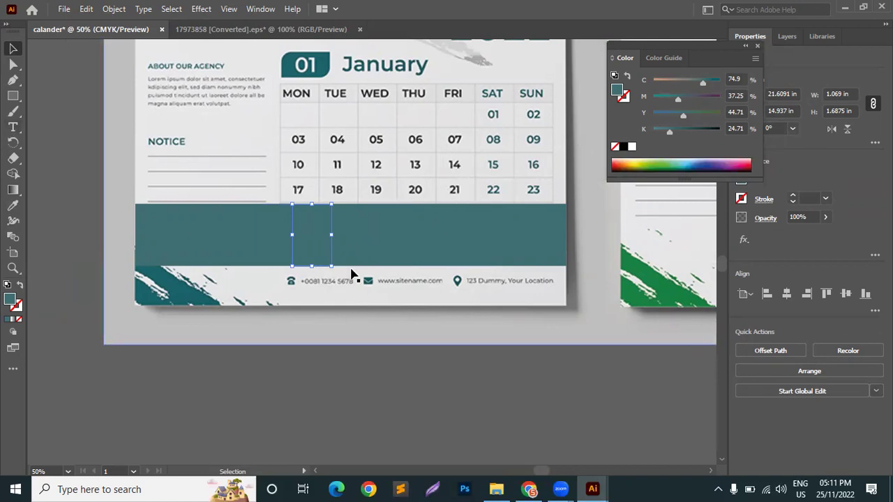
scroll(324, 280, down, 3)
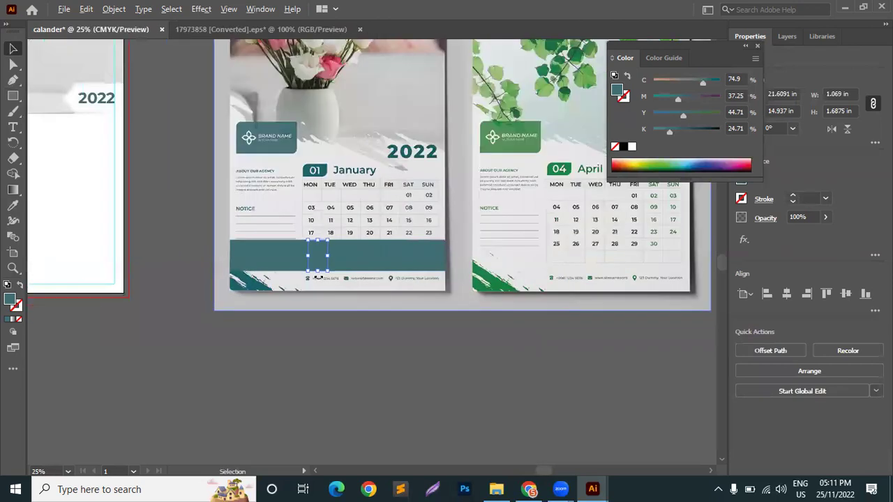
drag(188, 202, 359, 215)
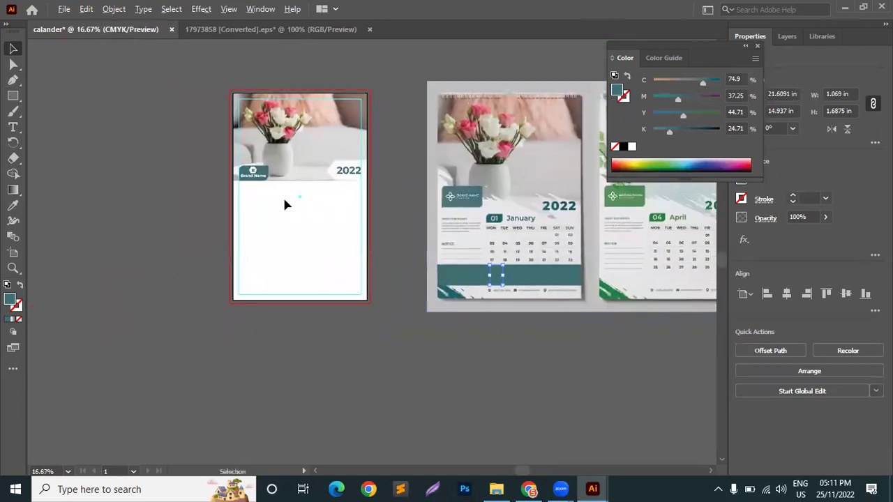
scroll(284, 204, up, 1)
scroll(288, 199, up, 2)
scroll(342, 233, up, 1)
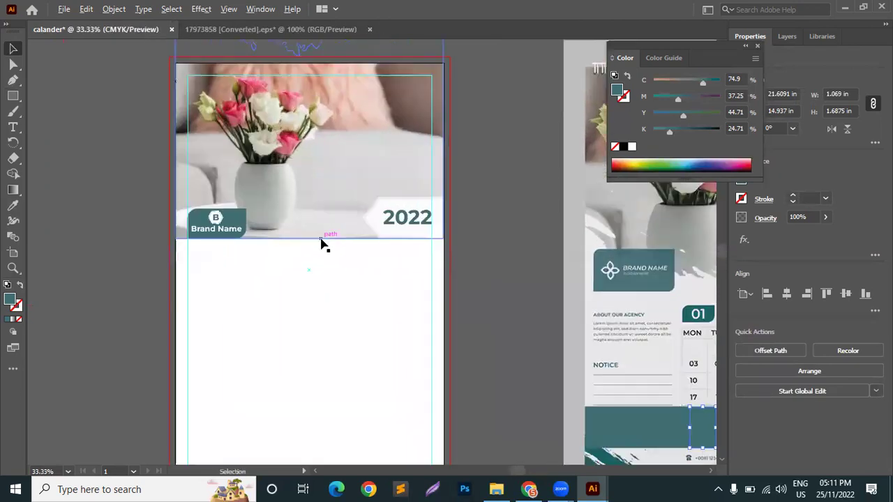
click(470, 221)
scroll(471, 217, down, 2)
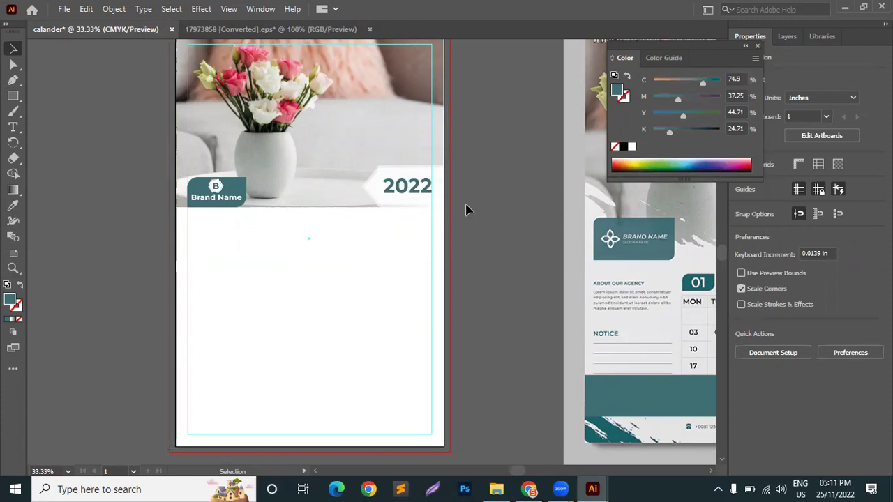
scroll(469, 182, up, 1)
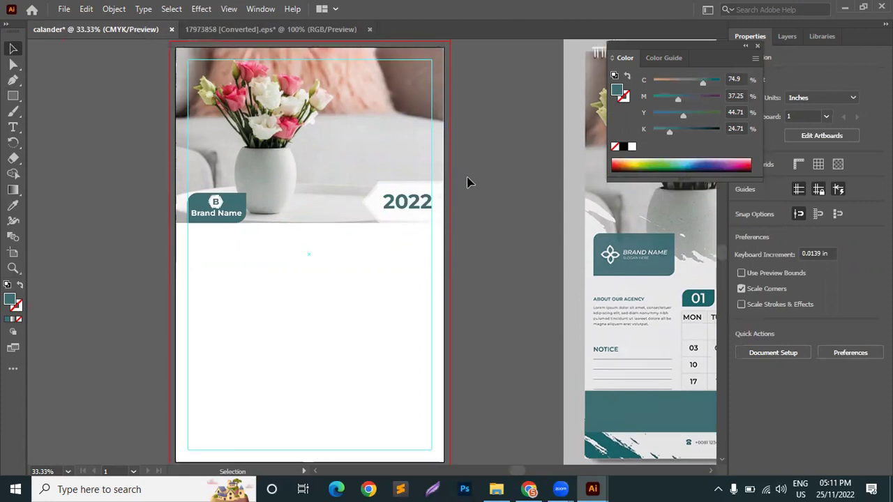
drag(570, 237, 90, 274)
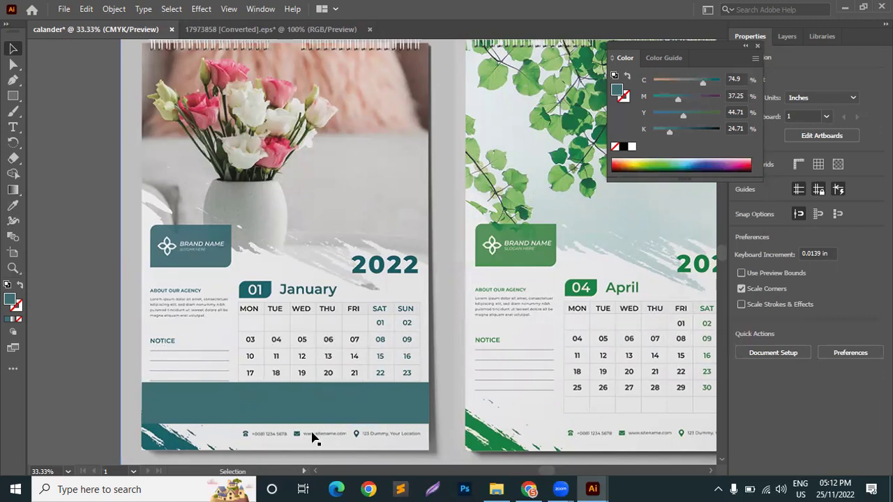
key(space)
drag(229, 199, 667, 185)
drag(569, 187, 599, 183)
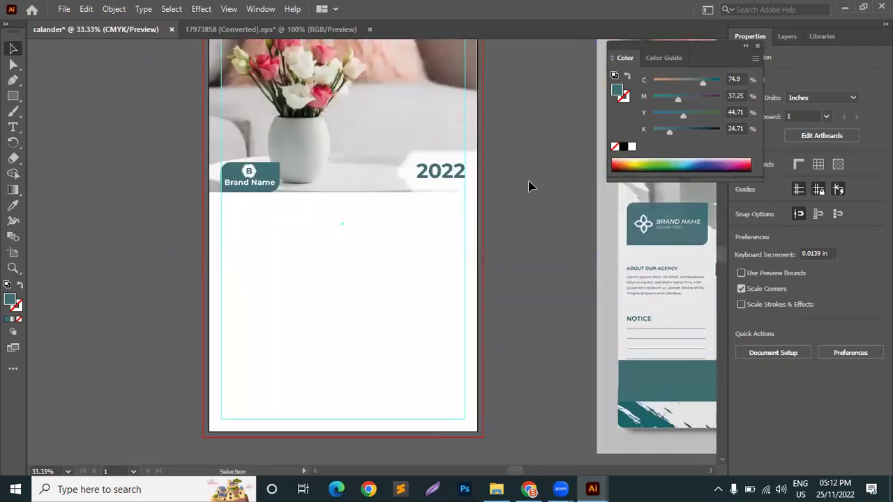
scroll(529, 186, down, 1)
scroll(530, 183, right, 3)
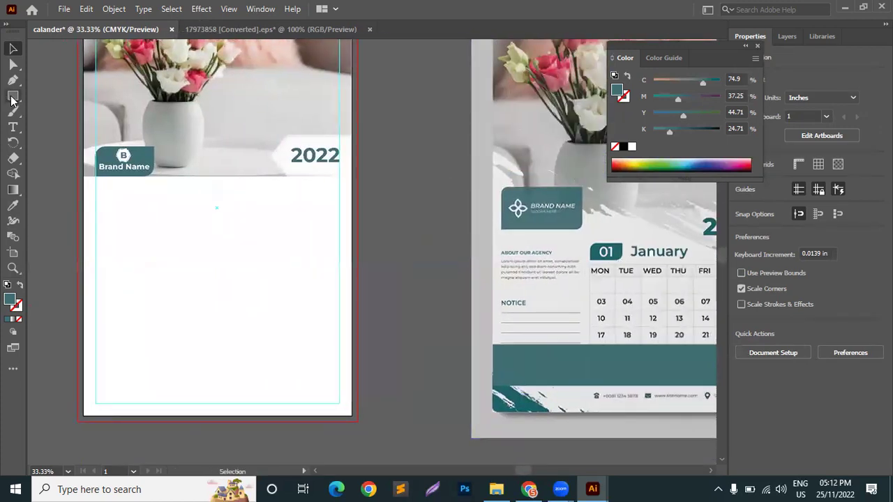
scroll(678, 298, down, 2)
scroll(679, 298, right, 2)
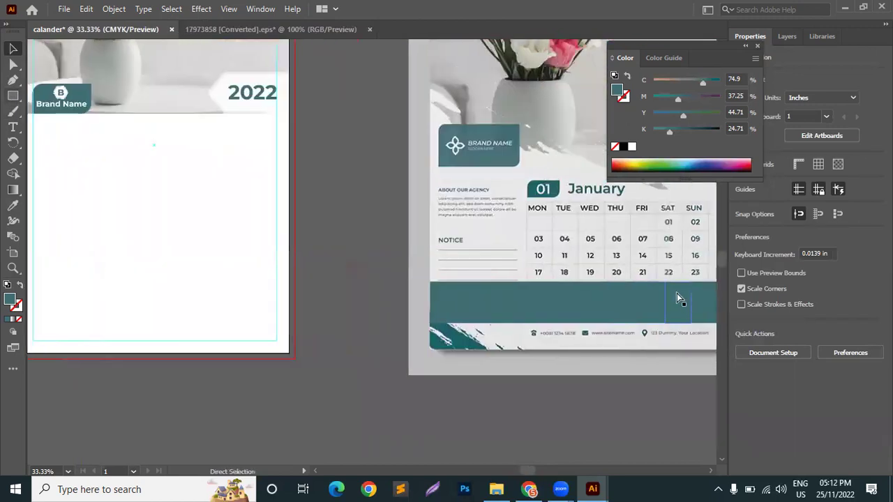
scroll(677, 298, right, 3)
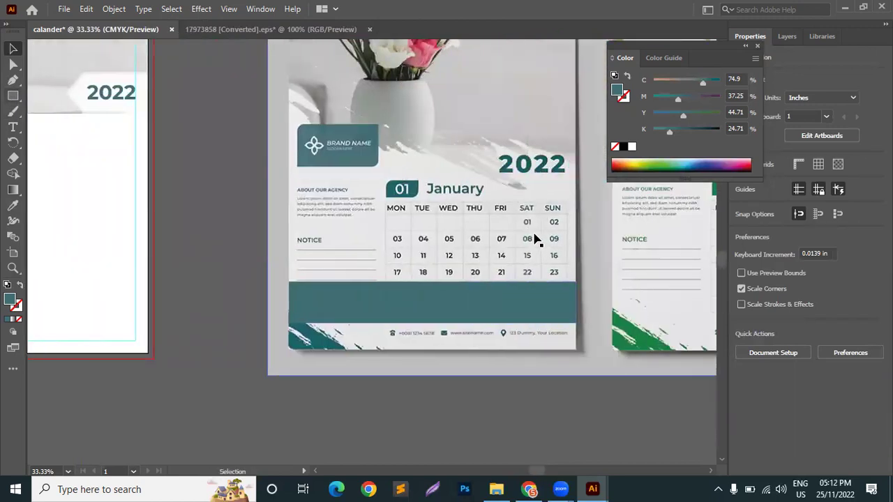
Step: In Chrome's wall calendar design image results, preview the Vecteezy and Design99 calendar designs
click(529, 489)
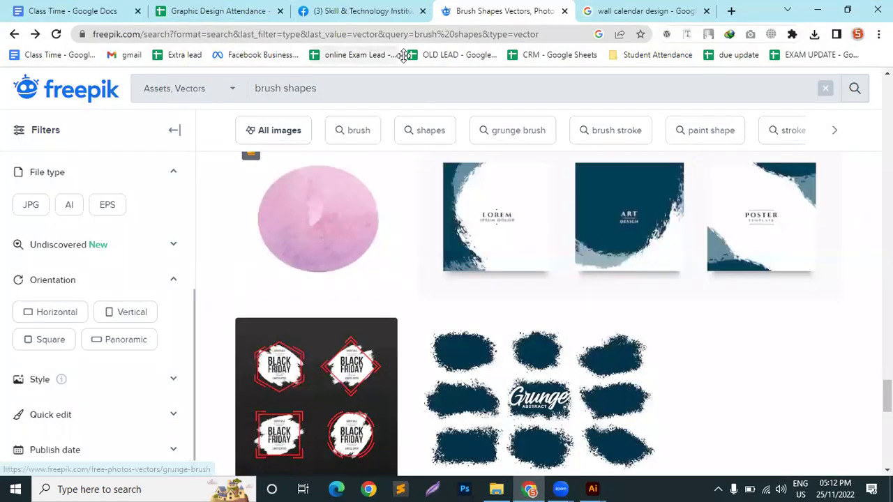
click(585, 10)
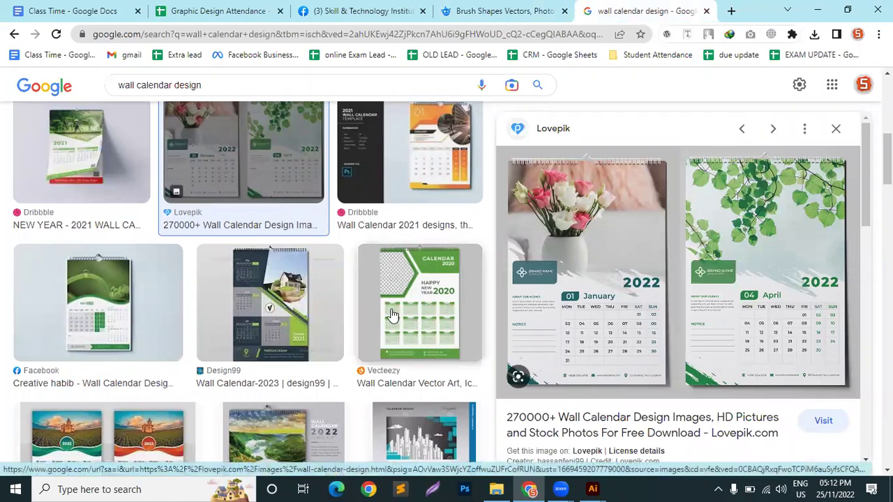
click(472, 307)
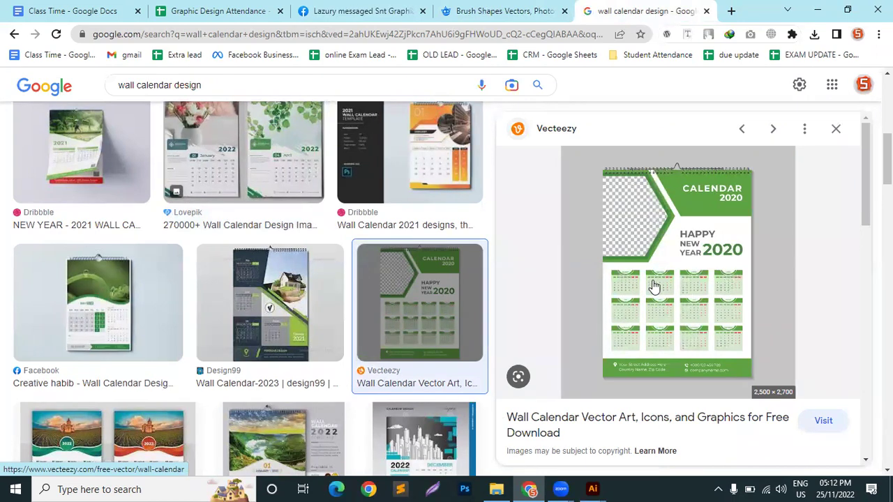
scroll(660, 281, down, 3)
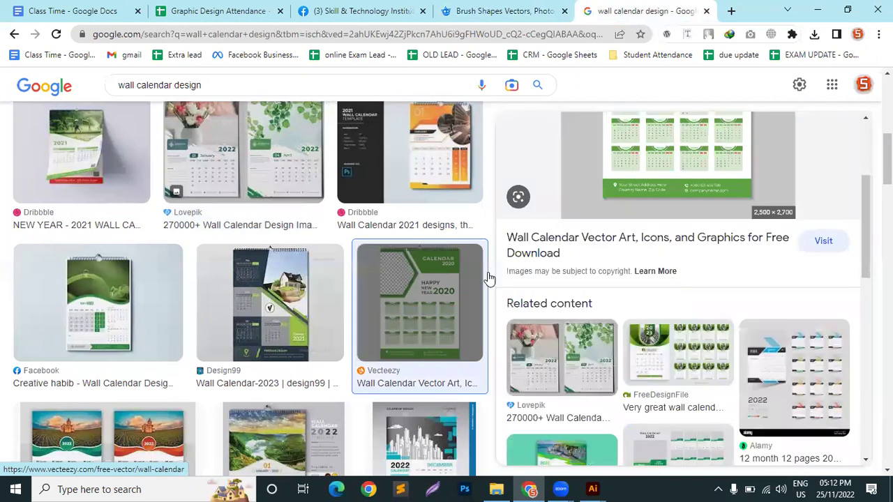
key(Left)
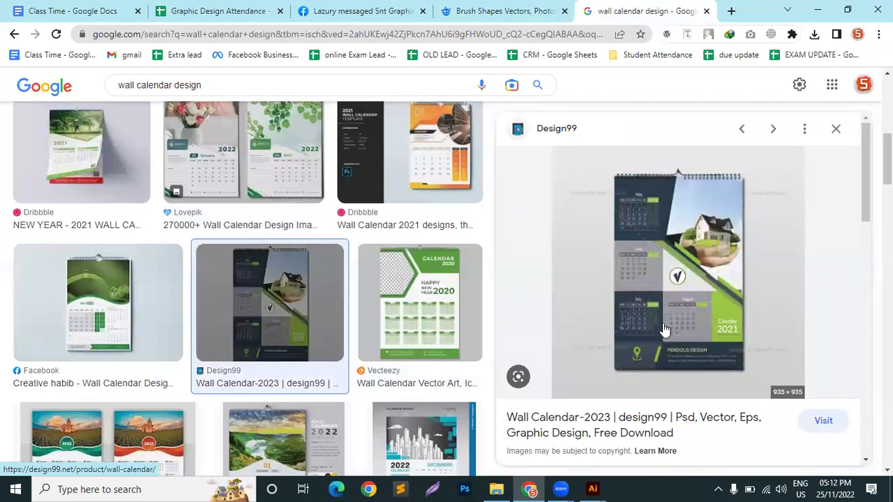
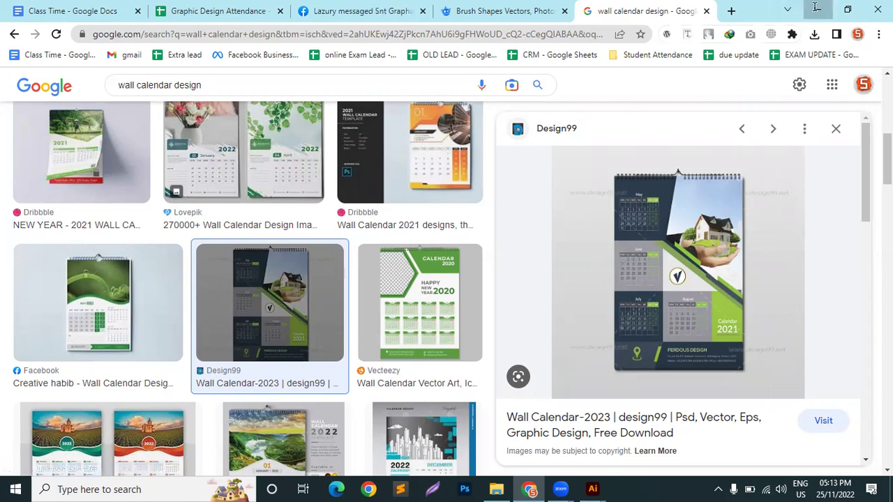
Step: Minimize Chrome's 'wall calendar design' image results to return to the Illustrator design
click(817, 9)
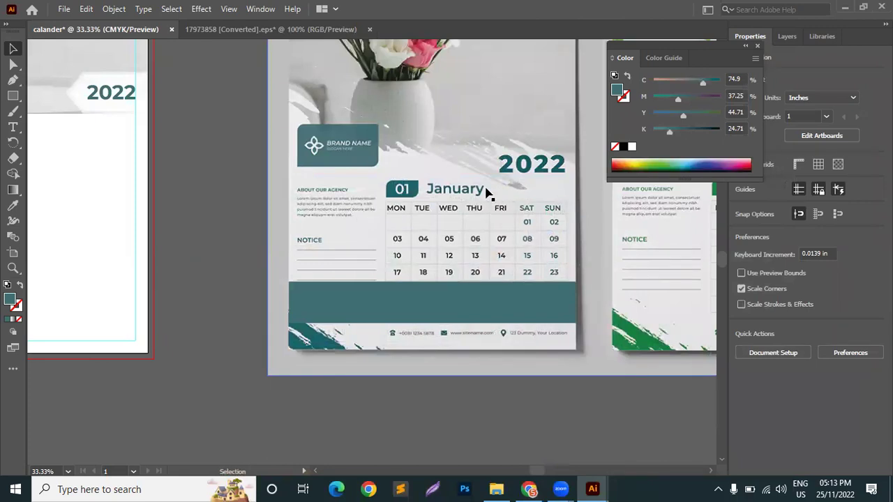
Step: Type the heading 'January' on the left artboard, correcting the mistyped capital A
scroll(487, 192, left, 5)
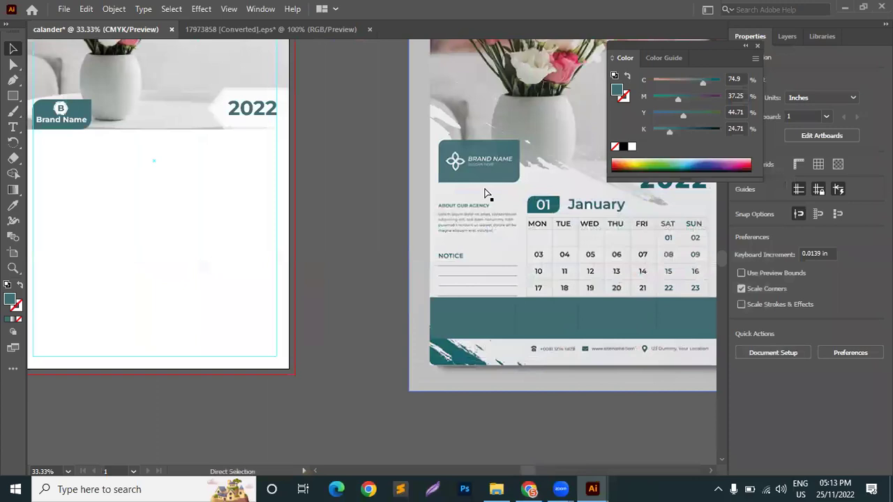
click(11, 128)
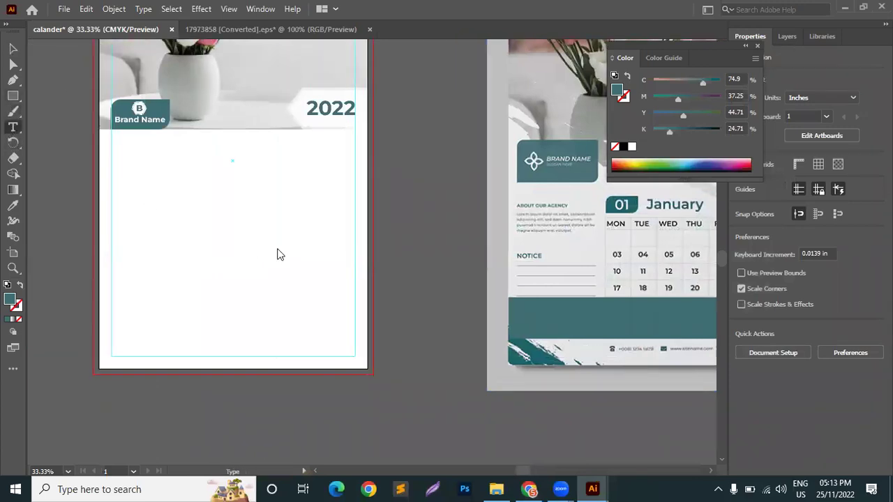
click(278, 246)
text(JAn)
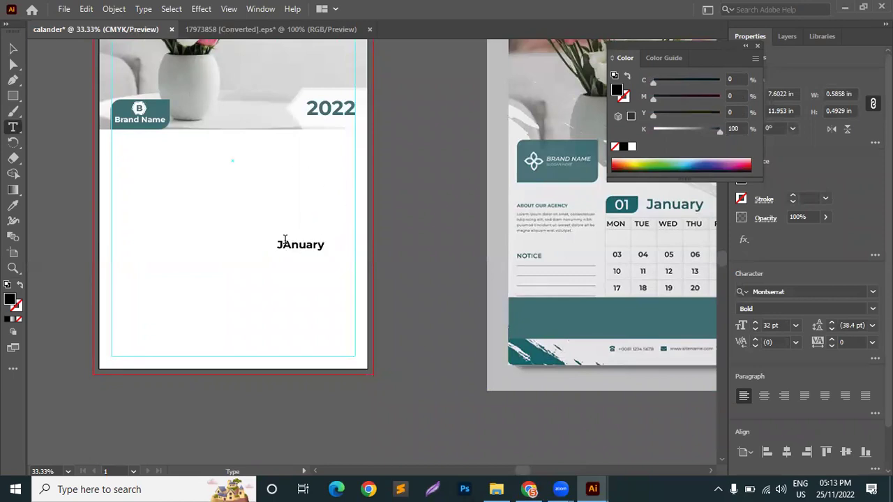
drag(282, 245, 289, 245)
text(a)
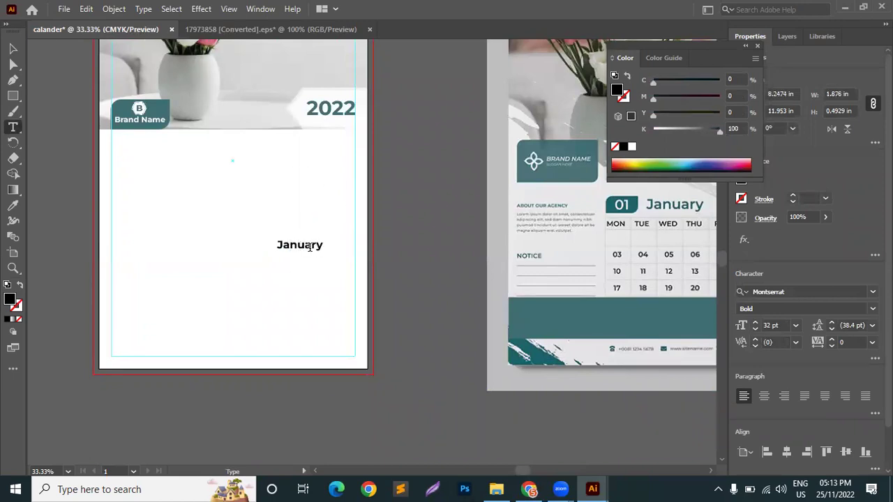
Step: Scale January to about 42.6 pt and place it at the left below the photo
click(12, 50)
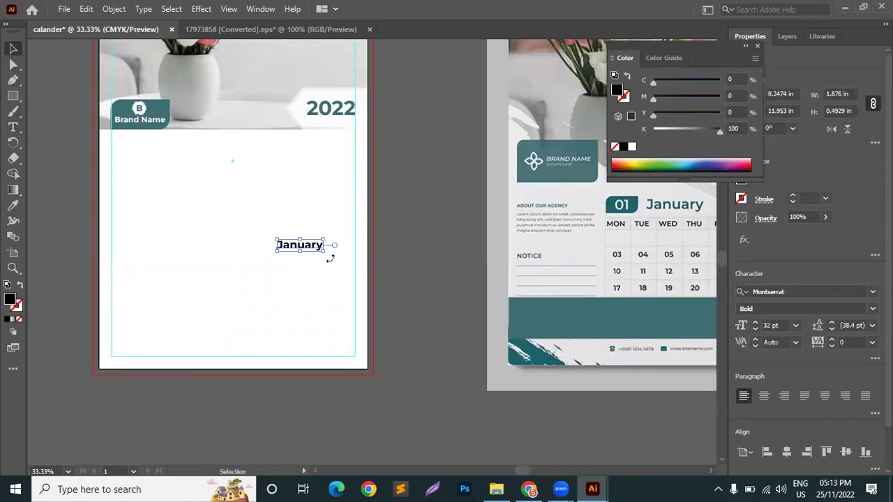
drag(328, 254, 158, 174)
click(61, 201)
scroll(62, 201, up, 3)
click(159, 245)
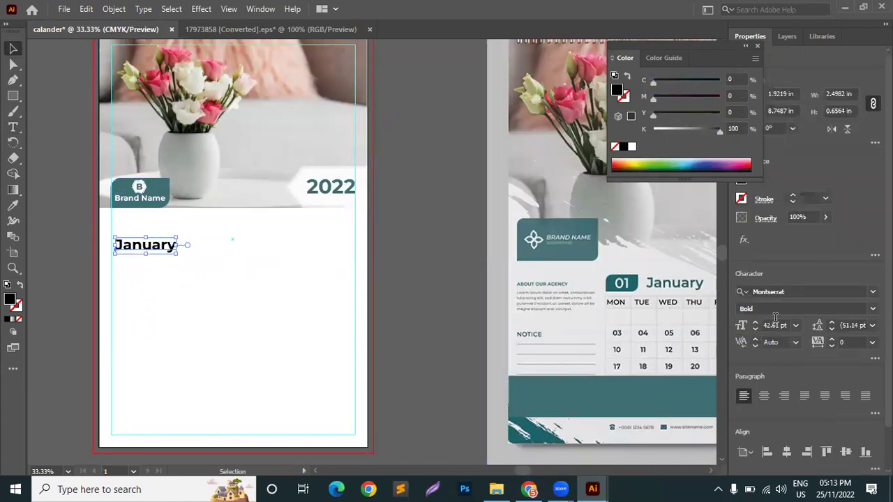
drag(852, 92, 832, 94)
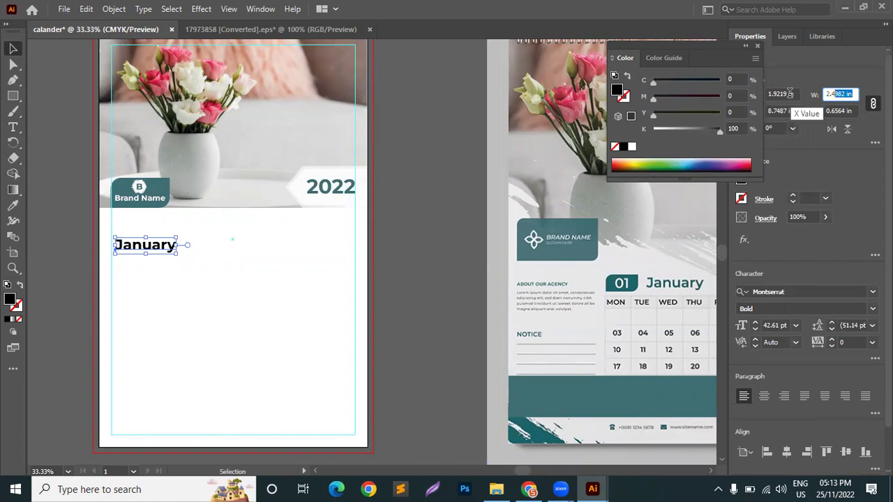
click(13, 205)
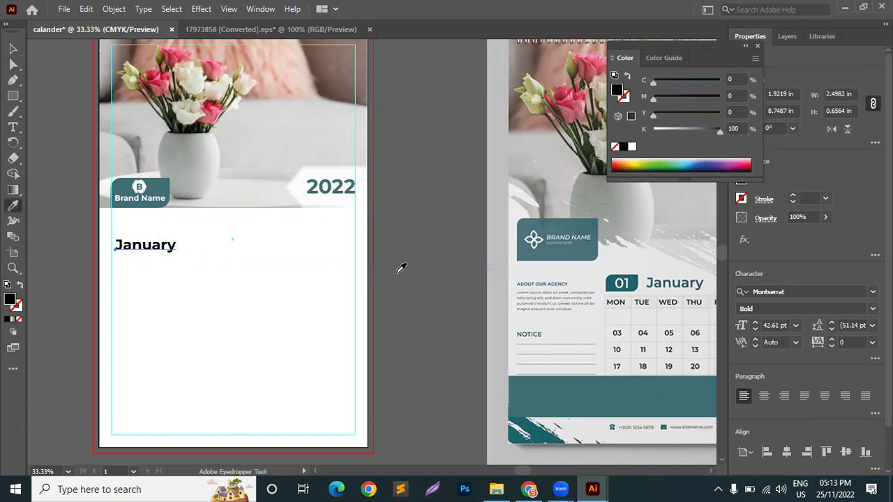
click(13, 48)
click(13, 96)
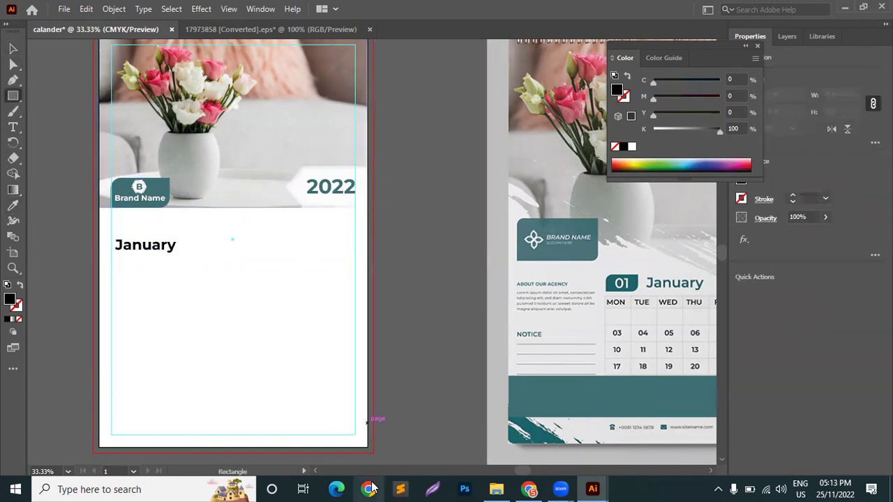
Step: Draw a rectangle over the lower artboard, fill it with the teal, and send it to back
drag(360, 445, 97, 127)
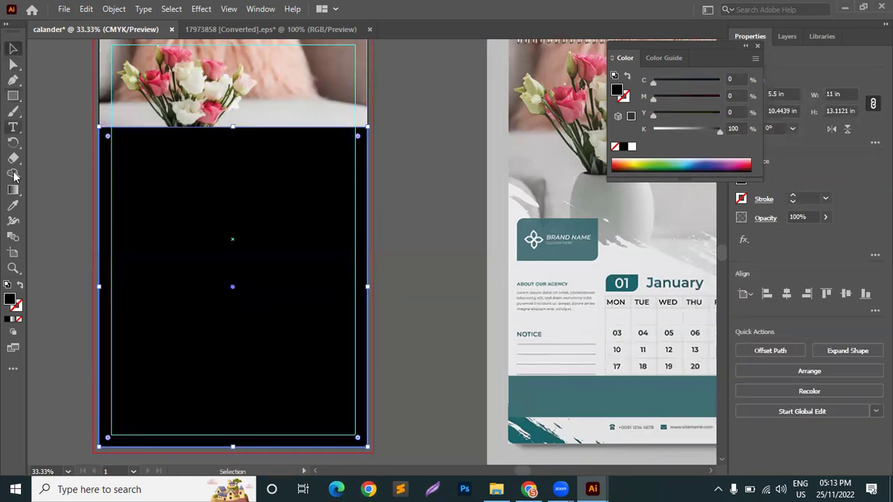
click(12, 205)
click(571, 253)
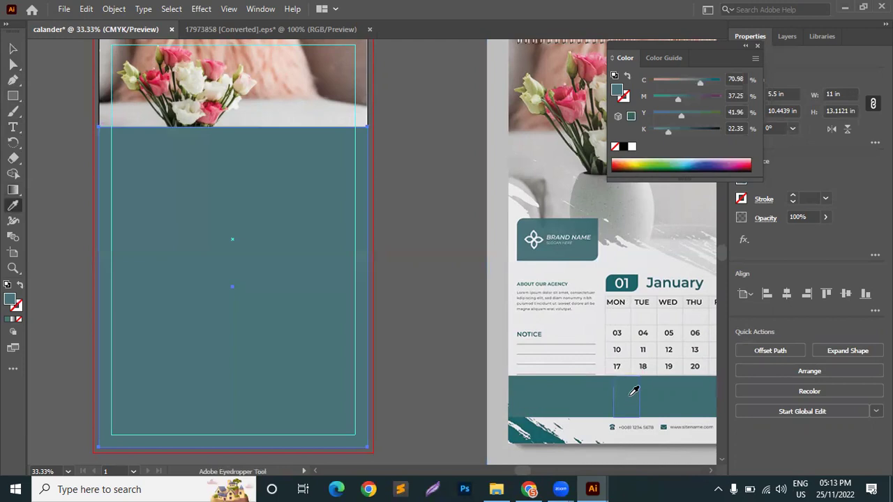
click(637, 396)
key(v)
right_click(275, 173)
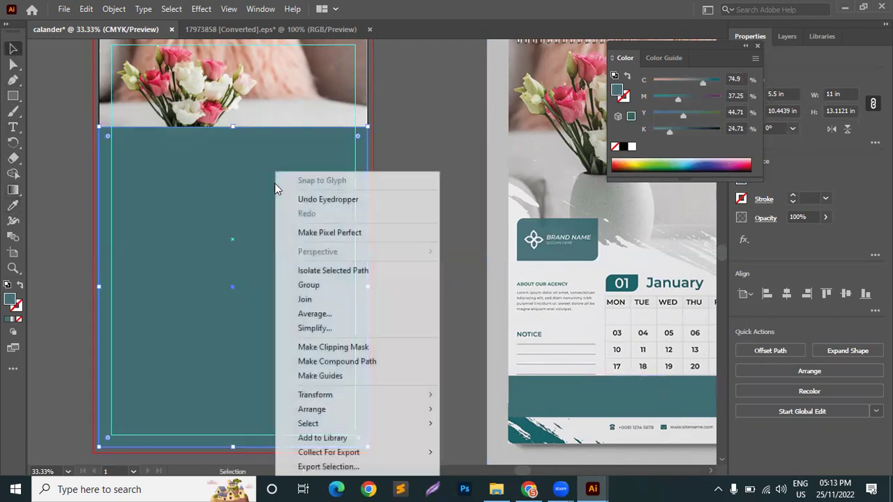
mouse_move(396, 413)
click(498, 452)
click(424, 332)
Step: Make the January heading white at 100% opacity
click(148, 250)
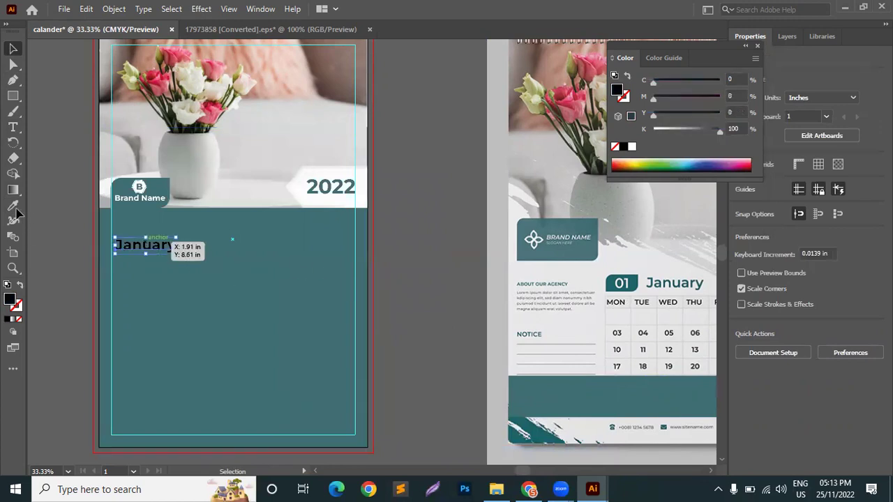
key(i)
click(300, 187)
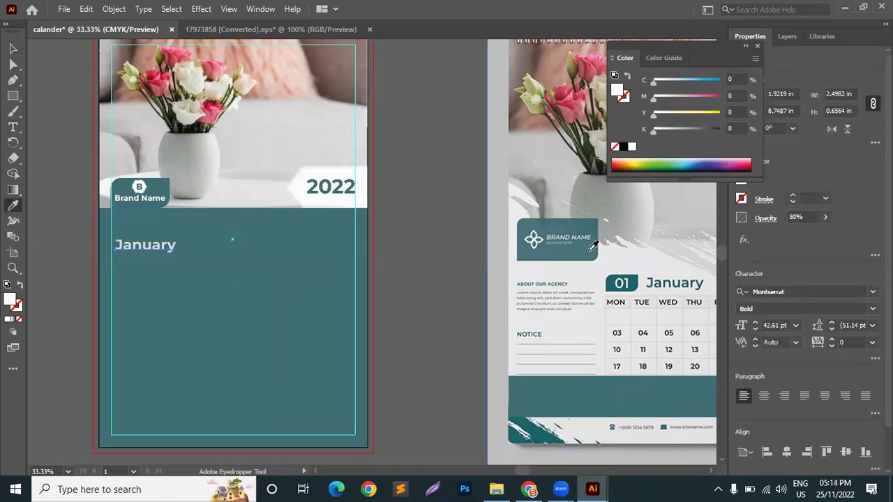
click(826, 218)
drag(813, 235, 830, 235)
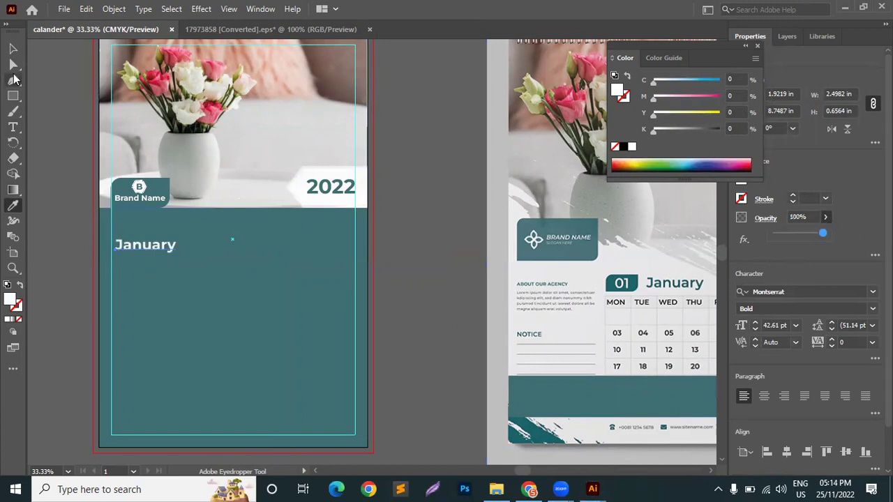
click(12, 48)
click(73, 80)
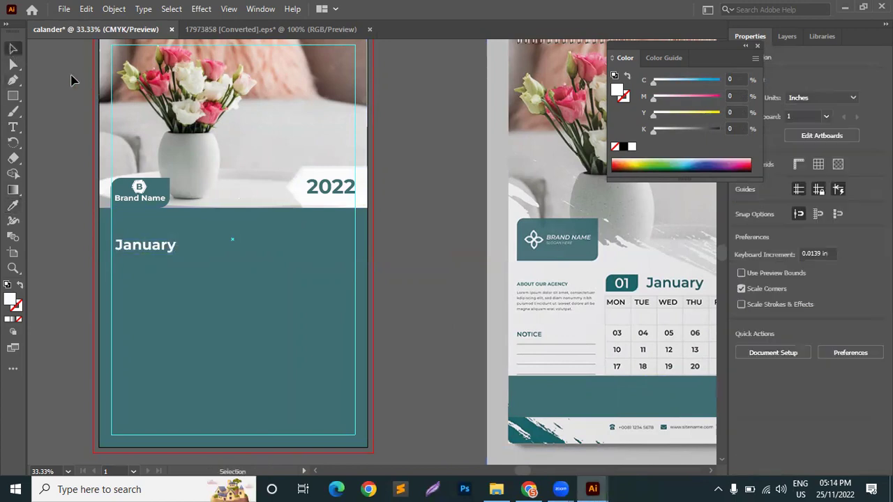
Step: Recolour the background rectangle to dark navy 17262b (K 63, then Color Picker)
scroll(175, 272, up, 1)
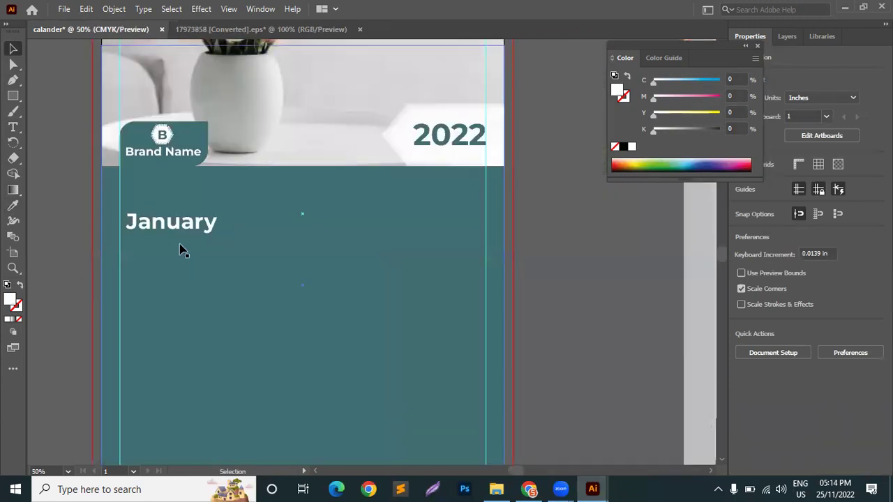
scroll(174, 248, down, 2)
scroll(167, 242, down, 1)
click(171, 190)
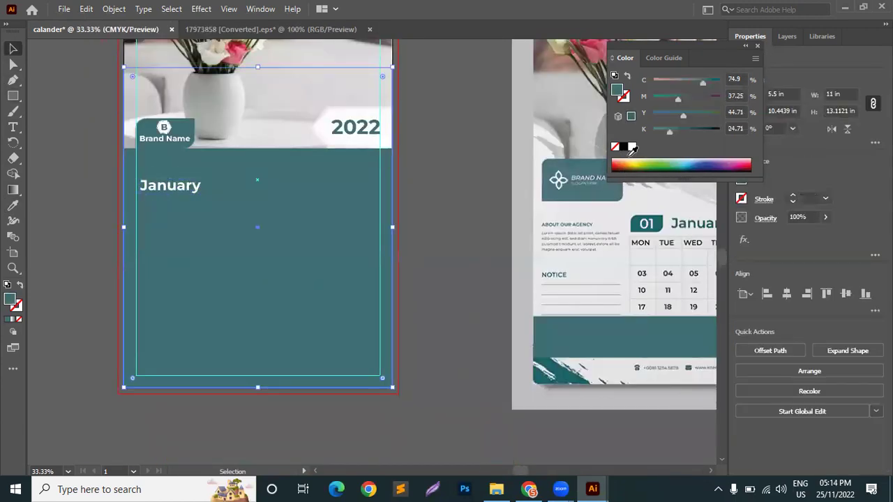
text(63)
key(Return)
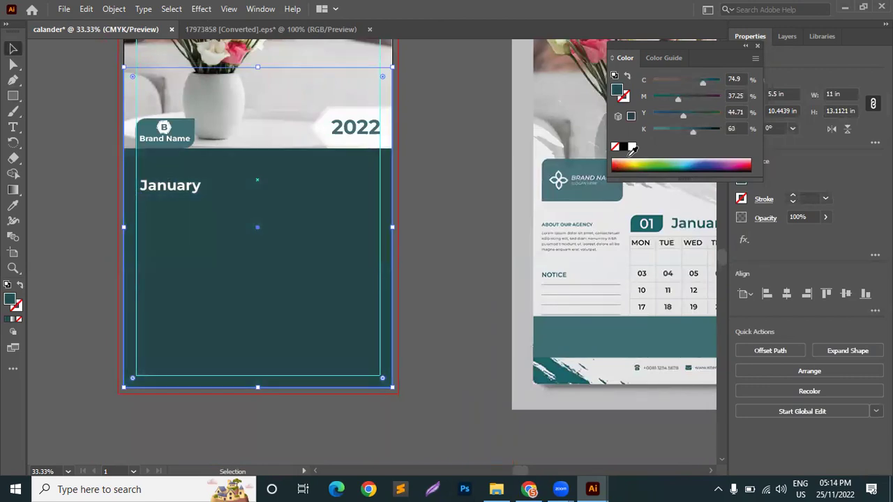
double_click(10, 300)
mouse_move(739, 207)
mouse_down()
mouse_move(739, 178)
mouse_move(753, 199)
mouse_move(723, 209)
mouse_up()
click(621, 268)
mouse_move(650, 263)
mouse_down()
mouse_move(634, 257)
mouse_move(657, 260)
mouse_up()
click(840, 126)
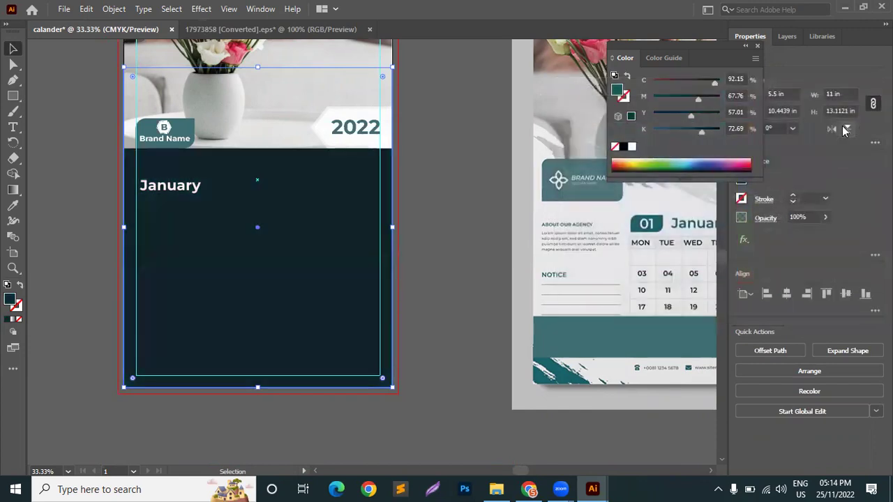
click(65, 104)
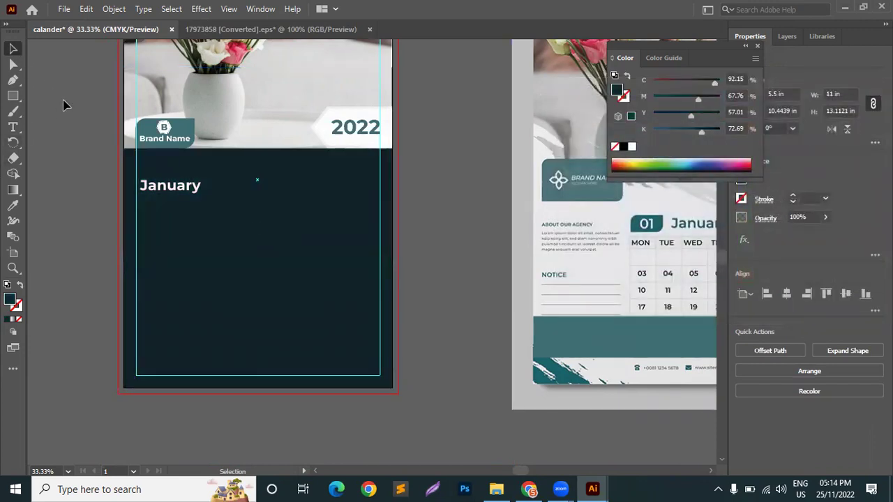
Step: Release the clipping mask on the flower photo group
scroll(120, 445, up, 1)
scroll(121, 445, up, 8)
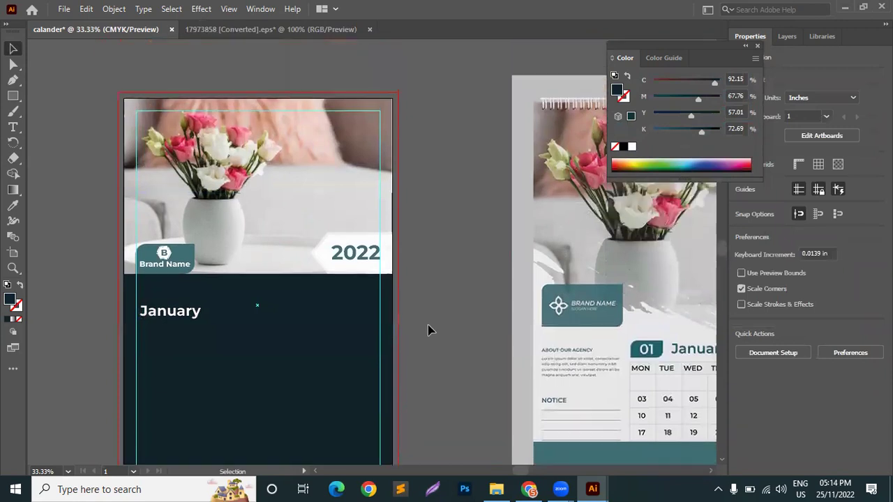
scroll(367, 283, down, 3)
right_click(273, 215)
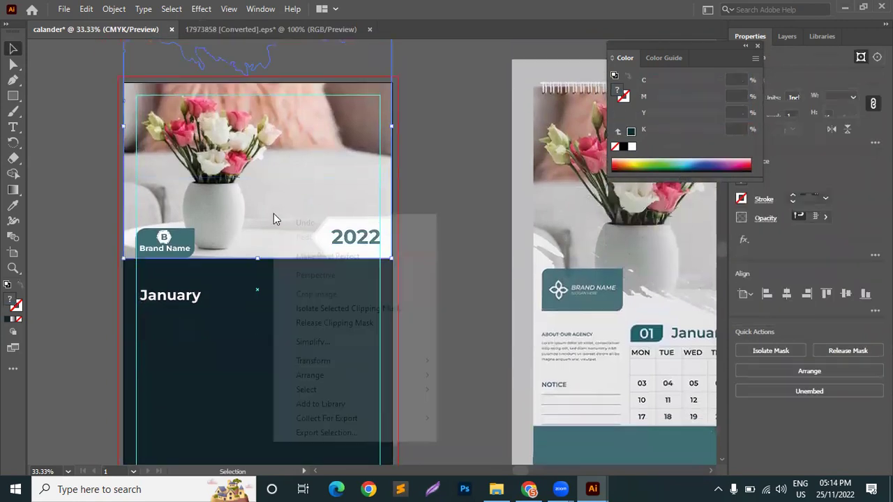
click(339, 322)
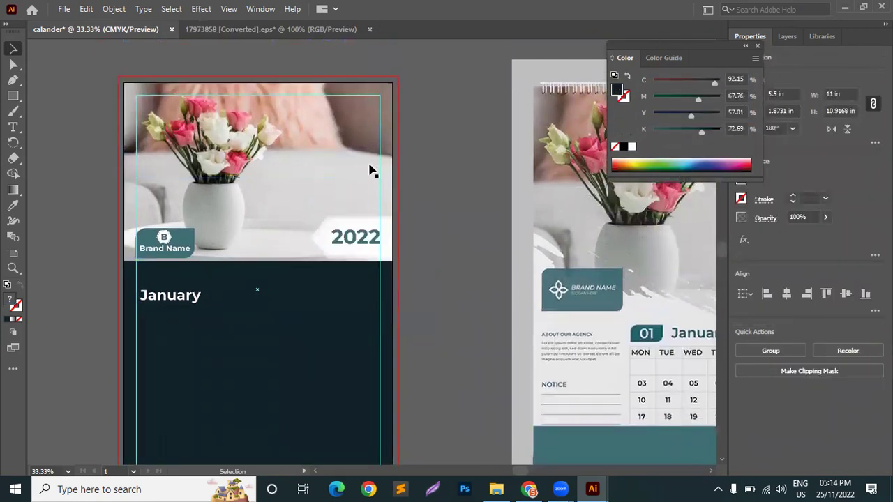
click(284, 61)
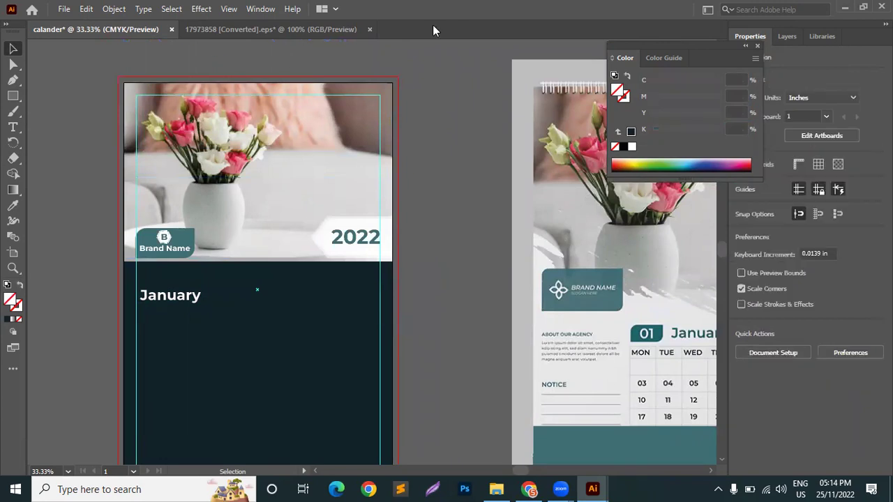
click(193, 213)
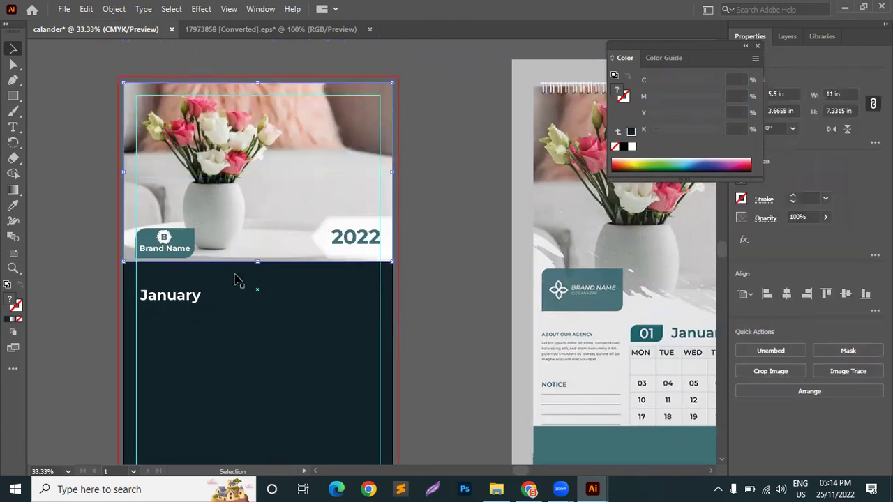
Step: Draw a 13.71 x 8.625 in rectangle over the photo area, filled with grey from the right photo
click(13, 95)
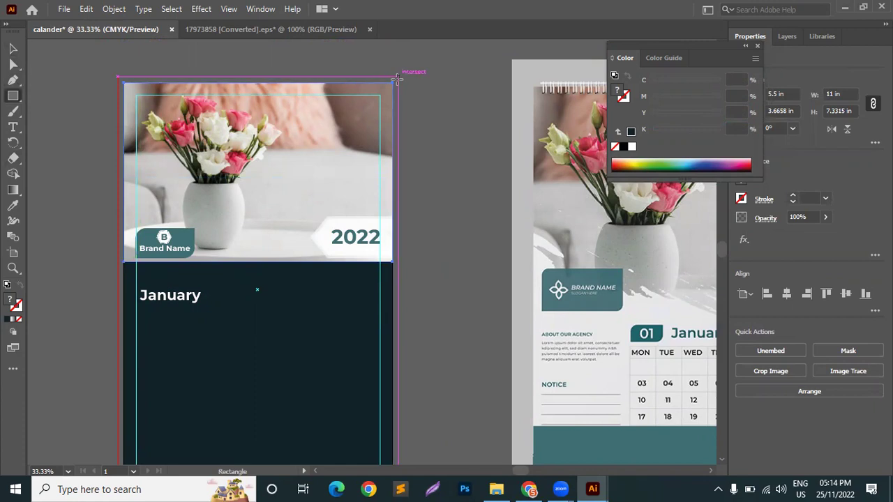
drag(413, 62, 416, 65)
mouse_move(376, 91)
mouse_down()
mouse_move(106, 264)
mouse_move(77, 269)
mouse_move(81, 260)
mouse_move(84, 272)
mouse_up()
key(v)
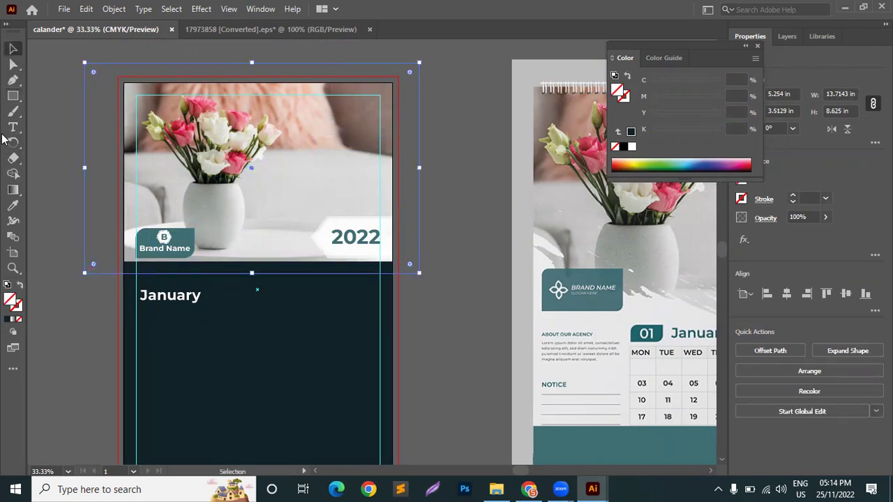
click(13, 205)
click(97, 247)
click(618, 233)
click(10, 50)
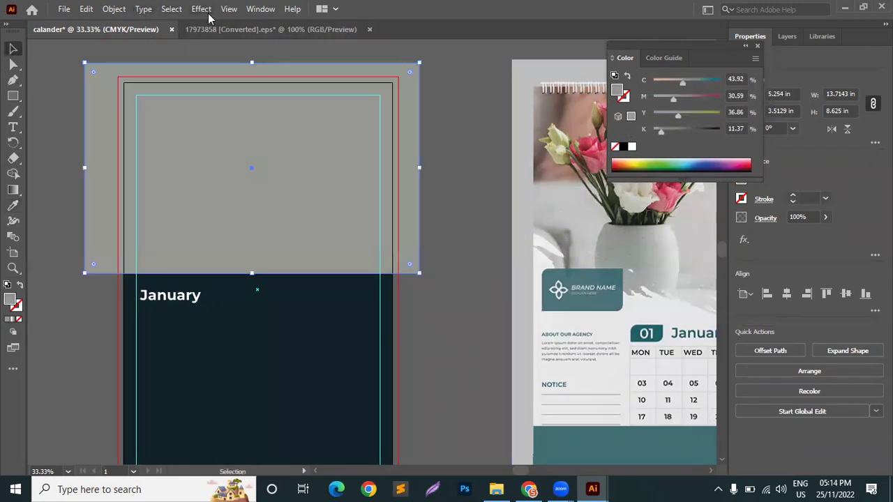
Step: Add a smooth-point Zig Zag effect to the grey rectangle, trying ridge and size values
click(203, 10)
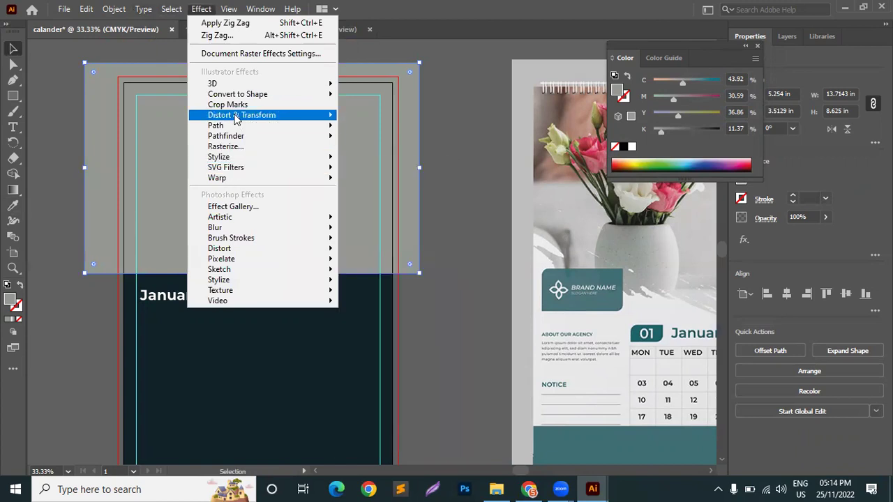
mouse_move(240, 115)
click(375, 208)
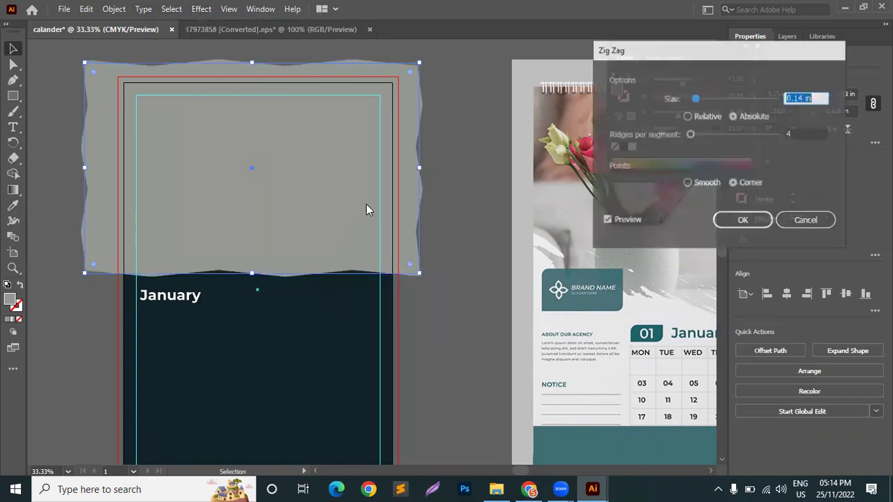
click(702, 184)
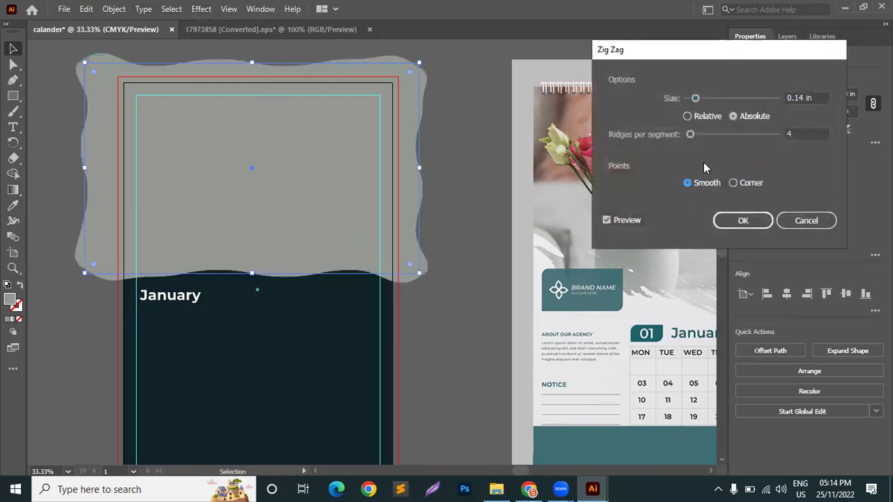
key(Tab)
key(Up)
key(Up)
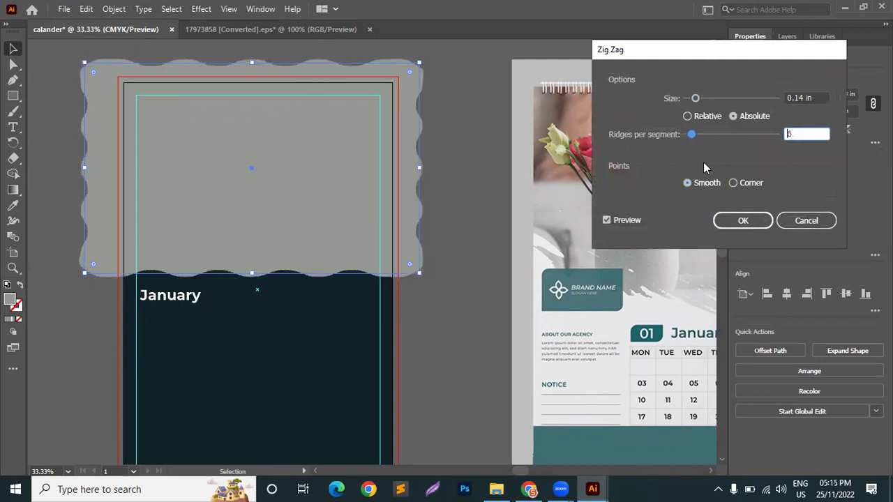
key(Down)
key(Down)
key(Down)
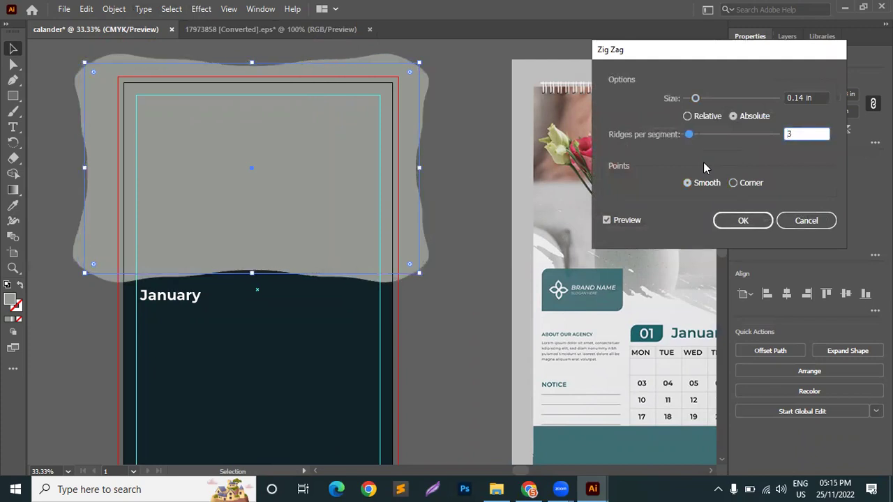
key(shift+Tab)
key(Up)
key(Up)
key(Up)
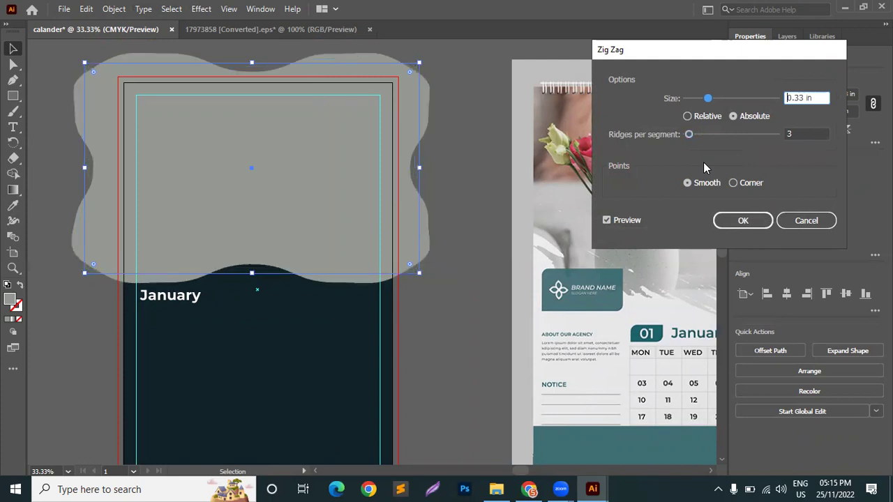
key(Down)
key(Down)
key(Down)
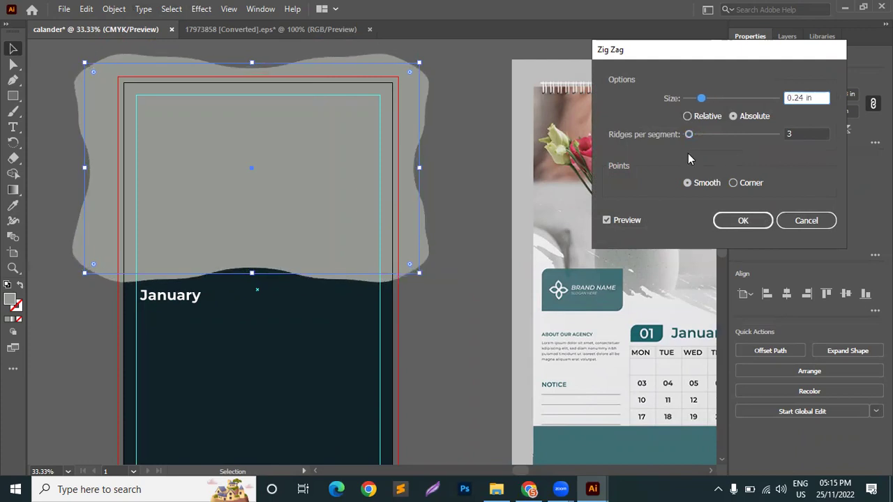
Step: Settle the Zig Zag at 3 ridges per segment and 0.31 in size, and apply it
key(Tab)
key(Up)
key(Down)
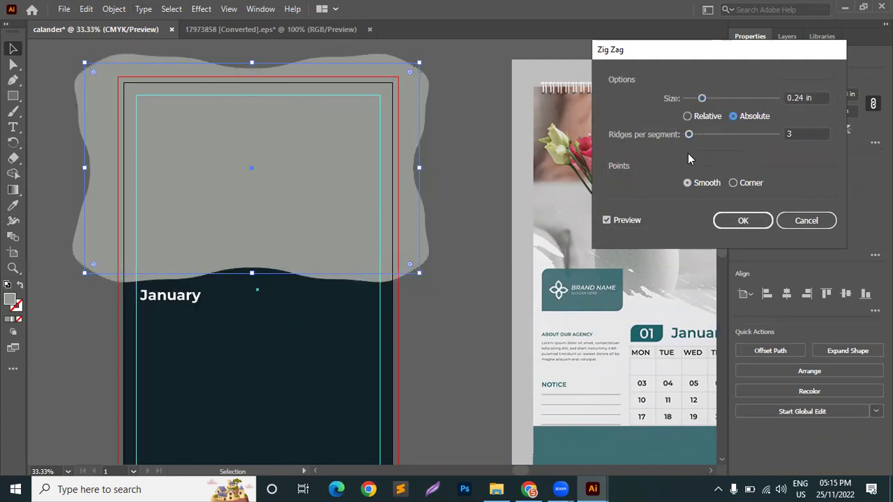
key(Tab)
text(74)
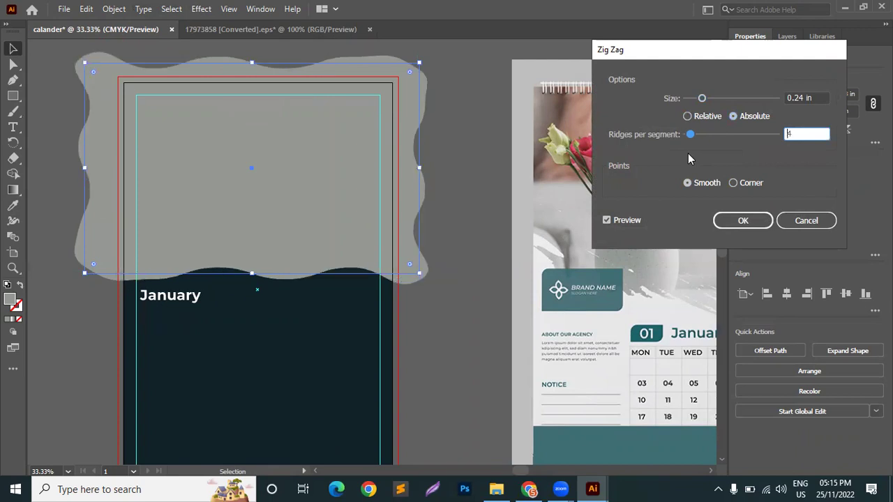
text(2)
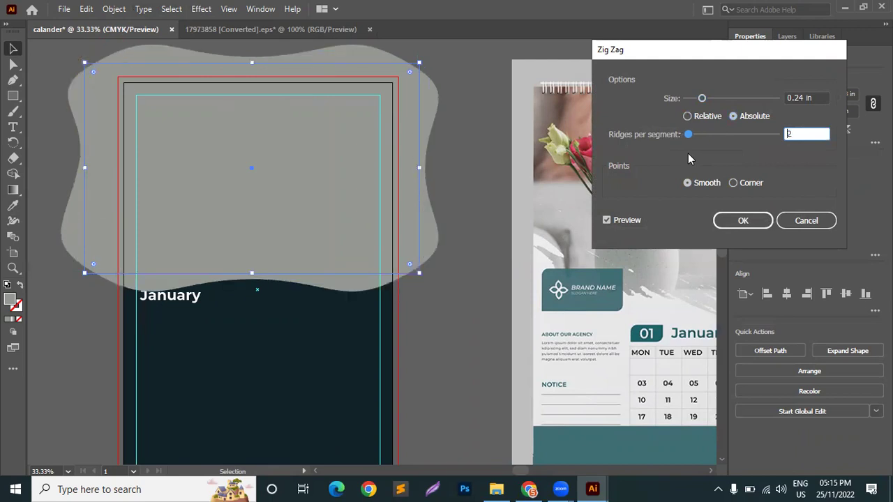
text(3)
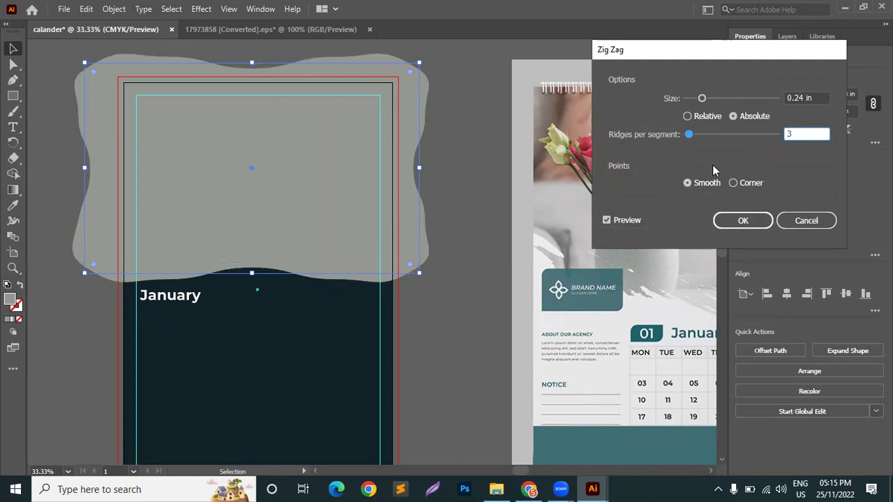
key(shift+Tab)
key(Down)
key(Down)
key(Down)
key(Down)
key(Down)
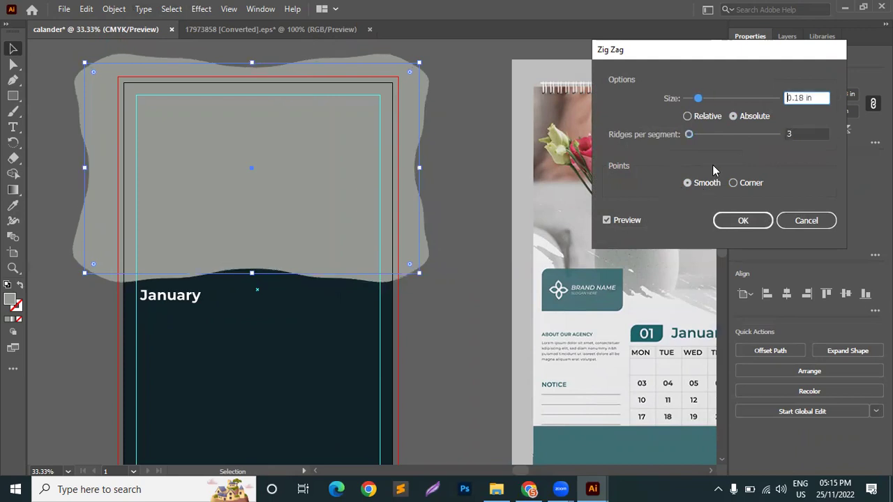
key(ctrl+a)
text(0.43)
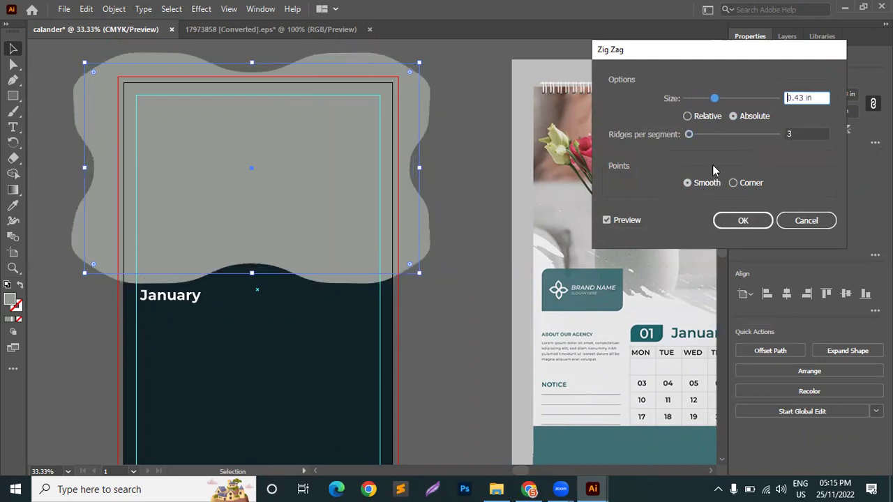
key(Down)
key(Down)
key(Down)
key(Down)
key(Down)
key(Down)
key(Down)
key(Down)
key(Down)
key(Down)
key(Down)
key(Down)
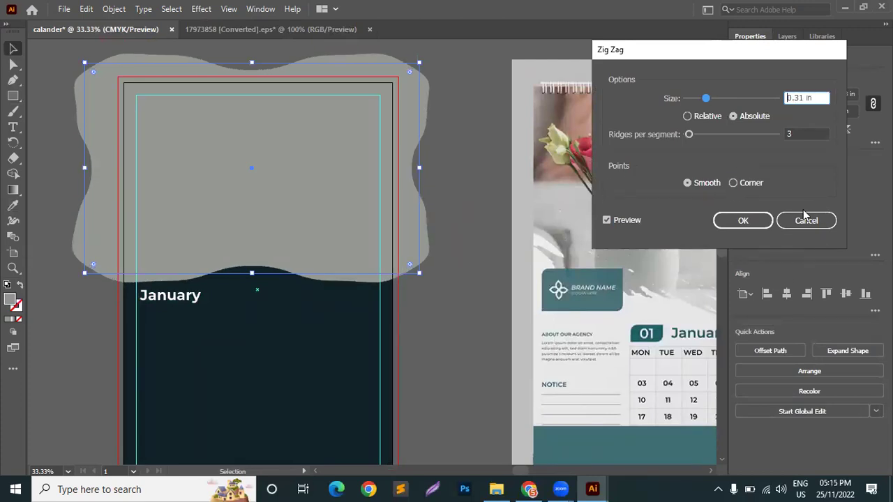
key(Return)
Step: Stretch the wavy shape to about 19.45 in wide past the page edges and recentre it
drag(86, 174, 76, 174)
mouse_move(412, 168)
mouse_down()
mouse_move(538, 170)
mouse_move(524, 171)
mouse_up()
mouse_move(449, 209)
mouse_down()
mouse_move(414, 212)
mouse_move(425, 209)
mouse_up()
click(276, 64)
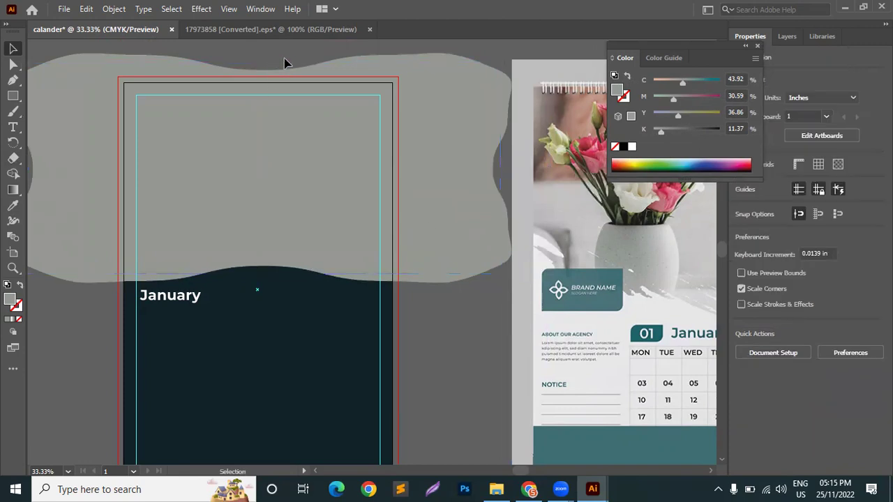
click(340, 99)
right_click(340, 96)
click(372, 214)
click(419, 343)
key(ctrl+z)
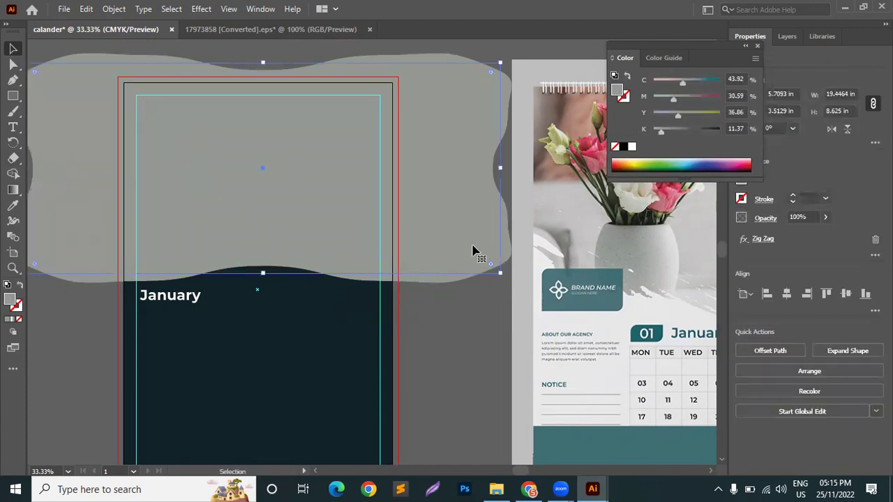
Step: Expand the Zig Zag appearance of the wavy shape into real outlines
key(alt+o)
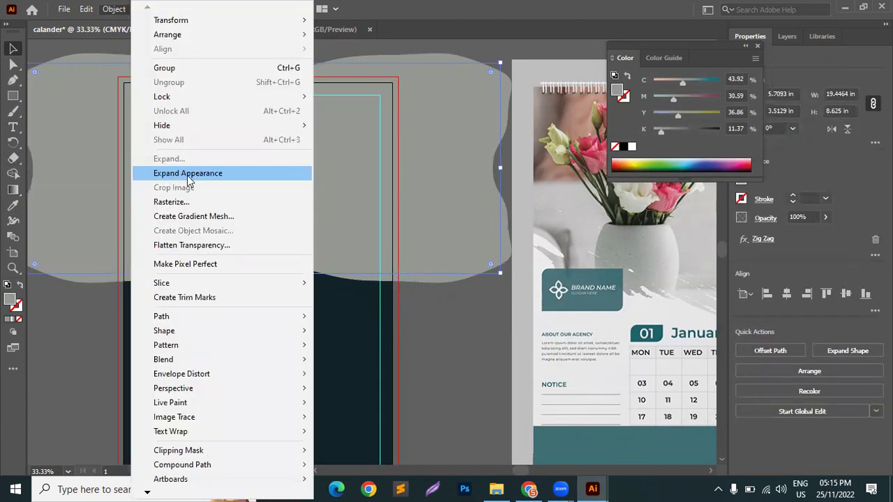
click(187, 175)
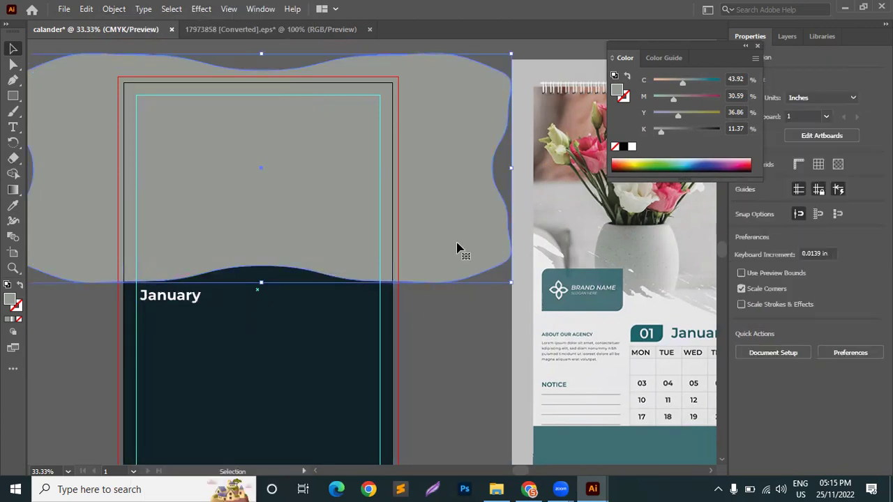
scroll(458, 251, down, 1)
click(44, 58)
Step: Draw a white page-sized rectangle over the top area and align it to the top
key(m)
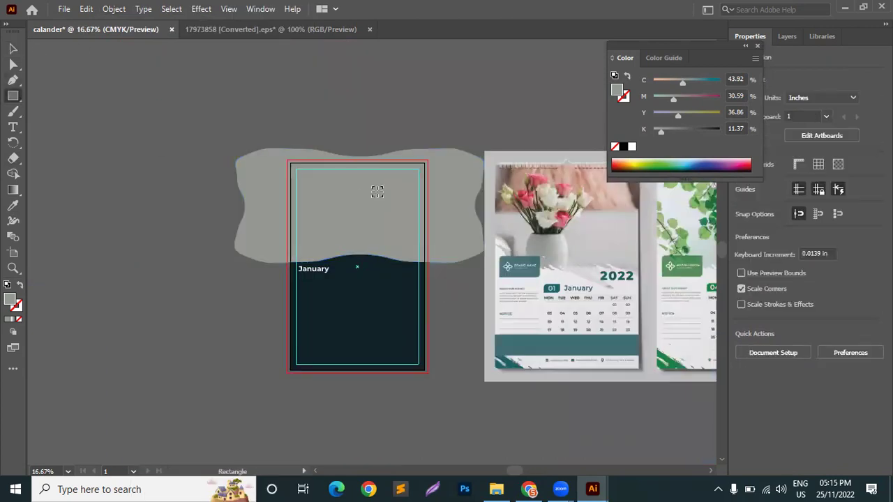
alt+scroll(374, 189, up, 3)
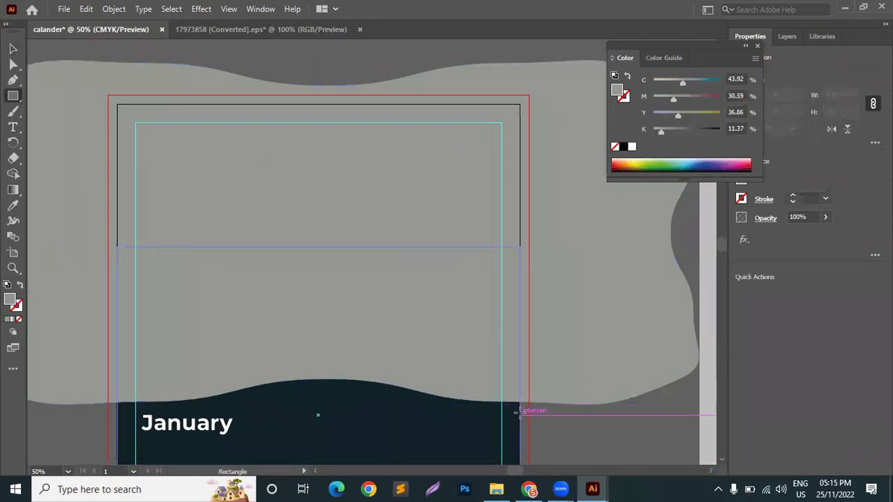
drag(519, 414, 117, 103)
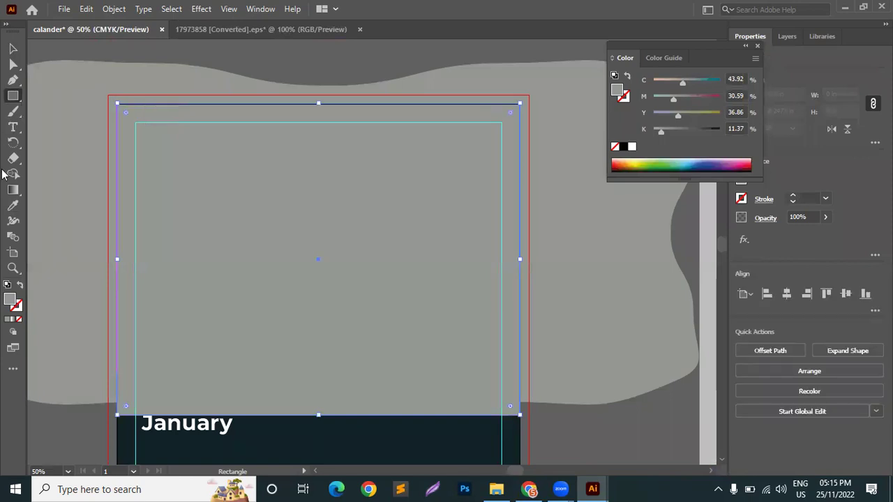
click(13, 205)
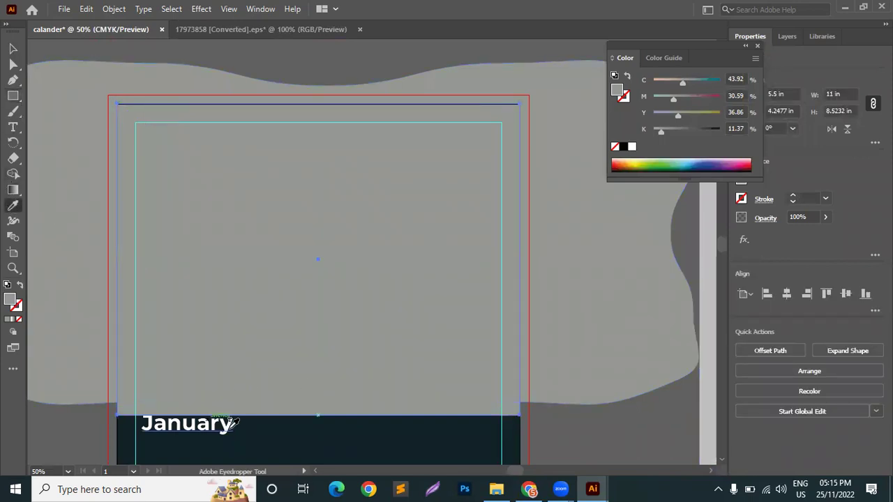
click(228, 424)
click(13, 48)
click(229, 54)
click(303, 291)
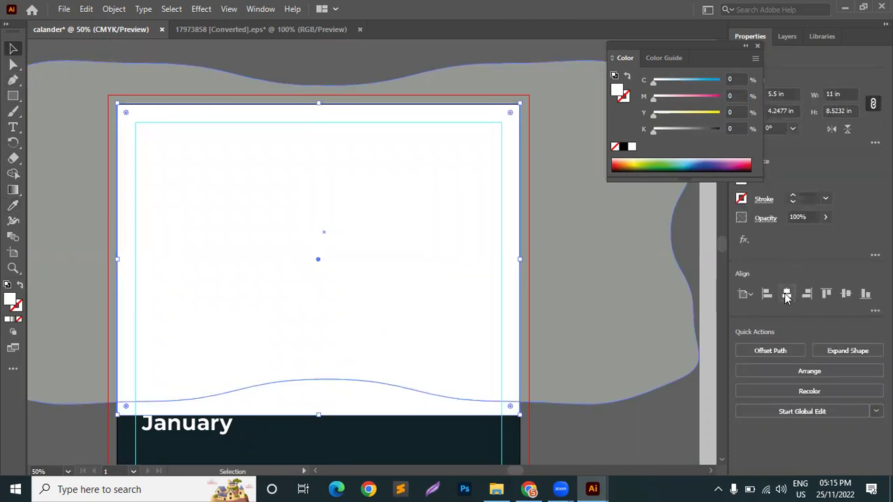
click(825, 293)
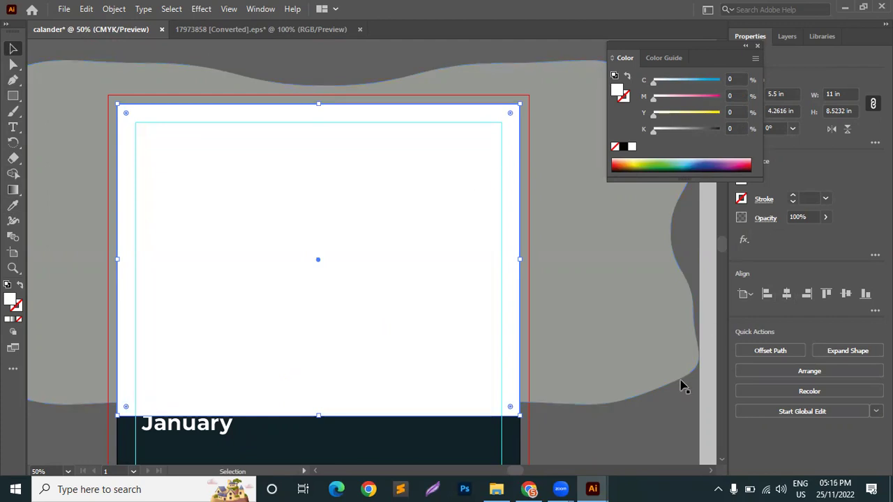
Step: Delete the wave parts outside the rectangle with the Shape Builder tool
click(600, 436)
click(443, 355)
shift+click(584, 253)
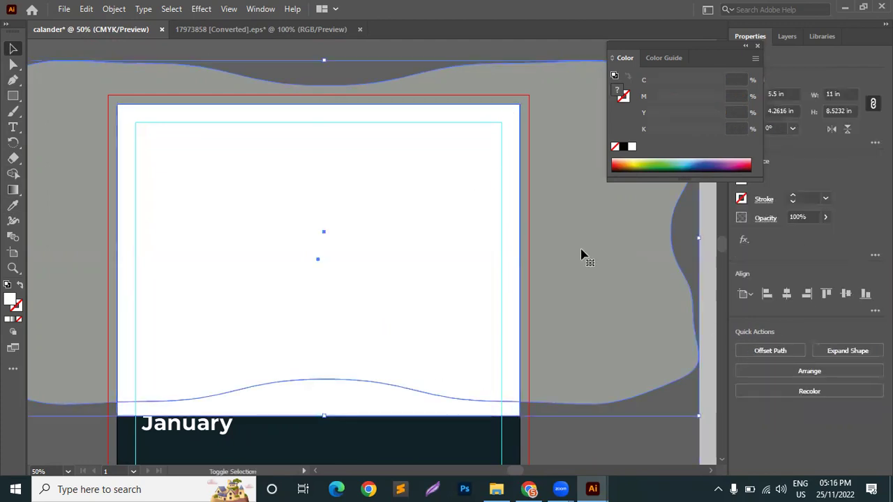
click(13, 173)
alt+click(79, 154)
click(13, 49)
click(245, 225)
click(249, 228)
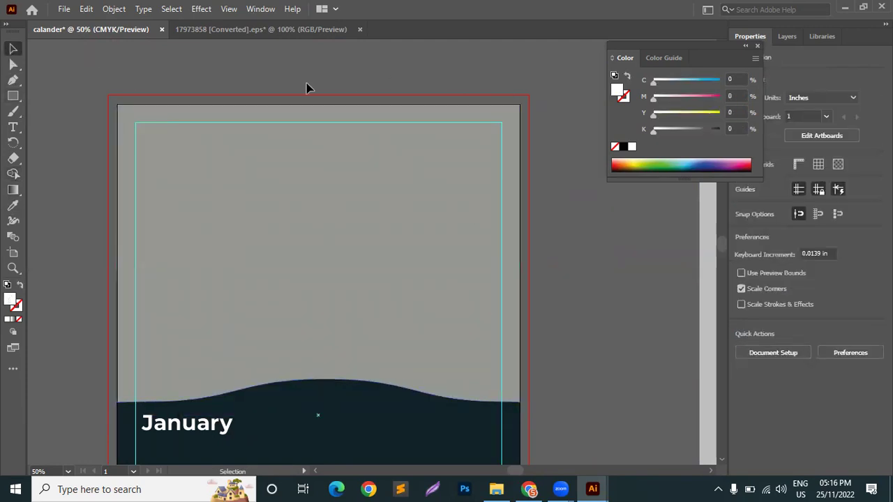
Step: Clip the flower photo to the trimmed wavy shape
key(ctrl+a)
right_click(332, 119)
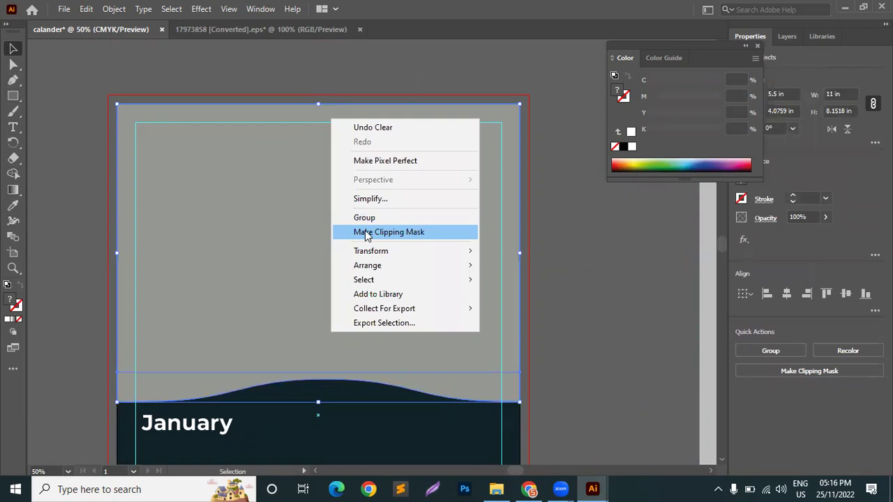
click(365, 232)
click(430, 380)
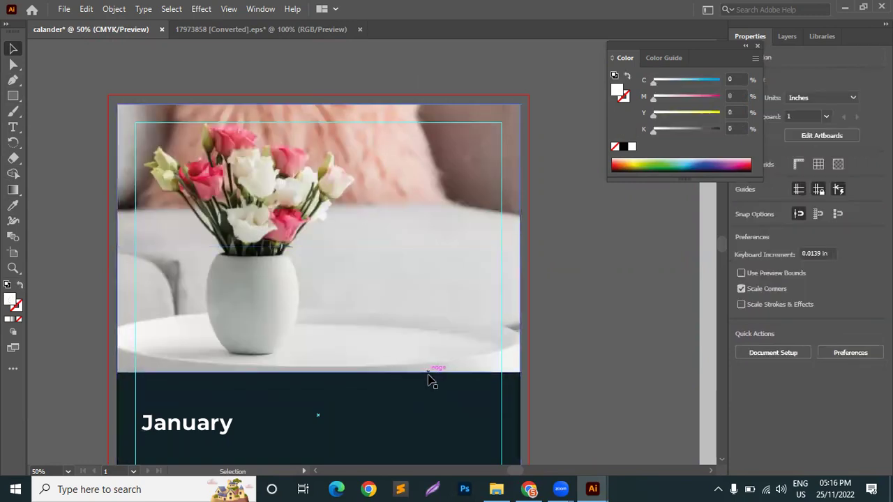
click(421, 219)
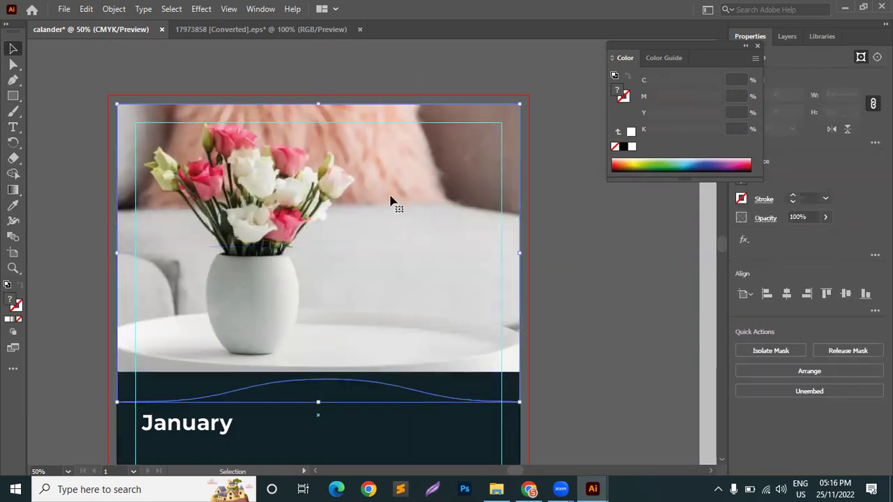
Step: Enlarge the photo to about 12.59 x 8.39 in, lower it, and centre it horizontally
double_click(237, 185)
scroll(224, 134, down, 2)
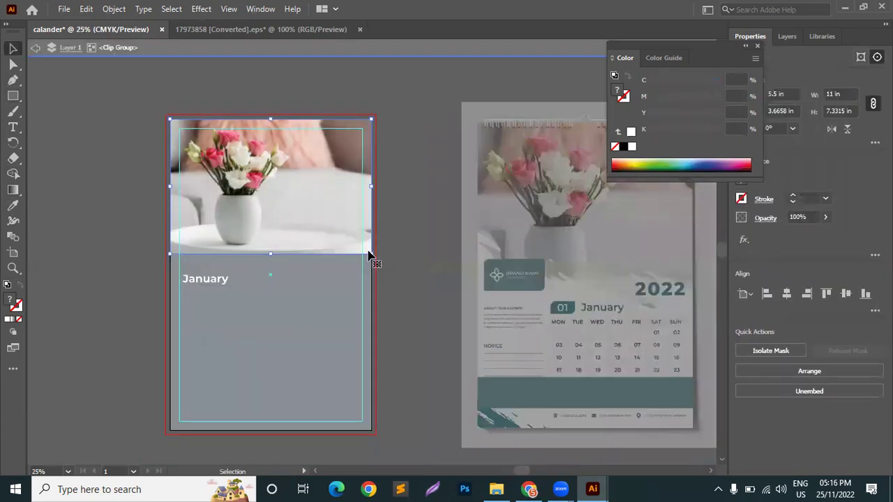
mouse_move(375, 253)
mouse_down()
mouse_move(401, 277)
mouse_move(385, 259)
mouse_up()
scroll(305, 188, up, 1)
drag(304, 189, 309, 201)
mouse_move(417, 297)
mouse_down()
mouse_move(446, 301)
mouse_move(419, 297)
mouse_up()
click(786, 297)
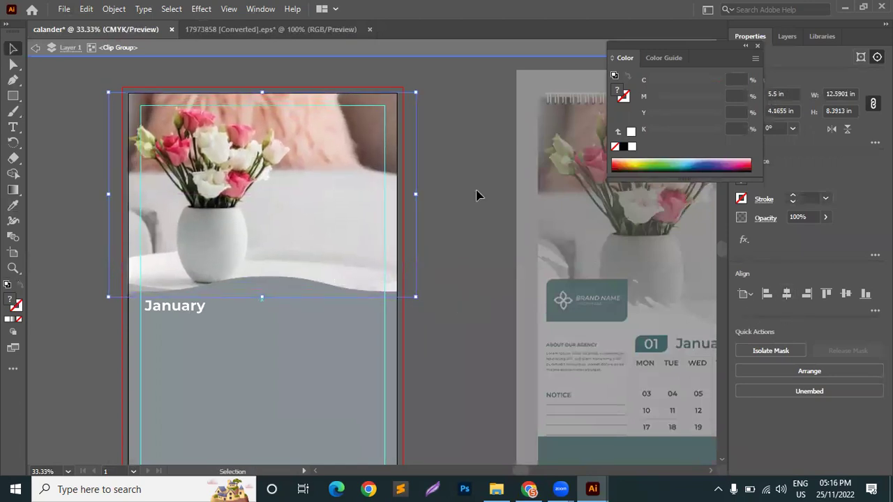
key(ctrl+shift+a)
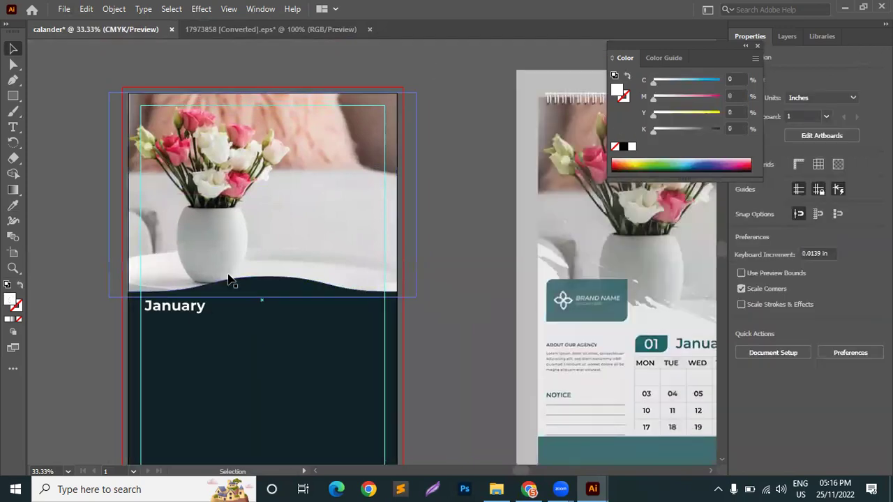
Step: Send the flower photo back in the stacking order, below the Brand Name badge and 2022 tag
click(239, 230)
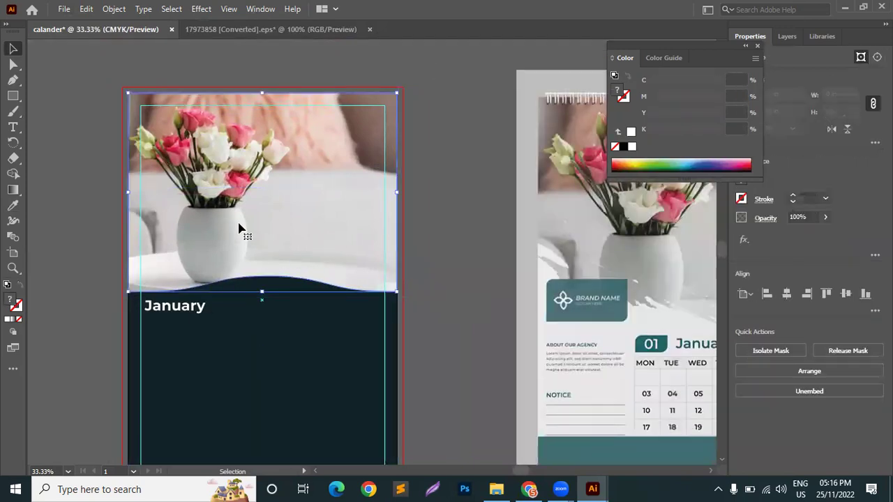
right_click(241, 222)
mouse_move(310, 381)
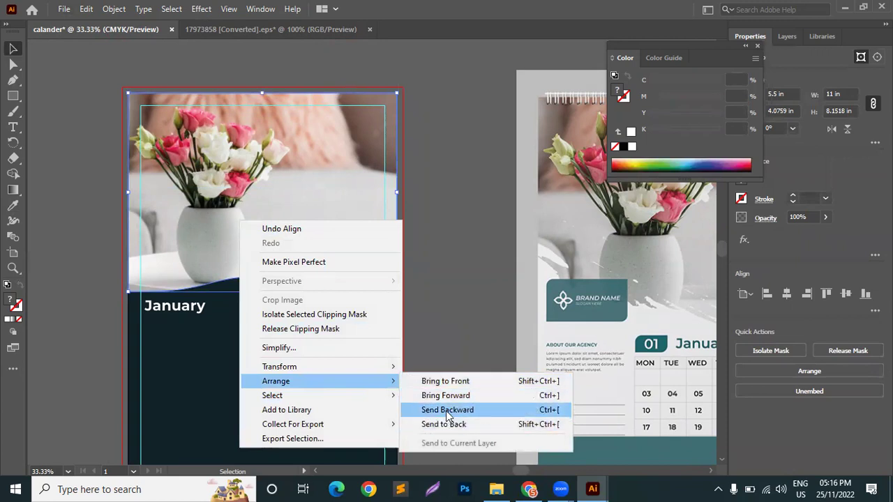
click(446, 410)
key(a)
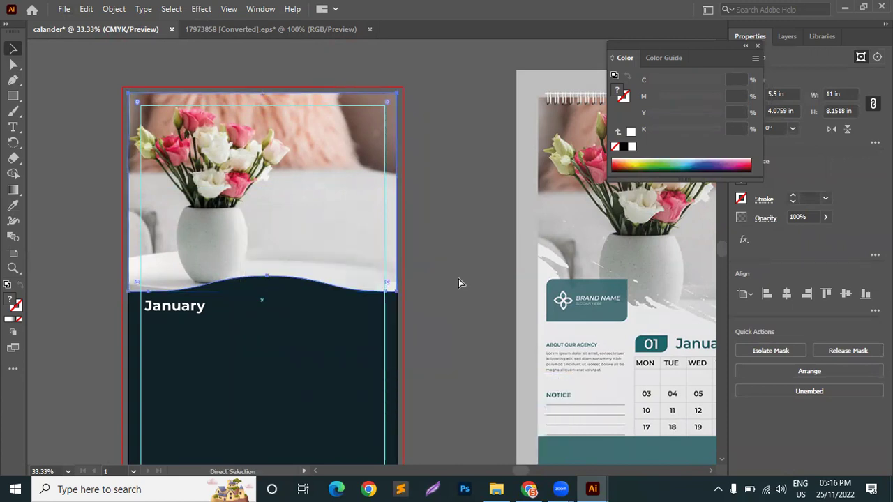
key(ctrl+bracketleft)
key(ctrl+bracketleft)
key(ctrl+bracketleft)
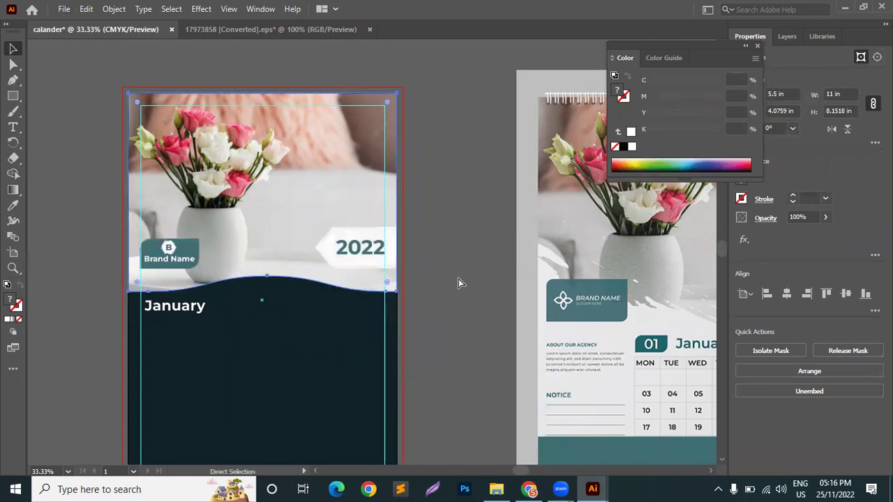
key(ctrl+bracketright)
key(v)
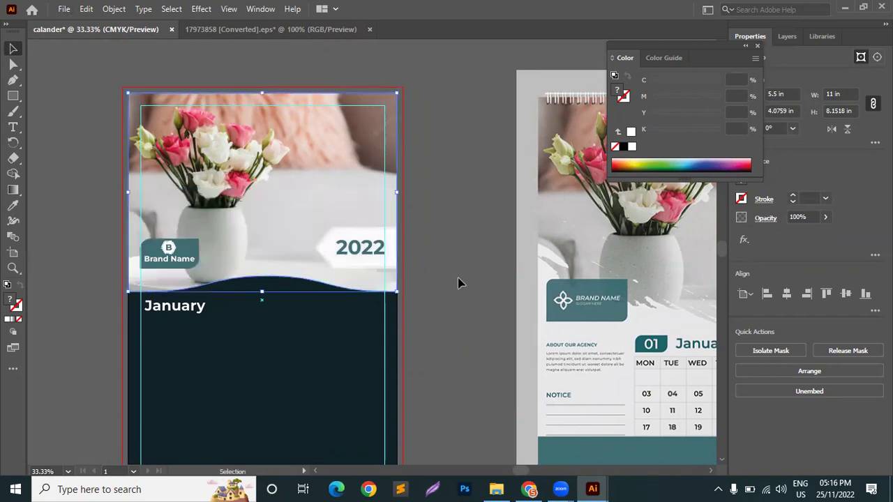
click(458, 281)
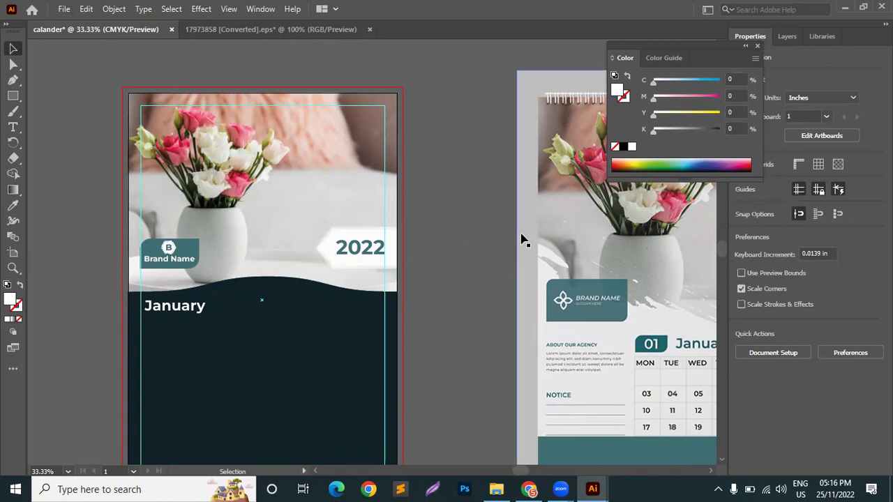
Step: Try the Brand Name teal on the navy panel with the Eyedropper, then undo it
scroll(447, 272, down, 2)
click(309, 343)
click(13, 205)
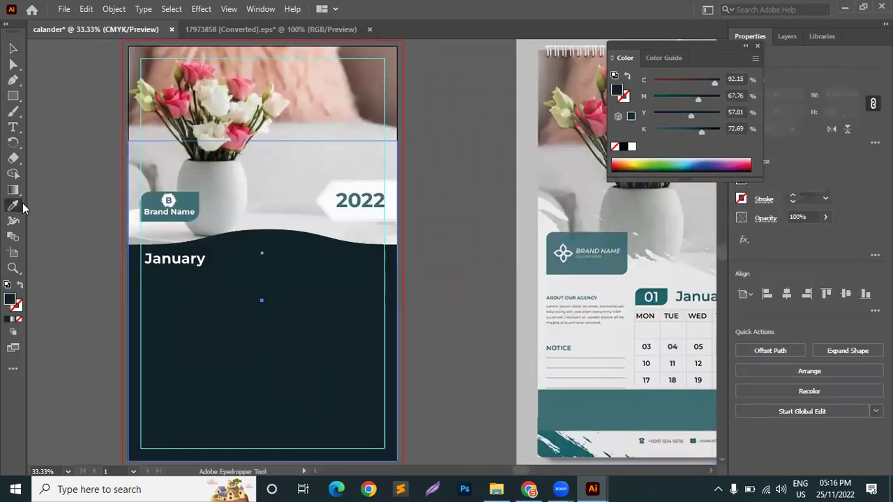
click(189, 194)
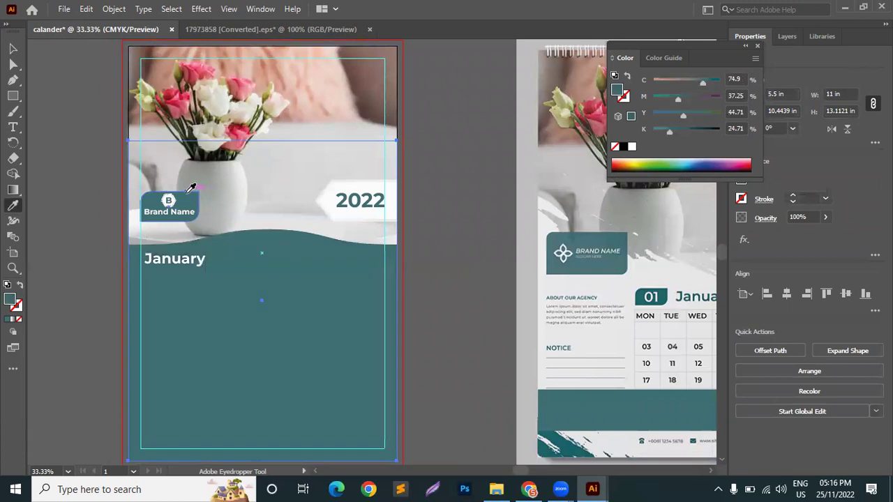
key(ctrl+z)
click(13, 48)
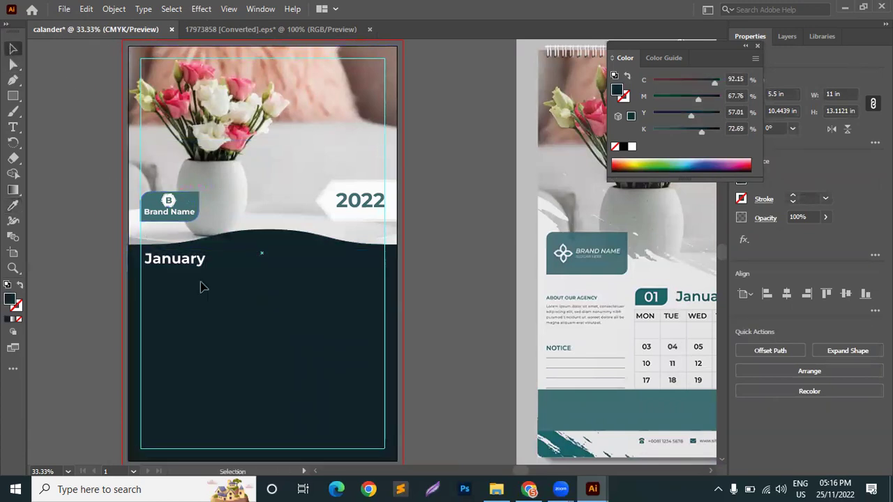
key(ctrl+shift+a)
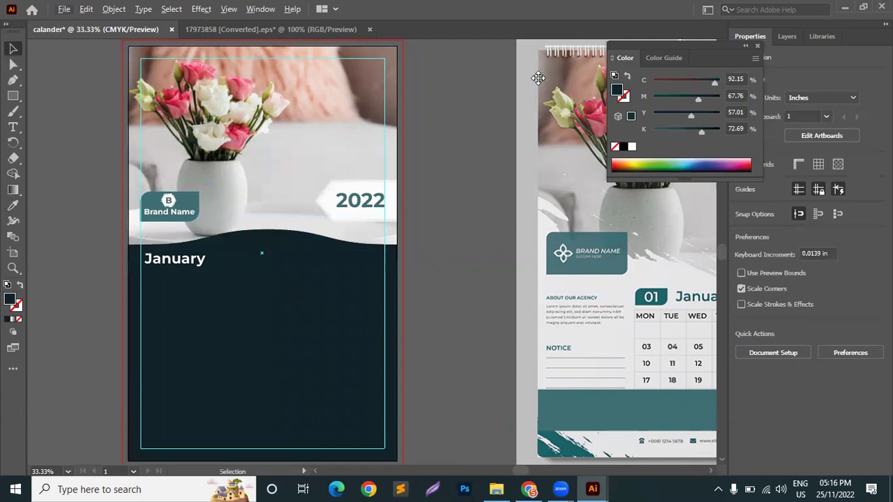
key(ctrl+plus)
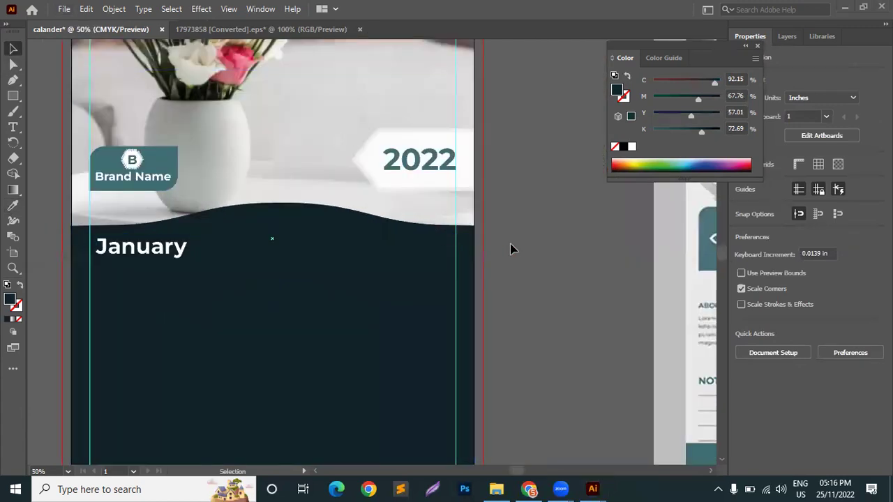
click(333, 180)
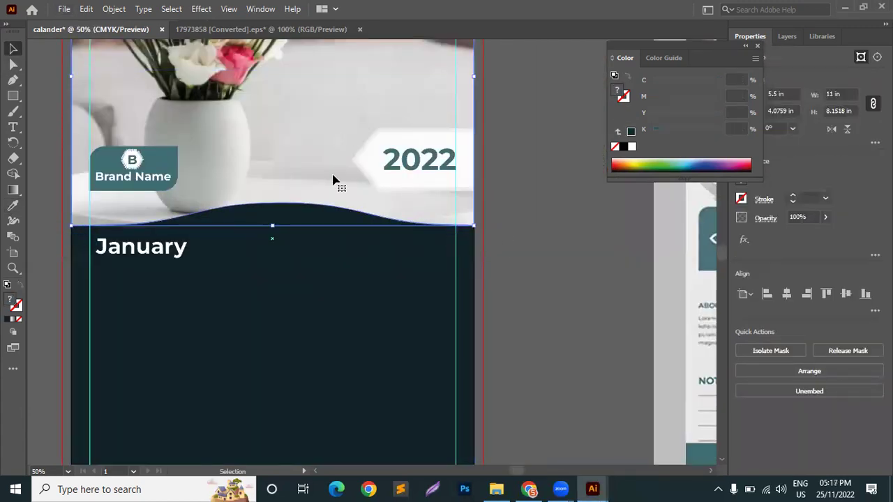
Step: Copy the photo beside the page, release its clipping mask and delete the image
scroll(300, 189, down, 2)
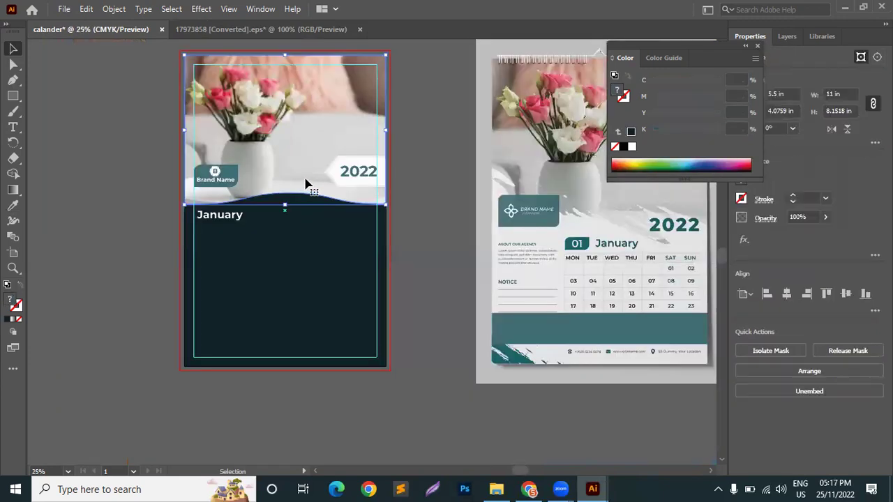
drag(307, 176, 79, 174)
right_click(79, 174)
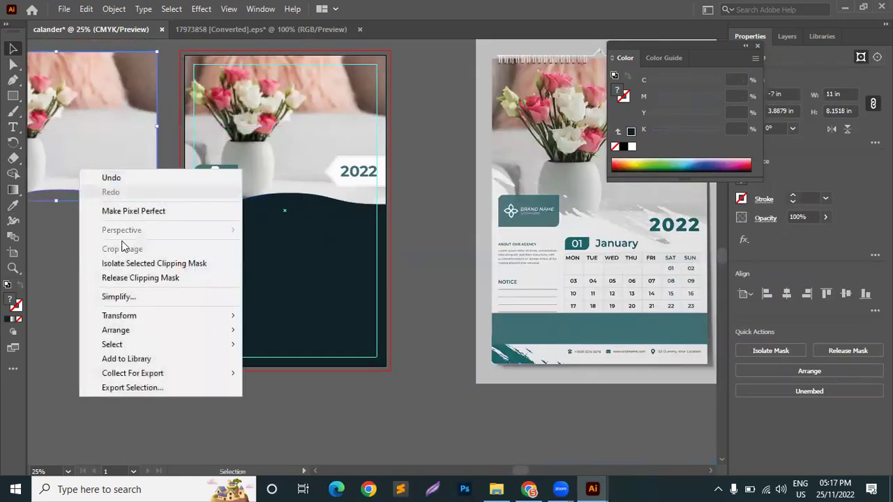
click(124, 278)
click(110, 160)
key(Delete)
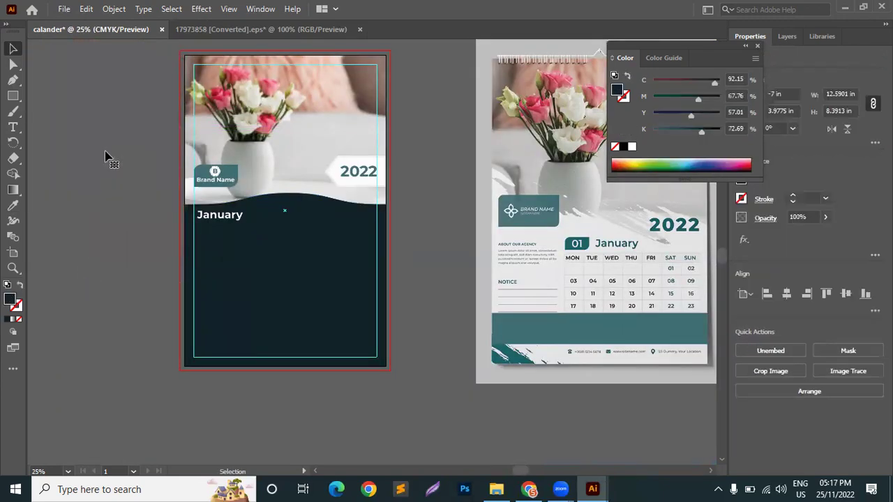
Step: Fill the leftover wave path with opaque white sampled from the 2022 tag
key(ctrl+a)
click(13, 206)
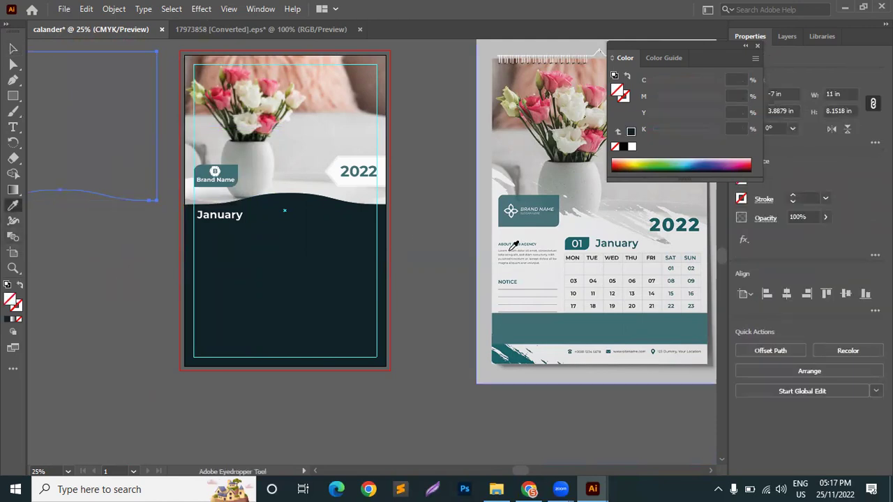
click(382, 157)
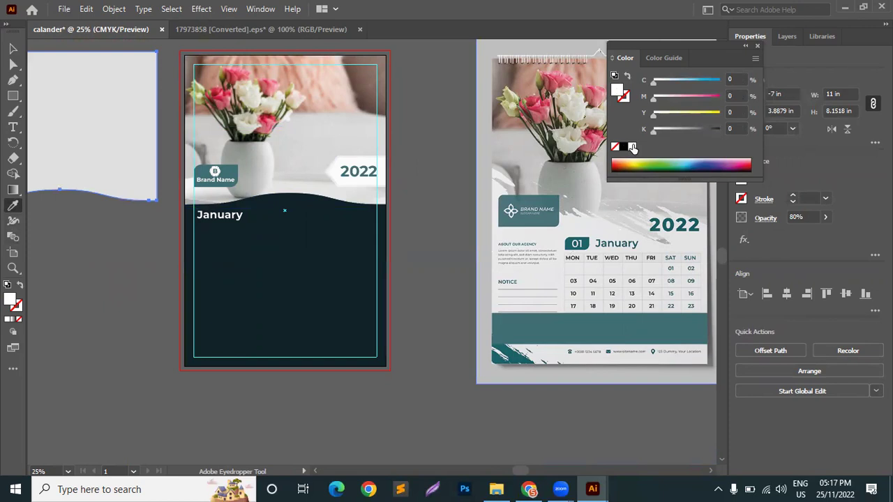
click(826, 218)
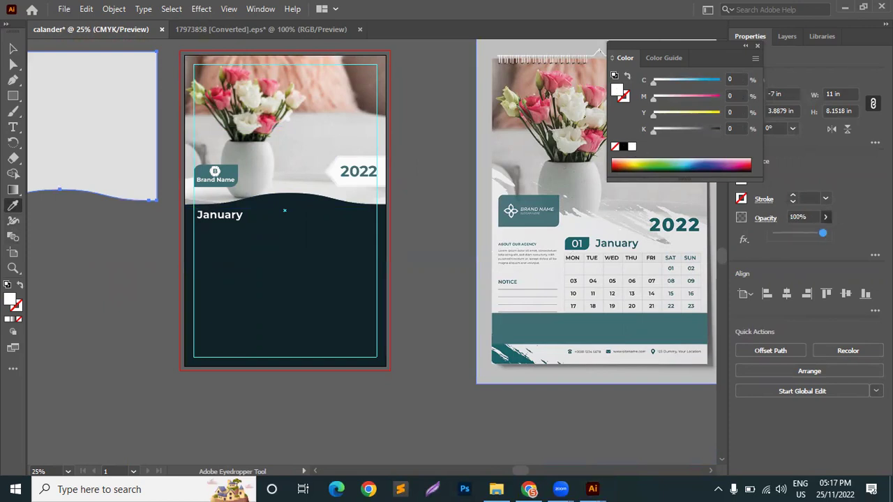
key(v)
Step: Align the white wave to the page top-centre, nudge it down, and place it behind the photo
click(101, 162)
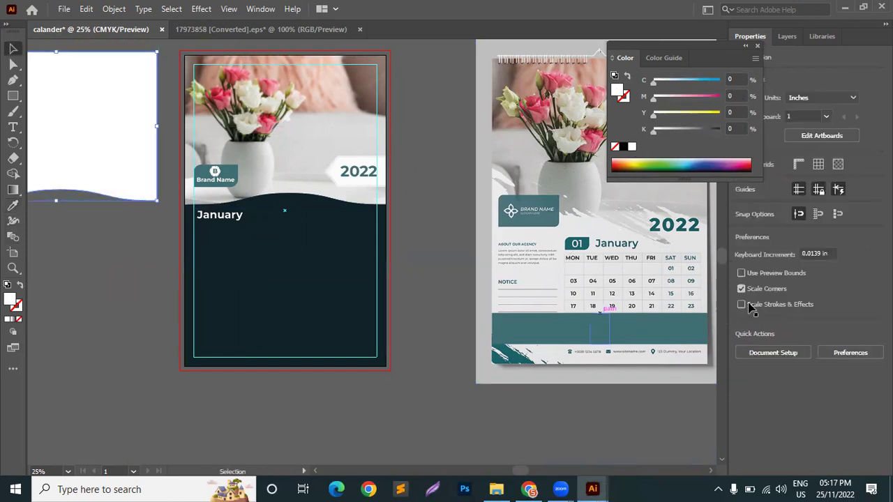
click(800, 295)
click(826, 293)
scroll(298, 206, up, 2)
key(Down)
key(Down)
key(Down)
key(Down)
key(Down)
key(Down)
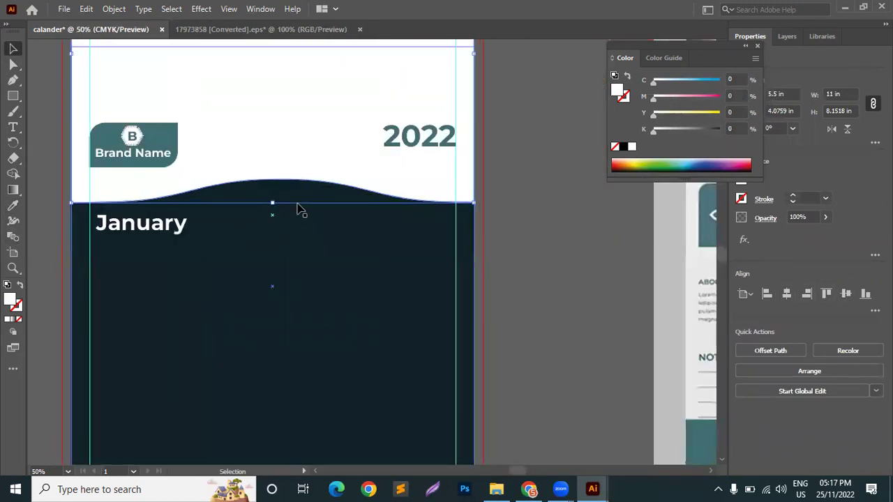
key(a)
key(ctrl+[)
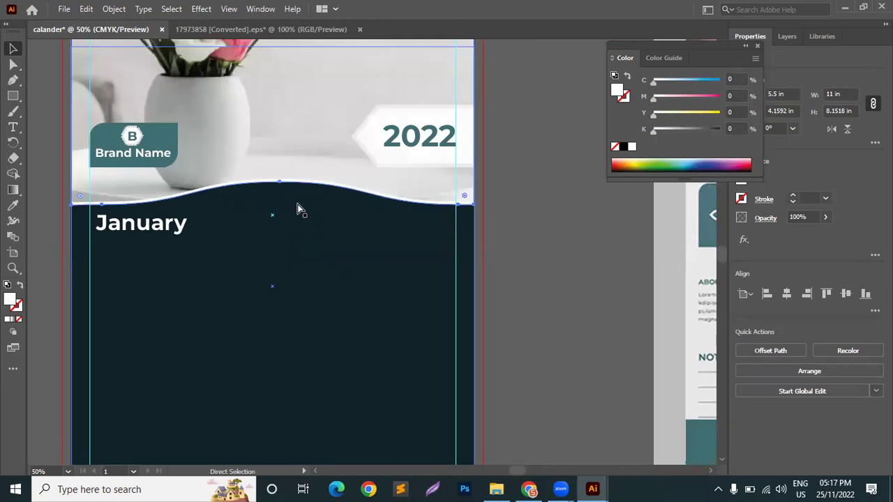
key(v)
key(Down)
key(Down)
key(Down)
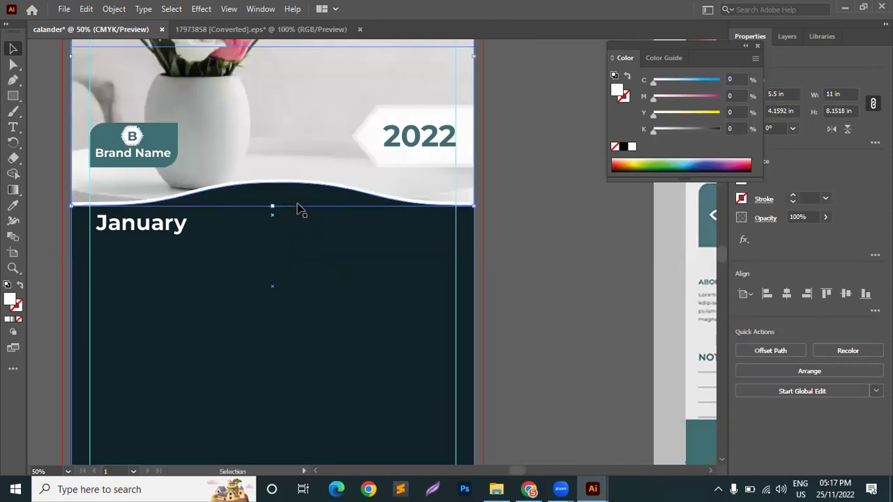
click(608, 261)
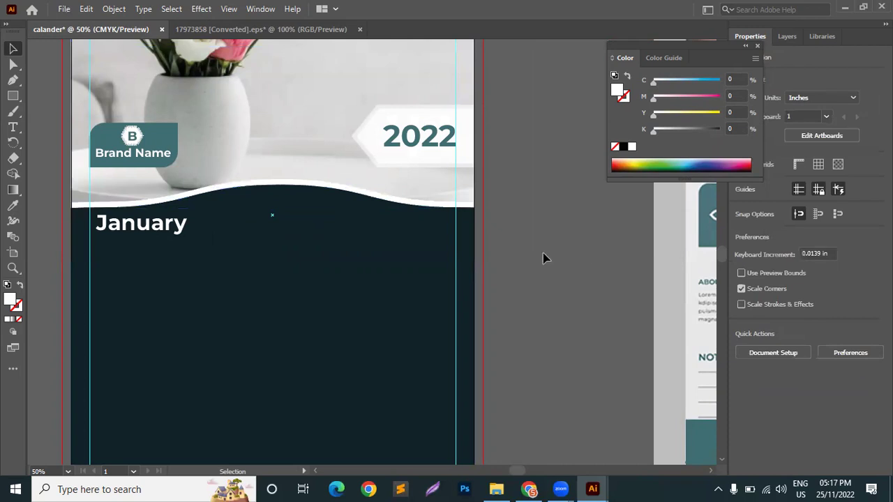
scroll(529, 252, down, 2)
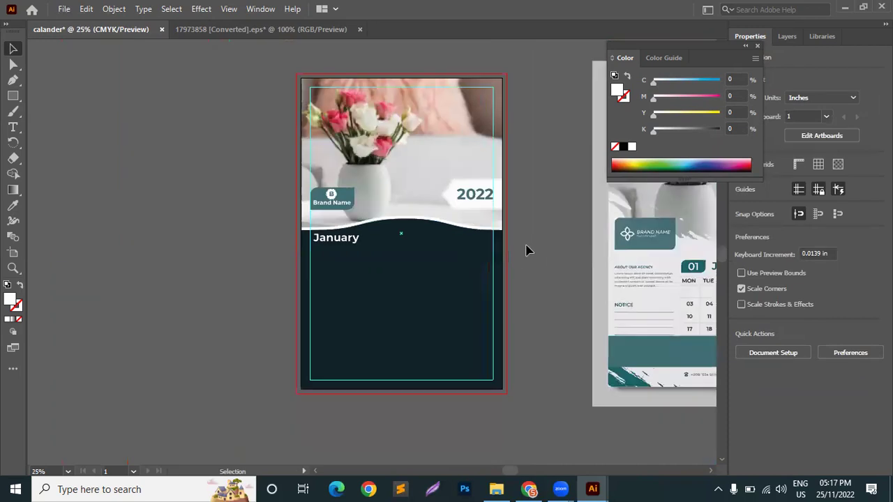
scroll(528, 249, up, 2)
scroll(370, 270, up, 2)
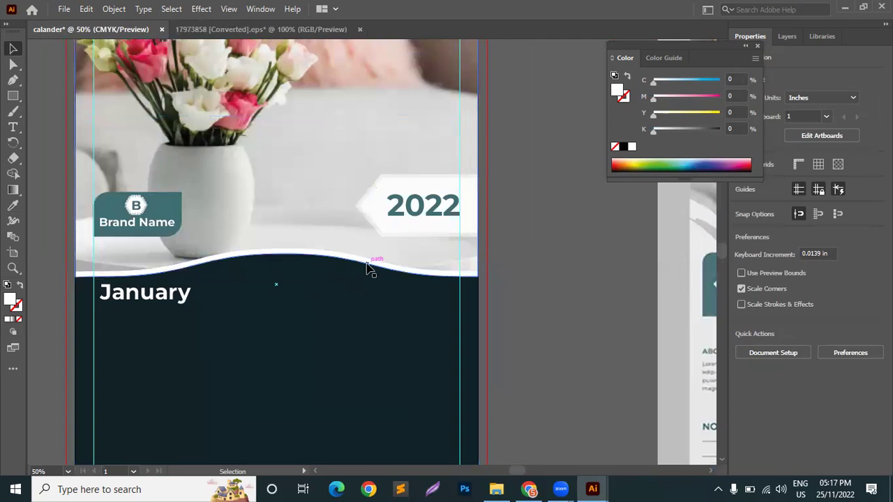
Step: Try pink and crimson flower colours on the panel, lightening the pink in the Color panel
click(319, 362)
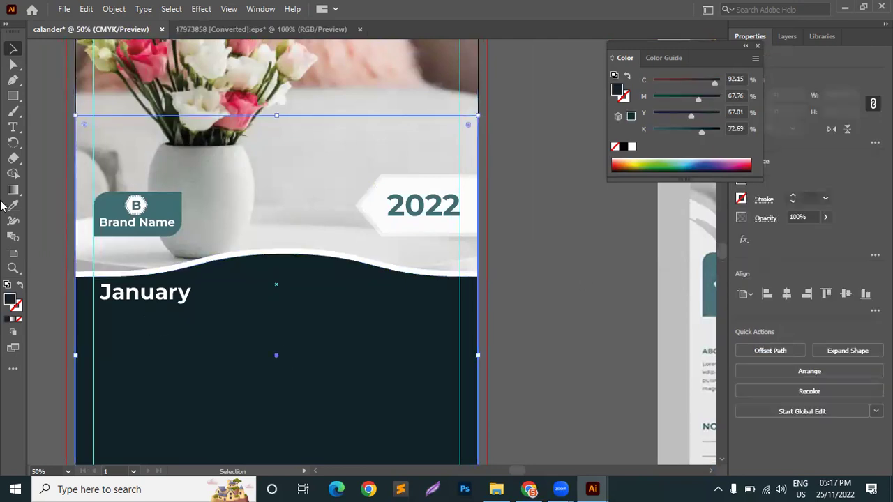
key(i)
click(156, 51)
click(159, 57)
click(157, 58)
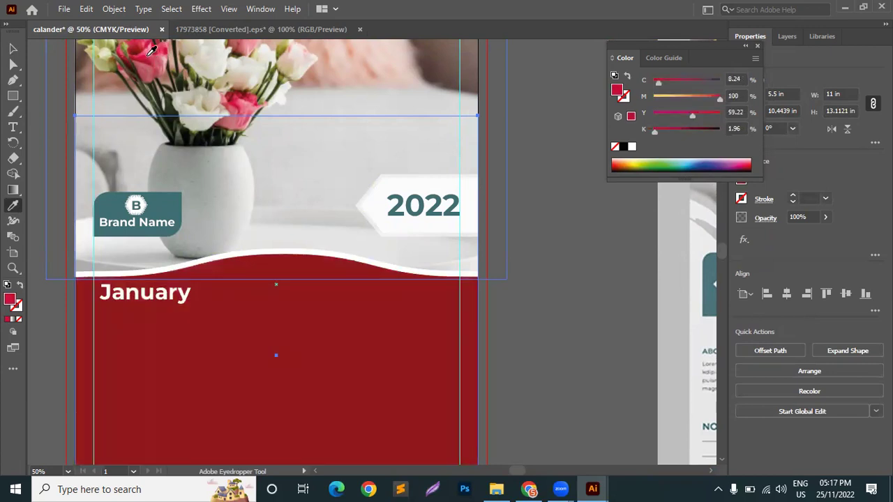
click(151, 49)
click(149, 51)
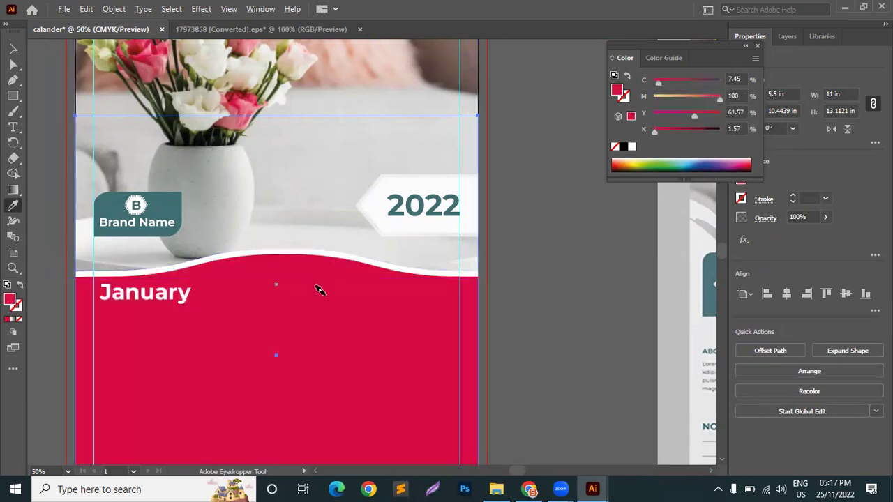
scroll(319, 290, down, 1)
click(670, 135)
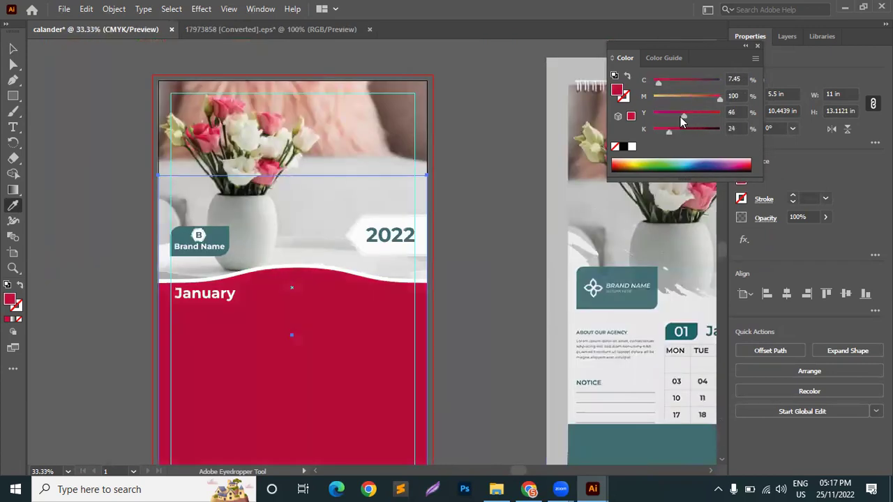
drag(673, 136, 653, 131)
drag(719, 97, 712, 100)
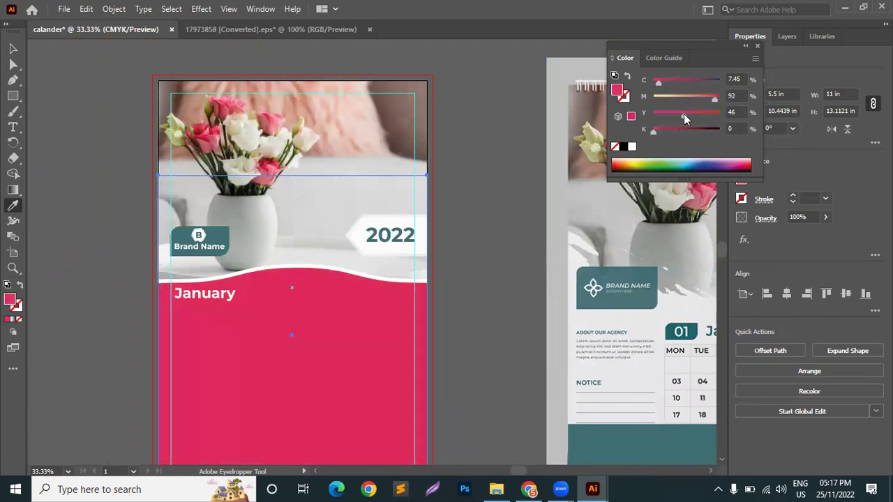
Step: Try the Brand Name teal and a darker teal on the panel, then undo the darker one
click(226, 231)
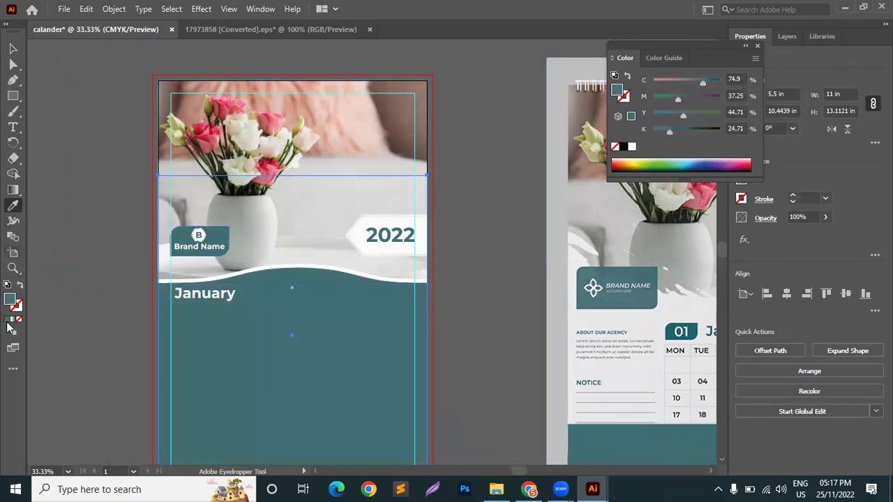
double_click(11, 299)
drag(639, 224, 638, 237)
click(865, 126)
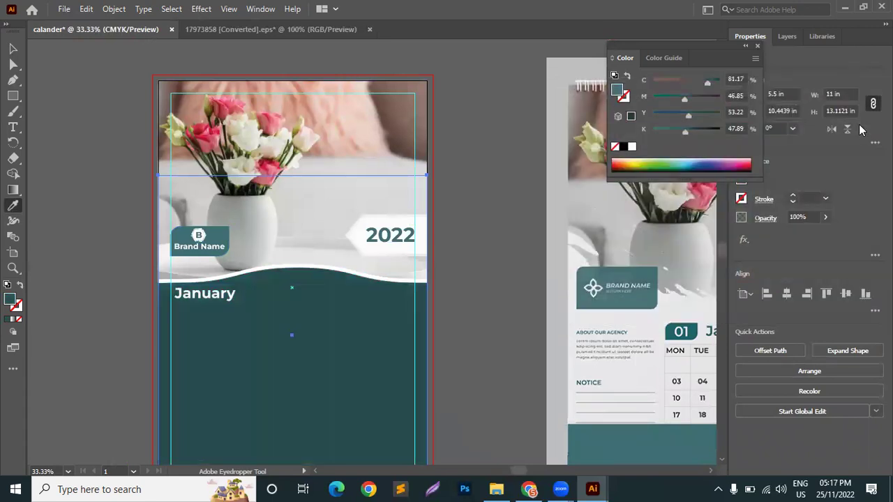
key(ctrl+z)
key(ctrl+z)
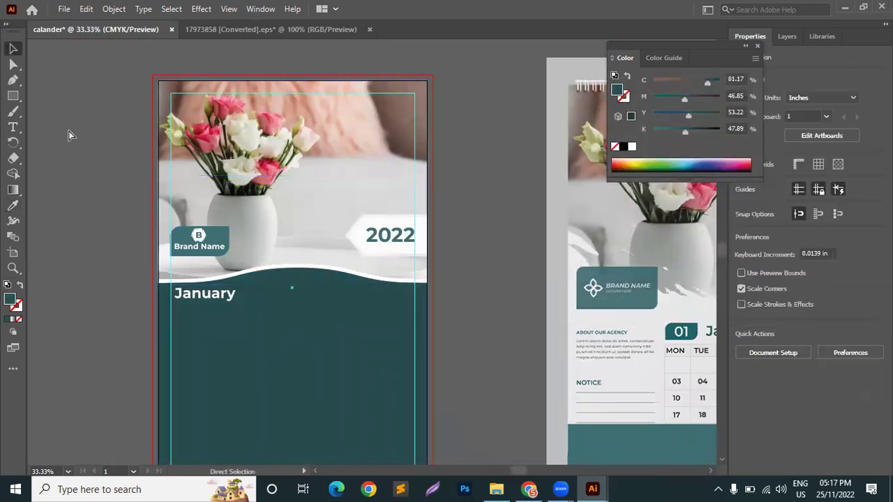
scroll(209, 224, down, 2)
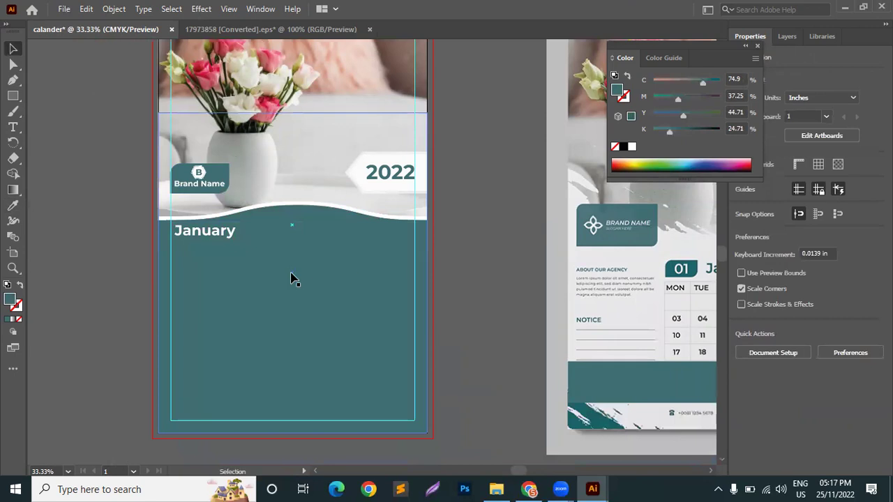
Step: Fill the panel dark navy (15323f) using the Color Picker
double_click(11, 300)
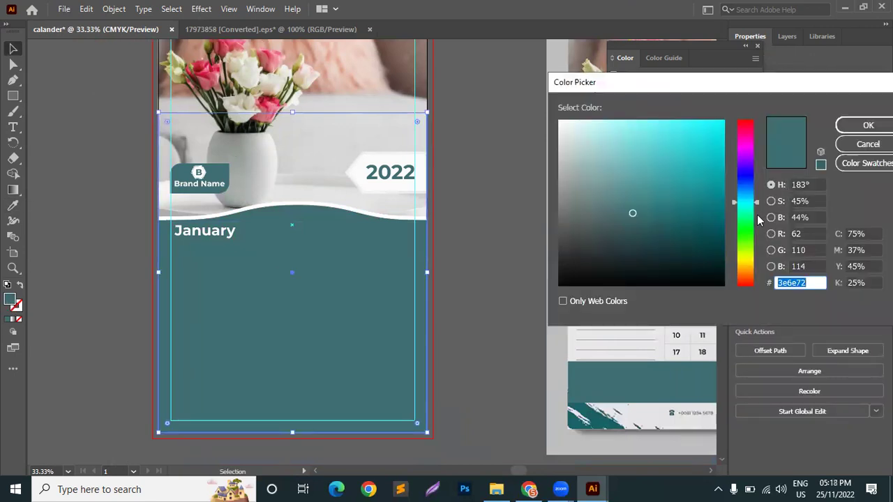
mouse_move(749, 202)
mouse_down()
mouse_move(743, 186)
mouse_move(743, 195)
mouse_up()
drag(628, 271, 671, 241)
click(865, 126)
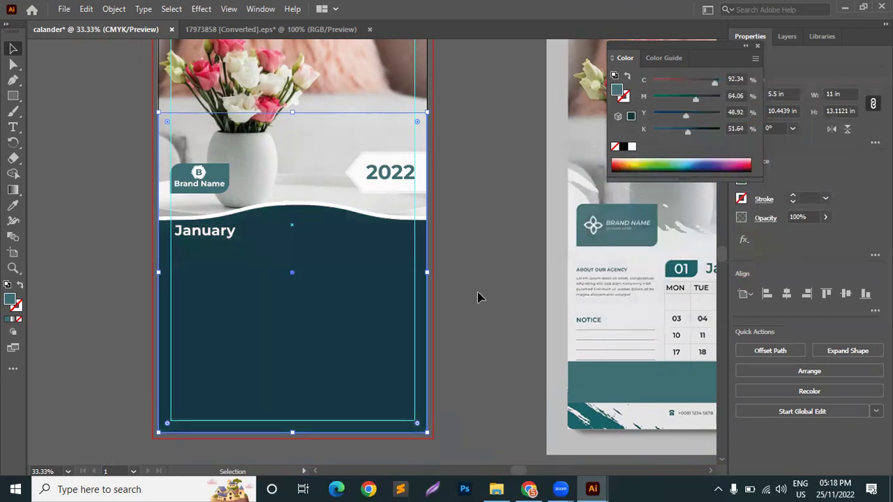
click(479, 295)
Step: Move the January title down and centre it under the wave
scroll(192, 281, up, 1)
scroll(192, 281, up, 1)
drag(248, 183, 249, 209)
drag(391, 168, 421, 167)
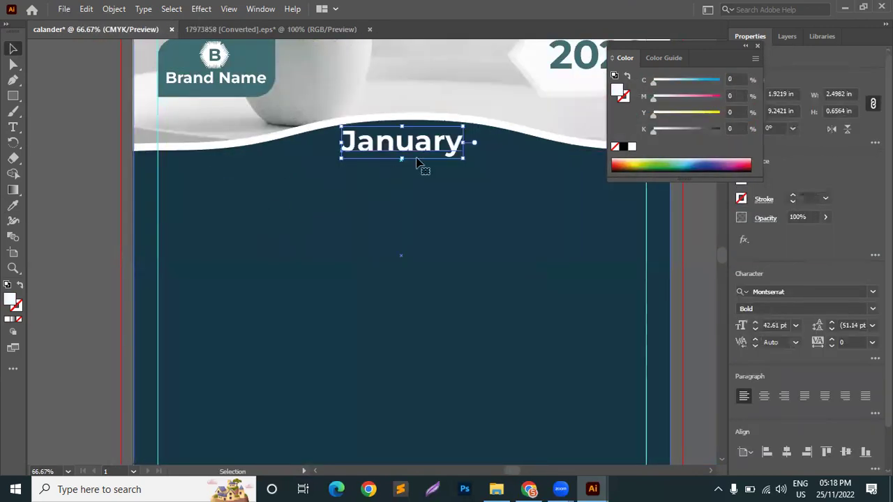
Step: Lift January against the wave's lower edge and centre it horizontally with Align
scroll(404, 164, down, 2)
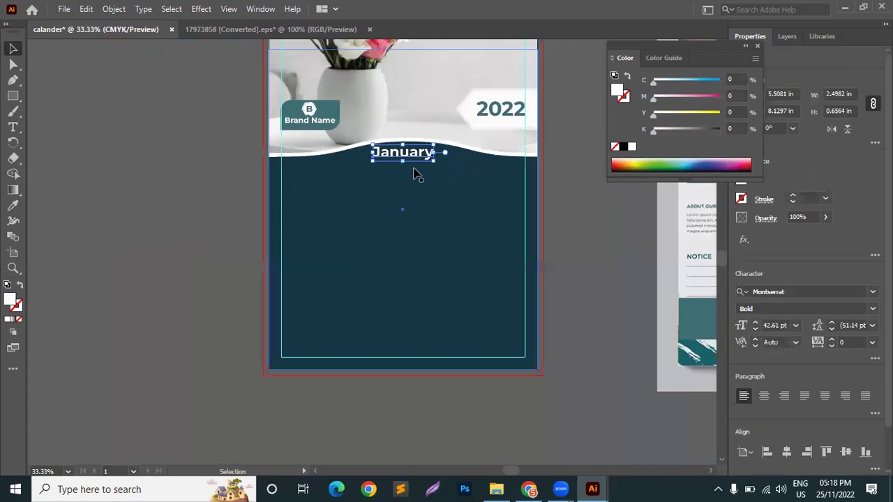
drag(422, 153, 325, 192)
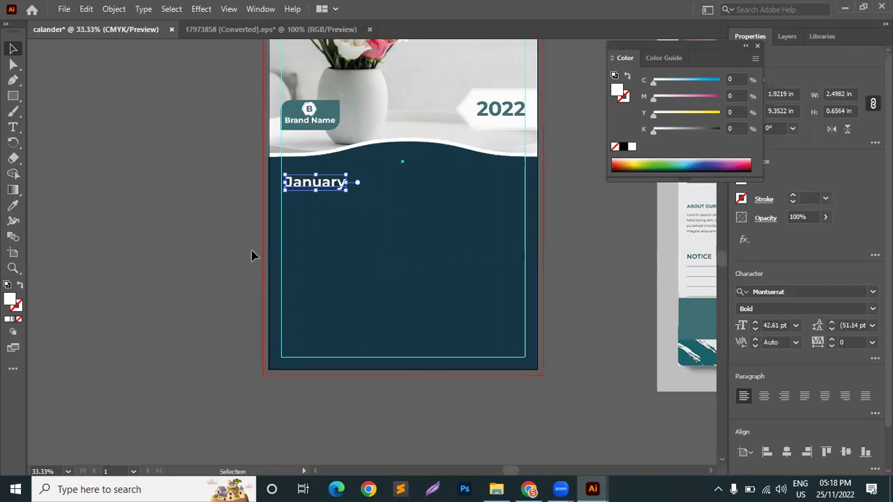
drag(345, 202, 332, 176)
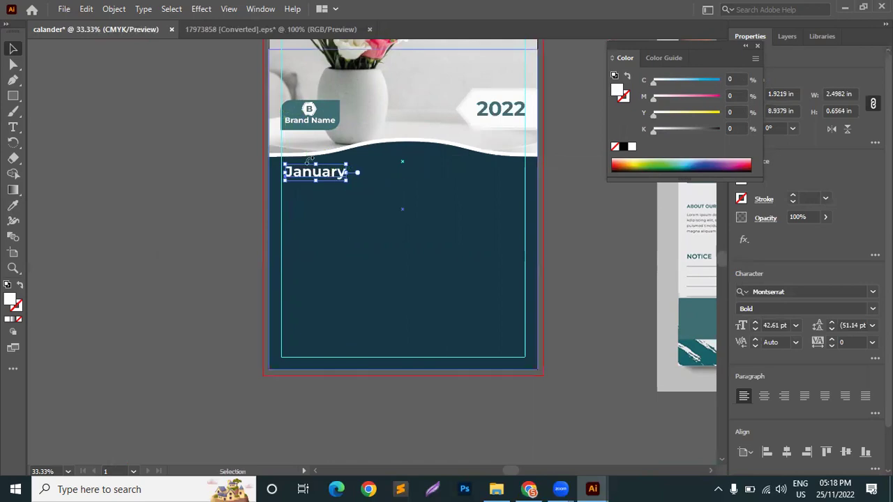
drag(318, 175, 408, 165)
click(793, 452)
click(604, 270)
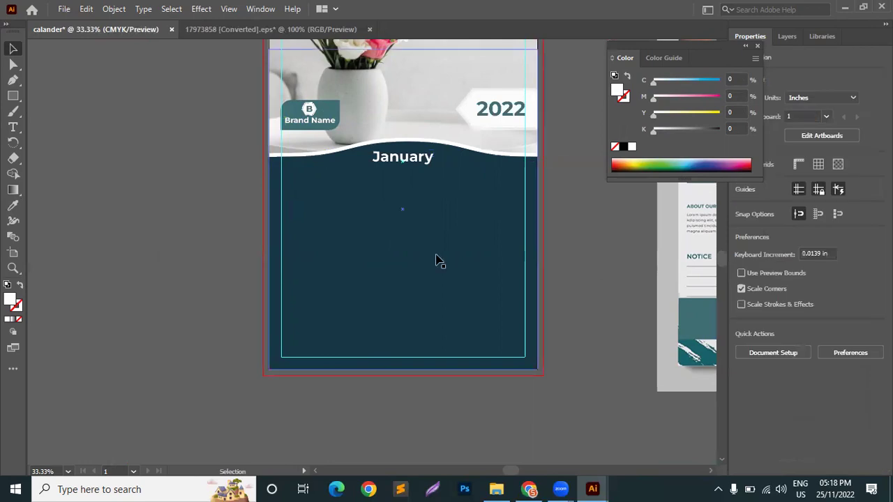
scroll(533, 203, up, 2)
scroll(532, 202, down, 2)
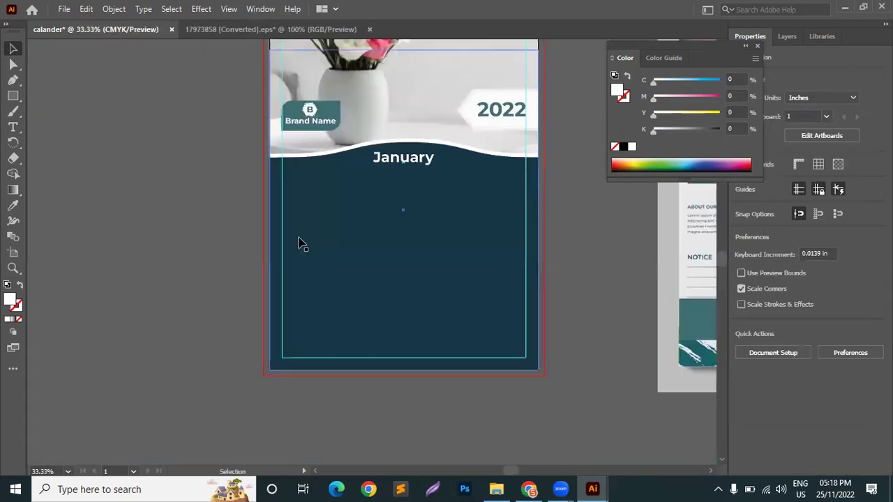
Step: Draw a white rectangle strip across the bottom of the navy panel
click(12, 110)
scroll(374, 385, up, 1)
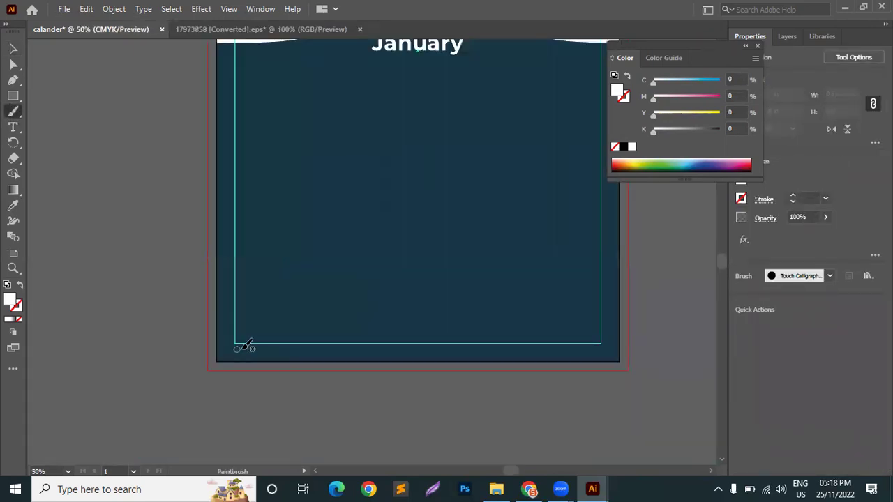
drag(15, 98, 65, 91)
mouse_move(235, 341)
mouse_down()
mouse_move(601, 317)
mouse_move(602, 307)
mouse_up()
click(15, 50)
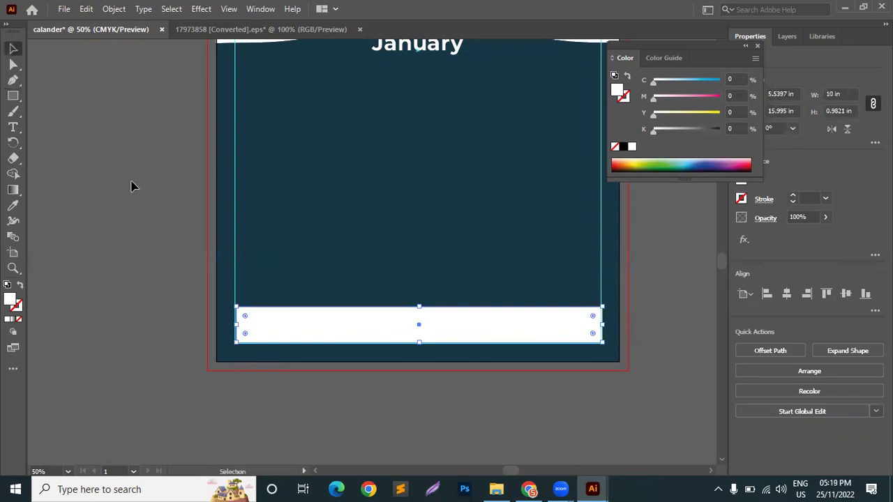
click(131, 186)
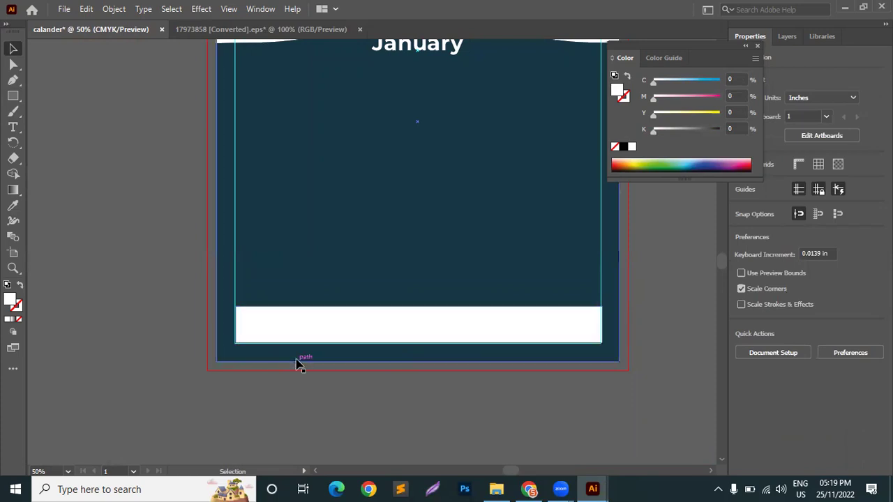
Step: Stretch the white strip's left edge out to the page's left side
scroll(293, 362, up, 3)
click(123, 260)
scroll(124, 260, up, 2)
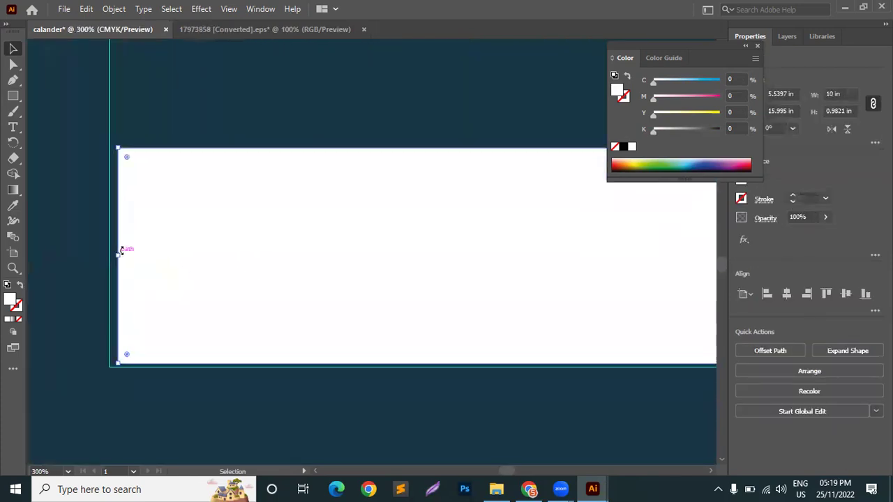
drag(116, 256, 111, 255)
scroll(317, 349, down, 4)
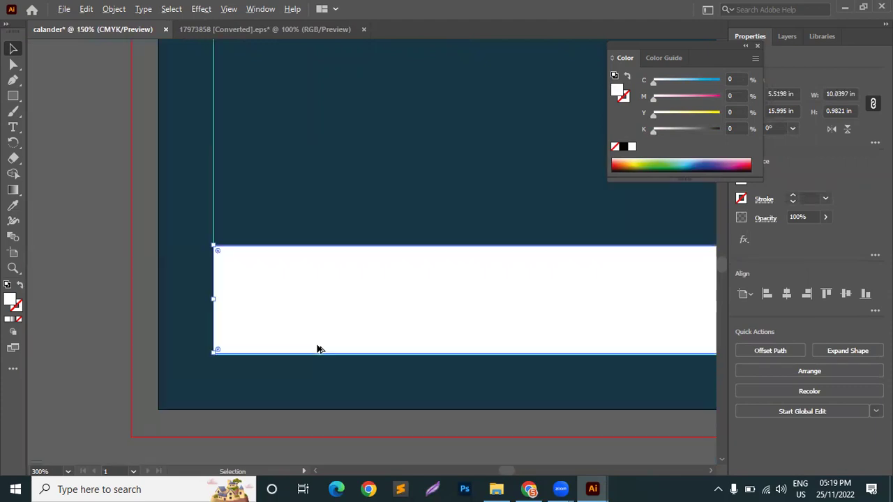
scroll(289, 327, up, 4)
drag(207, 319, 66, 313)
scroll(66, 314, down, 6)
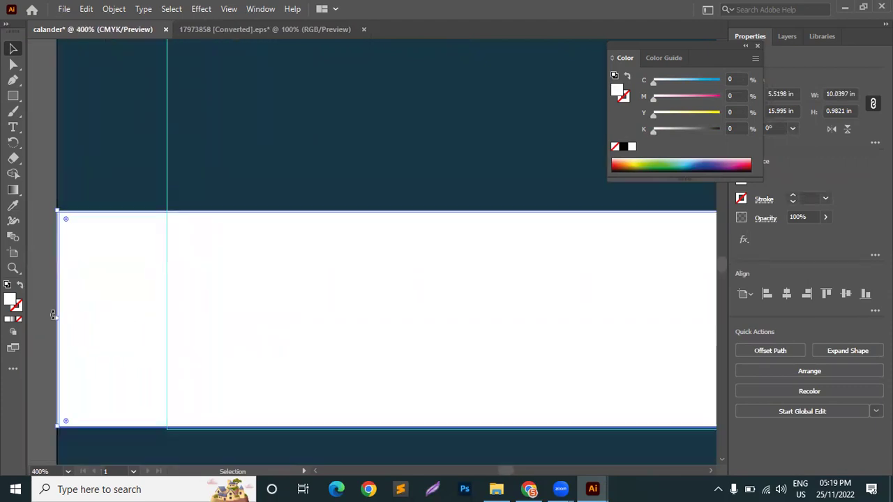
scroll(572, 335, up, 4)
Step: Extend the strip's right edge until it is 11 in wide and adjust its top edge
scroll(572, 334, up, 2)
drag(490, 295, 623, 281)
scroll(623, 281, up, 3)
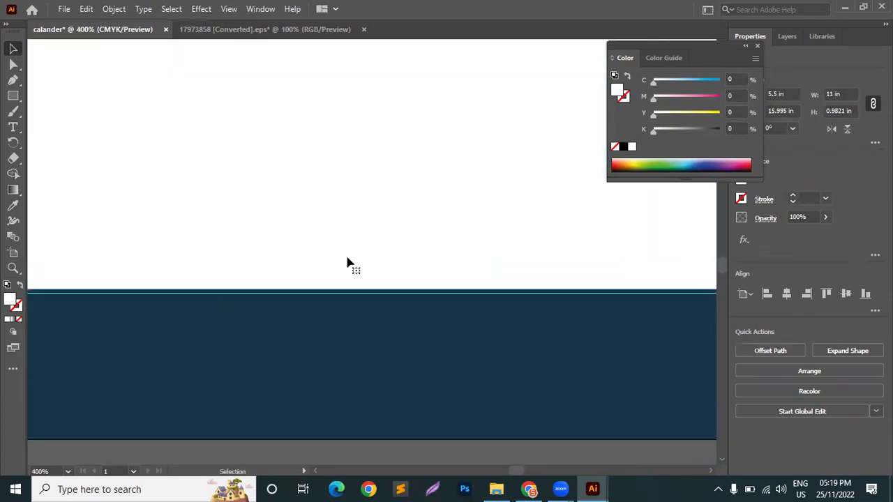
scroll(372, 281, down, 2)
scroll(154, 288, down, 1)
scroll(227, 289, up, 2)
scroll(382, 267, up, 2)
drag(406, 263, 409, 266)
scroll(353, 307, down, 5)
click(346, 392)
scroll(347, 395, down, 5)
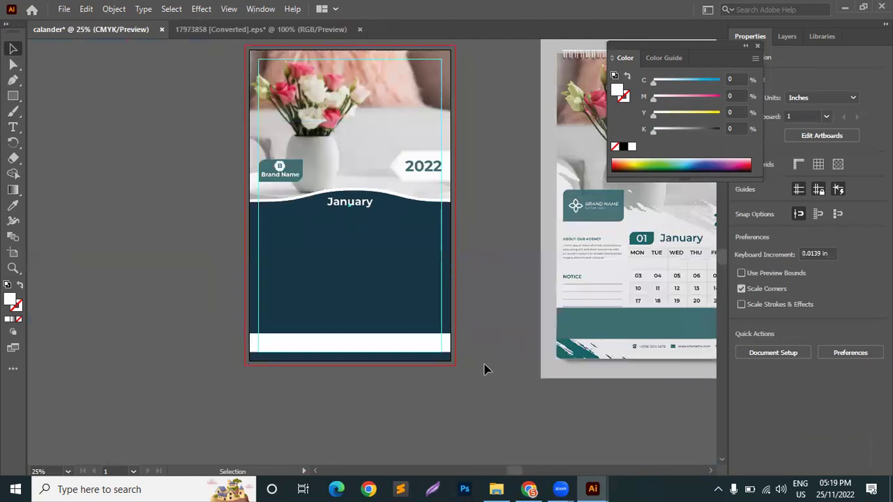
scroll(398, 304, up, 1)
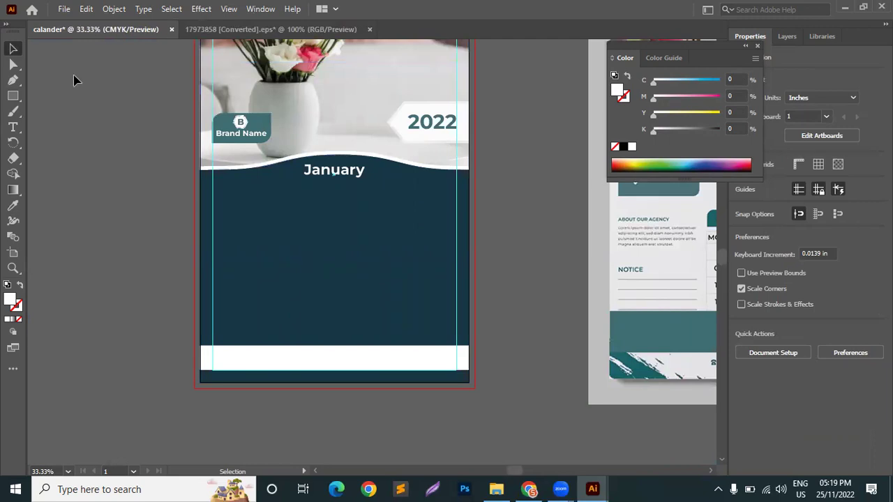
Step: Draw a white 10 by 6.16 in rectangle on the navy panel below January
click(14, 96)
scroll(338, 238, up, 2)
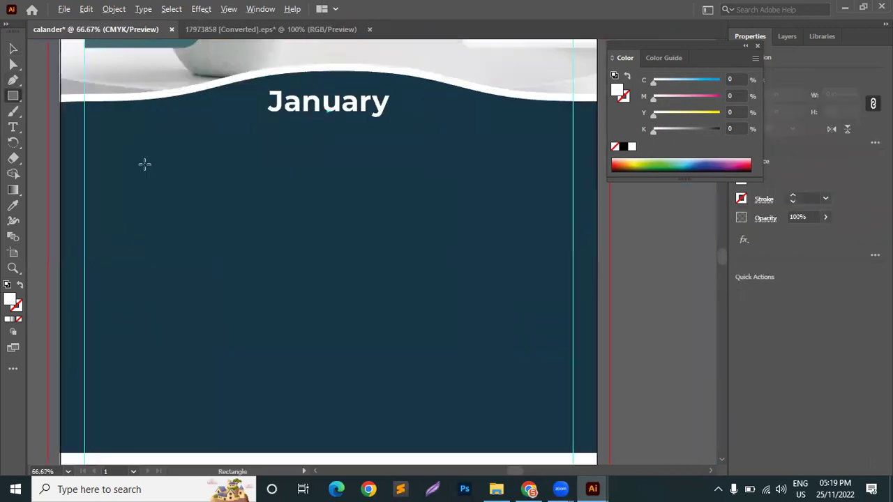
drag(110, 167, 491, 363)
key(v)
drag(271, 255, 235, 240)
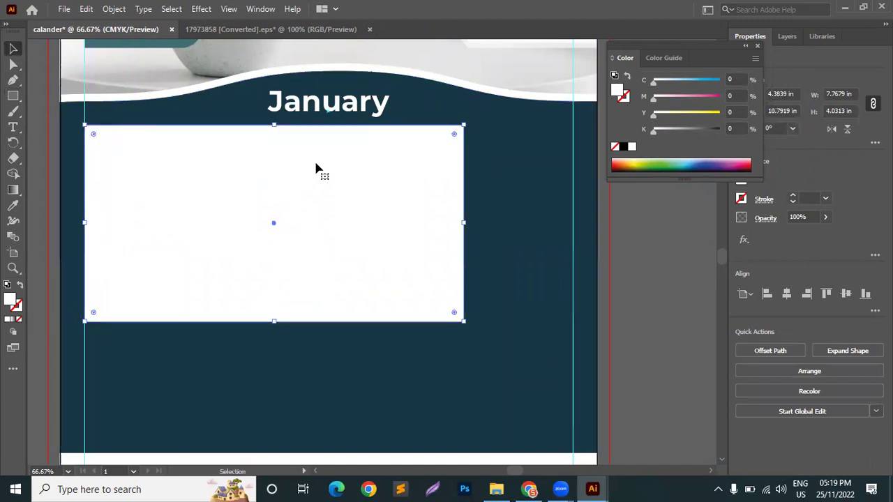
drag(464, 222, 575, 218)
scroll(570, 237, up, 5)
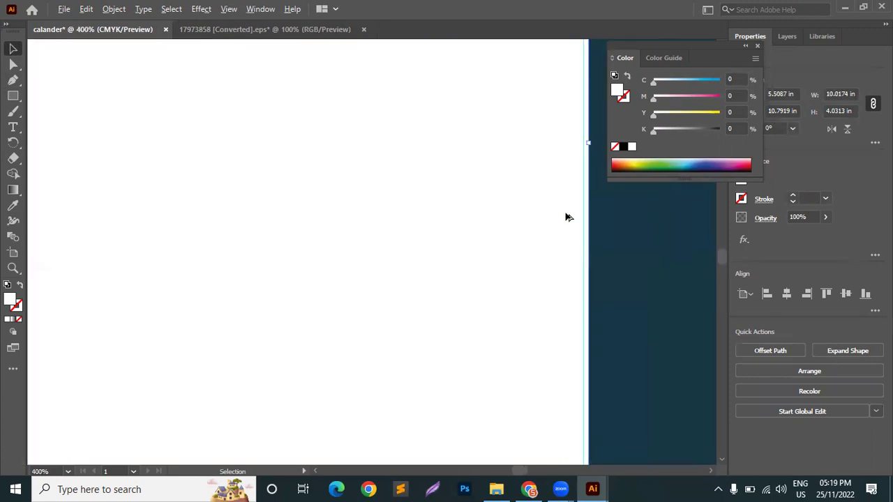
drag(586, 143, 583, 142)
scroll(551, 180, down, 7)
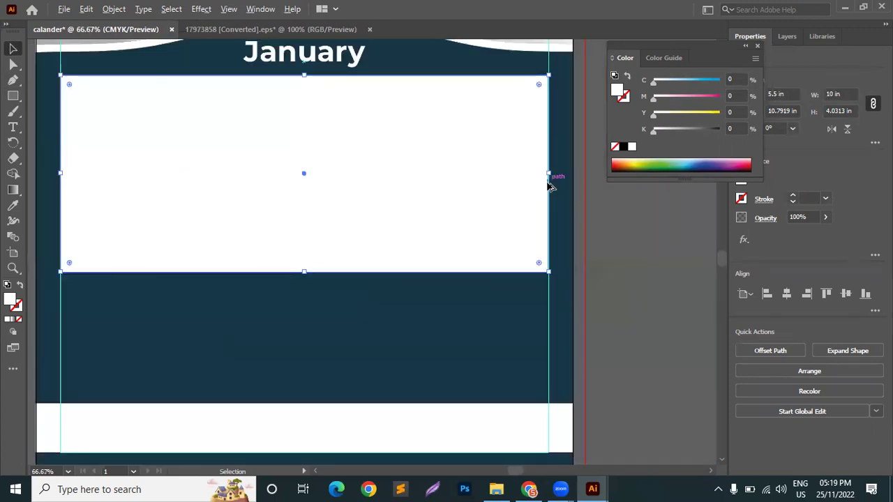
drag(426, 228, 431, 280)
drag(433, 201, 432, 205)
Step: Check the fill colour of the navy panel
click(414, 404)
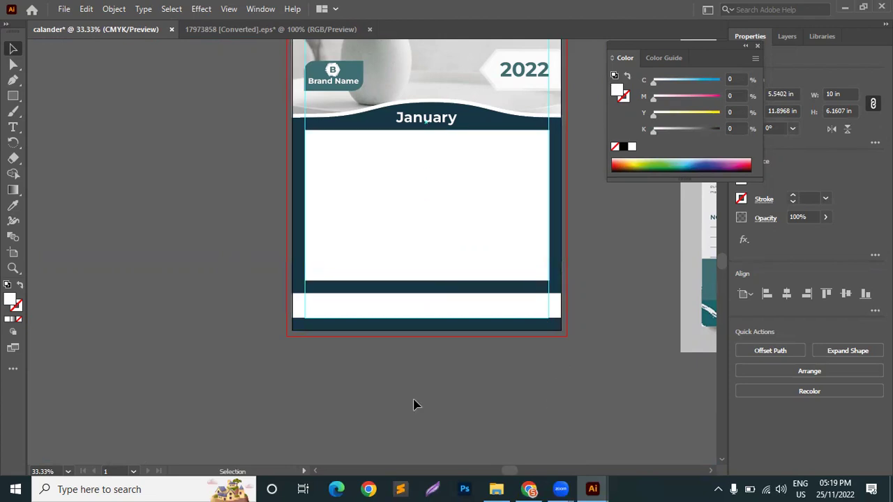
click(369, 124)
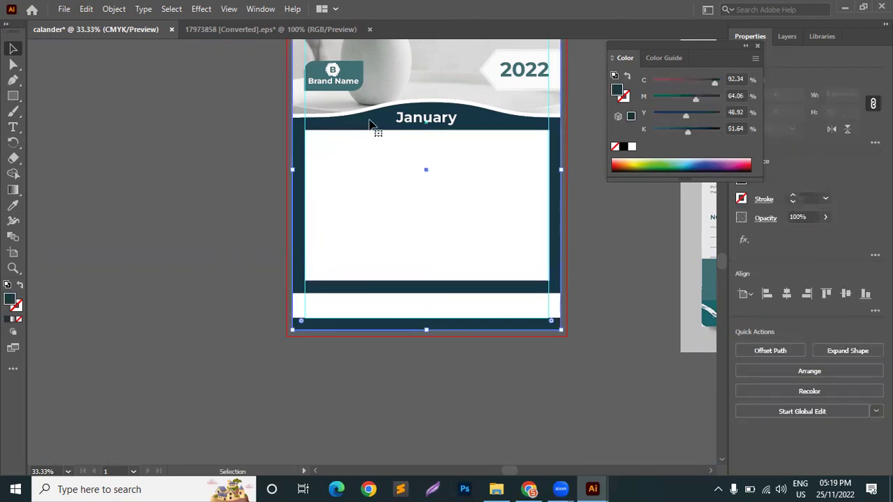
click(371, 116)
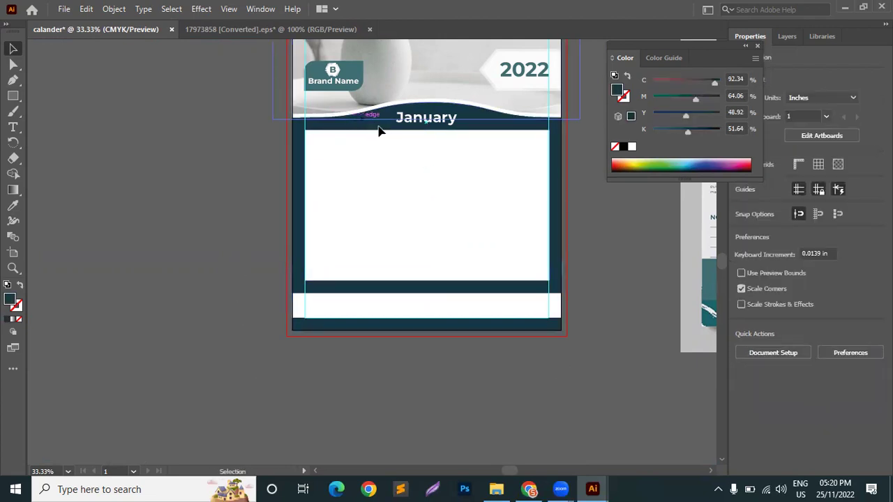
scroll(142, 209, up, 5)
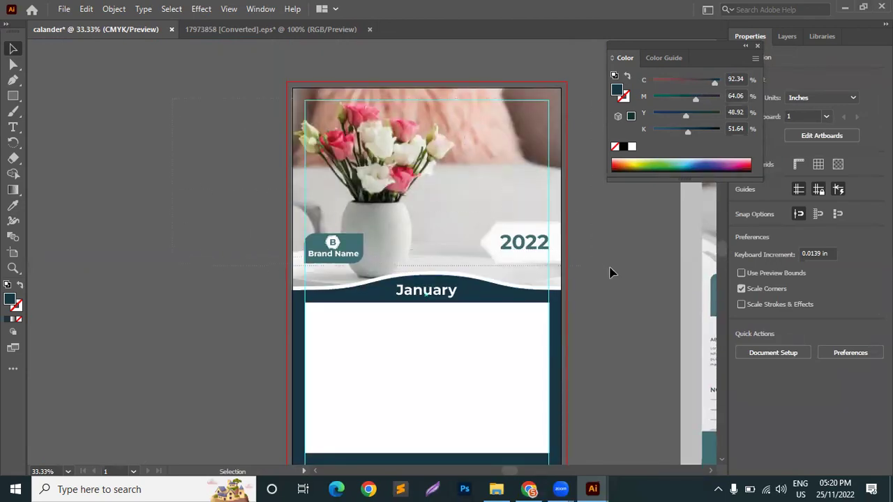
Step: Move a white rectangle onto the left pasteboard and select the inner calendar-body rectangle
click(625, 277)
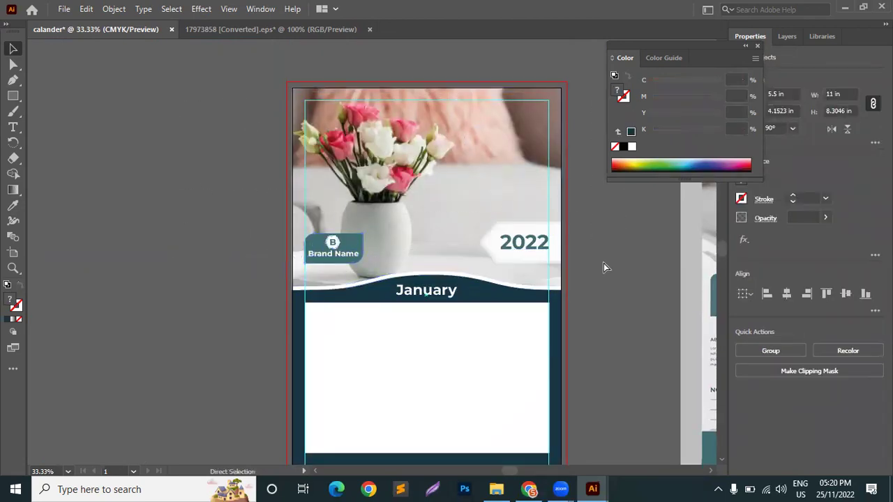
key(ctrl+shift+a)
scroll(454, 183, down, 3)
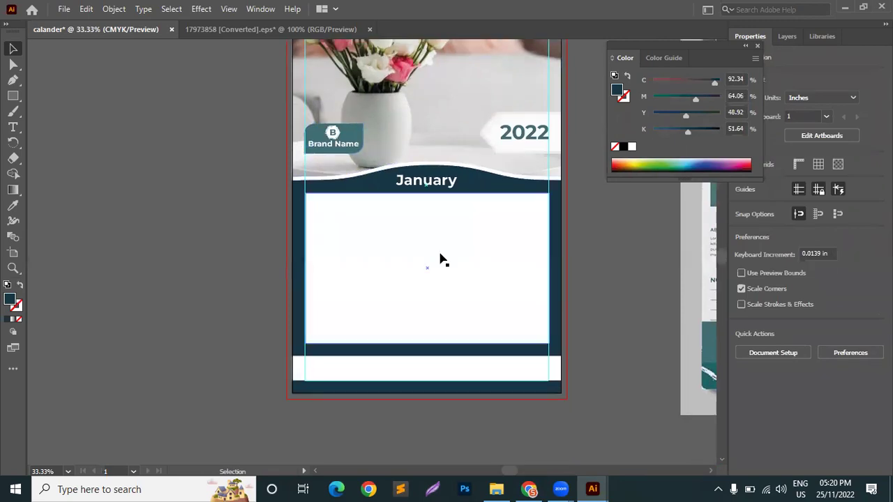
click(508, 249)
drag(506, 251, 86, 417)
click(438, 221)
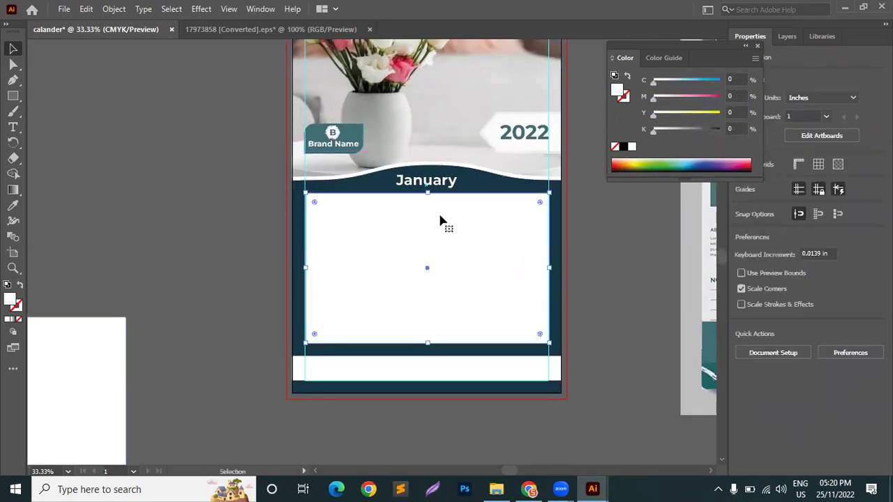
Step: Convert the white 10 by 6.16 in rectangle into area type with Lorem ipsum placeholder text
click(12, 128)
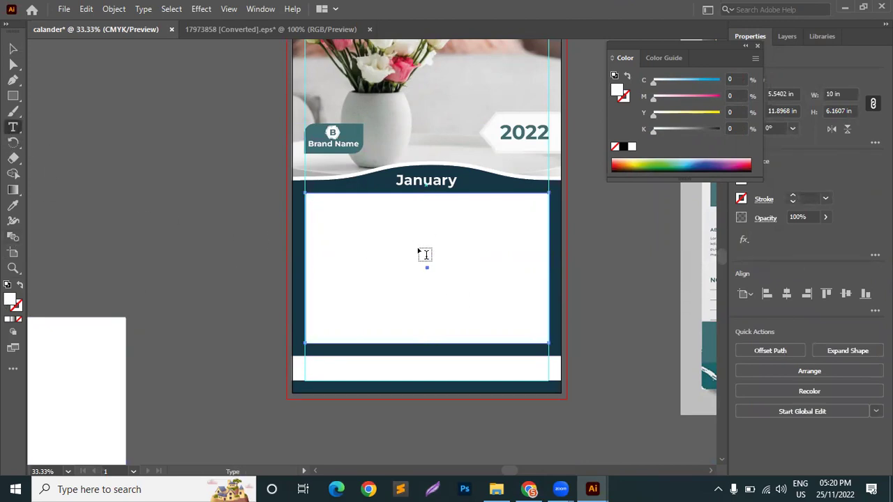
click(325, 204)
key(ctrl+z)
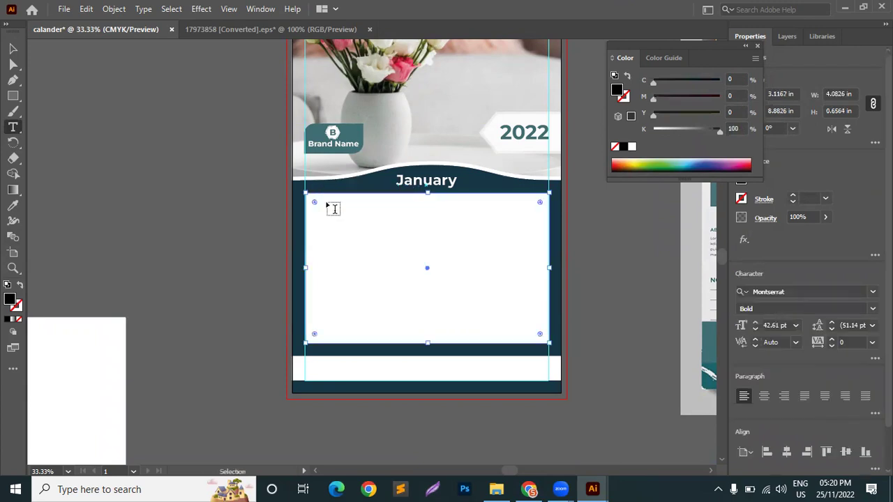
key(ctrl+z)
click(12, 129)
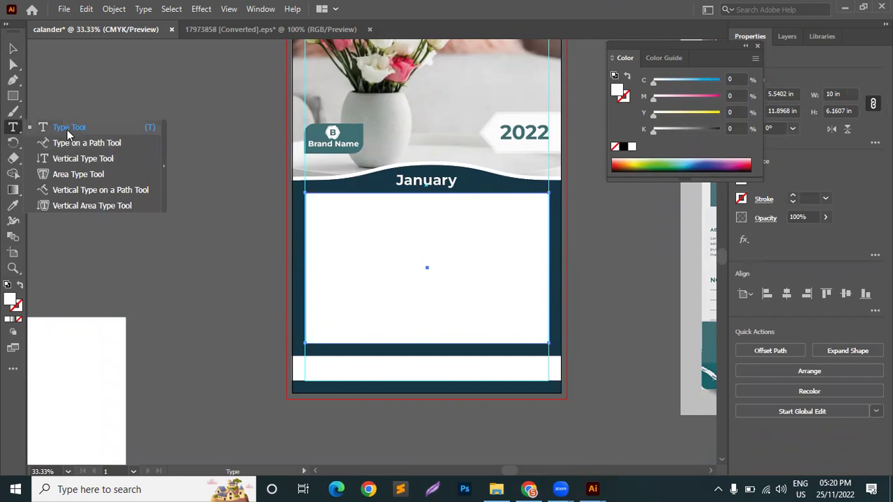
click(67, 128)
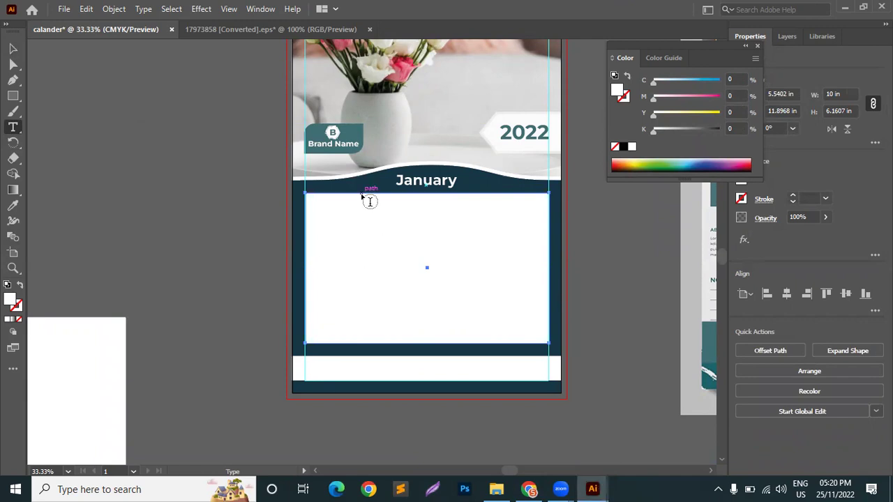
click(370, 201)
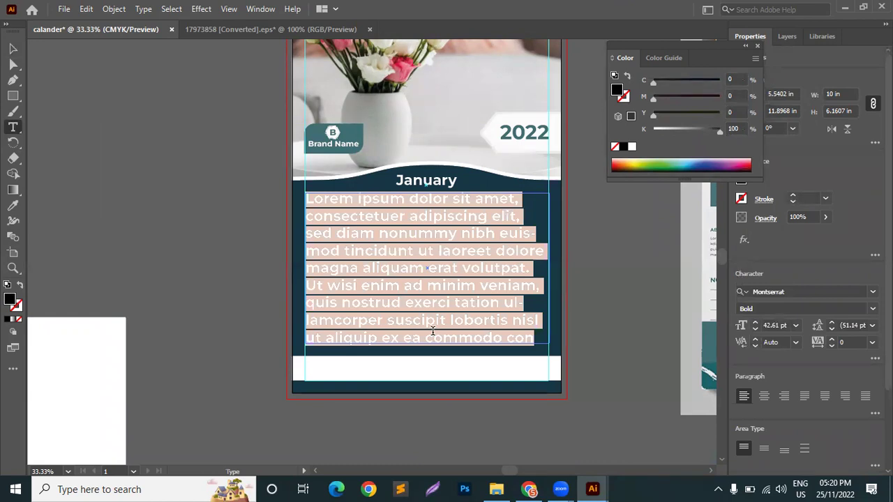
Step: Type the weekday names Sat, Sun, Mon, Tue, Wed, Thu, Fri, one per line
text(Sun)
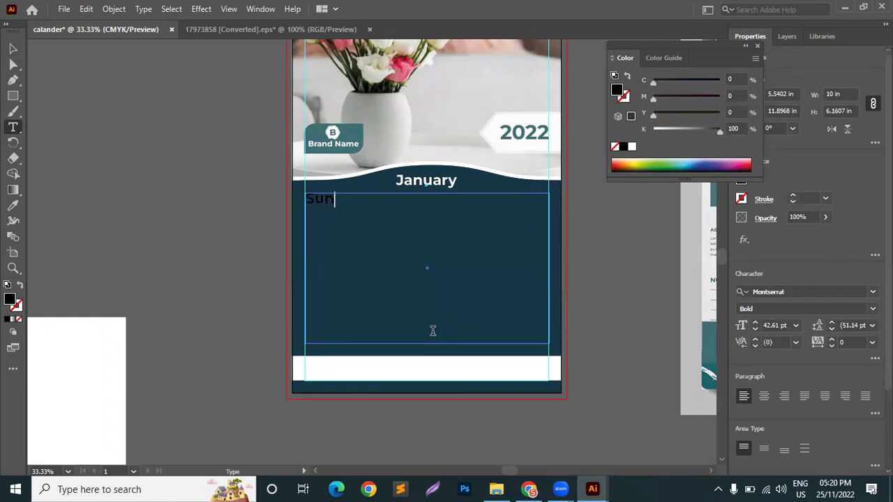
key(BackSpace)
key(BackSpace)
text(at)
key(Return)
text(Sun)
key(Return)
text(Mon)
key(Return)
text(Tue)
key(Return)
text(Wed)
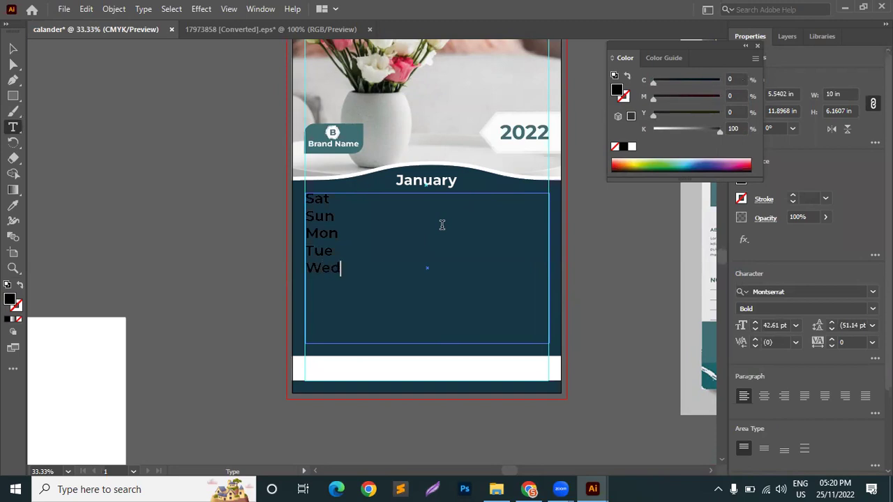
key(Return)
text(Thu)
key(Return)
text(Fri)
Step: Select all seven weekday names in the text area
drag(335, 303, 297, 182)
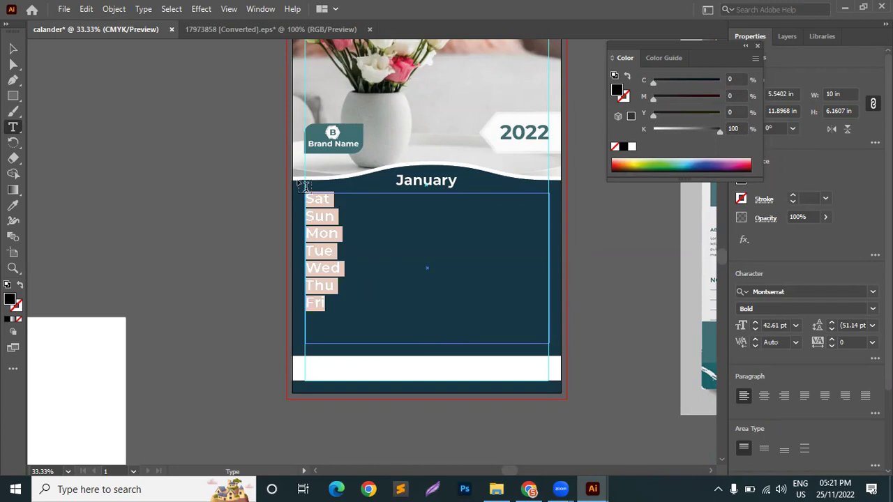
click(12, 207)
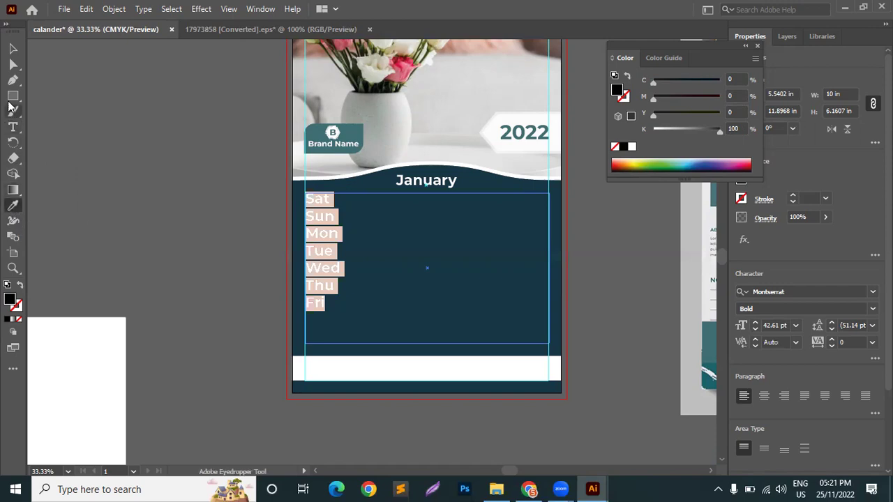
click(13, 48)
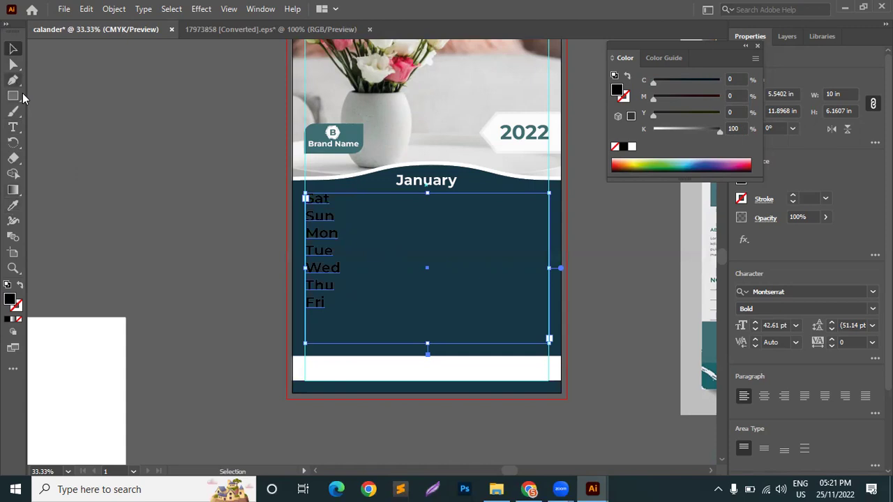
click(13, 127)
click(325, 198)
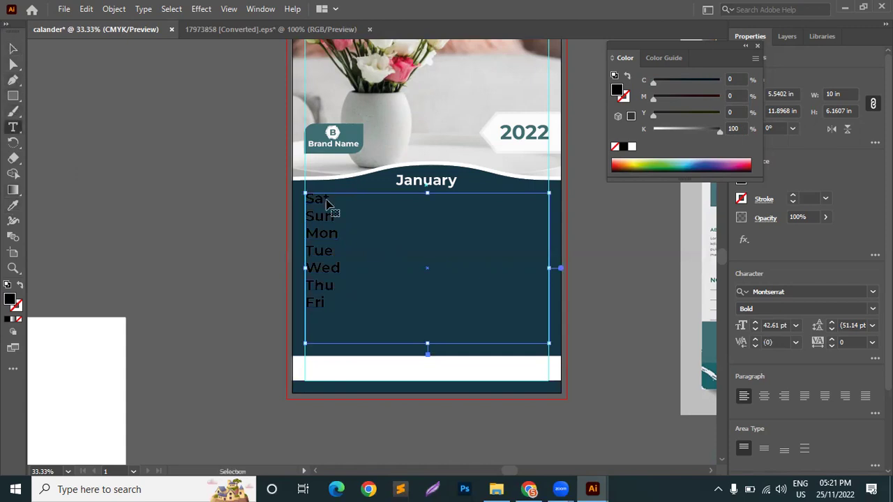
key(ctrl+a)
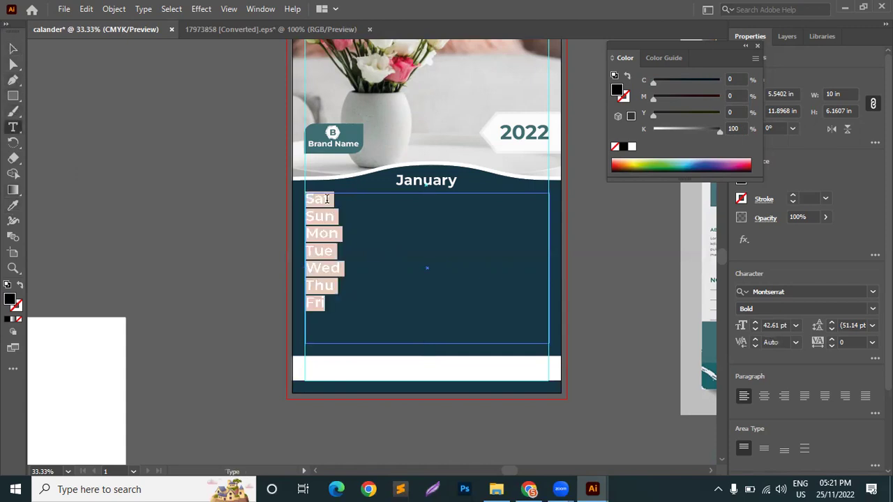
click(143, 9)
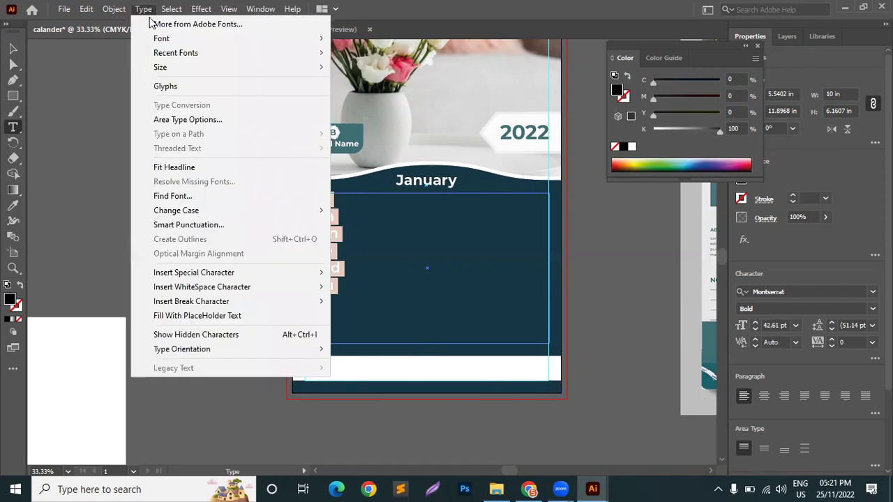
click(210, 122)
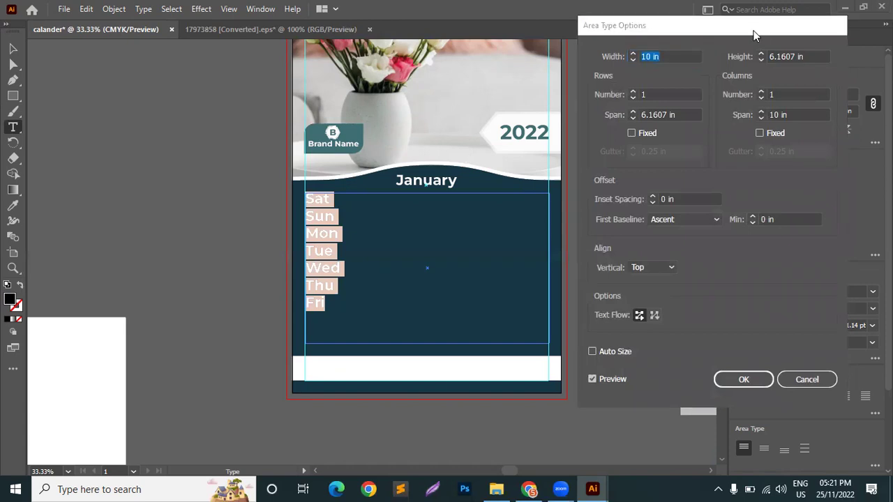
drag(752, 28, 749, 48)
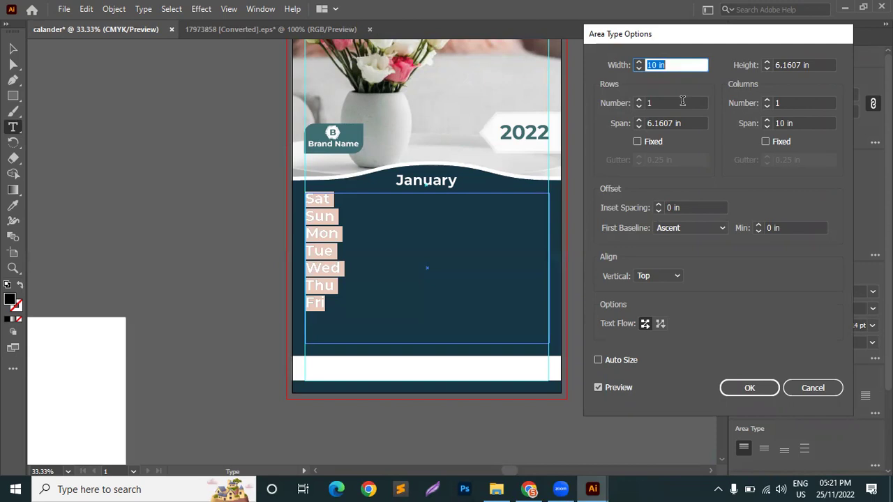
click(639, 105)
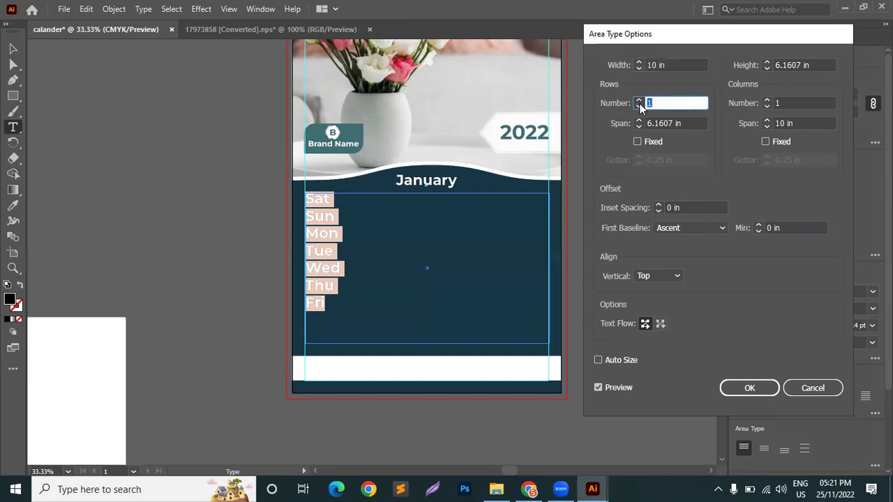
click(638, 101)
click(638, 101)
click(639, 100)
click(639, 101)
click(639, 100)
click(639, 100)
click(639, 100)
click(639, 107)
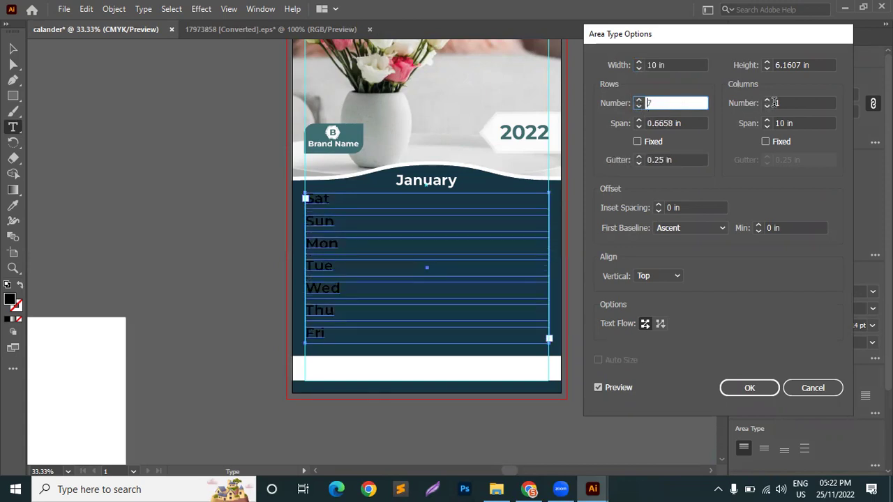
click(768, 101)
click(767, 101)
click(767, 101)
click(767, 100)
click(767, 101)
click(767, 100)
click(767, 100)
click(767, 107)
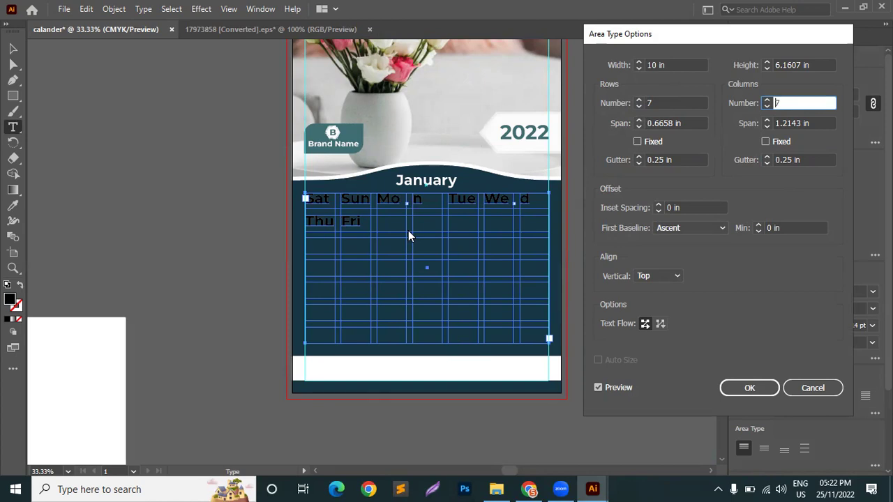
click(636, 128)
click(638, 126)
click(637, 127)
click(639, 126)
click(639, 120)
double_click(638, 120)
click(639, 120)
click(639, 120)
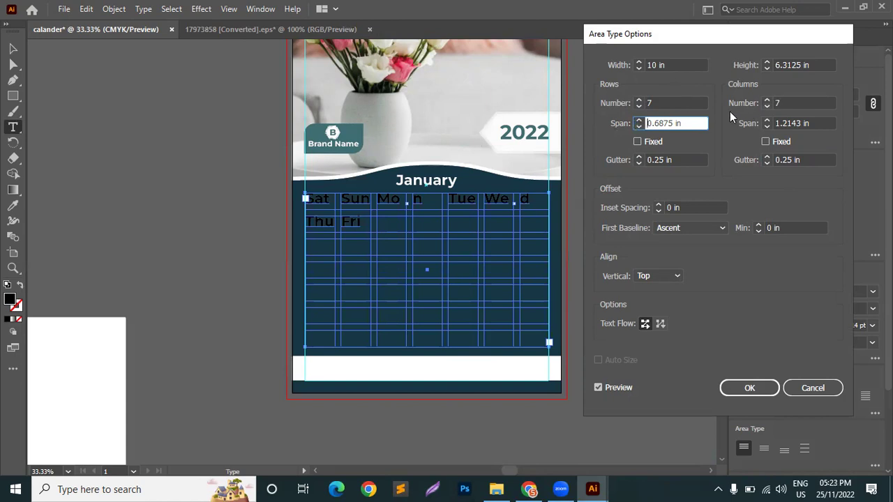
Step: Reopen Area Type Options and set the grid to 7 rows and 7 columns
click(806, 388)
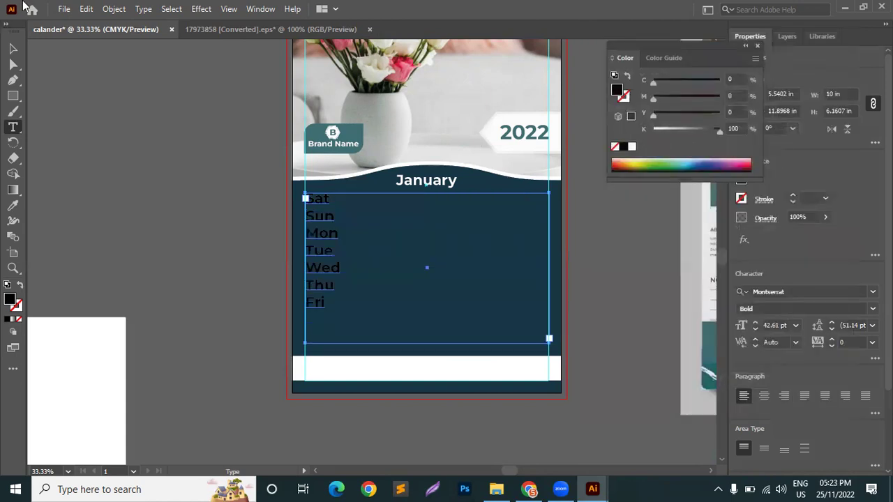
click(171, 9)
mouse_move(143, 9)
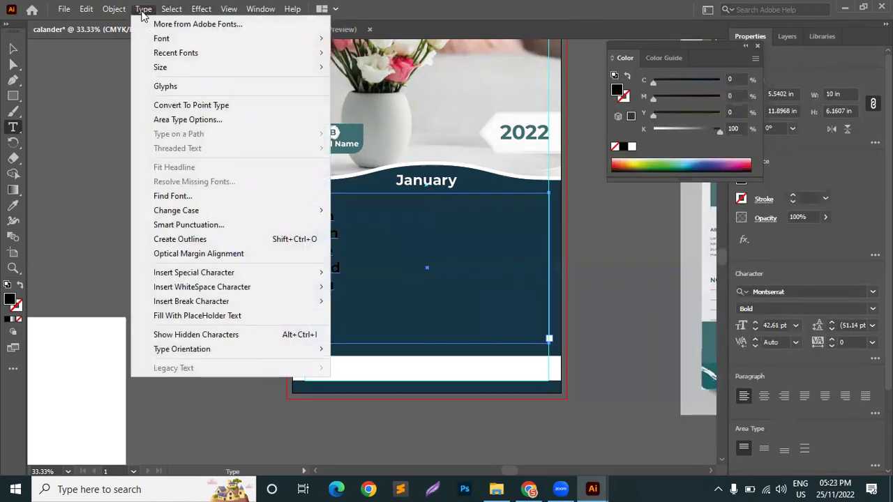
click(184, 119)
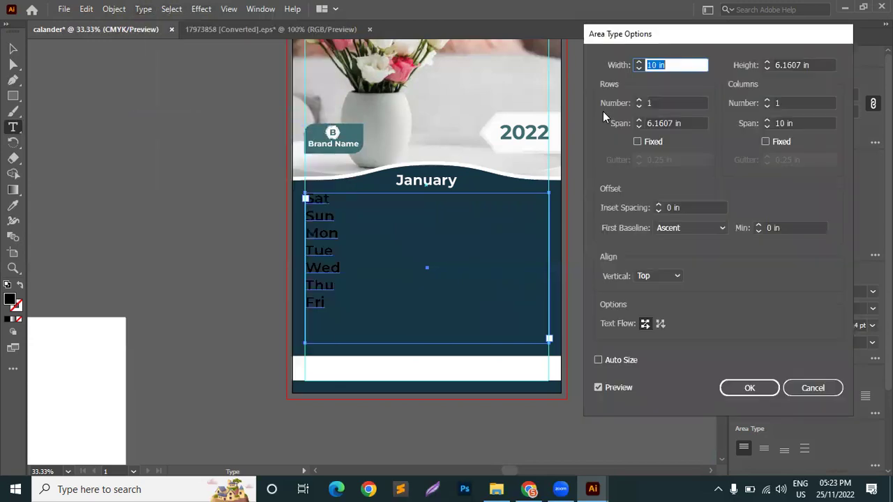
click(638, 99)
click(638, 100)
click(639, 100)
click(638, 100)
click(638, 100)
click(639, 100)
click(767, 100)
click(767, 100)
click(767, 100)
click(767, 99)
click(766, 100)
click(767, 100)
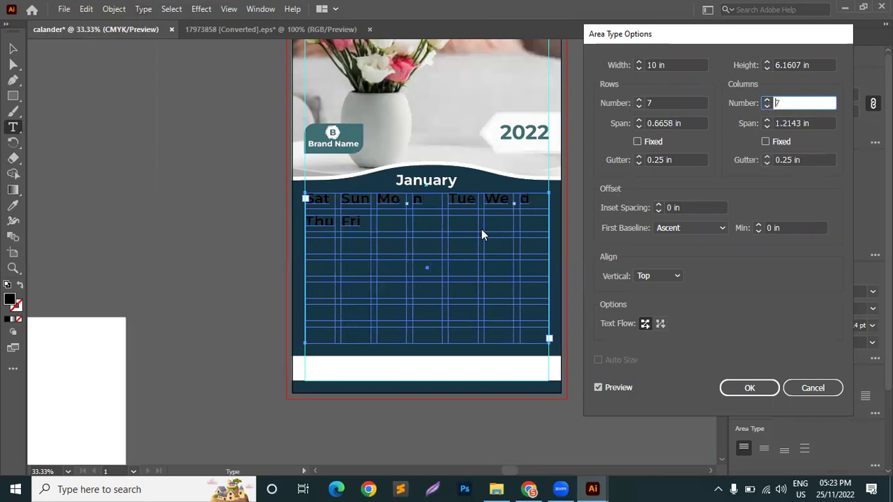
Step: Set row and column gutters and inset spacing to 0 in
click(639, 164)
click(639, 164)
click(638, 164)
click(638, 164)
click(766, 163)
click(766, 163)
click(766, 163)
click(766, 162)
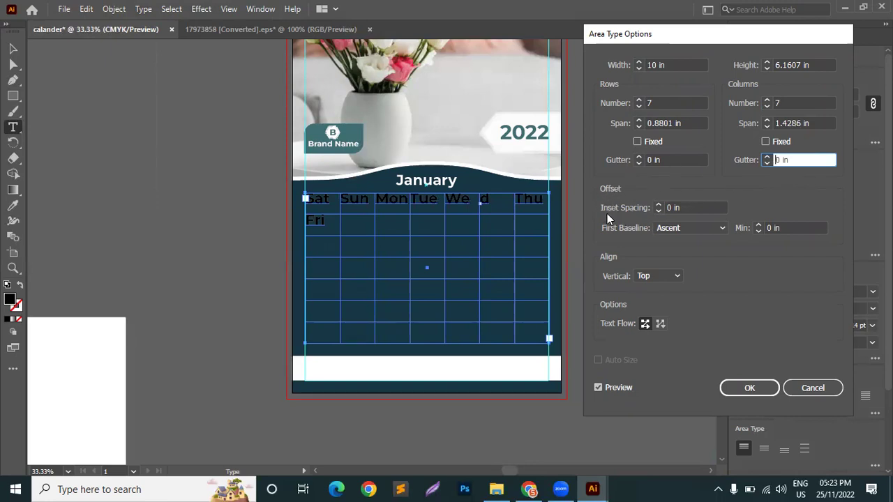
click(659, 204)
click(659, 204)
click(659, 204)
click(659, 204)
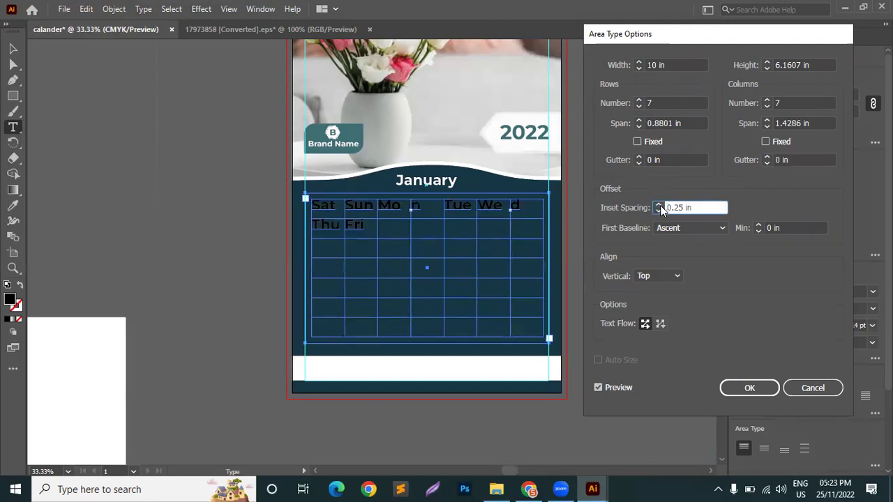
click(659, 211)
click(659, 210)
click(659, 210)
click(659, 211)
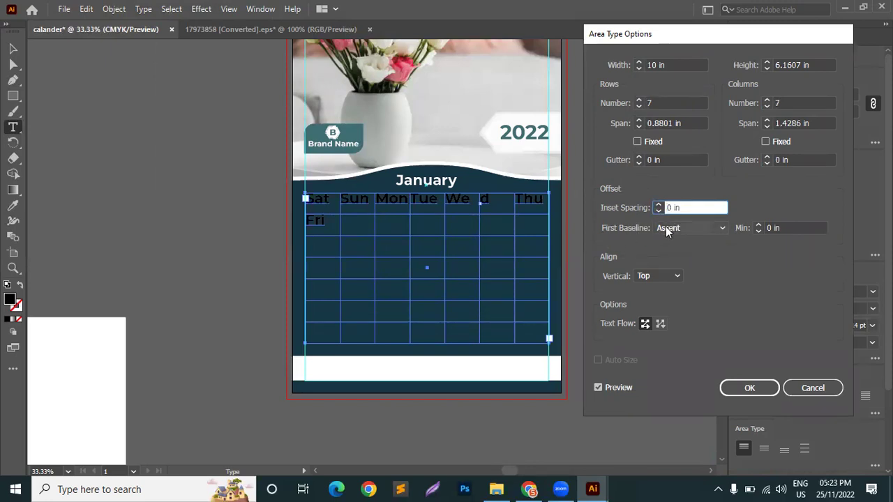
Step: Try Cap Height, Ascent, Leading, x Height, Em Box Height and Fixed as first baseline
click(666, 231)
click(681, 256)
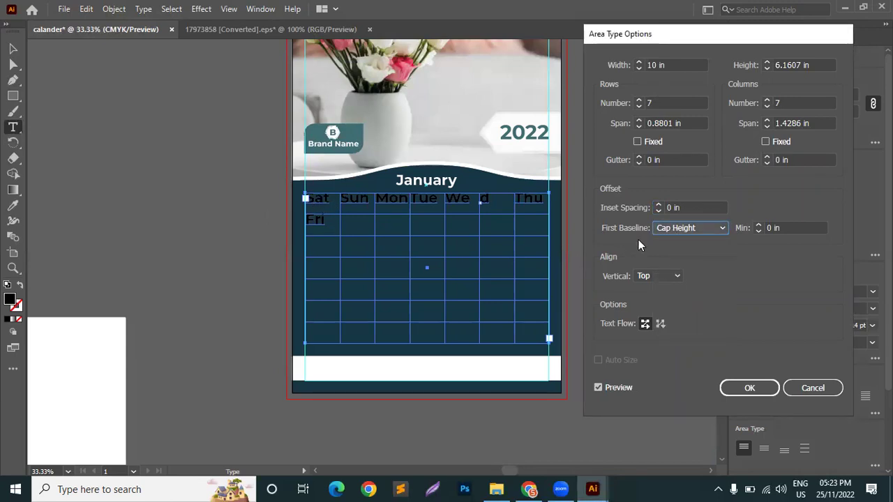
click(671, 229)
click(669, 244)
click(673, 232)
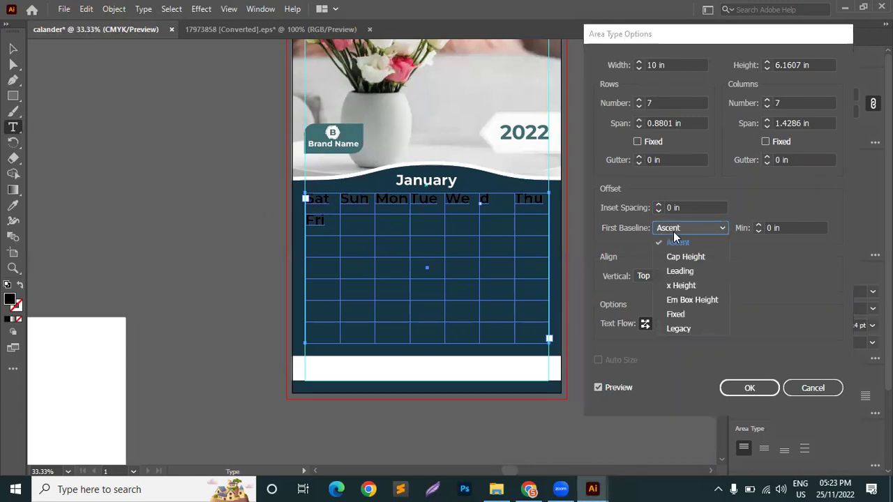
click(679, 270)
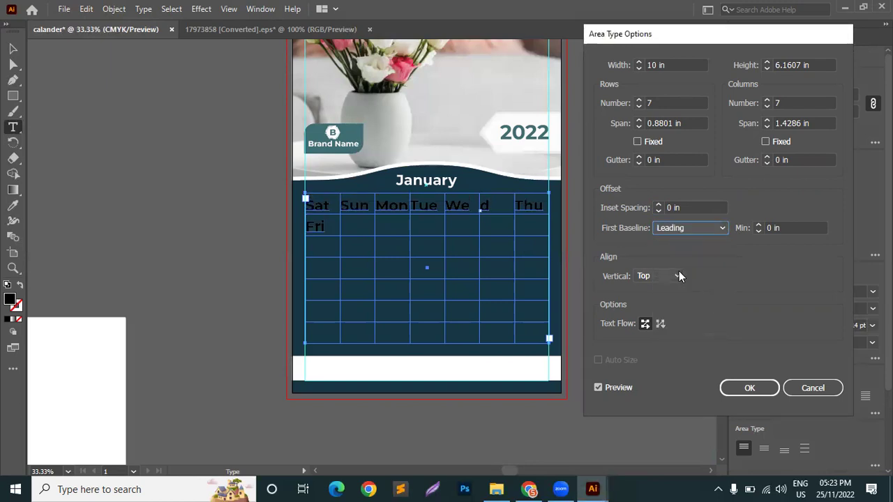
click(679, 230)
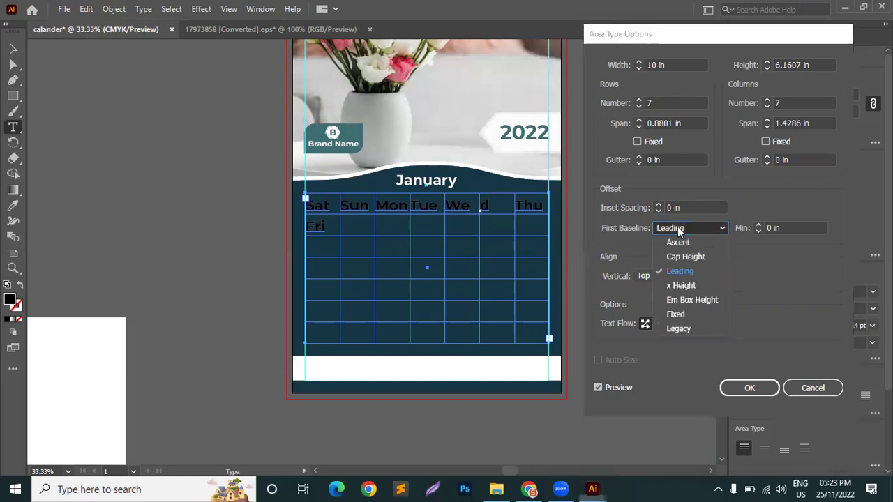
click(673, 285)
click(678, 228)
click(680, 301)
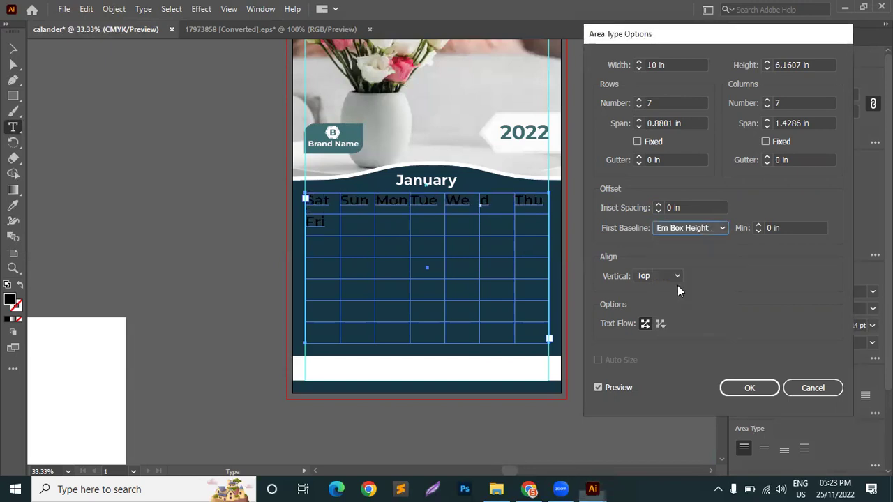
click(681, 227)
click(687, 314)
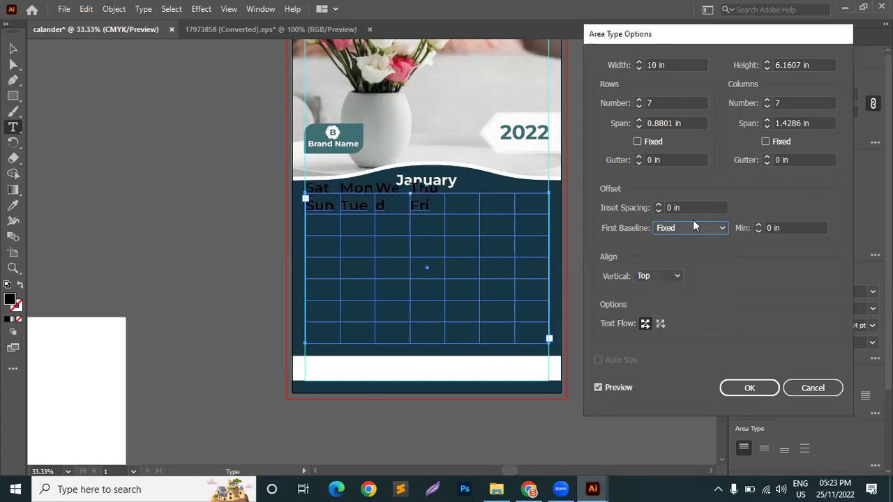
Step: Set First Baseline to Legacy and Vertical Align to Center, then apply the settings
click(694, 228)
click(703, 325)
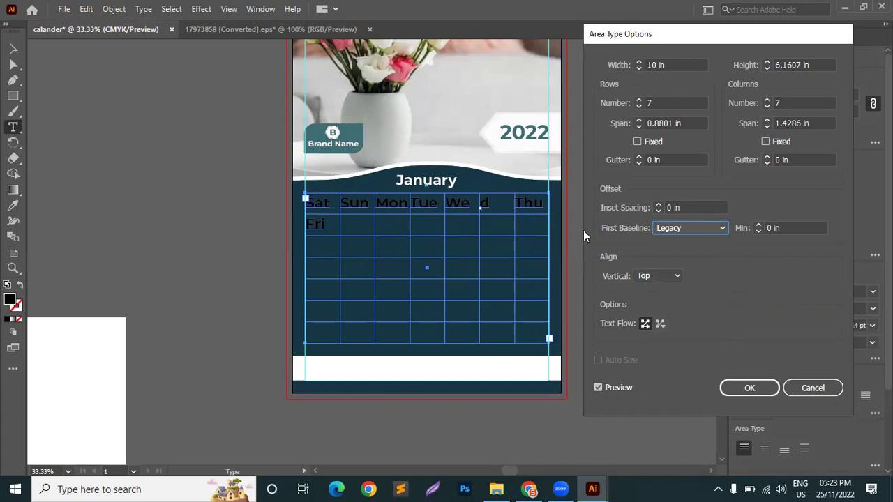
click(680, 234)
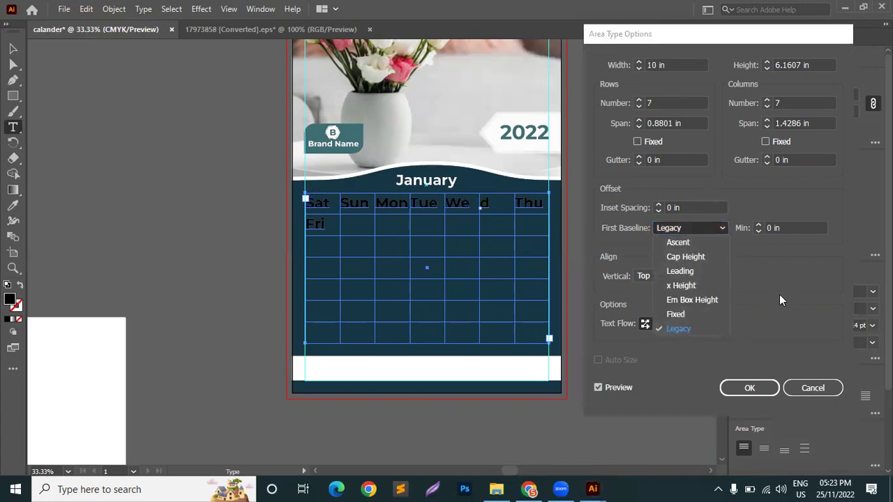
click(695, 223)
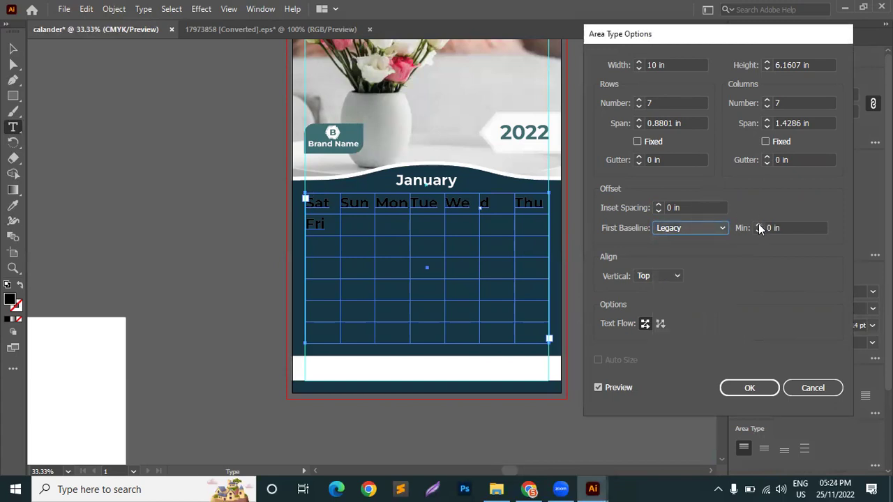
click(653, 277)
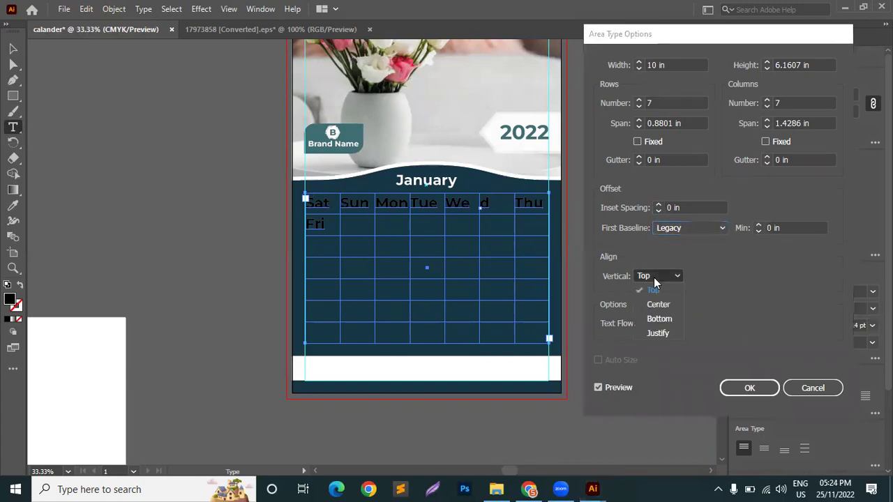
click(659, 301)
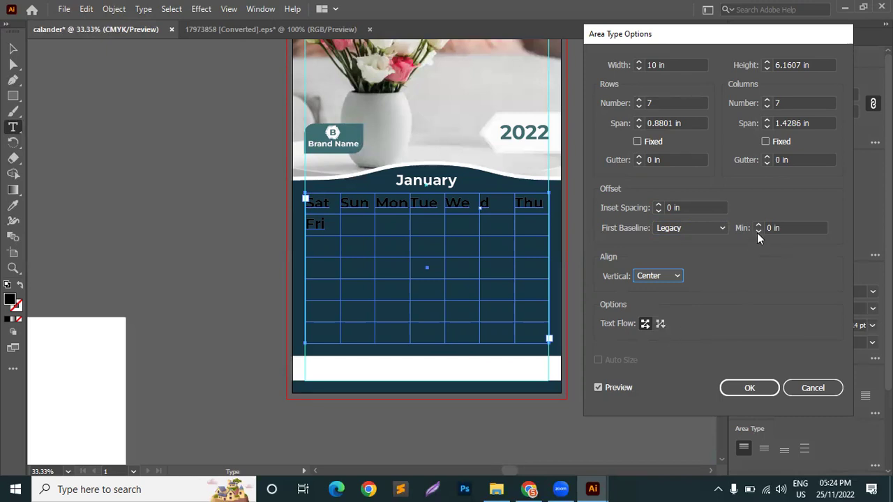
click(766, 395)
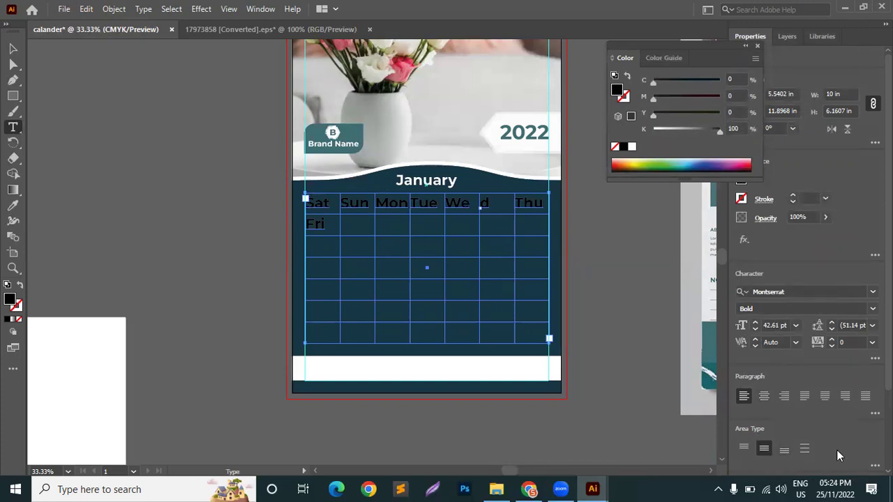
Step: Centre-align the weekday names in their columns and set them to 42 pt
scroll(837, 450, down, 3)
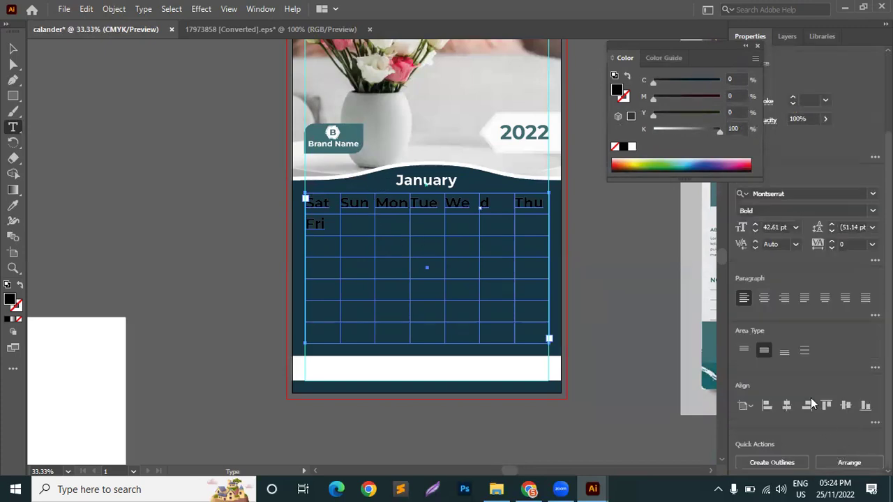
click(764, 299)
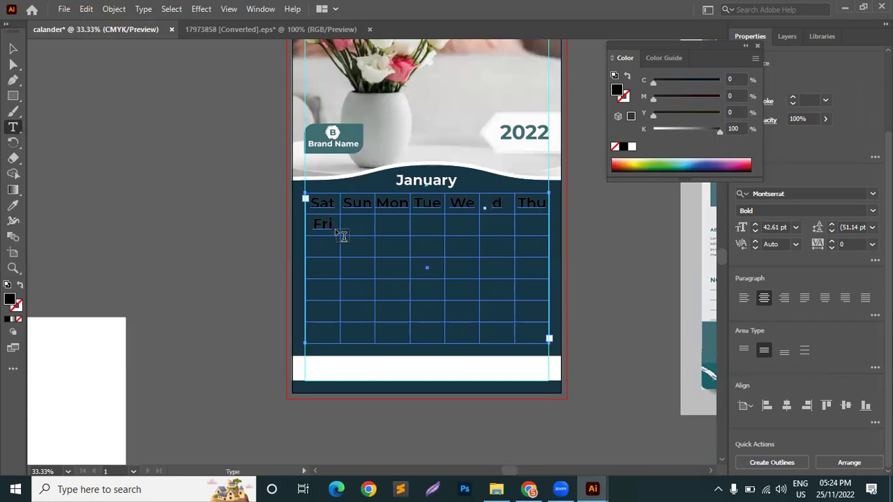
drag(342, 235, 319, 221)
click(331, 223)
key(ctrl+a)
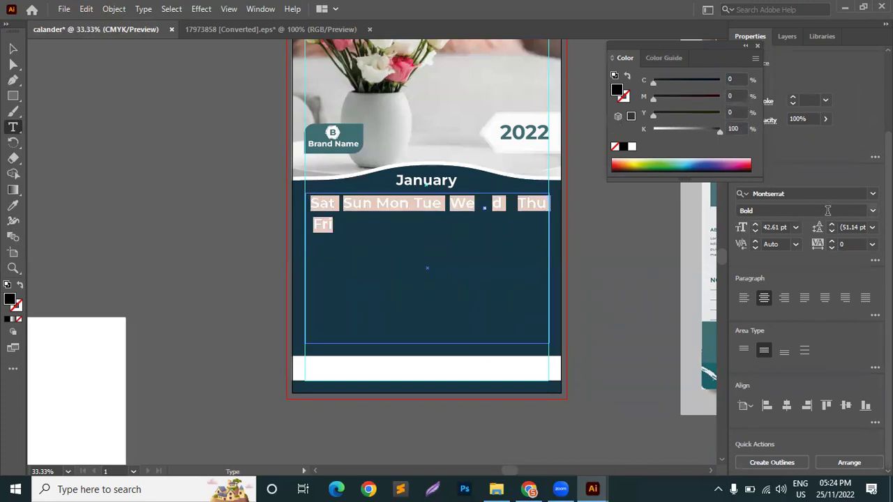
click(778, 227)
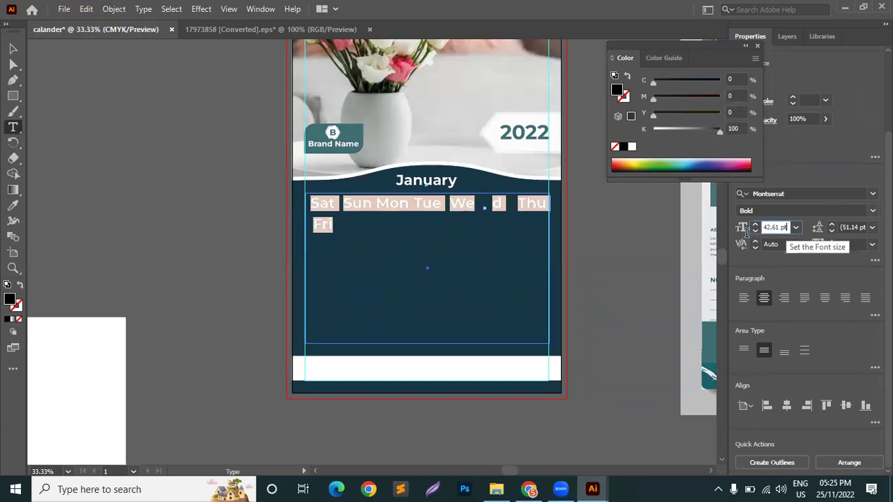
text(42)
key(Return)
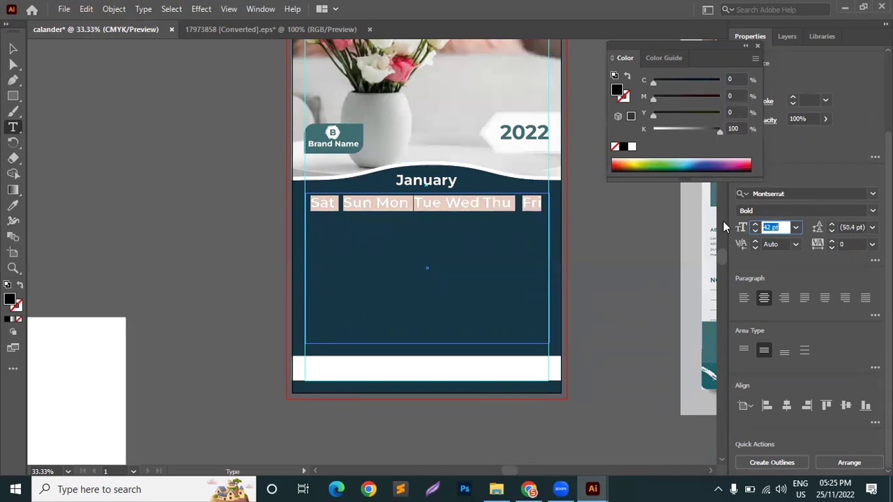
click(432, 203)
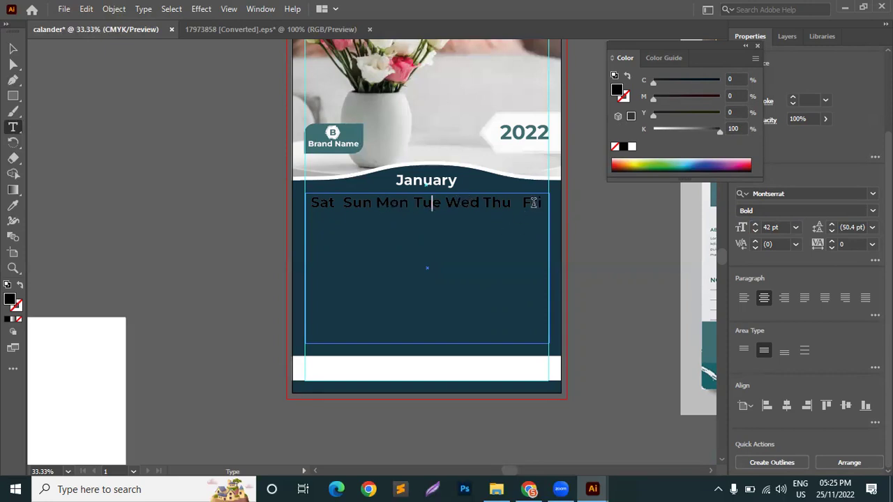
Step: Make the weekday line Montserrat SemiBold at 40 pt
click(484, 202)
drag(313, 201, 542, 203)
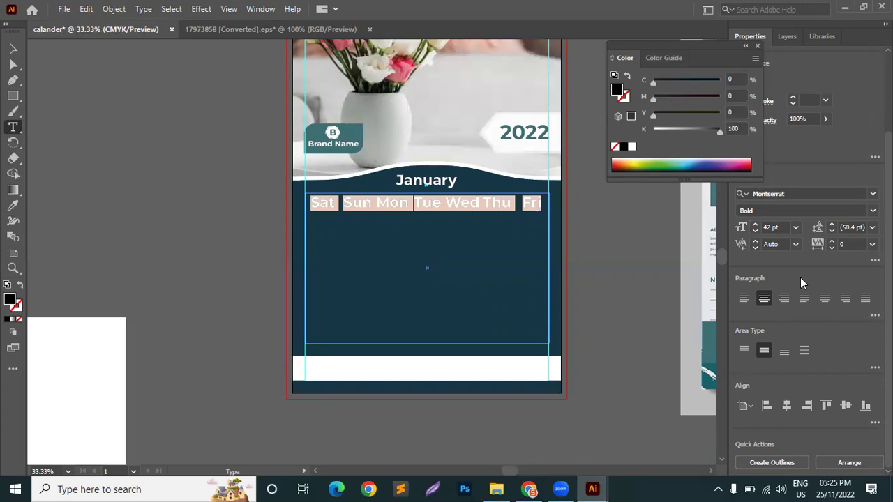
click(848, 210)
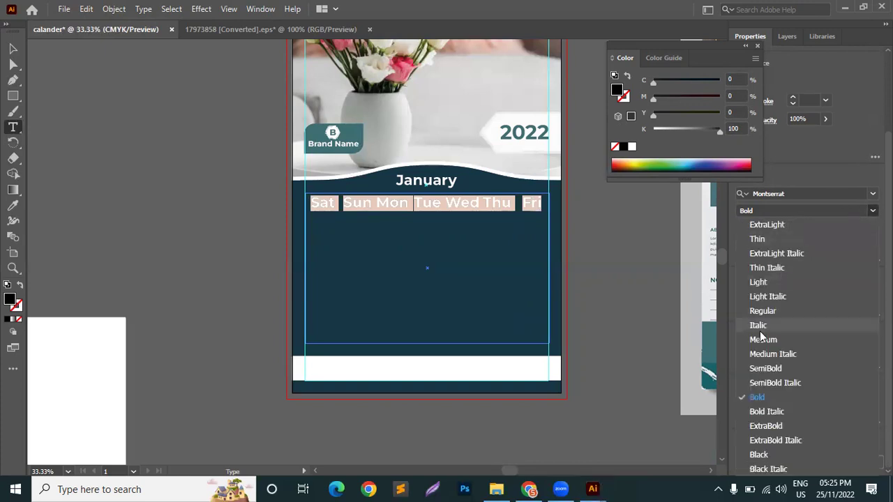
click(768, 369)
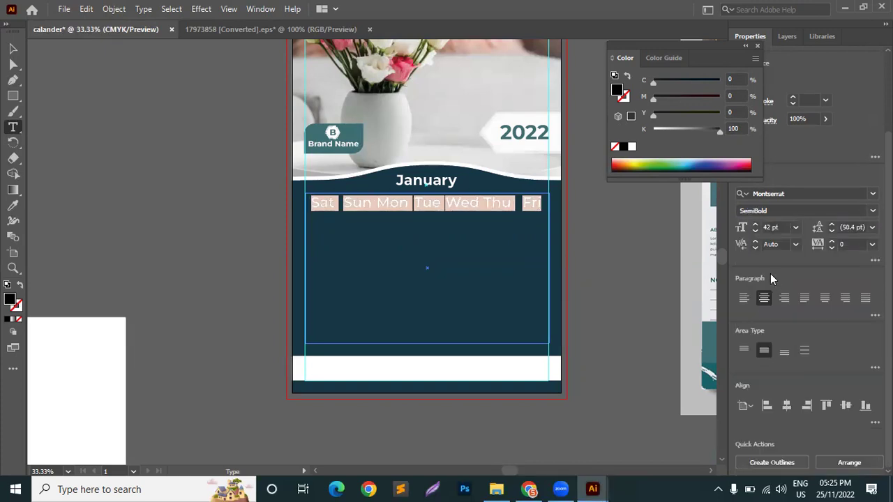
click(754, 231)
click(755, 230)
click(755, 231)
click(754, 231)
click(755, 223)
click(754, 224)
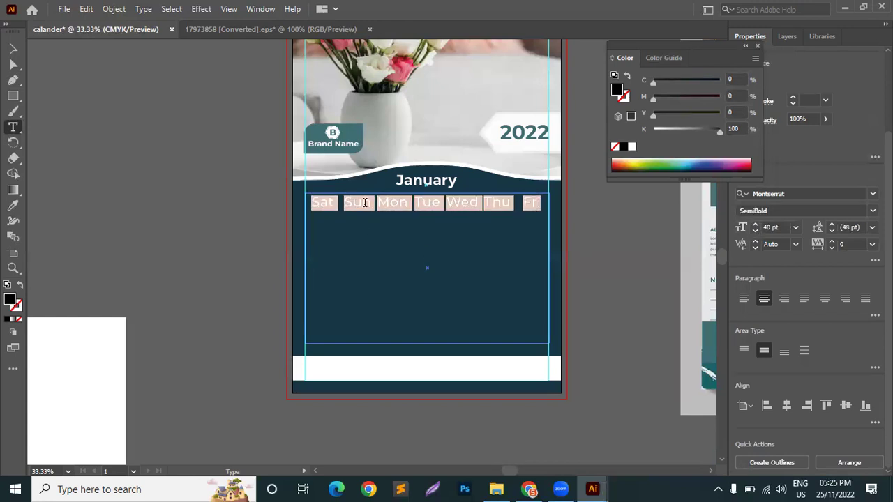
Step: Colour the weekday text white
click(367, 207)
drag(311, 202, 560, 199)
click(632, 148)
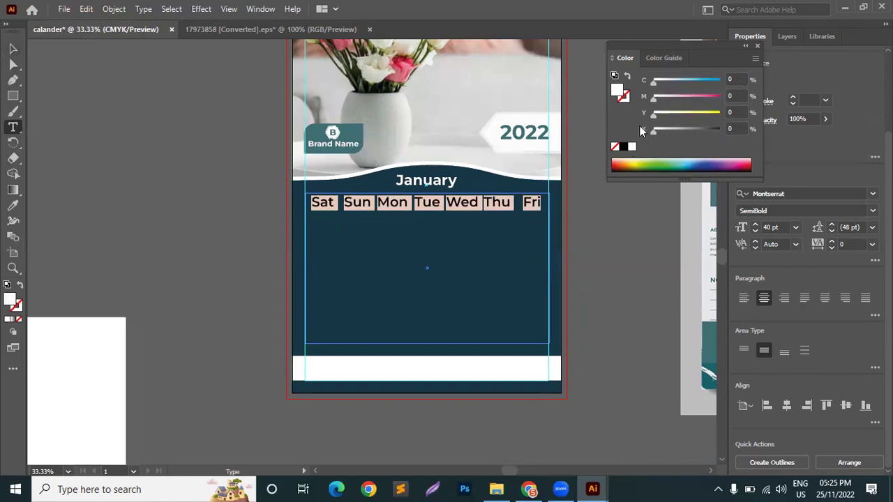
click(13, 205)
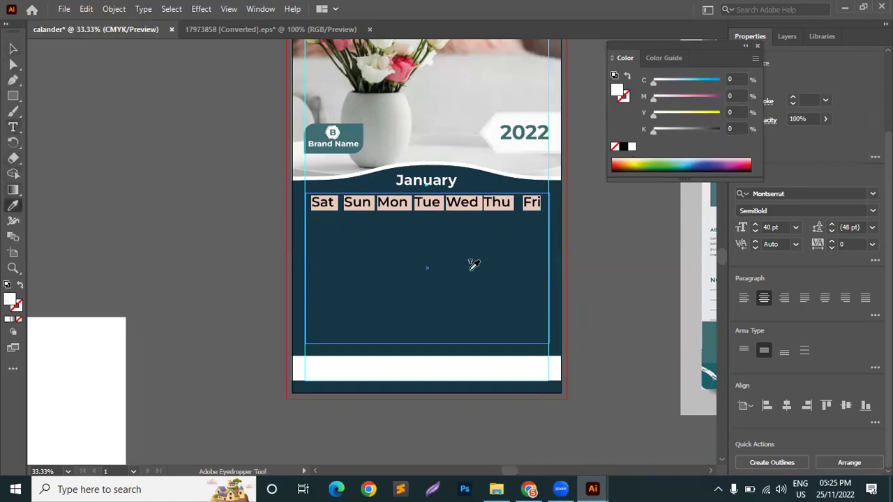
click(13, 48)
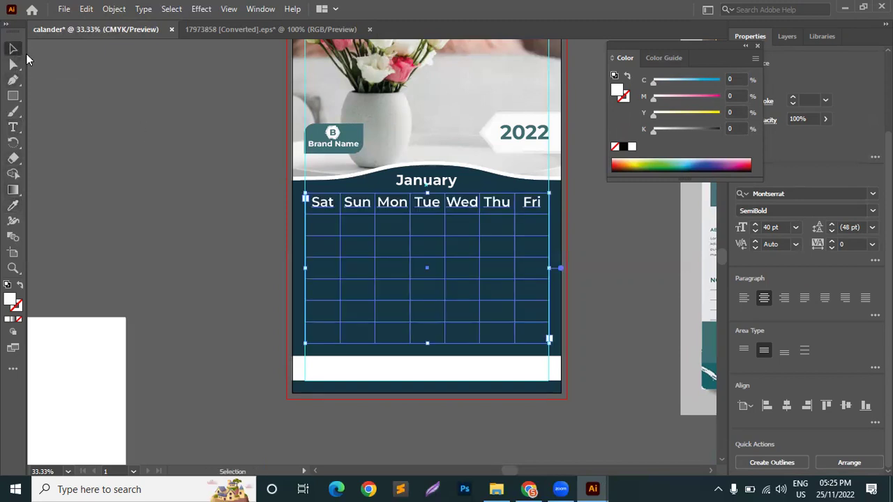
click(14, 127)
click(537, 204)
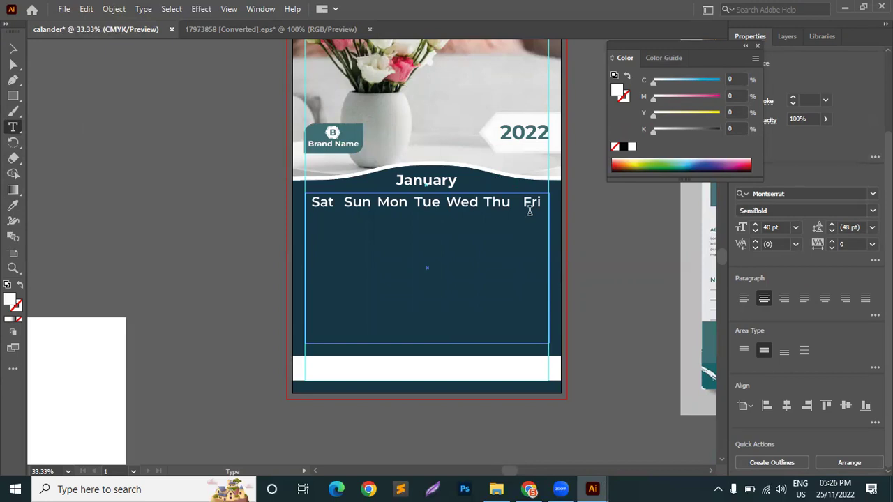
Step: Under the weekday names, type the first week's dates, 29 through 04, separated by tabs
key(Return)
text(2)
text(5)
key(Tab)
text(30)
key(Tab)
text(31)
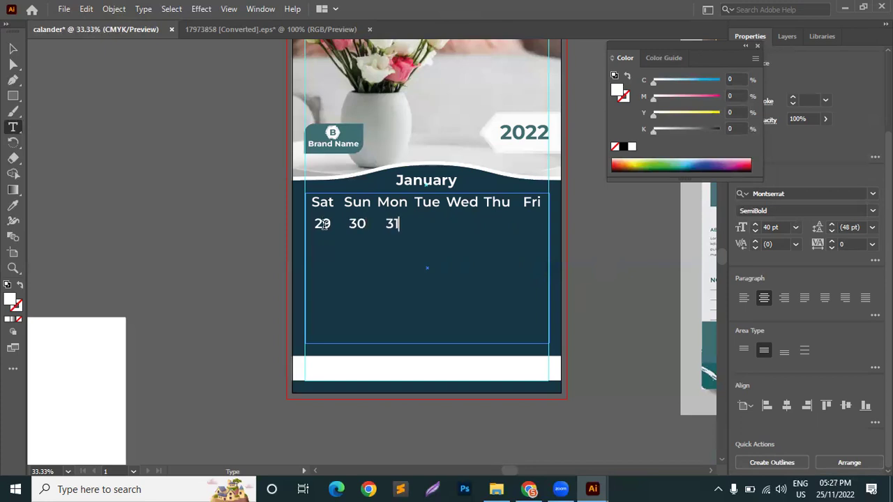
key(Tab)
text(01)
key(Tab)
text(02)
key(Tab)
text(03)
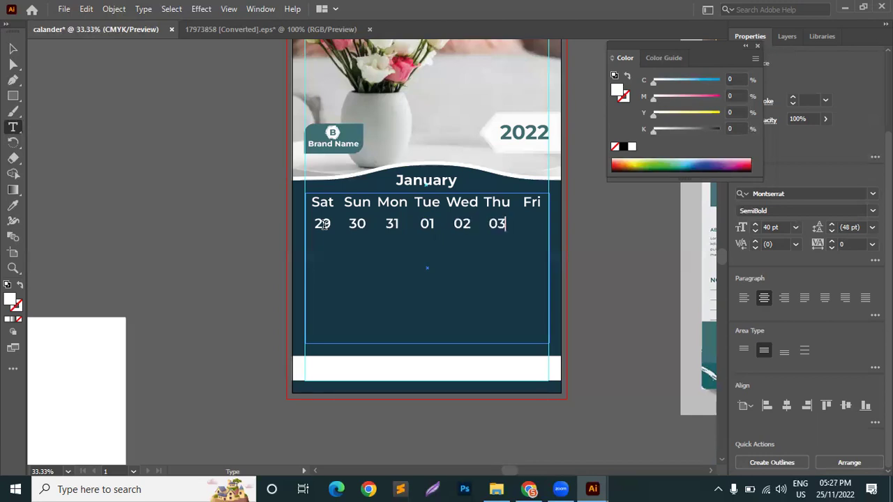
key(Tab)
text(04)
Step: Start a new row and type dates 05 through 18, tab-separated
key(Return)
text(05)
key(Tab)
text(06 )
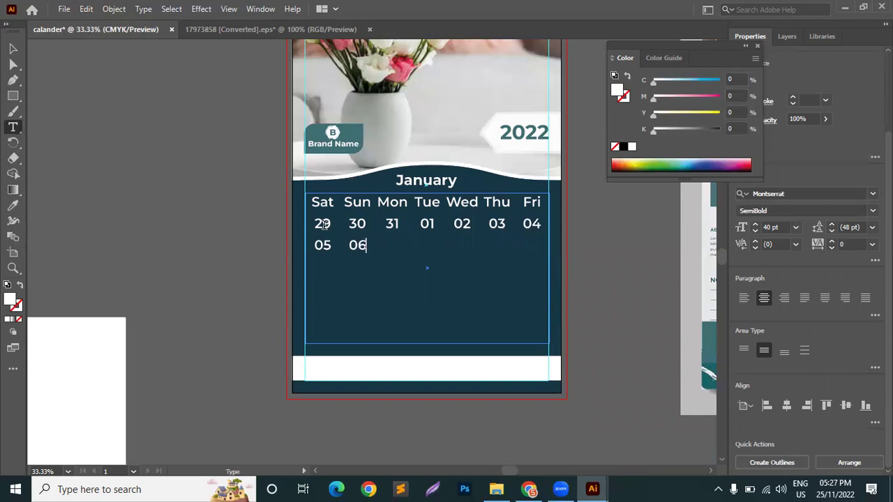
text(07)
key(Tab)
text(08 09 10)
key(Tab)
text(11 )
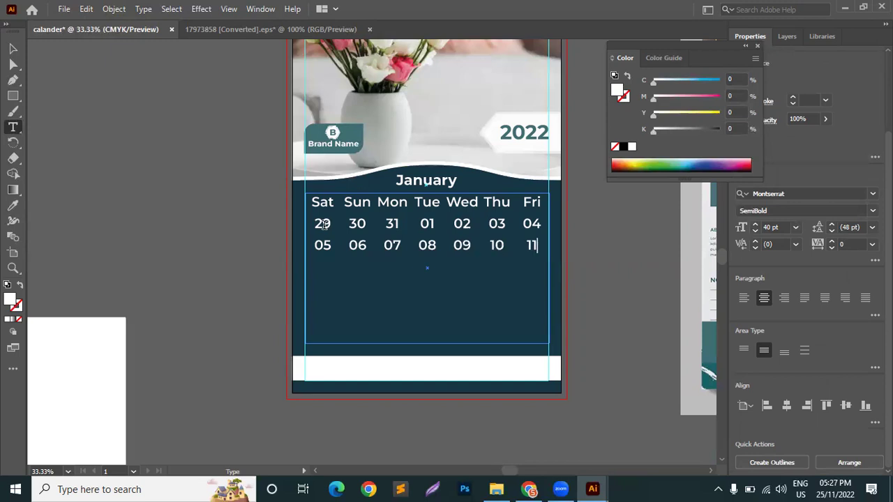
text(12 13)
key(Tab)
text(14)
key(Tab)
text(15)
key(Tab)
text(16)
key(Tab)
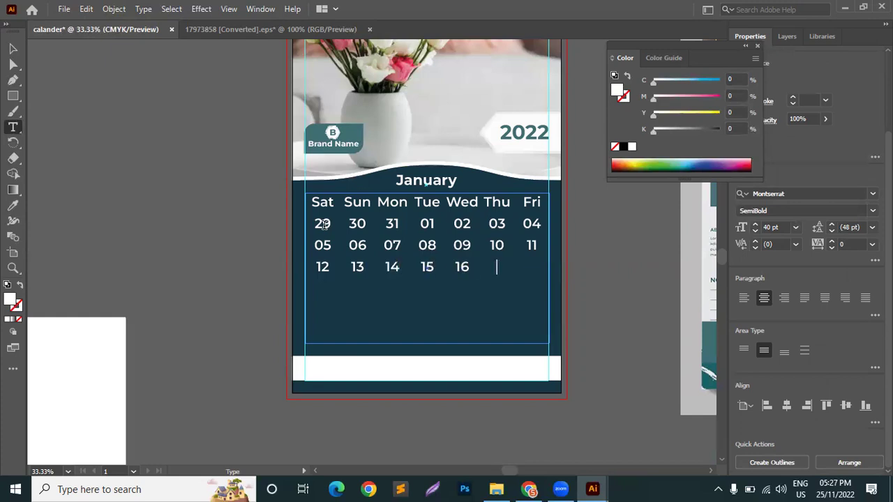
text(17)
key(Tab)
text(18)
Step: Start the next row and type dates 19 through 31, deleting stray digits
key(Return)
text(19203)
key(BackSpace)
text(21)
key(Tab)
text(22 23)
key(Tab)
text(24)
key(Tab)
text(25 )
text(26 )
text(27)
key(Tab)
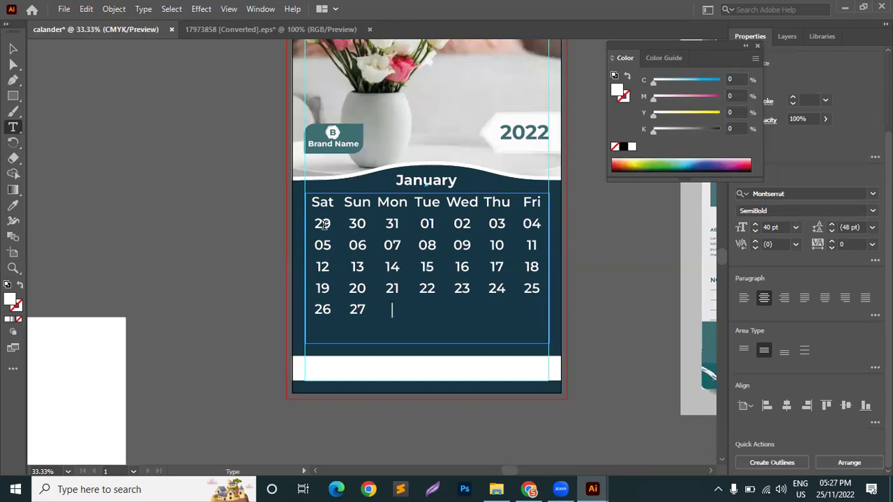
text(28)
key(Tab)
text(28)
key(BackSpace)
text(9 30 )
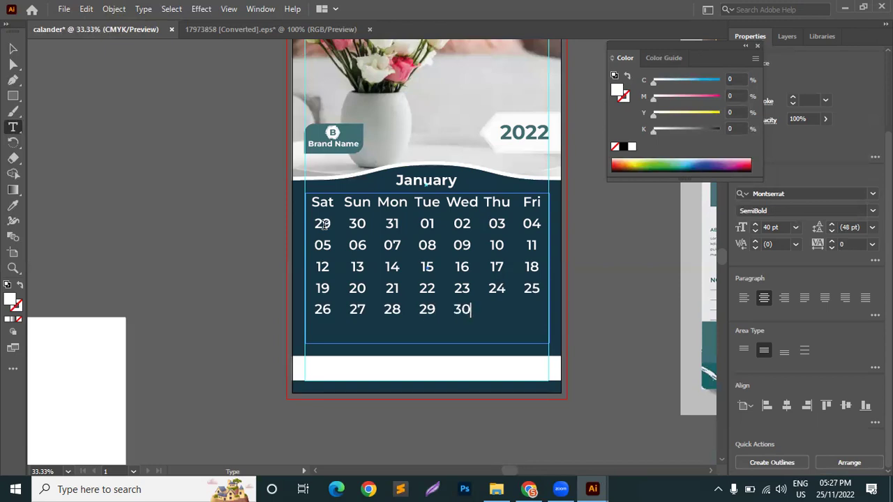
text(30 31)
Step: Correct the mistyped final dates so the grid ends with 31 and 01
drag(495, 309, 504, 311)
text(2)
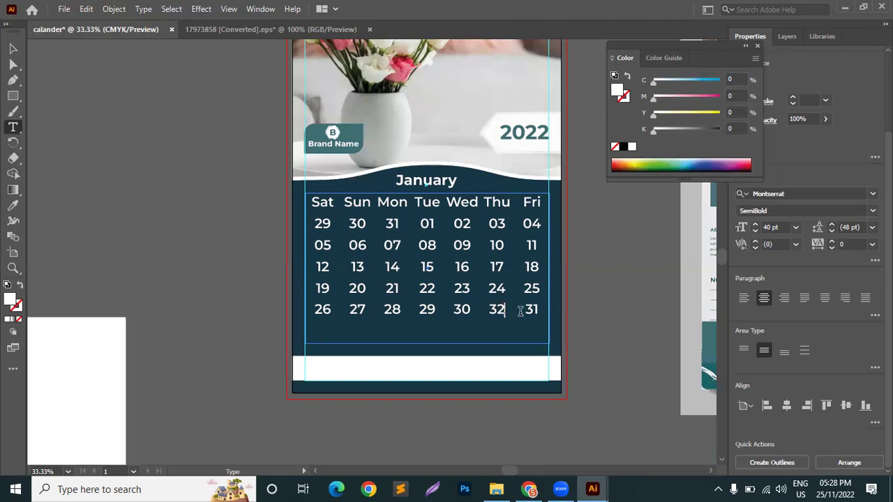
key(BackSpace)
text(1)
drag(537, 309, 524, 309)
text(01)
Step: Insert tabs and the dates 28 and 27 before 29 so the grid starts under Sat
click(315, 221)
key(Tab)
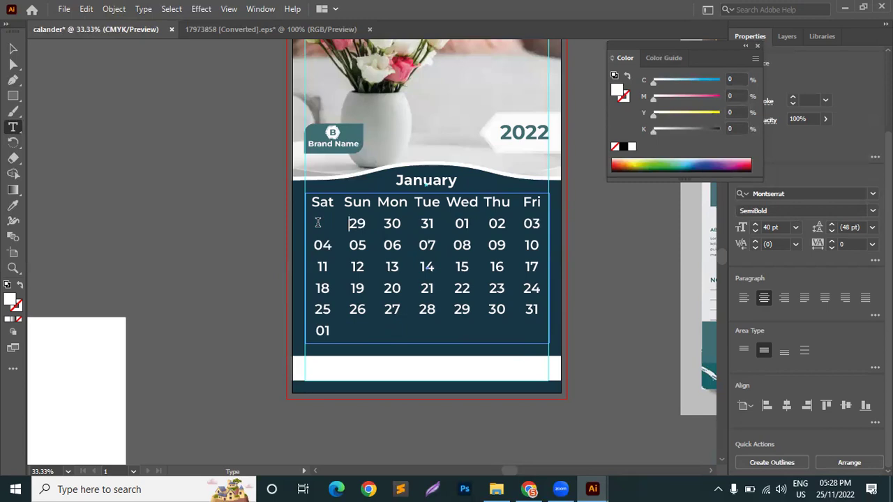
text(28)
click(353, 332)
click(314, 223)
text(27)
key(Tab)
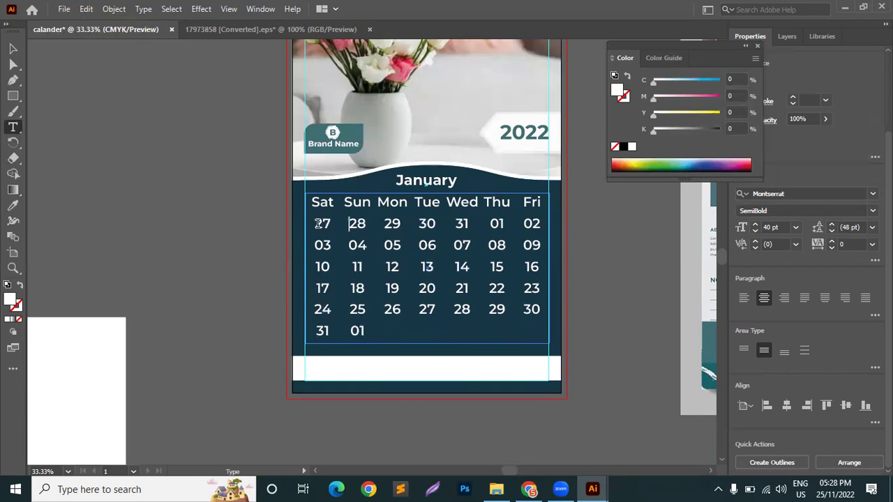
Step: Add dates 02, 03, 04, 05 and 06 after 01 on the last row
click(395, 332)
text(02)
key(Tab)
text(03 04 )
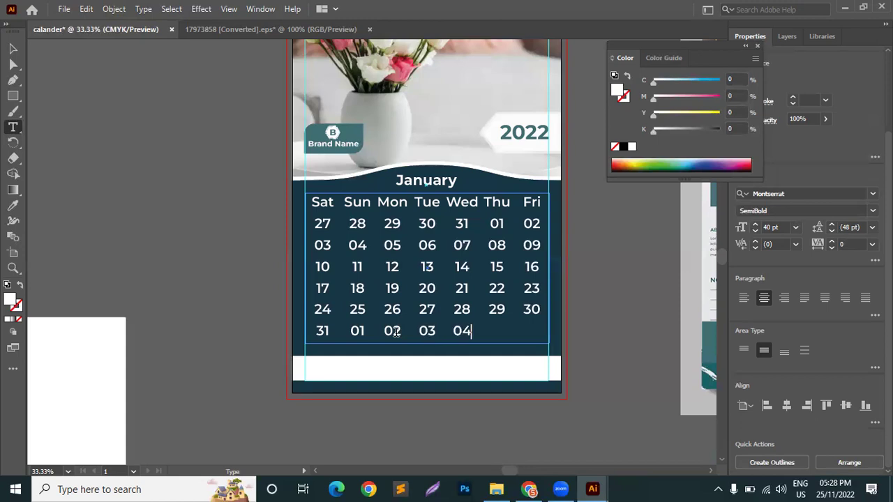
text(05 06)
Step: Move the white rectangle up onto the canvas beside the date frame, undoing an accidental move
click(13, 49)
click(176, 97)
drag(95, 383, 194, 247)
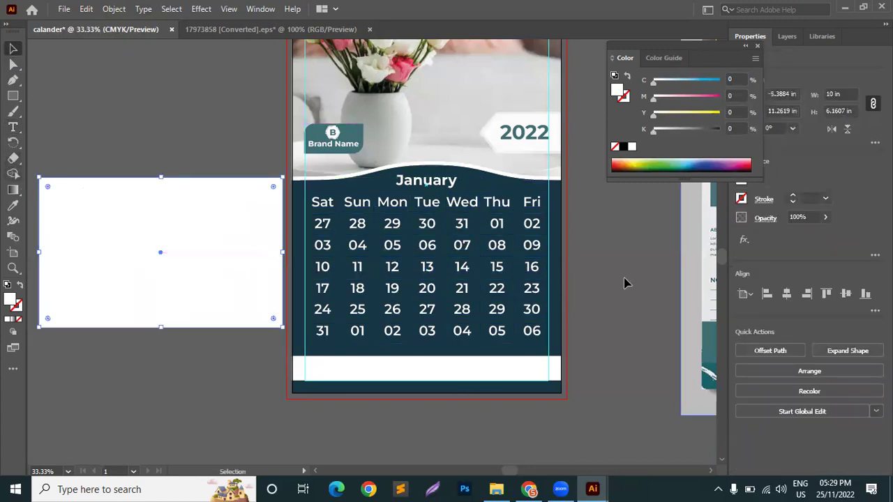
key(ctrl+shift+a)
click(454, 212)
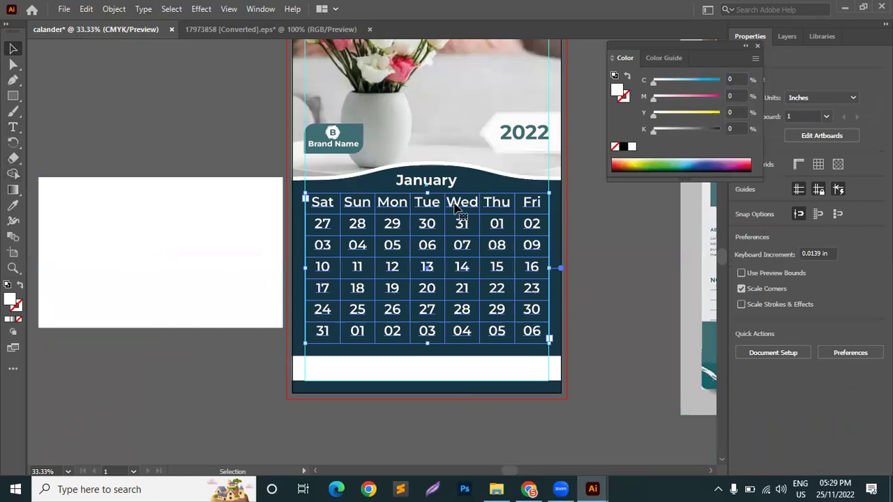
shift+click(205, 214)
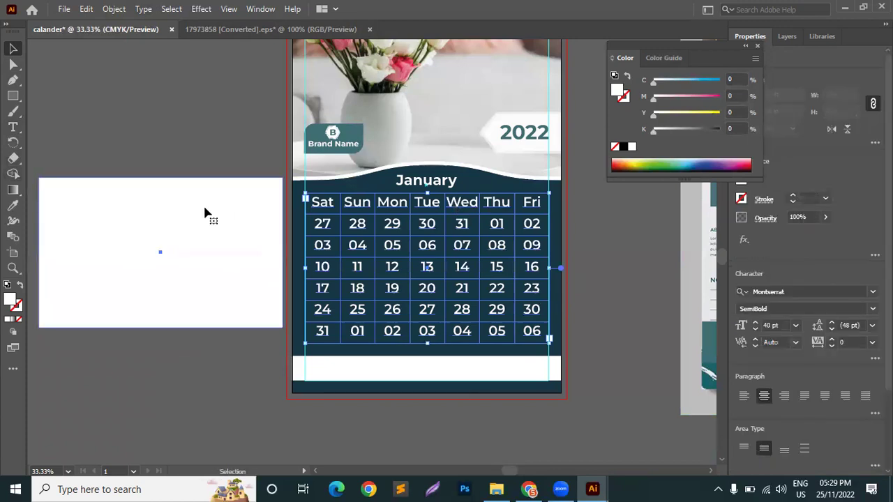
click(320, 211)
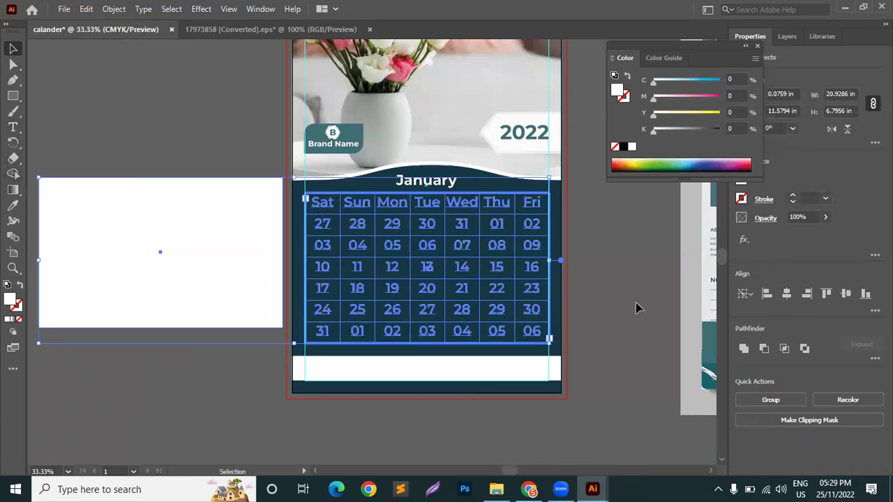
scroll(636, 308, down, 2)
shift+click(448, 261)
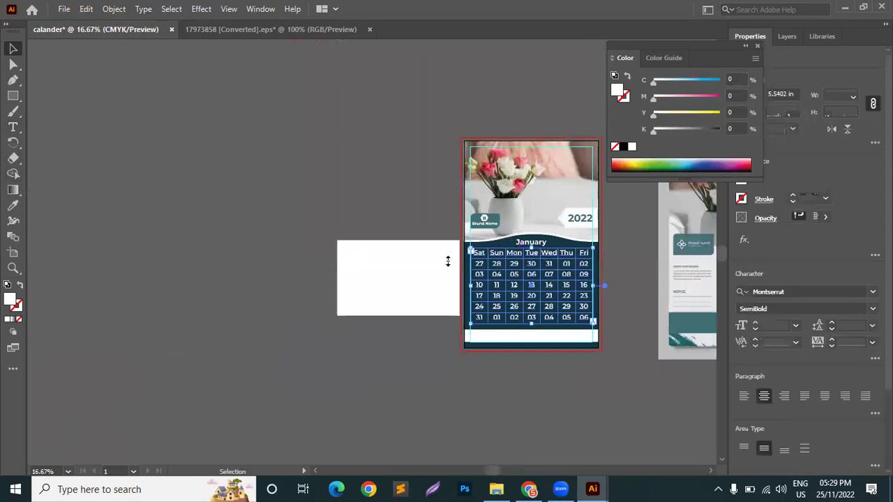
key(ctrl+z)
key(ctrl+shift+z)
click(385, 199)
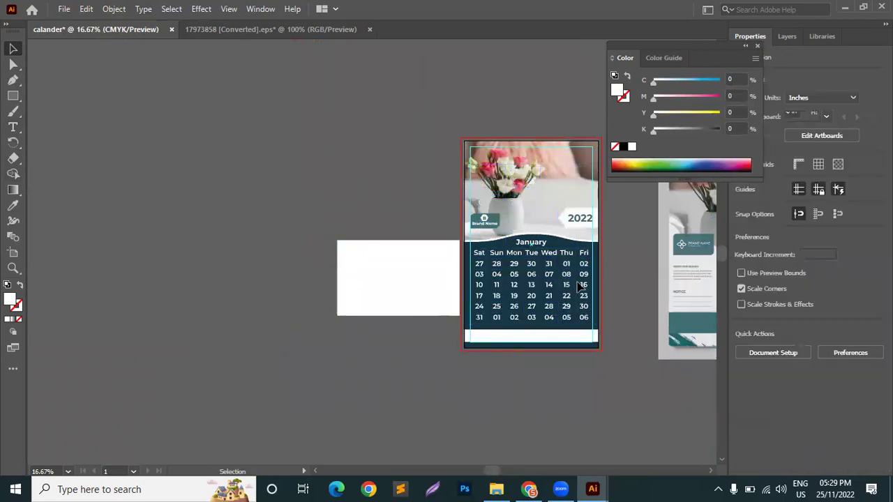
Step: Alt-drag a copy of the date grid onto the pasteboard left of the page, above the rectangle
click(578, 286)
drag(579, 286, 303, 167)
drag(416, 291, 305, 285)
scroll(305, 285, up, 2)
scroll(337, 285, up, 1)
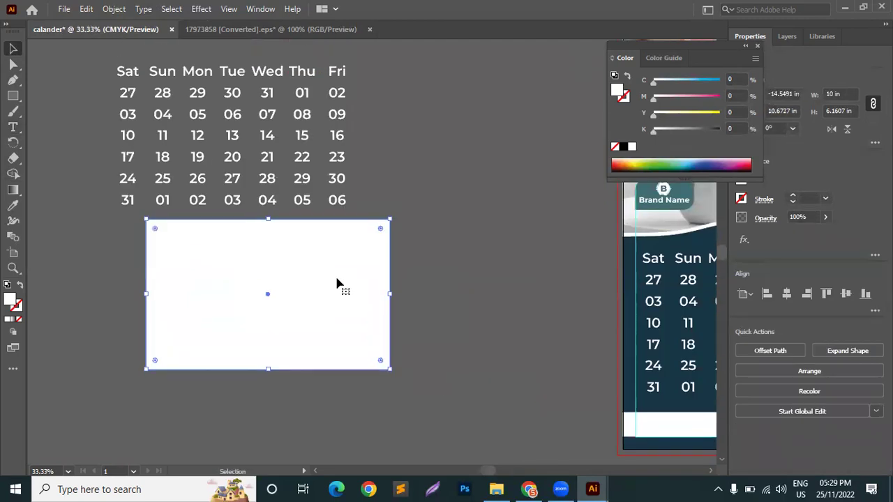
scroll(337, 285, up, 1)
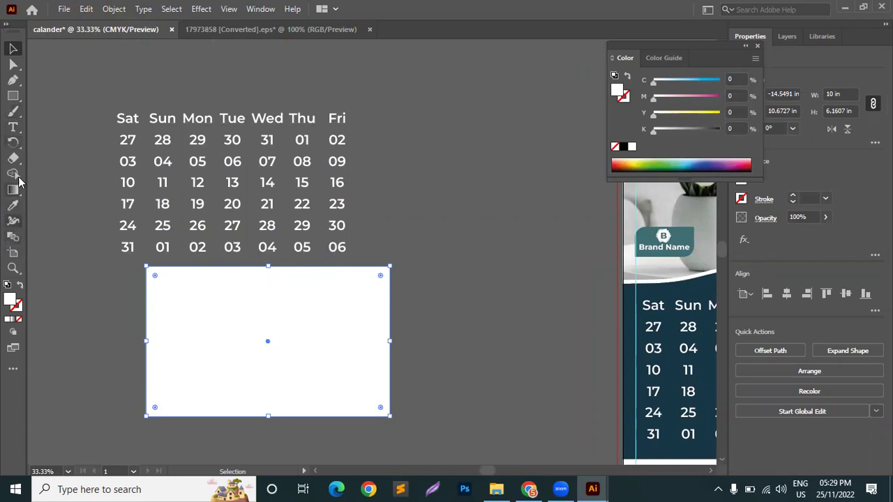
Step: Recolour the copied date grid with the Brand Name badge's teal using the Eyedropper
drag(371, 93, 189, 379)
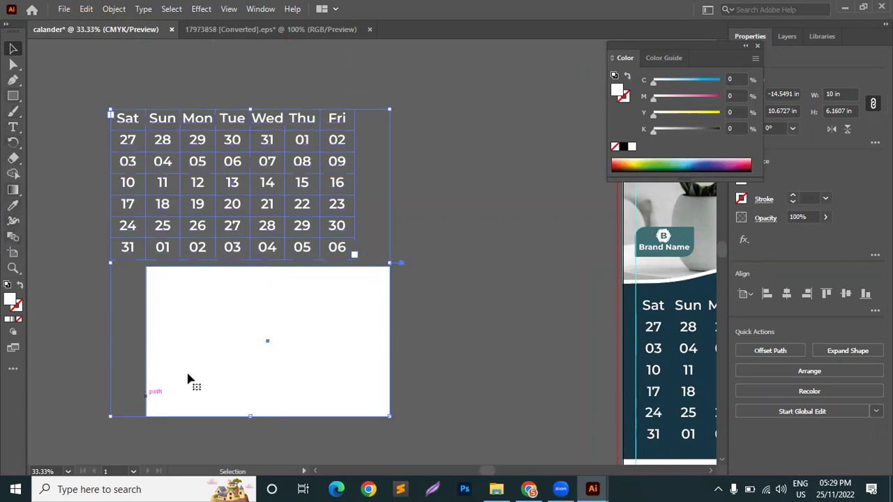
click(416, 259)
click(117, 196)
click(13, 205)
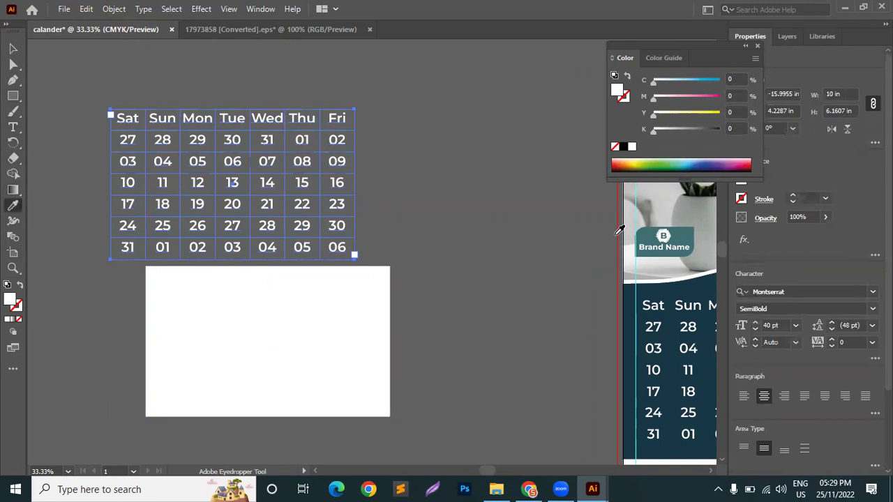
click(648, 233)
click(13, 48)
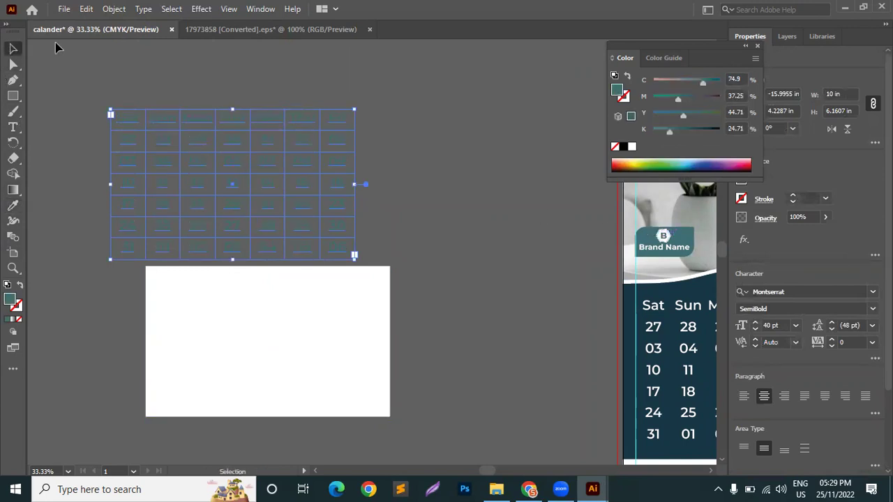
Step: Centre the grid horizontally and vertically on the white rectangle and send the rectangle to back
shift+click(377, 346)
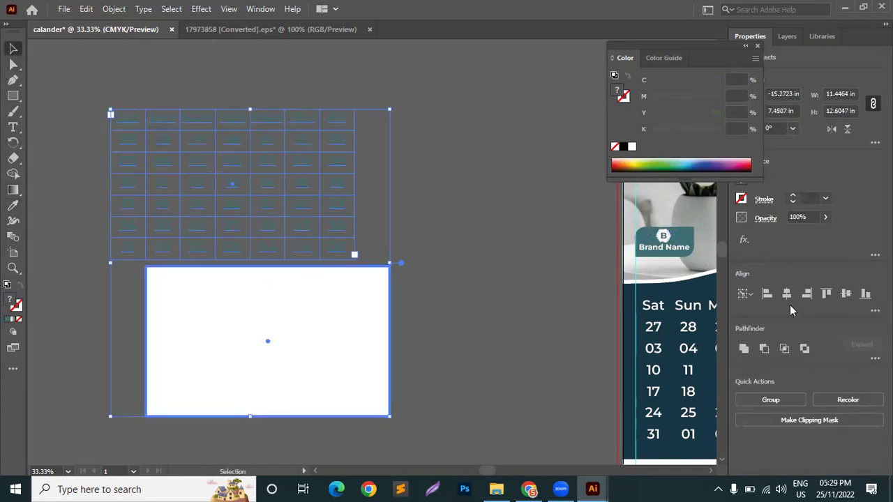
click(844, 293)
click(484, 239)
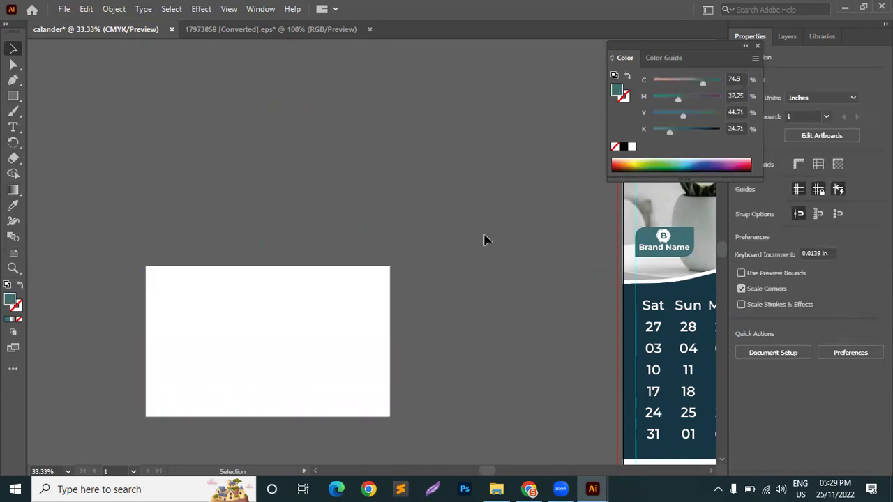
click(159, 342)
right_click(214, 333)
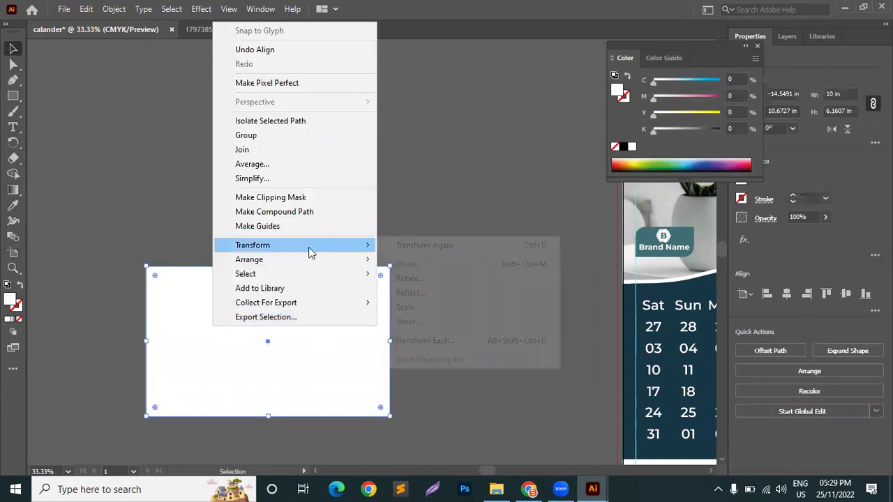
mouse_move(309, 259)
click(425, 300)
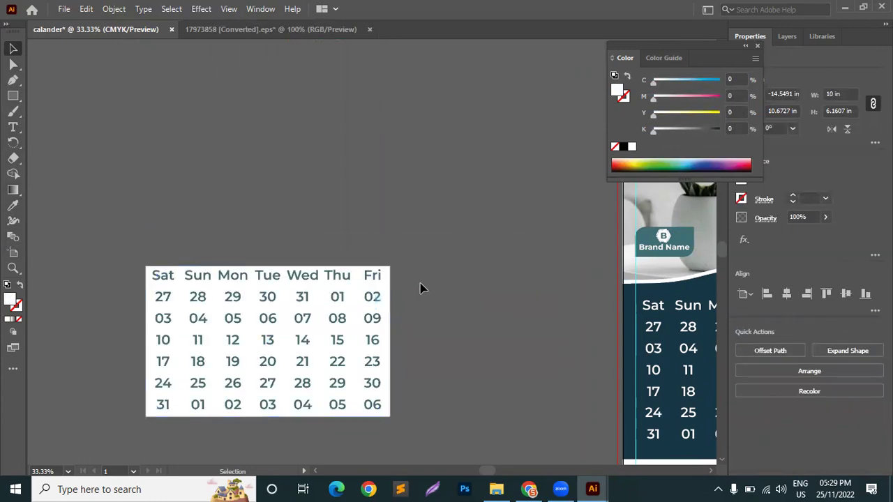
Step: Select the teal-on-white calendar and drag a copy of it to the left
scroll(430, 289, down, 2)
click(215, 254)
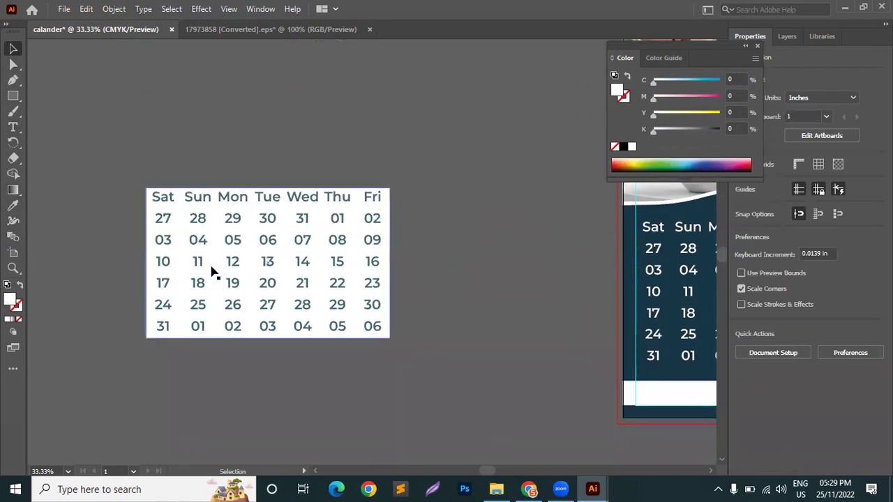
scroll(149, 215, up, 1)
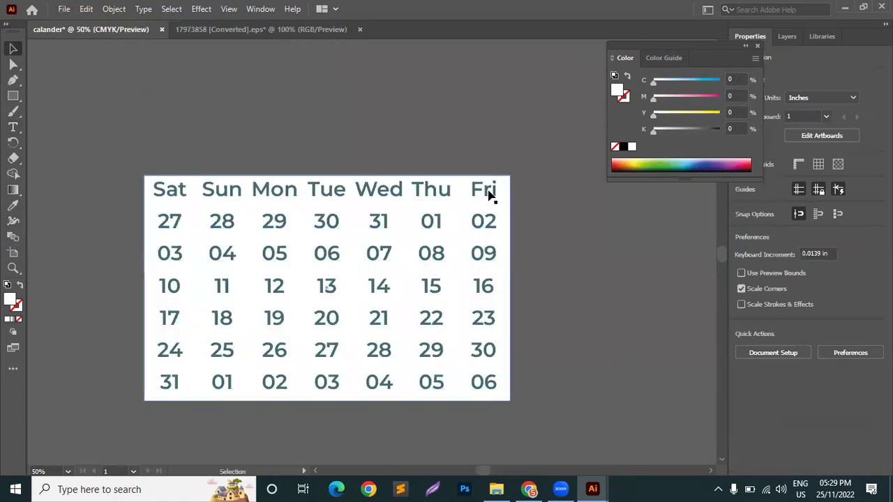
scroll(501, 183, down, 1)
drag(193, 401, 285, 333)
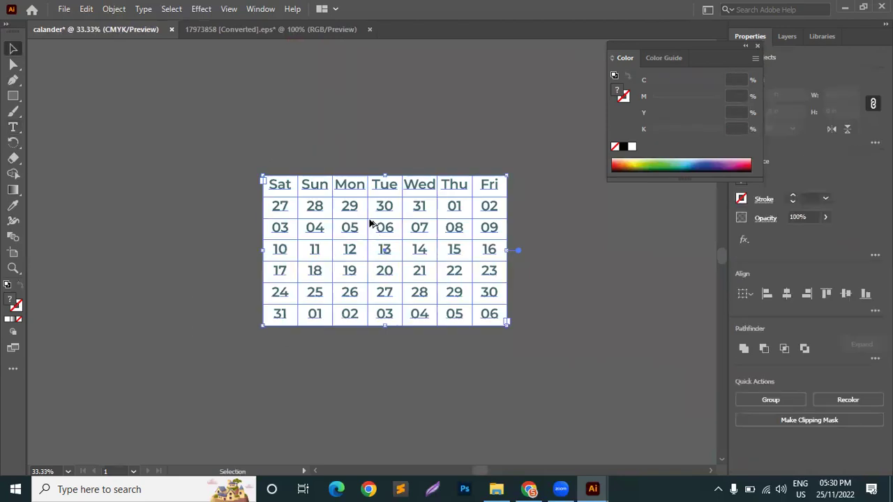
drag(390, 216, 104, 219)
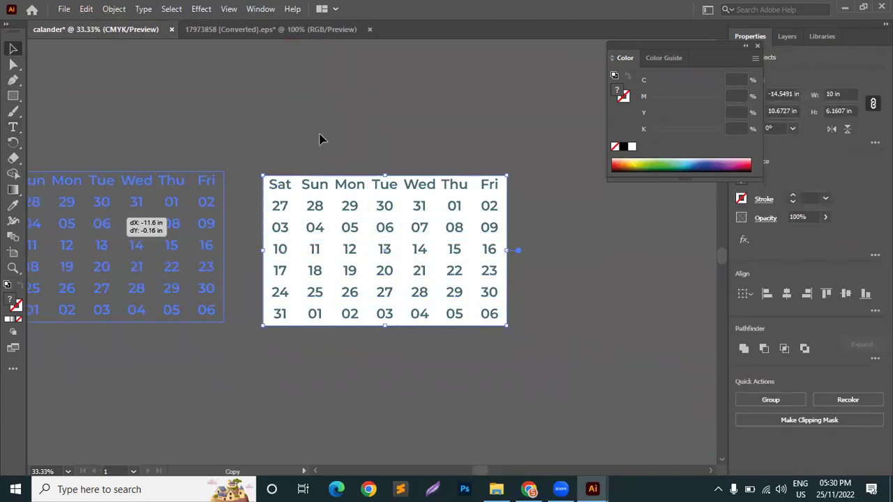
Step: Draw a rectangular bar across the top of the teal-on-white calendar grid
drag(319, 135, 505, 157)
click(505, 157)
scroll(301, 214, up, 2)
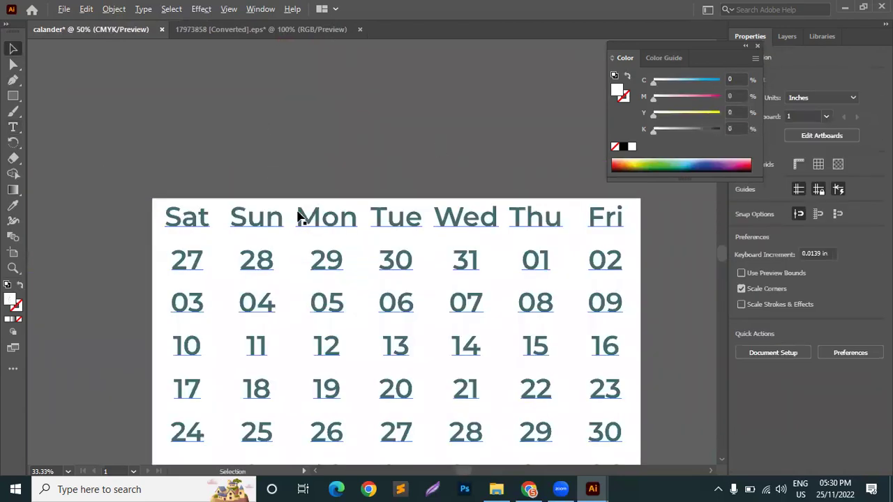
click(16, 96)
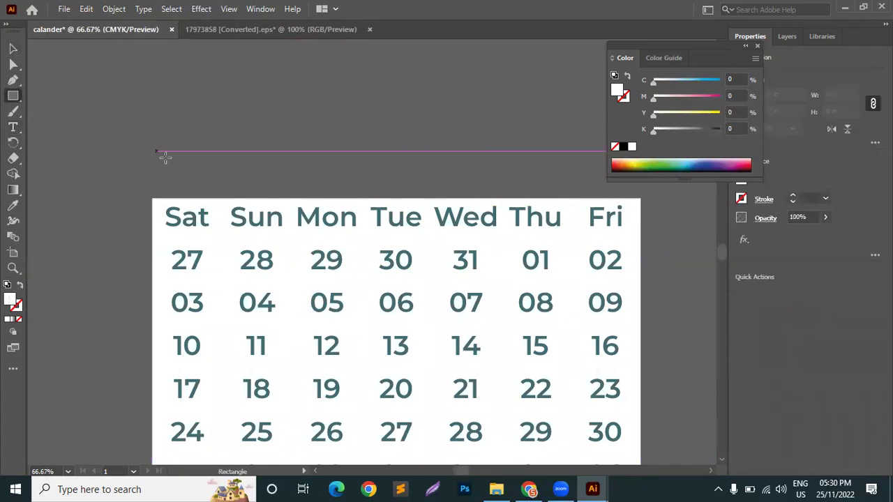
drag(153, 159, 640, 190)
Step: Fill the bar with the teal date colour, then select the Sat-to-Fri weekday row
click(12, 206)
click(203, 222)
click(204, 220)
click(12, 48)
click(13, 127)
drag(168, 209, 636, 212)
click(13, 206)
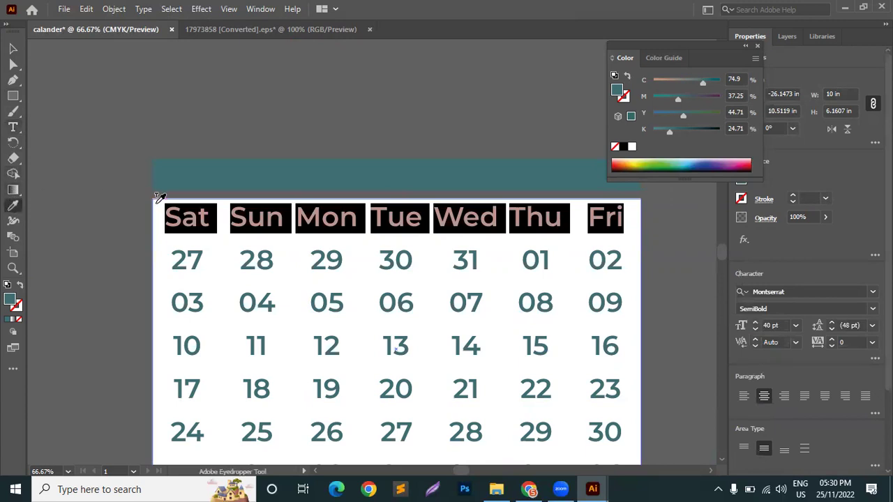
Step: Make the first calendar's day names white
click(160, 253)
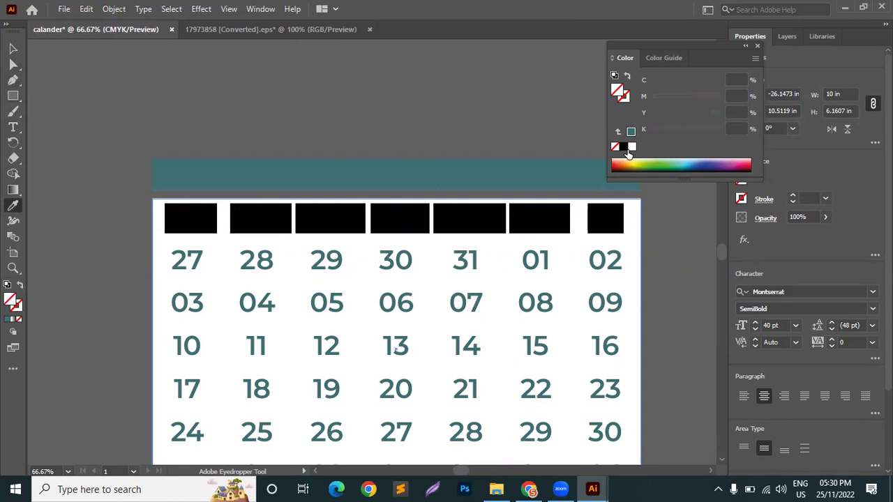
click(632, 146)
click(13, 48)
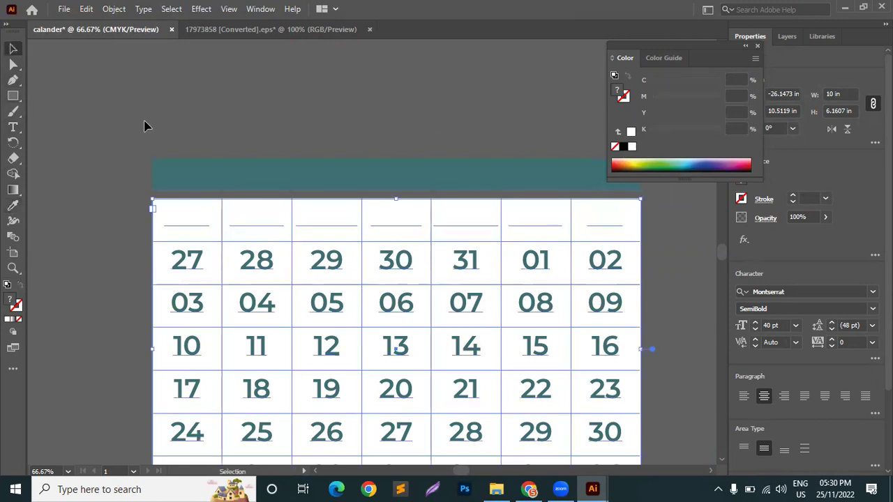
Step: Move the teal bar down behind the day names and stretch it to 0.87 in tall
click(230, 185)
click(251, 195)
click(251, 191)
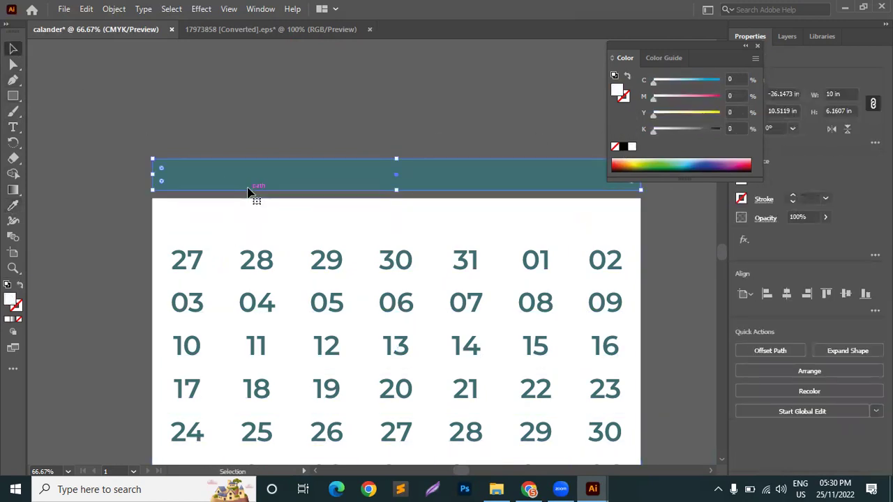
drag(218, 189, 215, 230)
drag(395, 236, 396, 242)
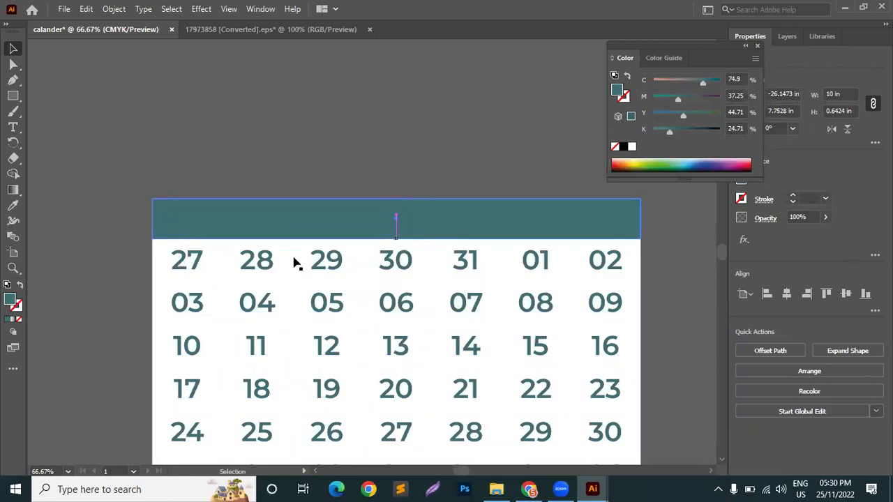
click(256, 271)
click(333, 211)
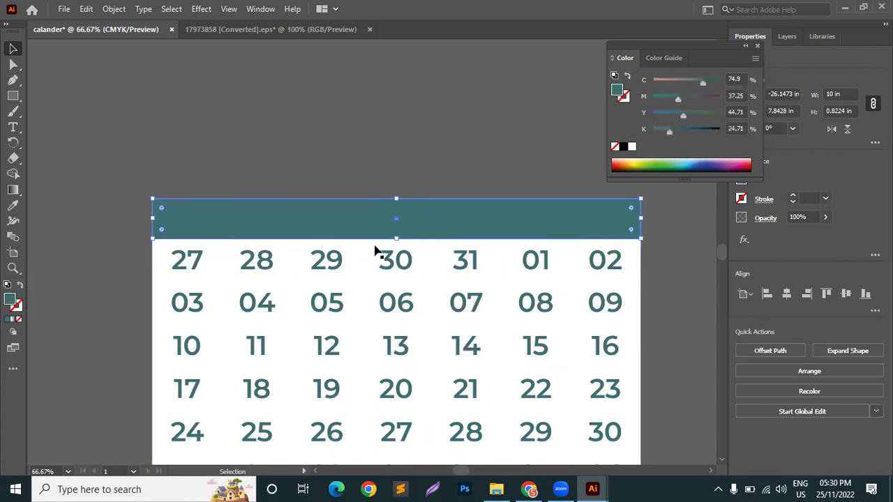
scroll(375, 251, up, 3)
drag(441, 232, 441, 237)
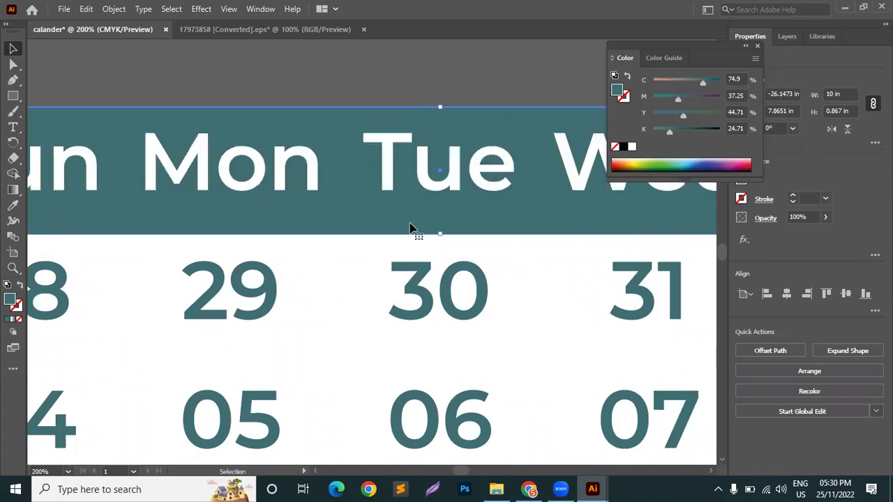
scroll(358, 186, down, 5)
scroll(342, 140, down, 2)
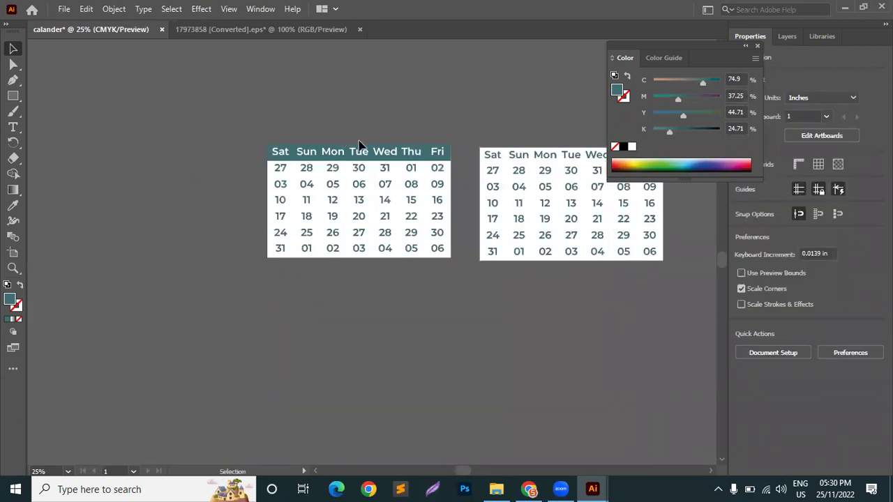
scroll(362, 146, right, 5)
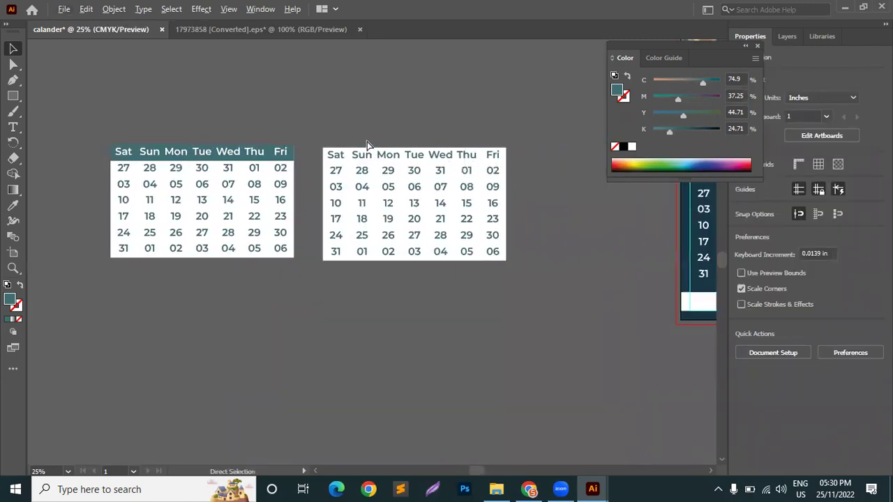
Step: Select the second calendar and set Split Into Grid to 7 rows and 7 columns
click(279, 162)
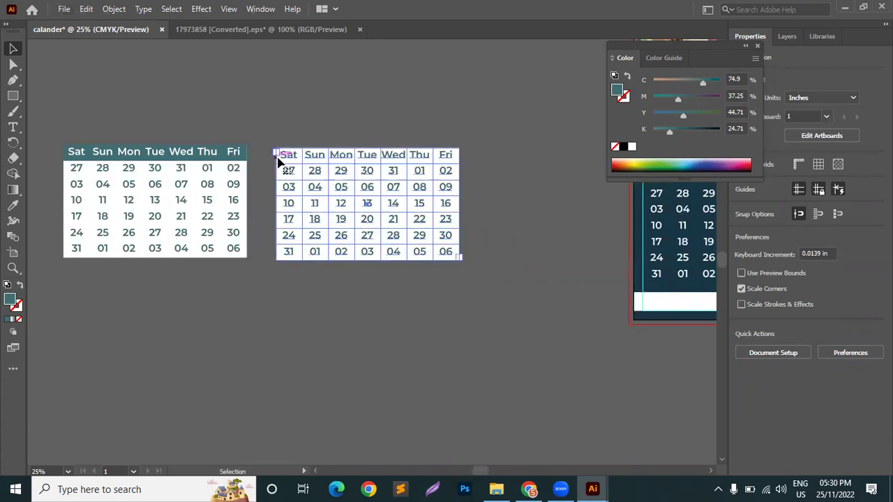
click(342, 129)
click(385, 170)
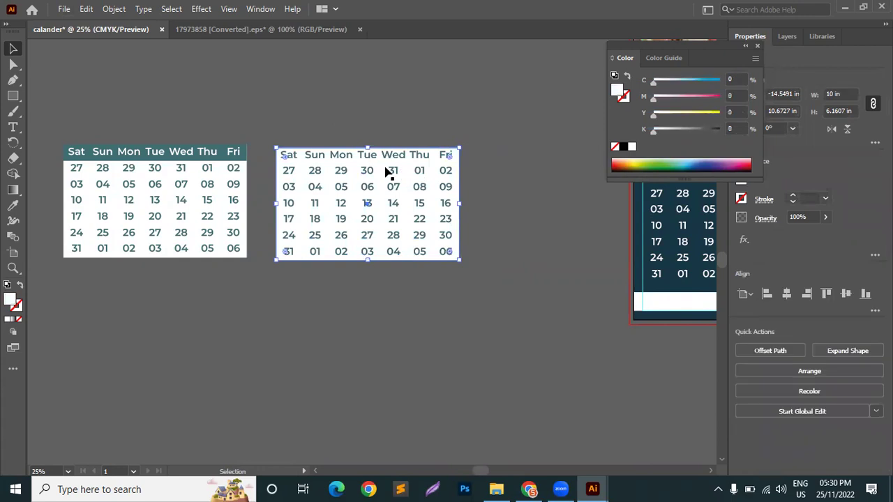
click(114, 10)
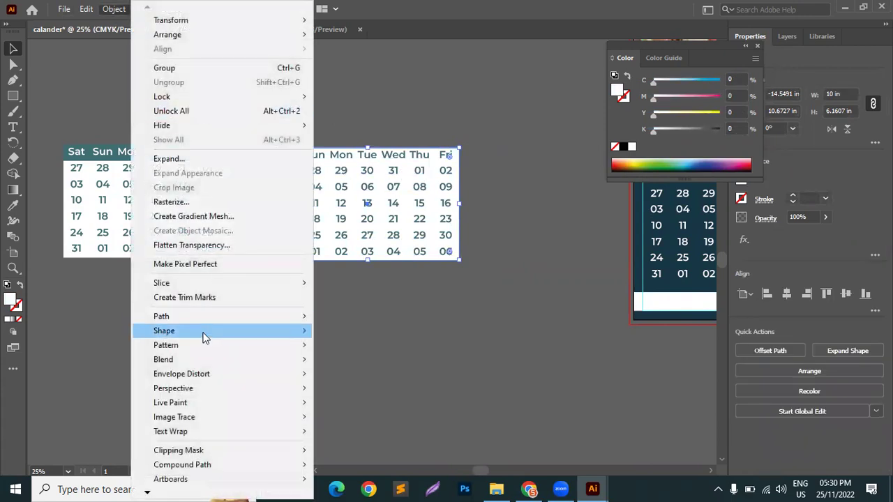
mouse_move(208, 318)
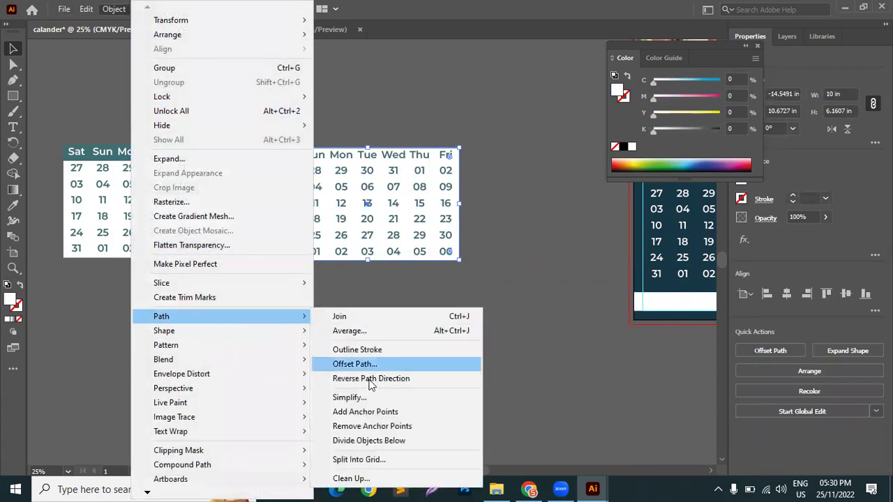
click(382, 460)
click(667, 172)
click(668, 172)
click(669, 172)
click(669, 172)
click(670, 173)
click(799, 173)
click(798, 174)
click(798, 173)
click(798, 174)
click(799, 174)
click(799, 173)
click(798, 174)
click(795, 179)
Step: Preview the grid, set 0.0625 in row and column gutters, and apply the split
click(644, 294)
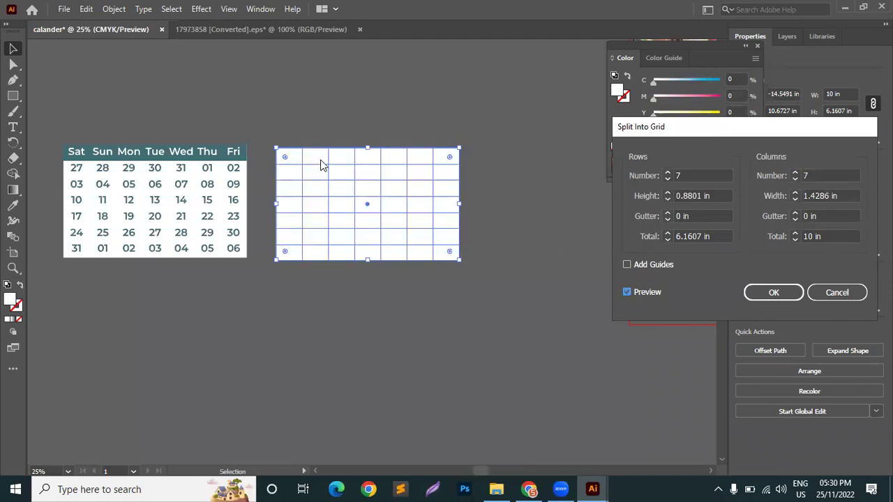
click(668, 213)
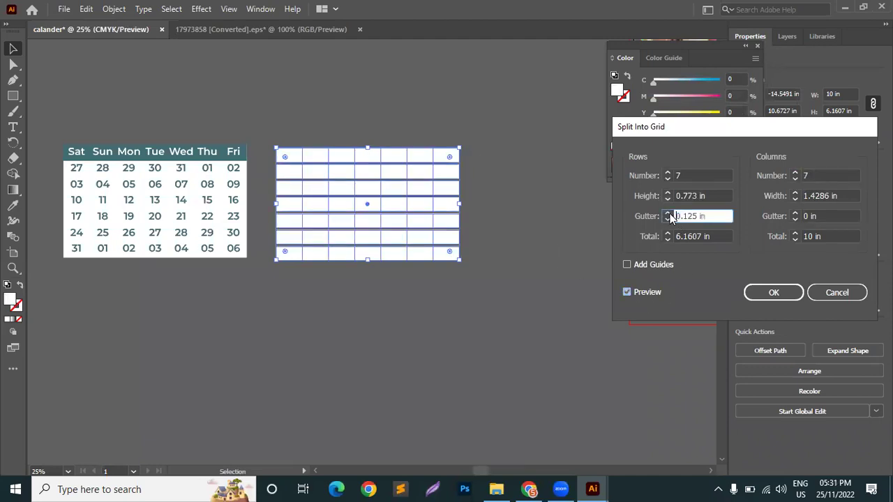
click(795, 213)
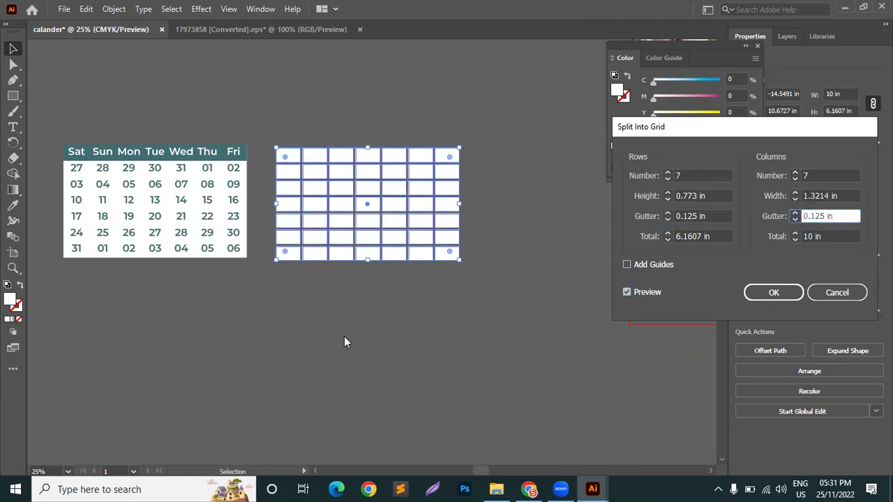
click(684, 216)
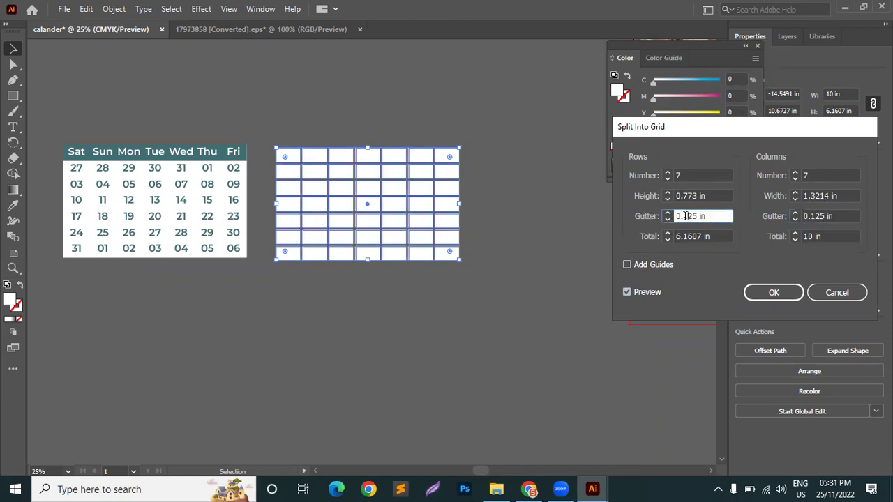
key(Up)
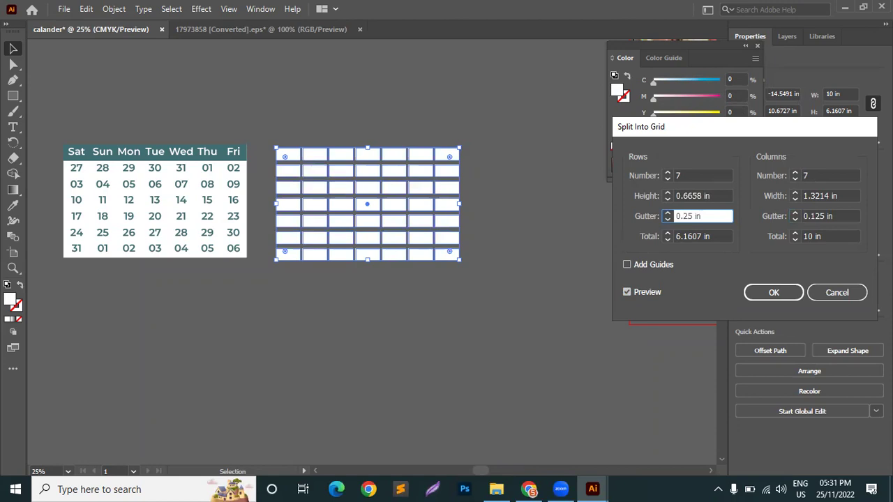
key(Down)
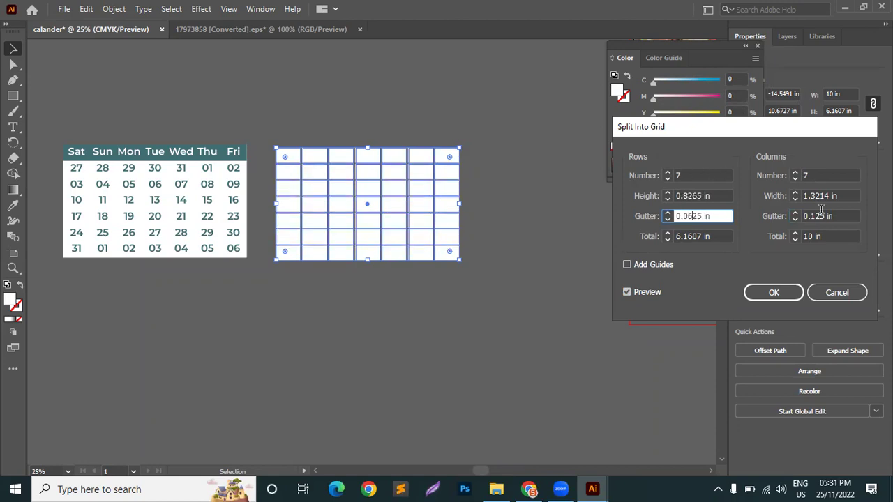
click(821, 216)
key(Up)
key(Down)
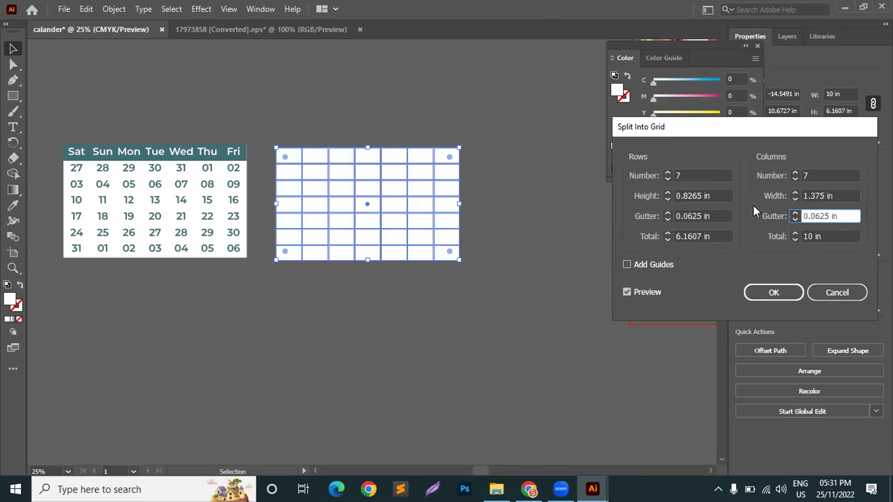
click(773, 293)
Step: Select all the cells of the new 7×7 grid, row by row
click(468, 239)
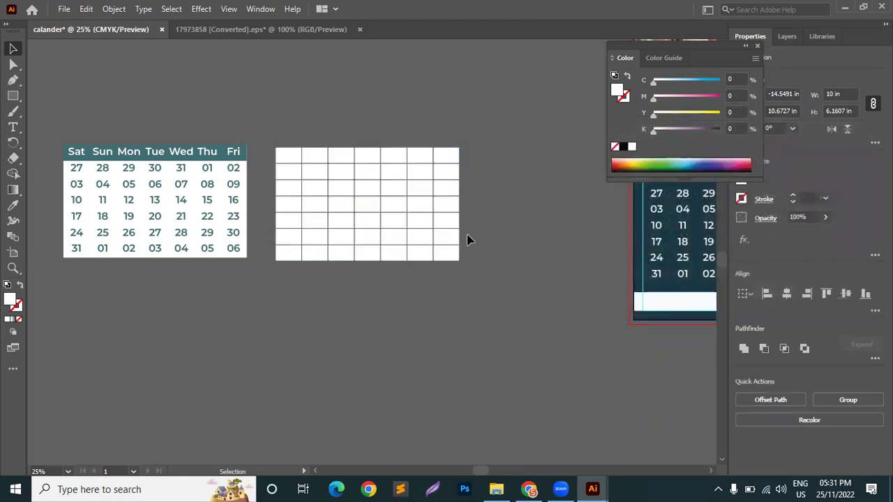
scroll(388, 172, up, 2)
scroll(391, 148, up, 3)
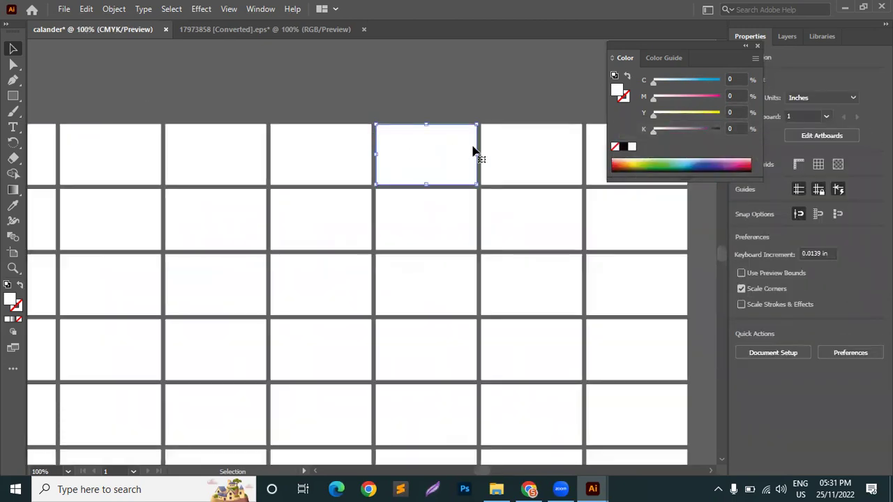
click(413, 174)
scroll(414, 174, down, 1)
scroll(414, 174, down, 3)
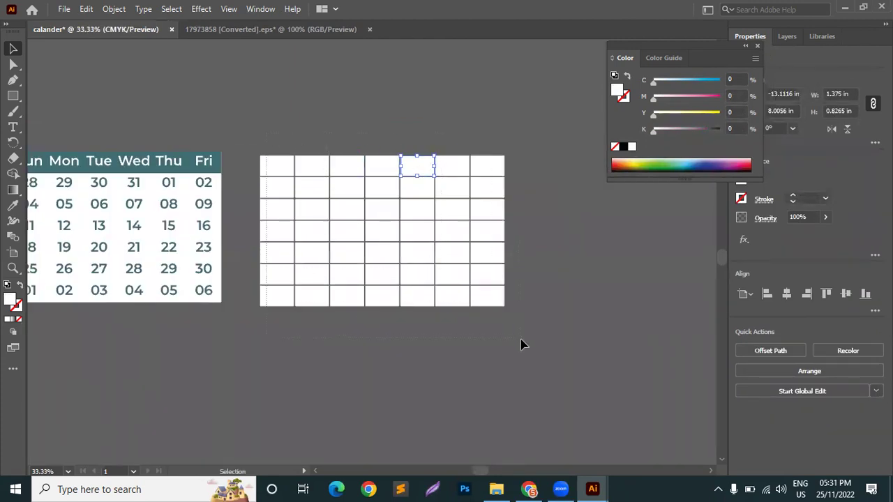
drag(522, 342, 254, 150)
scroll(428, 193, up, 2)
drag(573, 258, 588, 259)
click(601, 255)
click(146, 140)
shift+click(207, 142)
shift+click(256, 142)
shift+click(329, 142)
shift+click(407, 141)
shift+click(448, 142)
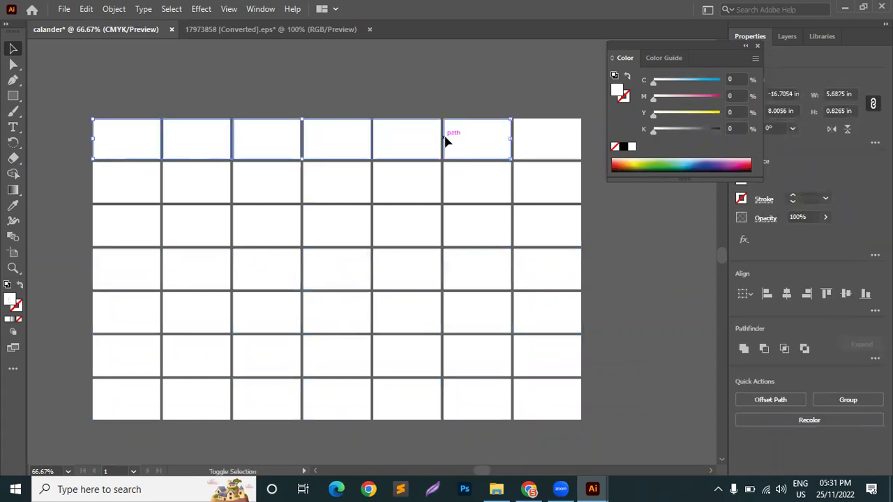
shift+click(531, 144)
shift+click(534, 186)
shift+click(464, 182)
shift+click(406, 186)
shift+click(332, 189)
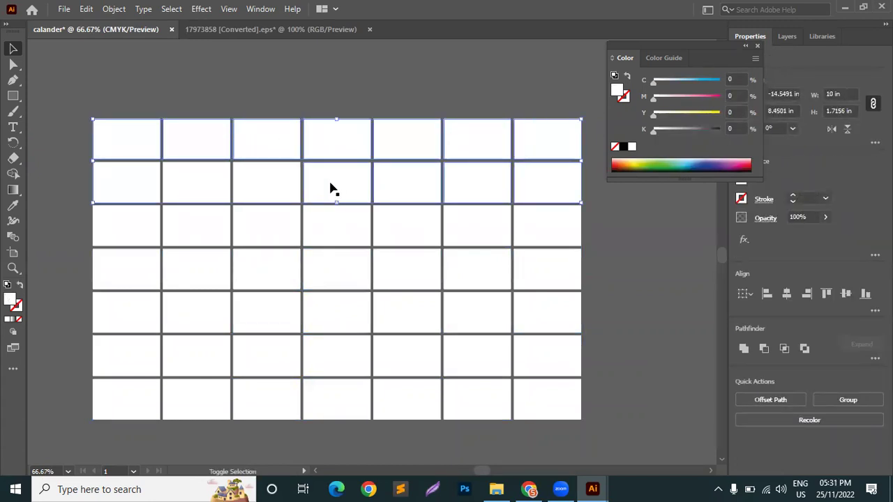
shift+click(219, 186)
shift+click(132, 214)
shift+click(185, 229)
shift+click(251, 230)
shift+click(335, 230)
shift+click(409, 233)
shift+click(492, 235)
shift+click(544, 234)
shift+click(551, 265)
shift+click(507, 275)
shift+click(282, 274)
shift+click(216, 274)
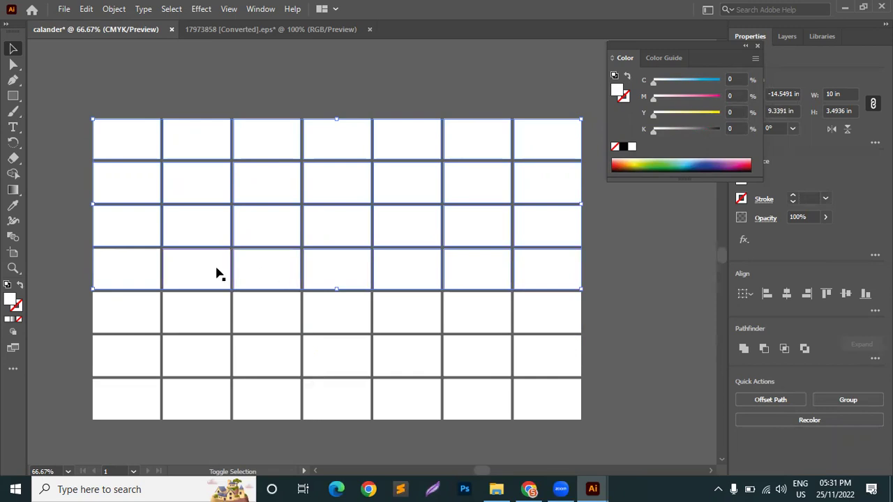
shift+click(142, 307)
shift+click(198, 311)
shift+click(272, 314)
shift+click(412, 314)
shift+click(482, 315)
shift+click(550, 315)
shift+click(523, 363)
shift+click(481, 363)
shift+click(382, 370)
shift+click(332, 368)
shift+click(261, 358)
shift+click(225, 356)
shift+click(156, 352)
shift+click(143, 403)
shift+click(191, 397)
shift+click(269, 401)
shift+click(346, 407)
shift+click(486, 404)
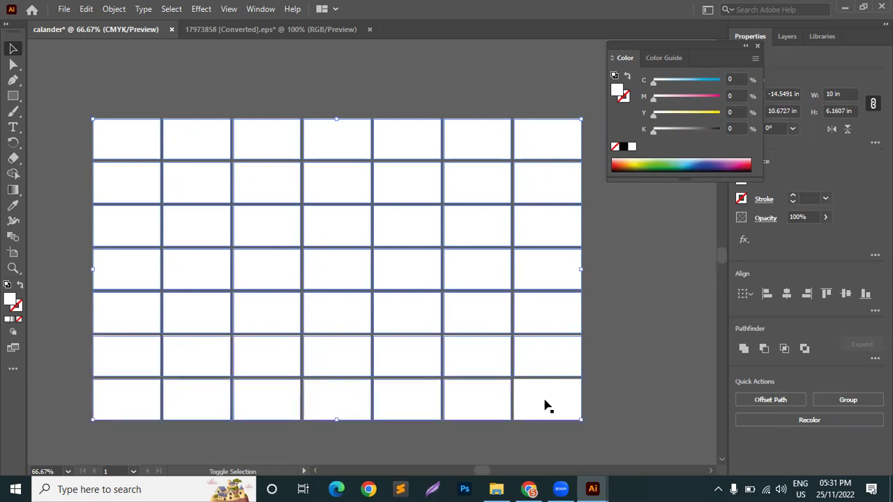
Step: Group the selected grid cells together
right_click(540, 190)
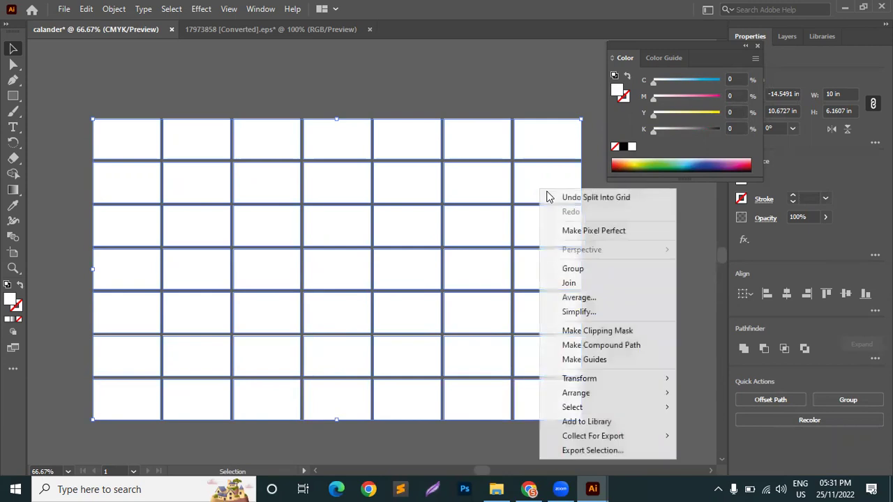
click(574, 271)
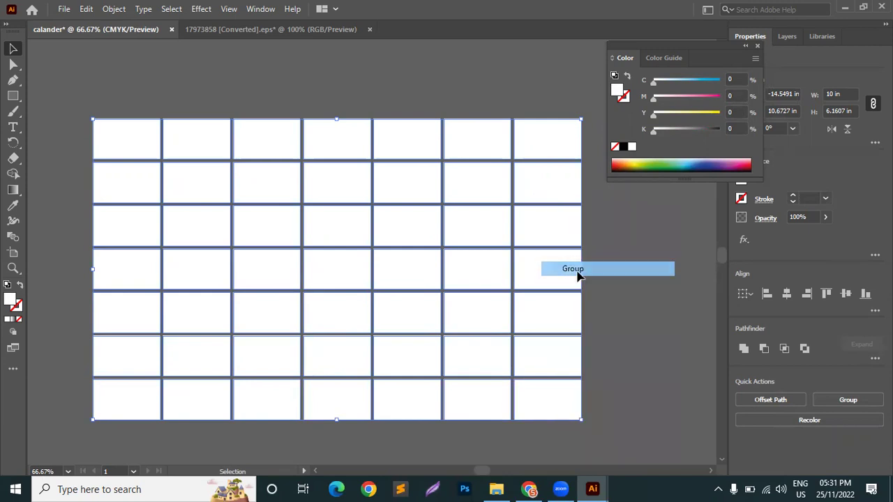
right_click(545, 145)
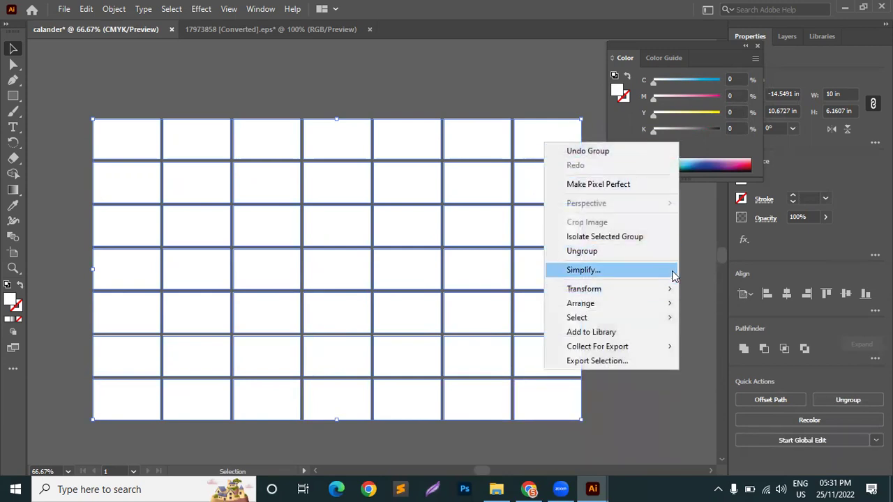
click(695, 247)
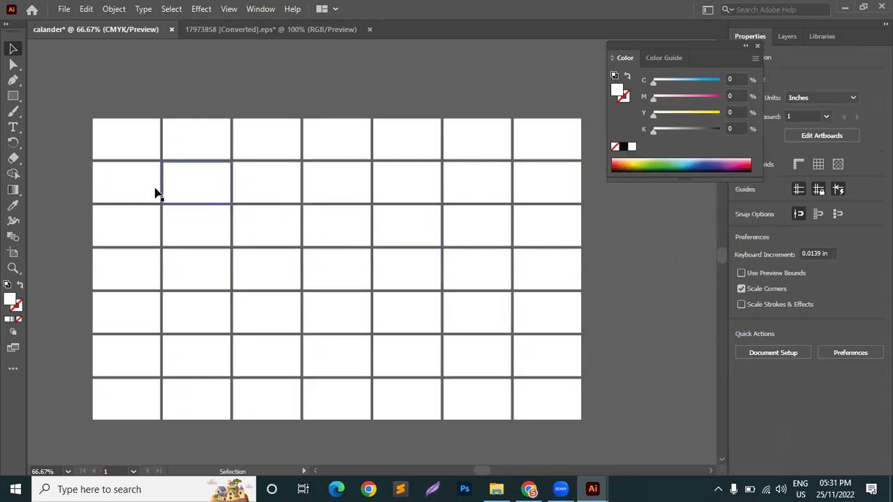
Step: Isolate the grid group and select every date cell inside it
click(128, 153)
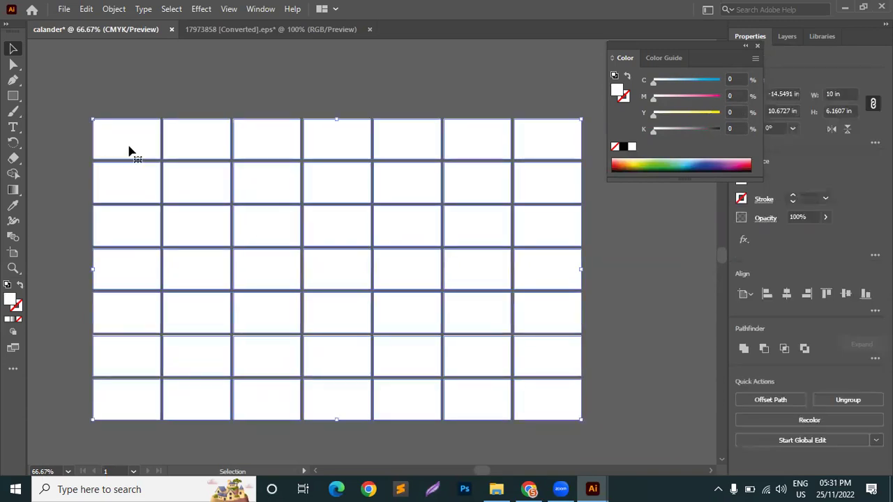
double_click(124, 188)
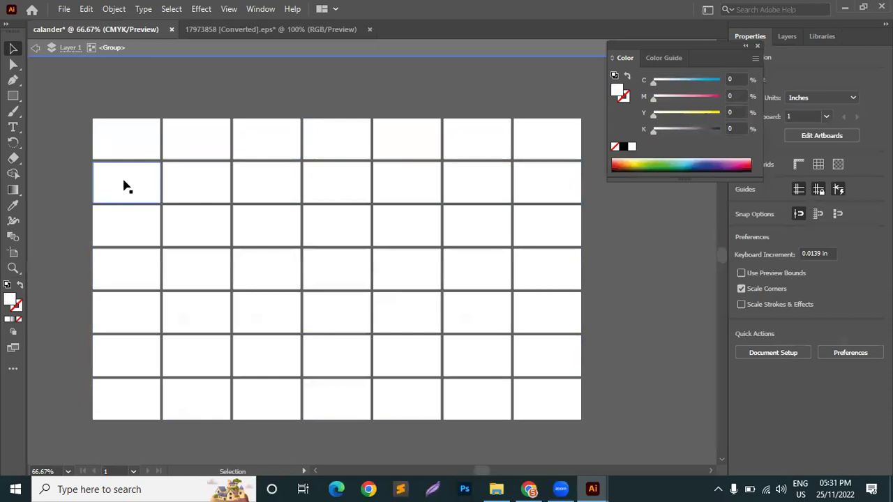
drag(74, 185, 132, 196)
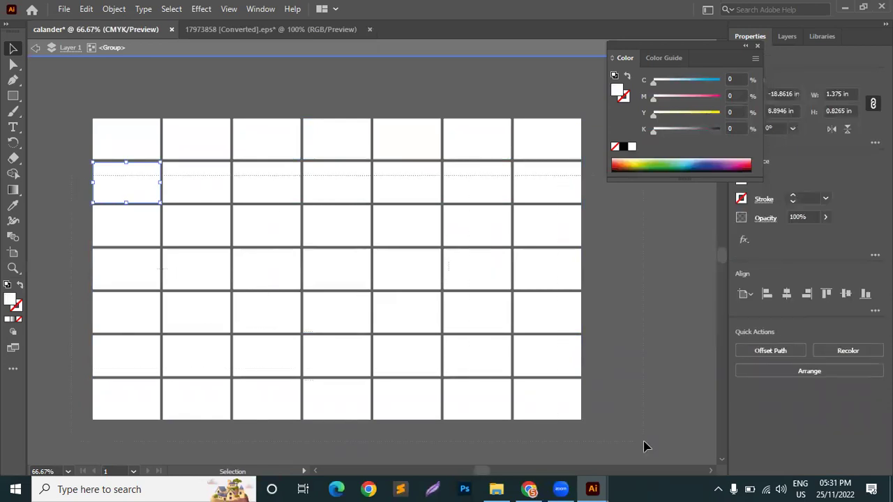
key(ctrl+a)
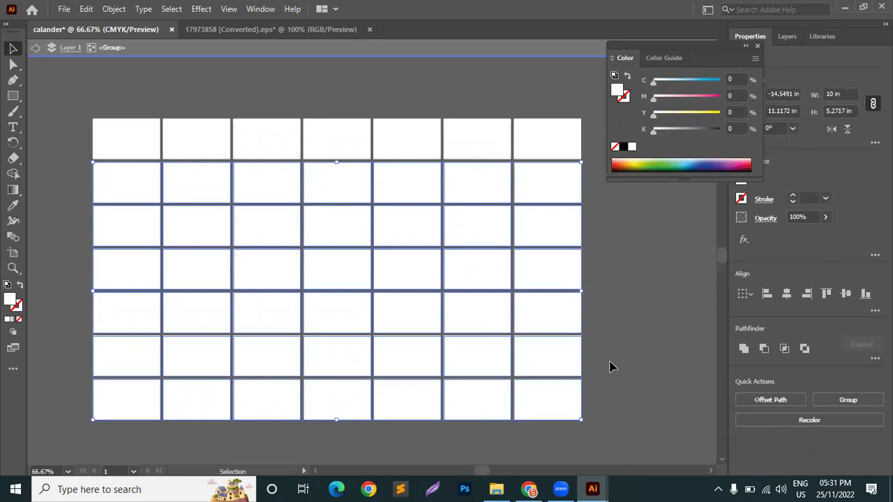
Step: Give the date cells 2 pt white outlines with no fill
click(21, 287)
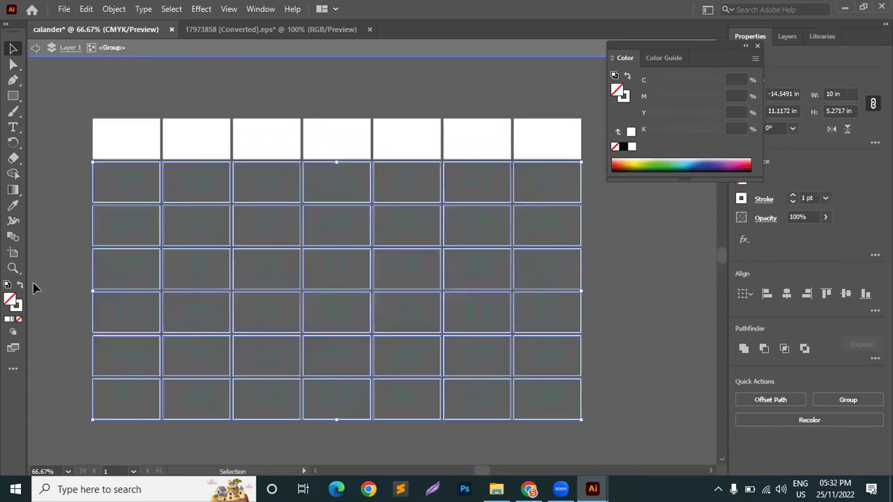
click(791, 197)
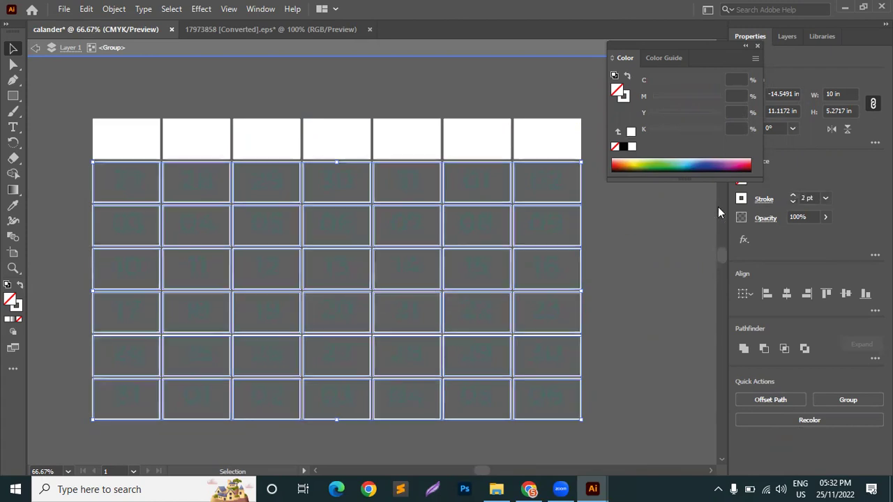
click(643, 219)
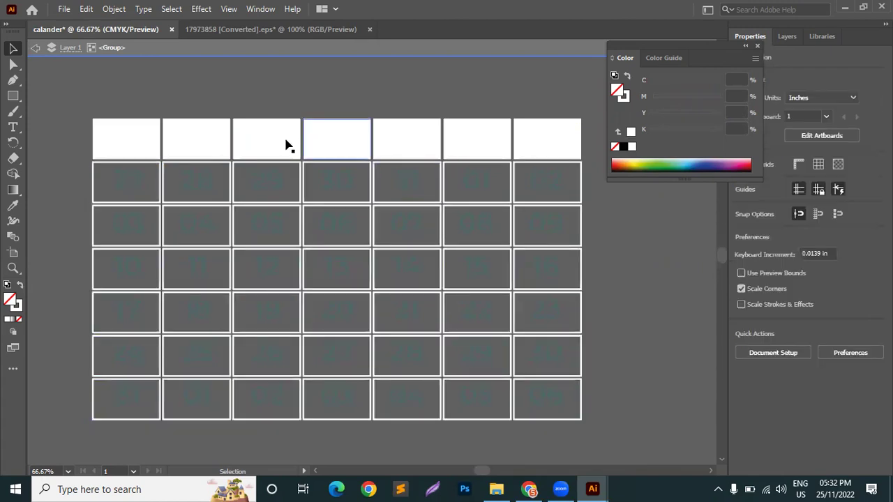
Step: Fill the seven header cells with teal sampled by the eyedropper
click(121, 143)
drag(87, 112, 586, 155)
click(12, 207)
click(143, 171)
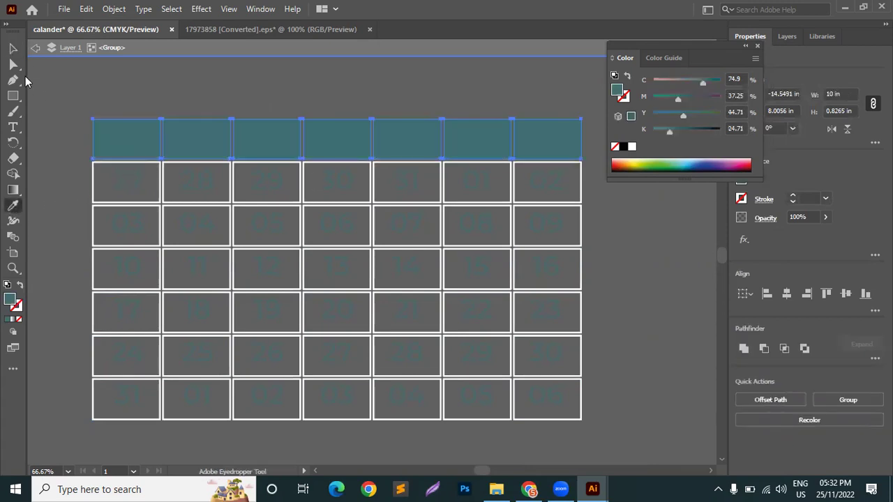
click(12, 47)
click(205, 91)
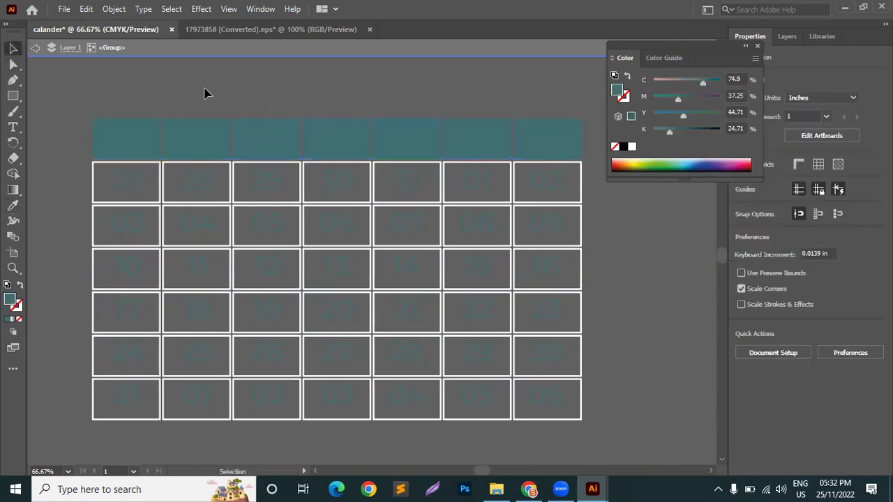
Step: Exit isolation mode and send the calendar grid to the back
click(383, 52)
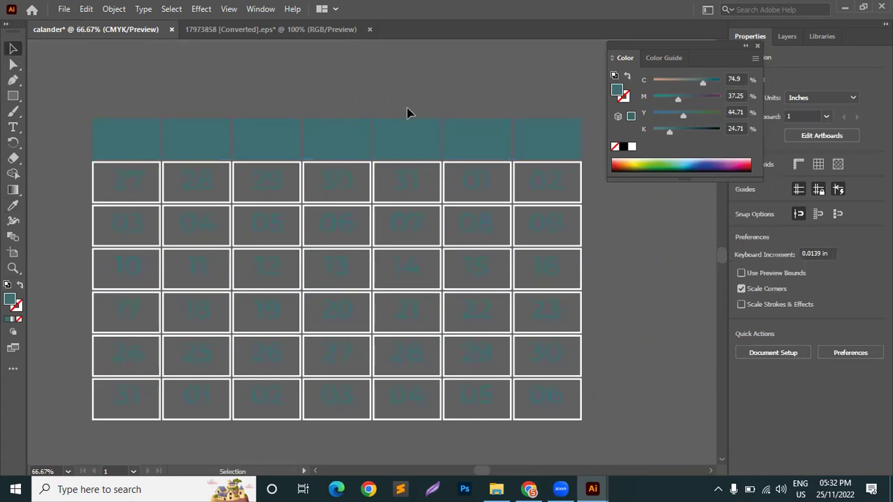
click(398, 144)
right_click(398, 142)
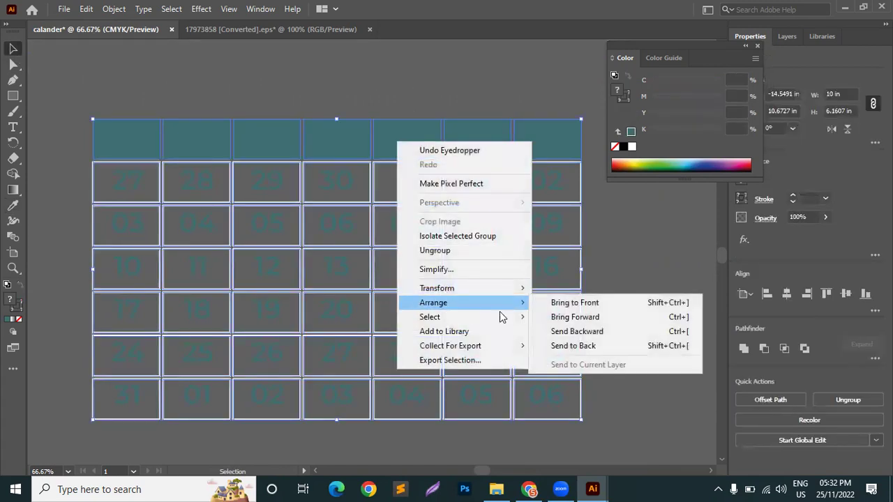
click(568, 345)
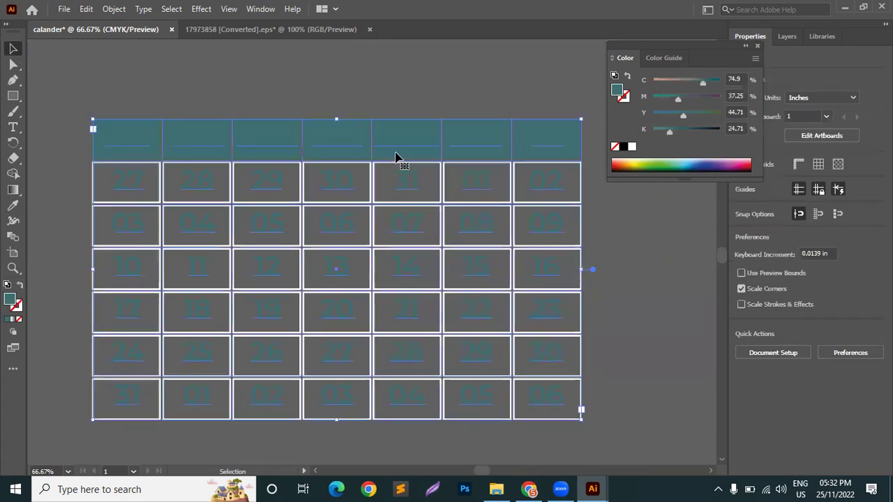
Step: Make the Sat–Fri weekday heading text white
click(13, 129)
key(ctrl+shift+a)
click(108, 142)
drag(133, 142, 575, 149)
click(632, 147)
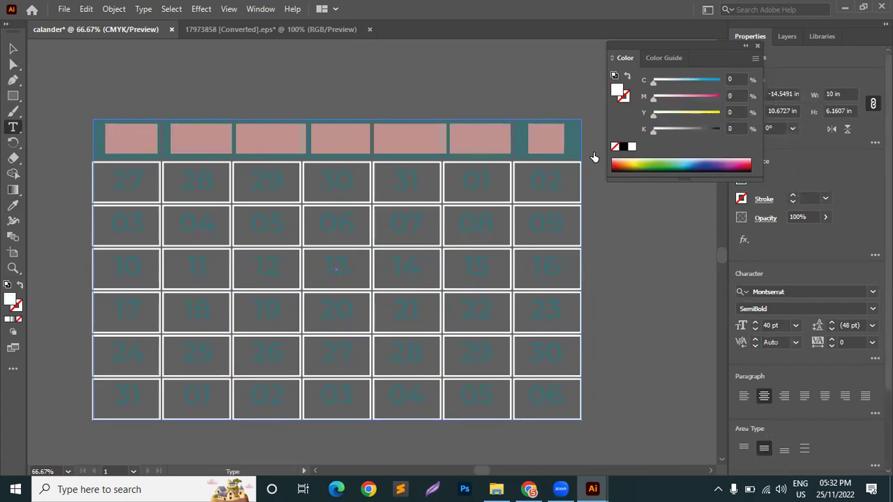
click(14, 48)
click(122, 70)
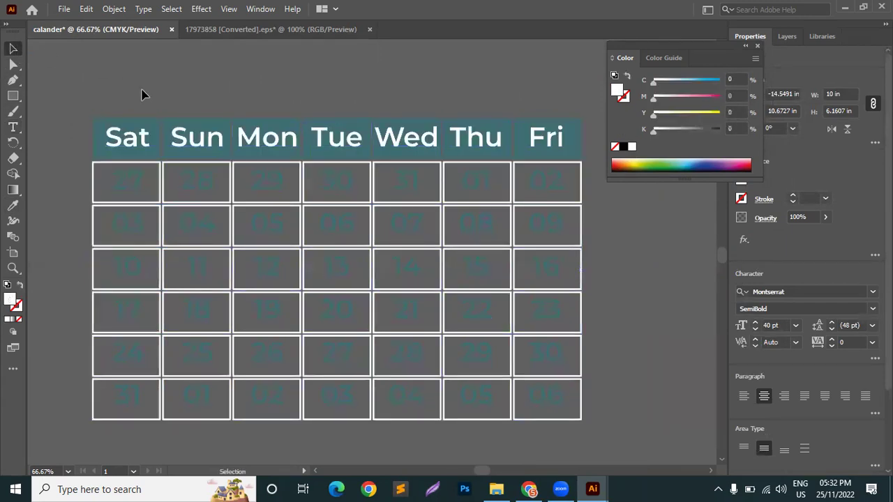
scroll(141, 91, down, 3)
drag(149, 251, 202, 189)
Step: Group the empty table's parts and park the group just left of the January page
right_click(212, 126)
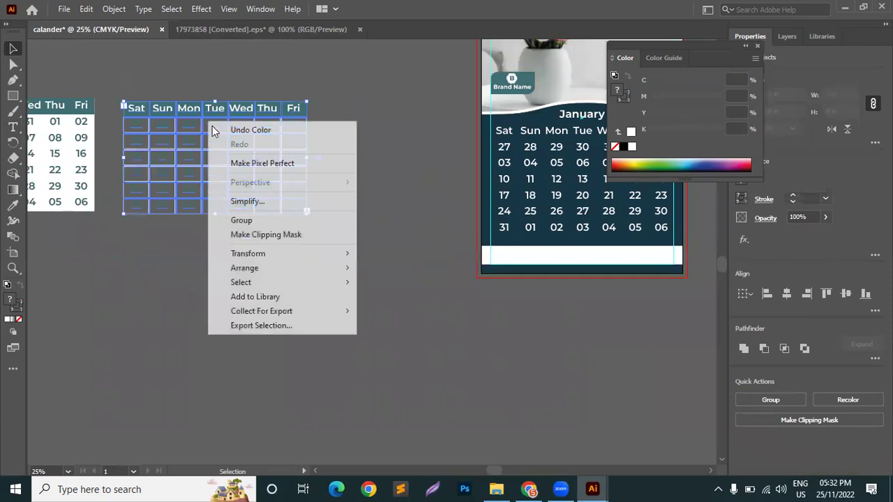
click(341, 221)
click(344, 214)
scroll(344, 214, down, 1)
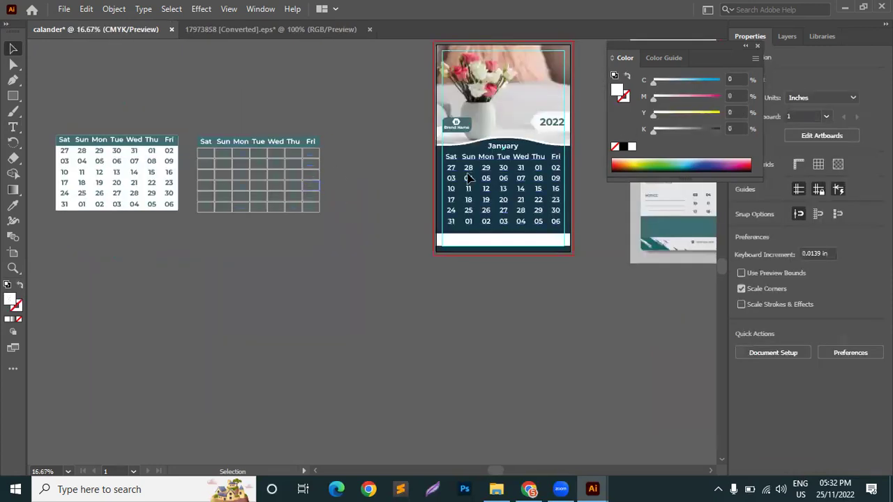
drag(297, 152, 328, 159)
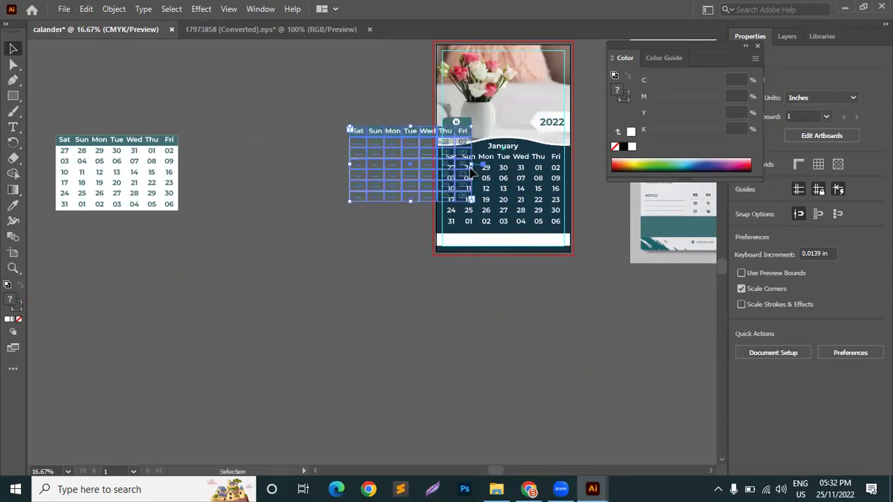
scroll(464, 159, up, 4)
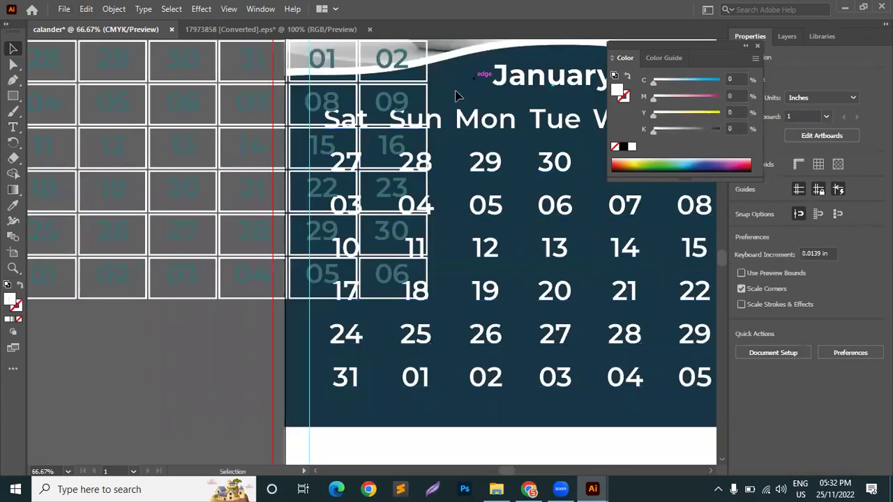
scroll(385, 132, down, 2)
drag(384, 90, 235, 89)
click(231, 255)
Step: Make the text in every cell of the new table white
click(13, 127)
click(88, 103)
drag(88, 103, 324, 222)
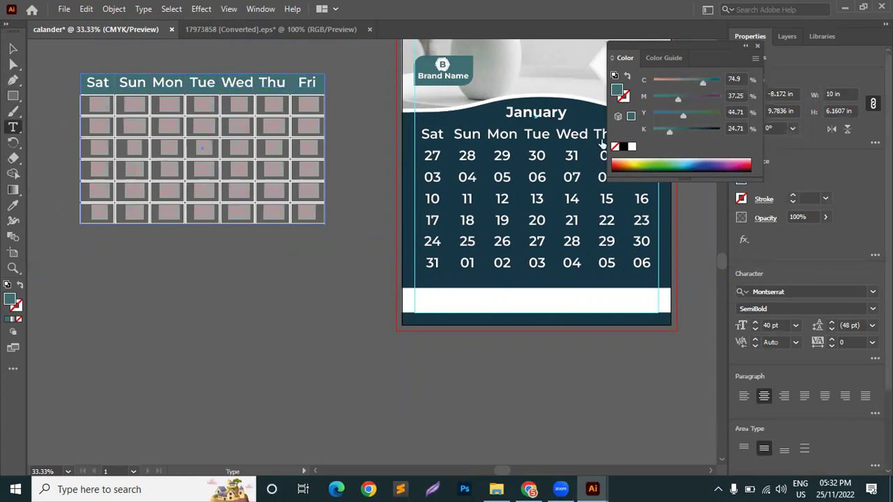
click(631, 146)
click(12, 49)
click(58, 53)
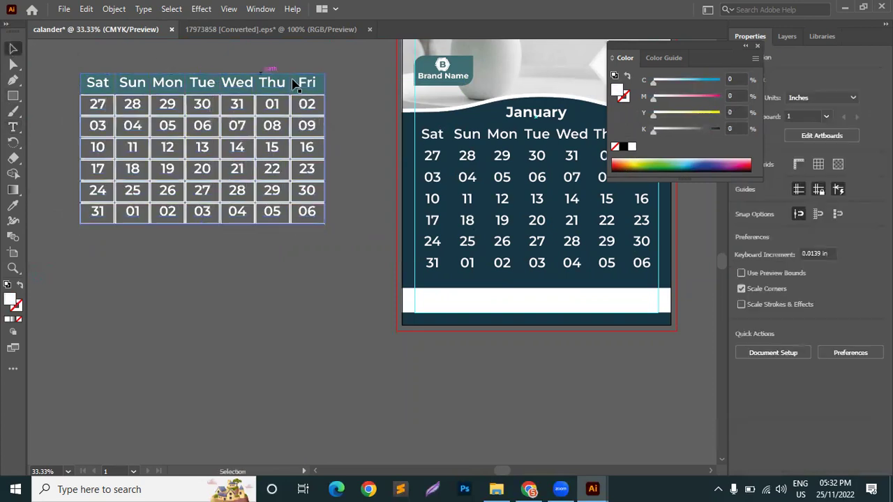
Step: Delete the old date grid and centre the new table on the January artboard
click(465, 137)
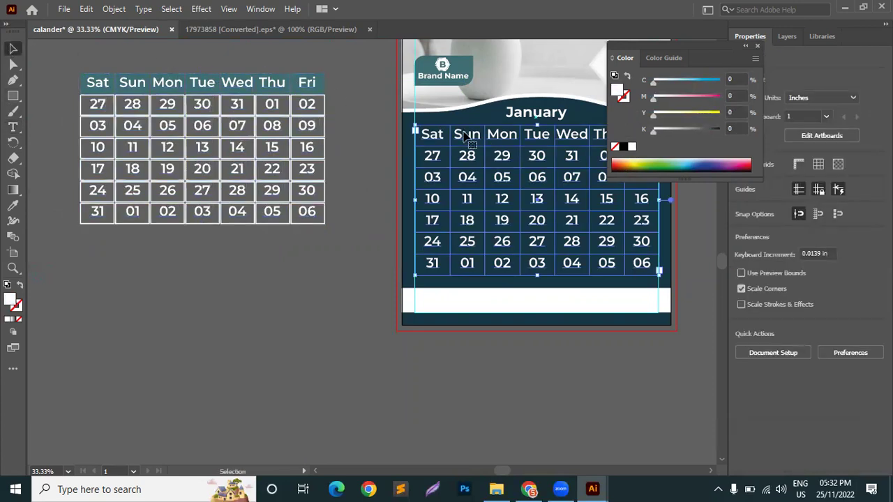
key(Delete)
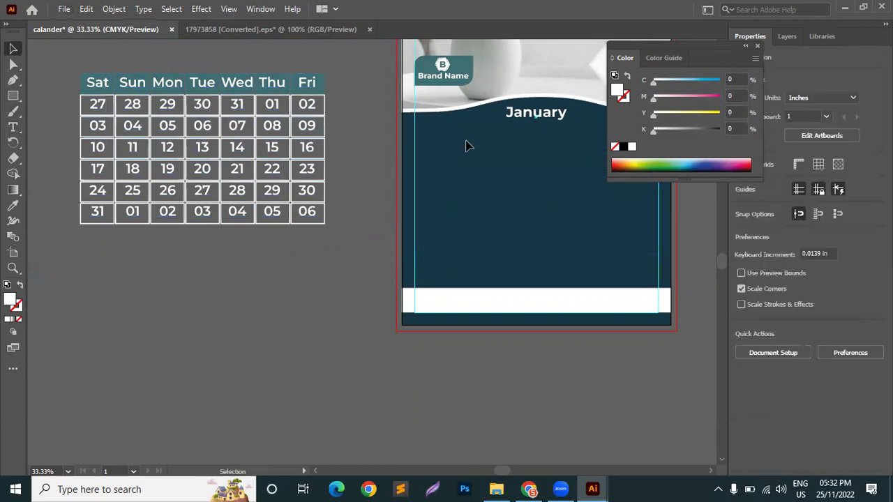
scroll(464, 137, down, 2)
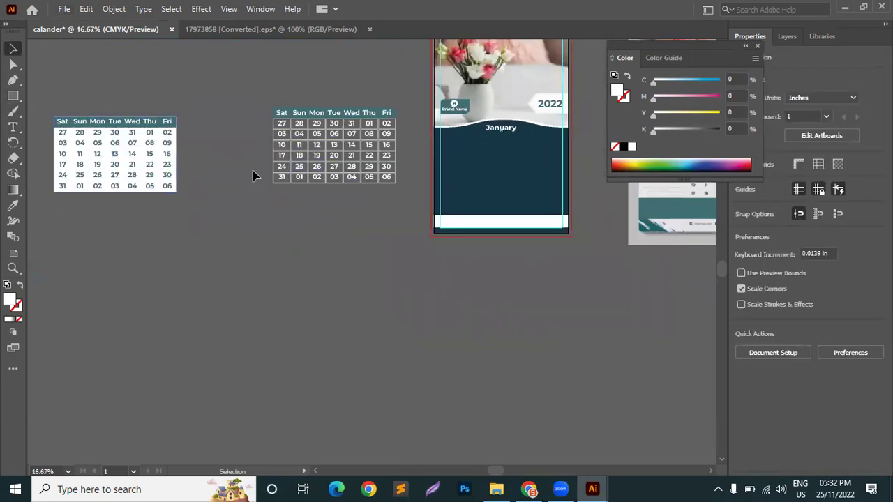
click(383, 147)
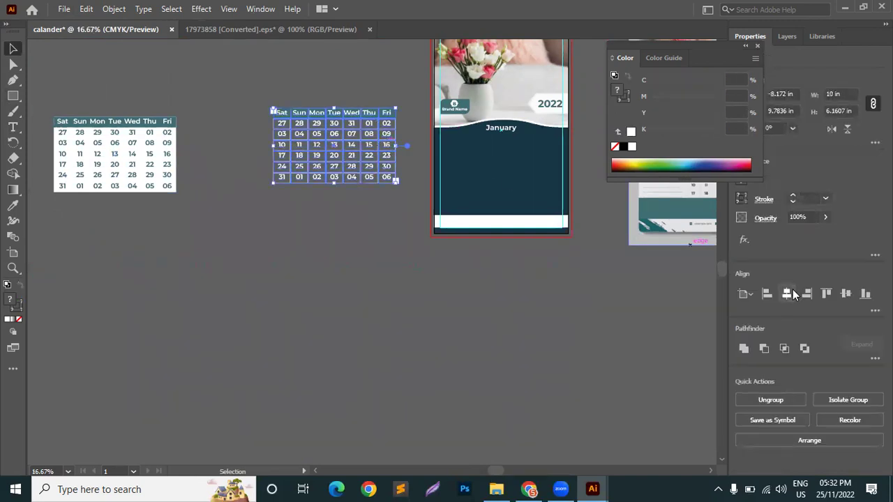
click(787, 293)
click(844, 293)
scroll(597, 242, up, 3)
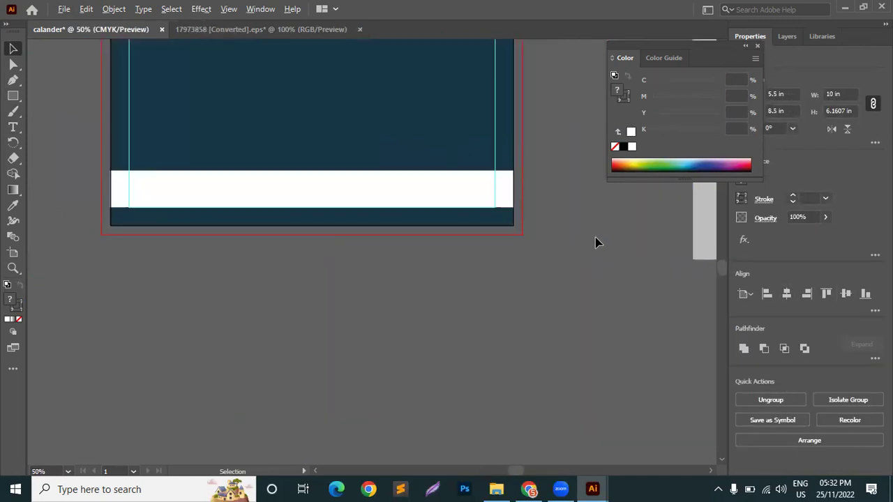
scroll(600, 241, up, 4)
drag(378, 90, 401, 224)
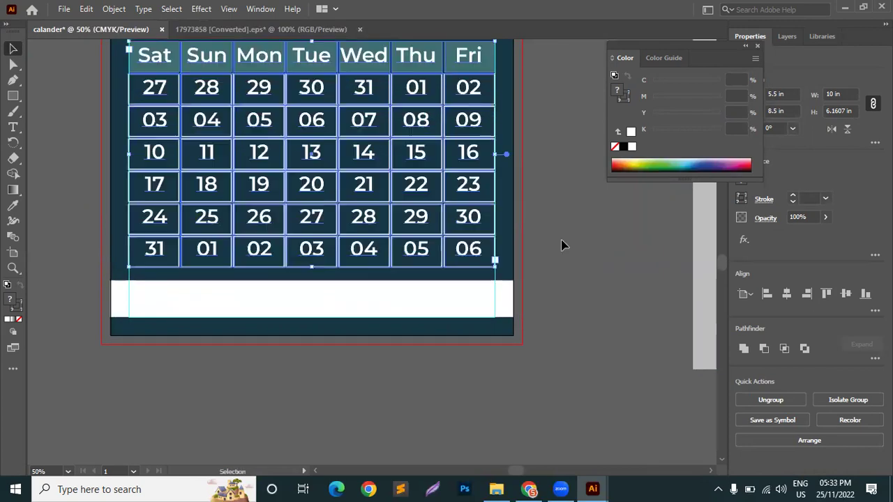
scroll(558, 243, up, 3)
scroll(538, 219, up, 2)
Step: Nudge the calendar table slightly upward beneath the January heading
scroll(538, 219, down, 3)
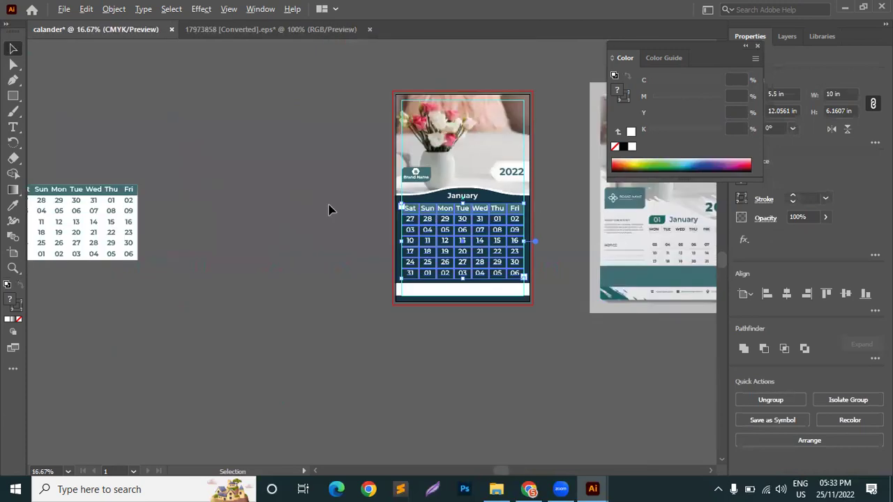
click(276, 201)
scroll(538, 235, up, 3)
scroll(577, 249, left, 1)
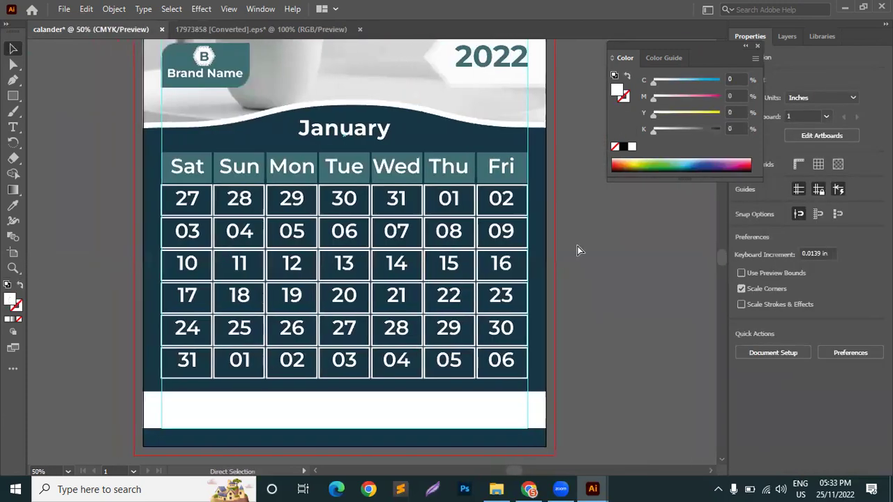
scroll(578, 249, left, 1)
click(433, 170)
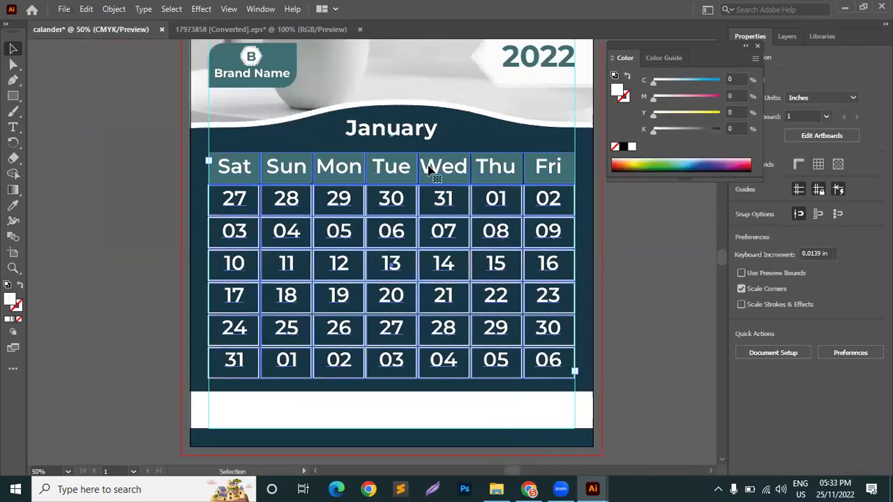
key(Up)
key(Up)
key(Up)
key(Up)
key(Up)
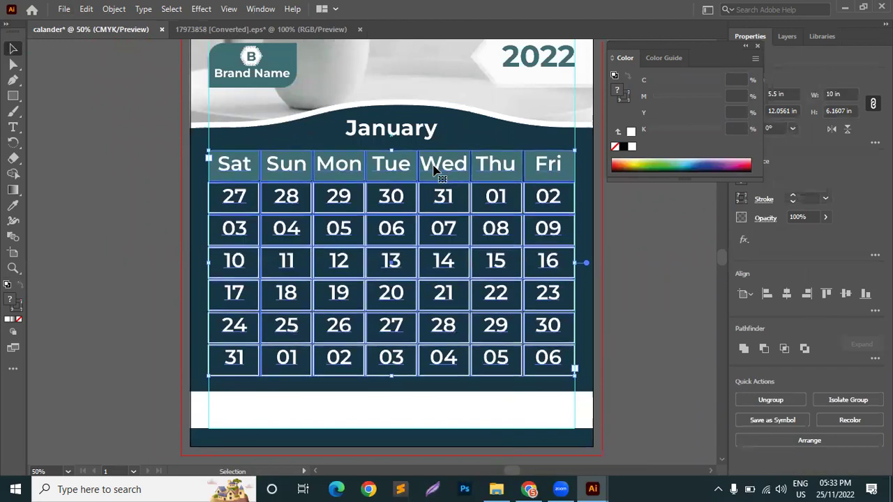
click(36, 70)
Step: Fill the seven weekday header cells with white
key(a)
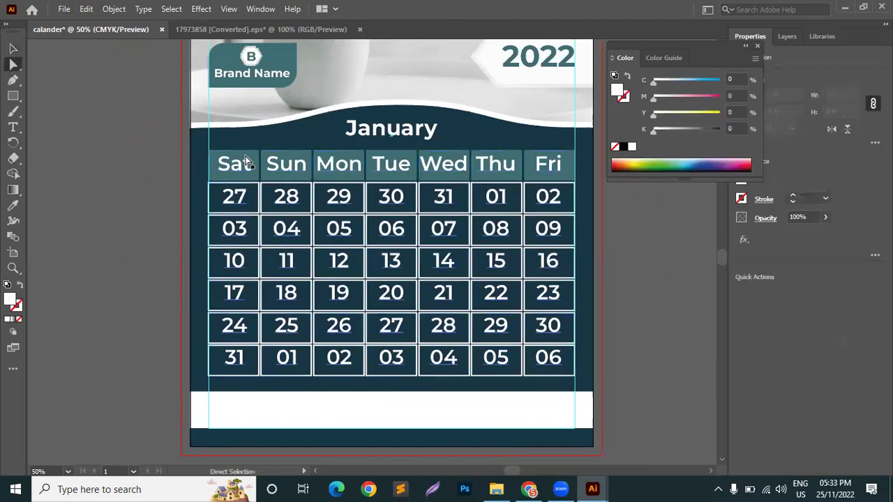
click(254, 157)
click(36, 84)
click(15, 50)
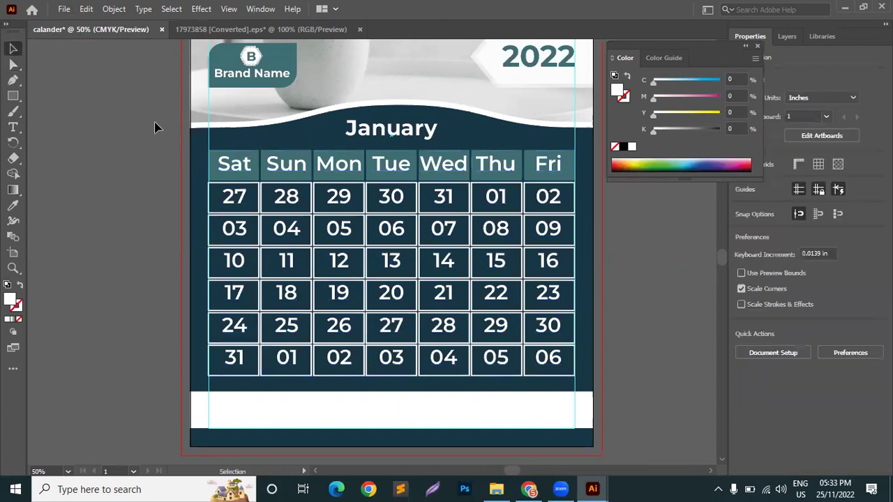
click(220, 159)
double_click(220, 159)
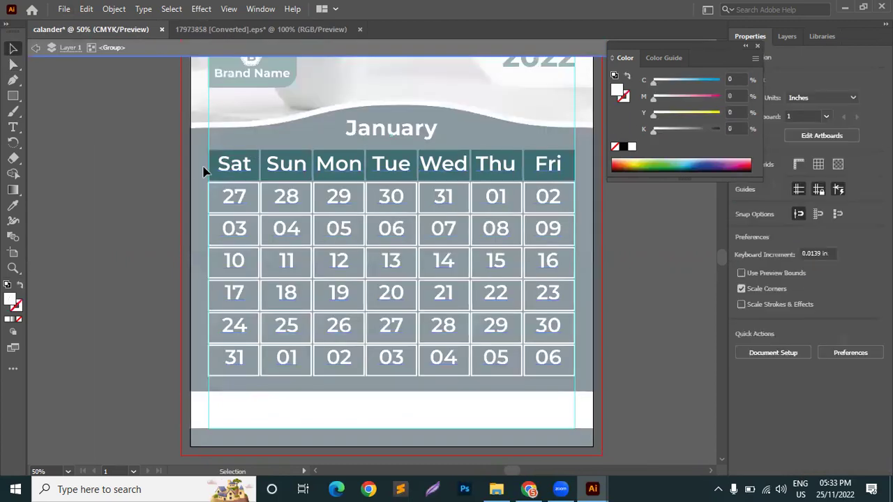
click(209, 175)
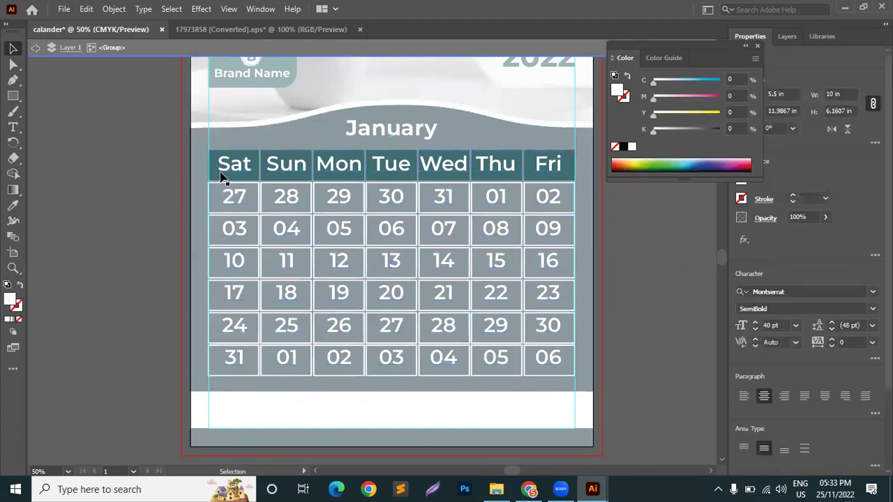
double_click(223, 182)
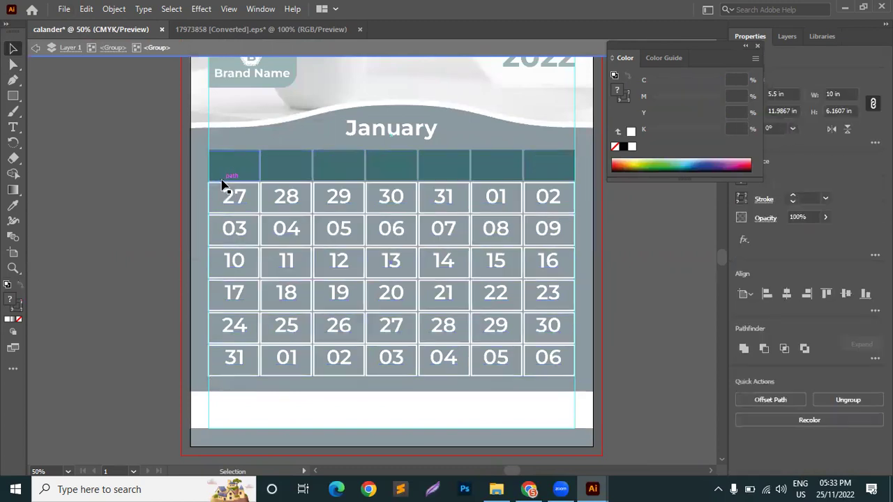
click(232, 167)
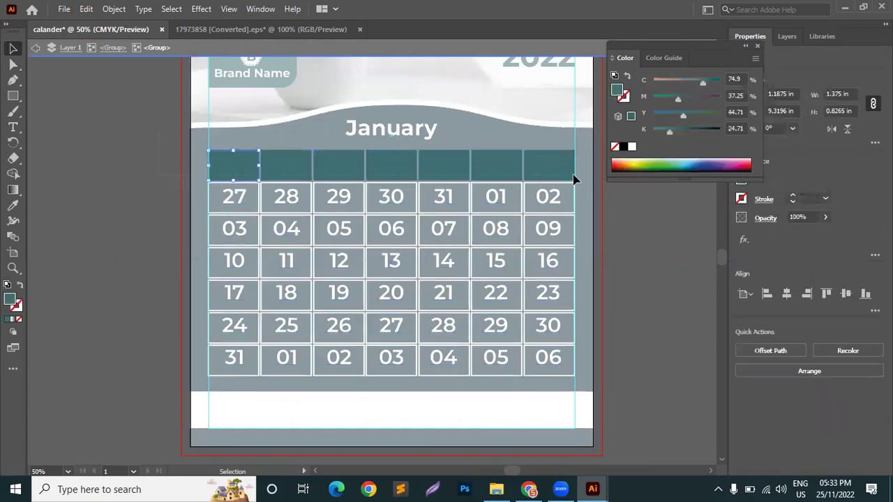
drag(573, 180, 574, 180)
click(631, 147)
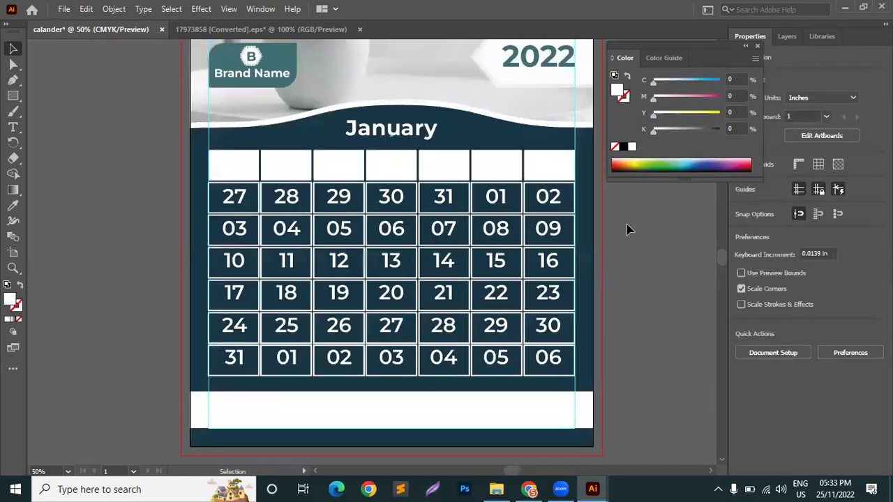
double_click(626, 230)
Step: Colour the Sat–Fri day names dark teal with the Eyedropper
click(12, 127)
click(229, 165)
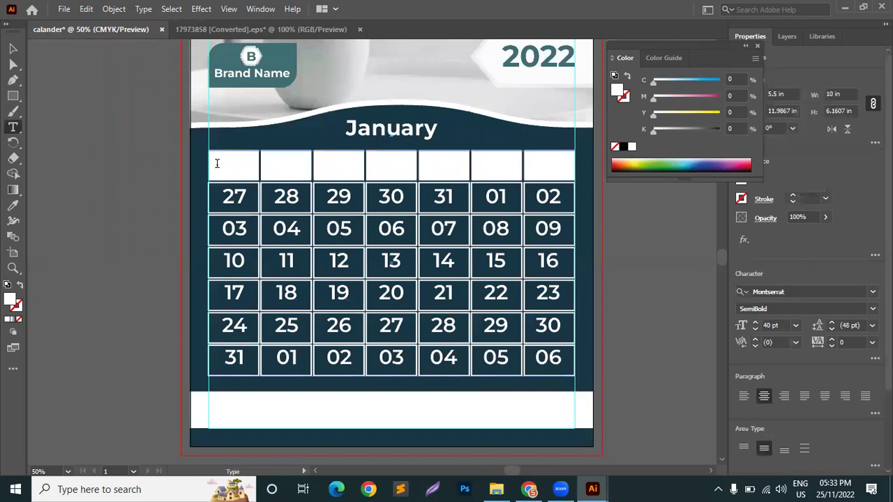
drag(223, 162, 576, 162)
click(13, 206)
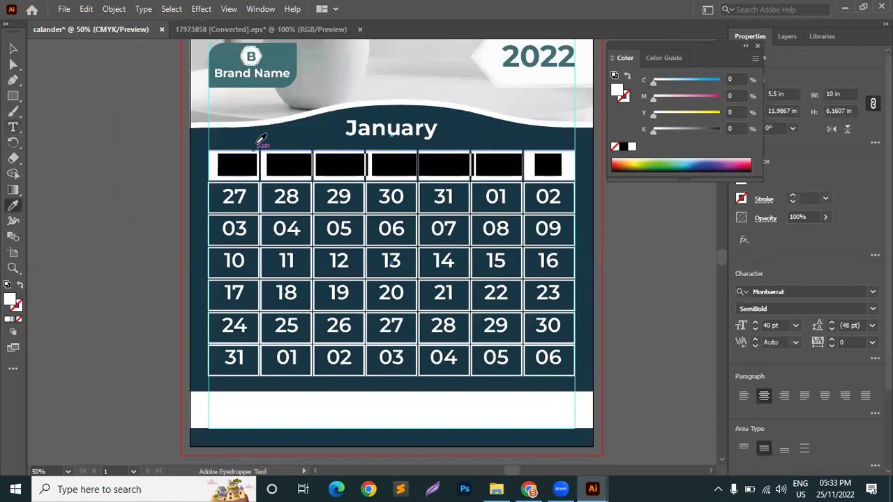
click(262, 140)
click(11, 46)
click(82, 107)
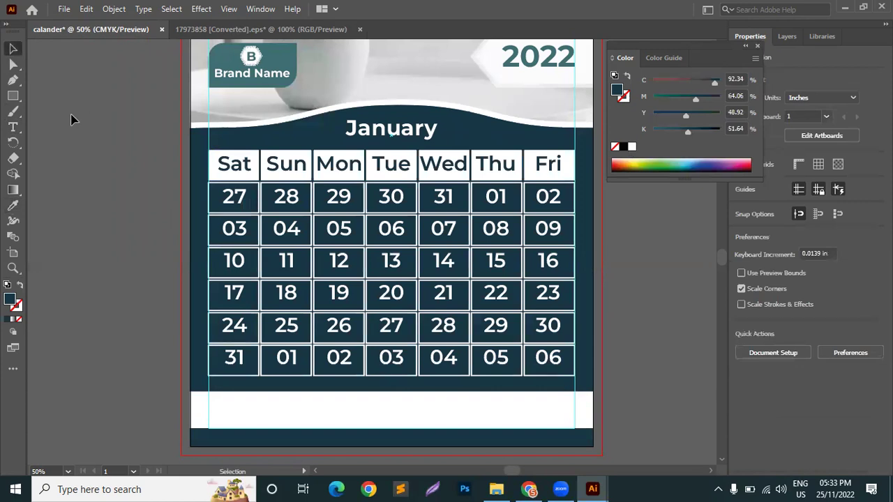
key(ctrl+minus)
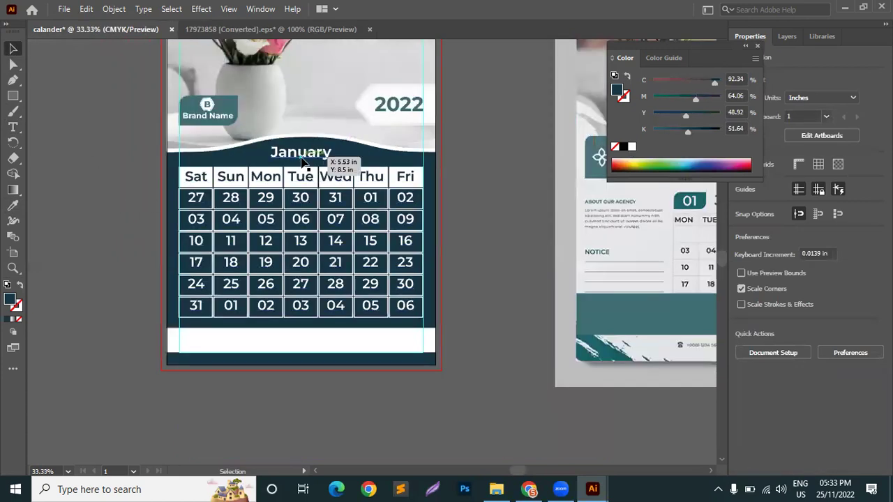
Step: Scale the January title and calendar grid down to a small box
click(302, 158)
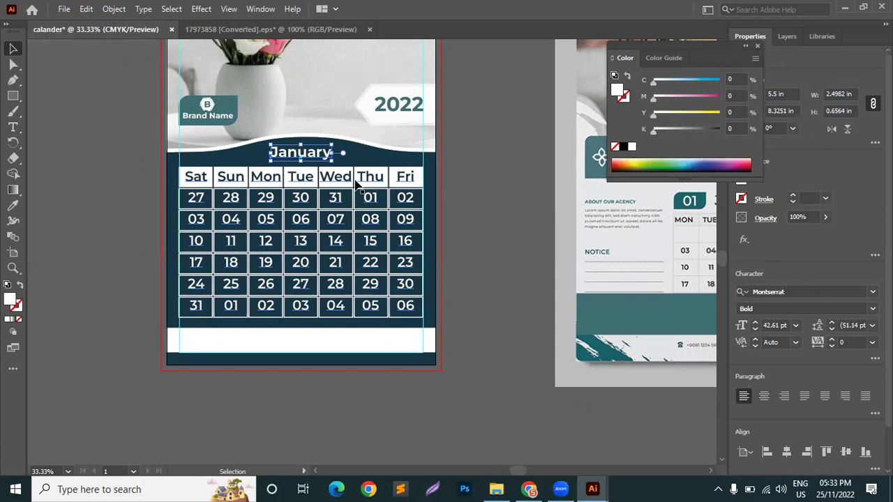
shift+click(334, 195)
key(a)
key(v)
click(490, 200)
drag(424, 314, 276, 214)
Step: Alt-drag a duplicate of the shrunken calendar and move it to the right
drag(276, 172, 350, 184)
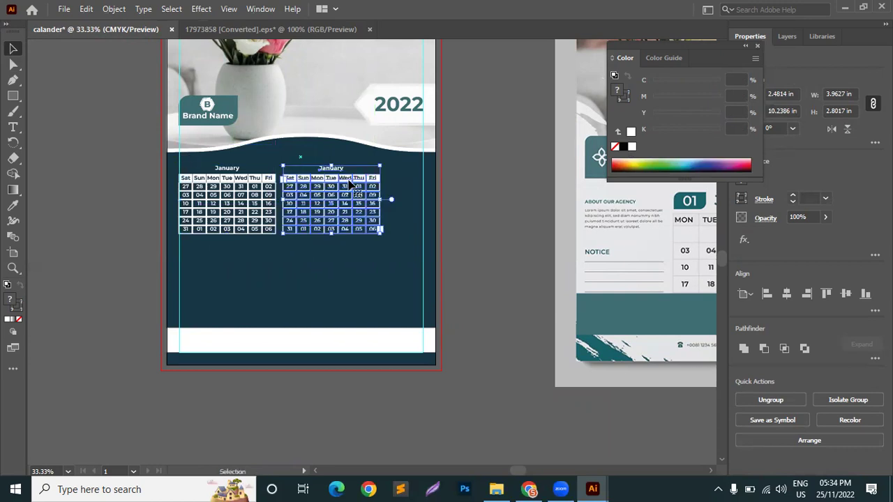
click(468, 235)
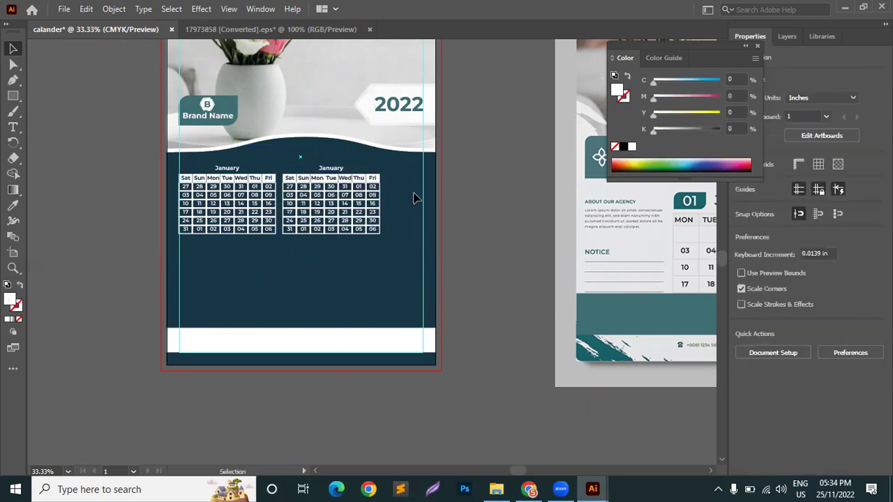
drag(344, 190, 378, 190)
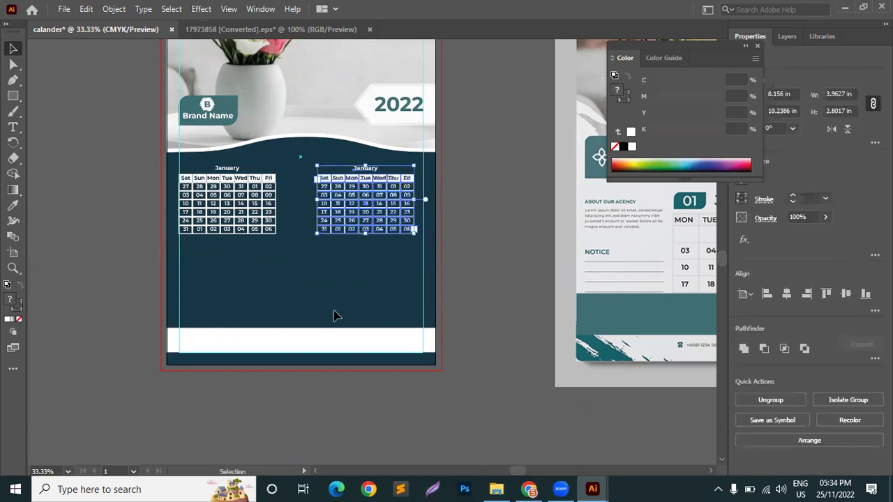
scroll(333, 316, up, 5)
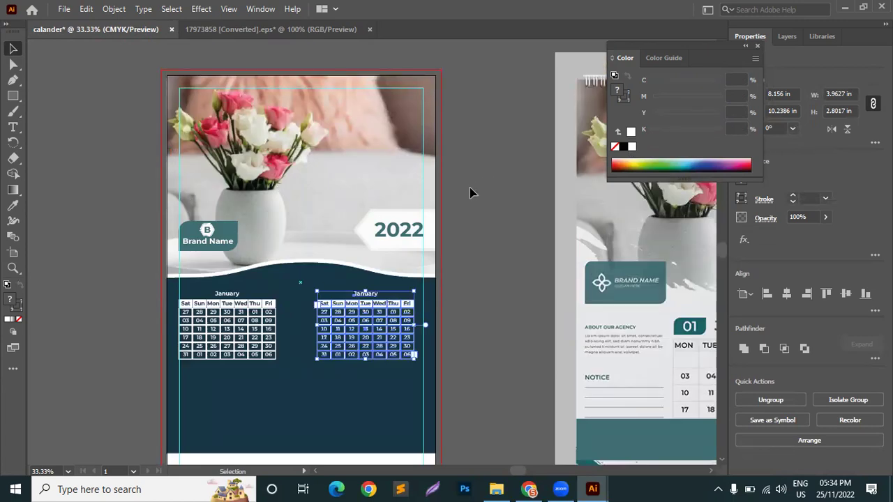
scroll(470, 188, down, 3)
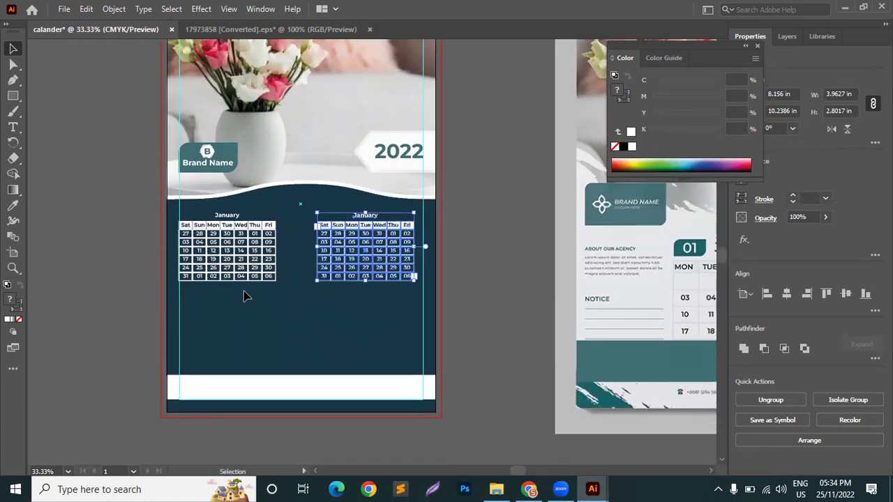
scroll(244, 295, up, 1)
Step: Enlarge both calendars together and shift the right copy closer to the left one
click(558, 276)
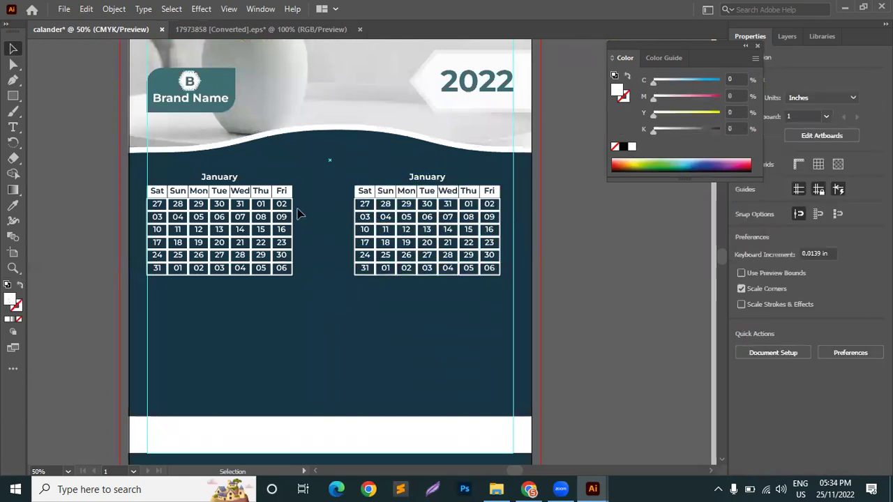
click(286, 265)
shift+click(396, 202)
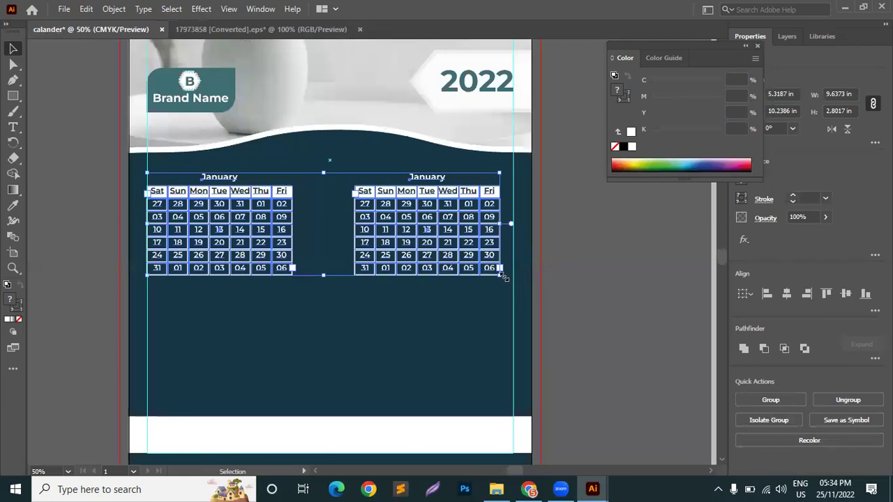
drag(535, 294, 586, 309)
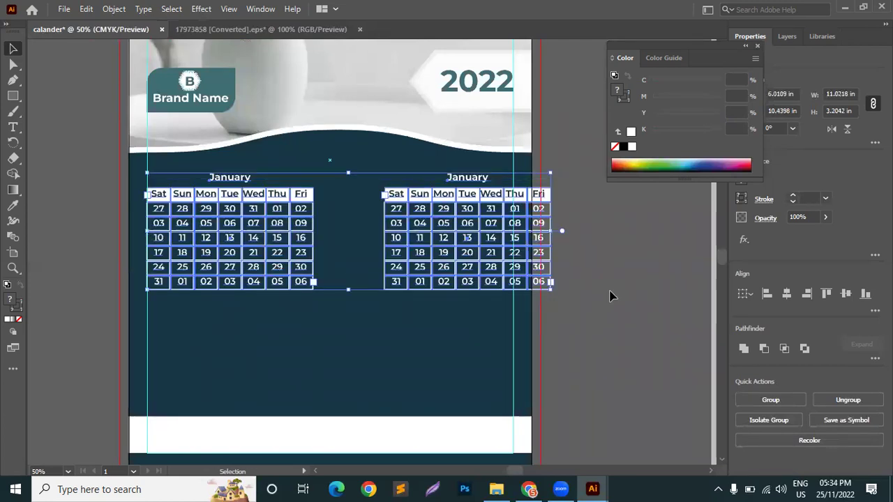
click(609, 295)
drag(501, 209, 444, 201)
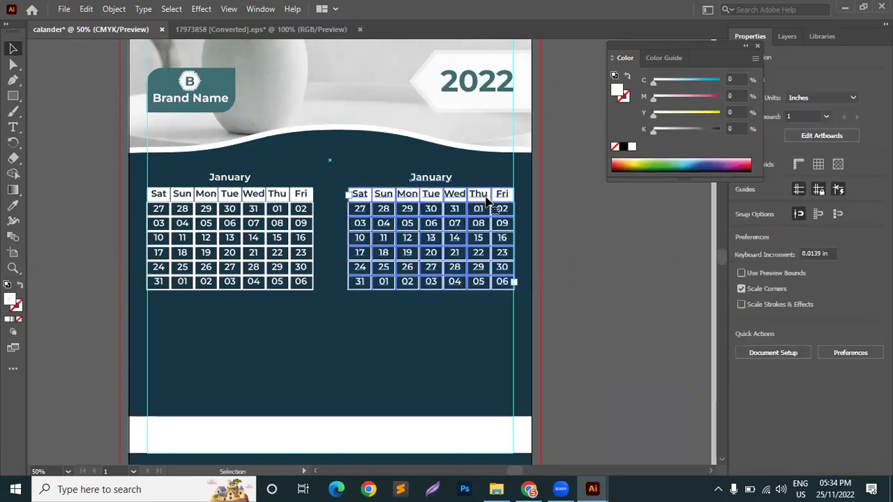
shift+click(274, 197)
drag(514, 285, 539, 307)
Step: Shrink both calendars slightly and leave a small gap between them
click(590, 291)
drag(514, 203, 487, 203)
shift+click(312, 215)
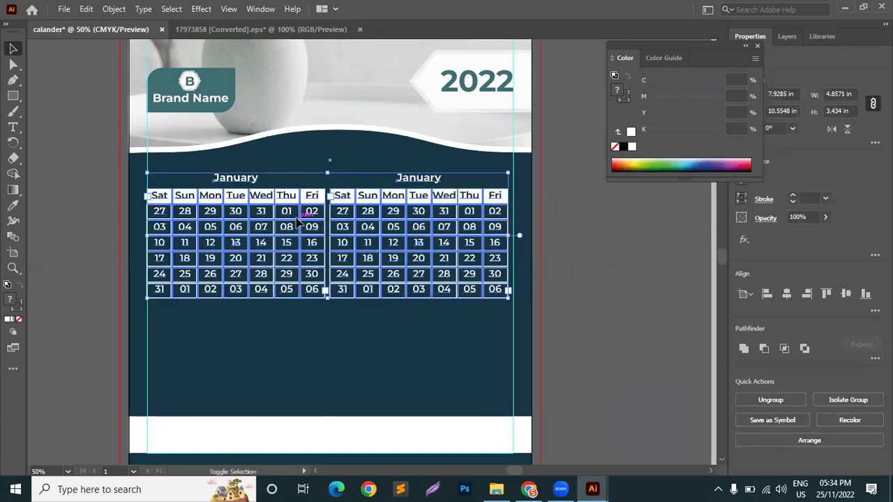
drag(508, 300, 497, 292)
click(538, 256)
scroll(492, 175, up, 4)
drag(436, 120, 498, 126)
click(590, 207)
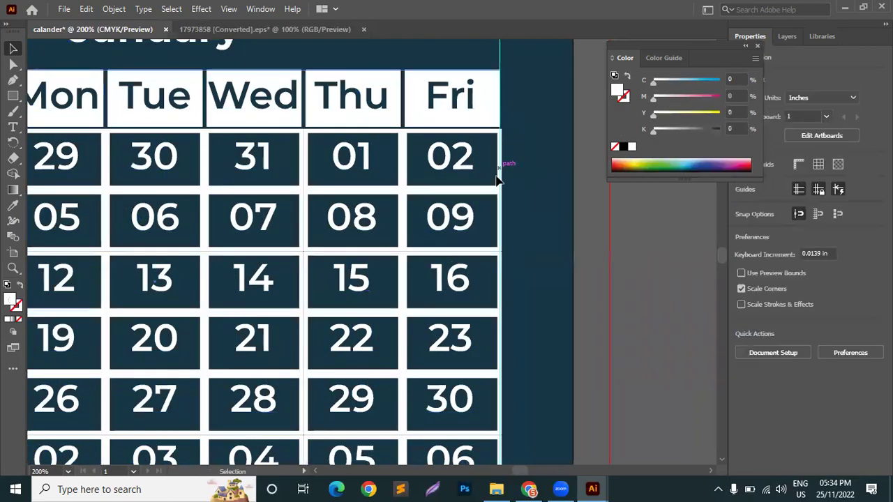
scroll(491, 315, down, 2)
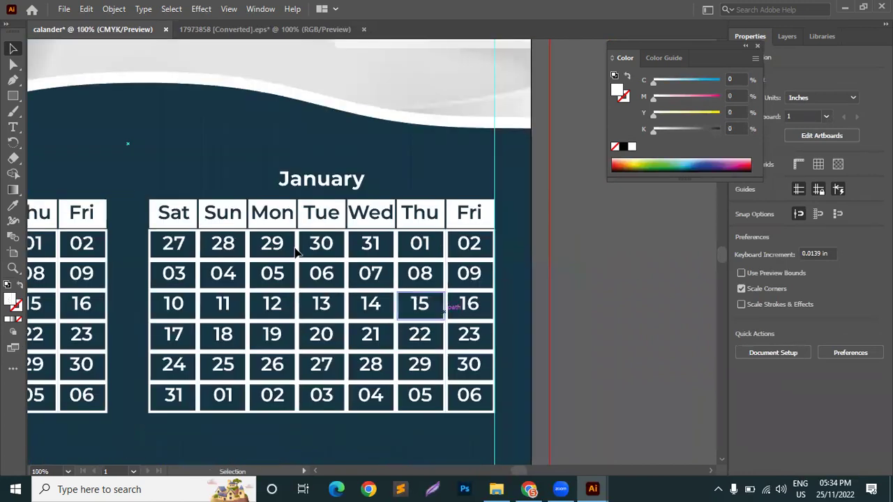
scroll(291, 277, up, 3)
scroll(480, 318, down, 3)
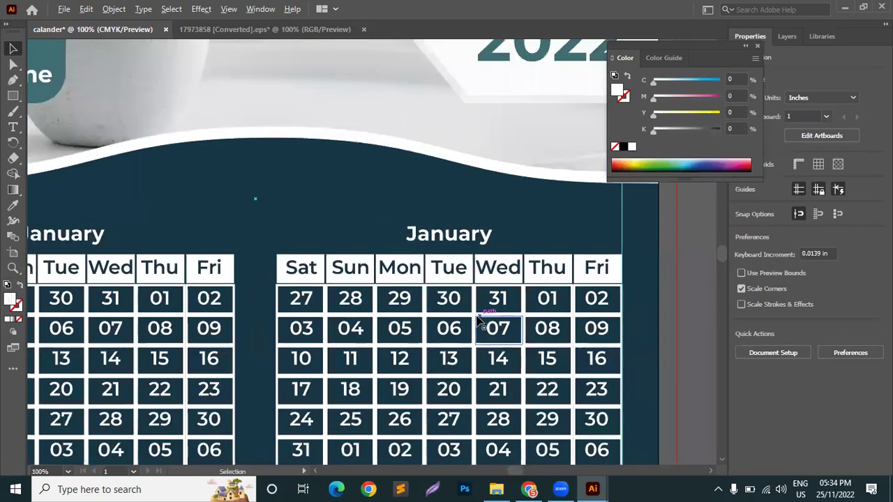
drag(478, 317, 477, 315)
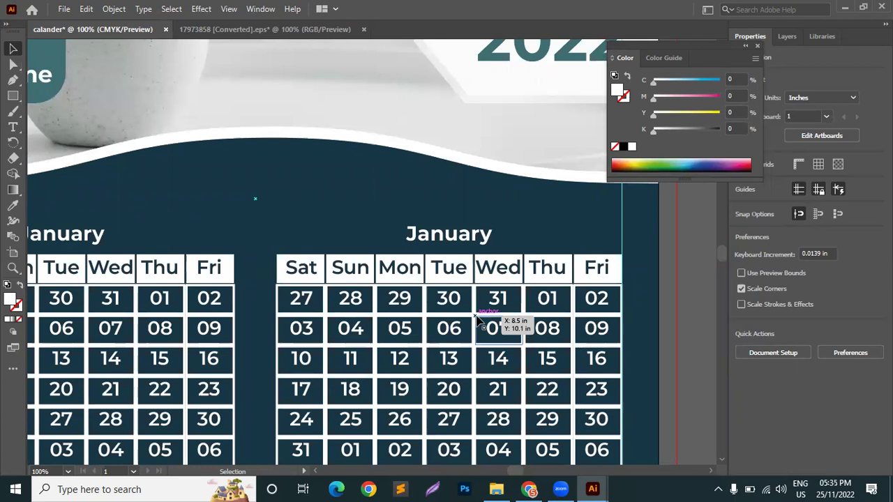
scroll(475, 317, down, 4)
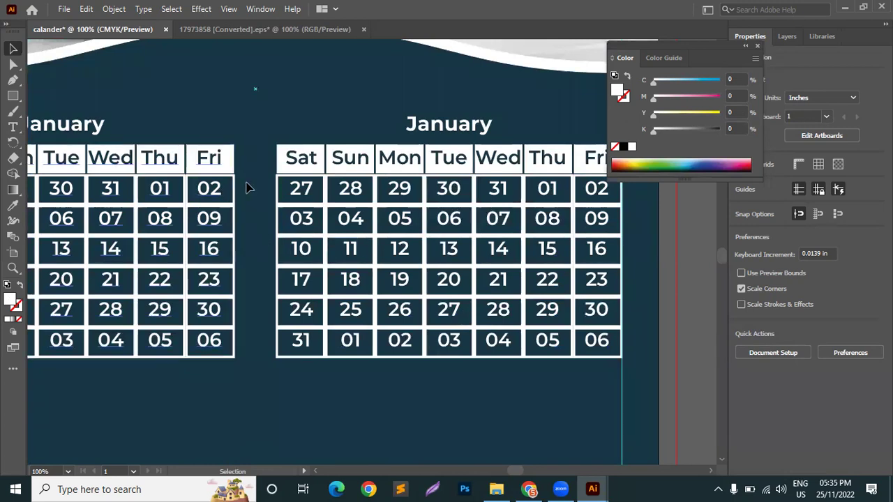
Step: Give the right calendar's date cells a 1 pt stroke aligned to the inside
double_click(281, 180)
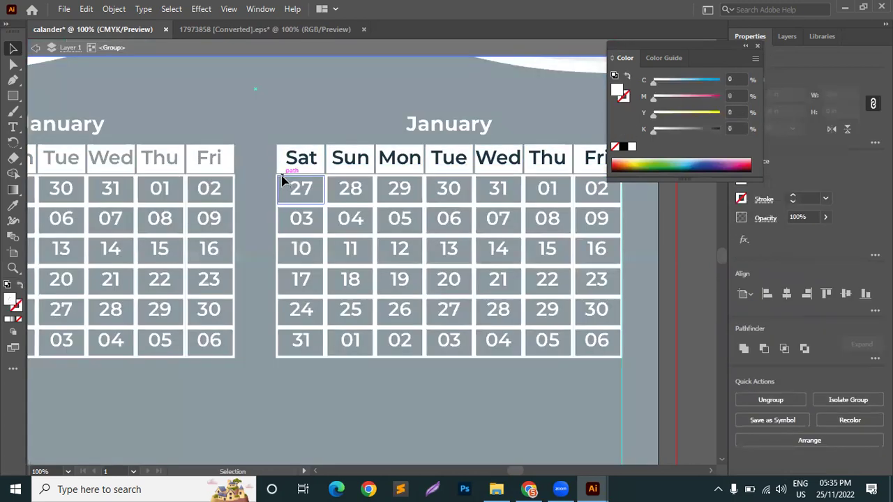
double_click(279, 189)
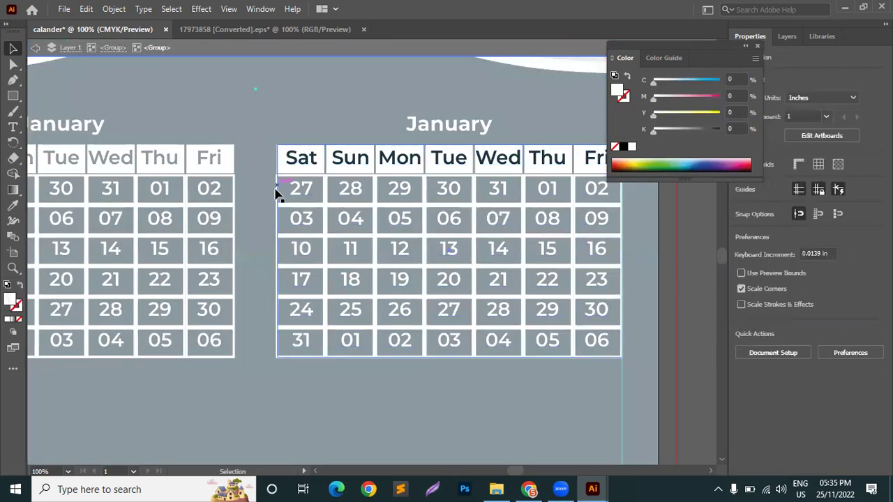
key(ctrl+a)
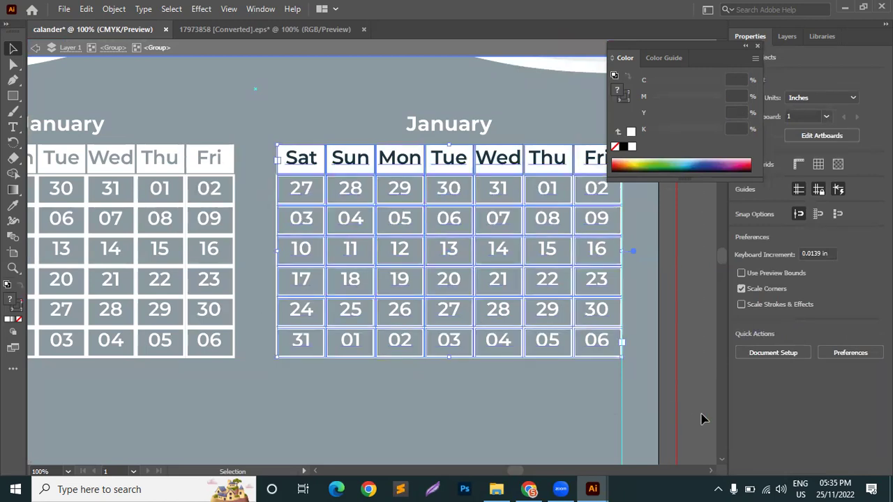
click(271, 213)
click(276, 188)
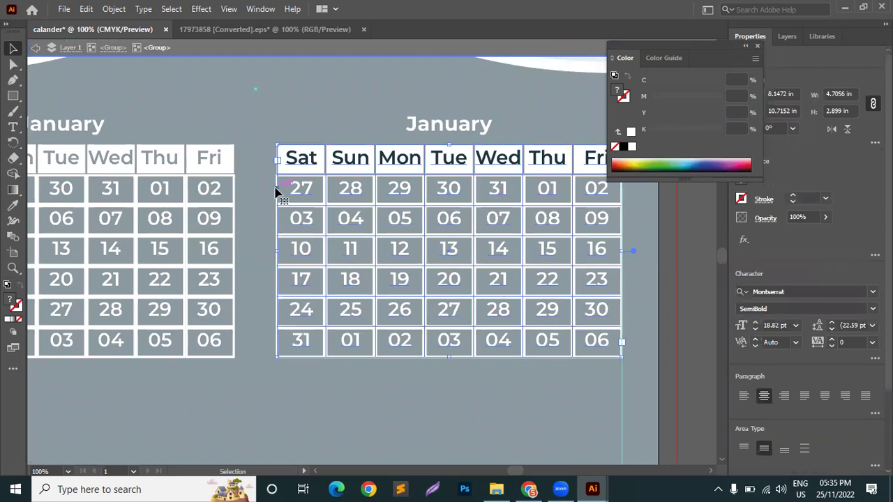
click(296, 206)
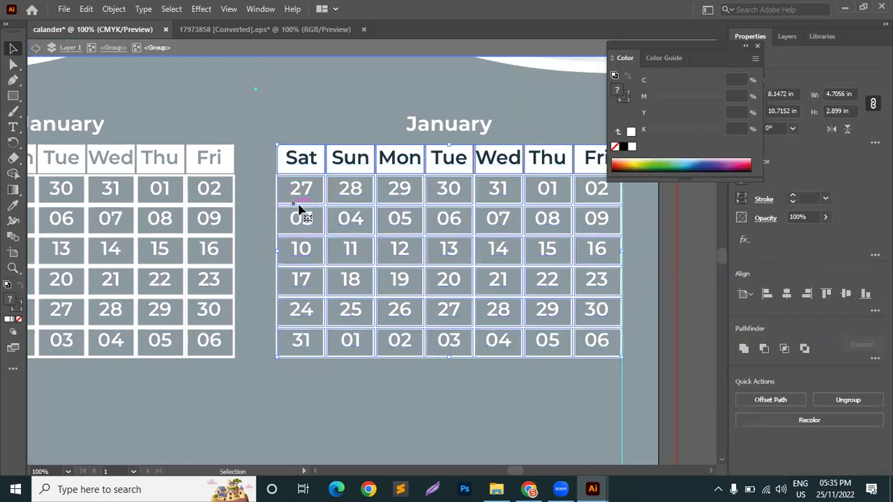
double_click(351, 206)
key(Delete)
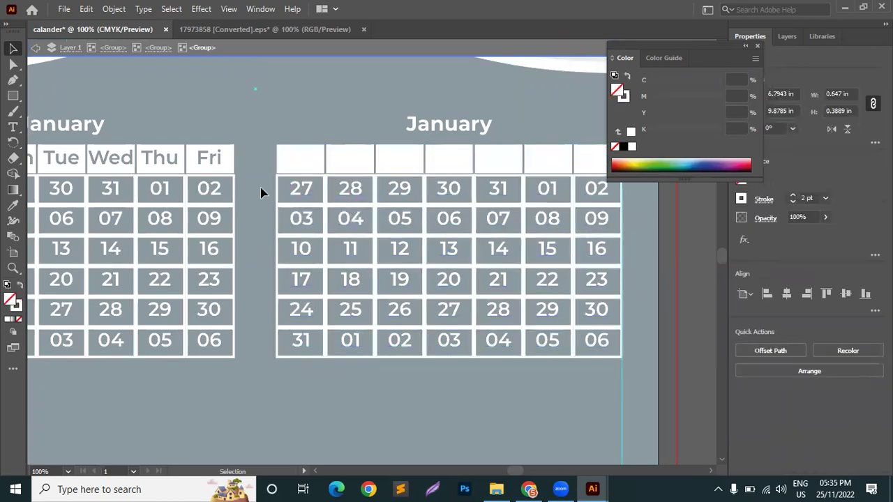
key(ctrl+a)
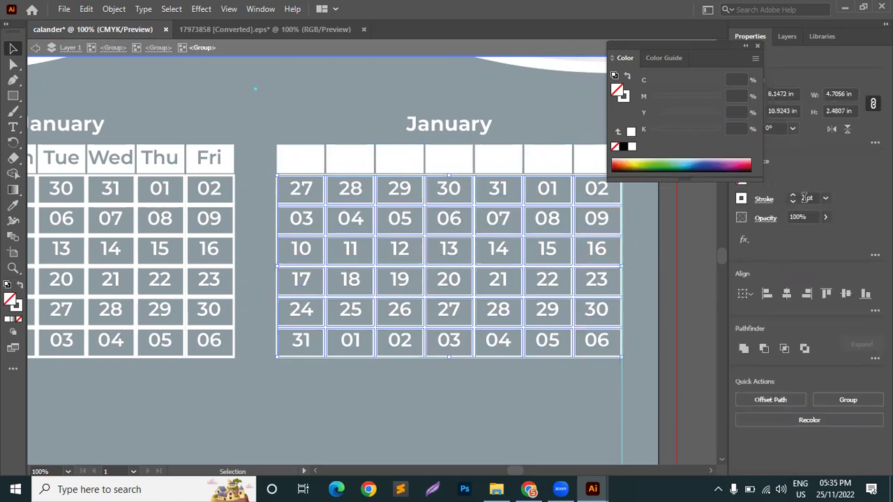
click(793, 201)
click(765, 200)
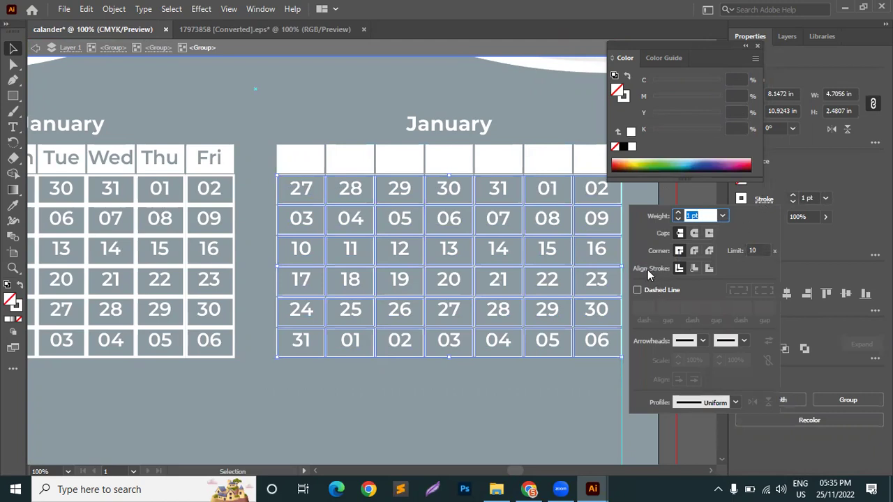
click(694, 269)
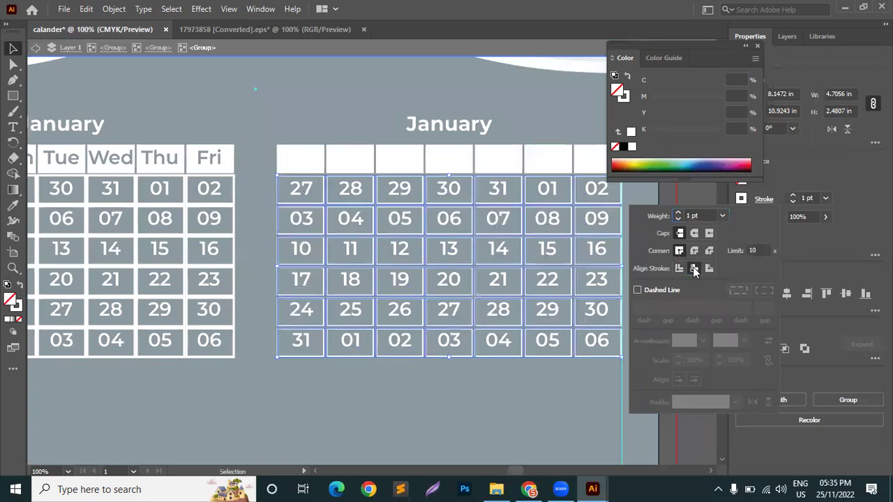
double_click(289, 109)
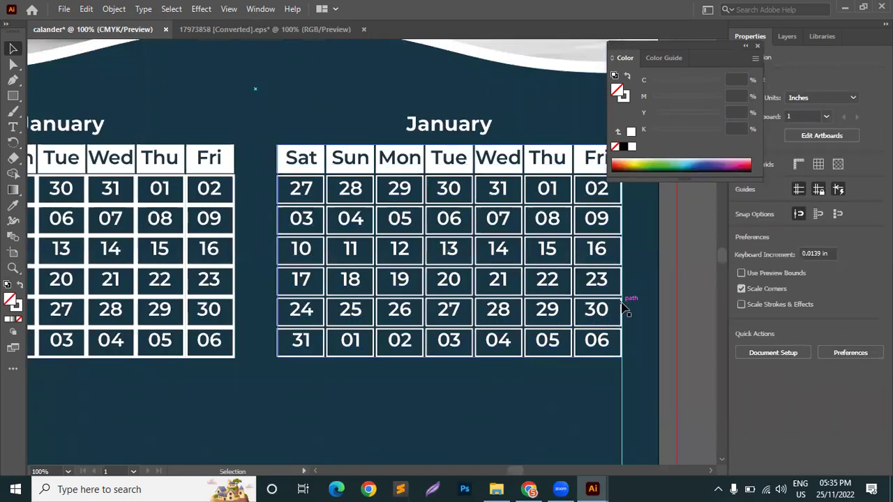
Step: Apply the same 1 pt inside-aligned stroke to the left calendar's date cells
scroll(620, 303, up, 3)
scroll(619, 296, up, 1)
scroll(621, 296, down, 4)
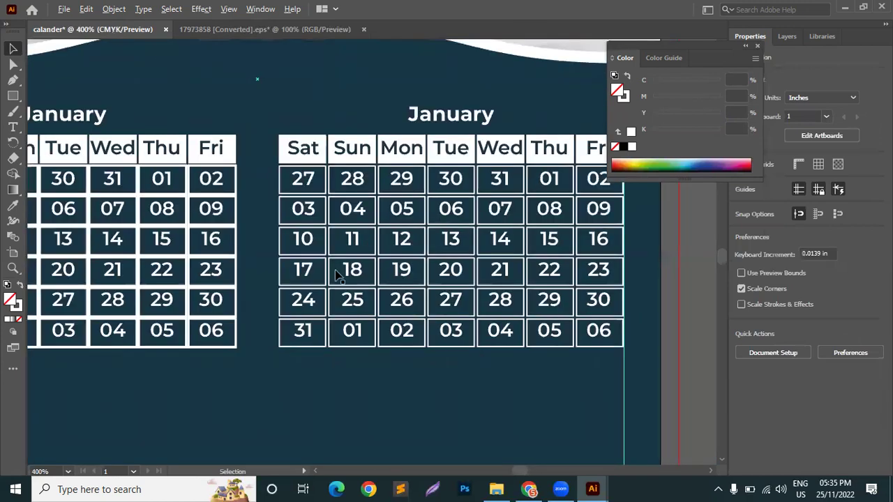
double_click(198, 205)
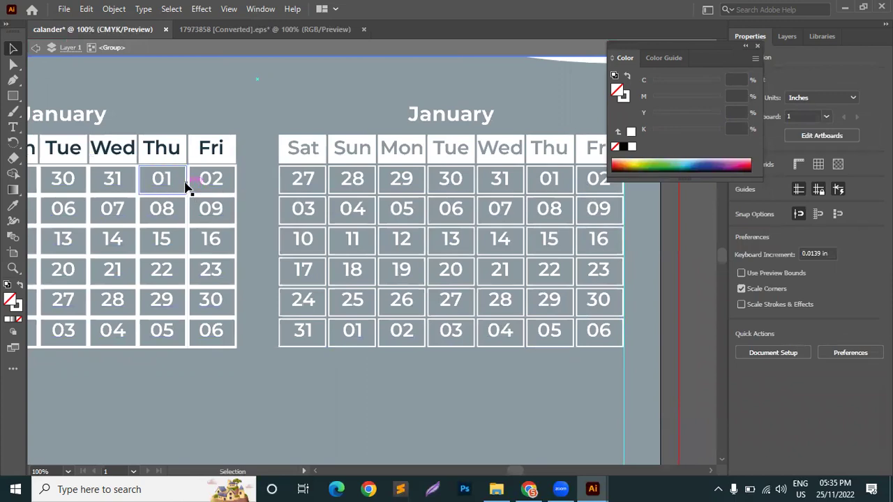
click(188, 185)
double_click(188, 186)
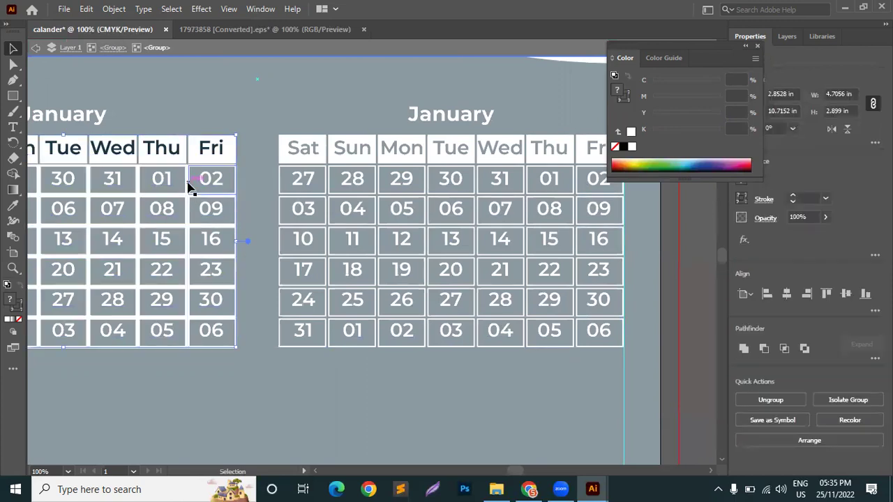
double_click(188, 185)
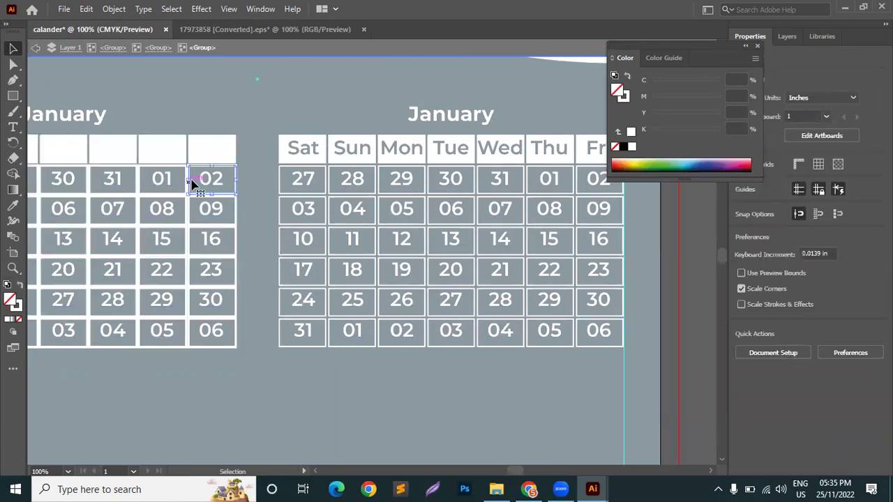
scroll(261, 197, down, 2)
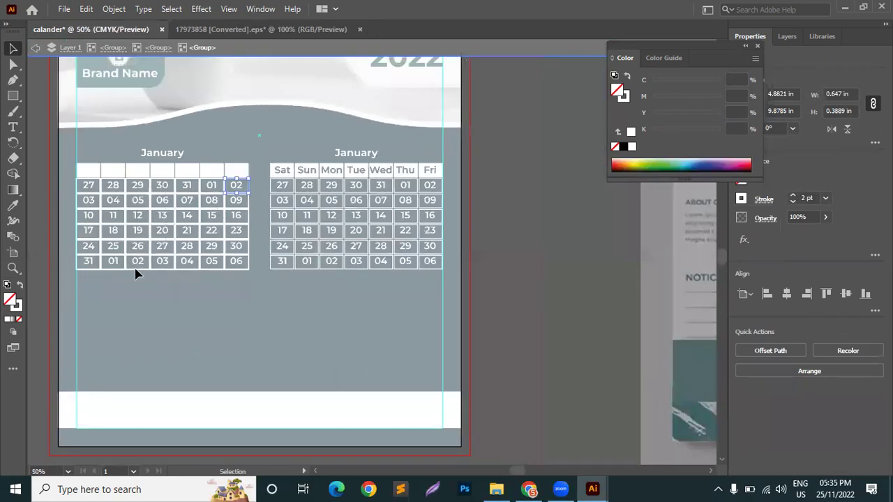
key(ctrl+a)
click(794, 202)
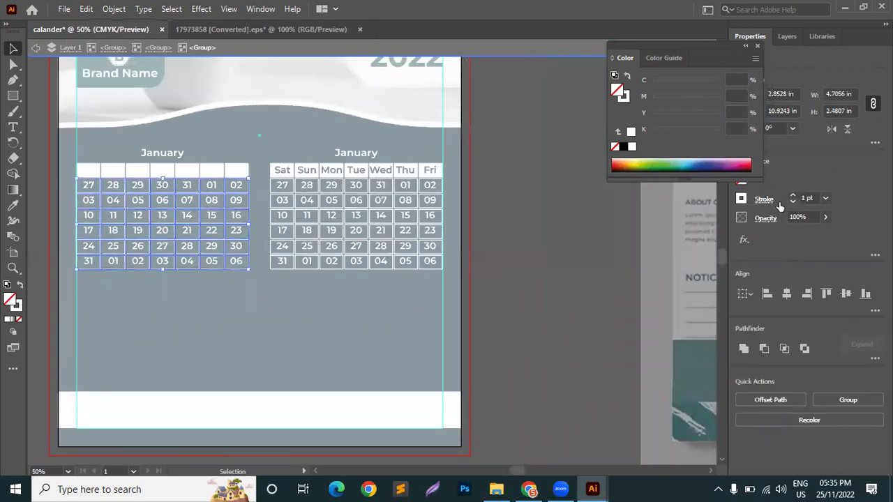
click(768, 200)
click(697, 268)
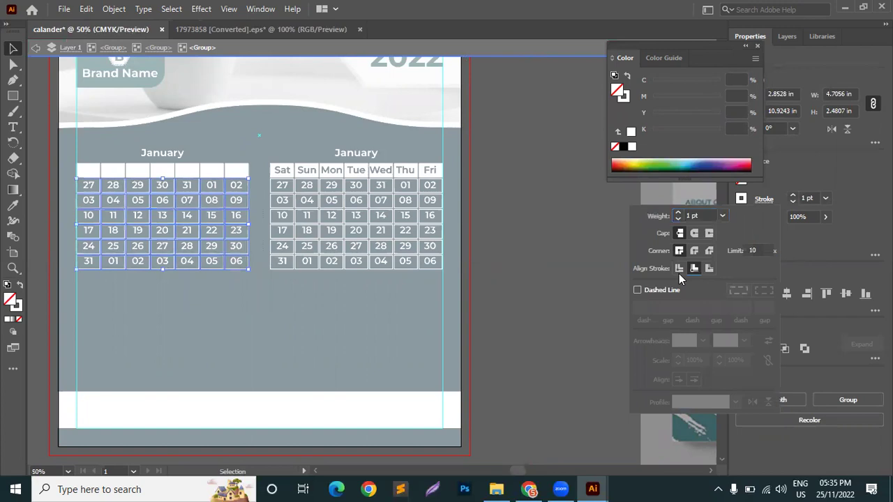
click(535, 191)
click(541, 186)
click(12, 128)
scroll(419, 154, up, 2)
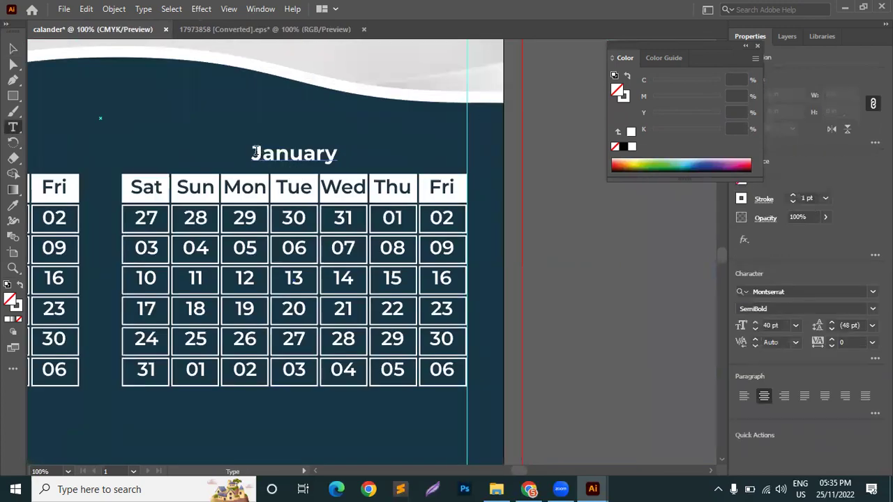
Step: Change the right calendar's heading from January to February and centre-align it over the grid
drag(256, 152, 363, 150)
text(Fe)
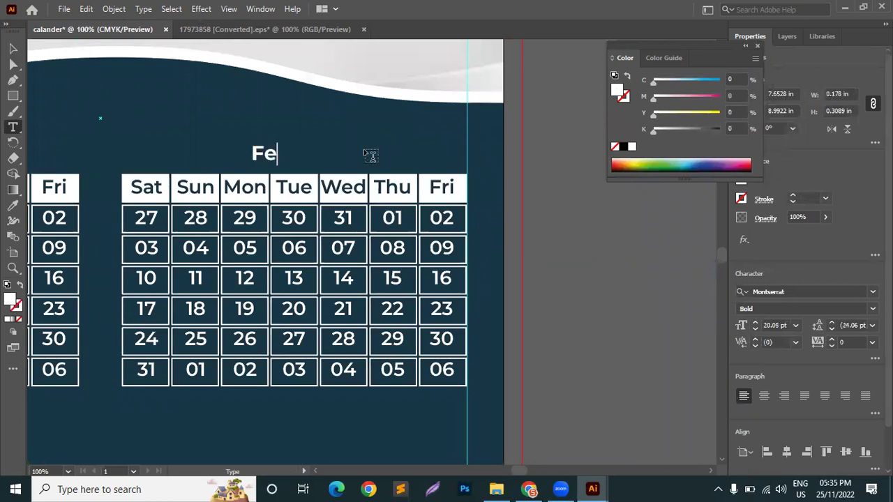
text(bruary)
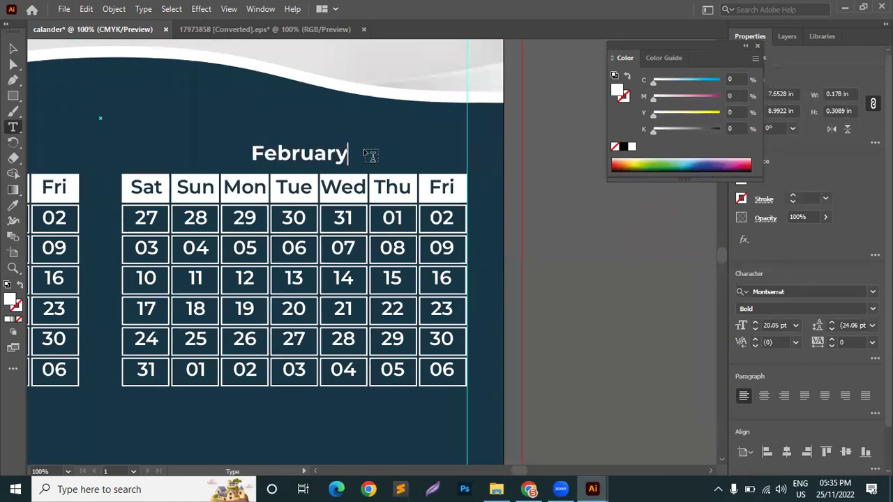
double_click(287, 159)
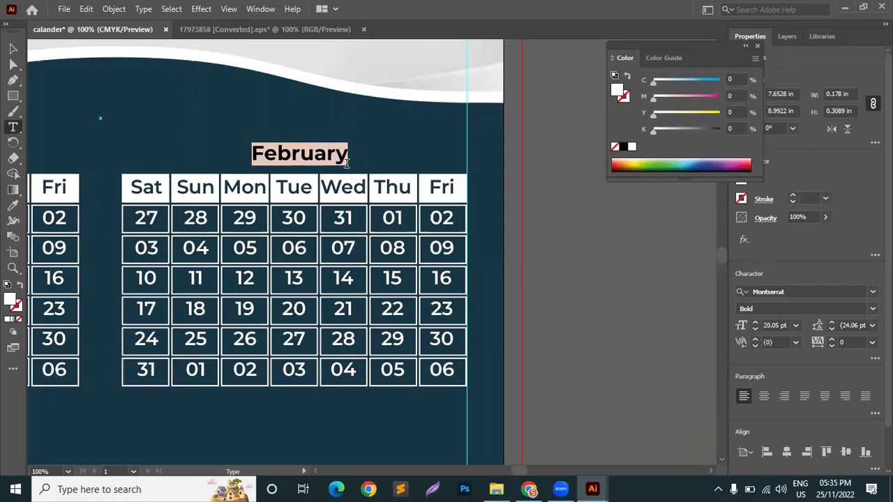
click(766, 398)
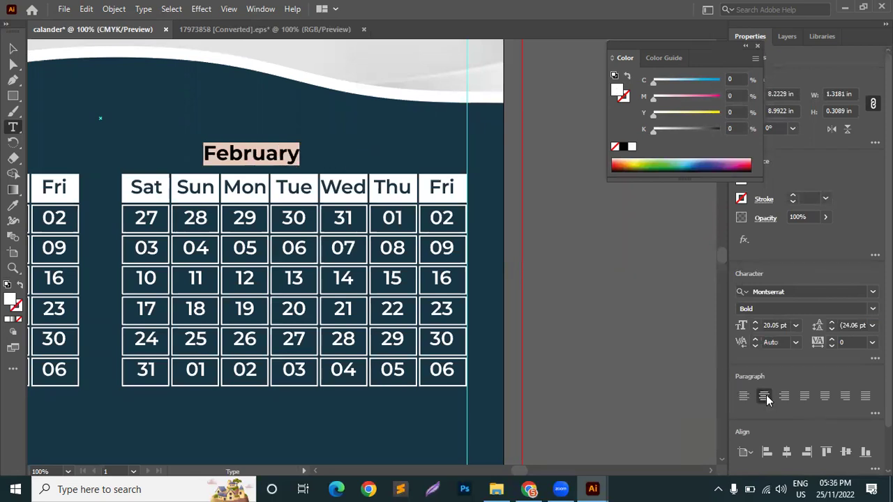
click(12, 49)
click(288, 184)
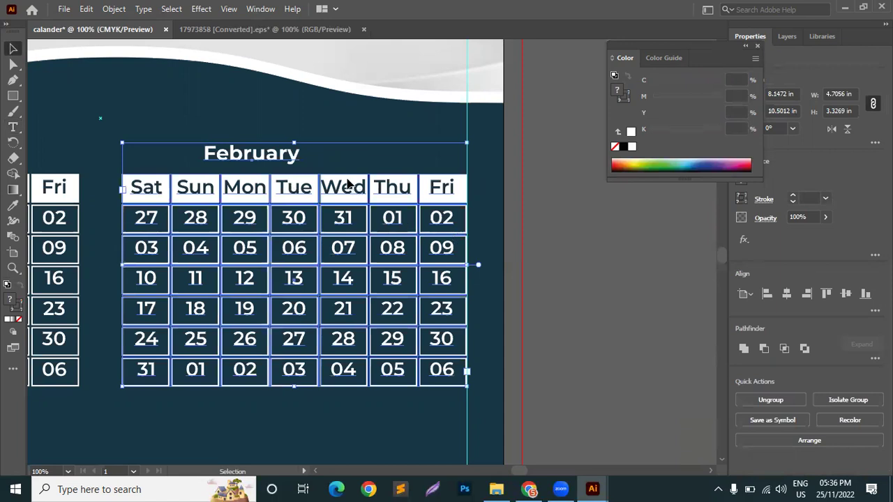
double_click(345, 185)
key(ctrl+a)
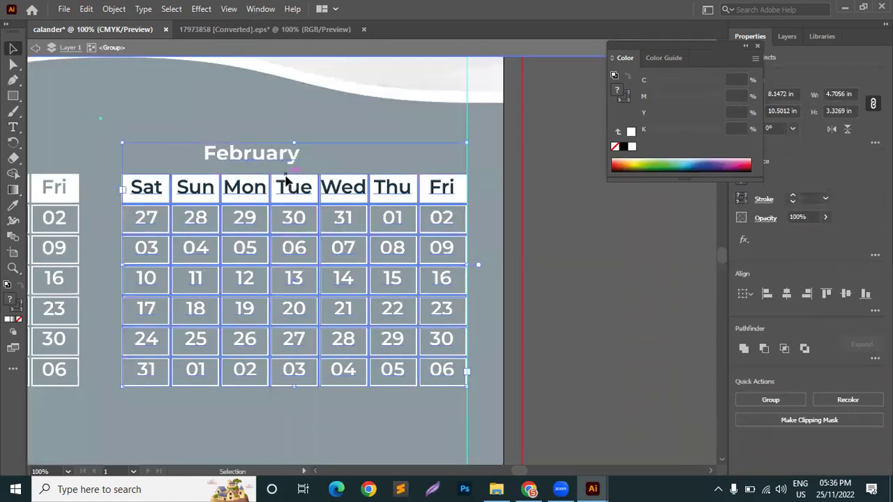
double_click(636, 279)
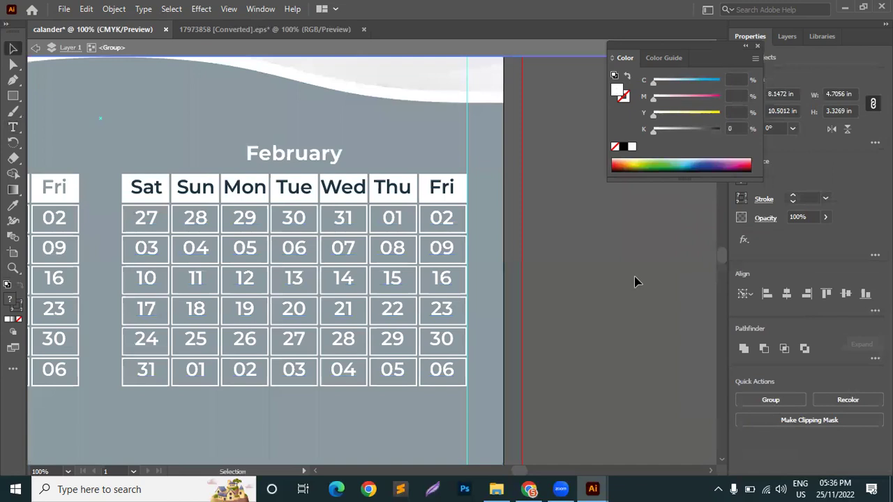
scroll(635, 279, down, 2)
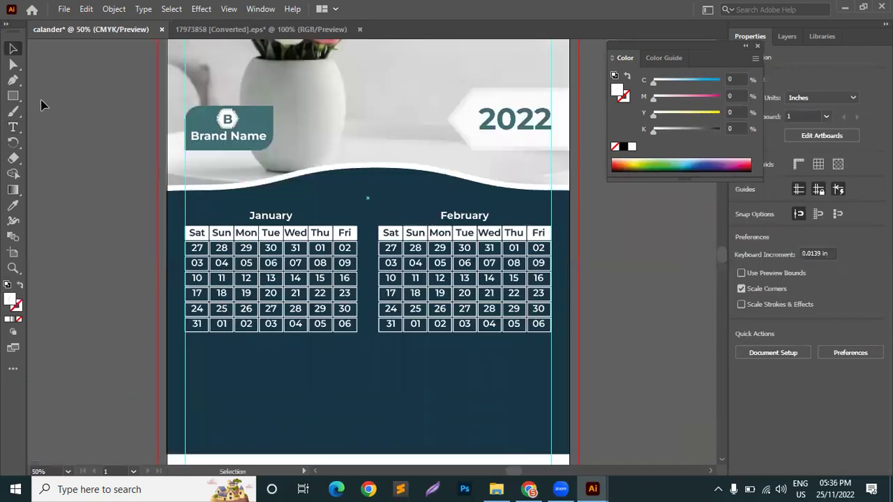
Step: Centre-align the January title text using Align Center in the Paragraph panel
click(13, 127)
double_click(270, 215)
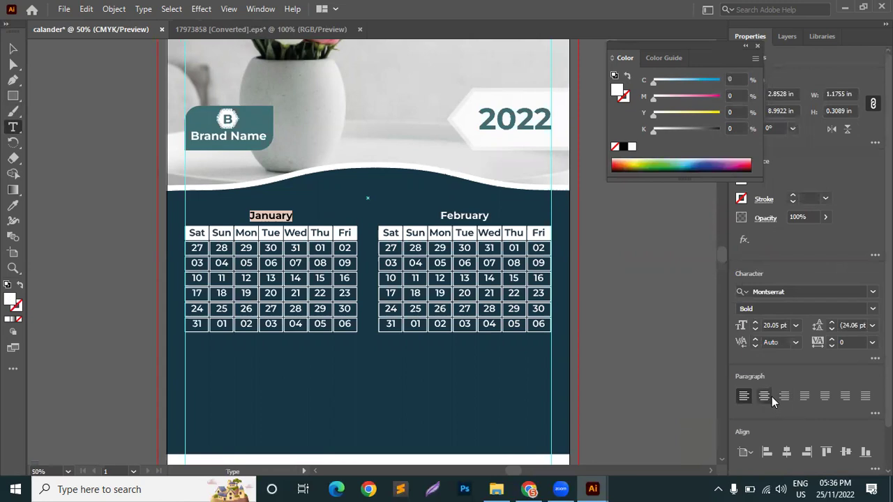
click(771, 398)
click(14, 49)
click(70, 150)
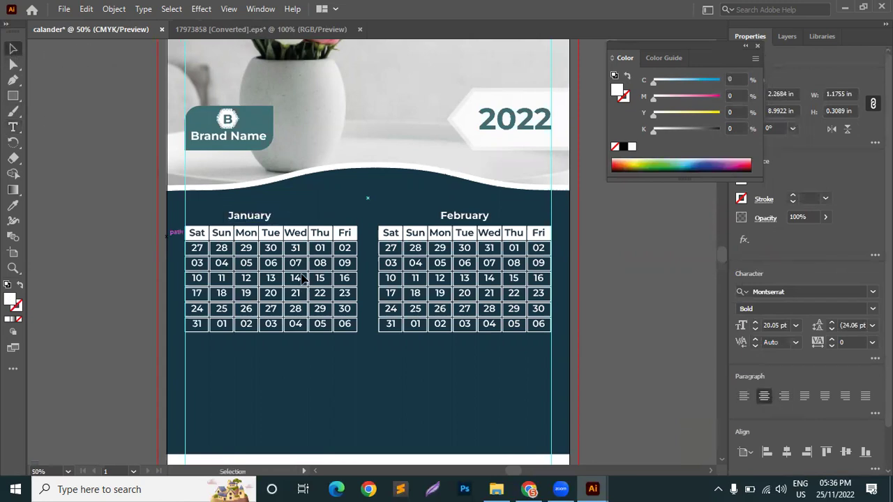
Step: Inside the January group, horizontally centre the title over the day grid
scroll(244, 227, up, 5)
scroll(268, 310, down, 3)
scroll(270, 319, up, 1)
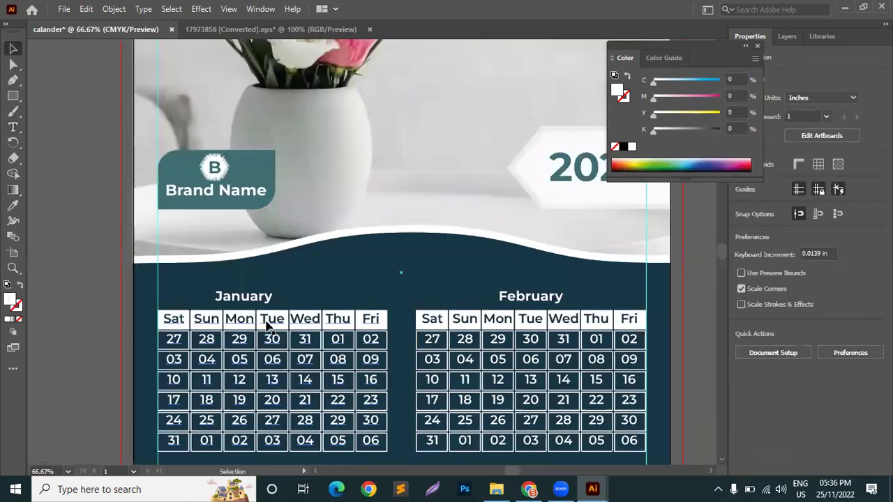
click(269, 319)
double_click(269, 319)
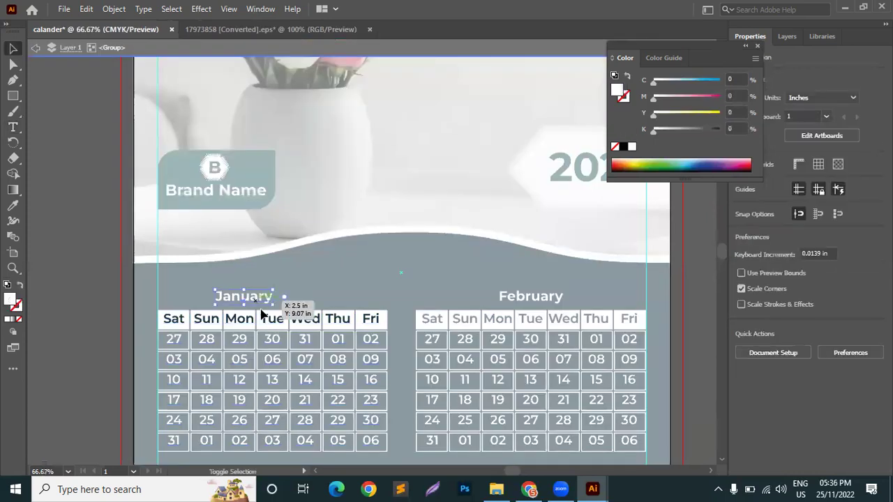
key(ctrl+a)
key(ctrl+a)
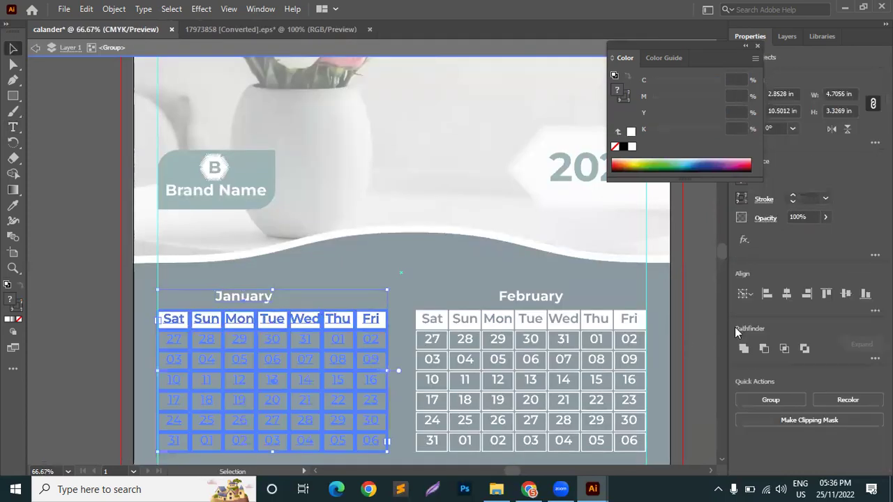
click(787, 294)
double_click(59, 235)
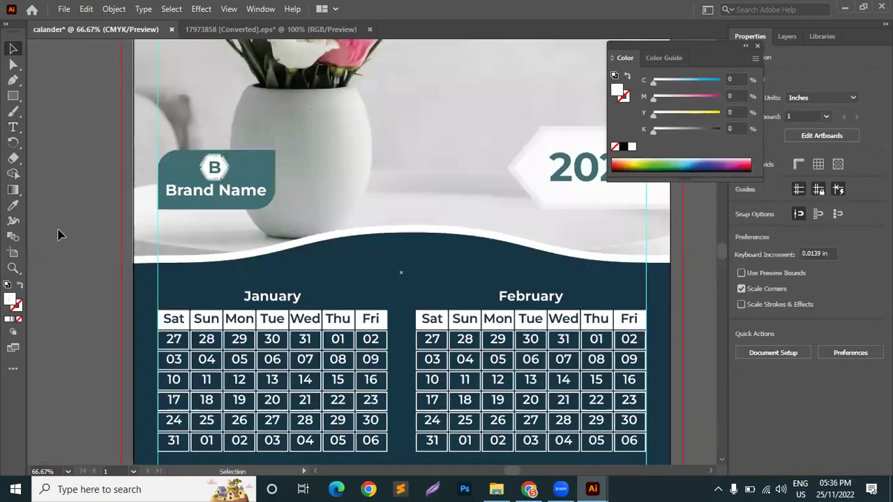
Step: Select the text of January's Fri column header
scroll(200, 249, down, 5)
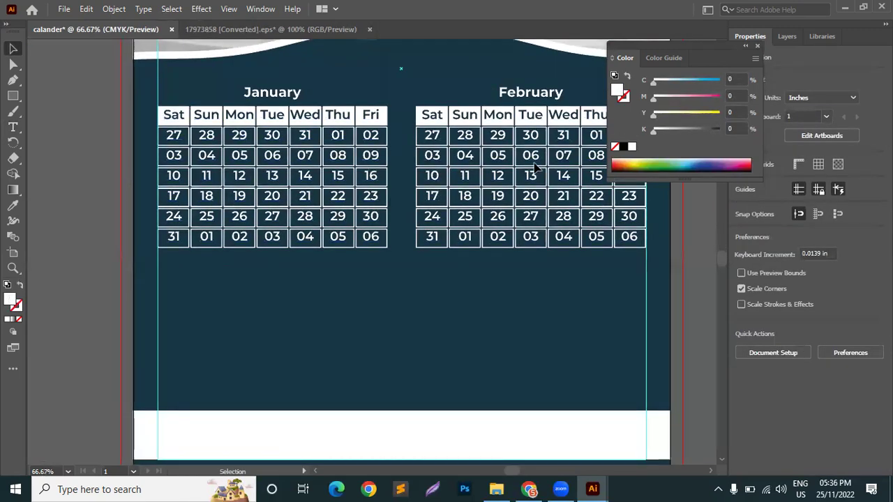
click(12, 128)
click(381, 120)
double_click(364, 115)
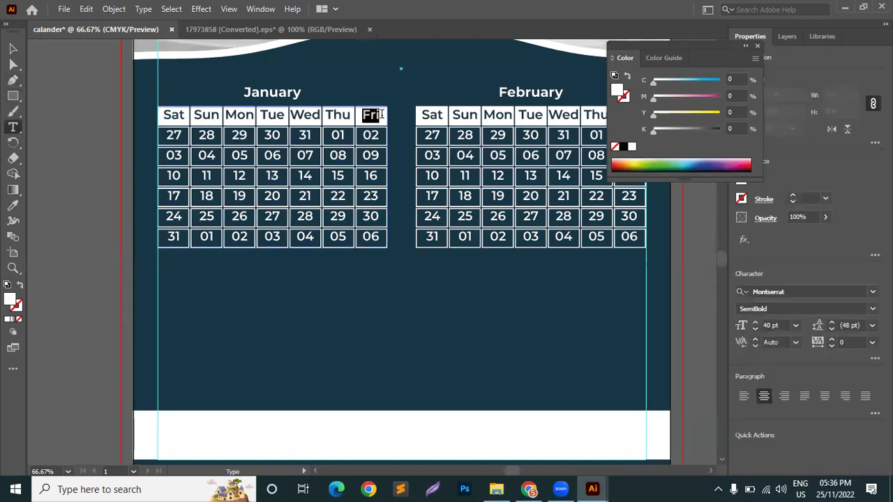
Step: Draw a red-filled rectangle beside the artboard to use as a colour source
click(618, 159)
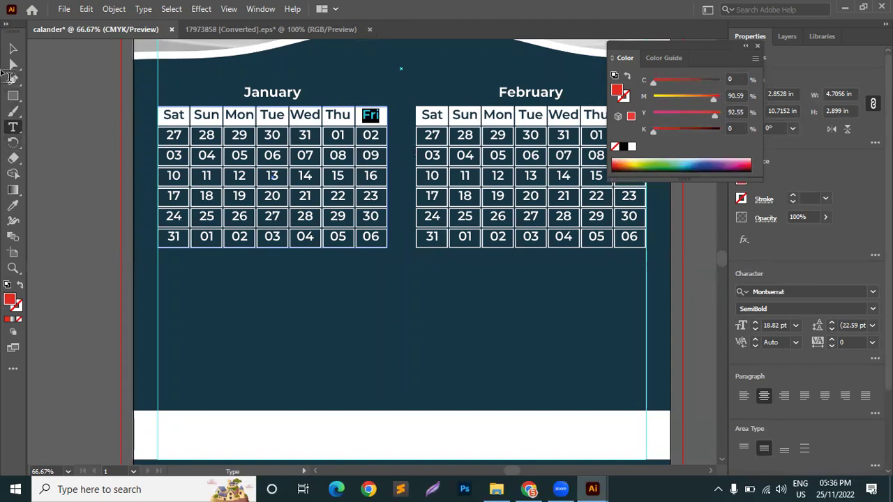
click(10, 98)
mouse_move(73, 87)
mouse_down()
mouse_move(105, 202)
mouse_move(116, 187)
mouse_up()
double_click(9, 301)
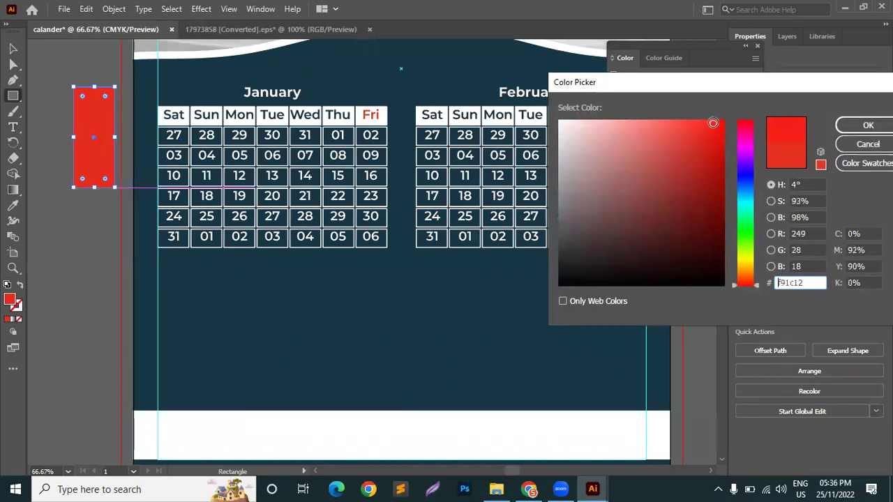
click(868, 125)
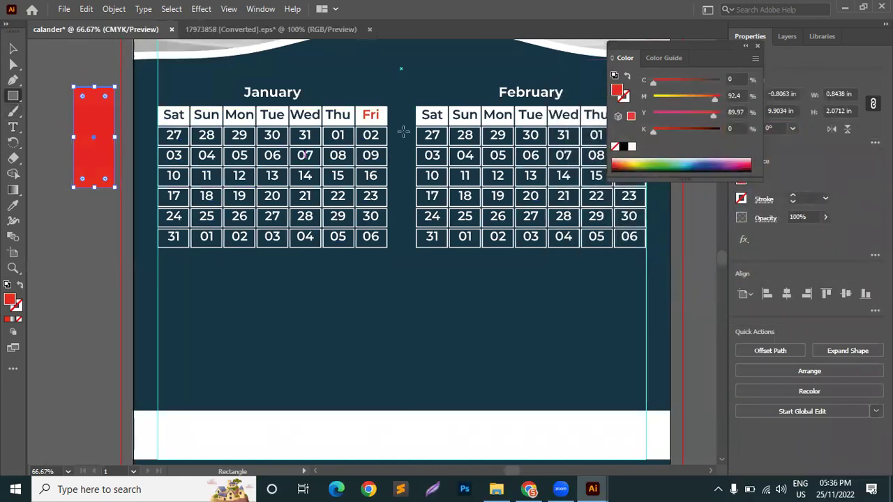
Step: Copy the rectangle's red onto January's Fri heading with the Eyedropper
click(12, 126)
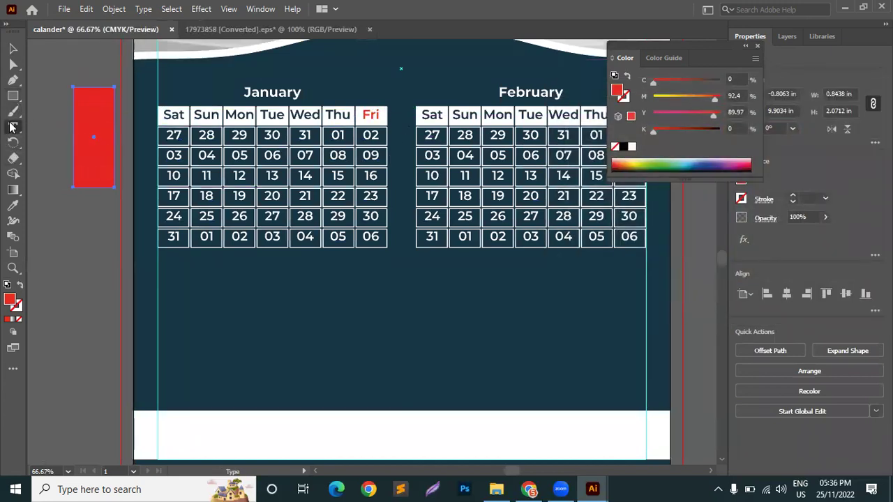
double_click(364, 114)
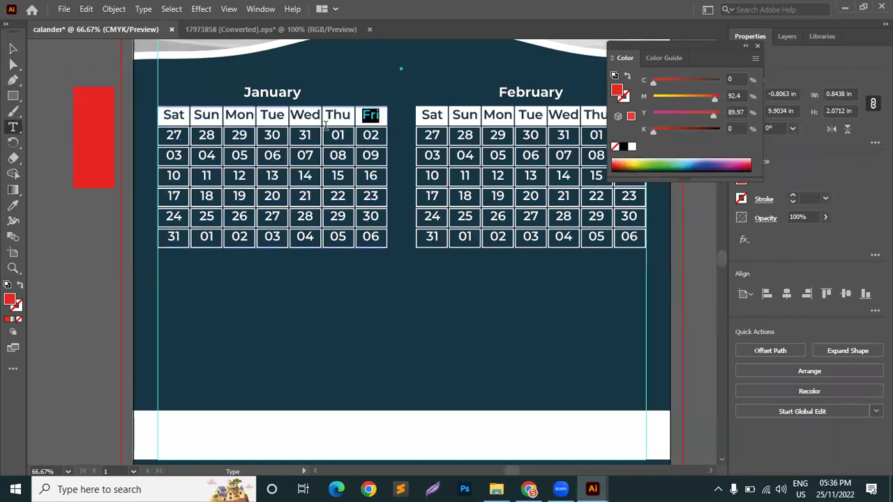
click(13, 205)
click(101, 144)
Step: Turn Friday dates 02, 09 and 16 red using the Eyedropper on the rectangle
click(12, 126)
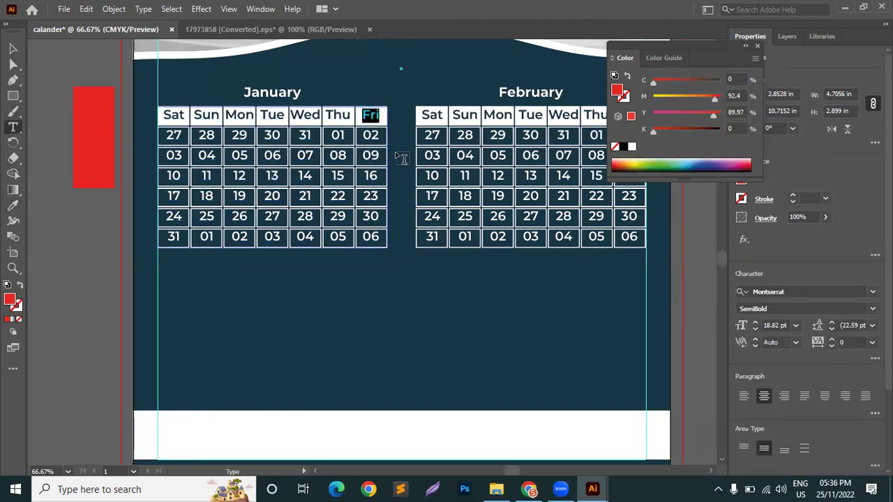
double_click(364, 135)
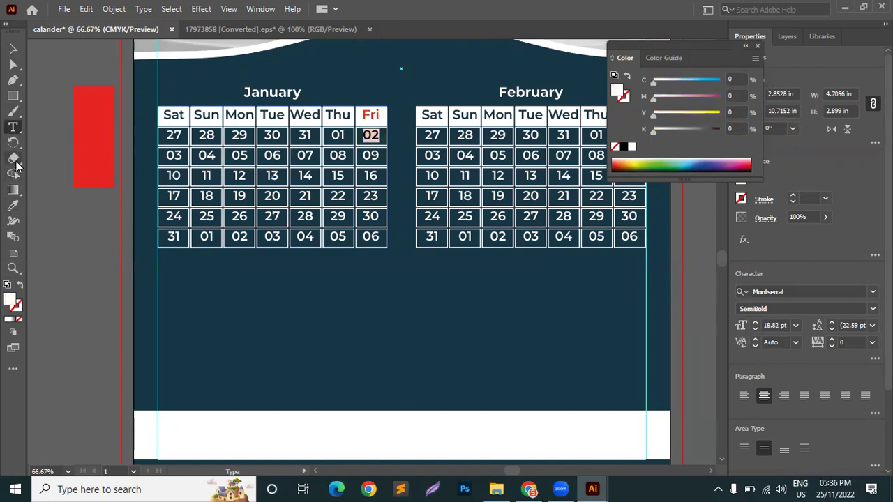
click(12, 206)
click(110, 132)
click(13, 126)
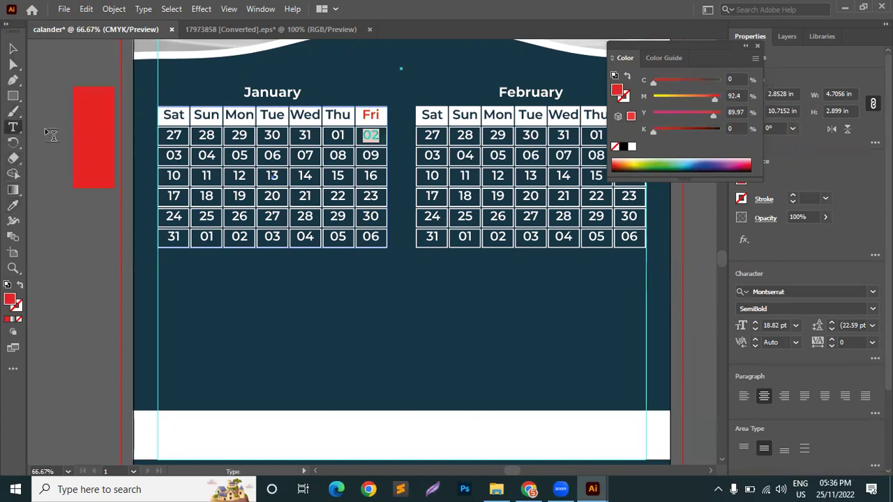
double_click(368, 154)
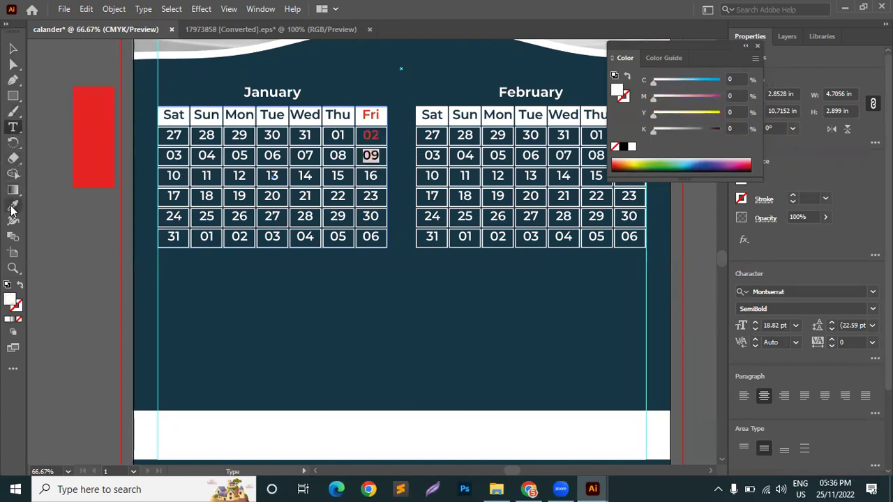
click(13, 206)
click(99, 146)
click(12, 126)
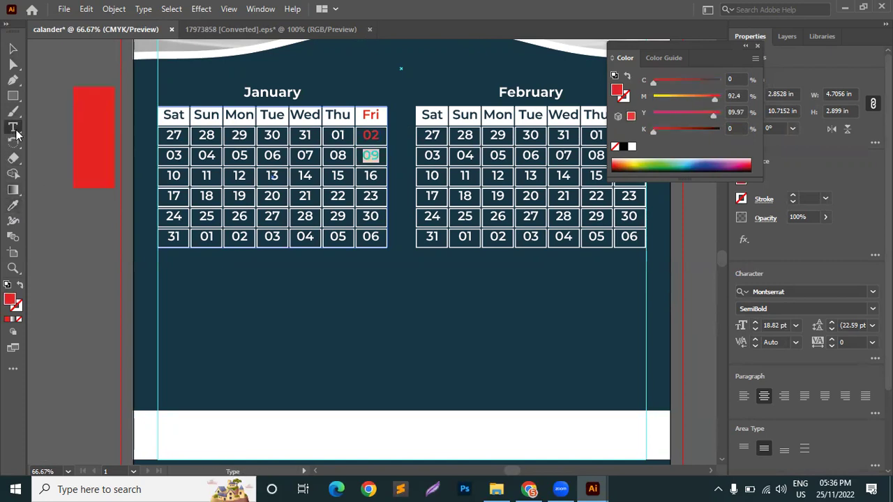
double_click(369, 175)
click(12, 207)
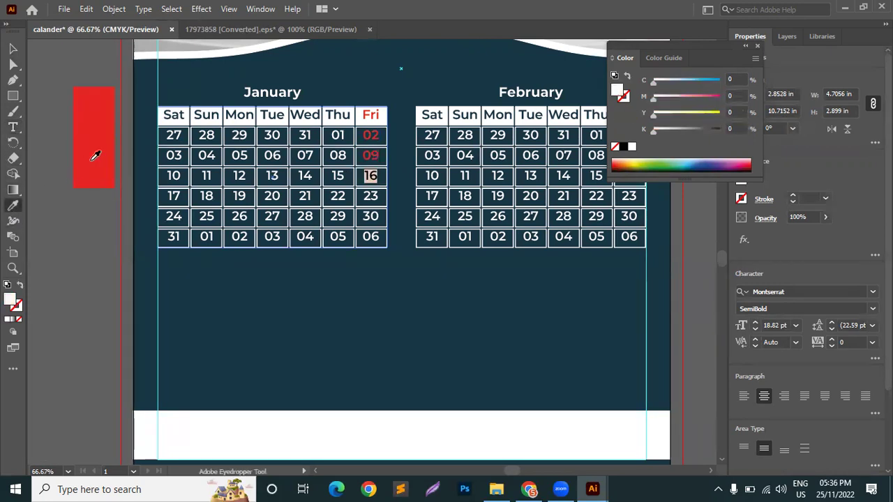
click(96, 152)
Step: Turn the remaining Friday dates 23, 30 and 06 red the same way
click(12, 126)
double_click(369, 196)
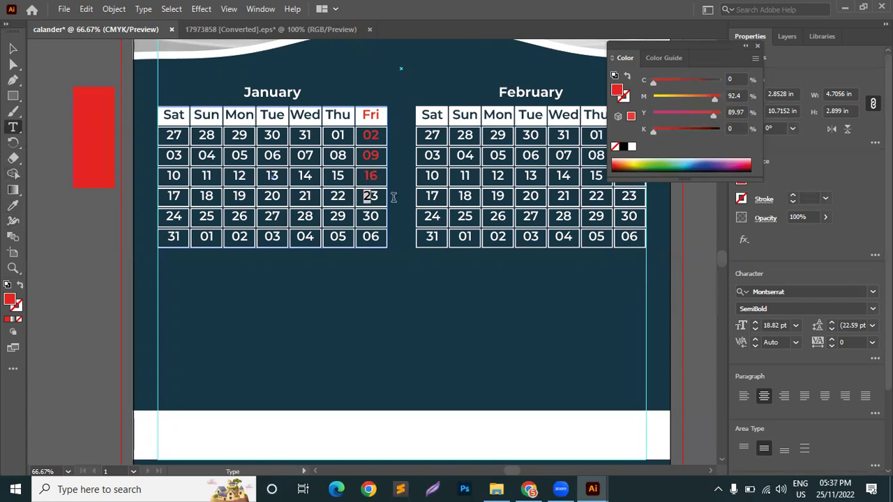
click(12, 205)
click(90, 156)
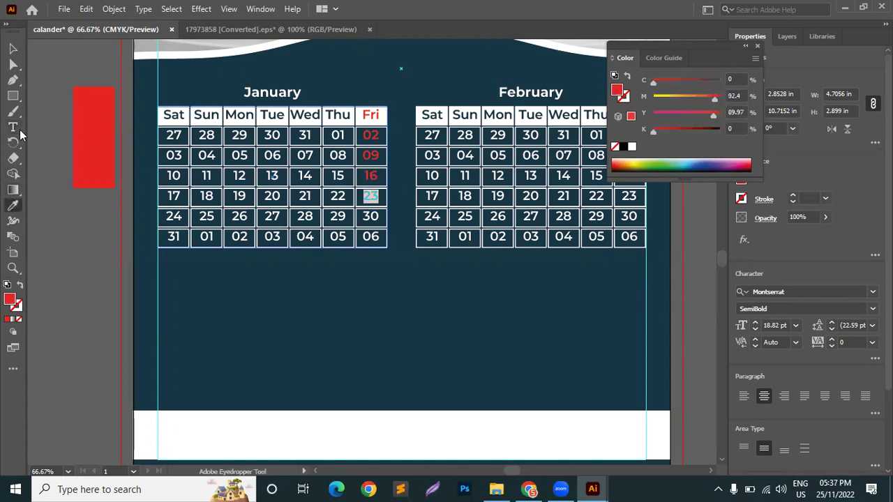
click(12, 126)
double_click(367, 217)
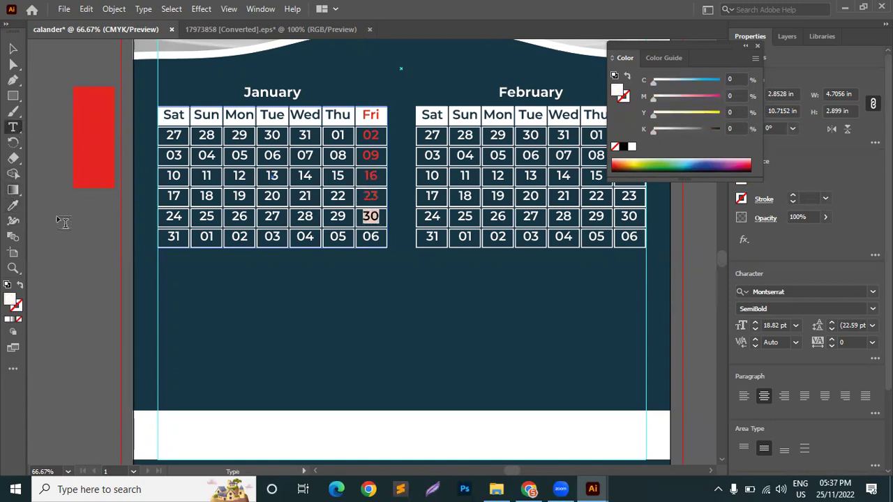
click(13, 205)
click(85, 159)
click(12, 127)
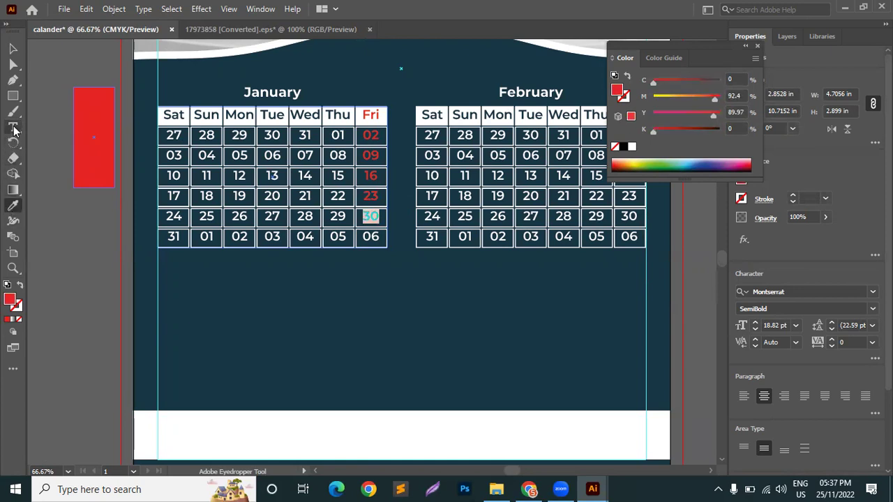
double_click(368, 236)
click(13, 206)
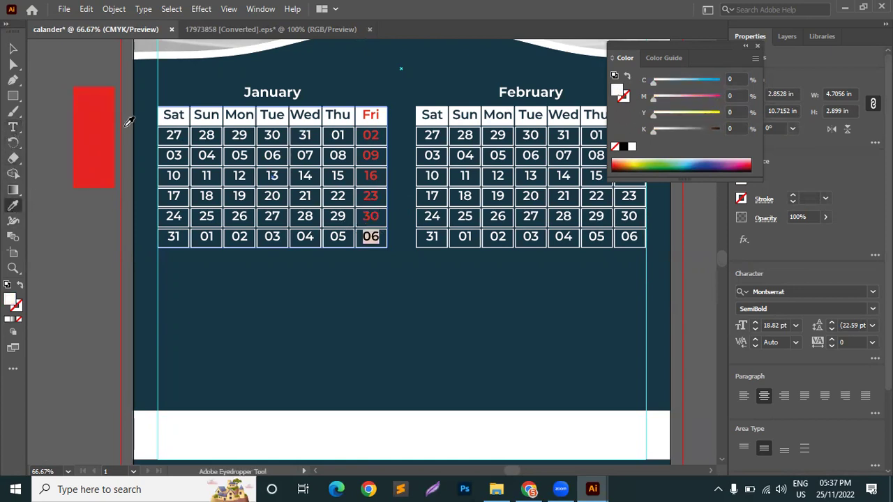
click(85, 125)
click(14, 130)
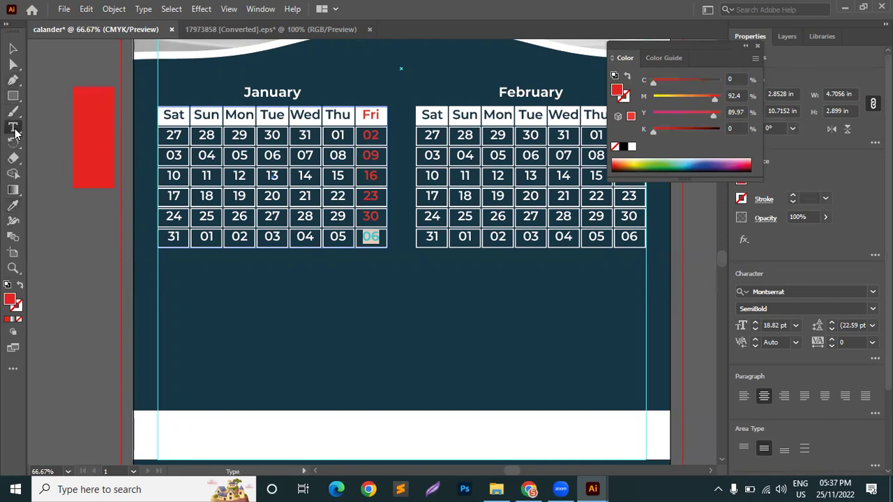
Step: Set January's leading overflow dates 27–31 to 50% opacity
drag(311, 135, 164, 136)
click(812, 217)
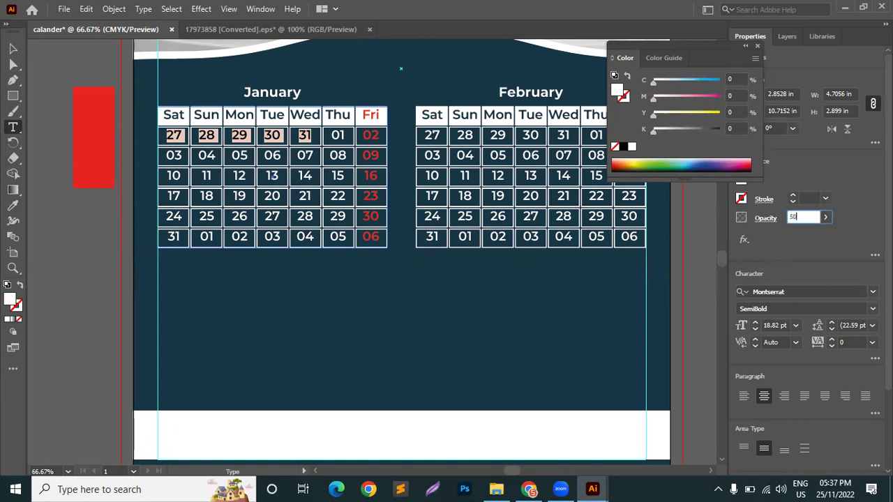
key(Return)
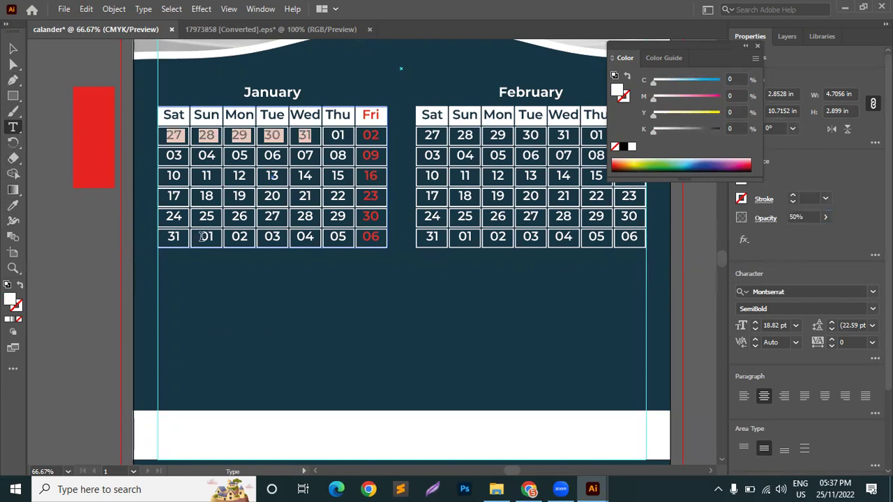
Step: Set the trailing overflow dates 01–06 to 50% opacity, then deselect
drag(202, 237, 408, 233)
click(800, 217)
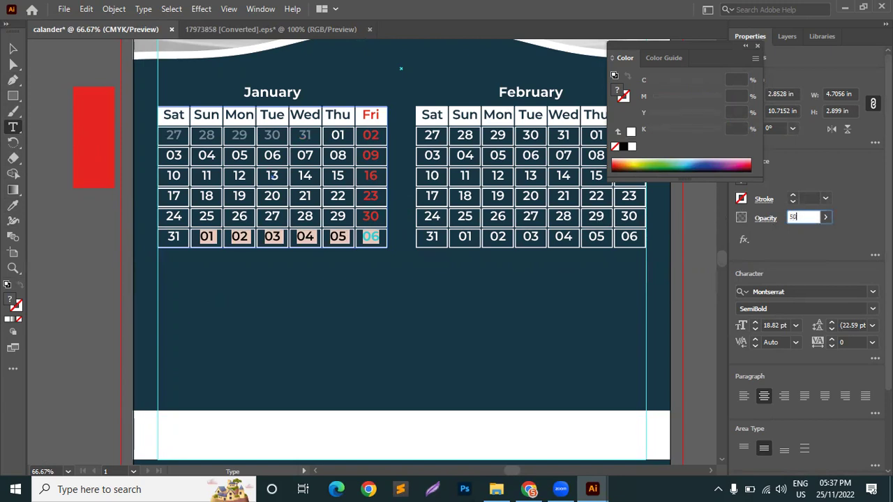
text(50)
key(Return)
click(12, 49)
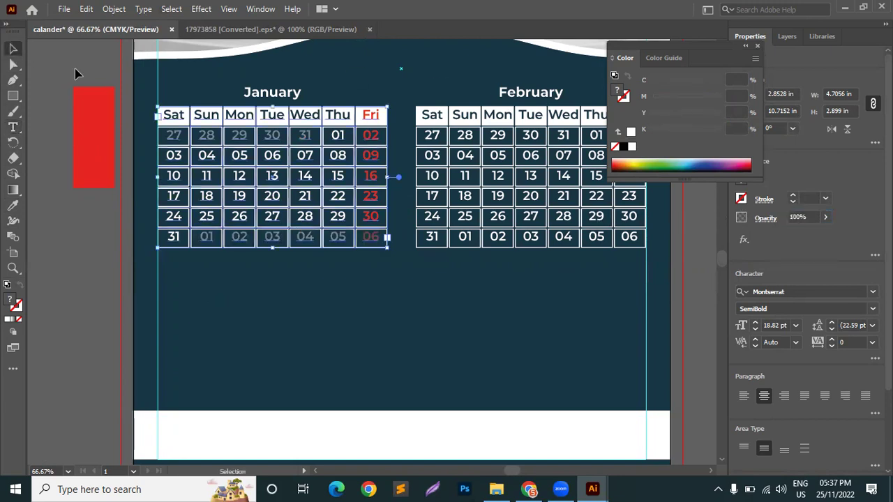
click(76, 74)
Step: Inside the January group, select the Fri cell box around 02 with Direct Selection
scroll(337, 94, right, 4)
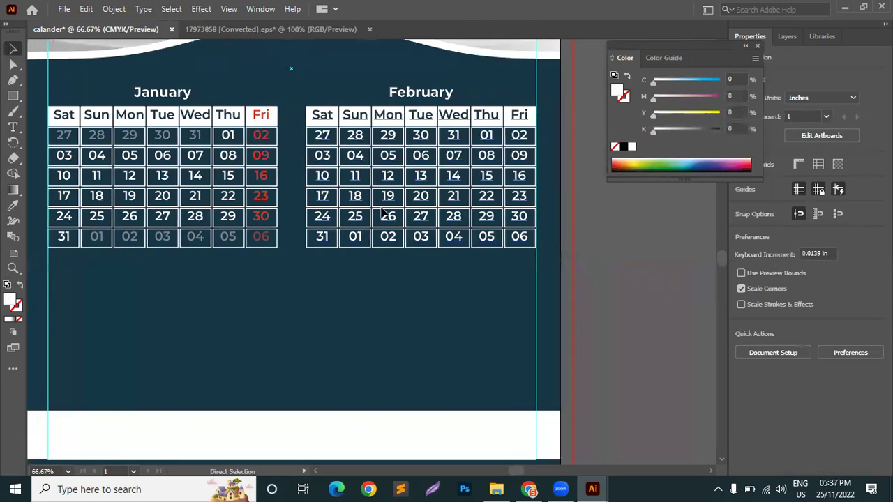
scroll(251, 241, left, 2)
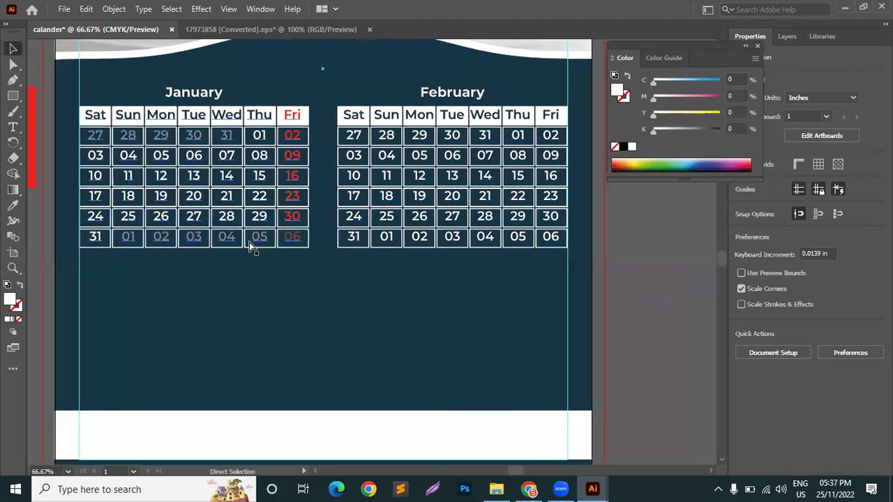
alt+scroll(328, 141, up, 3)
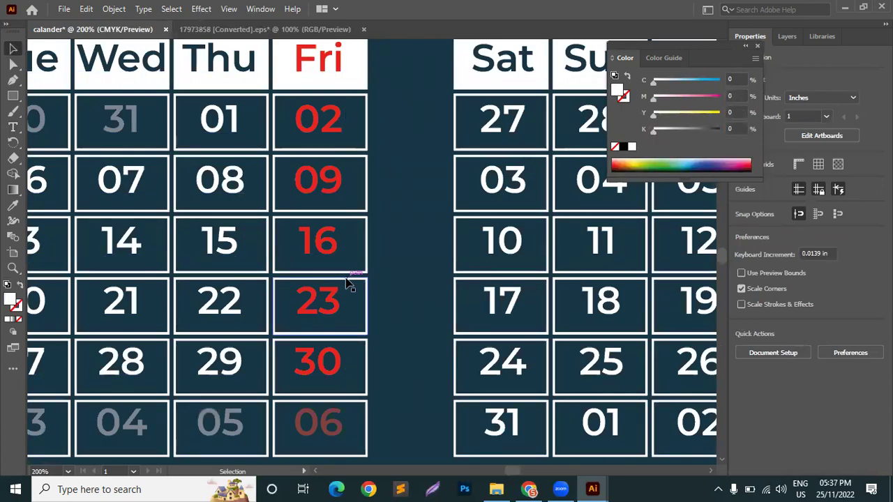
click(13, 63)
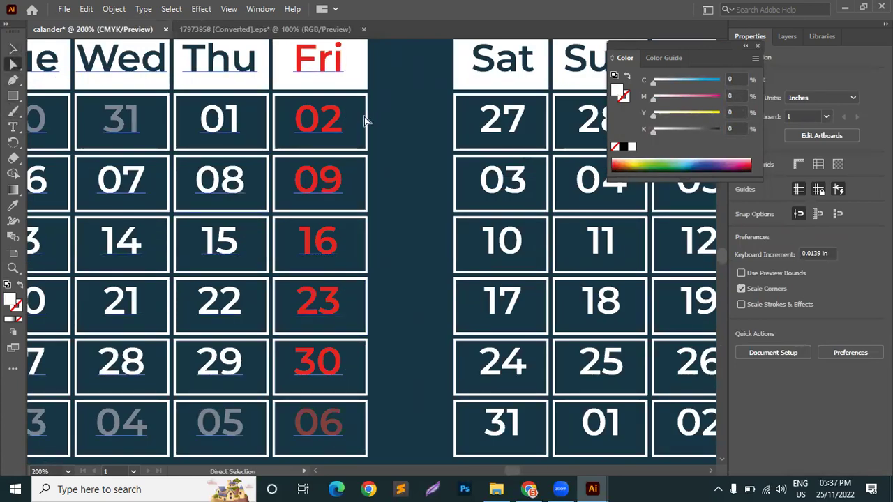
click(366, 108)
click(366, 105)
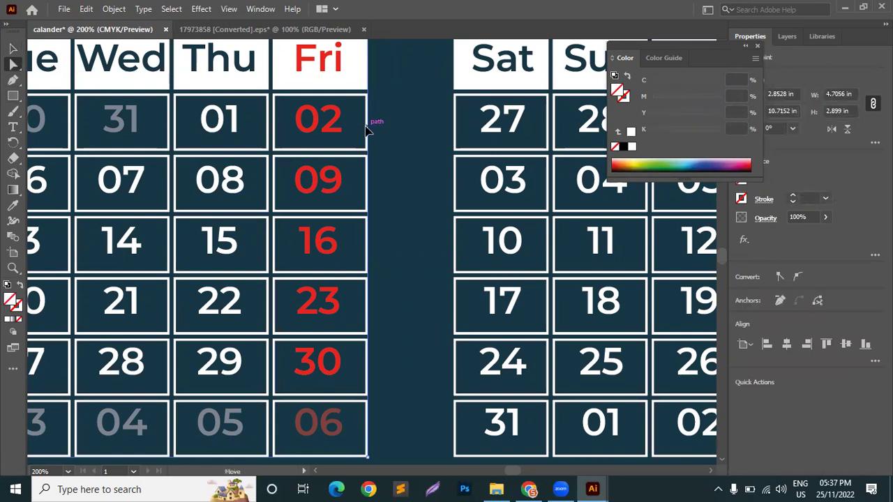
click(13, 48)
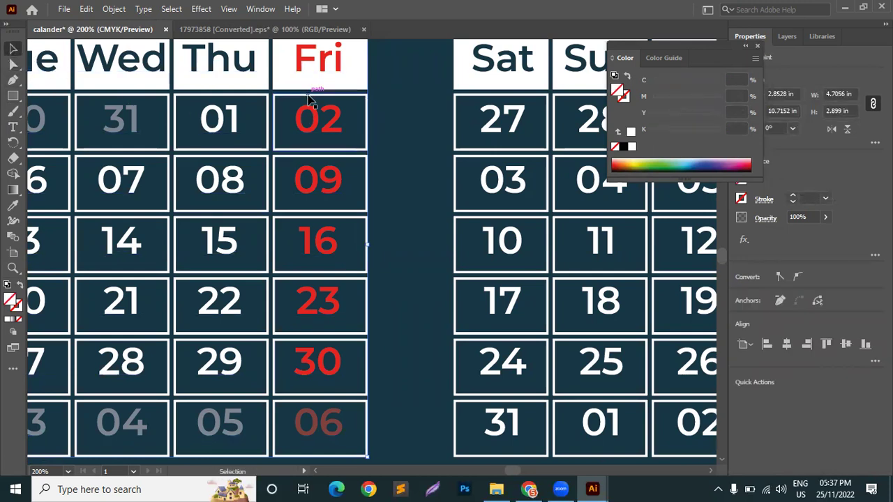
double_click(309, 98)
click(12, 63)
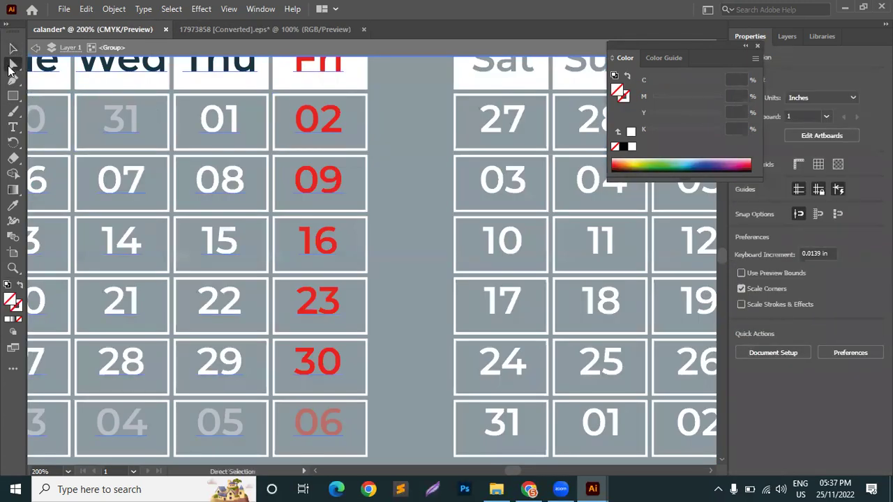
click(355, 97)
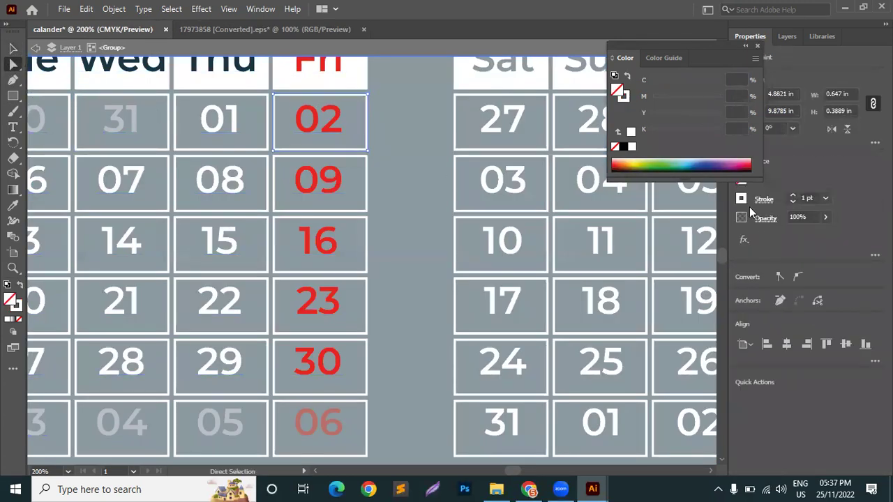
click(370, 248)
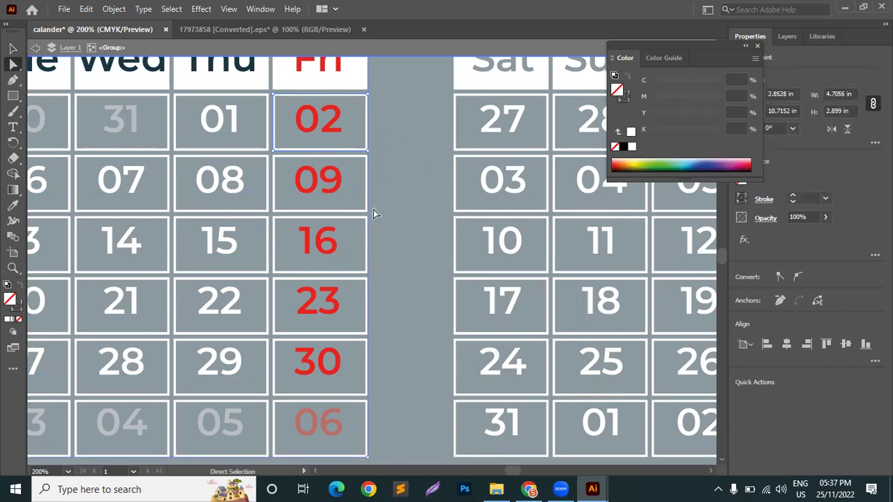
Step: Add the Friday cells 09 through 06 and fill them white, then deselect
scroll(380, 369, down, 3)
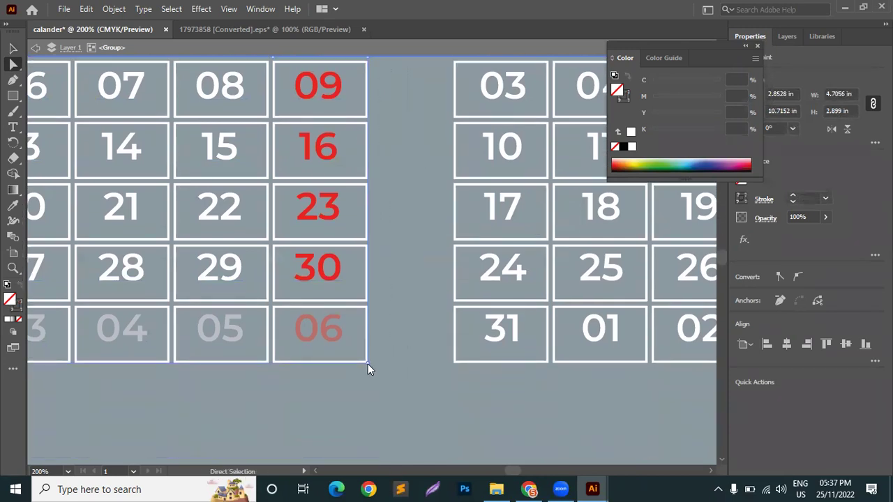
click(366, 363)
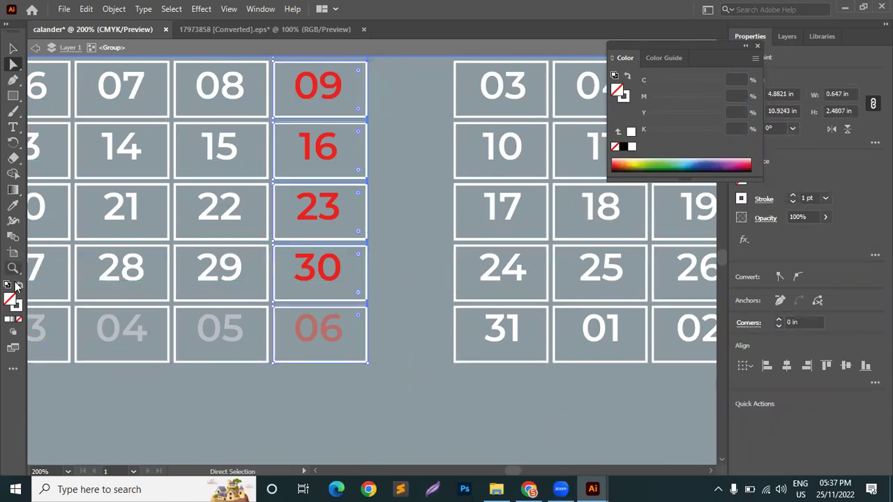
click(19, 286)
click(12, 47)
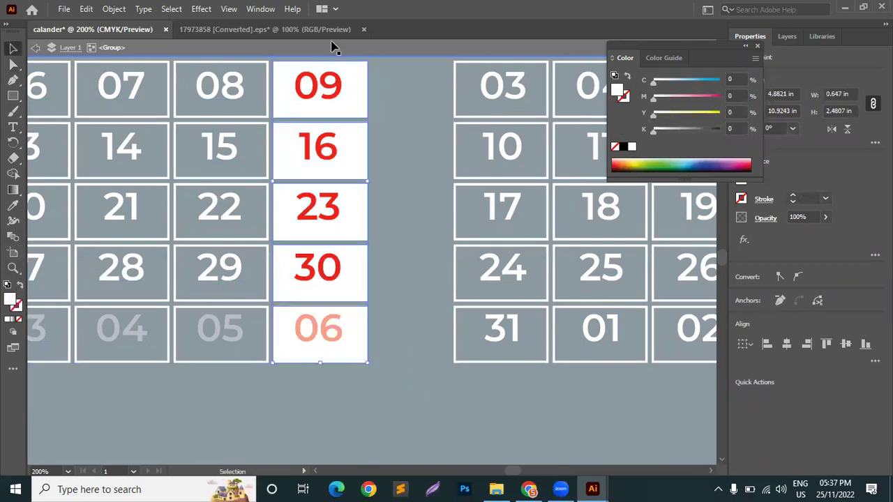
scroll(321, 244, down, 3)
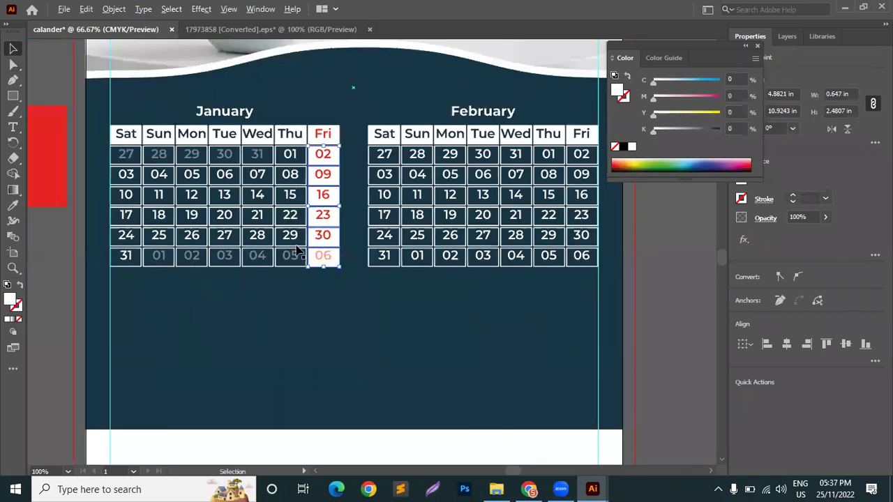
click(58, 278)
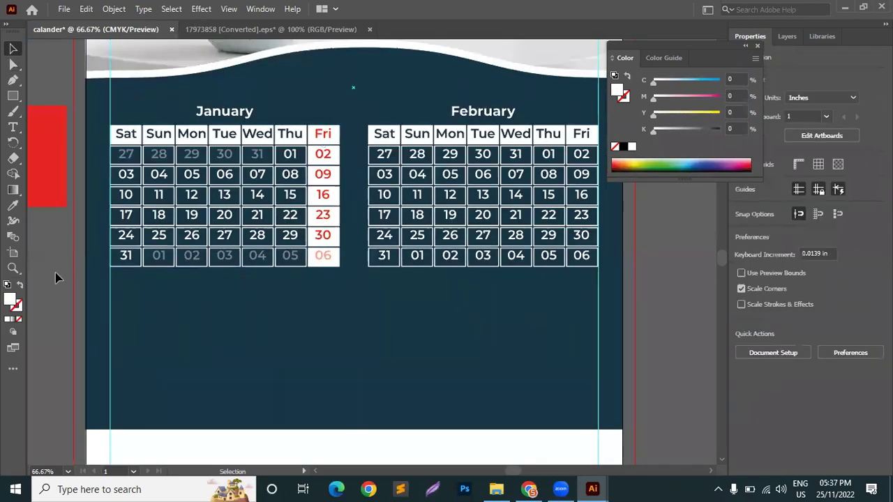
scroll(57, 276, right, 3)
key(a)
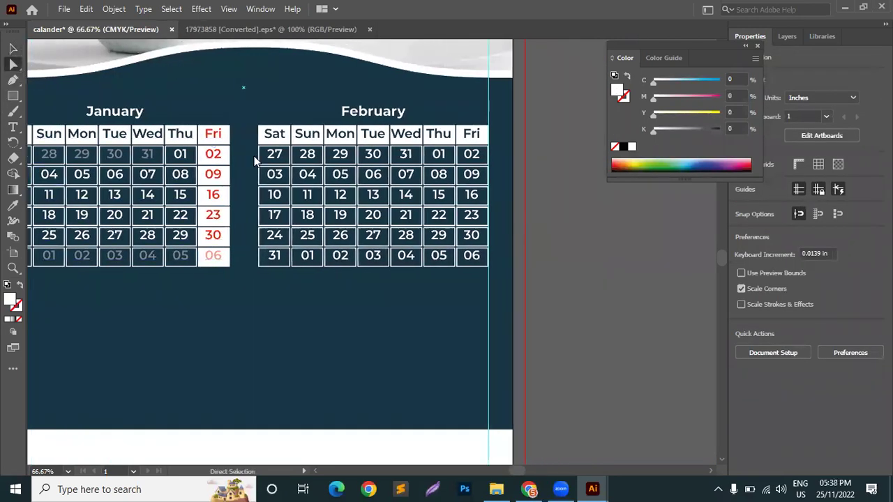
click(438, 174)
scroll(440, 175, up, 4)
scroll(390, 153, right, 3)
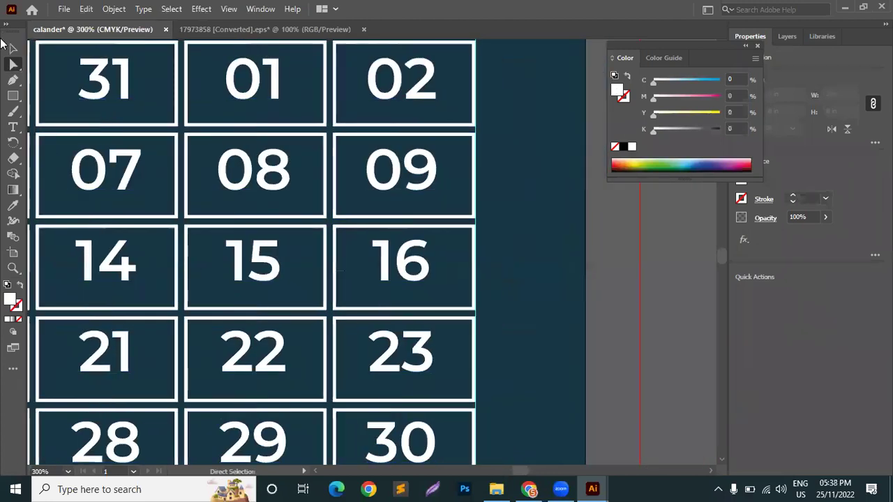
click(13, 47)
click(406, 105)
double_click(408, 105)
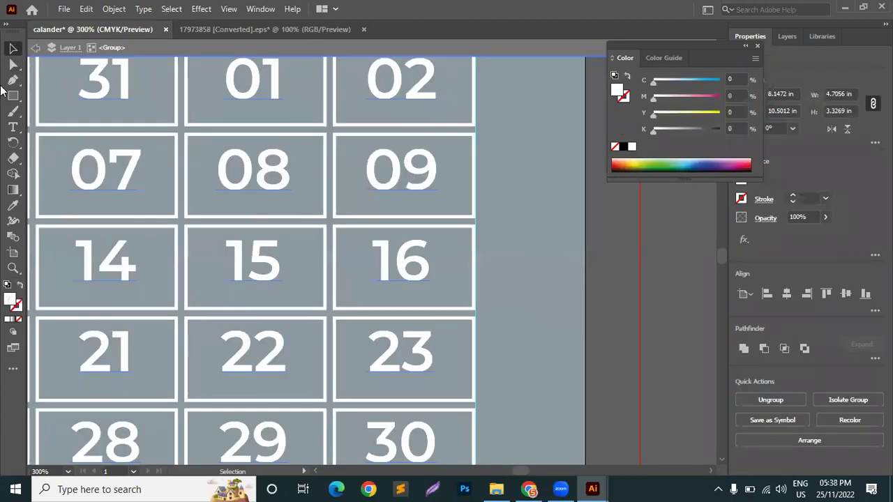
key(a)
scroll(443, 186, up, 1)
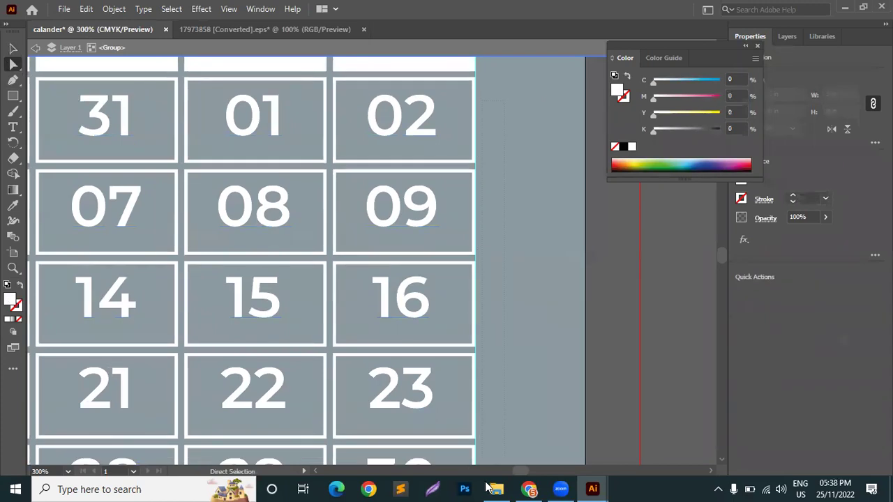
scroll(486, 488, down, 5)
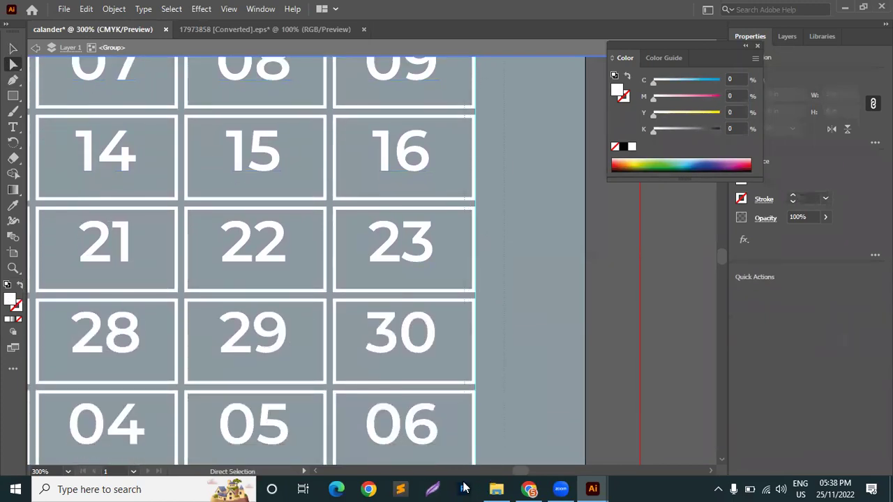
scroll(446, 423, down, 1)
click(475, 410)
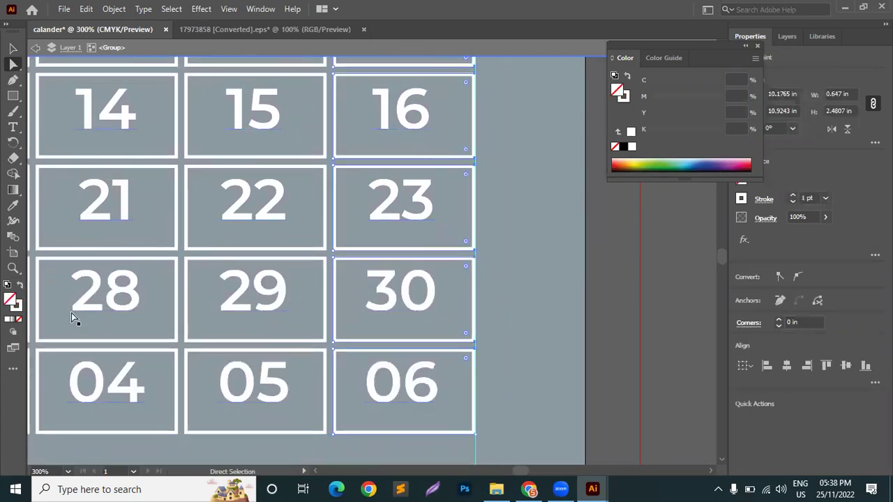
click(20, 285)
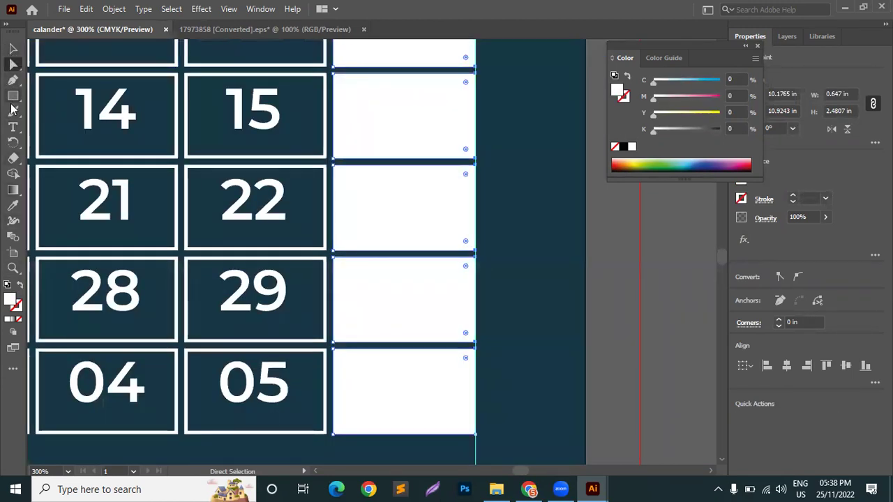
click(13, 126)
key(ctrl+1)
click(12, 48)
scroll(567, 258, left, 1)
key(ctrl+minus)
key(ctrl+minus)
key(ctrl+minus)
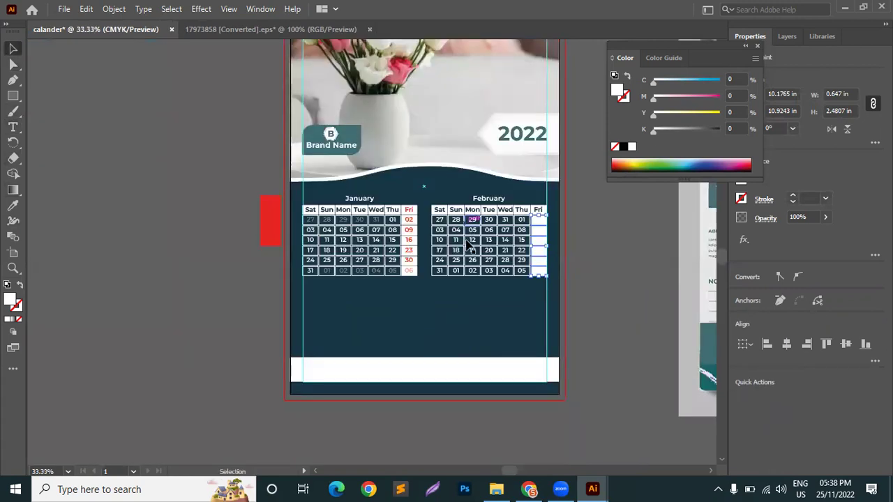
key(z)
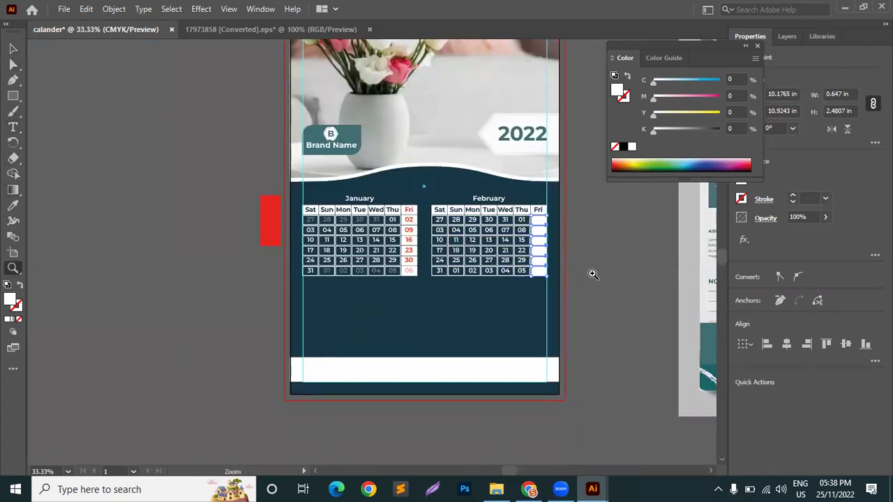
click(12, 48)
double_click(540, 234)
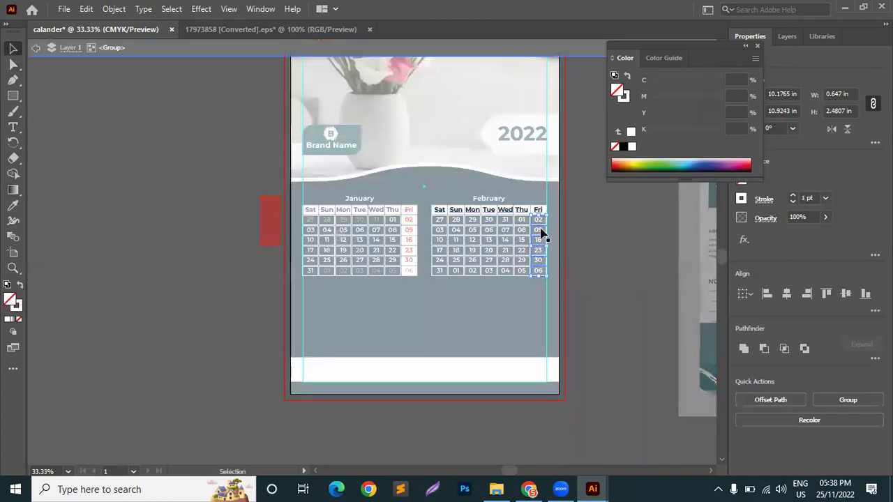
double_click(586, 251)
scroll(582, 265, up, 2)
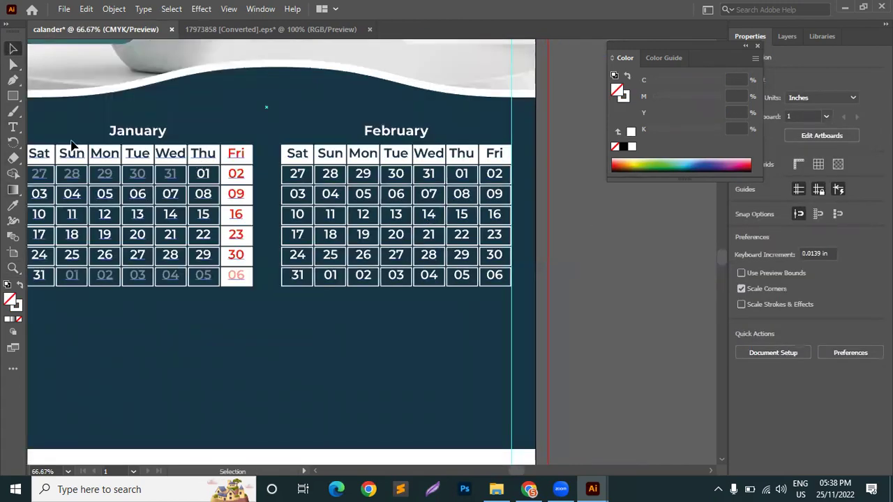
scroll(179, 298, left, 3)
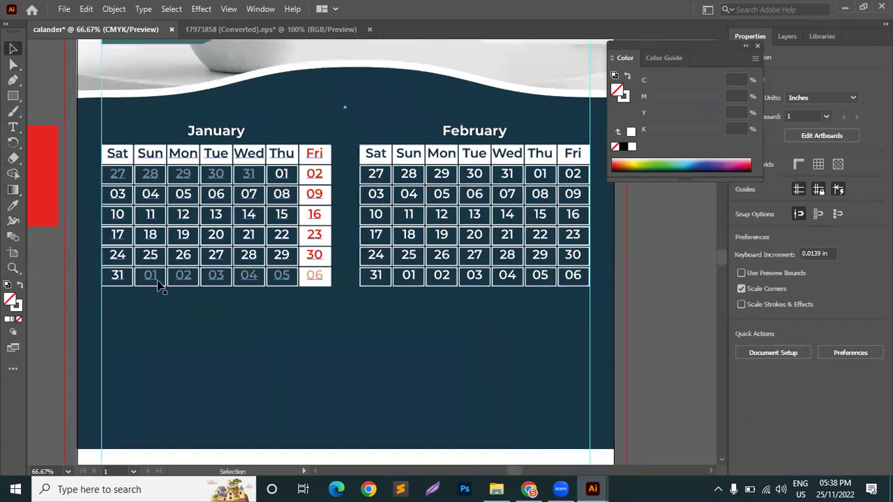
click(119, 277)
click(155, 289)
scroll(486, 194, up, 2)
Step: Delete leading dates 27–30 from February's first row so 31 falls on Saturday
click(11, 130)
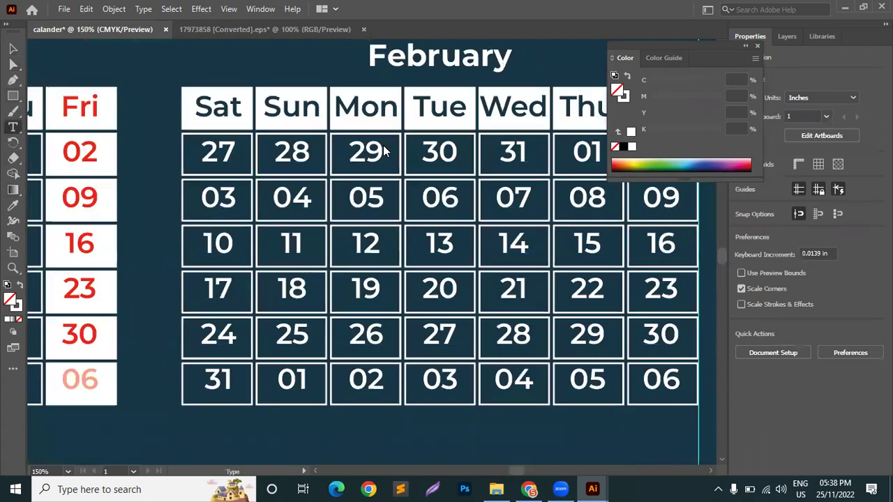
click(218, 152)
drag(530, 152, 388, 150)
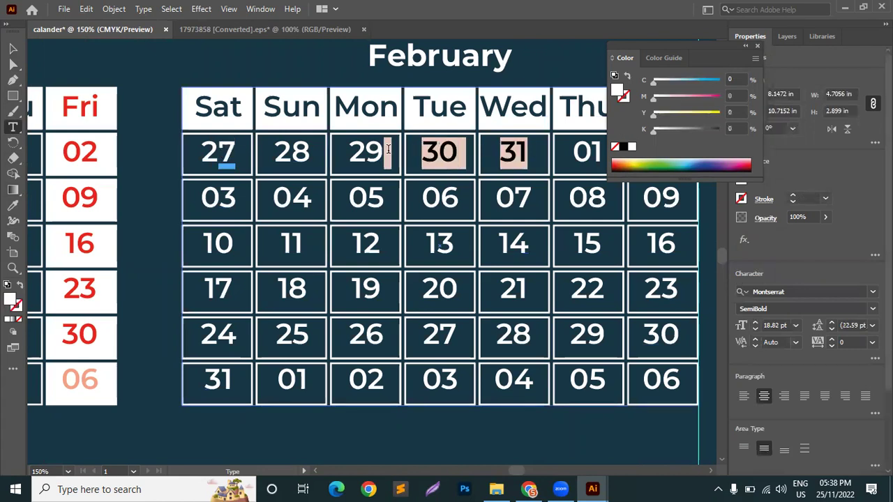
click(447, 150)
drag(448, 150, 201, 152)
key(BackSpace)
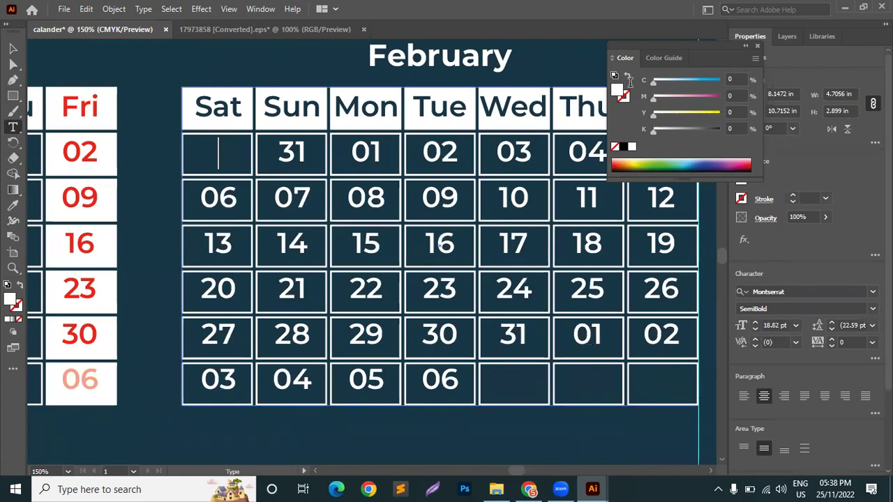
key(BackSpace)
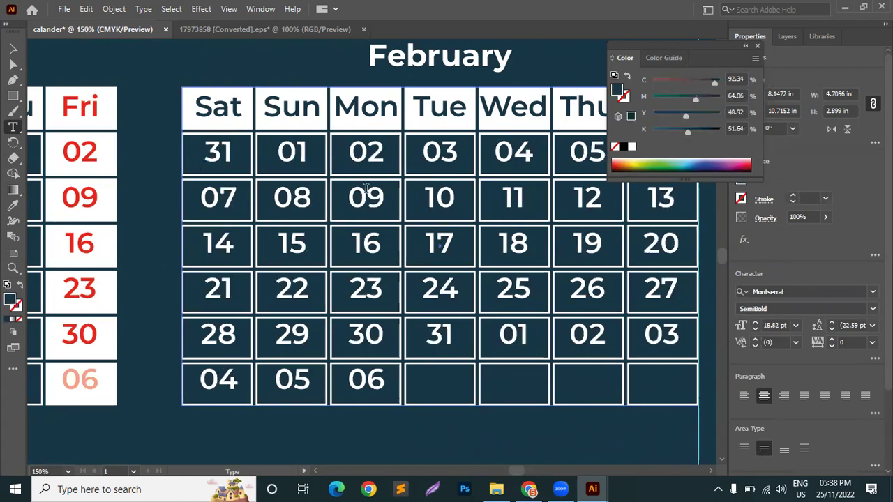
Step: Remove fifth-row dates 30 and 31 and retype February's last row as 06 to 12
scroll(292, 207, up, 1)
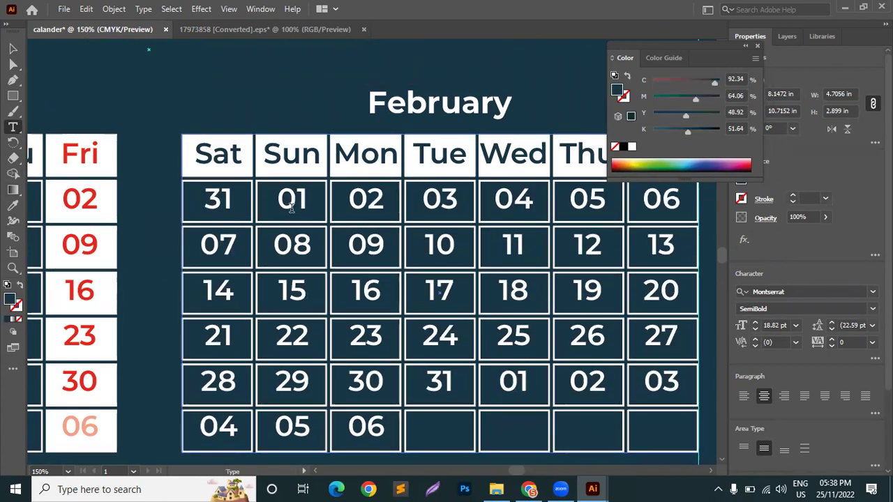
alt+scroll(291, 208, down, 1)
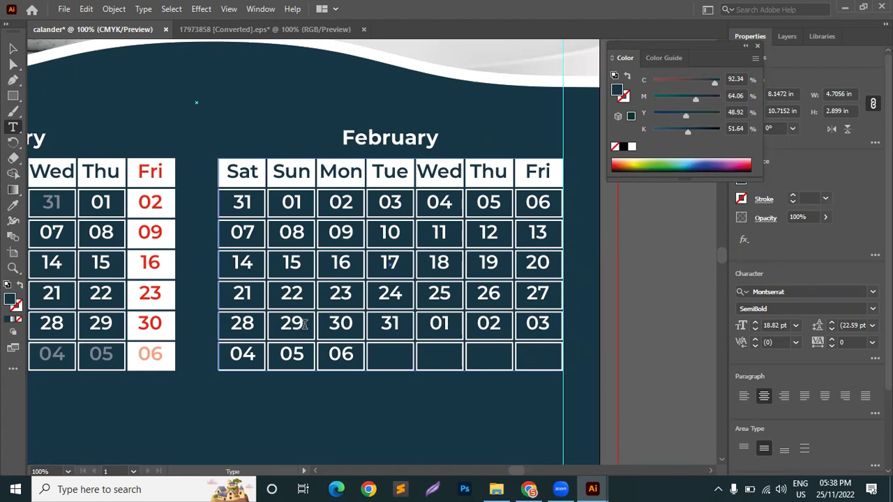
drag(333, 323, 422, 324)
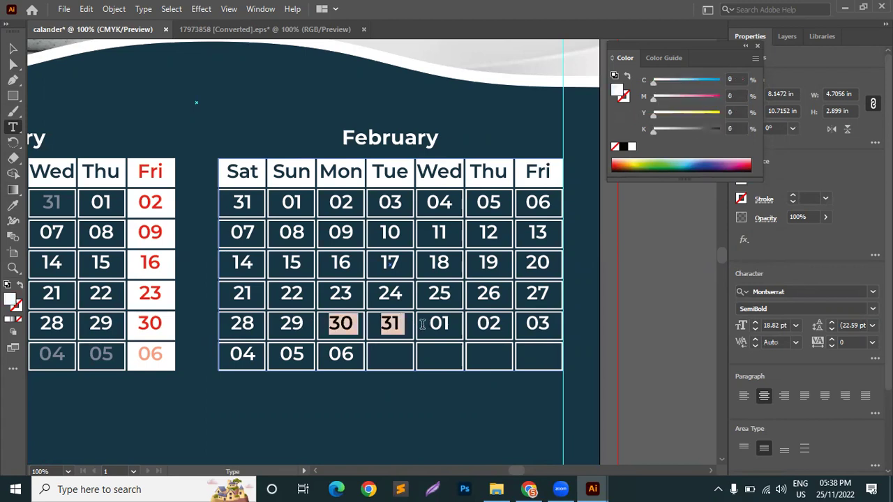
key(BackSpace)
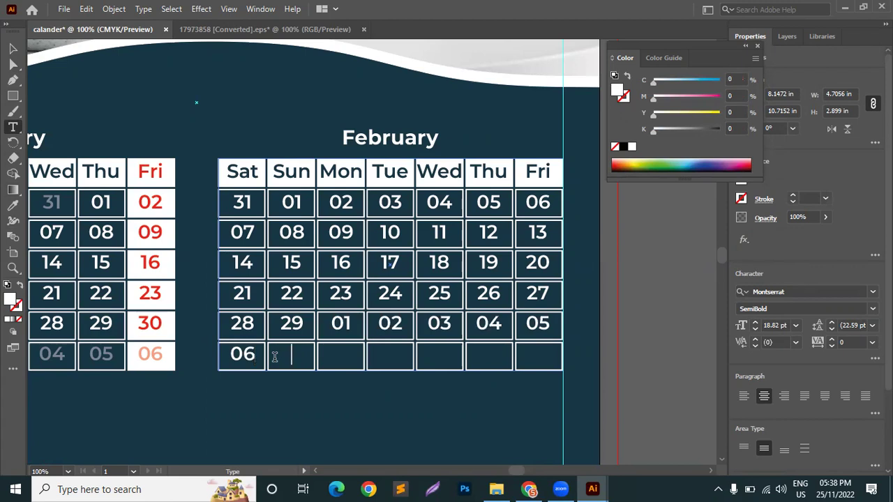
text(07)
text(08)
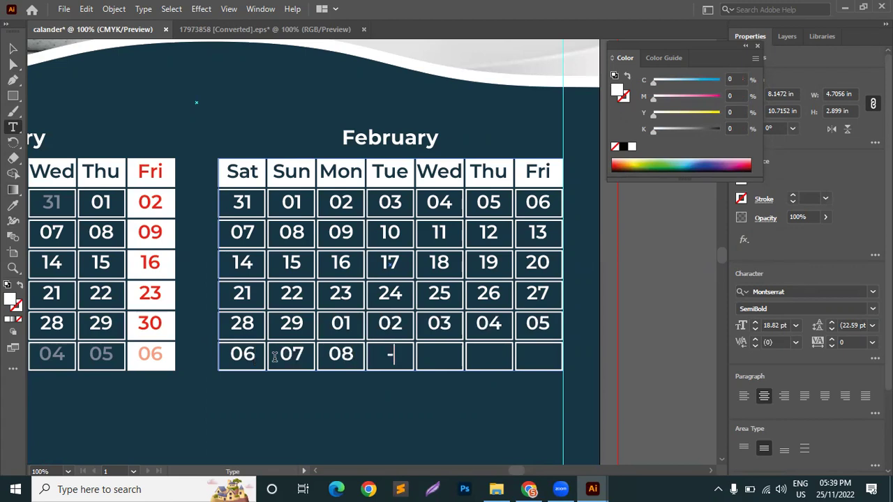
text(07)
key(BackSpace)
text(9 )
text(10 )
text(11 )
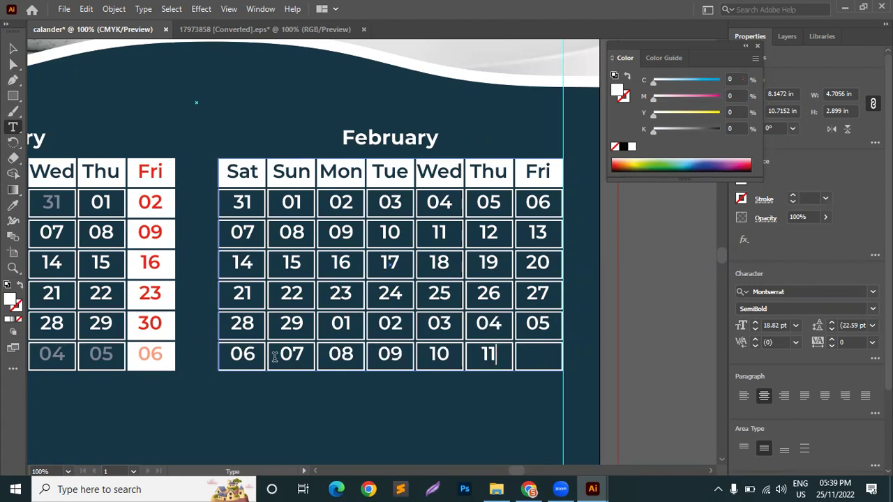
text(12)
text(9)
drag(551, 357, 542, 353)
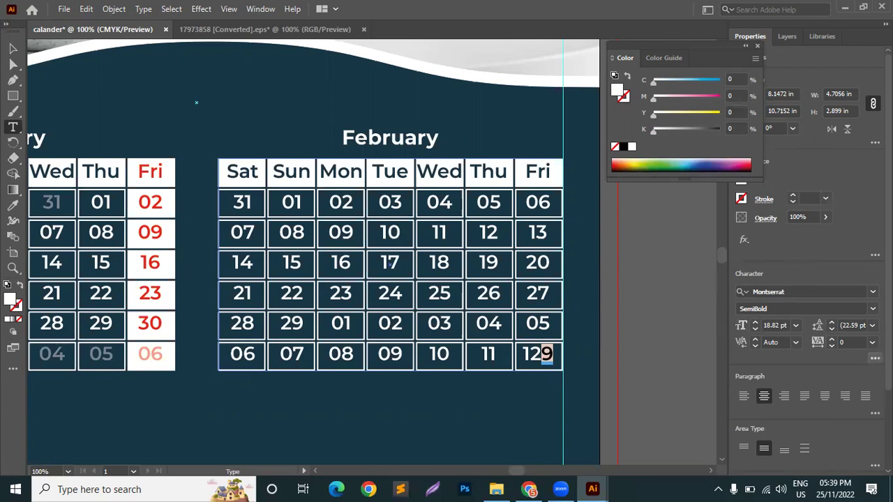
Step: Make the stray 9 superscript and check the spacing before 12 in Character settings
click(875, 358)
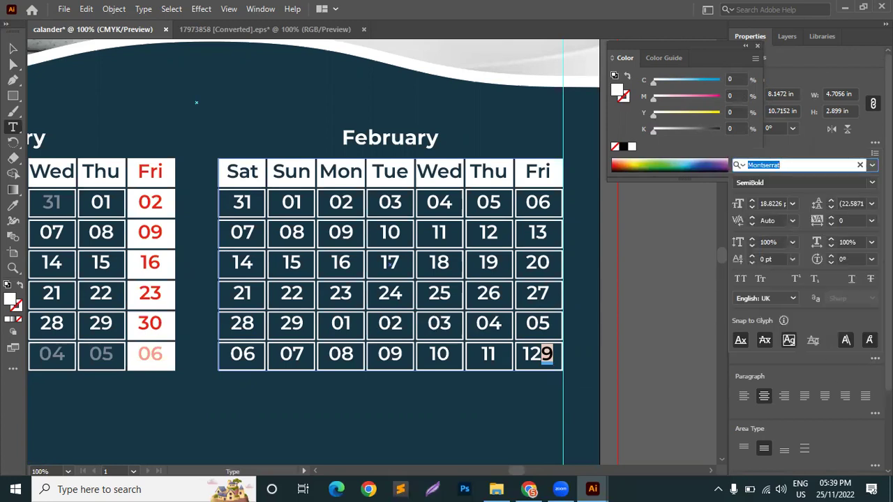
click(795, 282)
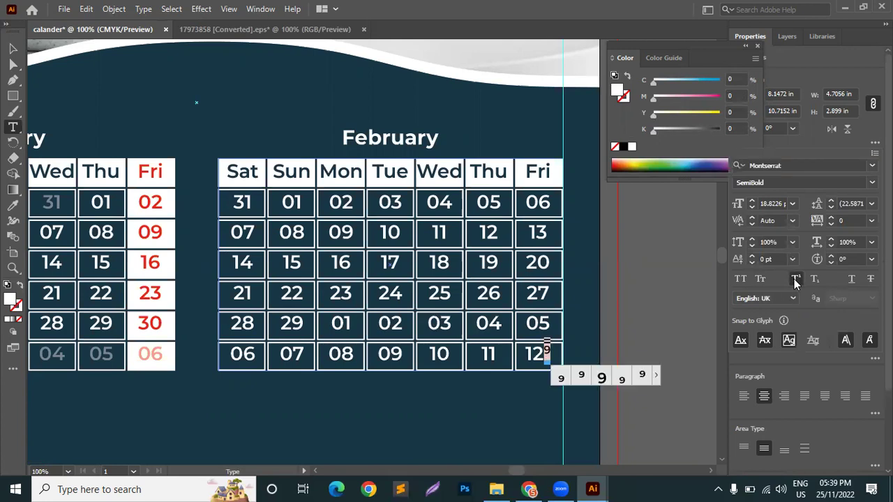
click(531, 354)
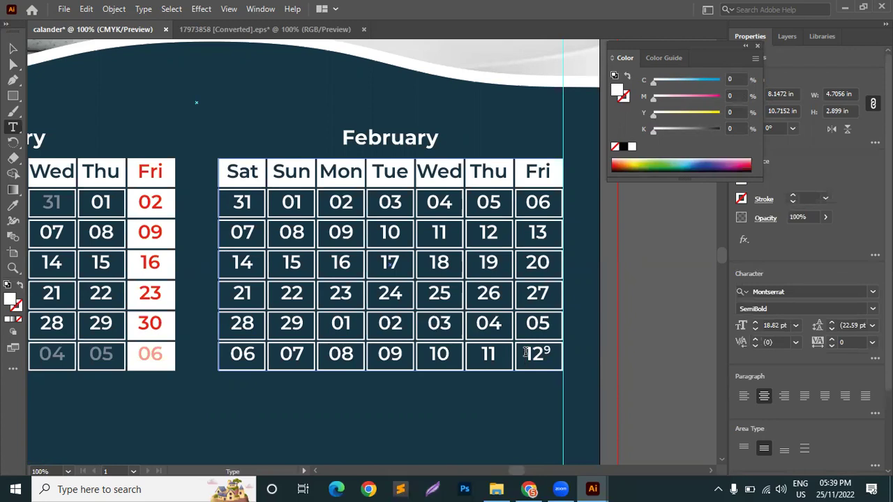
key(shift+Left)
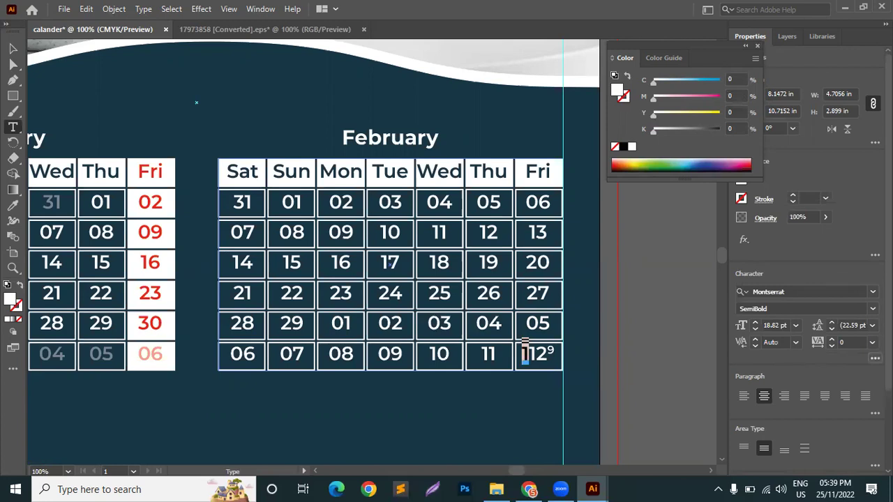
key(ctrl+t)
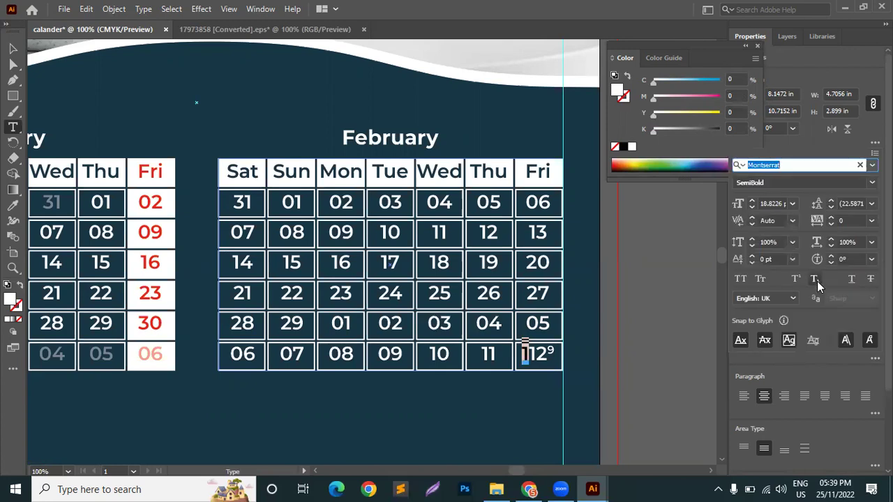
key(ctrl+t)
key(Escape)
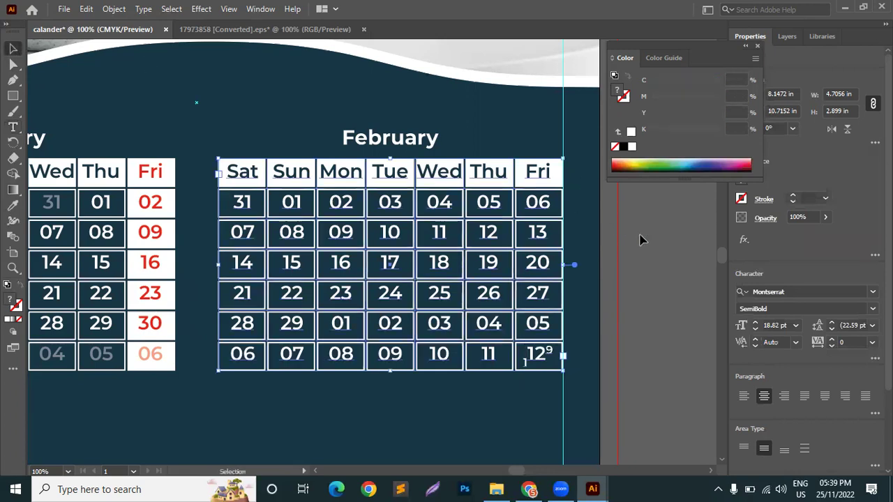
click(652, 400)
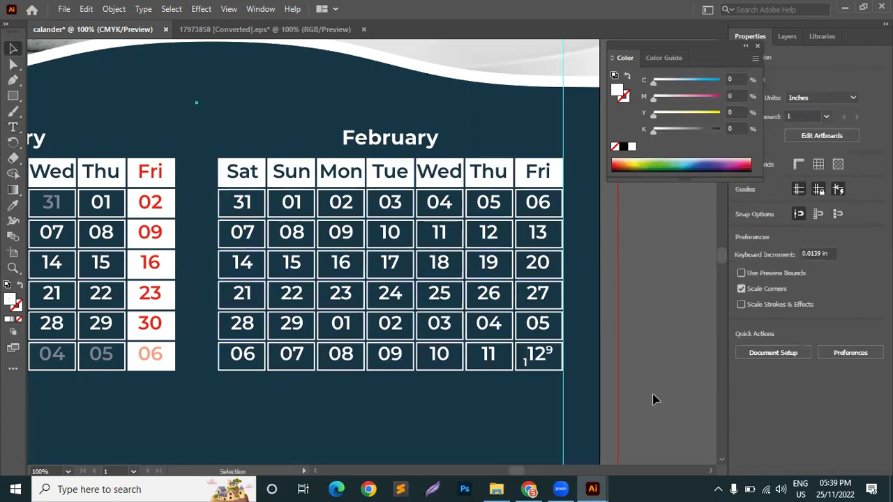
Step: Undo and redo the last-row typing, then delete the superscript 9 after 12
key(ctrl+z)
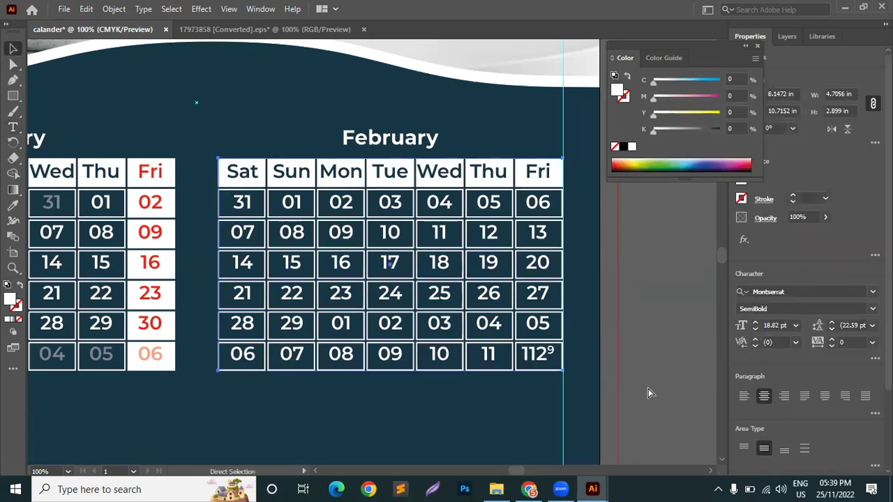
key(ctrl+z)
key(ctrl+z)
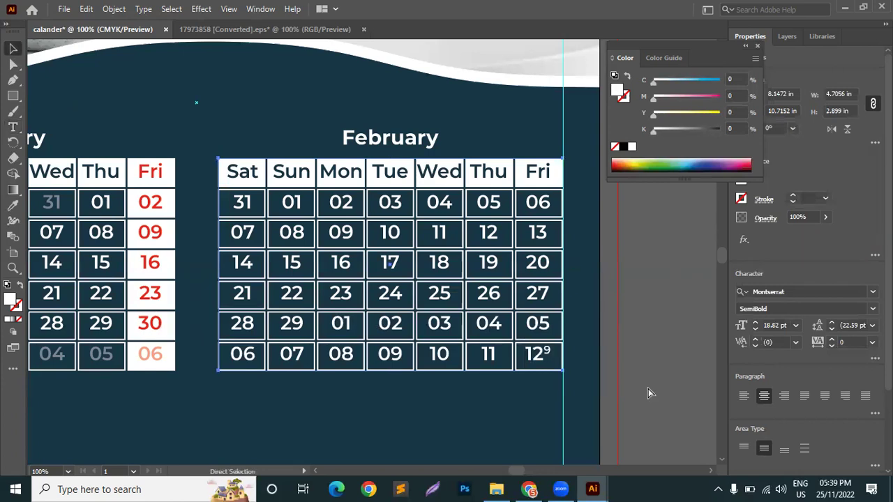
key(ctrl+z)
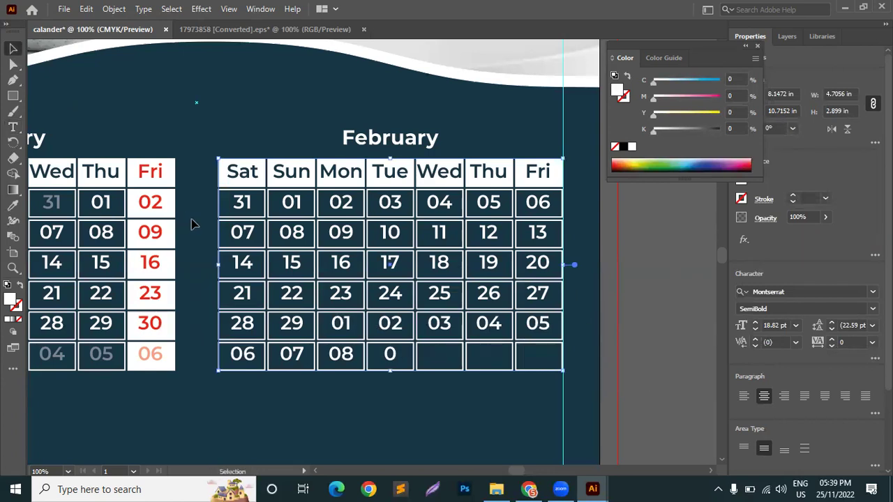
key(ctrl+shift+z)
key(ctrl+shift+z)
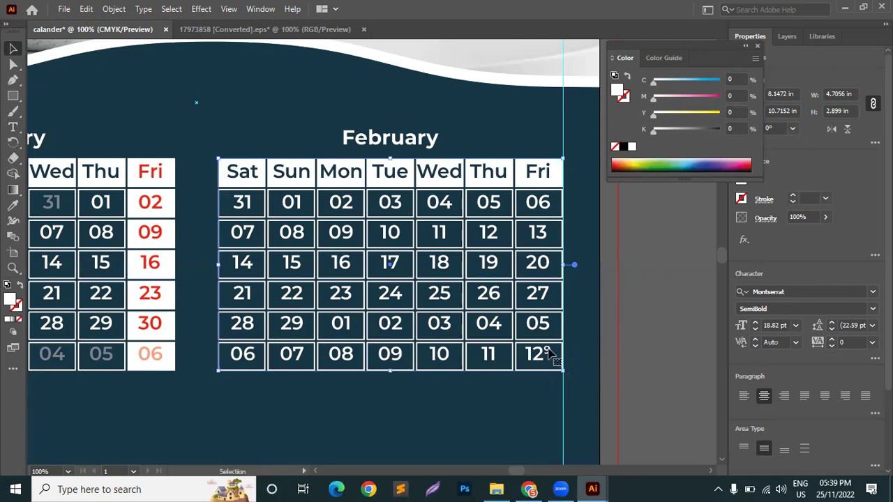
click(12, 126)
click(547, 351)
key(BackSpace)
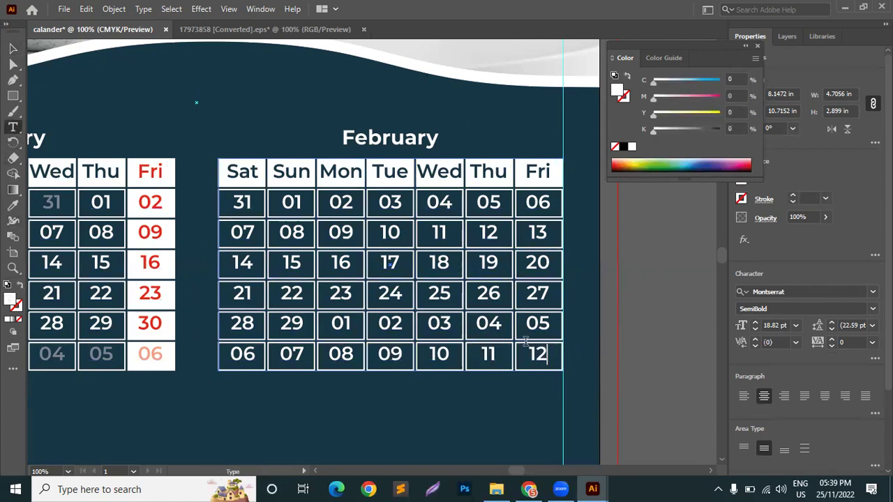
click(12, 48)
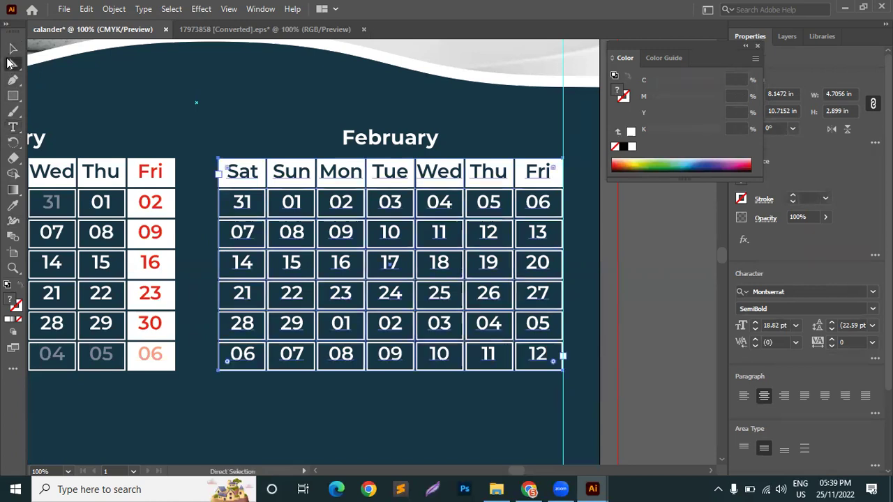
Step: Alt-drag a copy of the February calendar group to just below January
click(635, 349)
alt+scroll(634, 354, down, 1)
scroll(584, 198, down, 3)
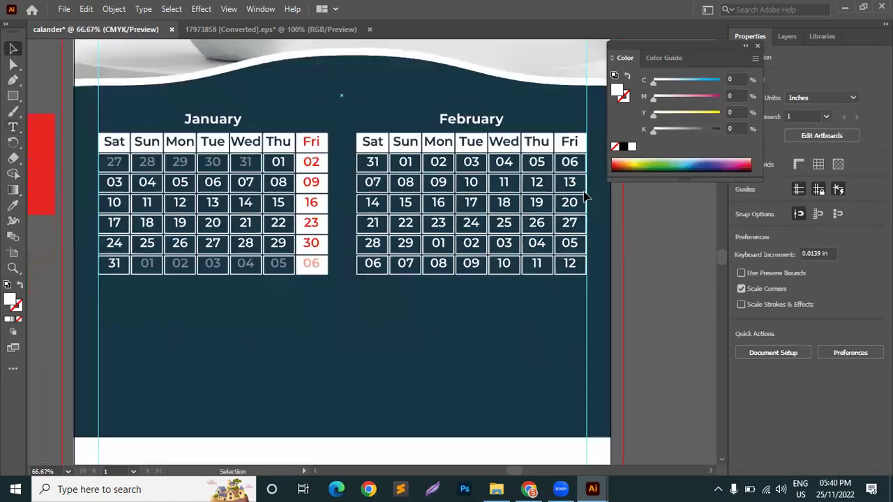
click(499, 143)
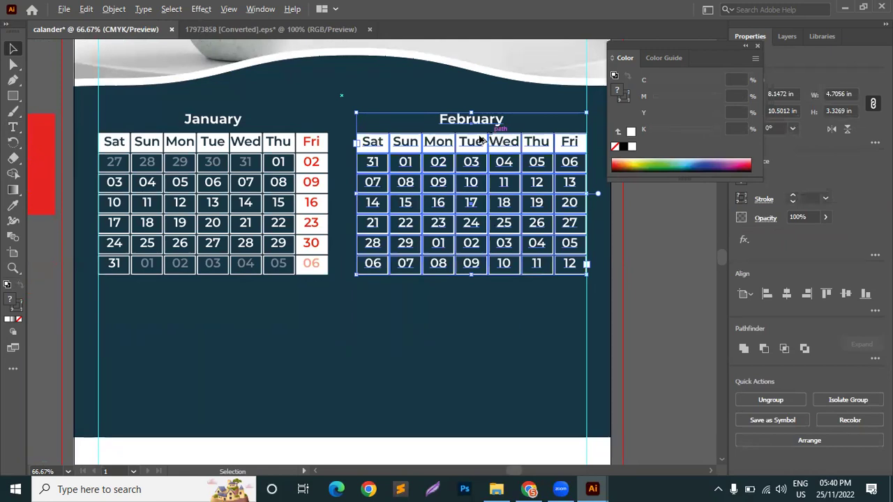
drag(472, 130, 213, 294)
click(630, 247)
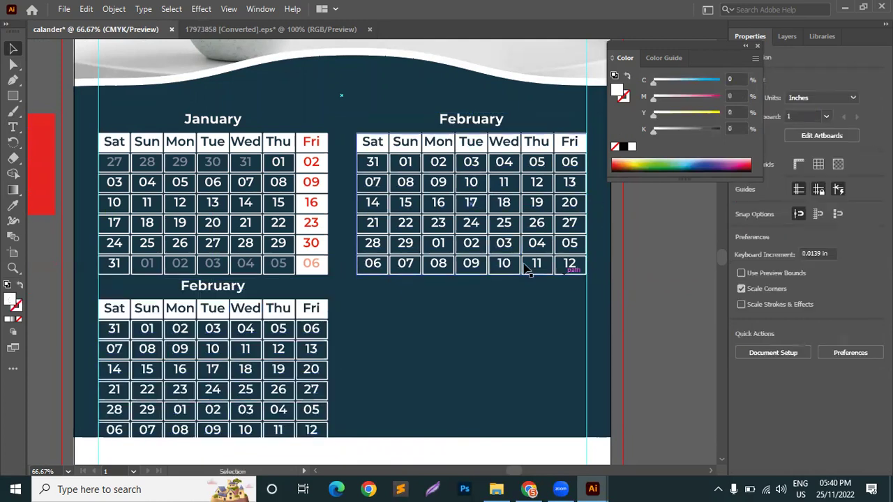
click(12, 127)
Step: Color February's Fri header red by sampling the red rectangle with the Eyedropper
click(562, 141)
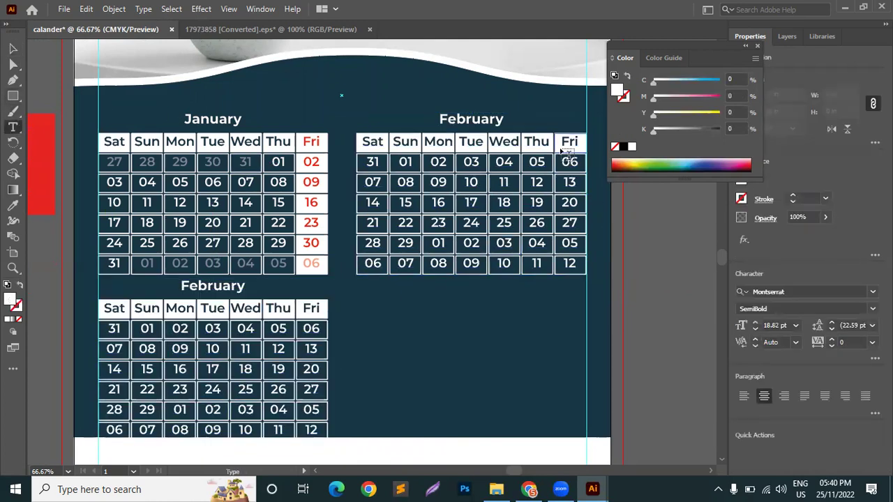
double_click(569, 142)
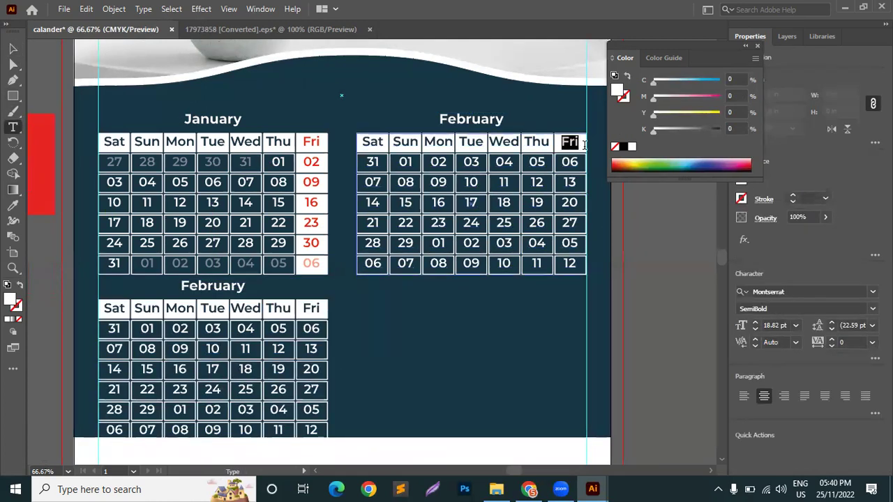
click(13, 205)
click(38, 181)
click(12, 127)
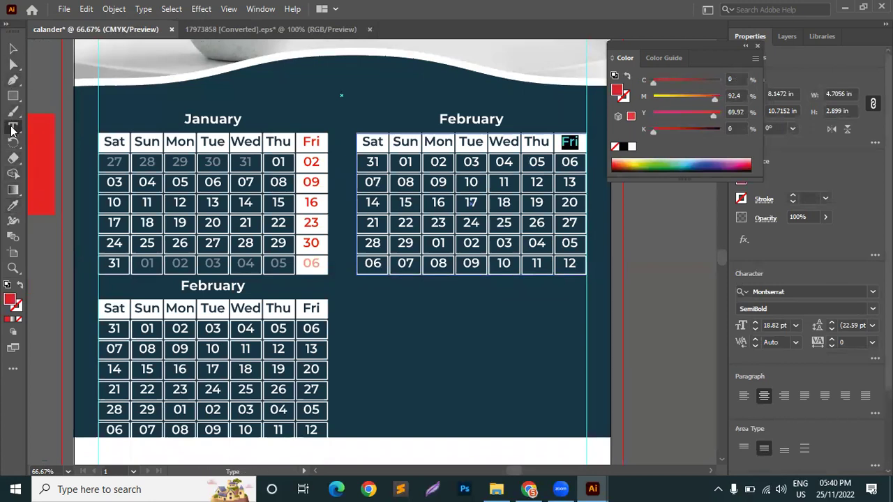
Step: Make February's Friday dates 06 and 13 red with the Eyedropper
double_click(569, 161)
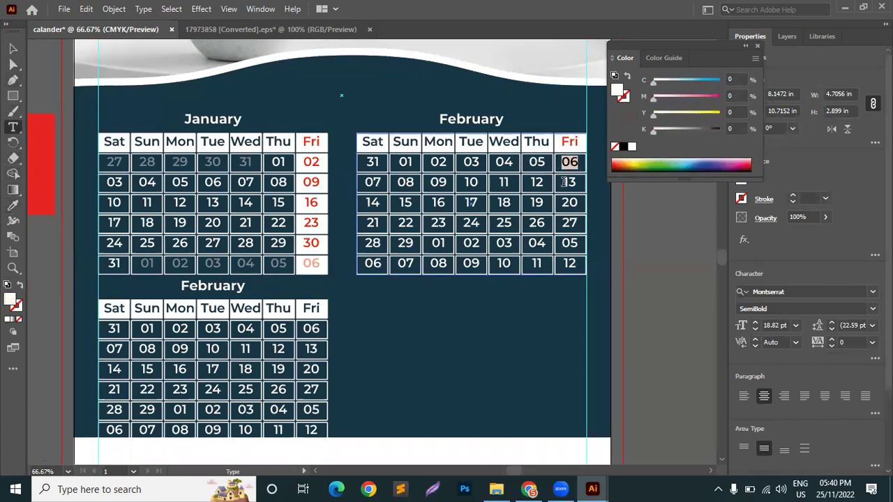
shift+click(576, 182)
double_click(569, 163)
click(12, 205)
click(51, 185)
click(12, 127)
double_click(569, 182)
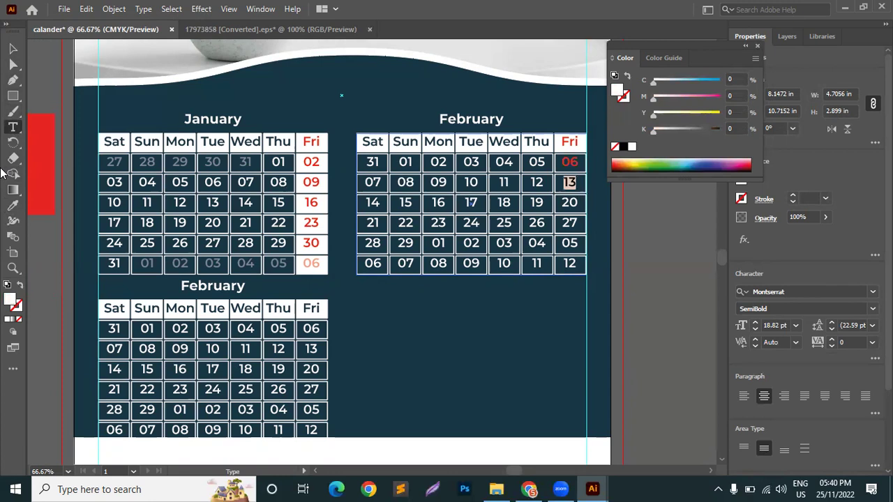
click(13, 205)
click(35, 163)
click(12, 127)
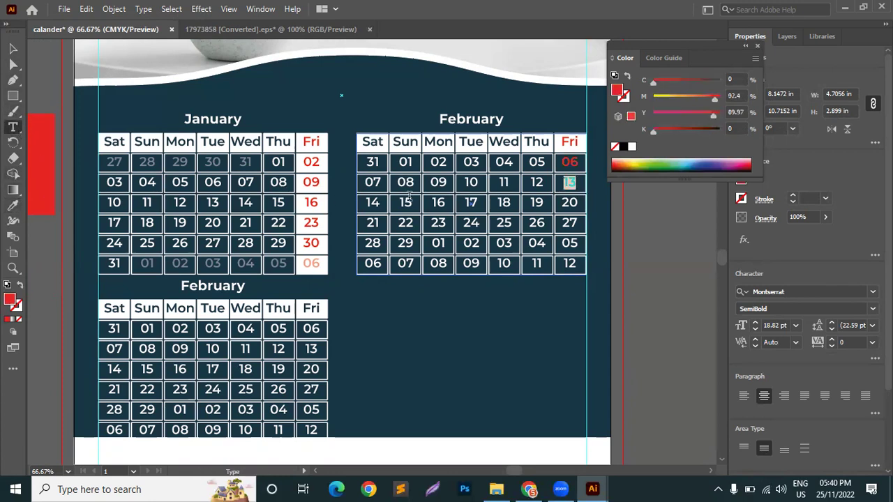
Step: Turn the Friday dates 20 and 27 red using the sampled color
double_click(566, 202)
click(12, 206)
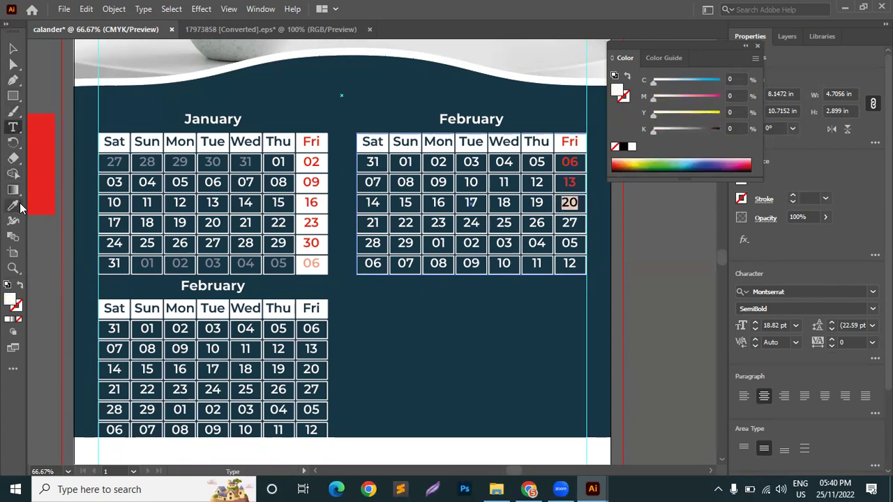
click(39, 167)
click(13, 127)
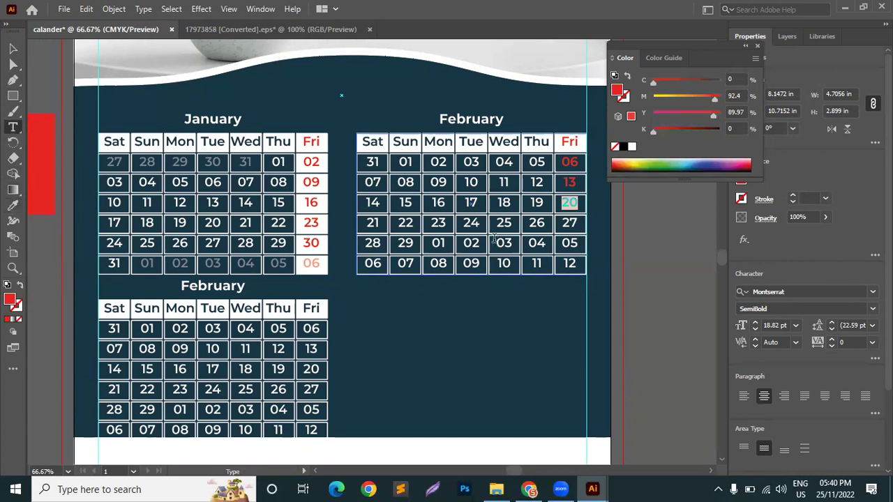
double_click(567, 225)
click(12, 205)
click(55, 179)
click(13, 127)
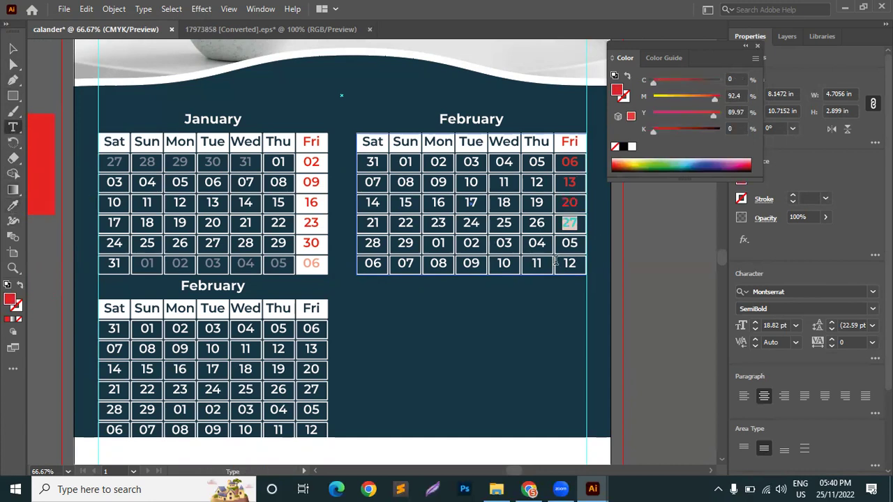
Step: Turn the overflow Friday dates 05 and 12 red and finish text editing
click(571, 243)
double_click(570, 243)
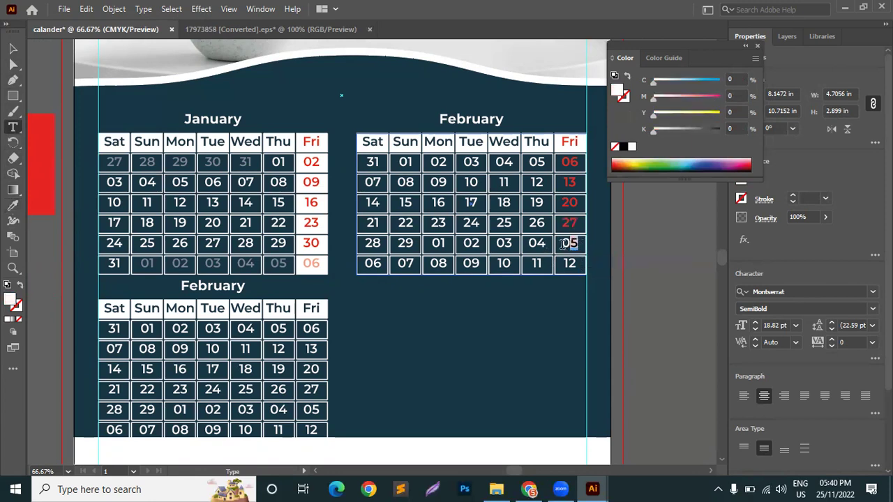
click(12, 206)
click(35, 199)
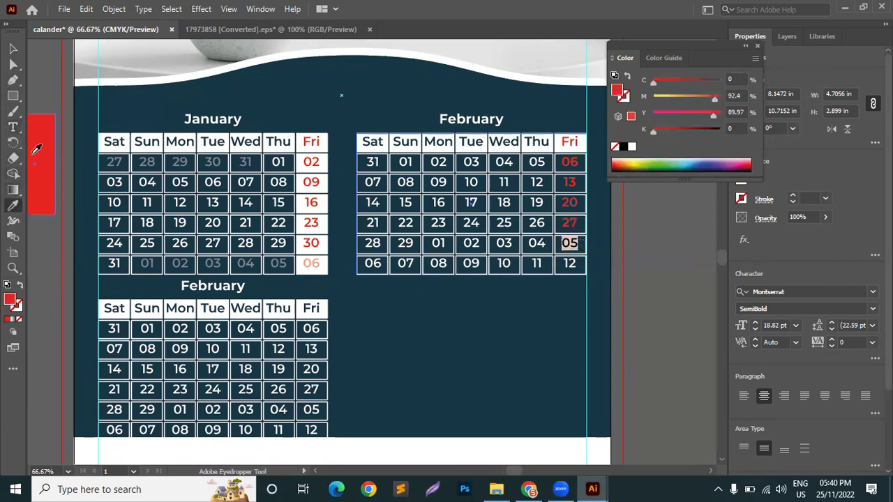
click(13, 127)
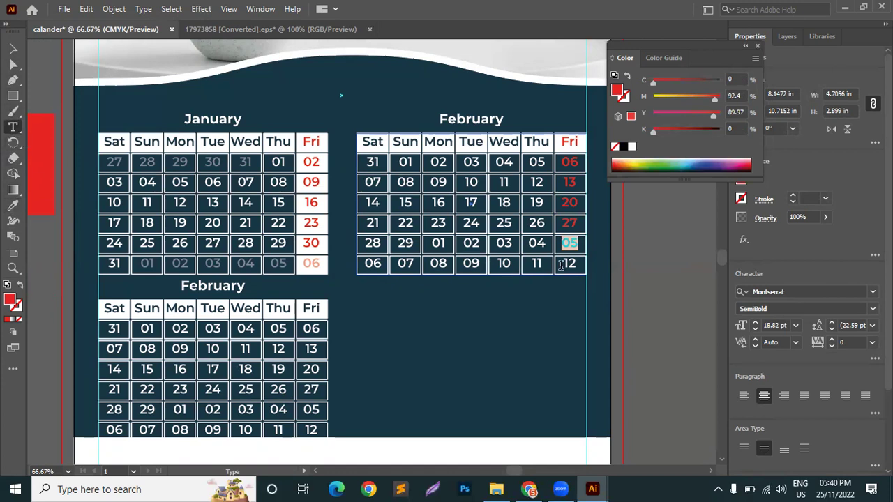
double_click(566, 264)
click(12, 206)
click(35, 164)
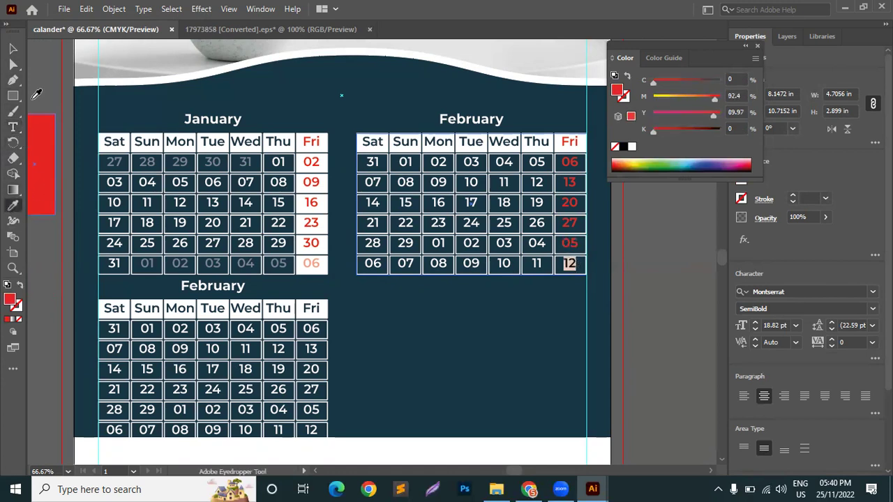
click(12, 49)
Step: Fade February's date 31 and overflow dates 01–12 to 50% opacity
click(13, 127)
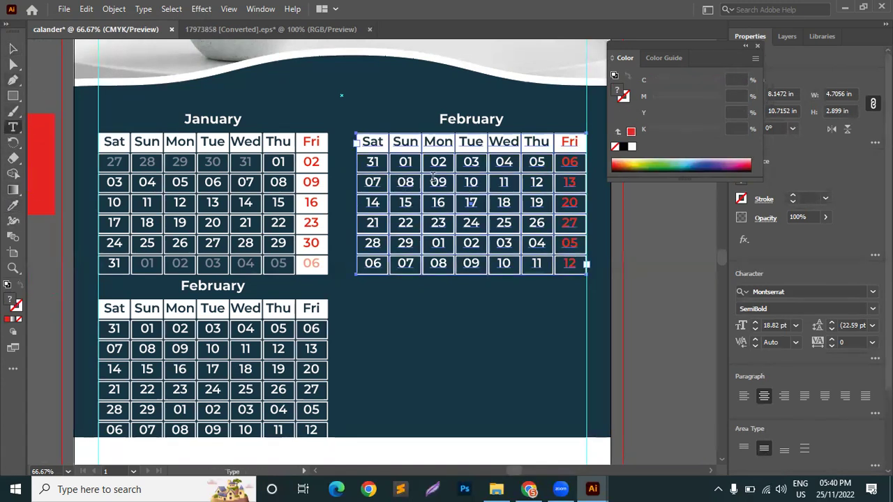
drag(365, 161, 374, 162)
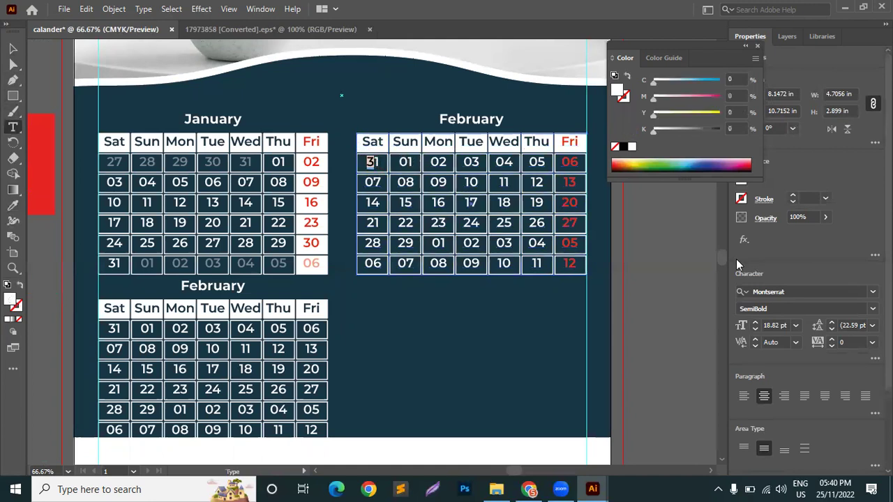
double_click(372, 162)
click(798, 217)
text(5)
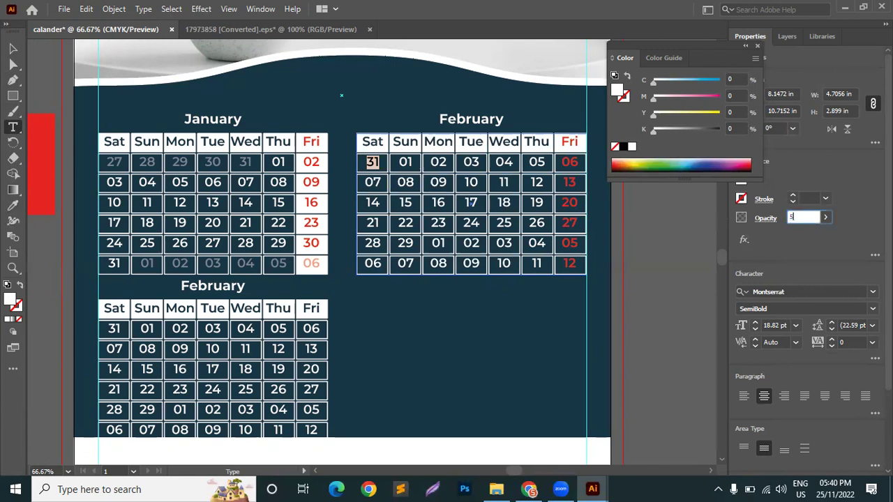
text(0)
key(Return)
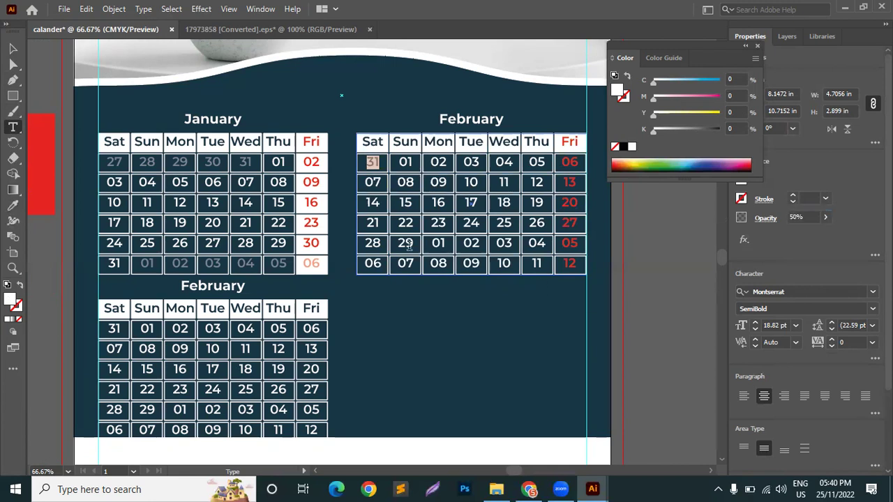
drag(434, 243, 570, 263)
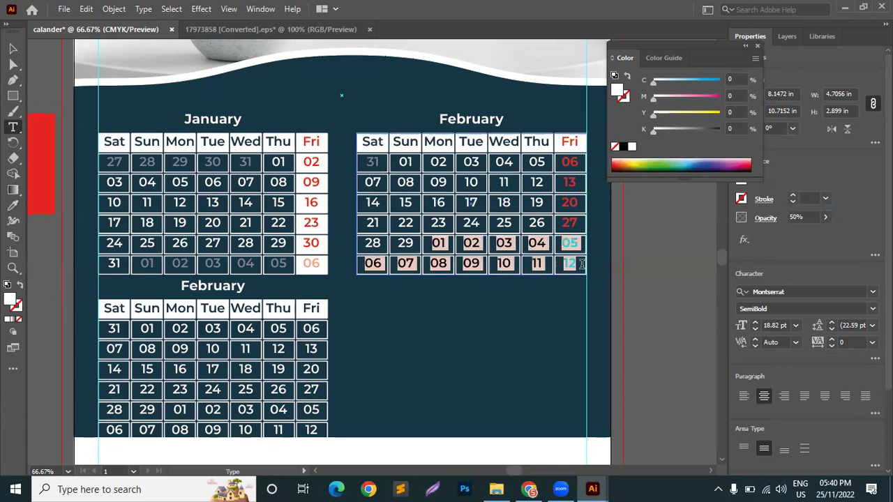
click(797, 217)
text(50)
key(Return)
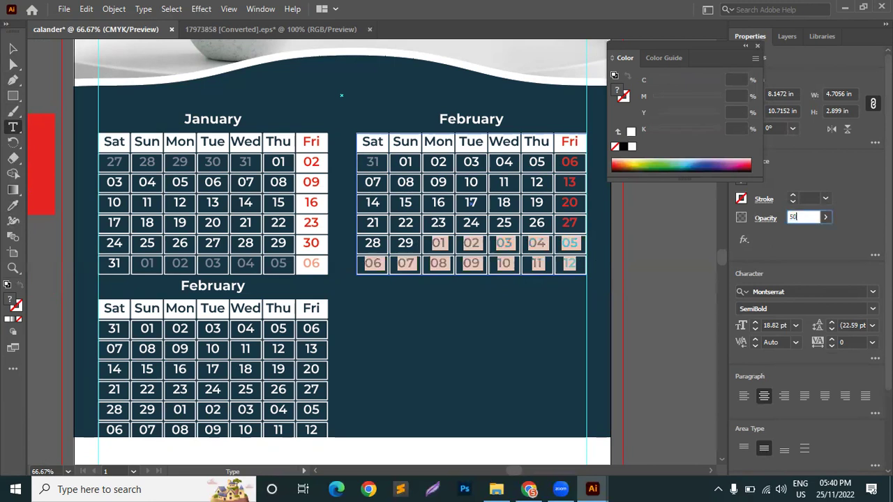
click(11, 48)
Step: Isolate the February table for editing its individual cells
click(12, 64)
click(566, 275)
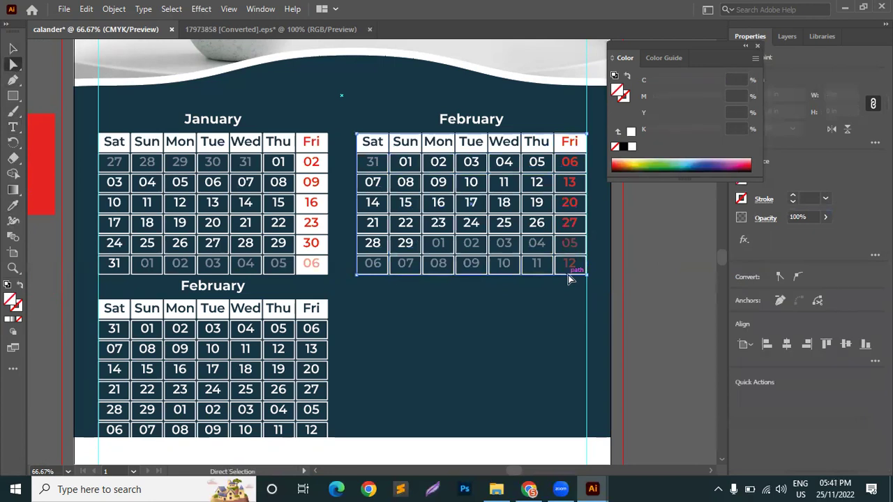
alt+scroll(623, 234, up, 3)
scroll(502, 125, up, 3)
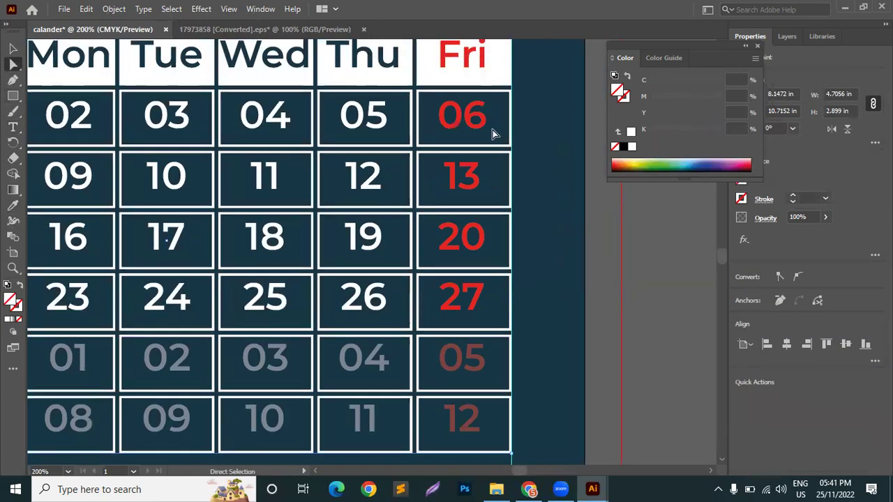
click(13, 48)
double_click(425, 127)
Step: Fill the Friday cells 13 through 12 white with Shift+X, then exit isolation
click(12, 64)
click(514, 141)
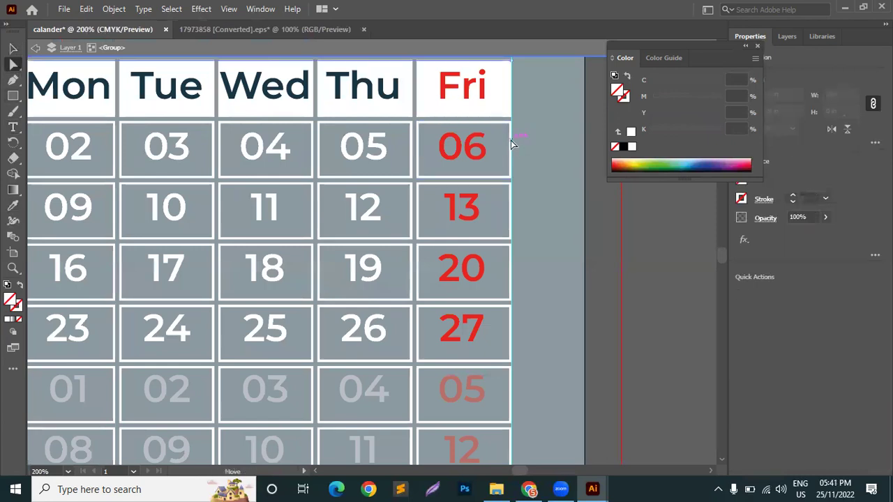
scroll(528, 388, down, 4)
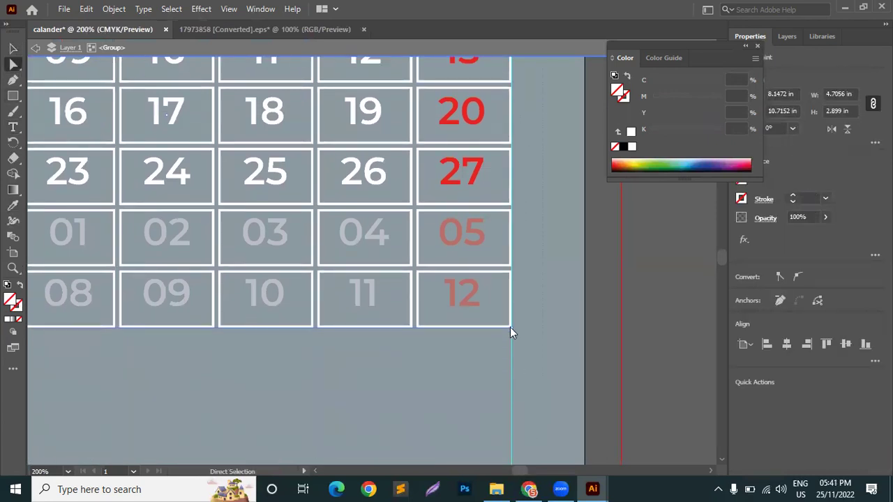
drag(514, 331, 414, 59)
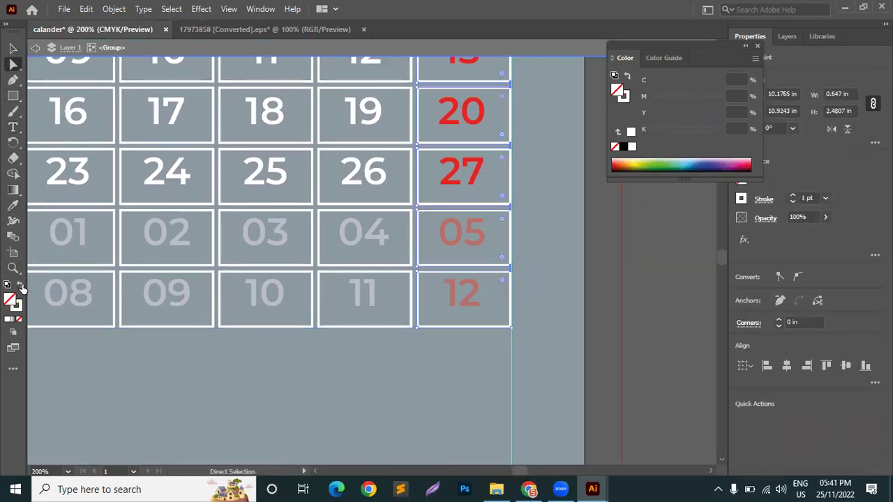
key(shift+x)
click(12, 49)
click(645, 262)
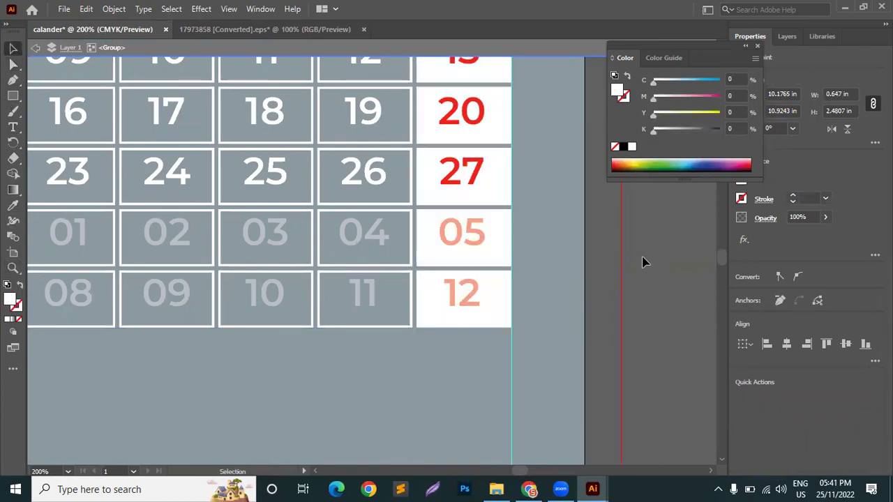
alt+scroll(645, 262, down, 3)
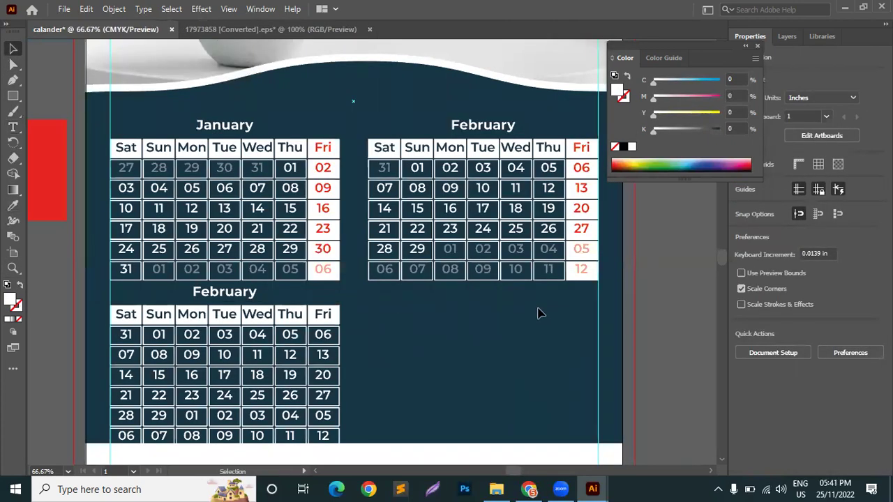
Step: Delete the leftover lower February table
scroll(536, 311, down, 2)
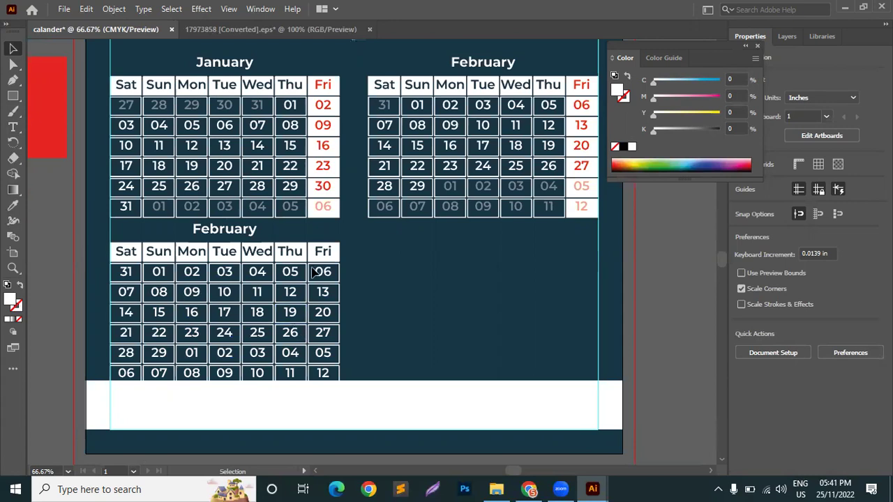
click(329, 251)
key(Delete)
Step: Duplicate the January and February tables straight down below the originals
click(454, 110)
shift+click(323, 108)
drag(374, 87, 375, 255)
scroll(374, 255, down, 2)
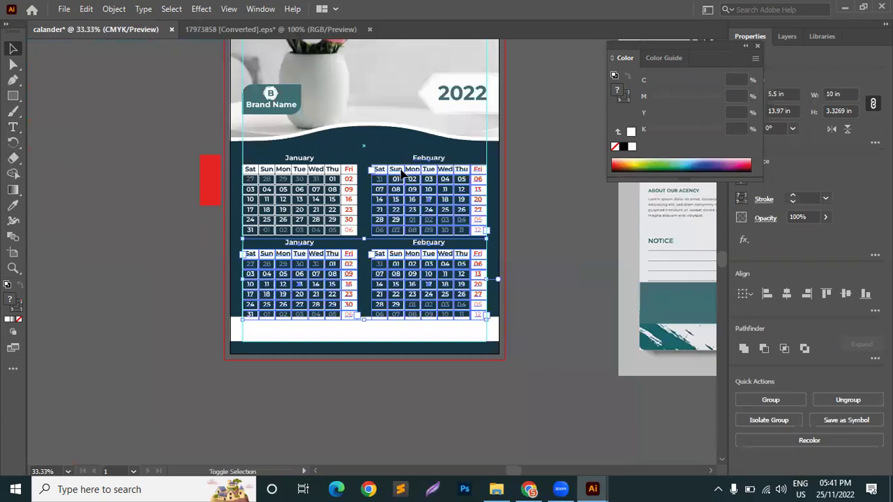
Step: Move all four calendar tables up under the photo header and nudge them into place
shift+click(323, 178)
drag(381, 174, 382, 161)
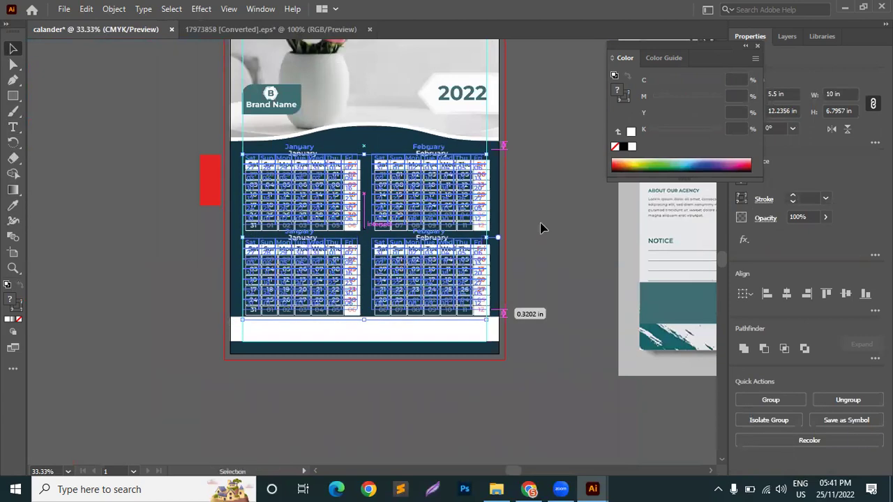
click(562, 235)
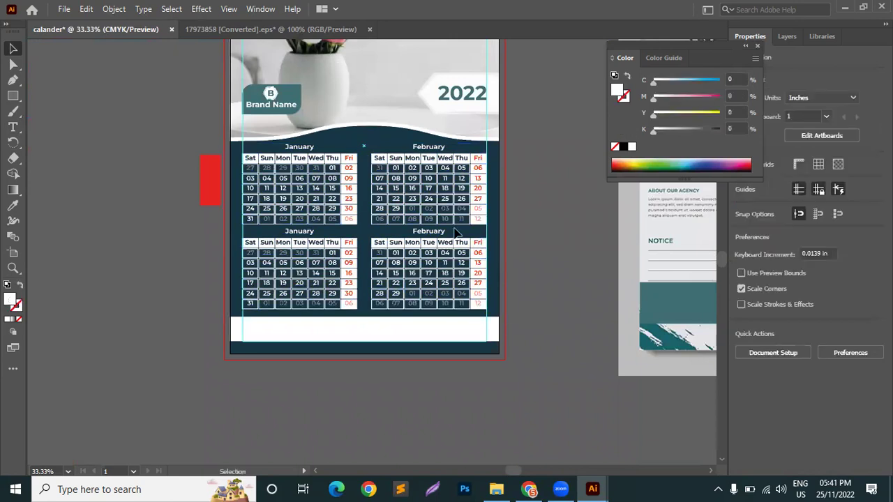
click(308, 175)
shift+click(429, 188)
shift+click(454, 276)
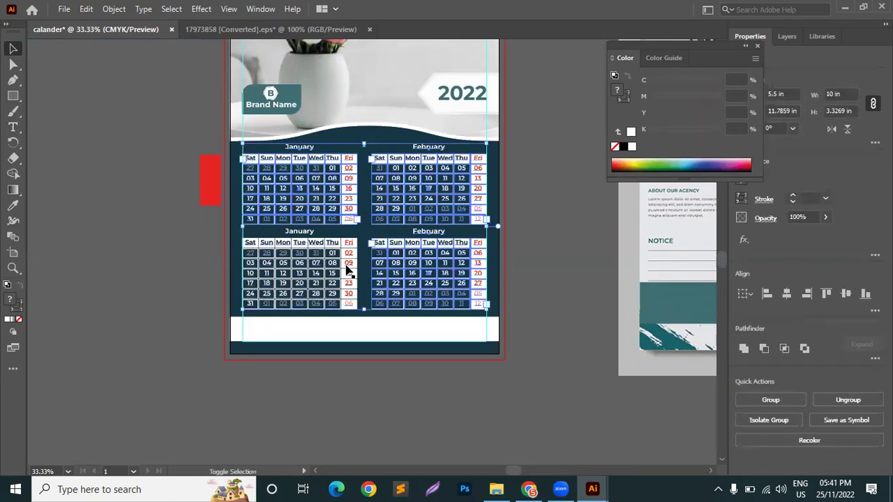
shift+click(347, 269)
key(Down)
key(Down)
key(Down)
key(Down)
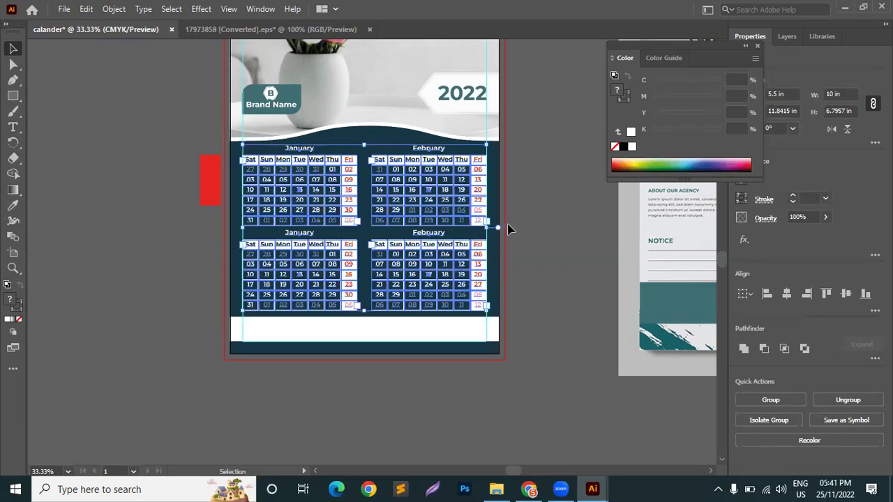
click(177, 337)
scroll(355, 223, down, 1)
scroll(355, 223, right, 6)
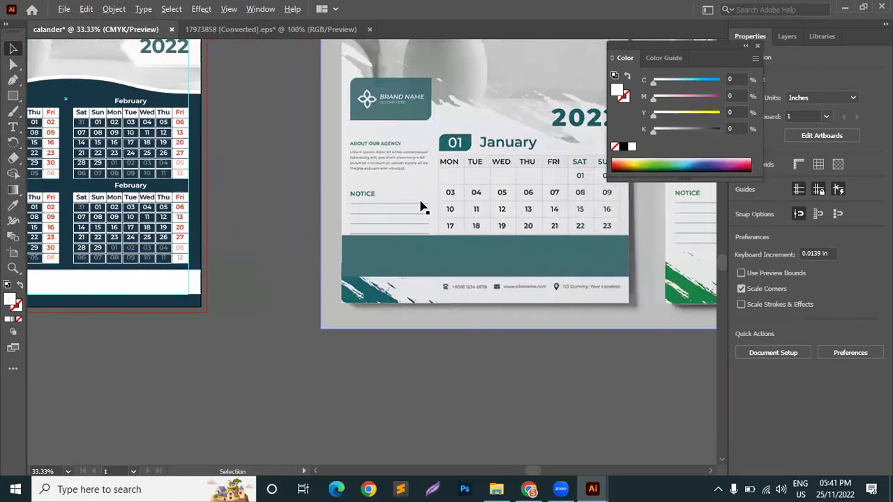
scroll(420, 206, down, 3)
Step: Delete the desk-calendar reference image beside the poster
click(452, 174)
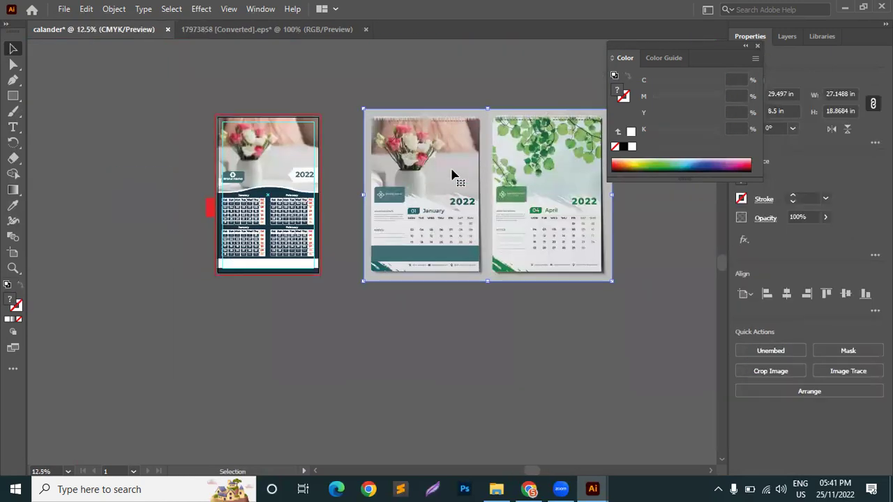
key(Delete)
drag(353, 255, 449, 391)
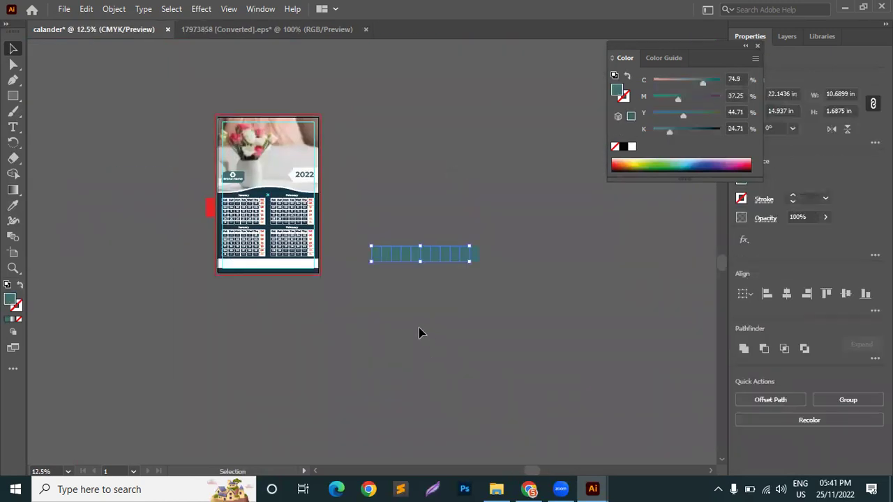
click(323, 273)
click(210, 207)
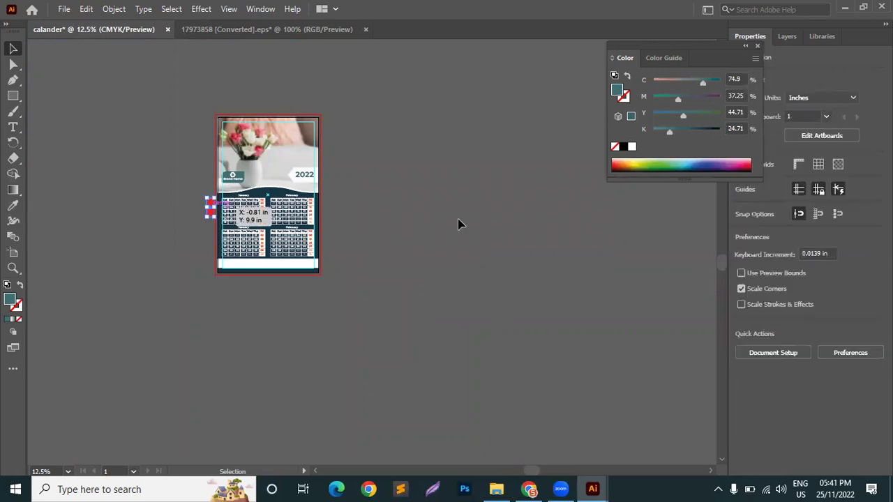
scroll(305, 279, up, 2)
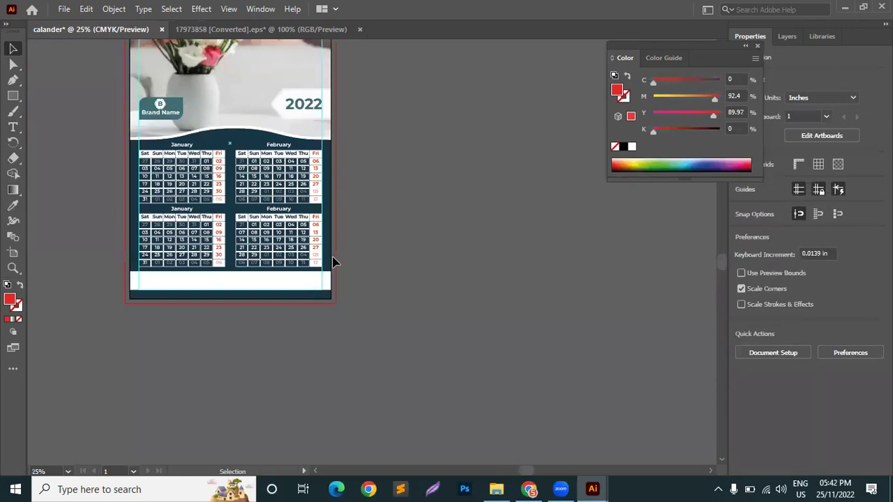
Step: Lower the top edge of the bottom white strip to shorten it
click(237, 282)
scroll(236, 281, up, 2)
drag(230, 269, 230, 270)
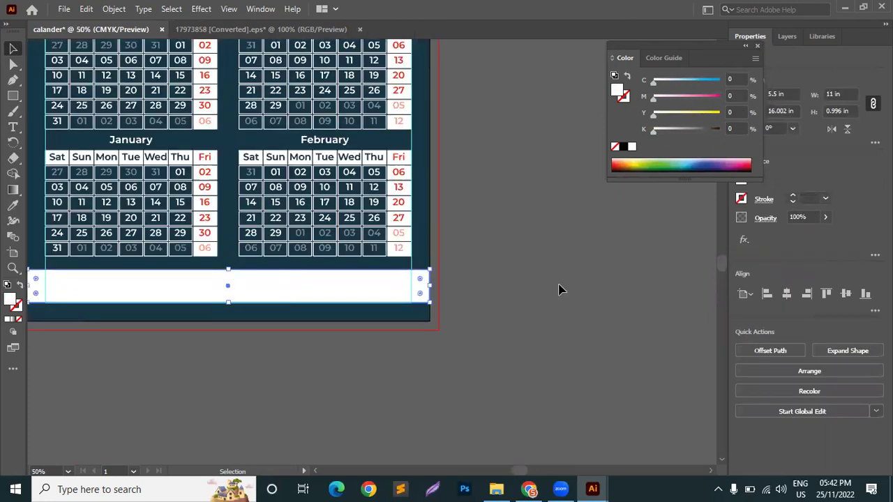
click(558, 289)
scroll(561, 289, down, 2)
Step: Save for Web as calander.jpg, JPEG Maximum quality 100, 792×1224 px, in Documents
click(63, 10)
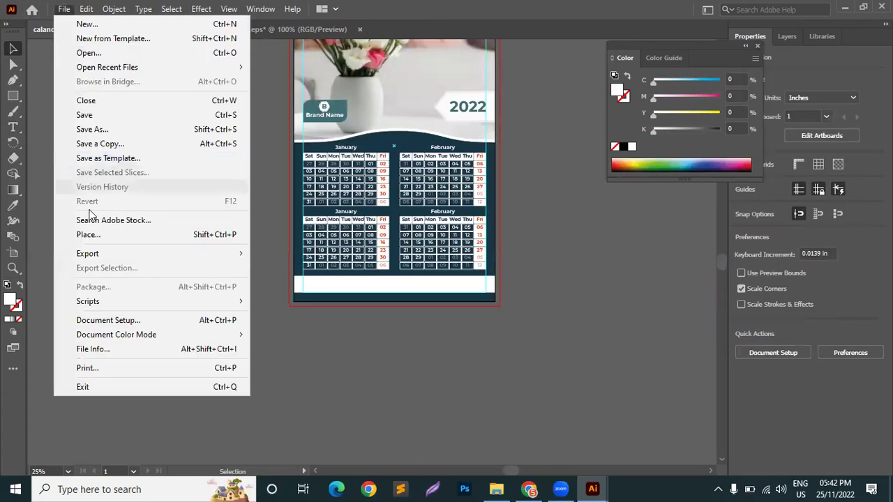
mouse_move(102, 253)
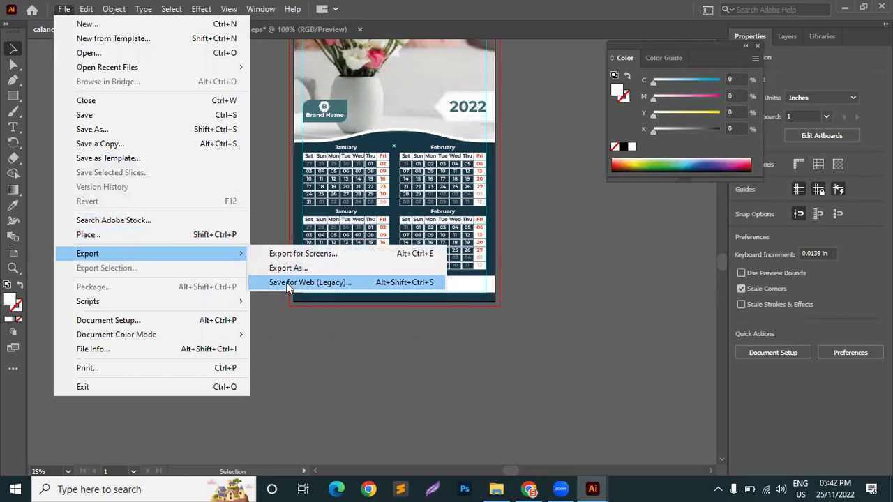
click(288, 286)
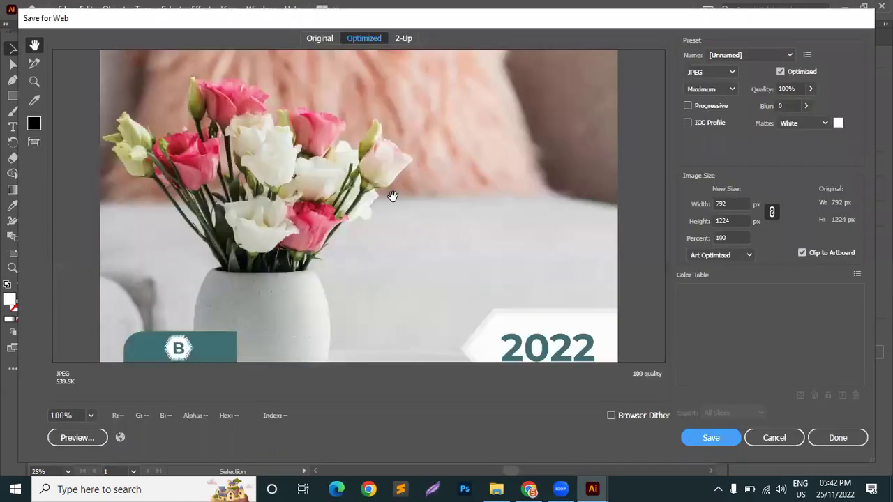
drag(393, 196, 396, 186)
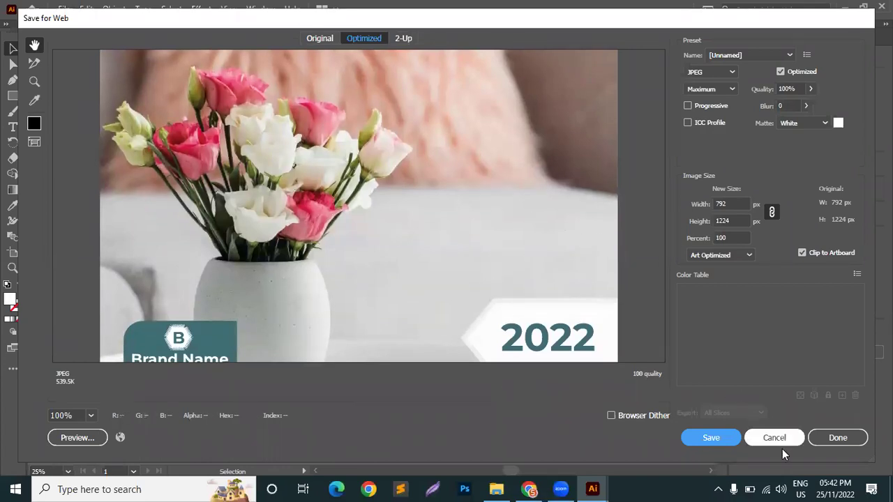
click(723, 443)
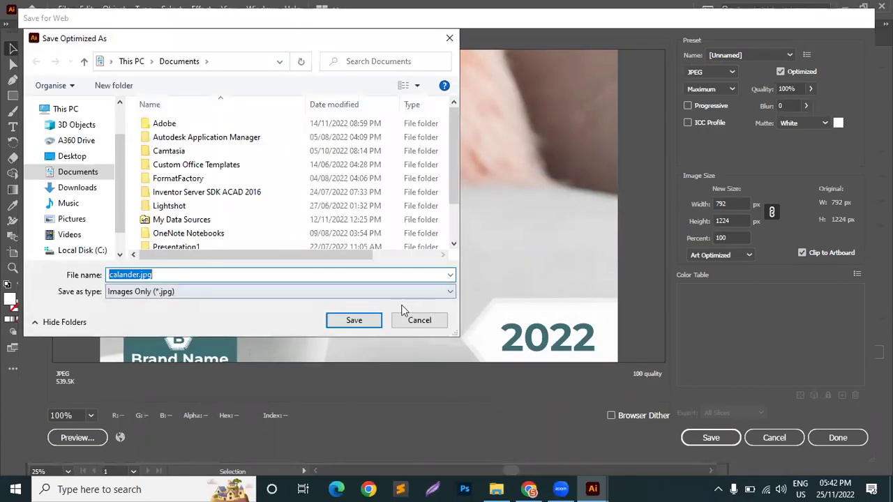
click(372, 325)
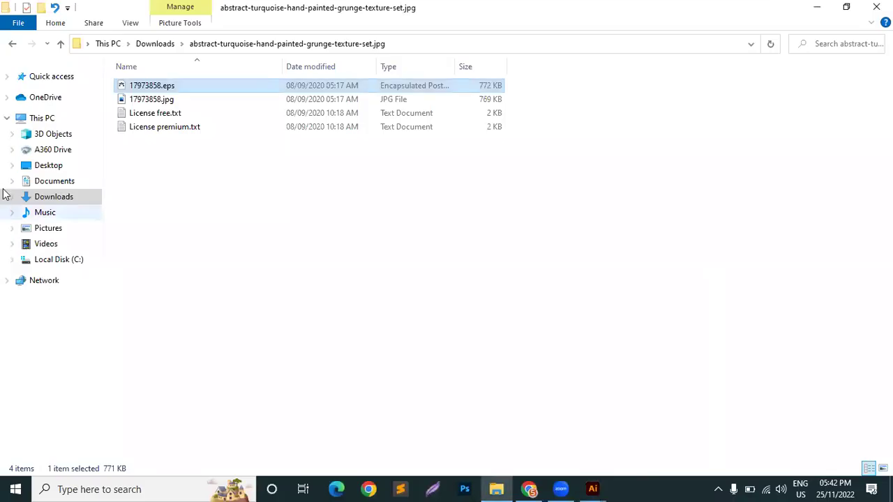
Step: Check calander.jpg (539 KB) in Documents shows the finished poster, then close the viewer
click(45, 182)
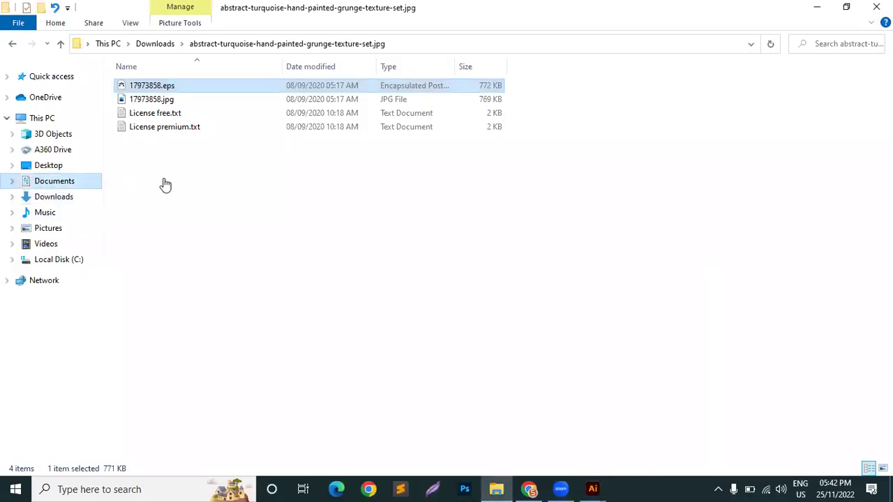
click(508, 215)
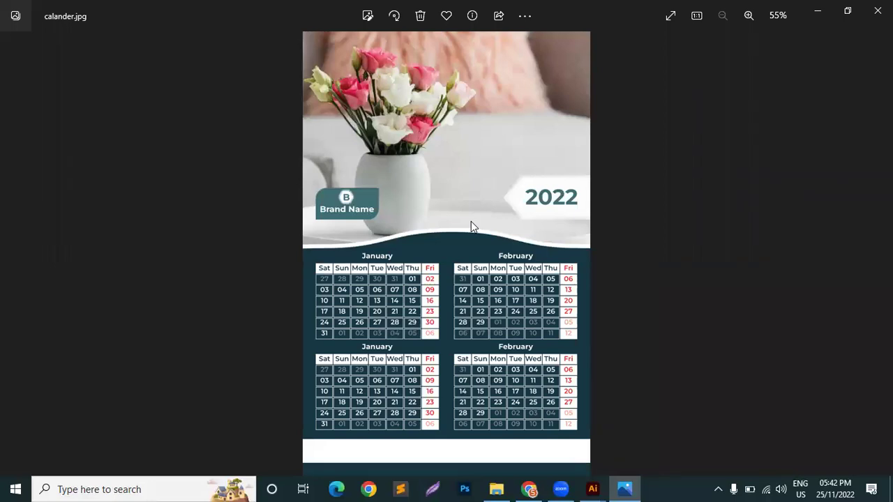
click(624, 489)
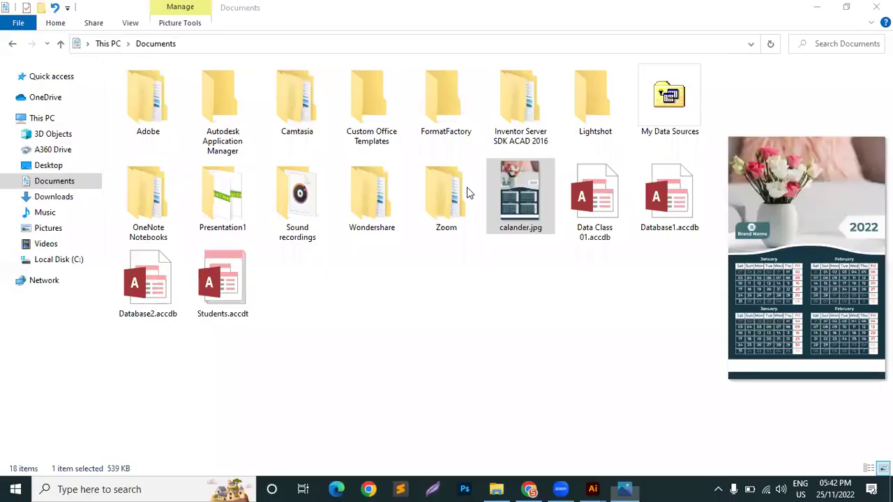